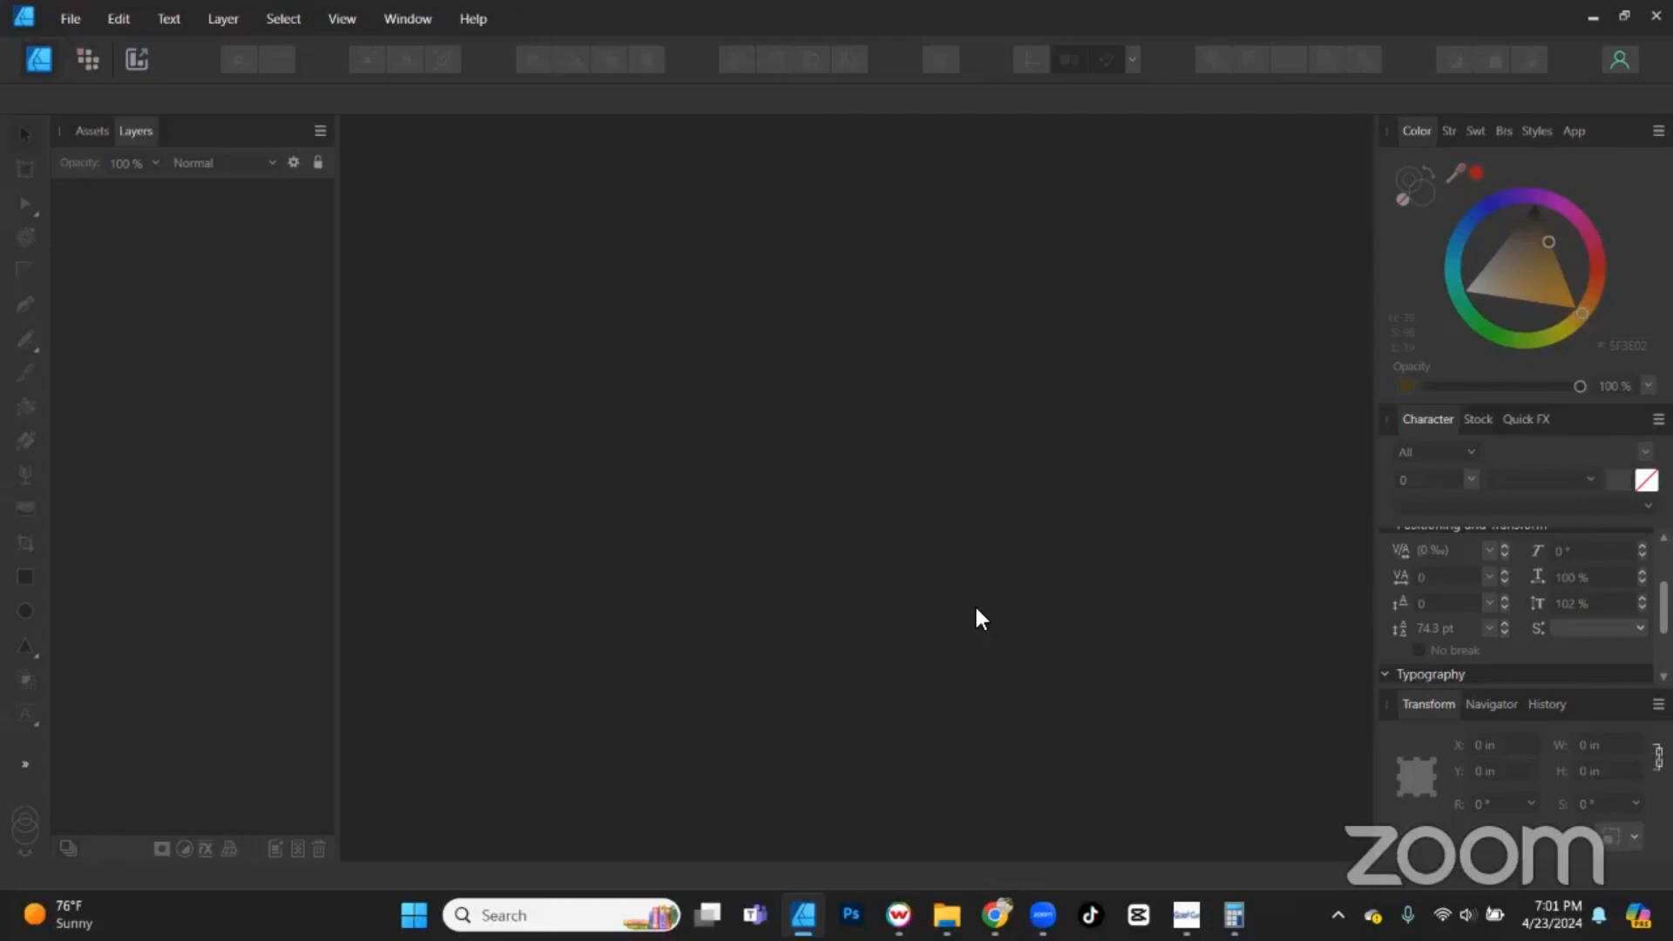
# Mute the computer's sound, then switch to Chrome and open the Encredible Pr3ss3d Images Crafting group on Facebook.
pyautogui.press('XF86AudioMute')
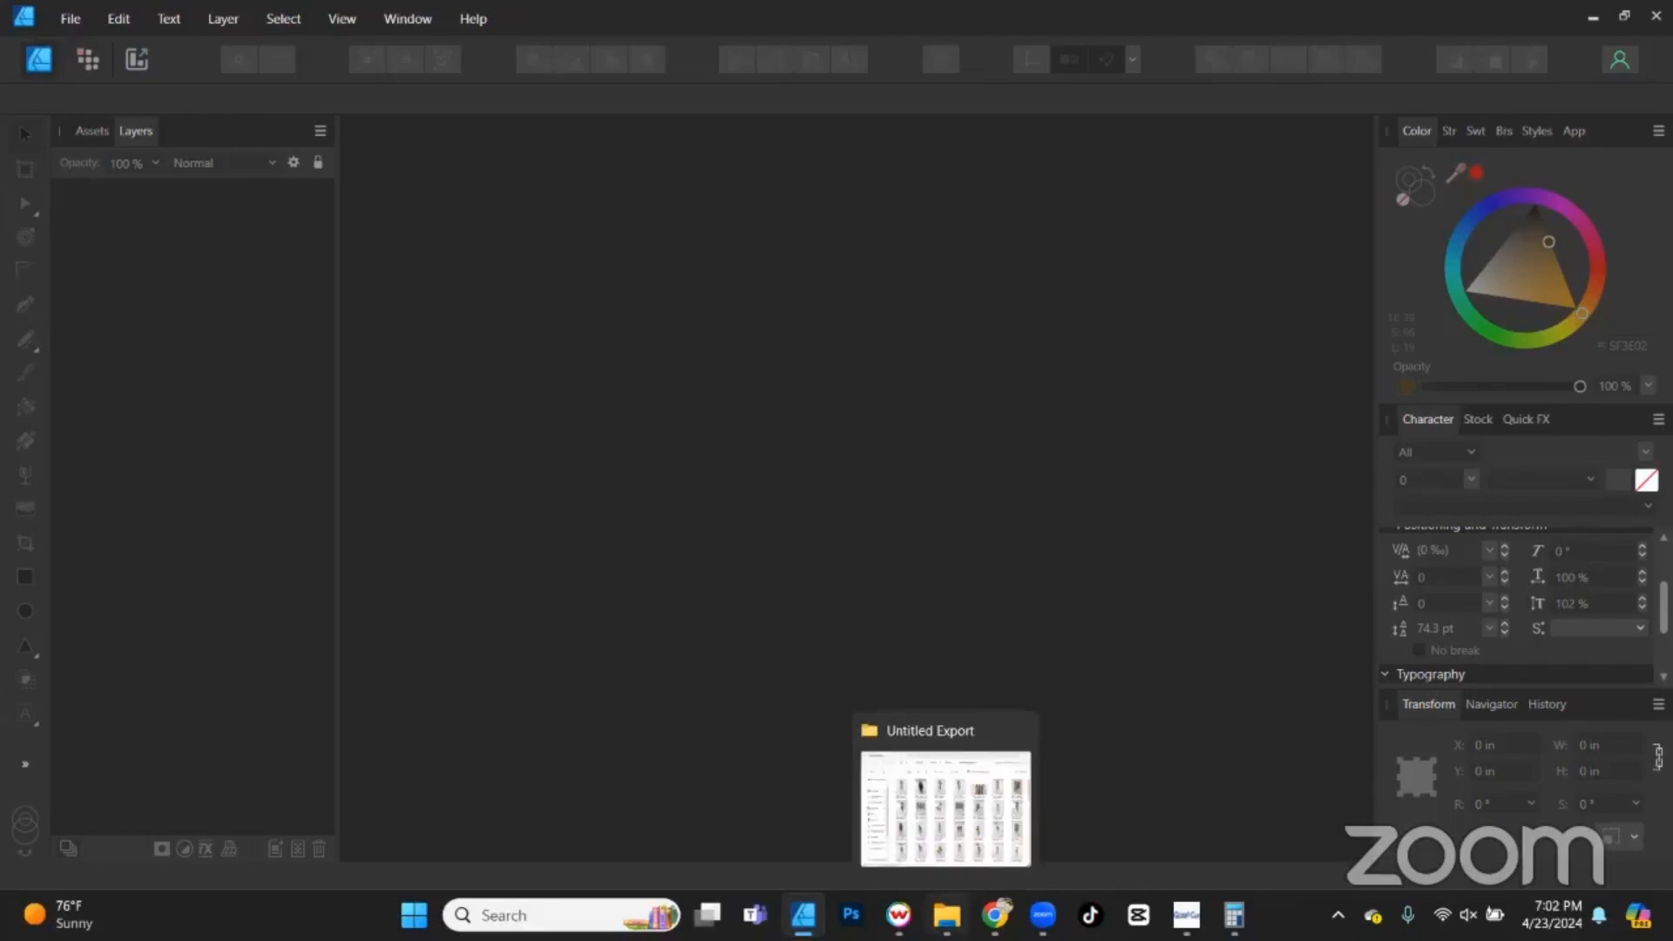
pyautogui.click(994, 915)
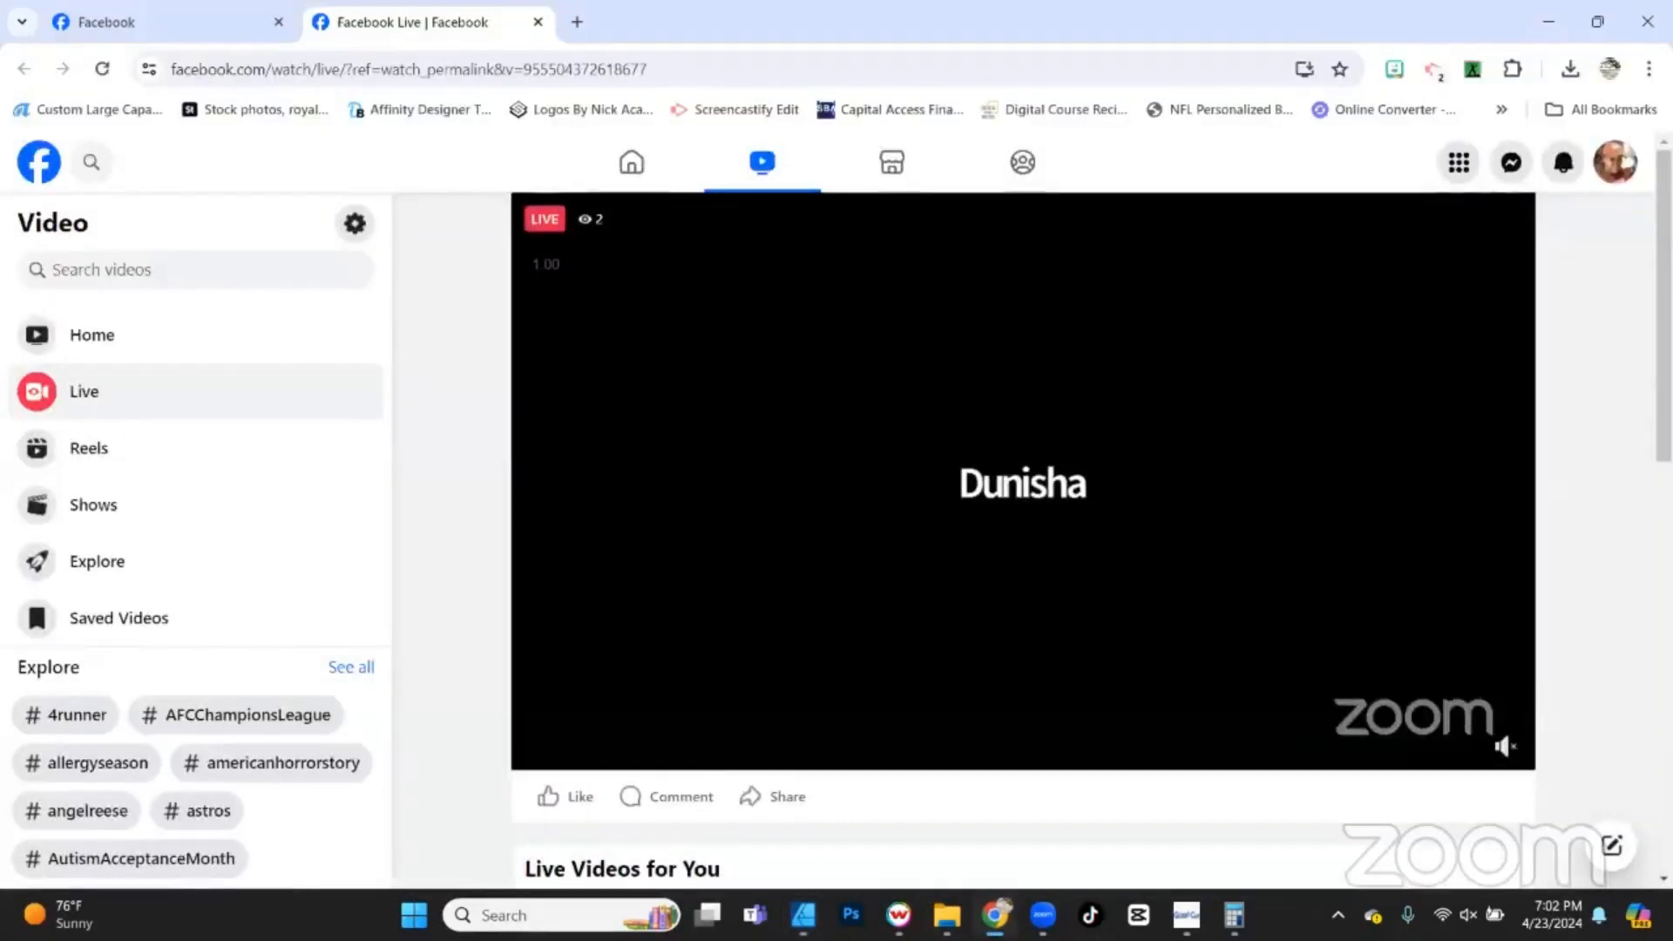
pyautogui.middleClick(451, 433)
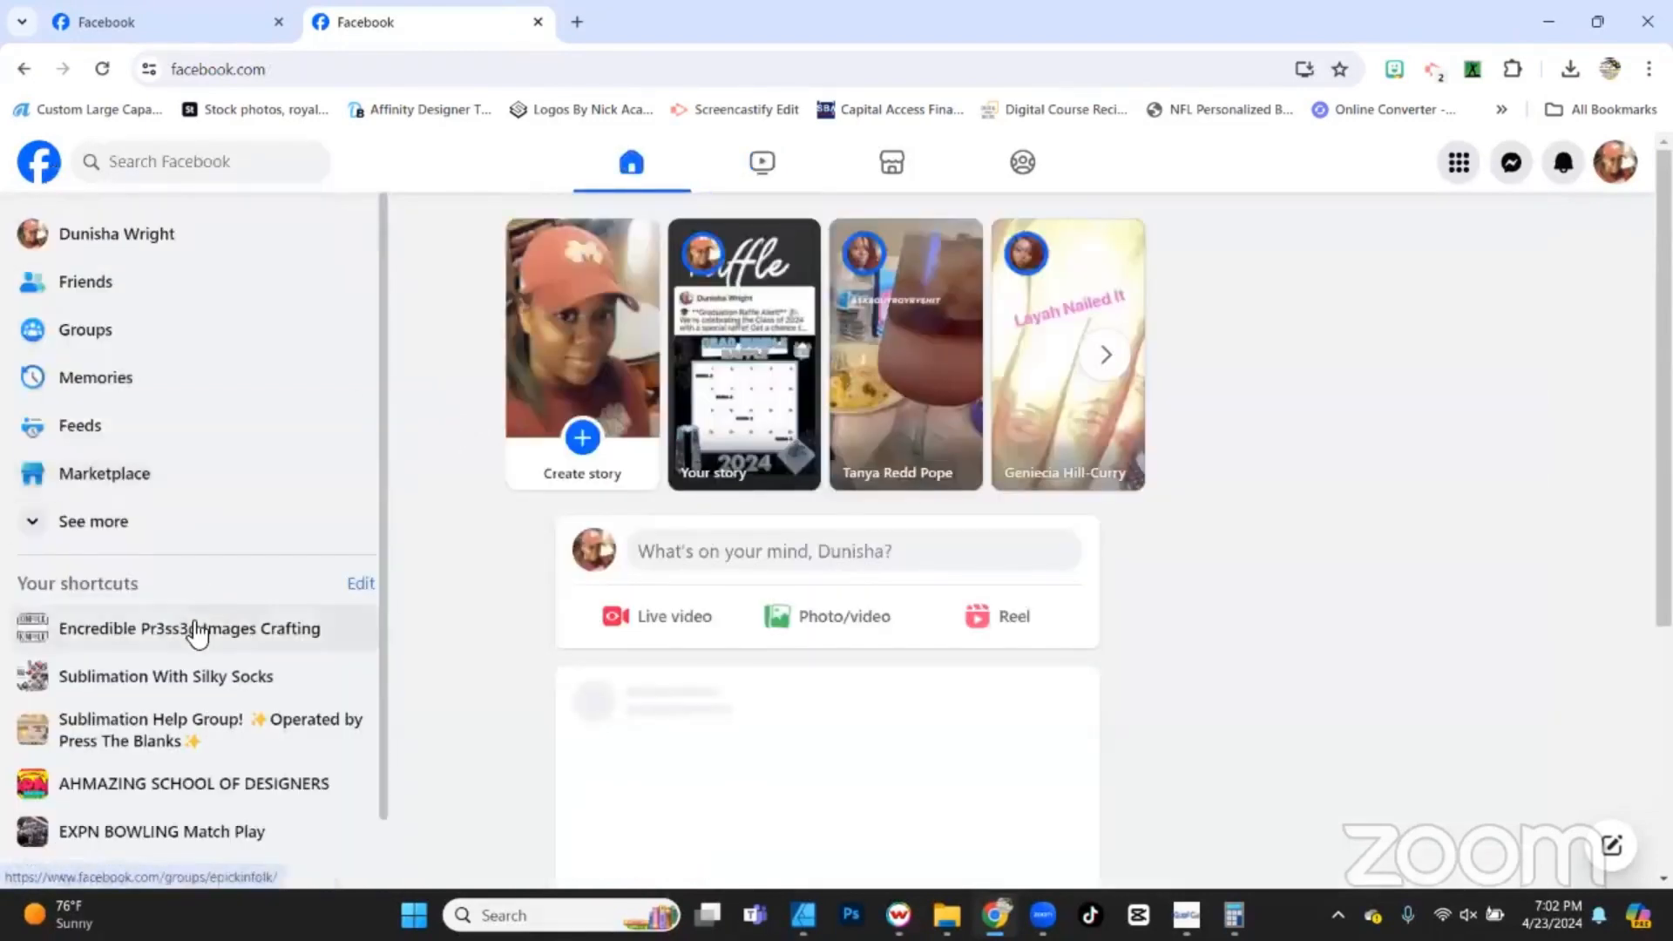
pyautogui.click(191, 629)
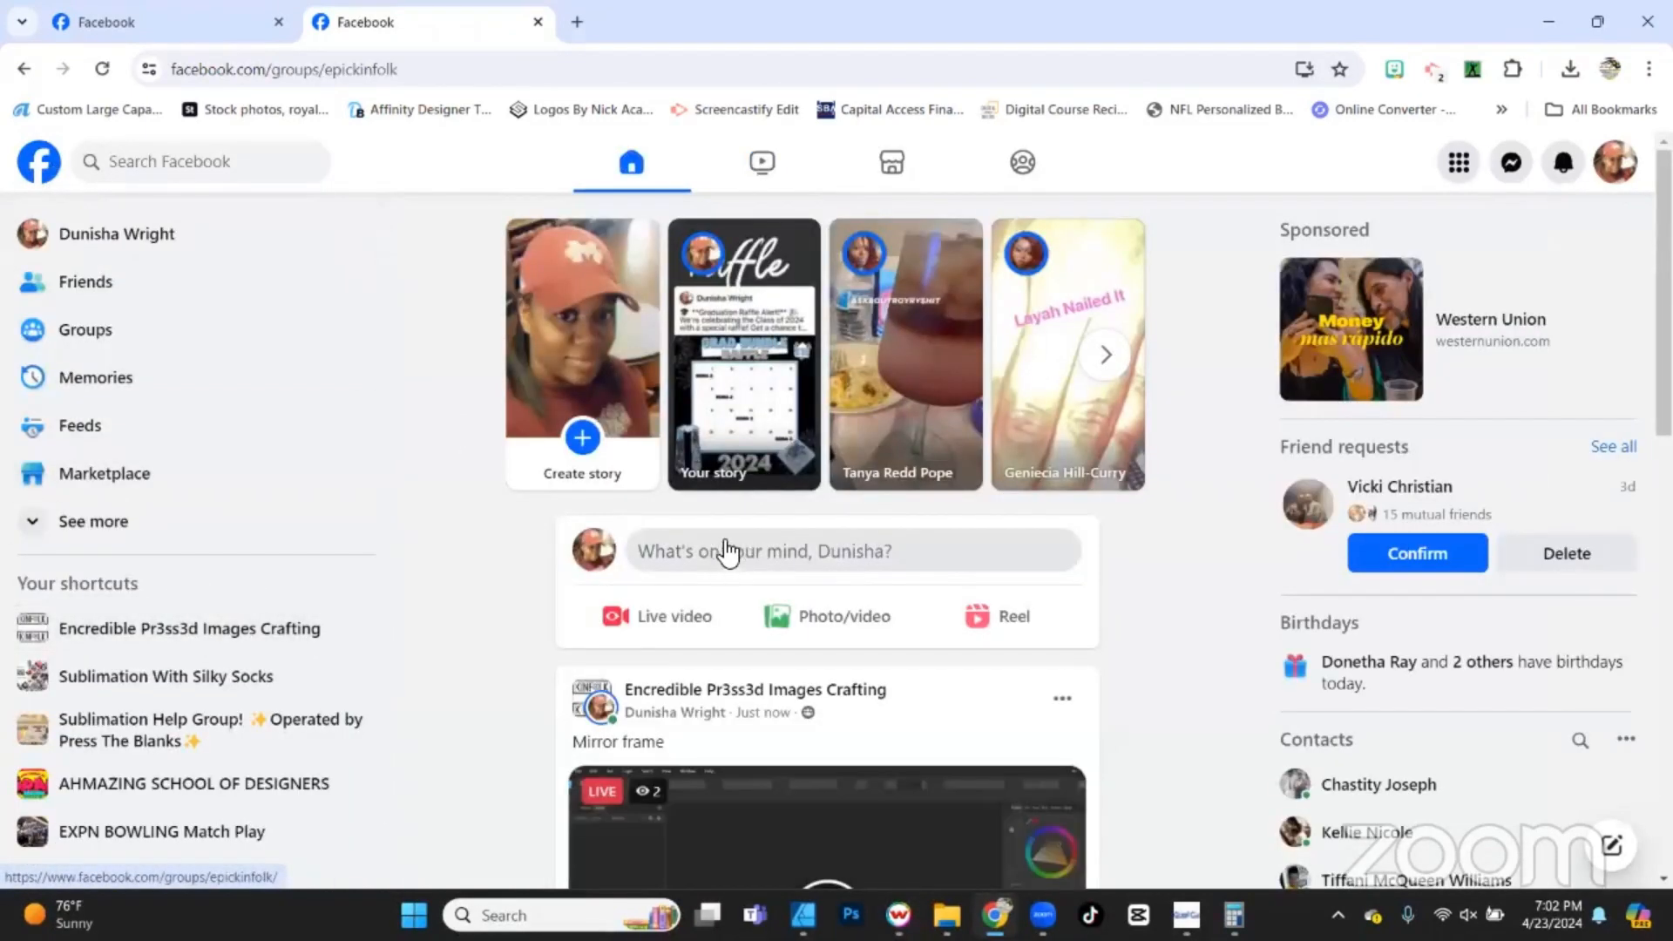
pyautogui.click(246, 635)
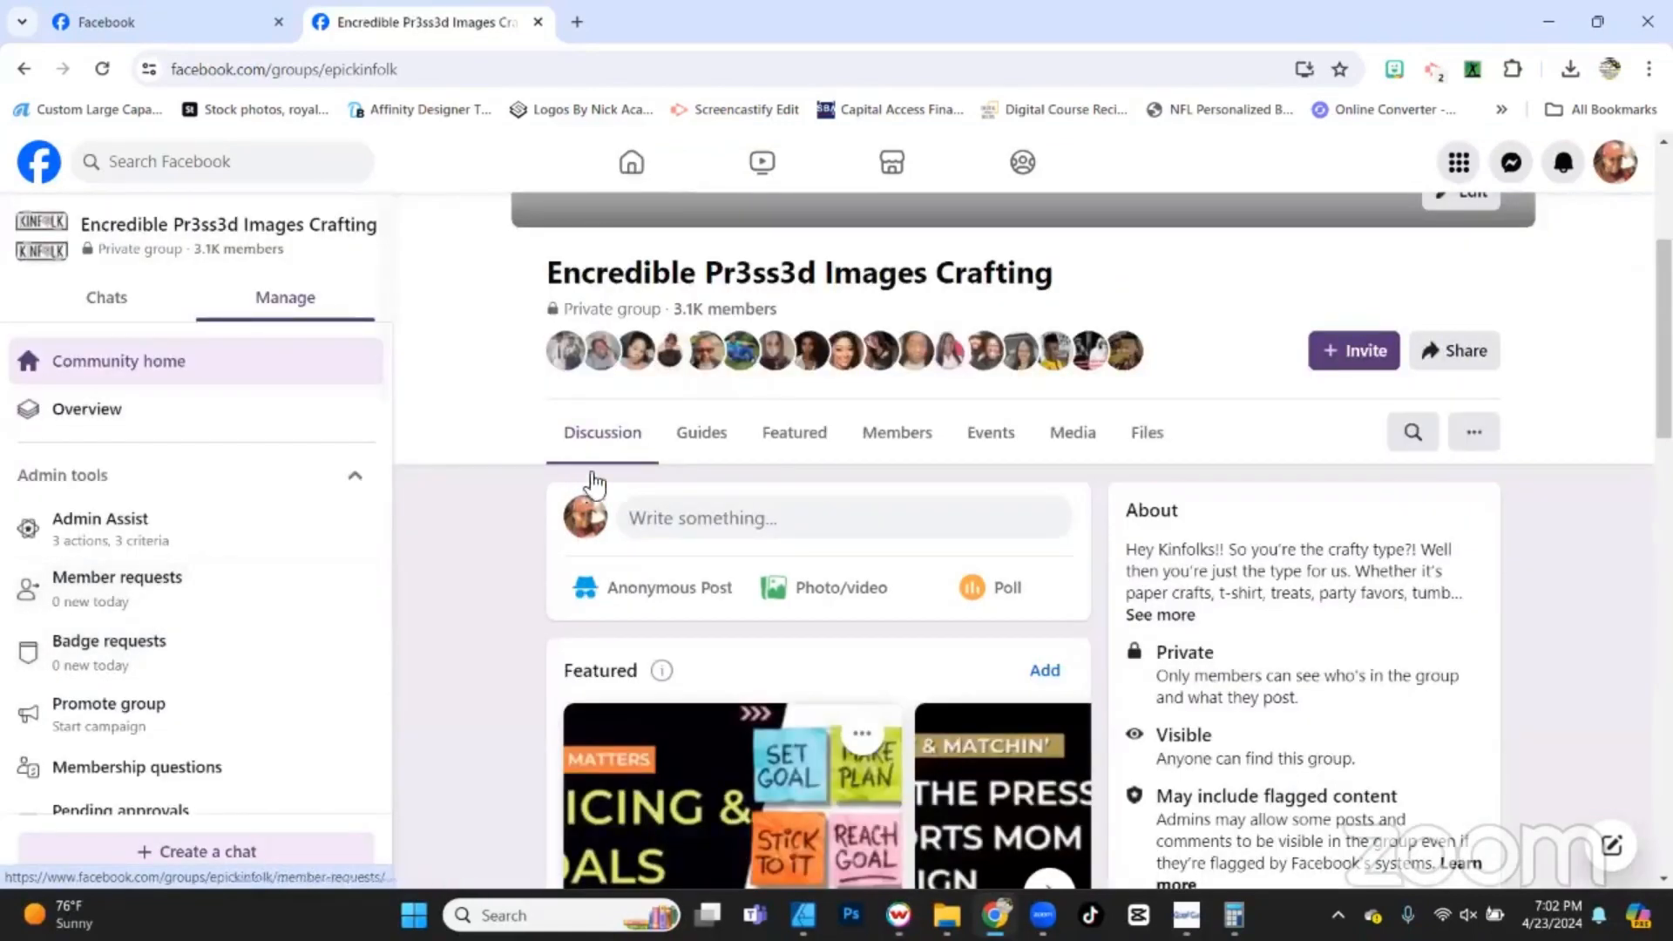
# Look through the group's featured posts for the one linking to the EPIC Stash Google Drive.
pyautogui.click(794, 446)
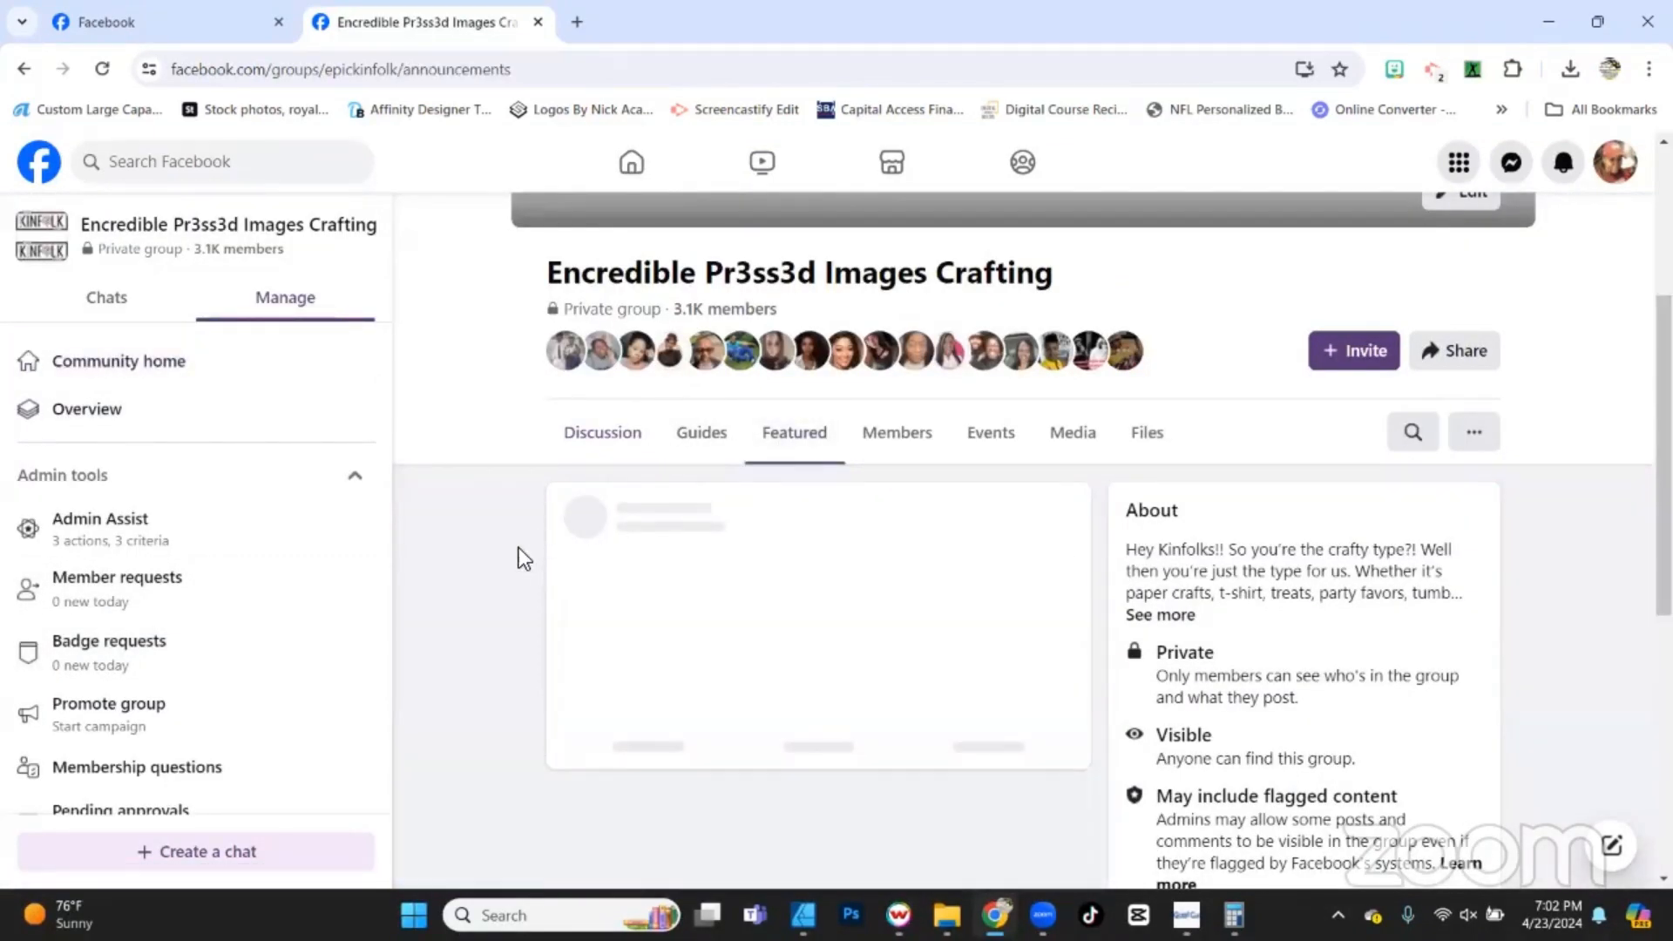
pyautogui.scroll(-6, 519, 547)
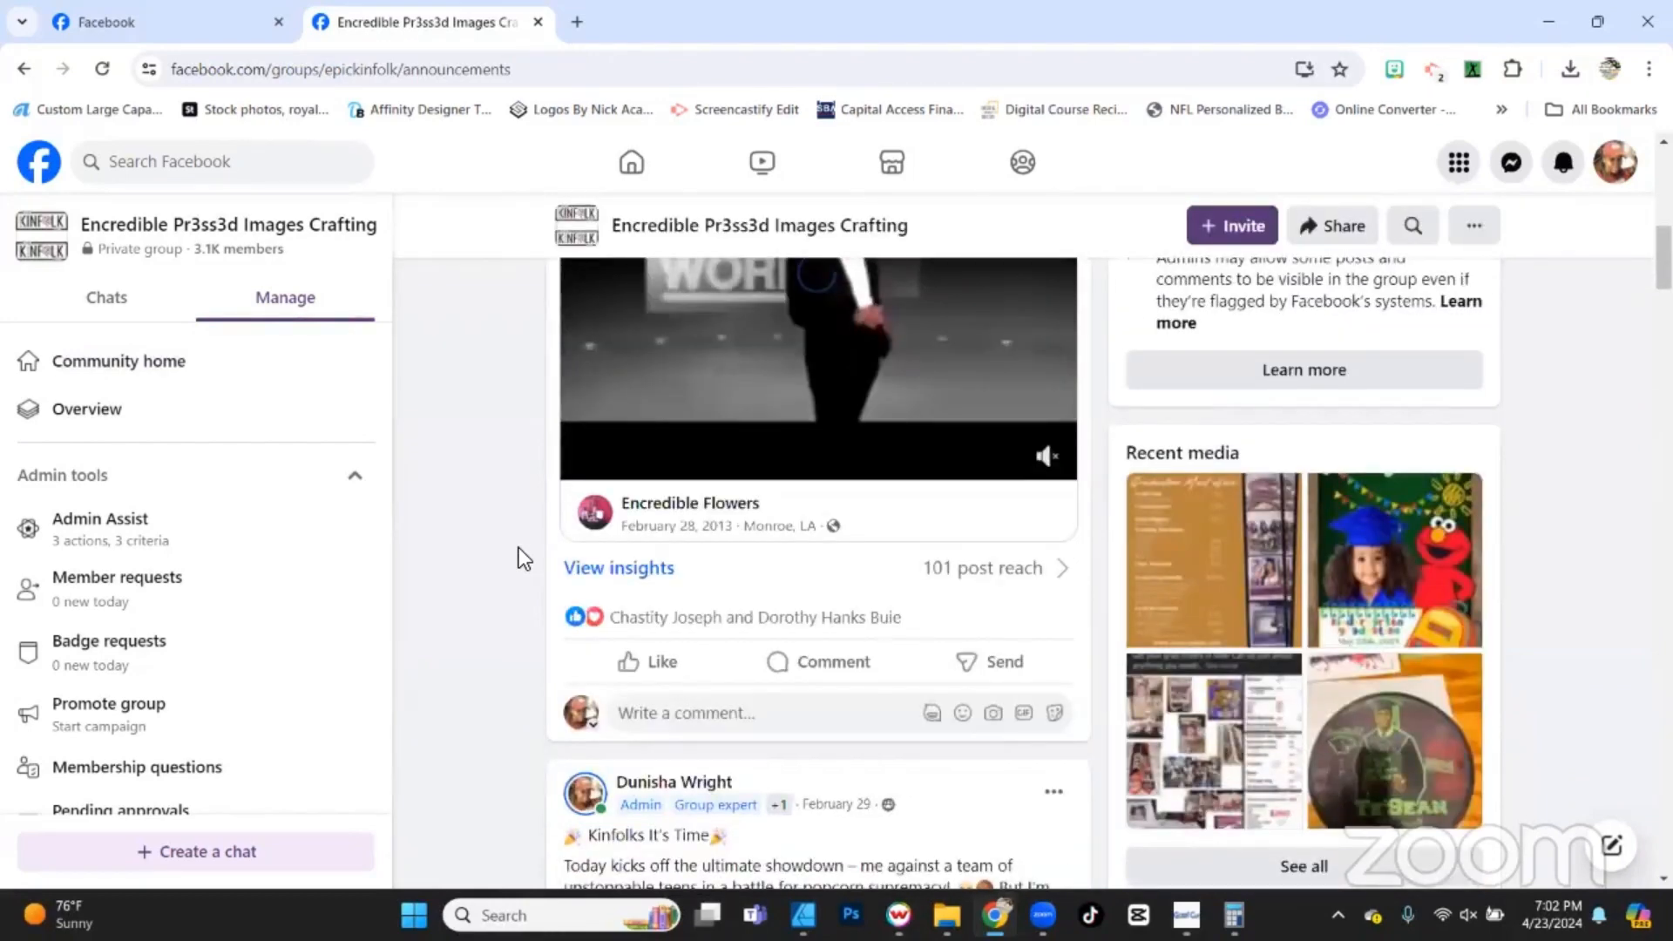
pyautogui.scroll(-20, 520, 549)
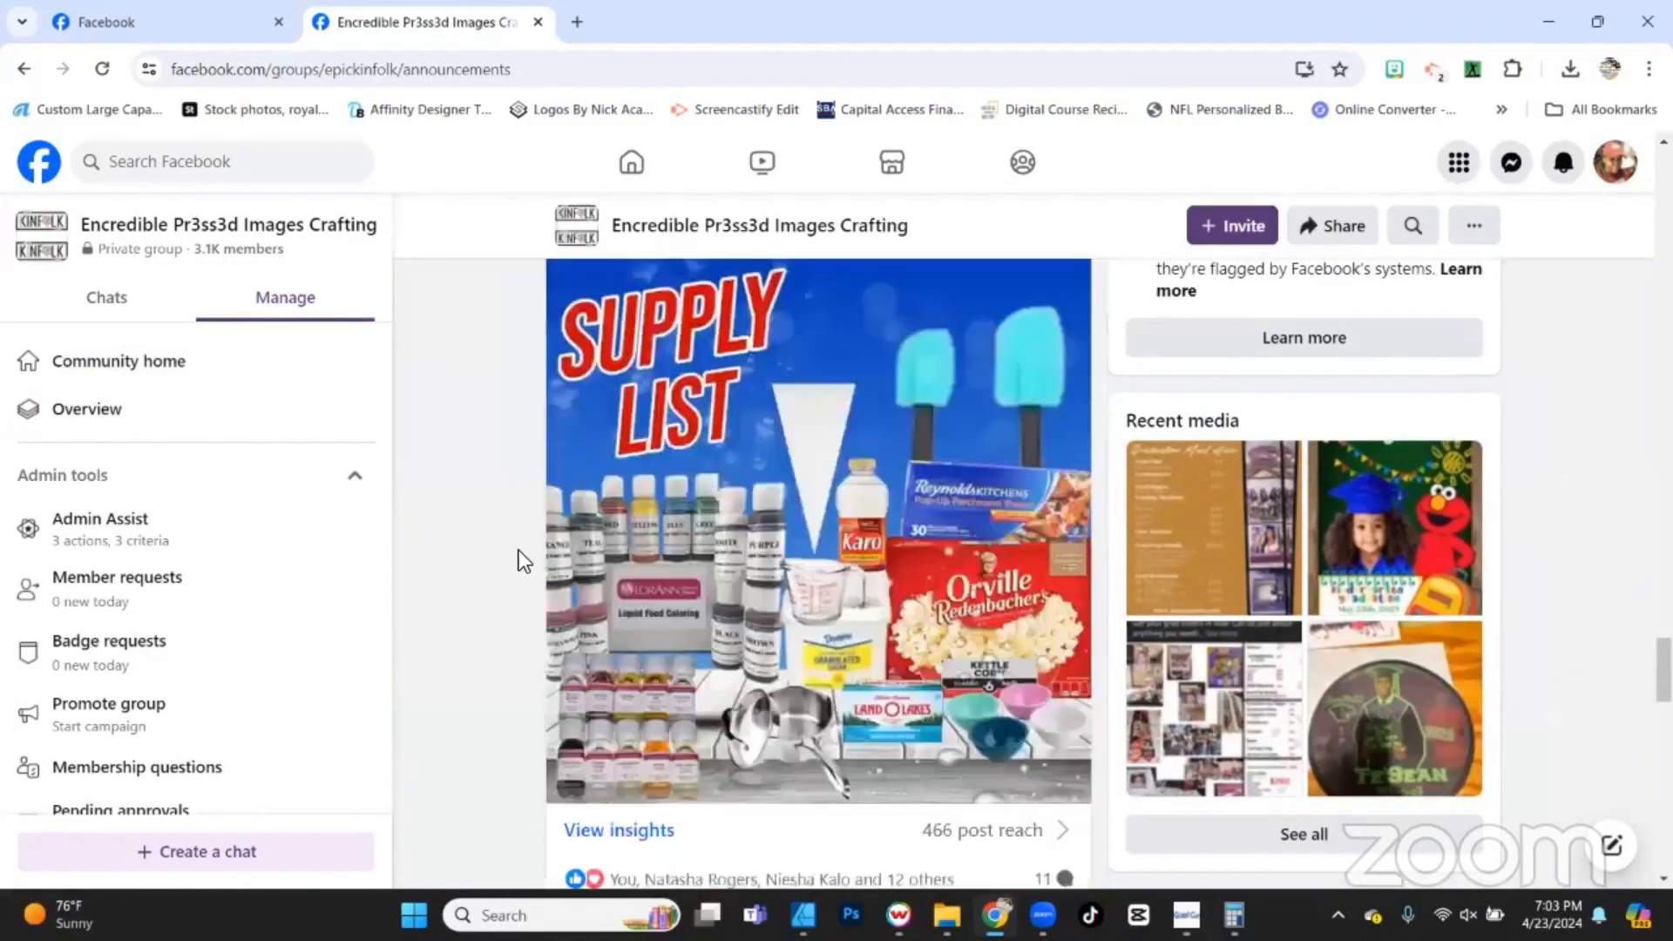
pyautogui.scroll(-10, 520, 551)
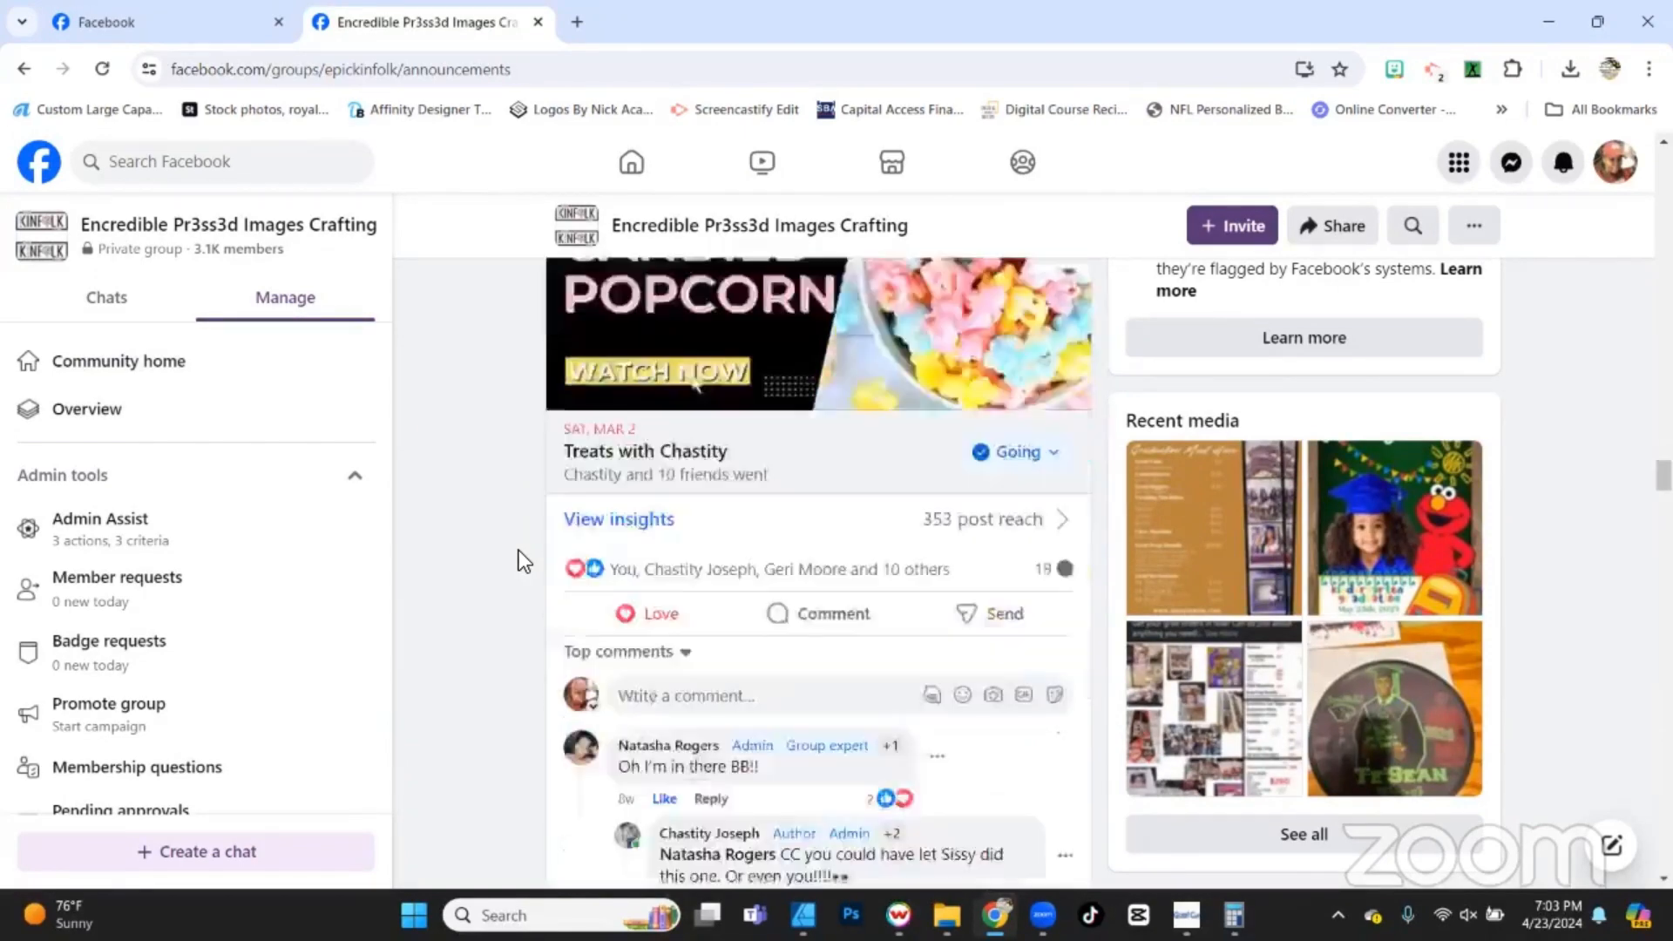
pyautogui.scroll(-15, 520, 551)
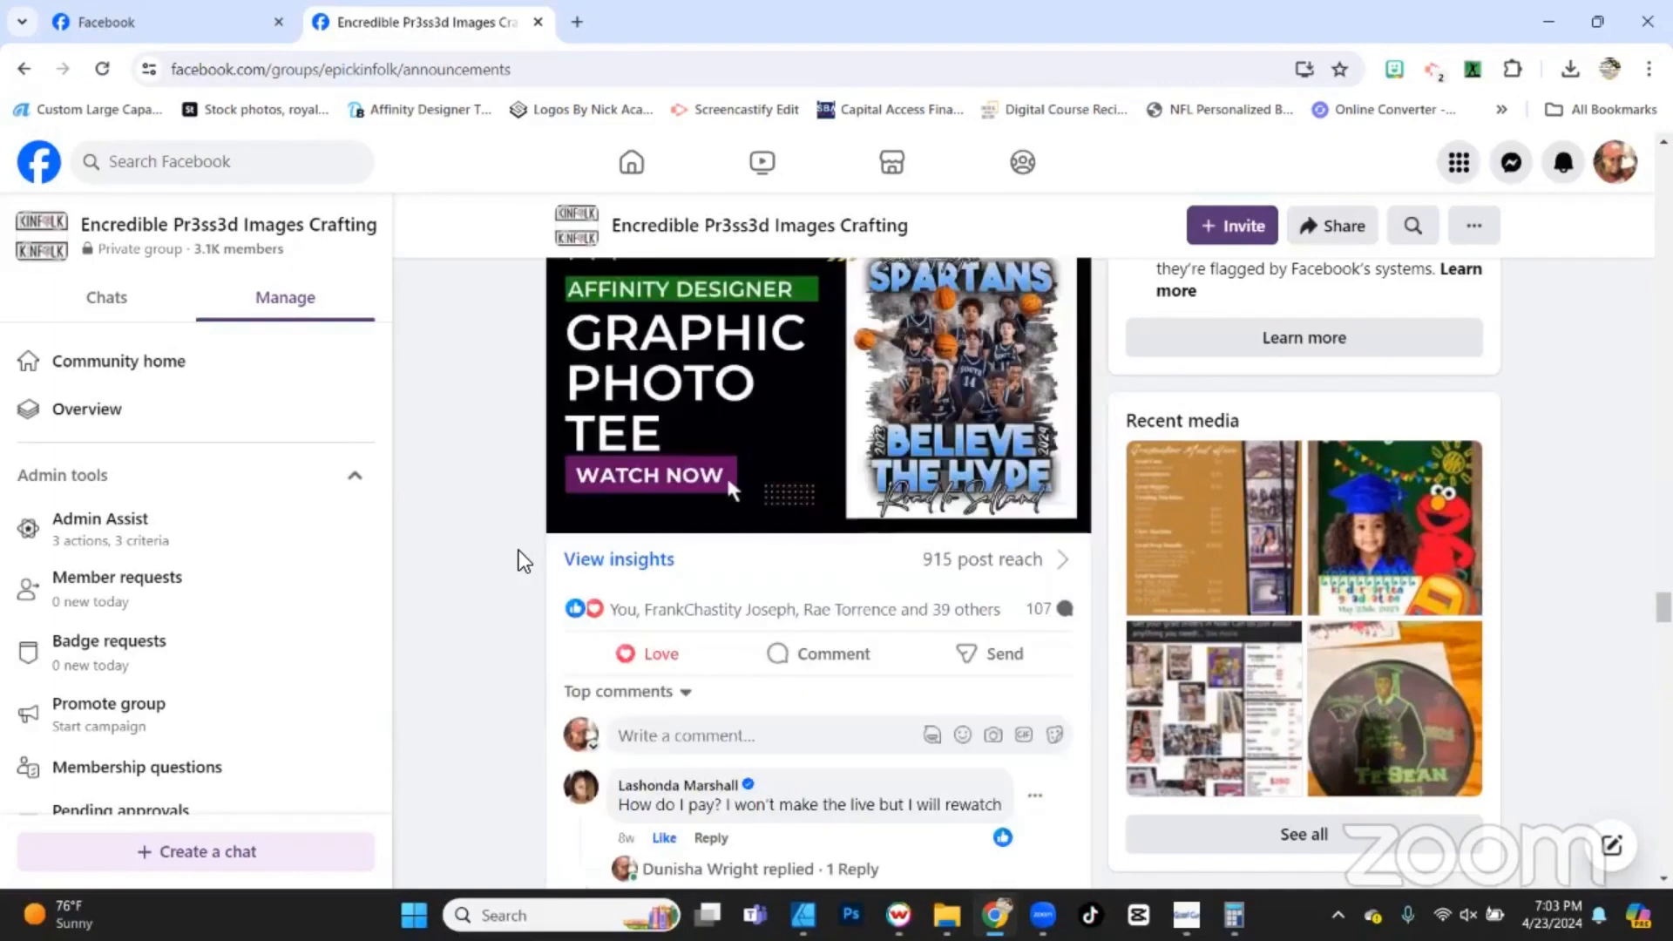
pyautogui.scroll(-15, 518, 550)
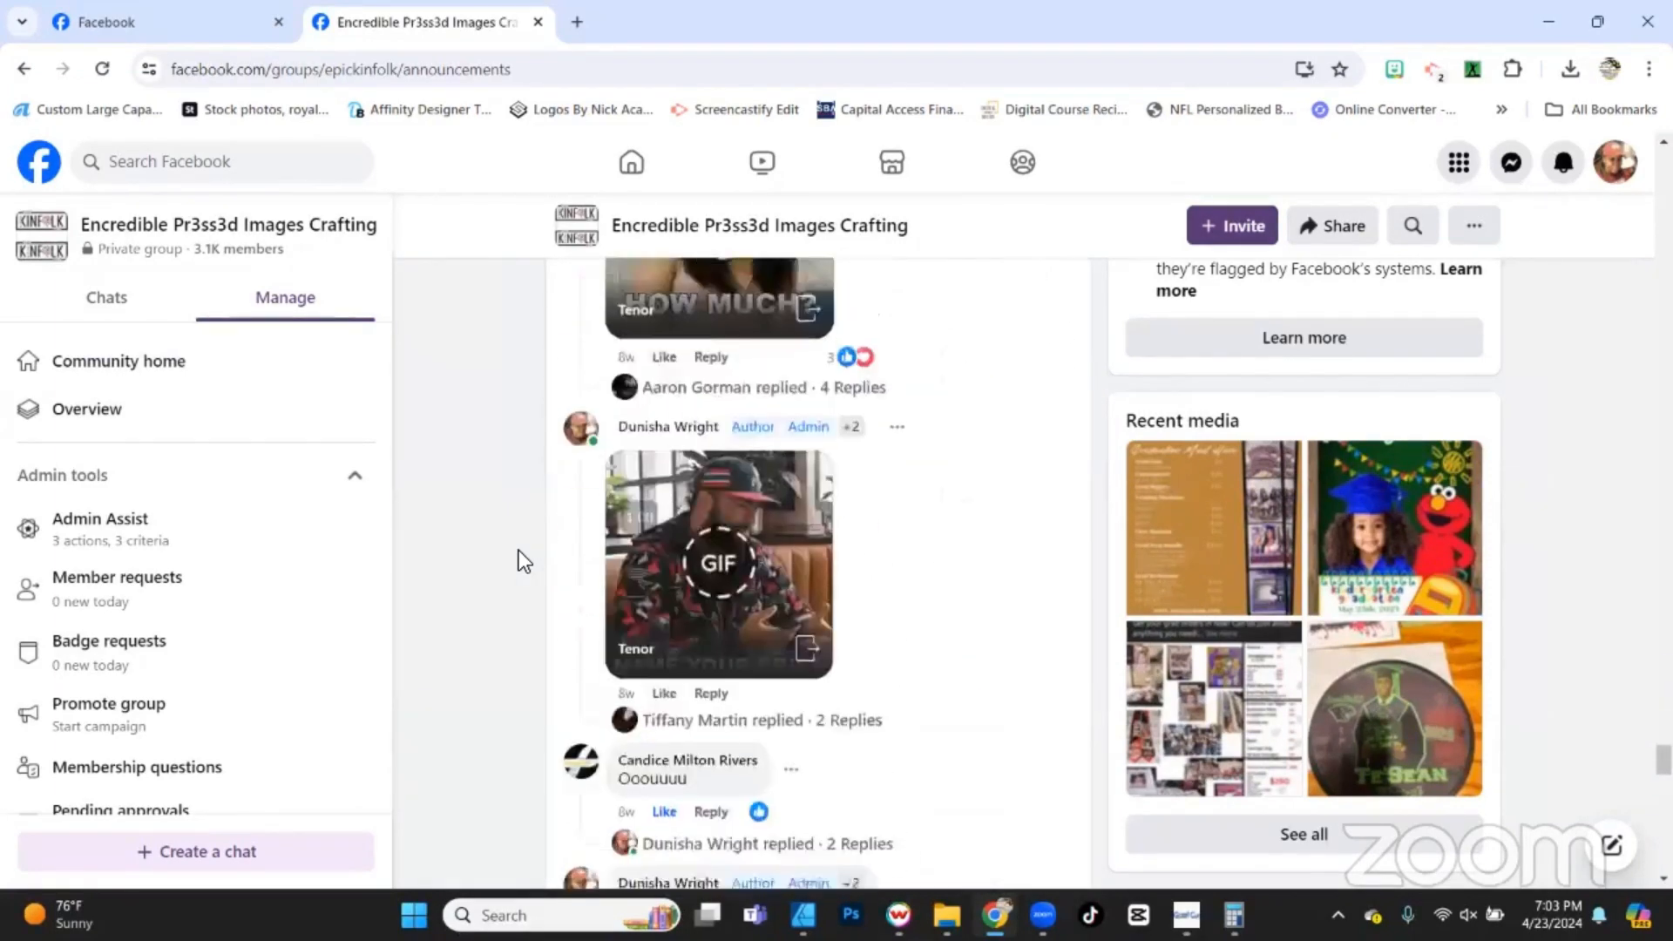
pyautogui.scroll(-15, 520, 550)
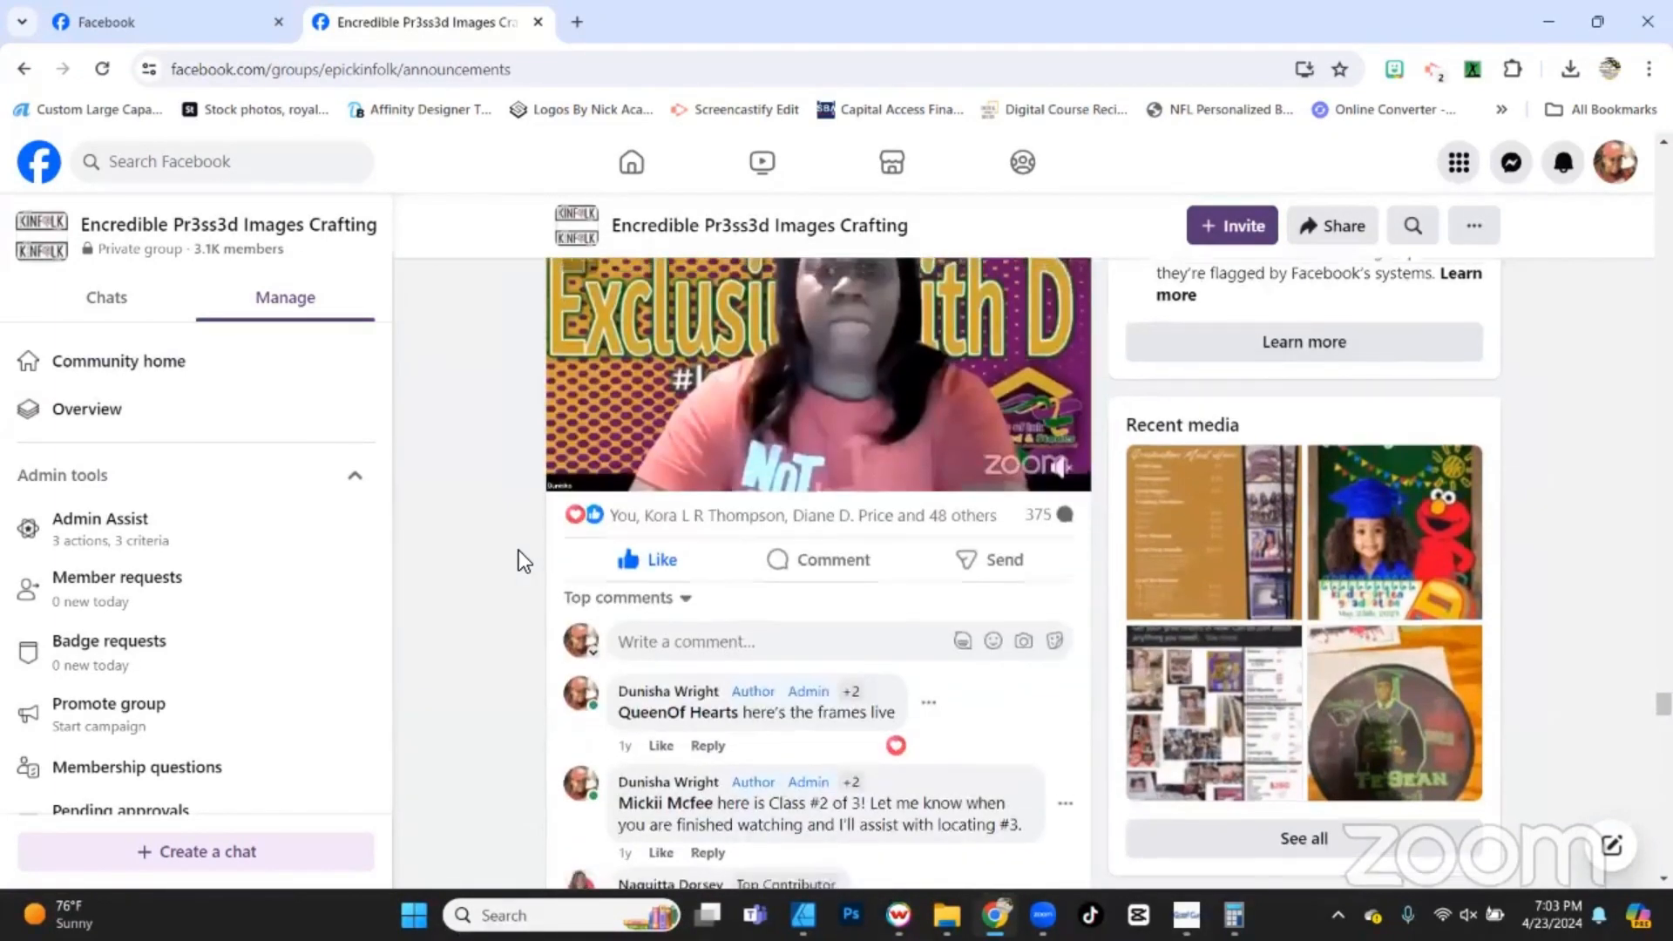
pyautogui.scroll(-15, 519, 550)
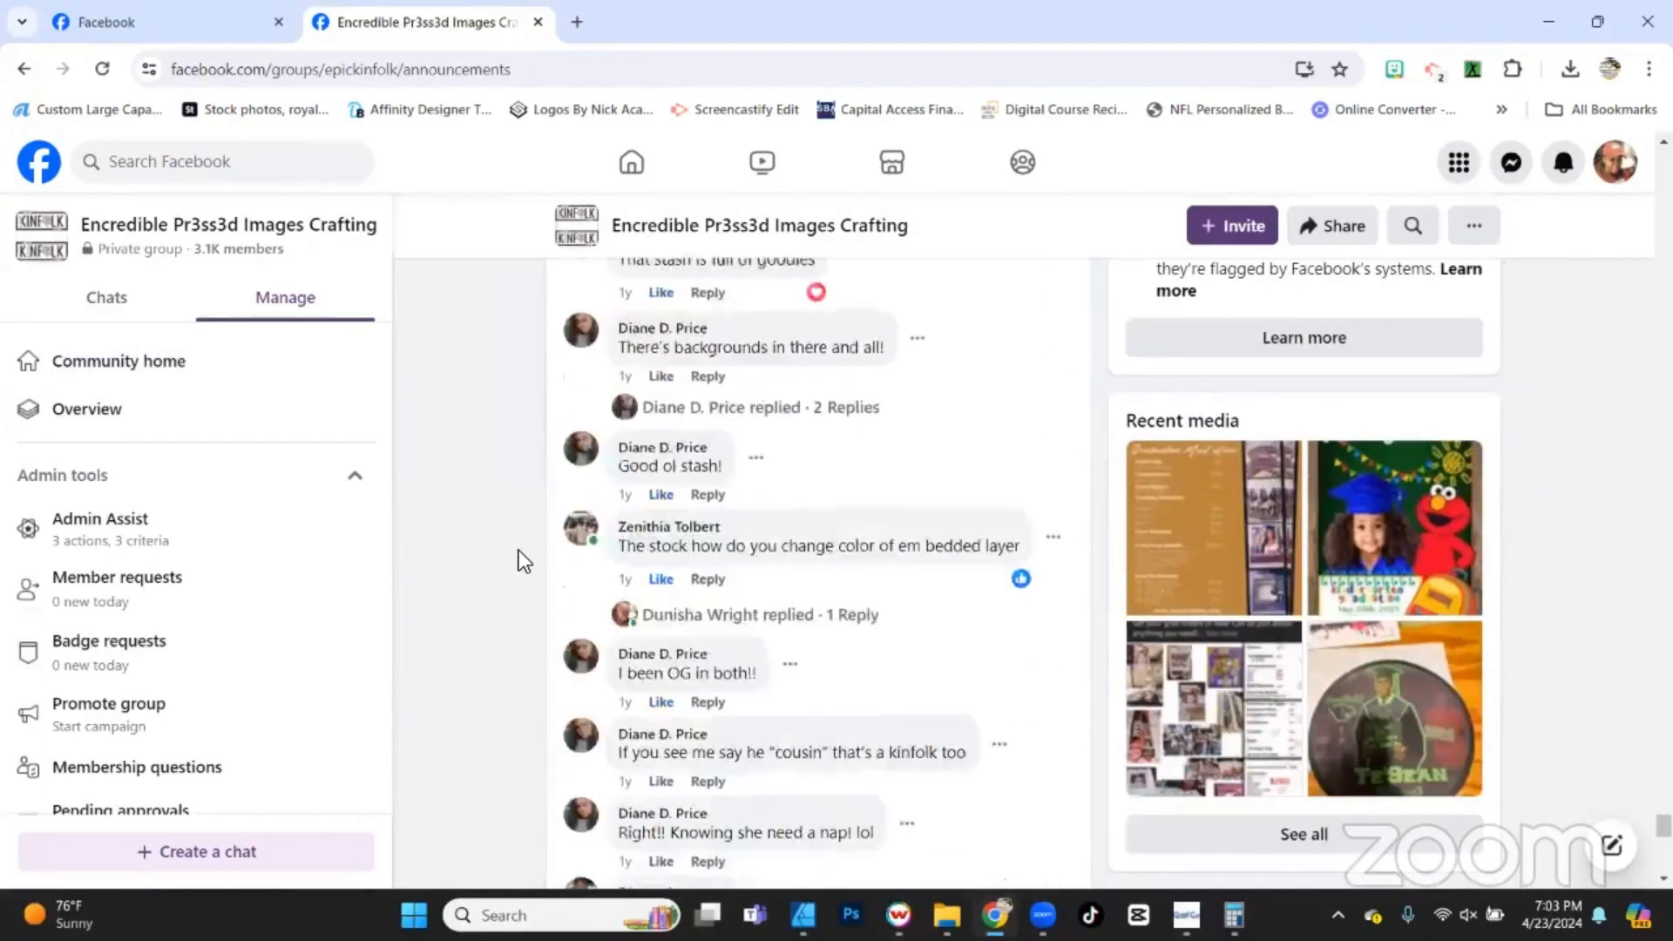
pyautogui.scroll(-10, 519, 550)
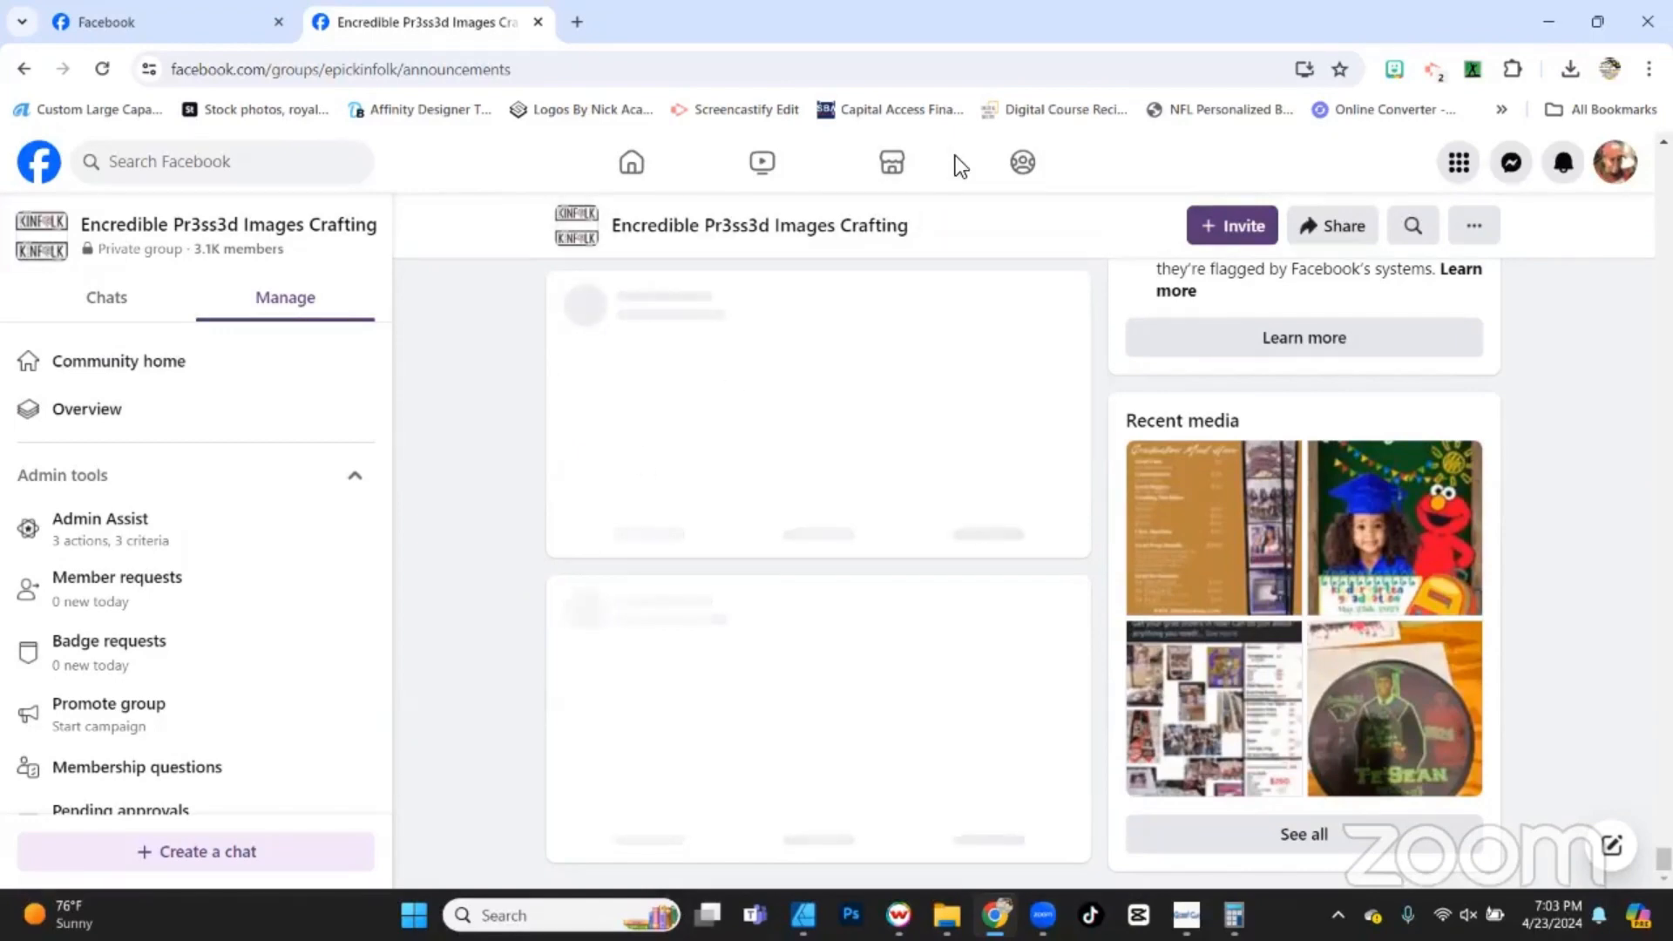
pyautogui.scroll(-5, 515, 575)
pyautogui.scroll(-15, 502, 570)
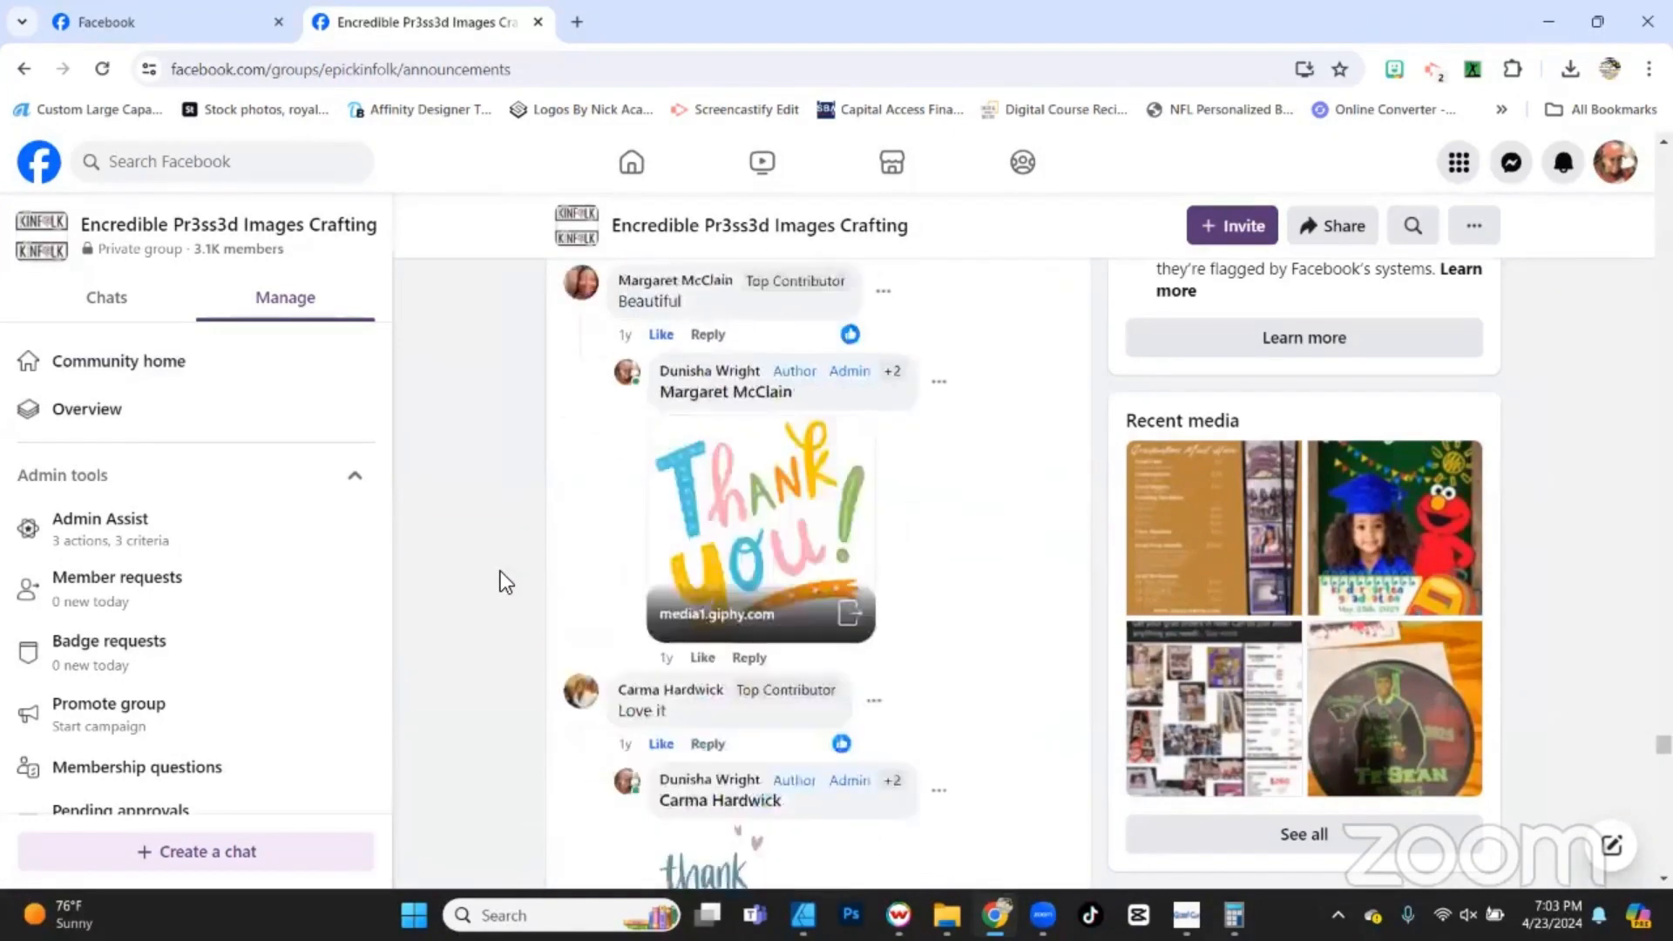
pyautogui.scroll(-15, 502, 570)
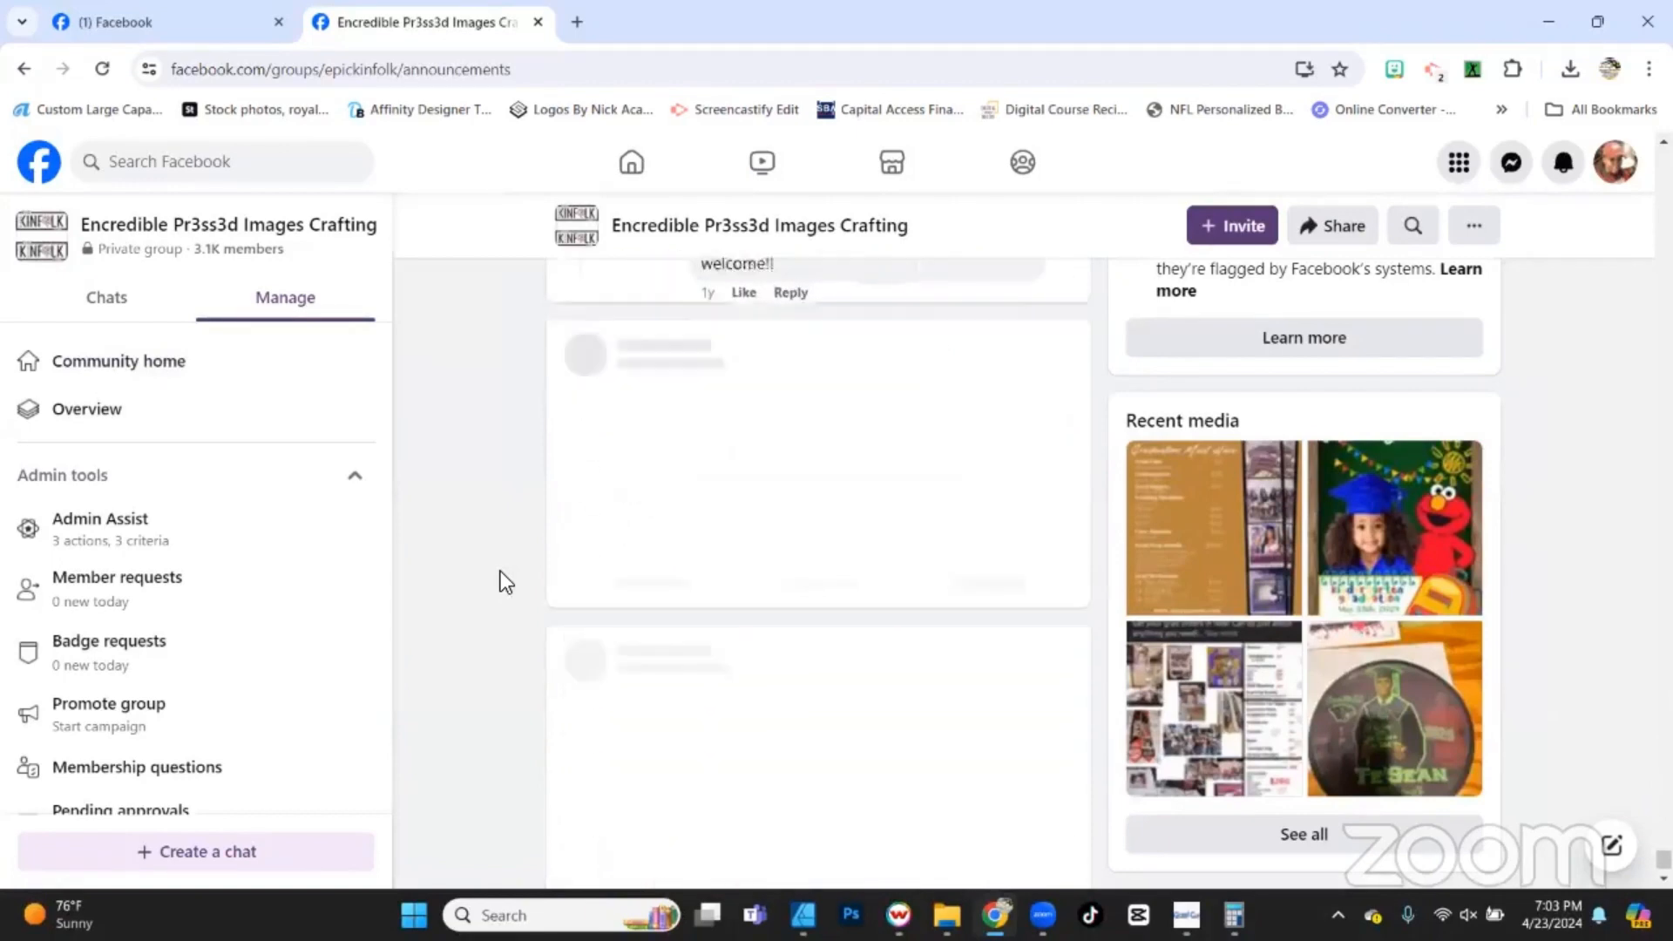
pyautogui.scroll(-15, 503, 563)
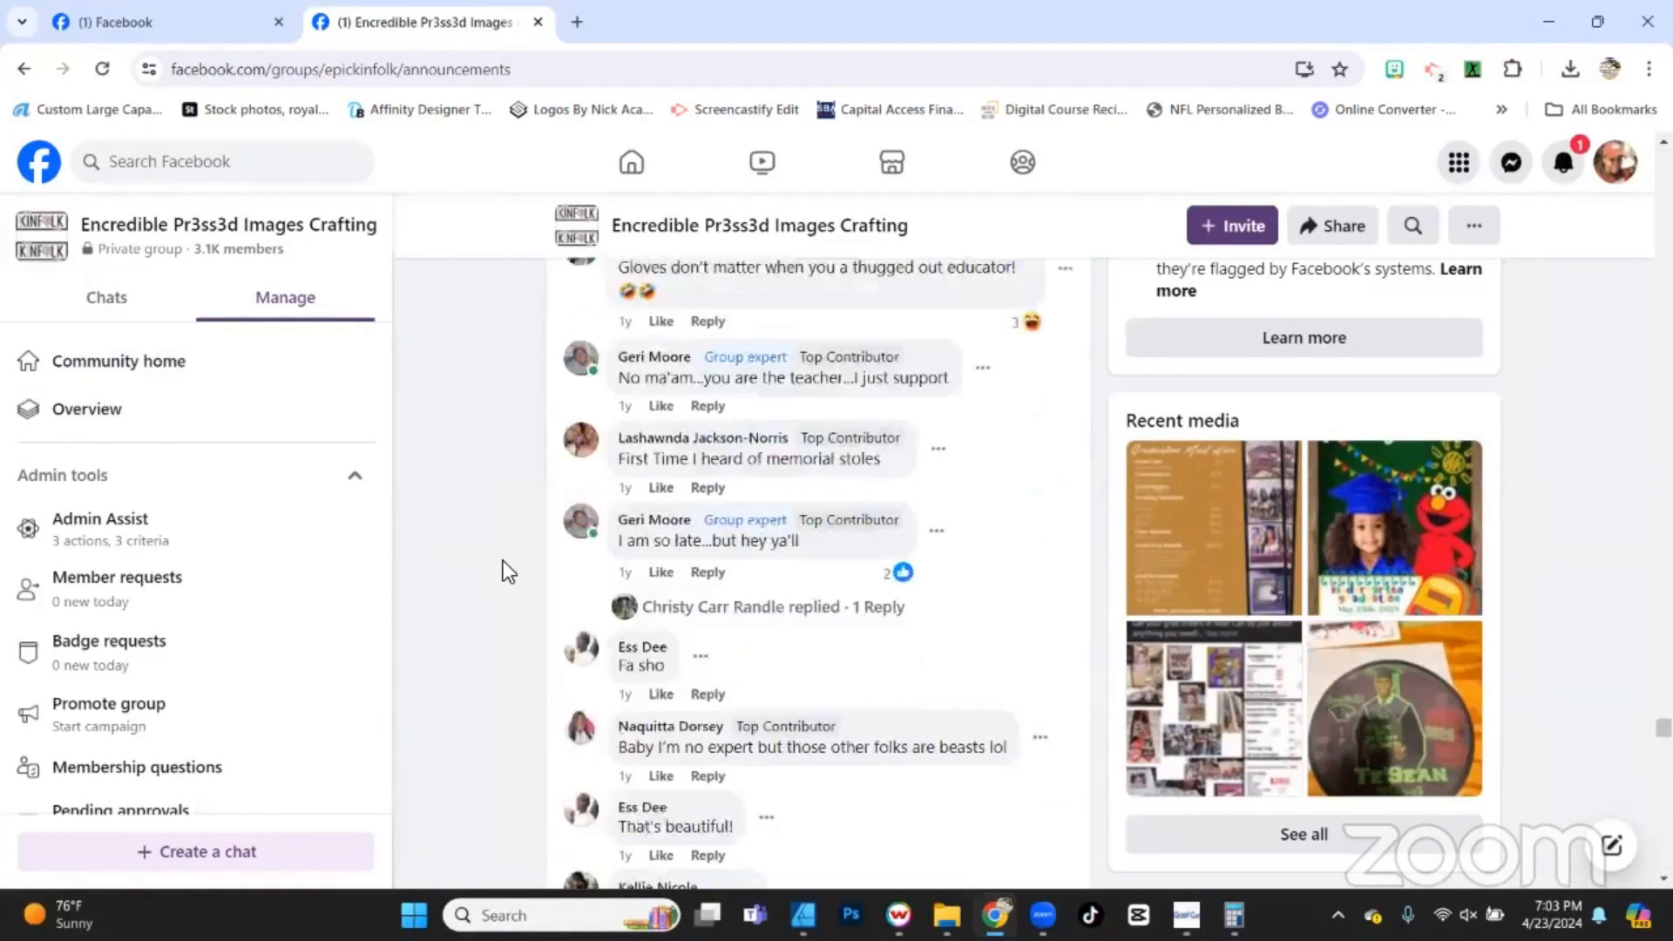
pyautogui.scroll(6, 503, 562)
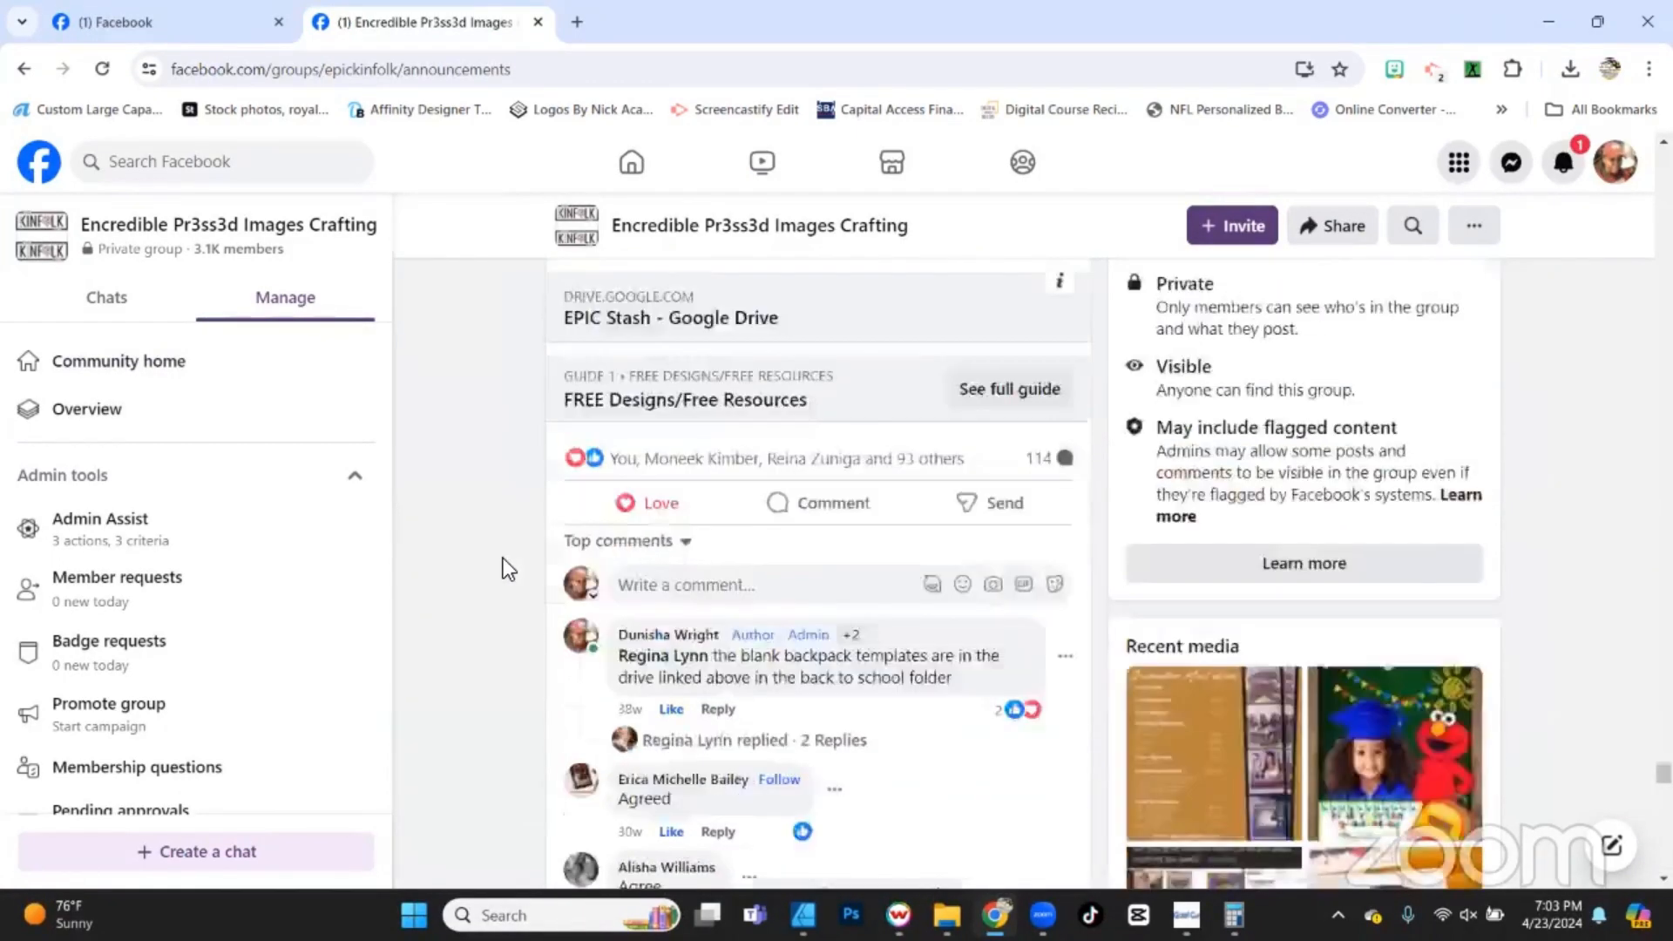
# Open the EPIC Stash Google Drive link from the post and go into its Mirror Frame folder.
pyautogui.click(707, 632)
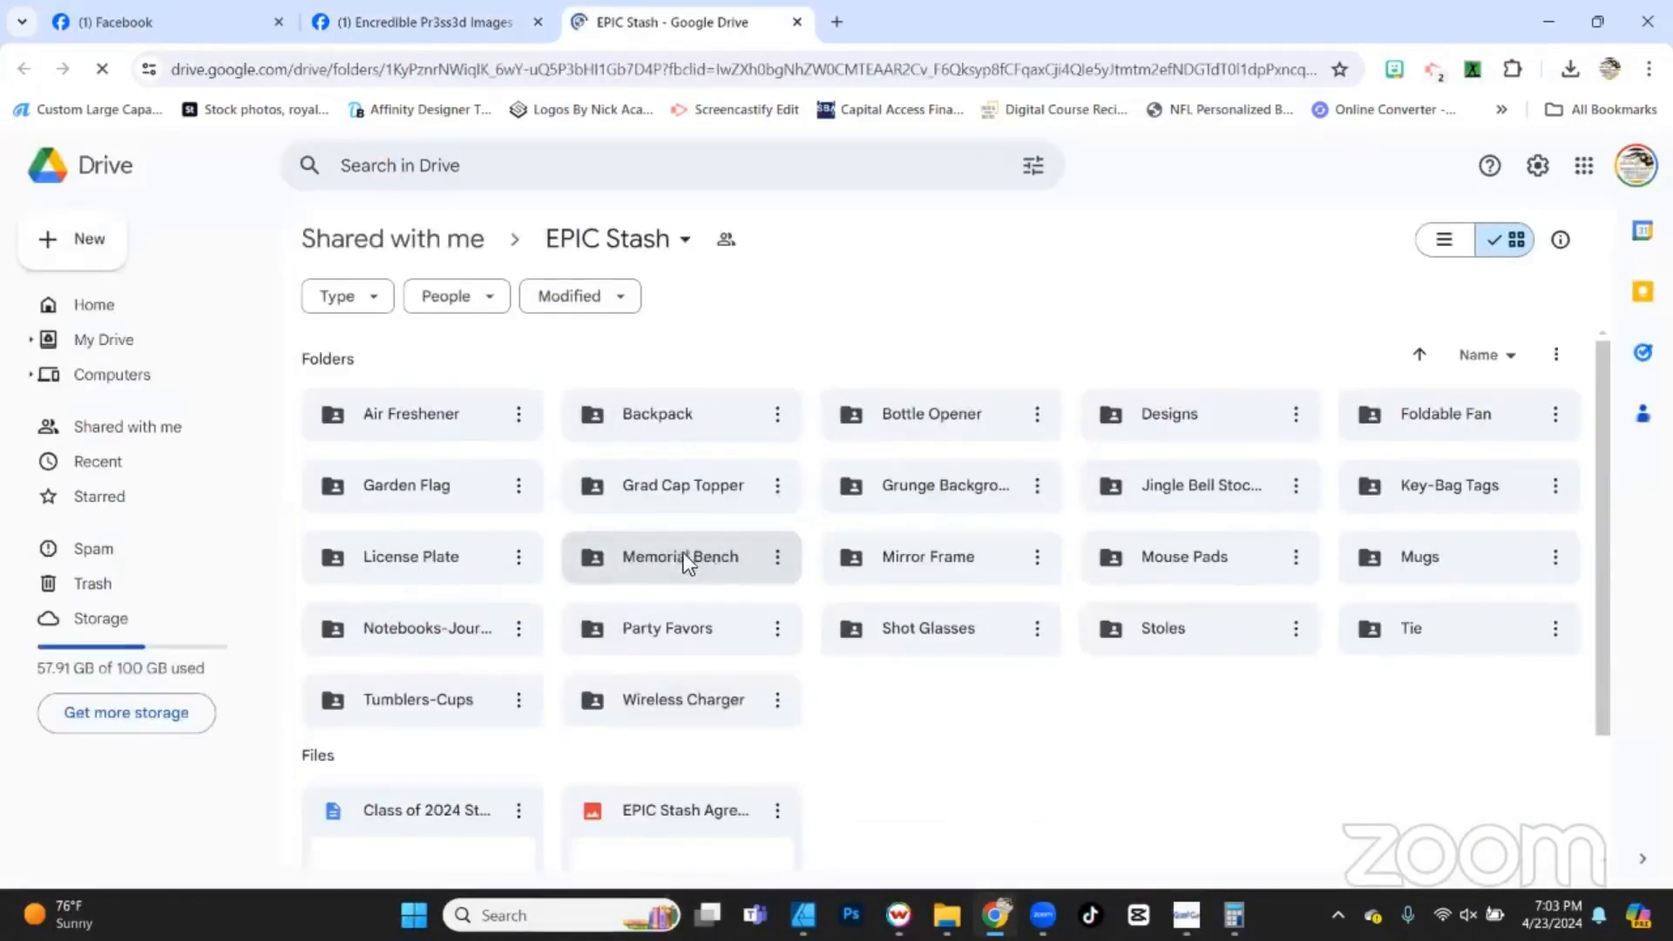
pyautogui.click(943, 558)
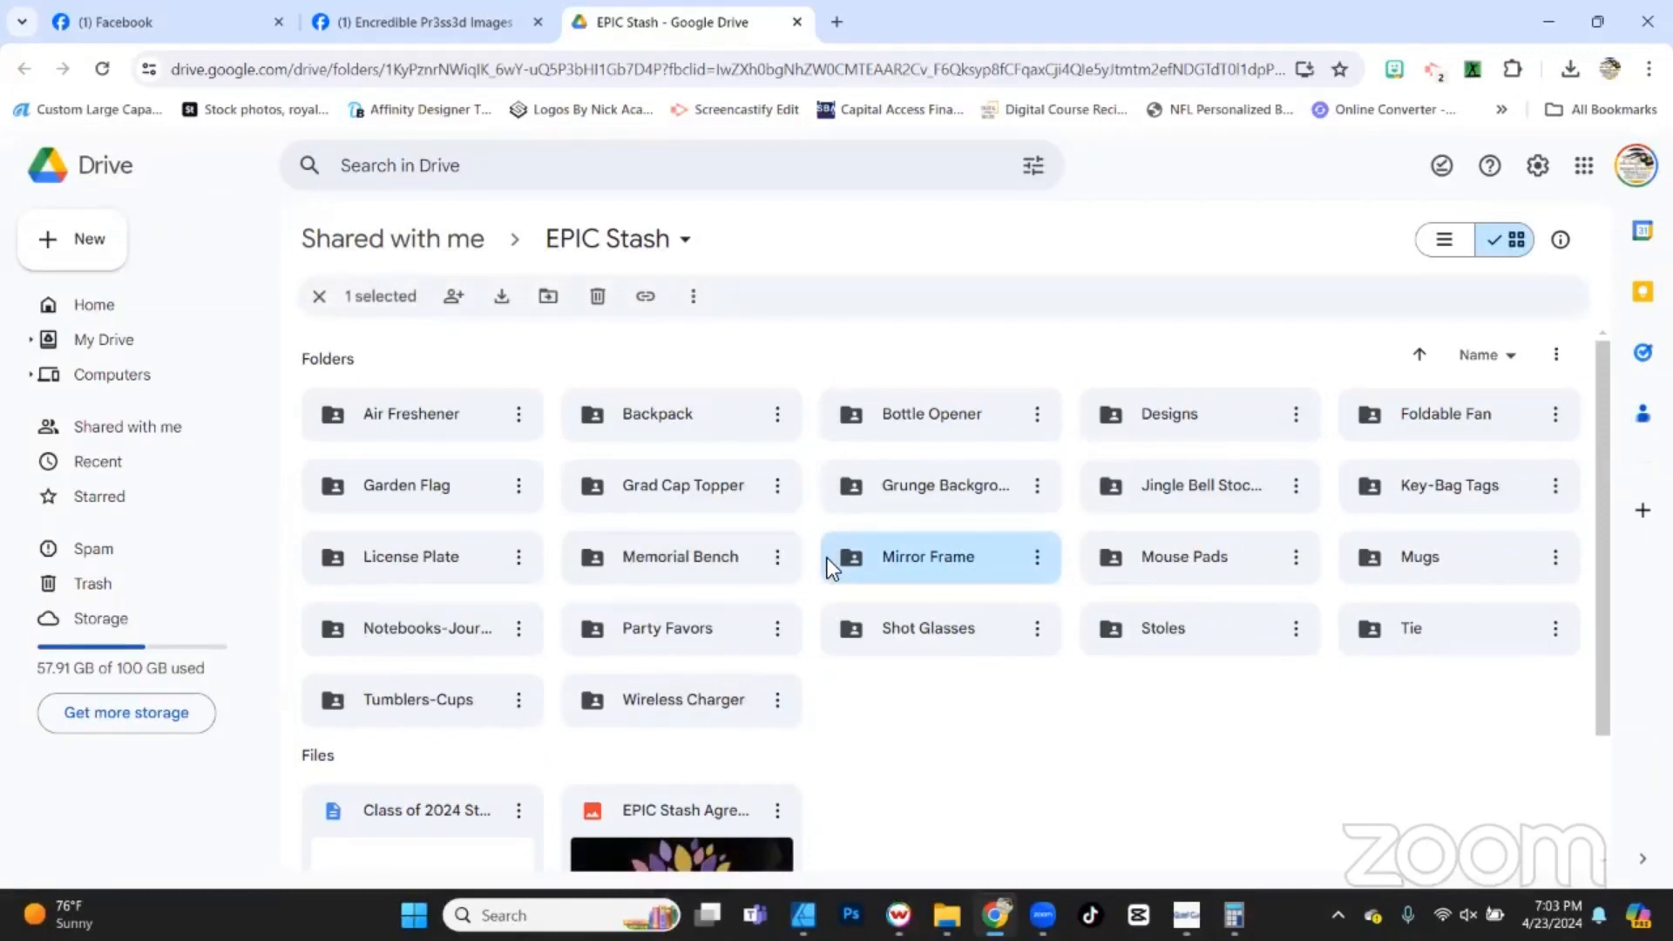
pyautogui.doubleClick(985, 559)
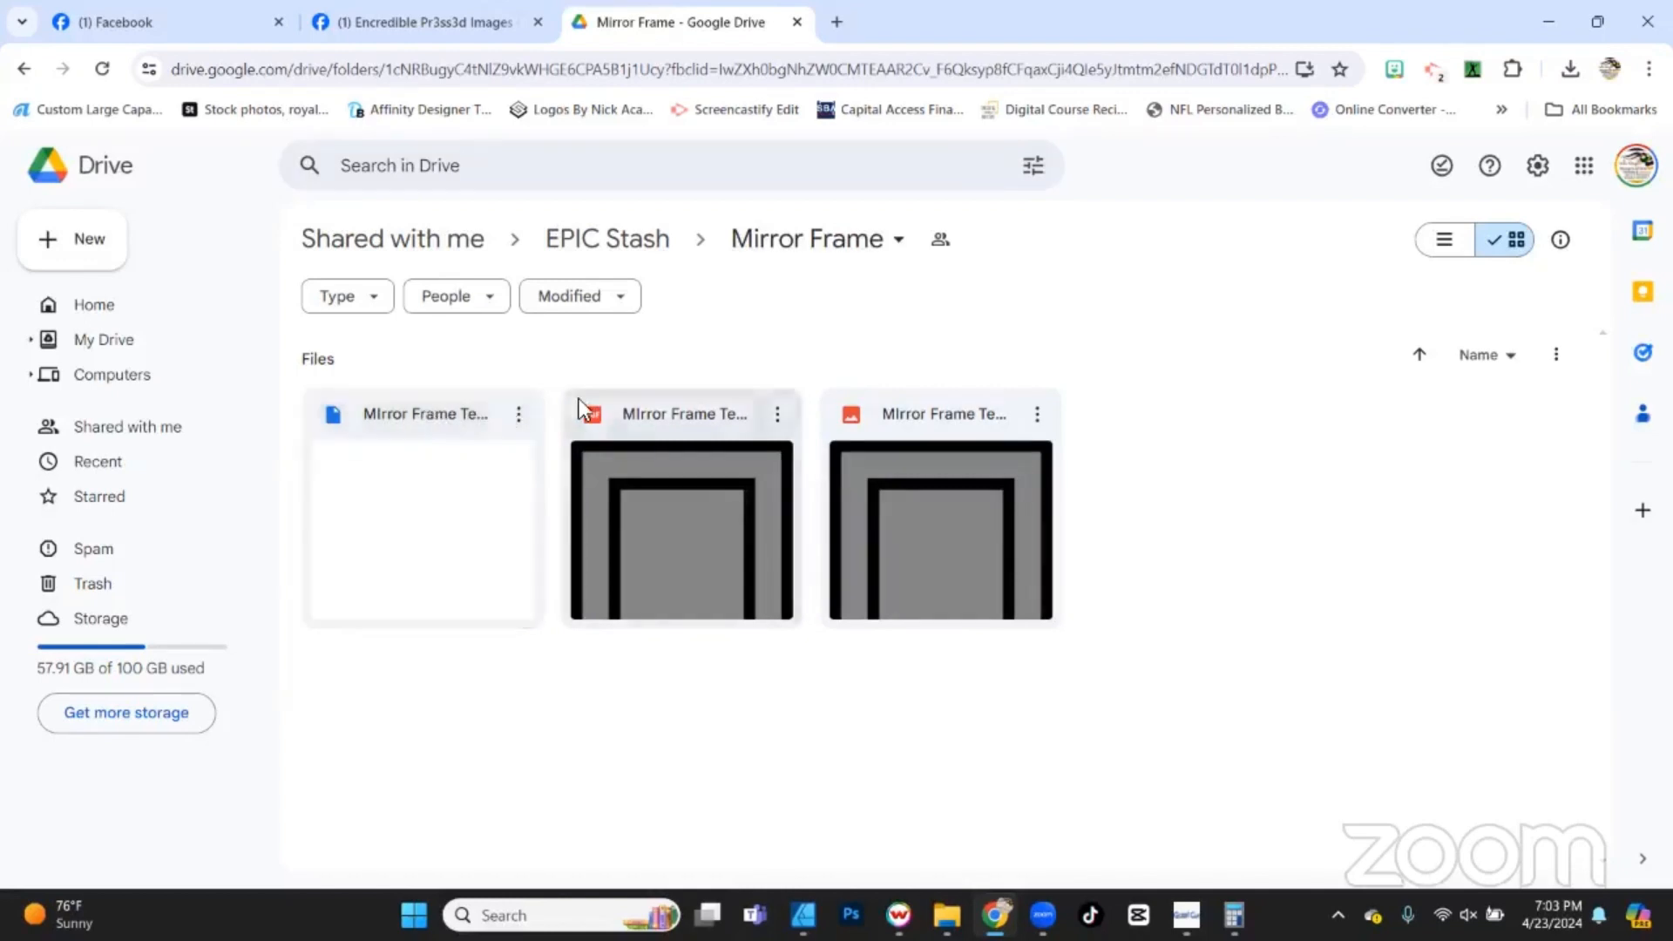
# Open MIrror Frame Template2.afdesign from Drive in Affinity Designer 2 and dismiss the legacy document notice.
pyautogui.click(519, 414)
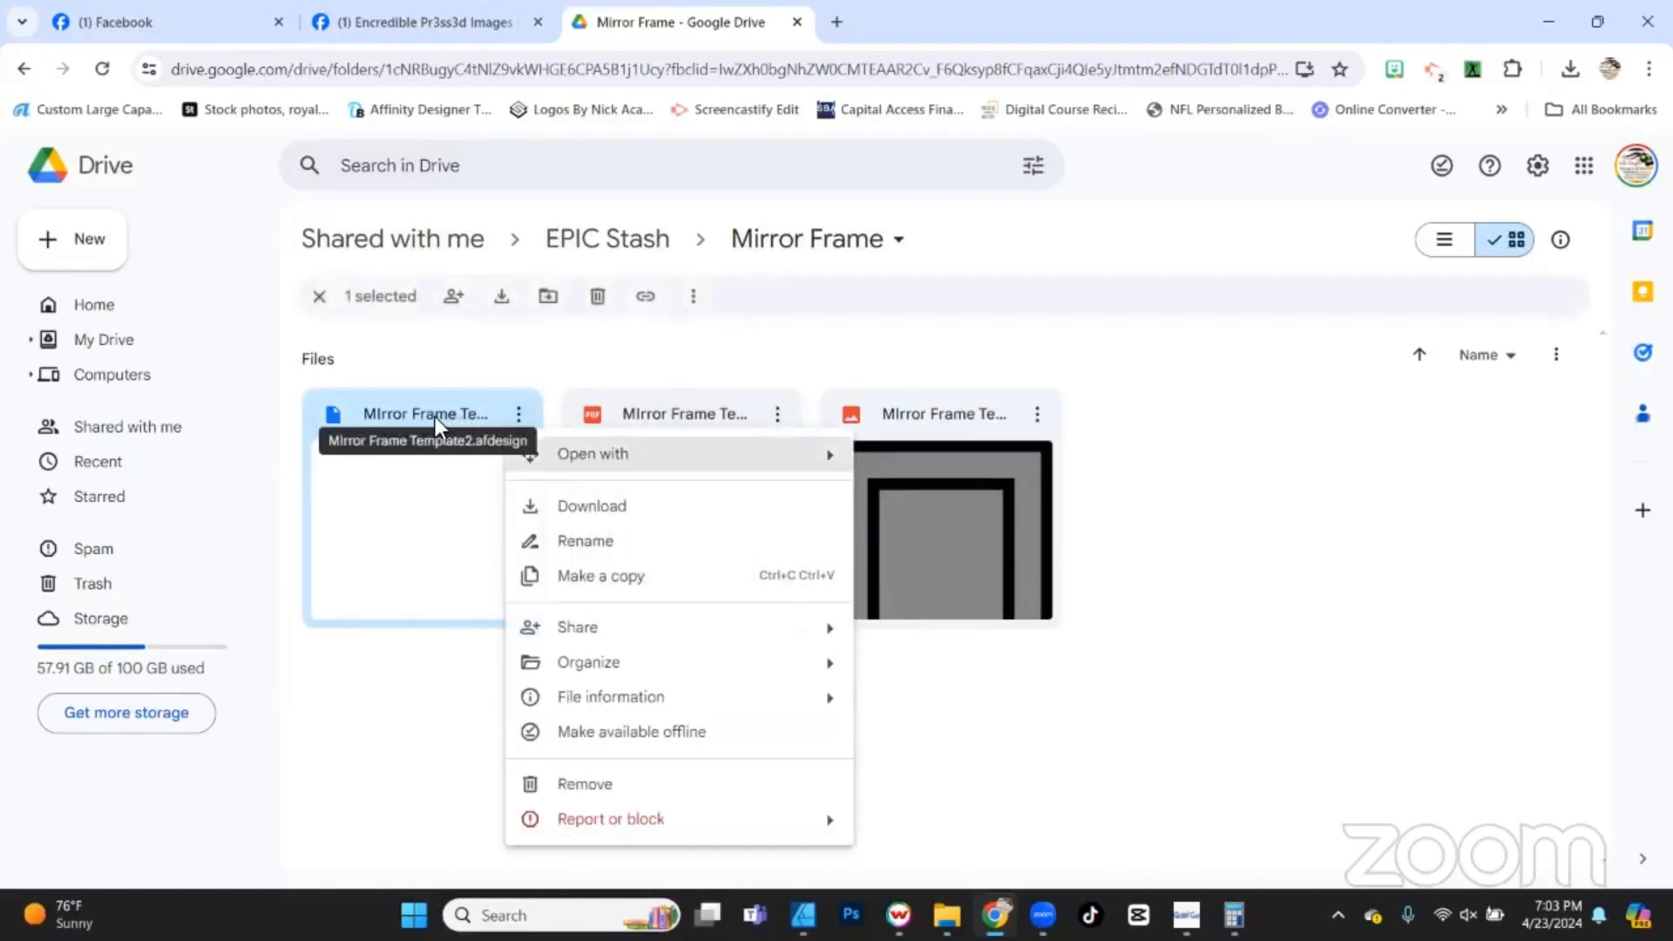
pyautogui.click(436, 416)
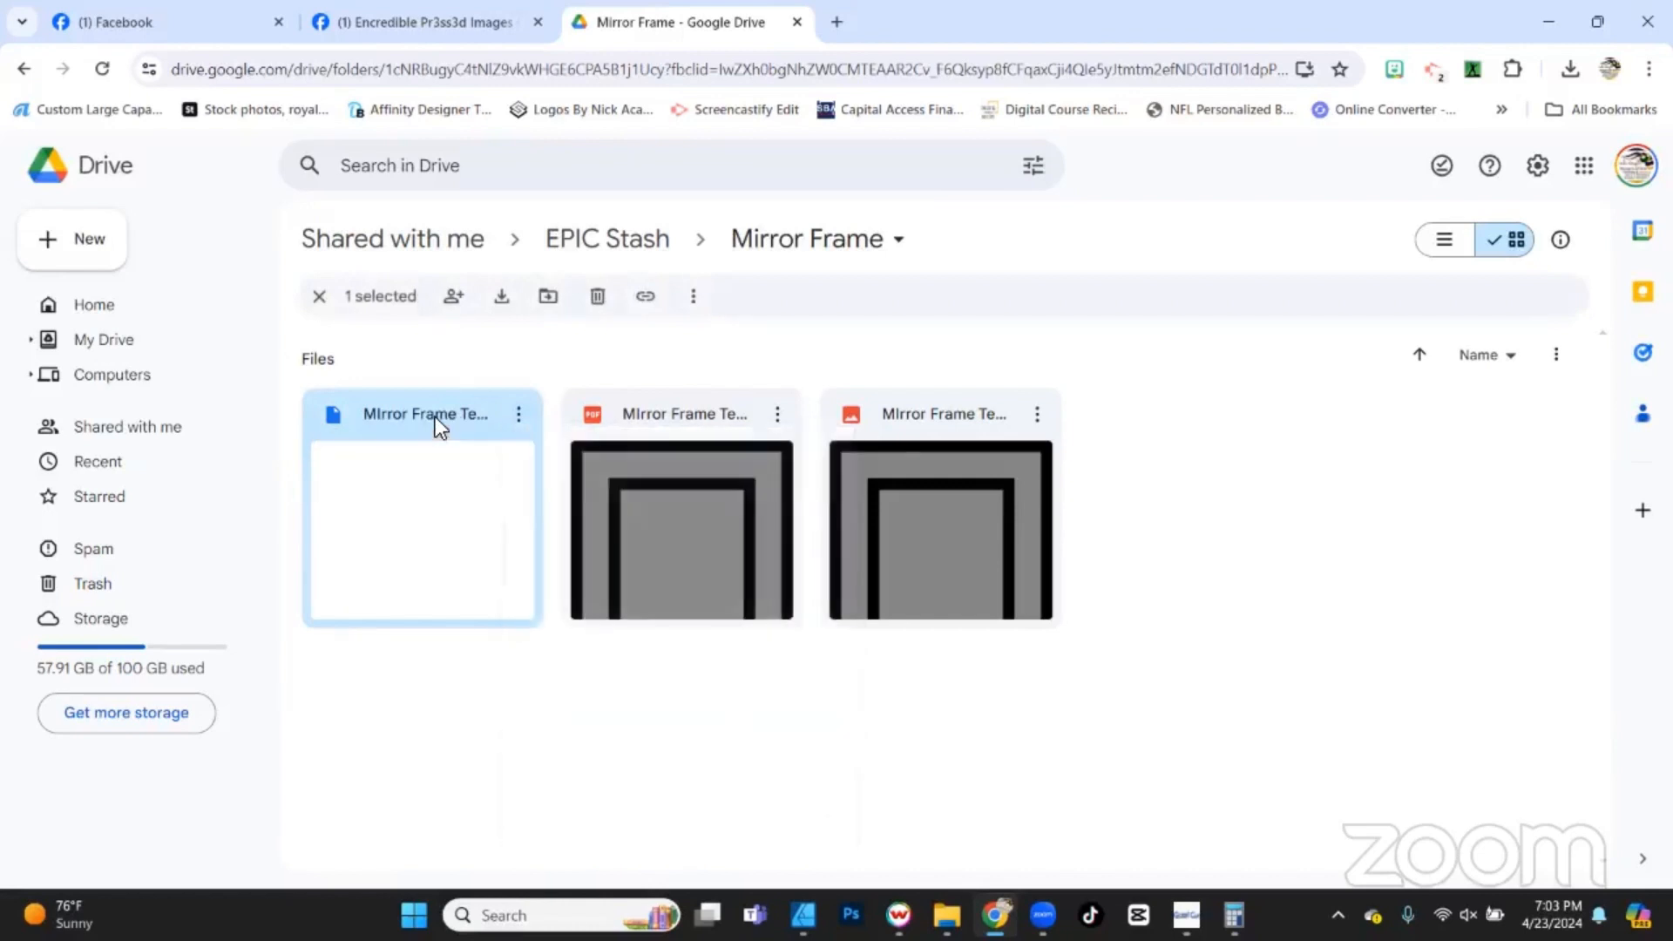
pyautogui.doubleClick(427, 528)
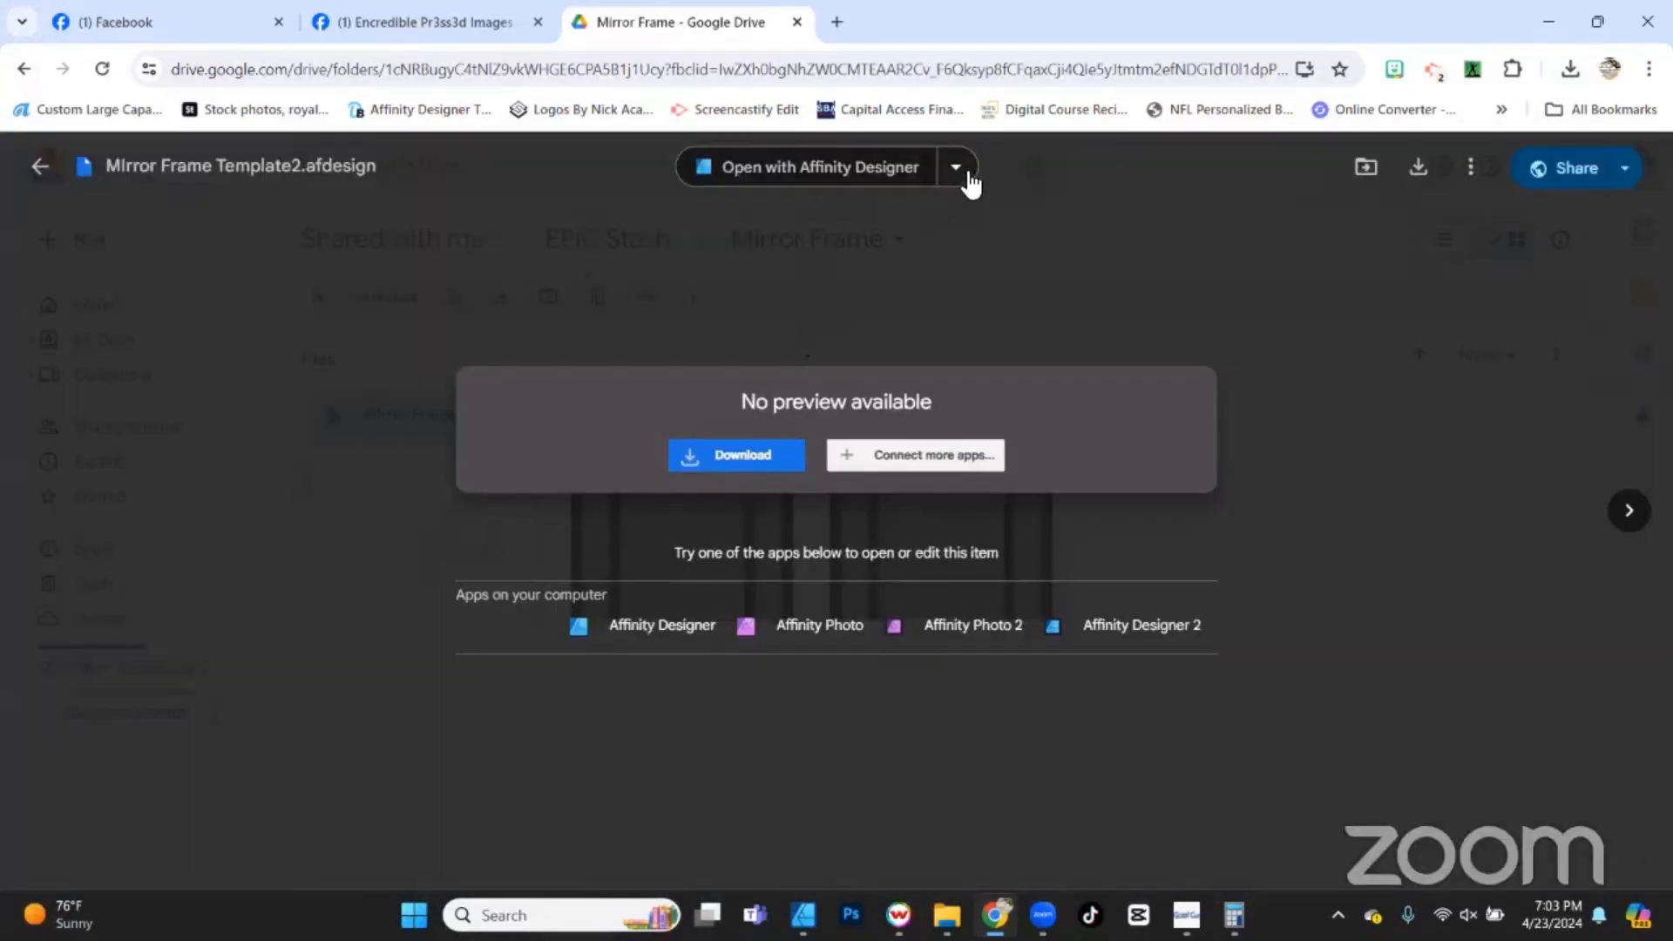
pyautogui.click(958, 169)
pyautogui.click(1056, 351)
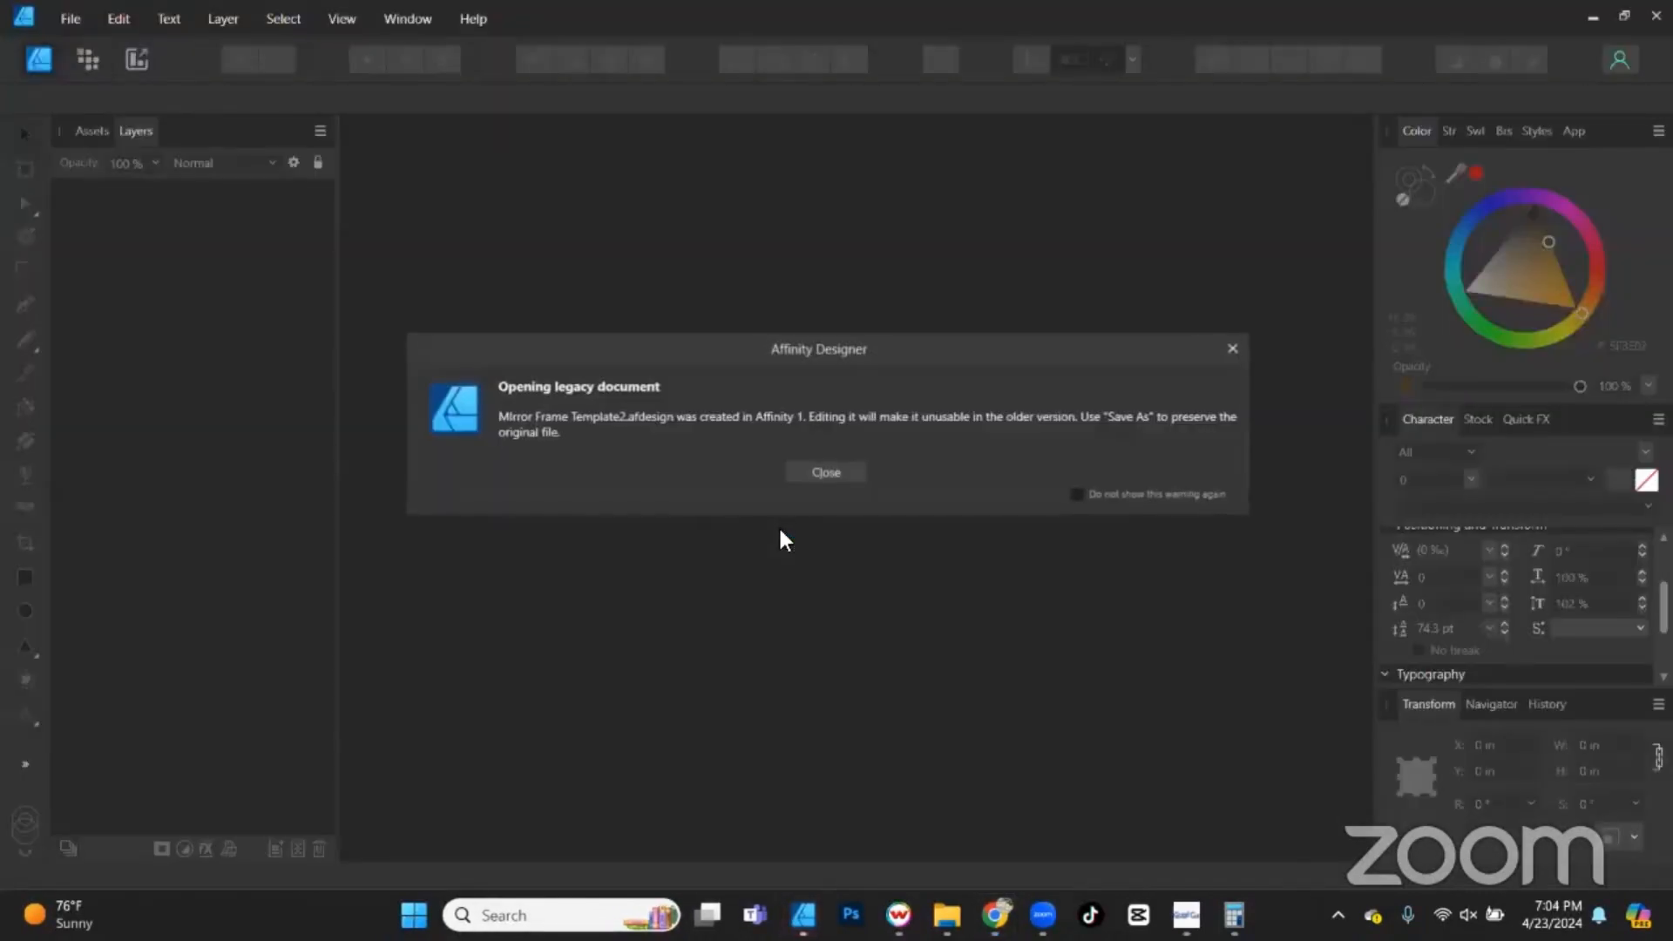
pyautogui.click(845, 473)
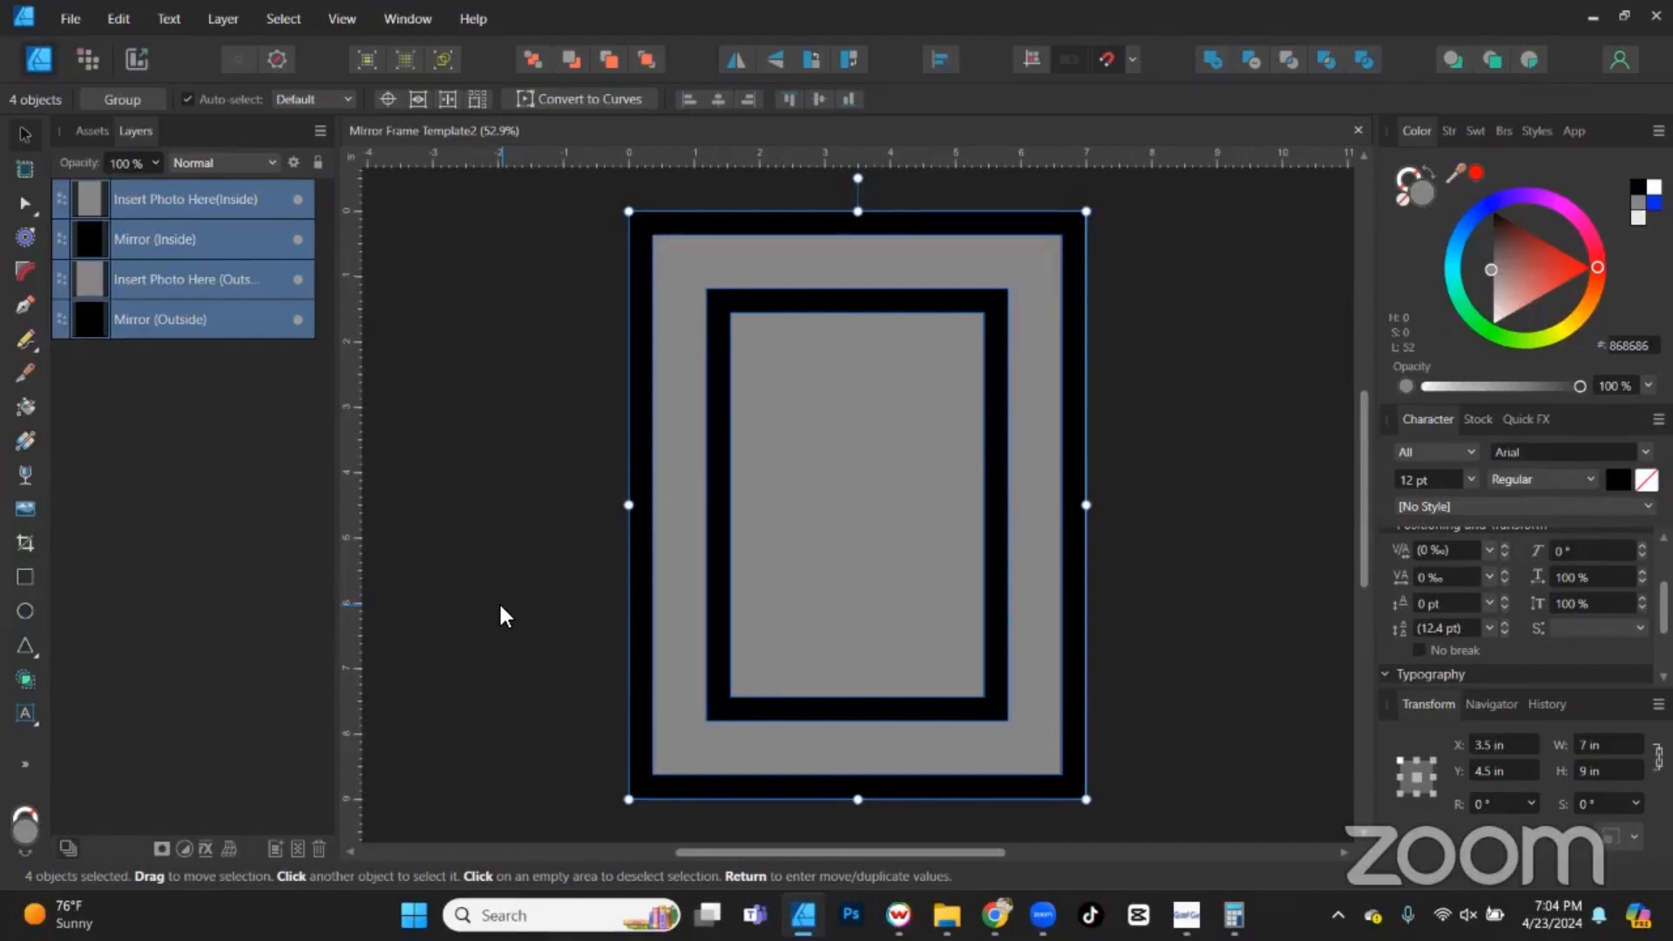
# Examine the inside and outside photo and mirror layers of the template one by one, ending with nothing selected.
pyautogui.click(496, 582)
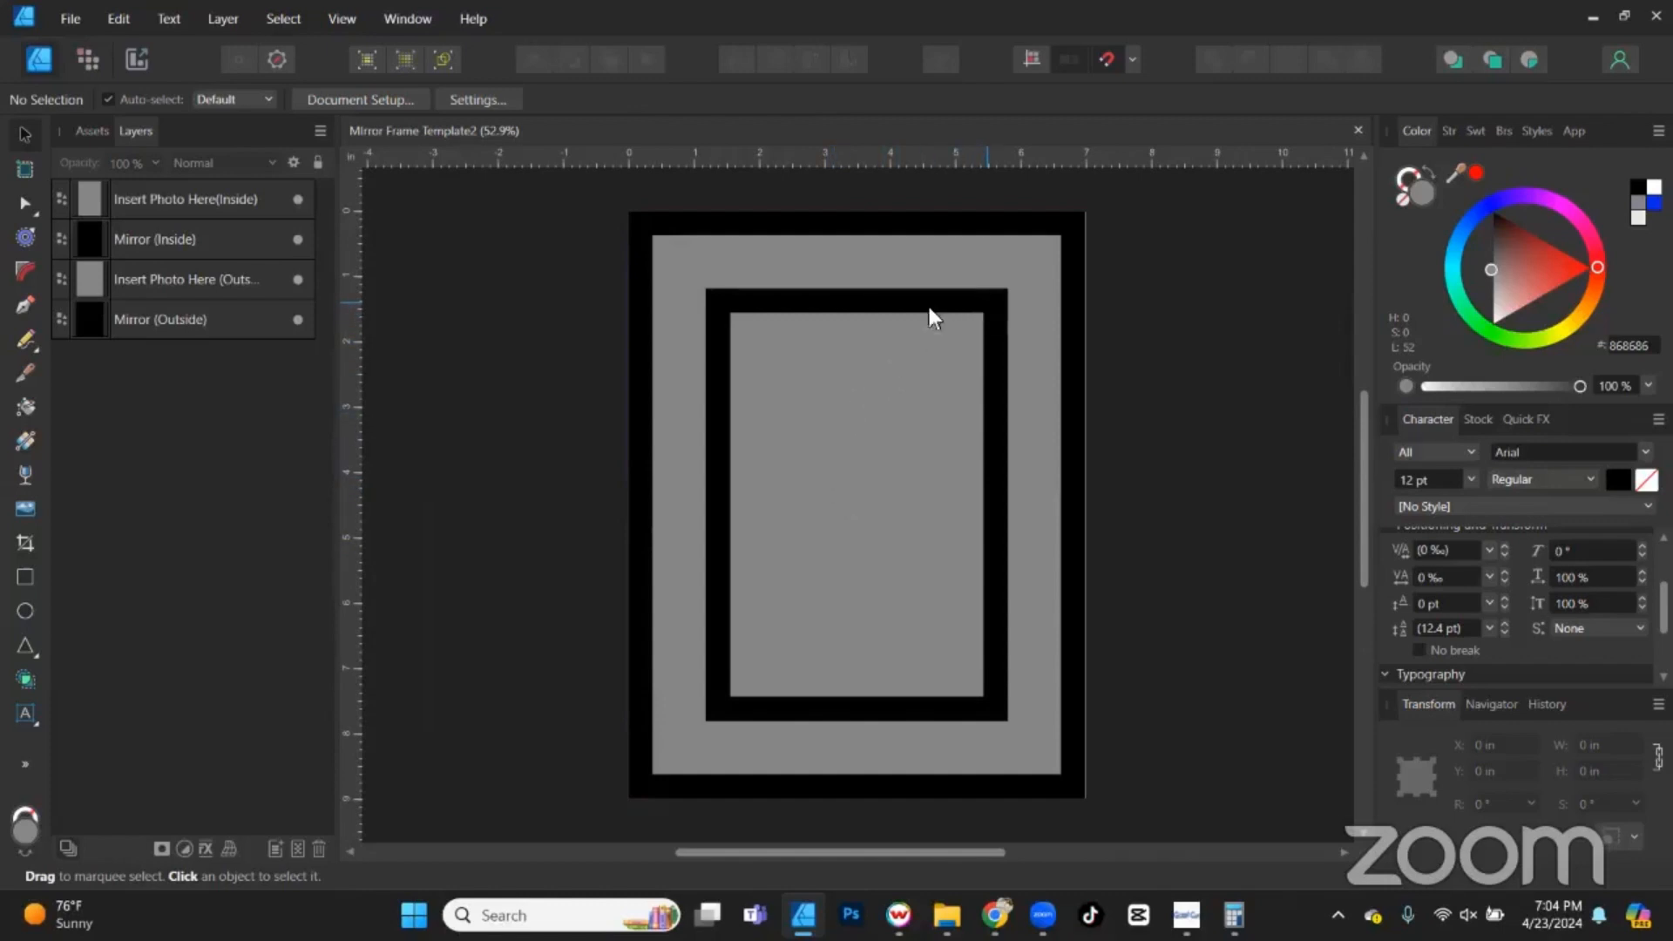
pyautogui.click(164, 198)
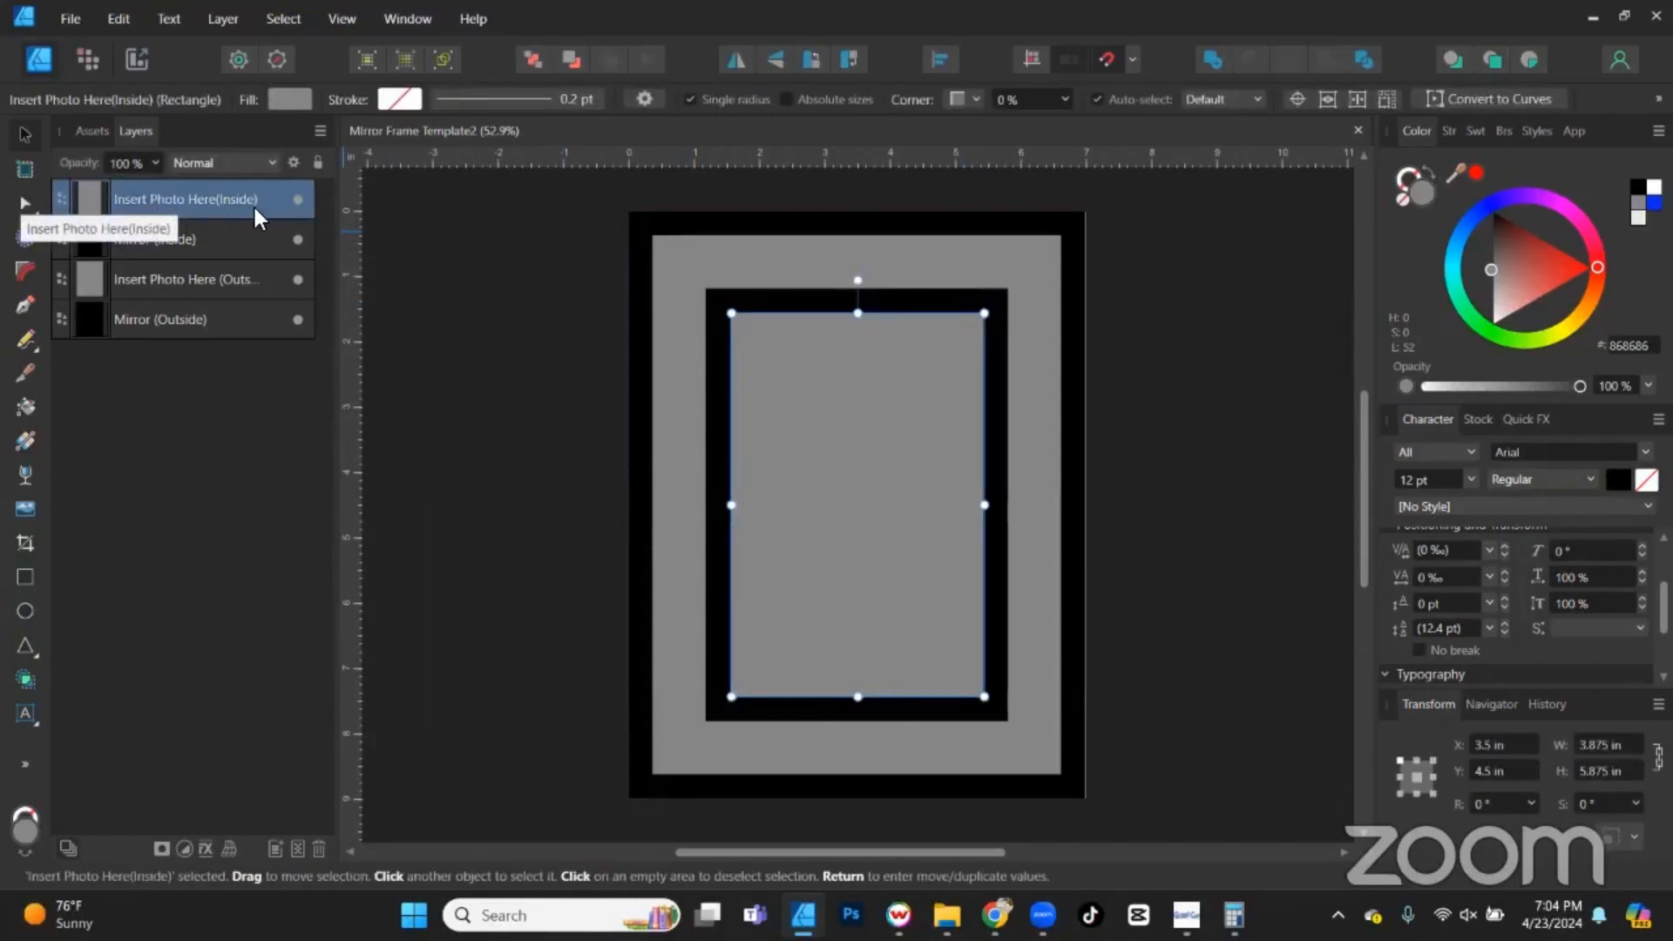
pyautogui.click(153, 248)
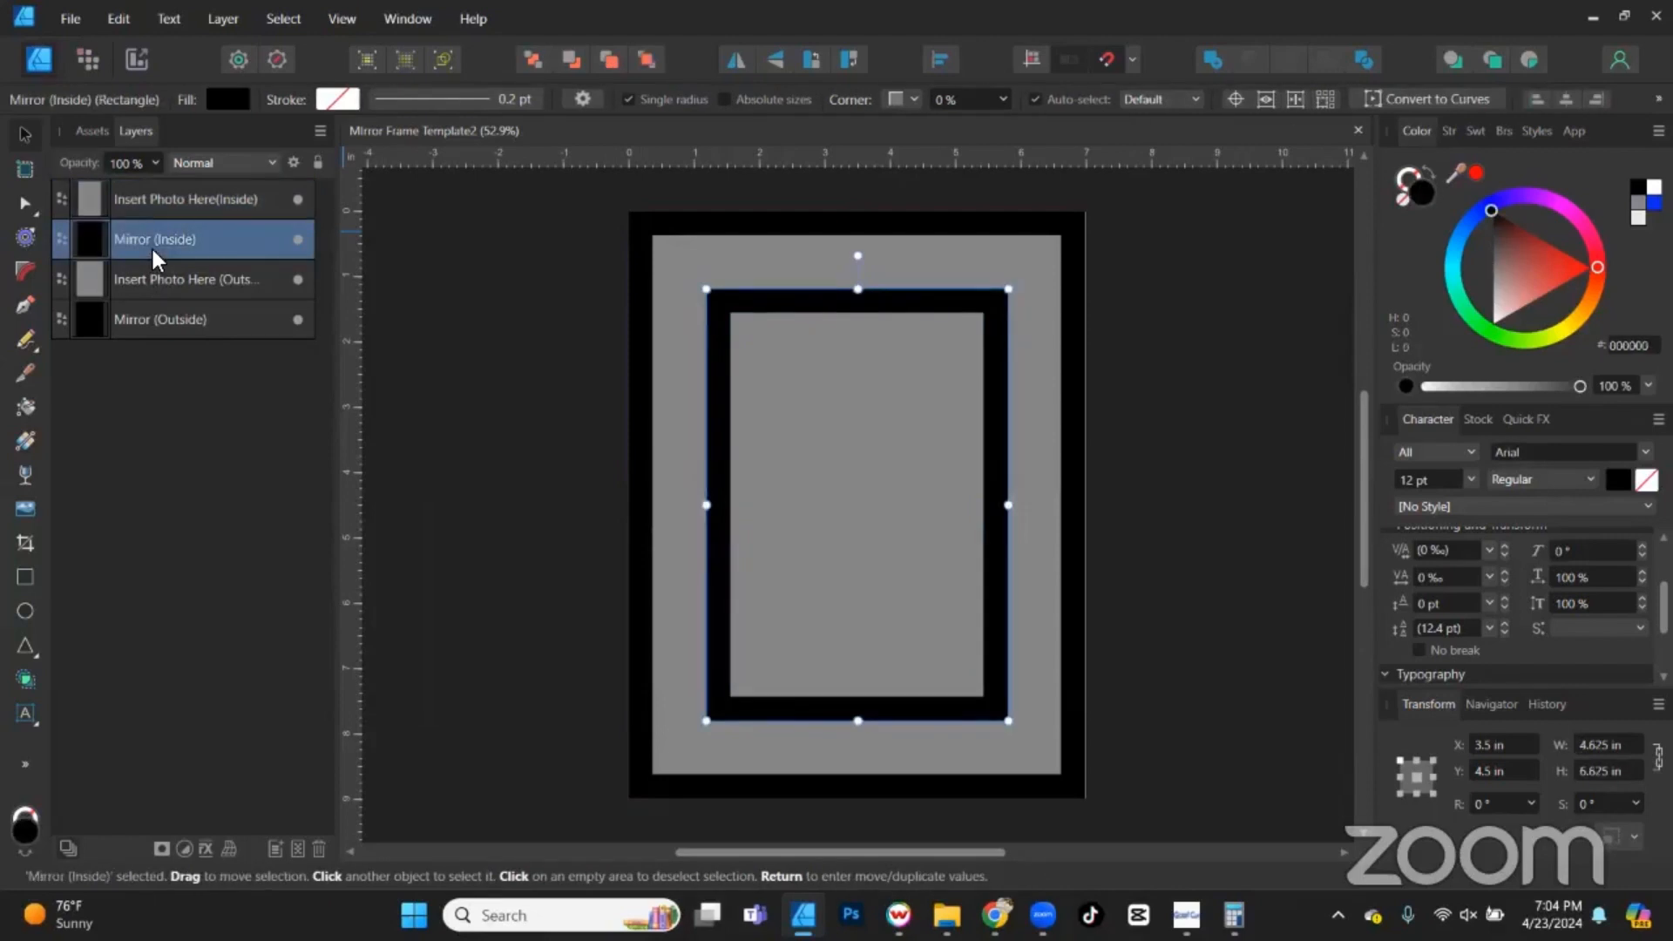
pyautogui.click(154, 275)
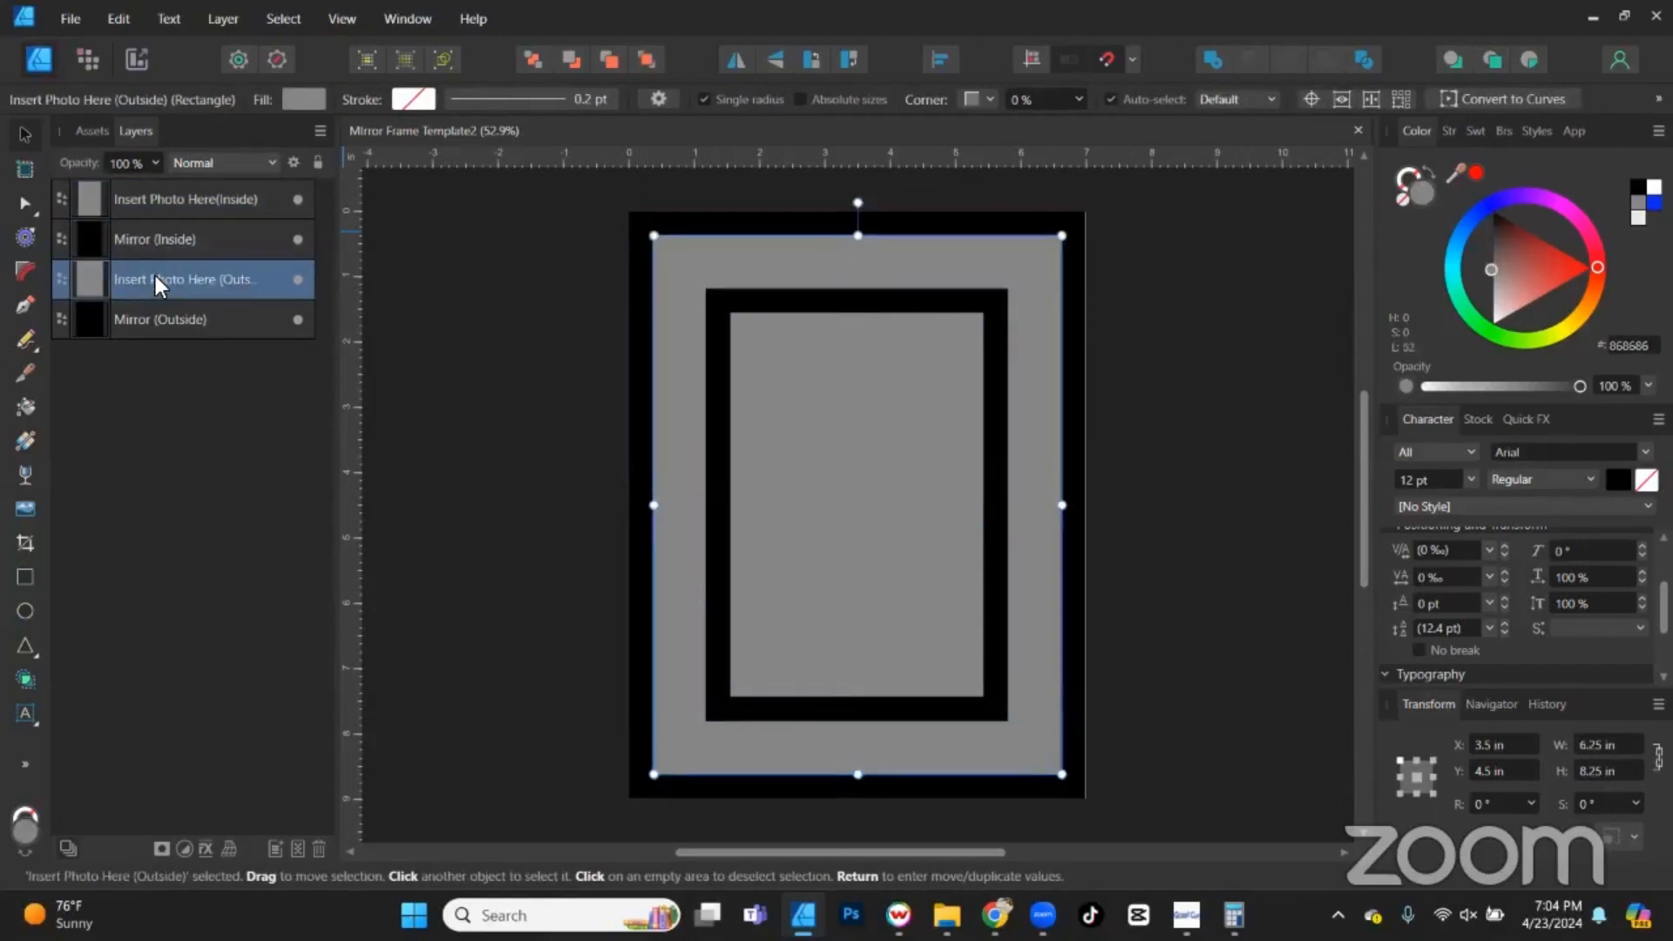
pyautogui.click(147, 326)
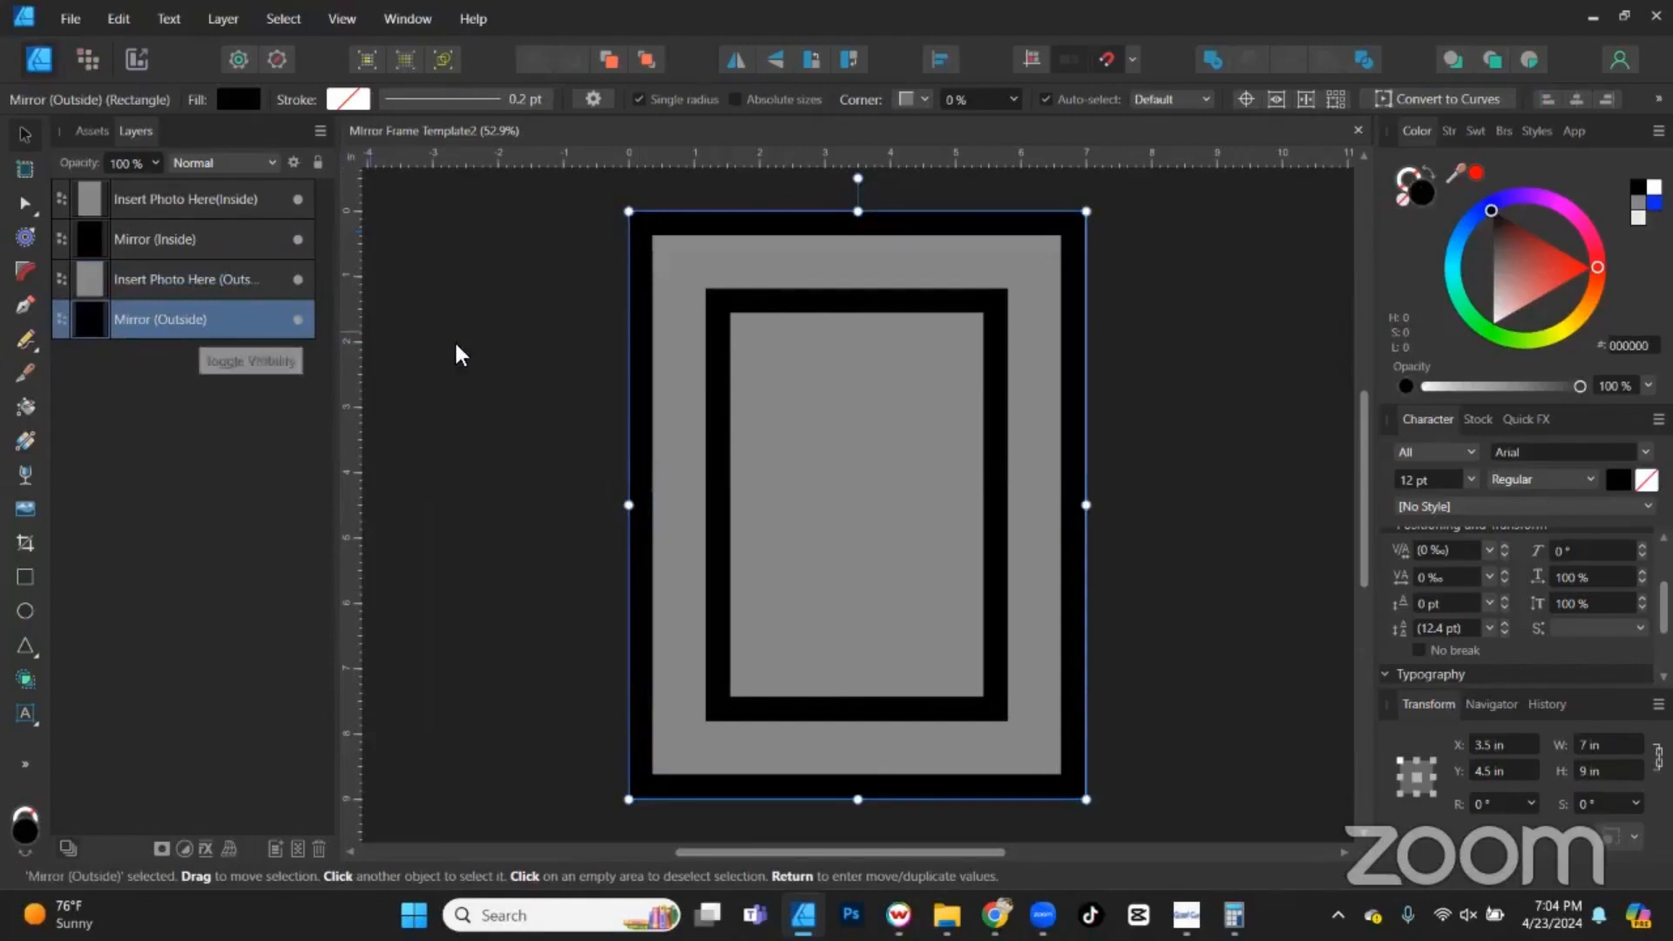
pyautogui.click(488, 296)
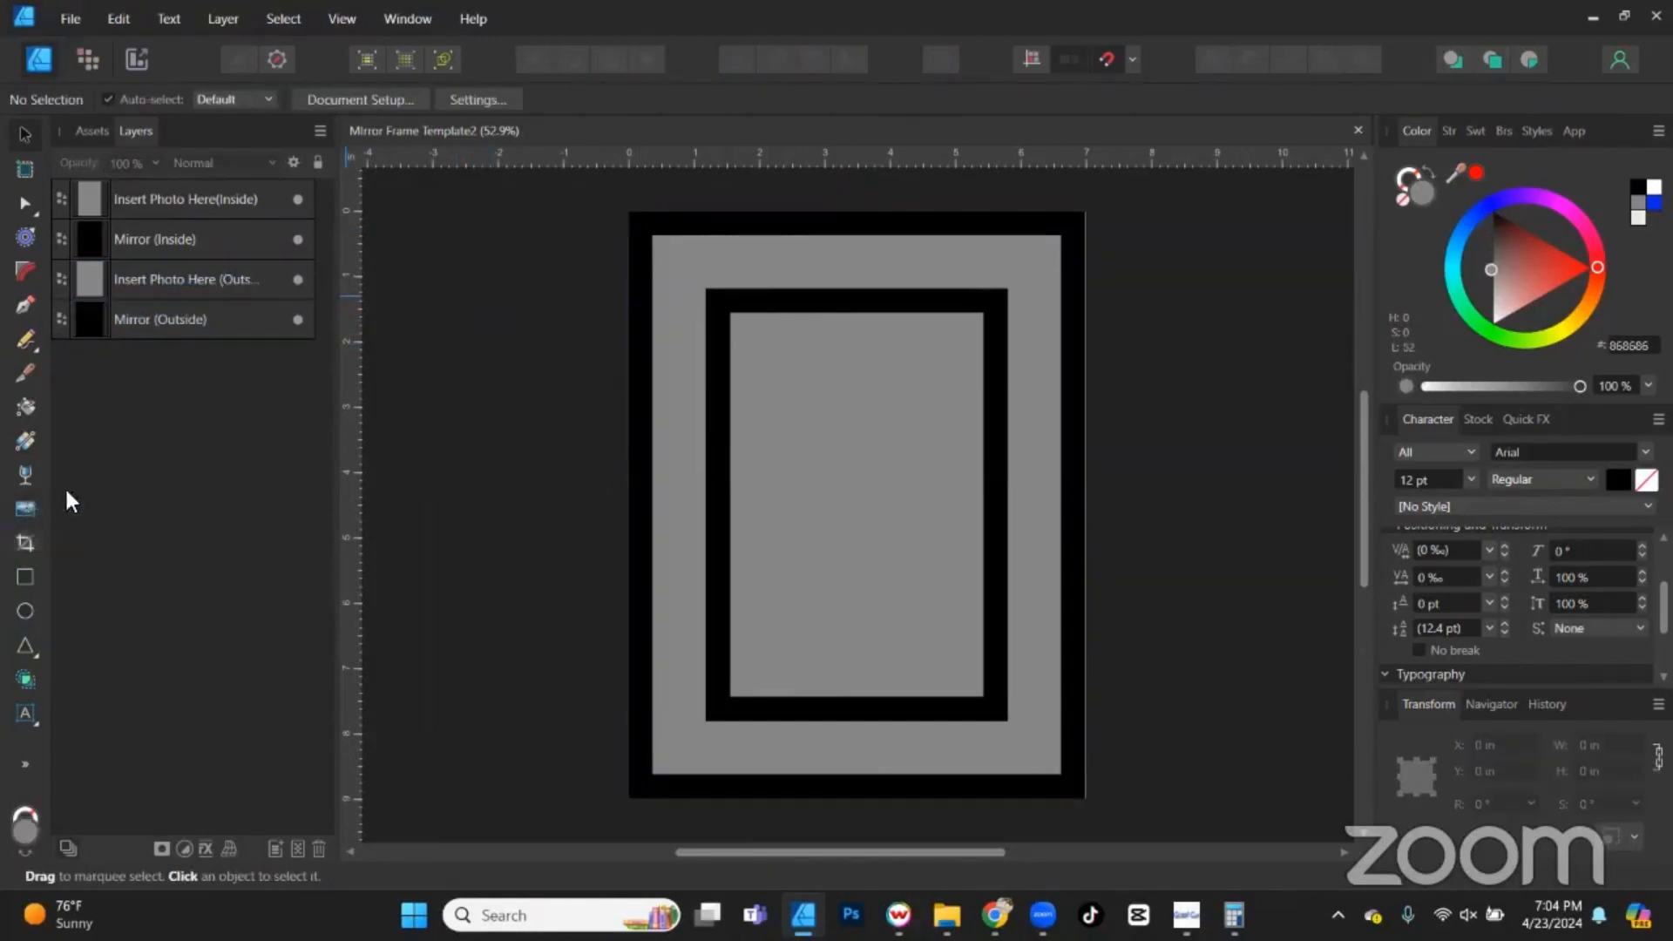
# Browse the Downloads folder and preview the graduation photos one by one to choose one for the frame.
pyautogui.hotkey('ctrl', 'o')
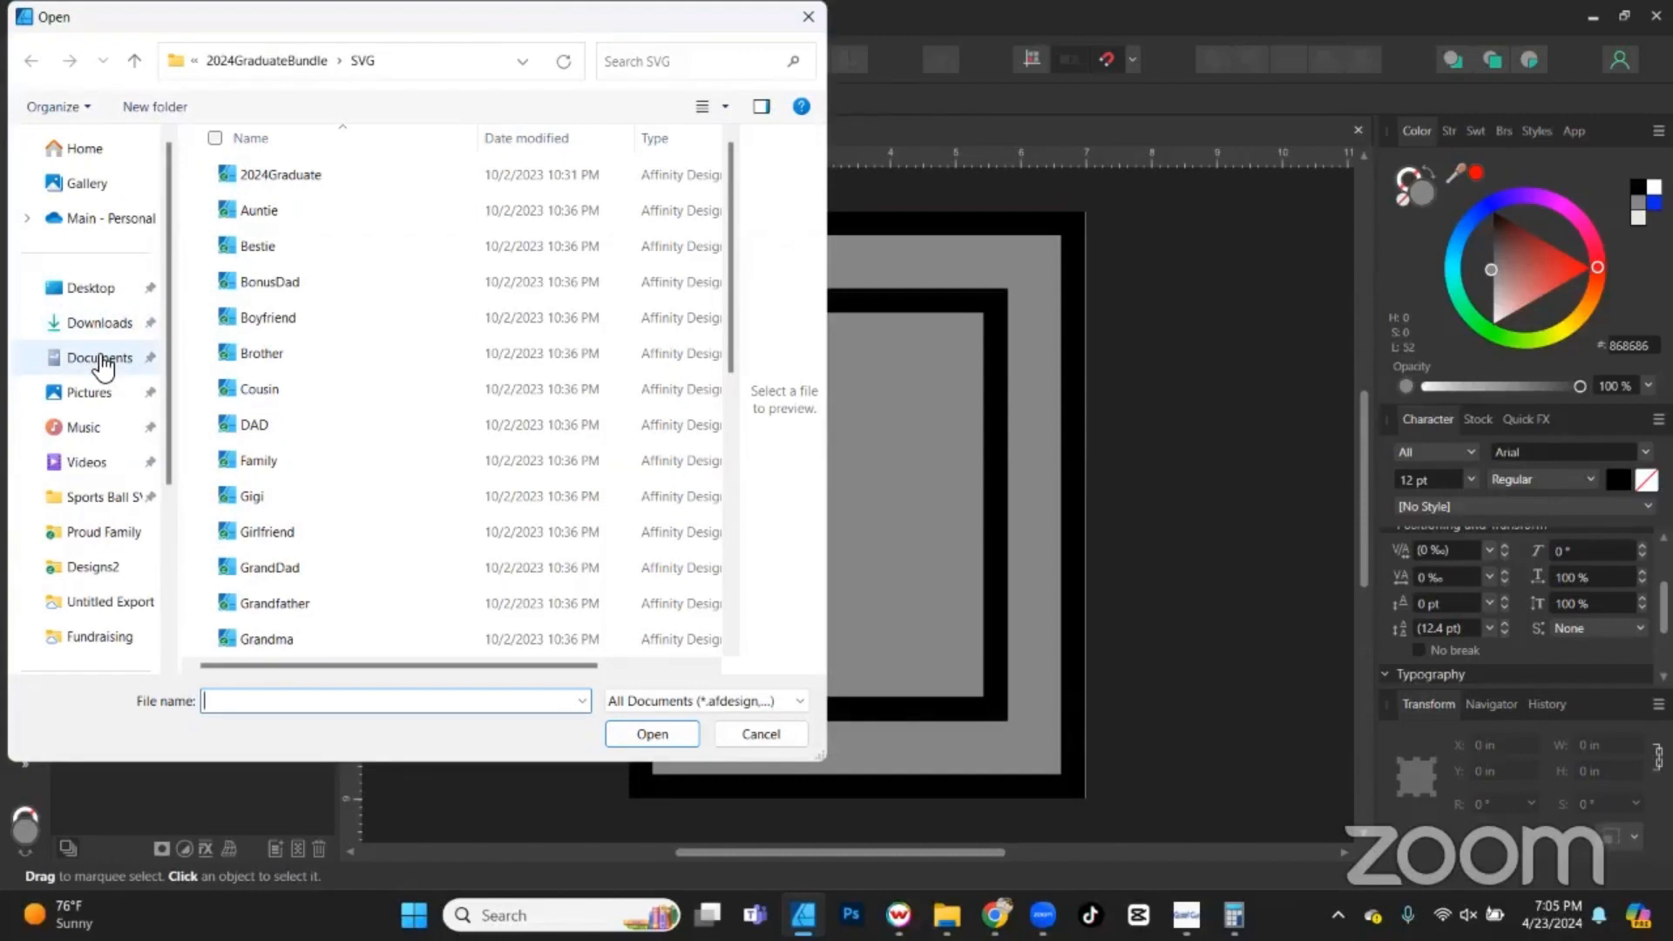
pyautogui.click(103, 324)
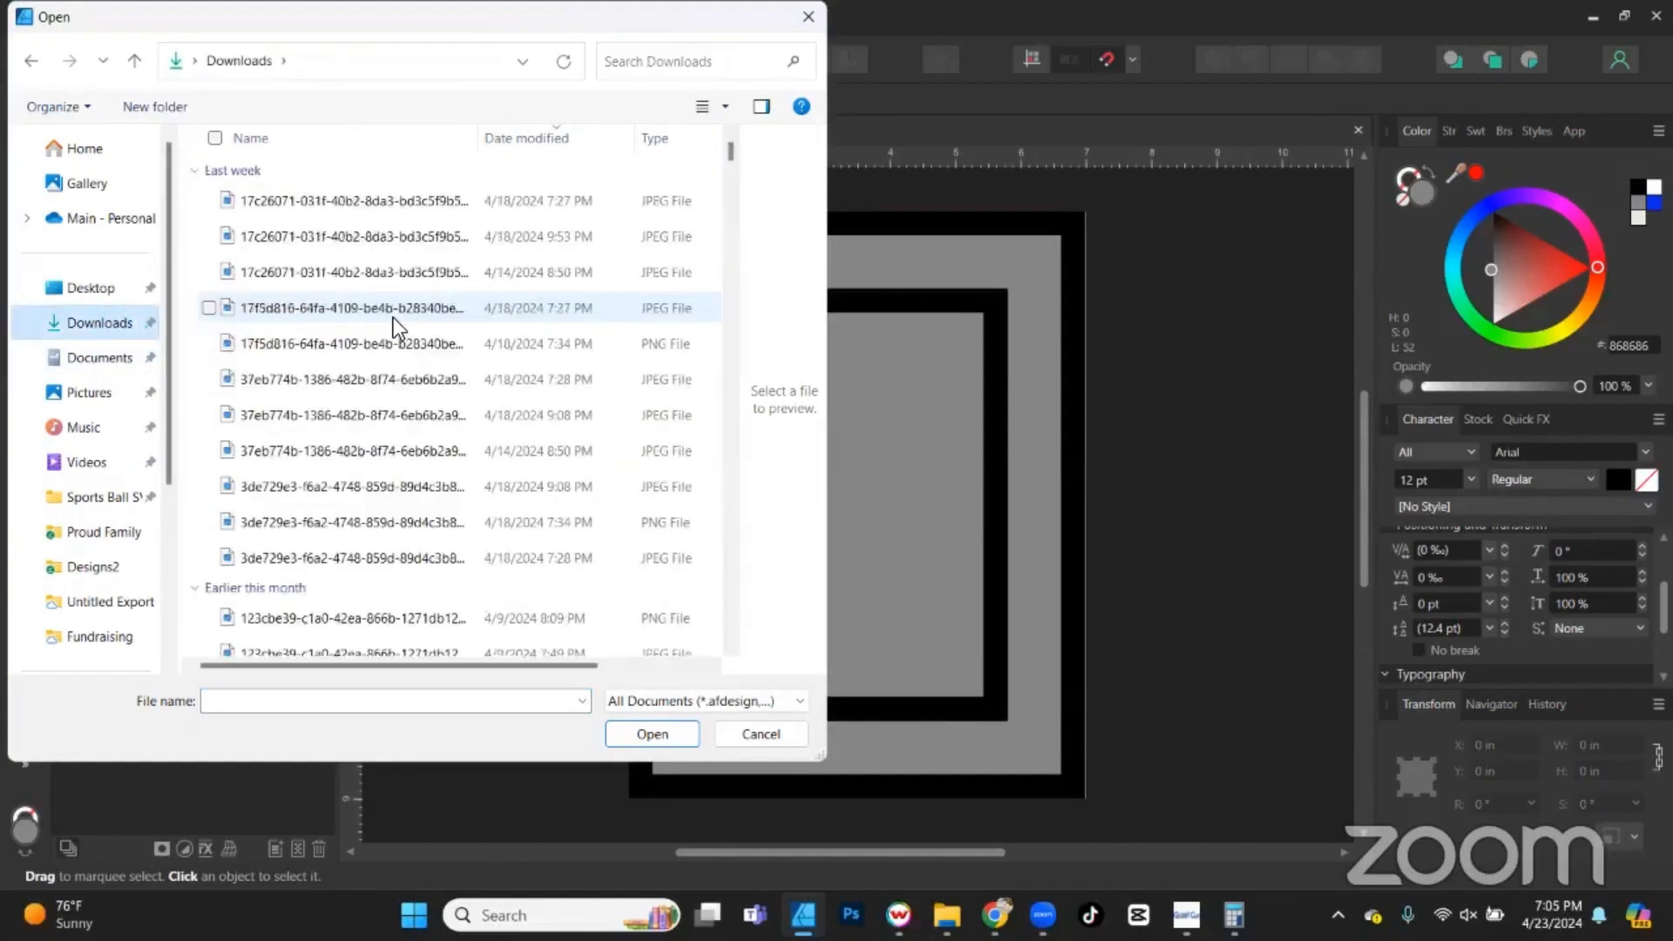
pyautogui.scroll(-3, 394, 317)
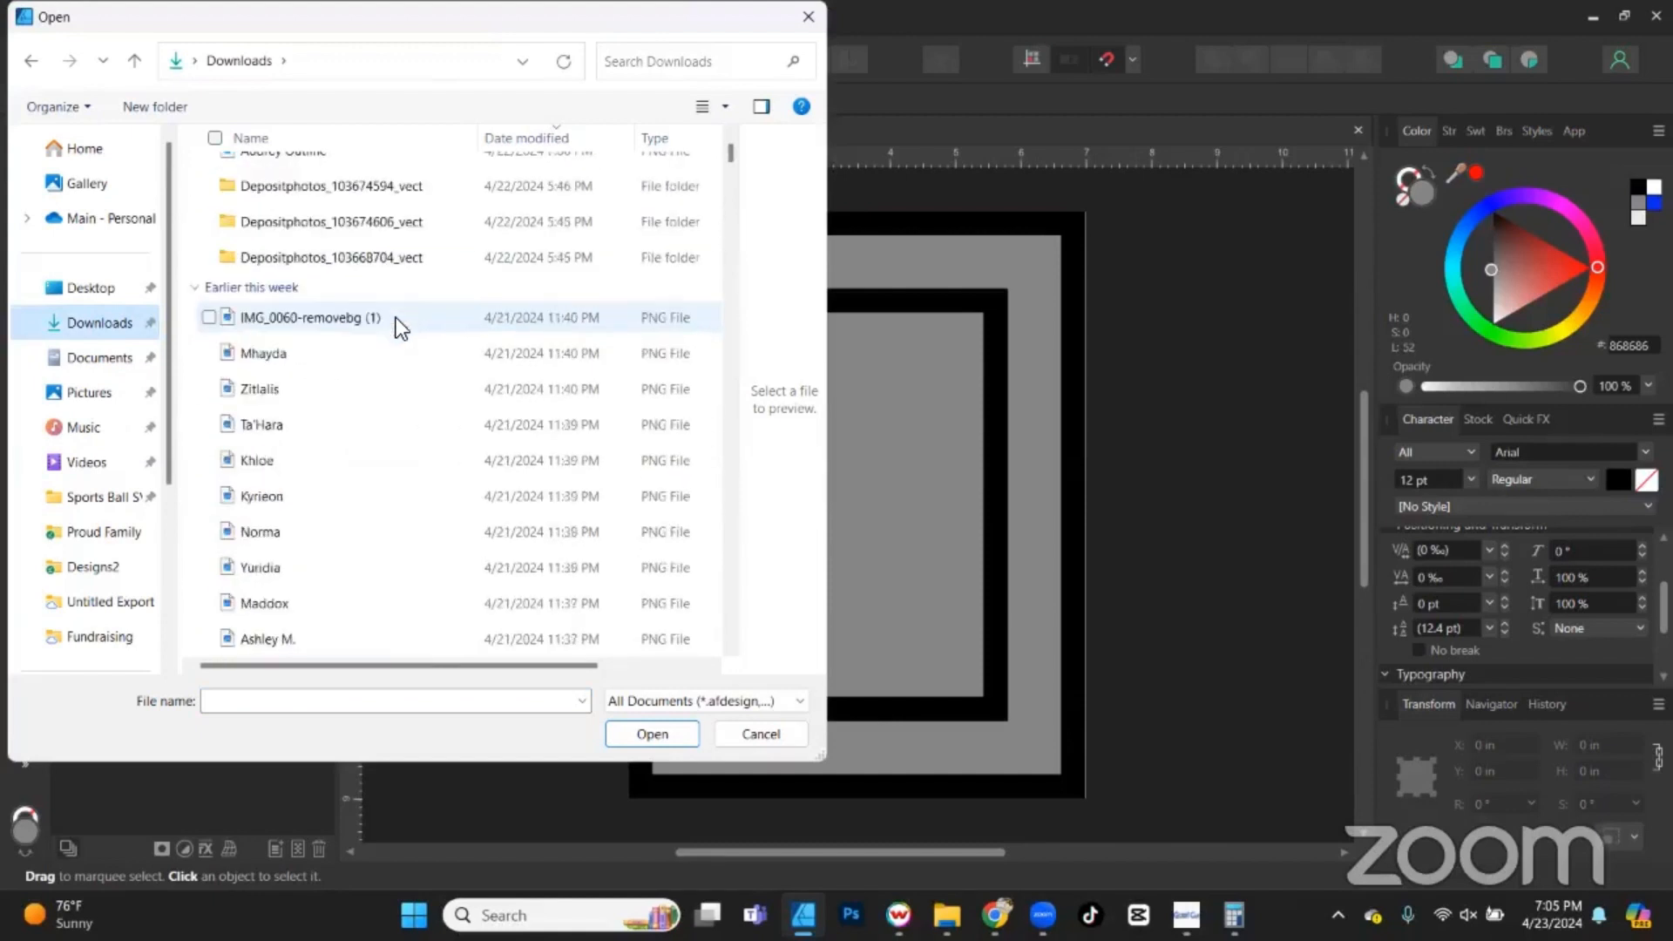
pyautogui.scroll(-6, 396, 325)
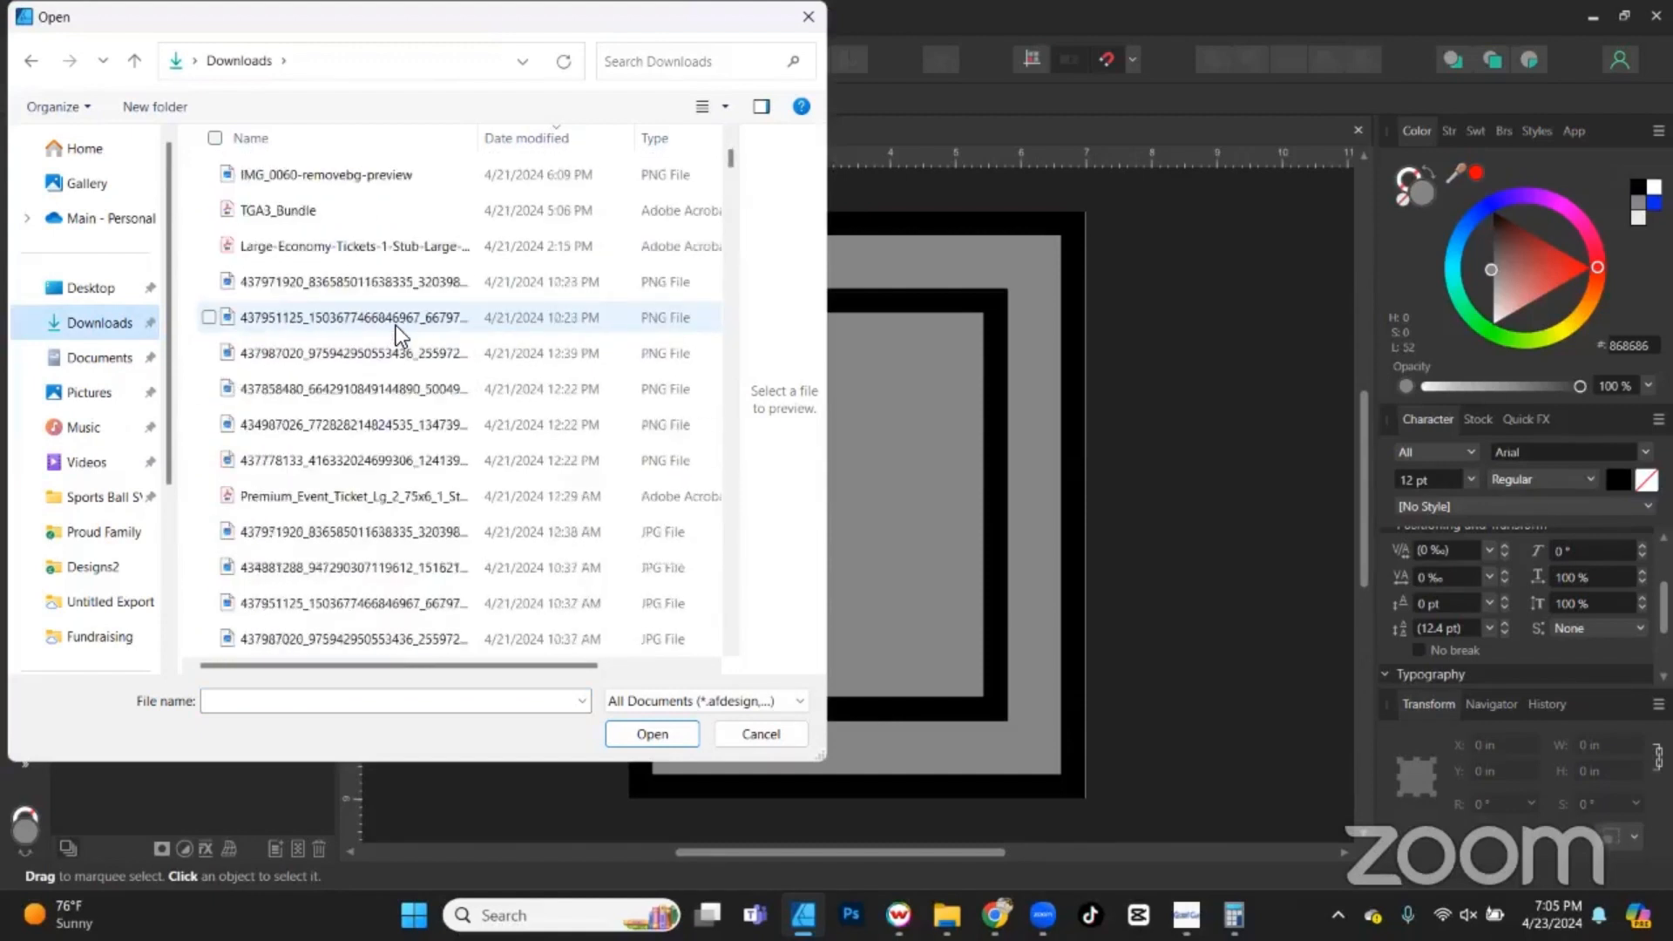
pyautogui.click(352, 289)
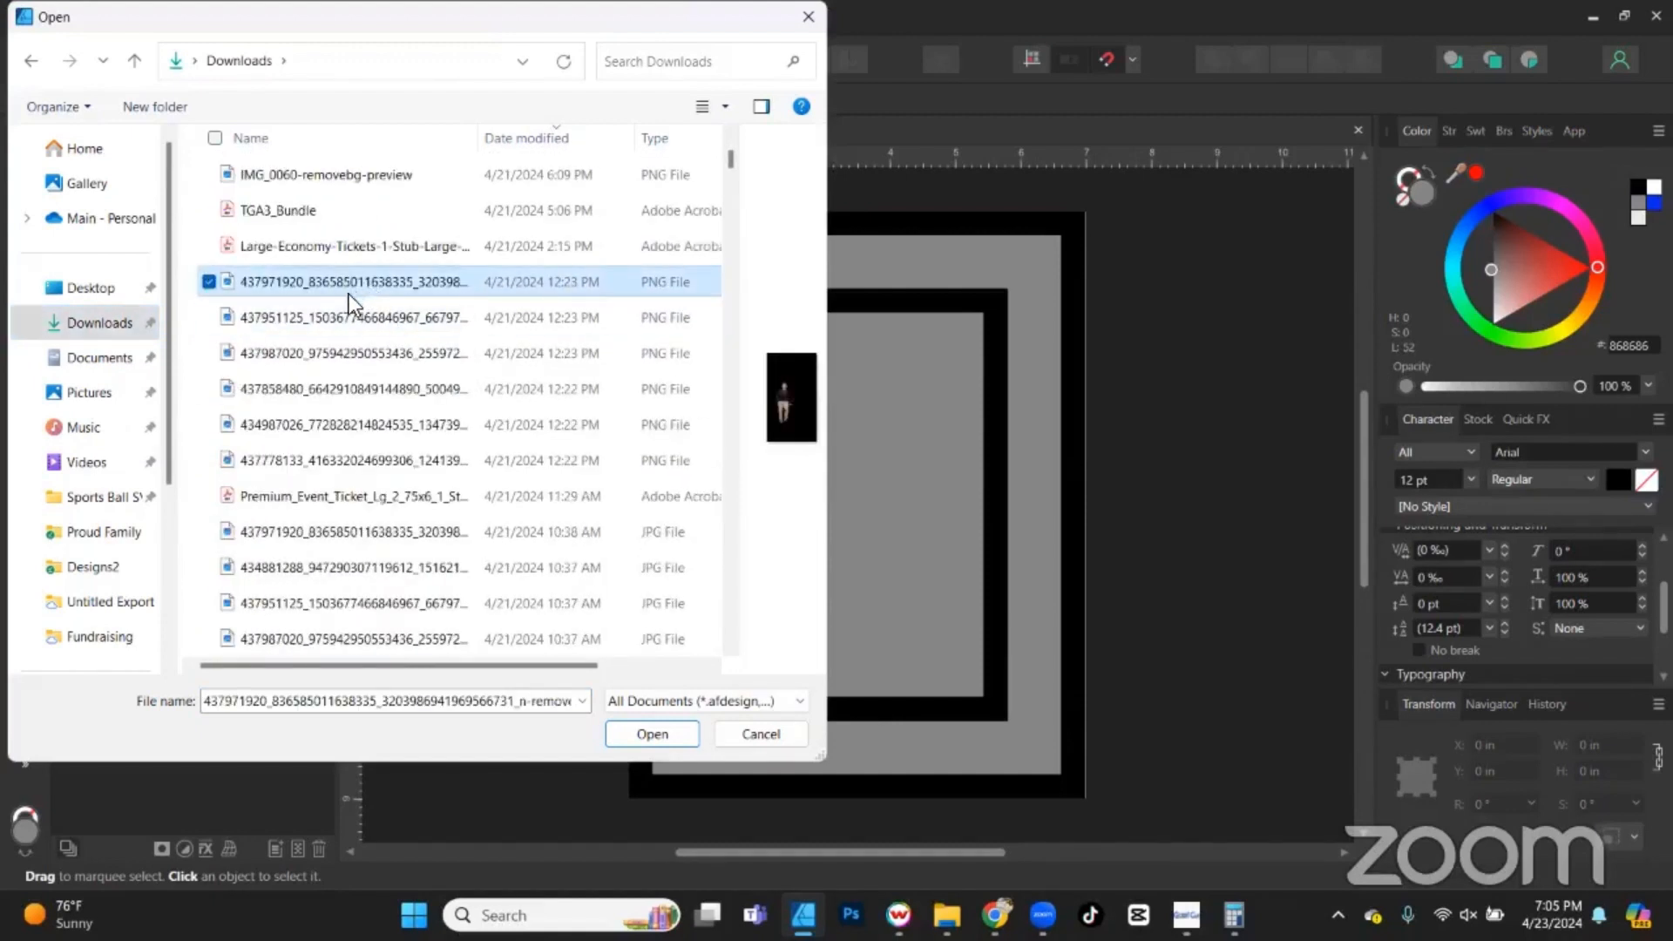
pyautogui.keyDown('ctrl'); pyautogui.click(349, 295); pyautogui.keyUp('ctrl')
pyautogui.click(349, 323)
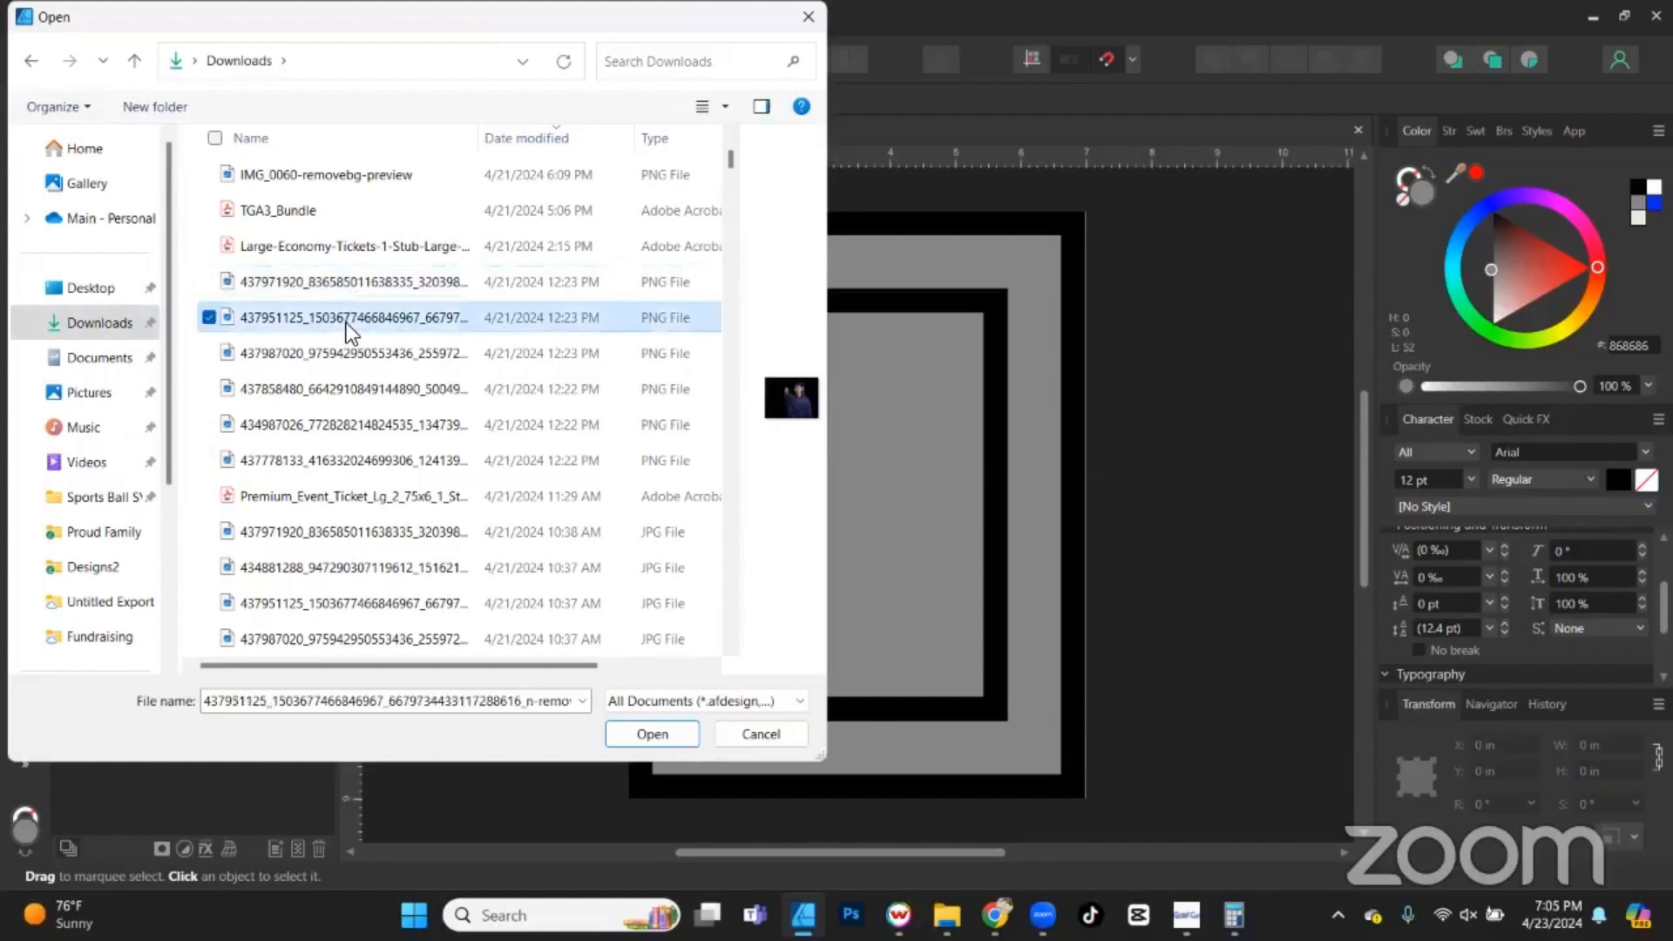
pyautogui.click(346, 353)
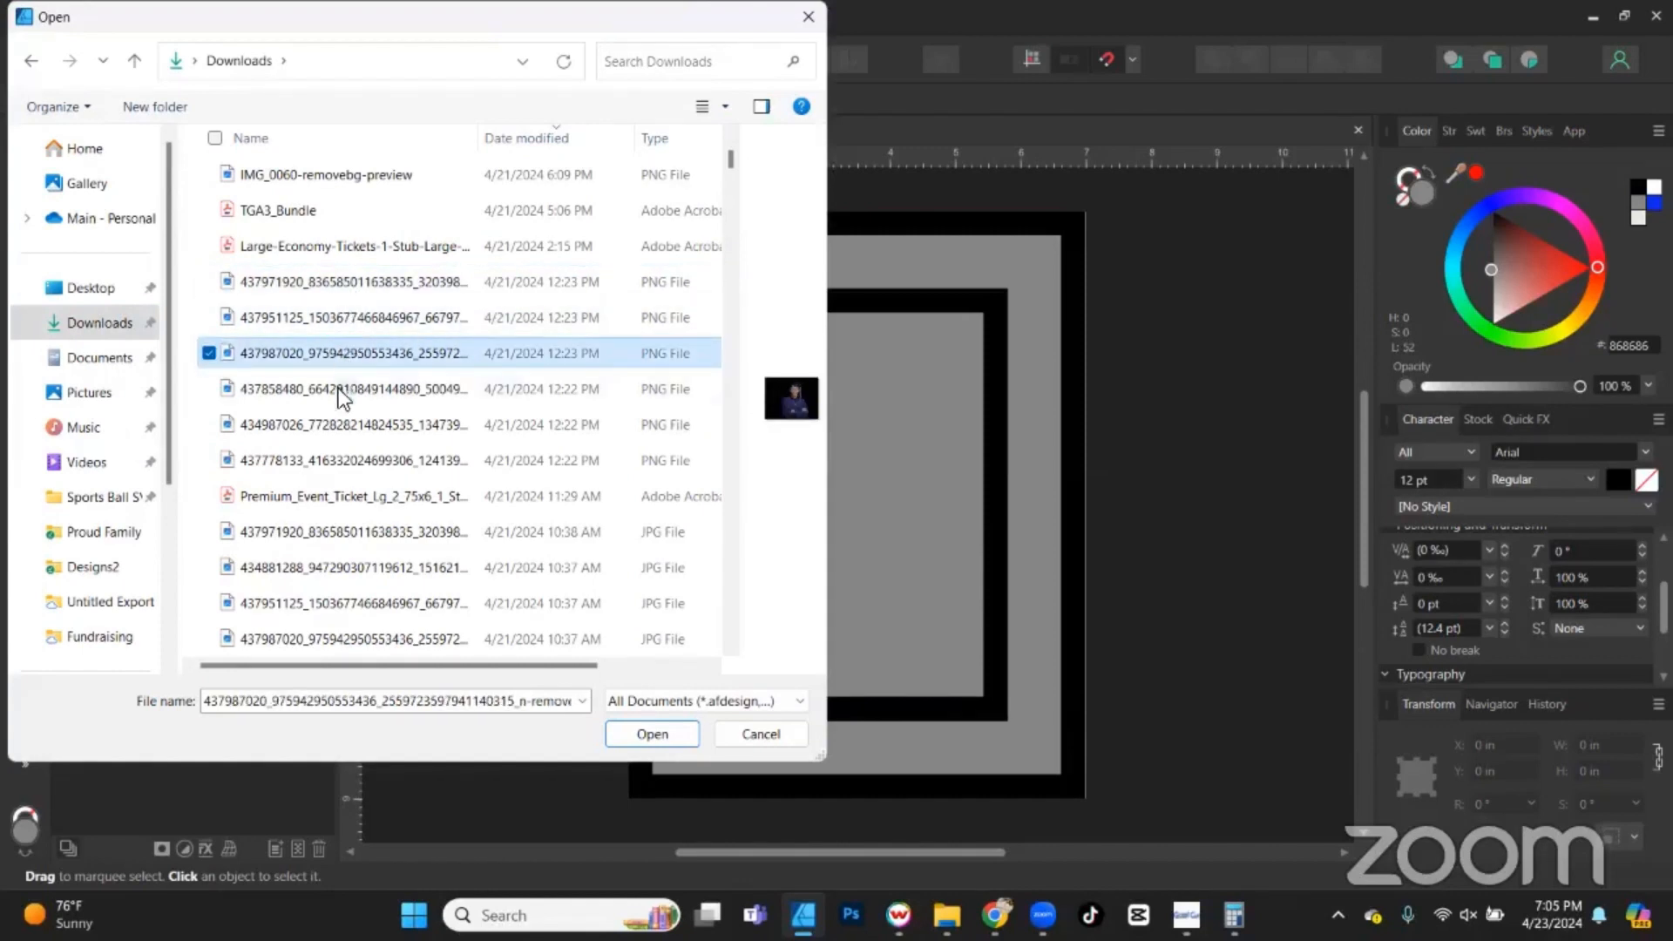
pyautogui.click(346, 388)
pyautogui.click(344, 424)
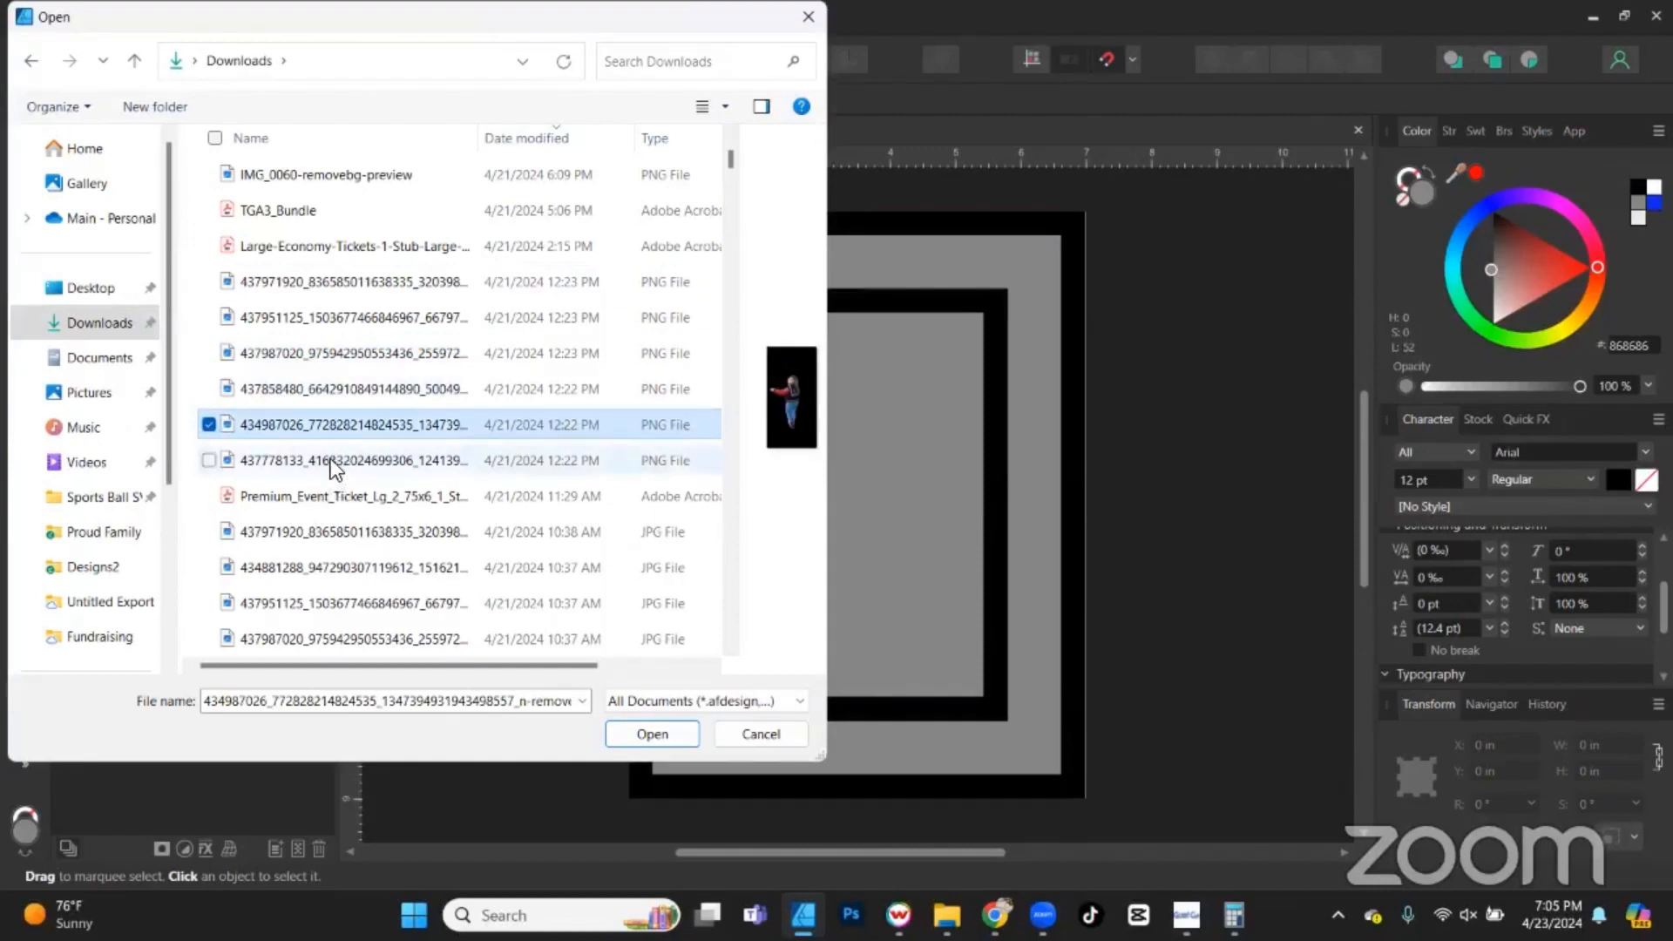
pyautogui.click(336, 467)
pyautogui.click(333, 530)
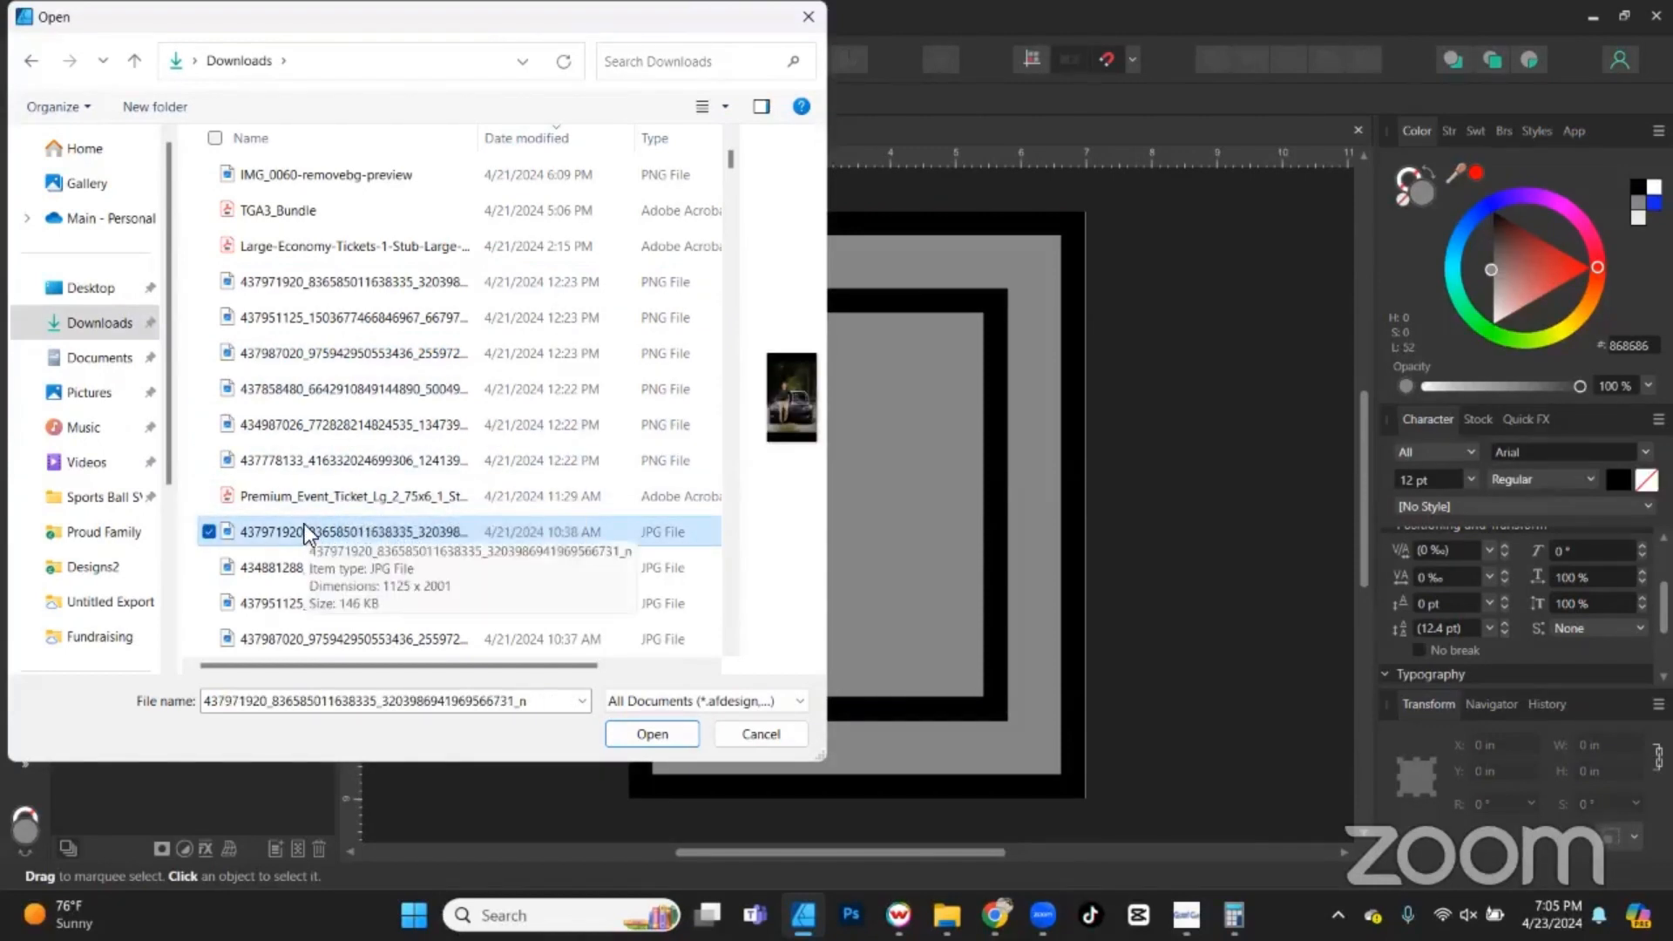
pyautogui.click(298, 566)
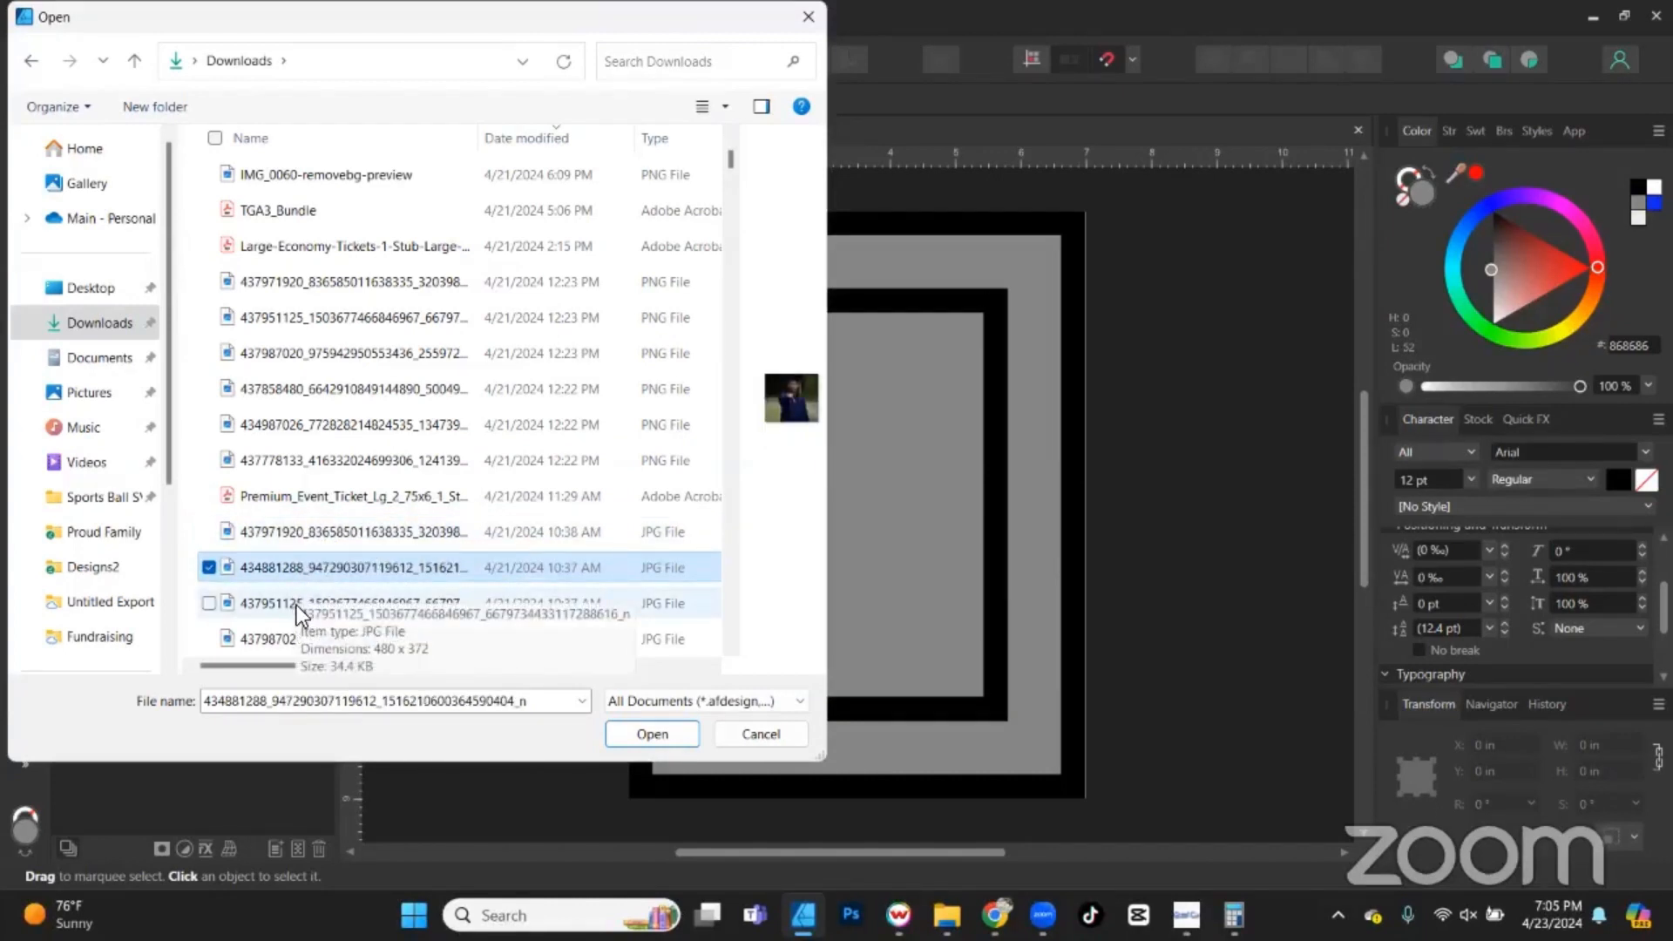
pyautogui.click(297, 604)
pyautogui.scroll(-1, 305, 492)
pyautogui.click(292, 532)
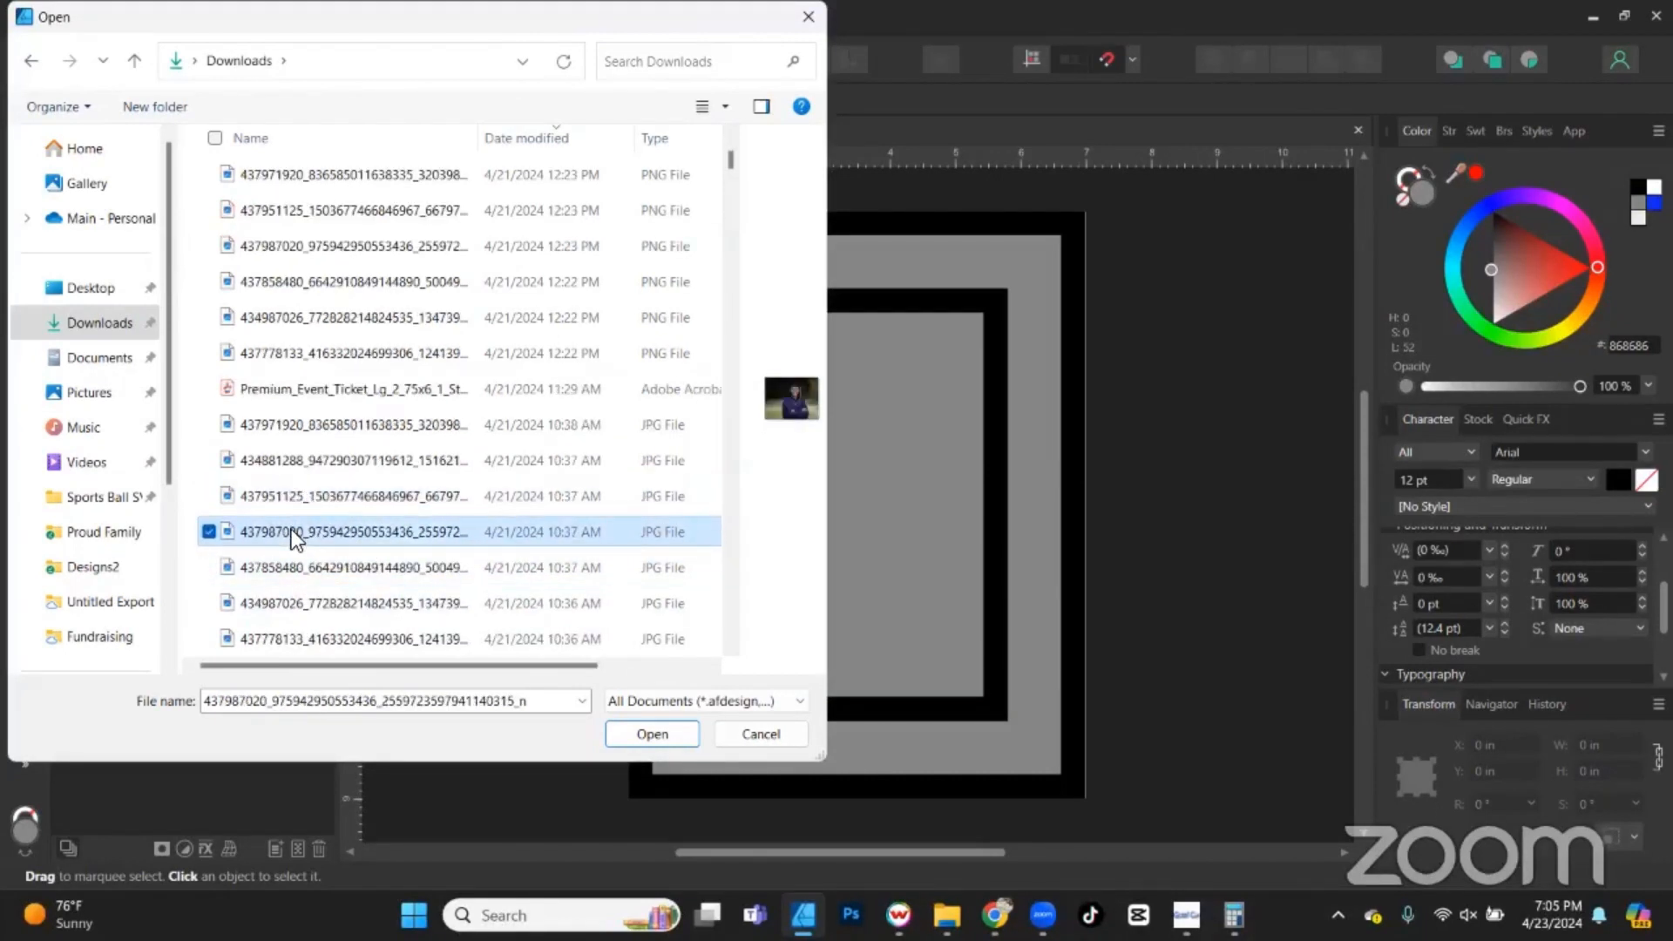
pyautogui.click(306, 488)
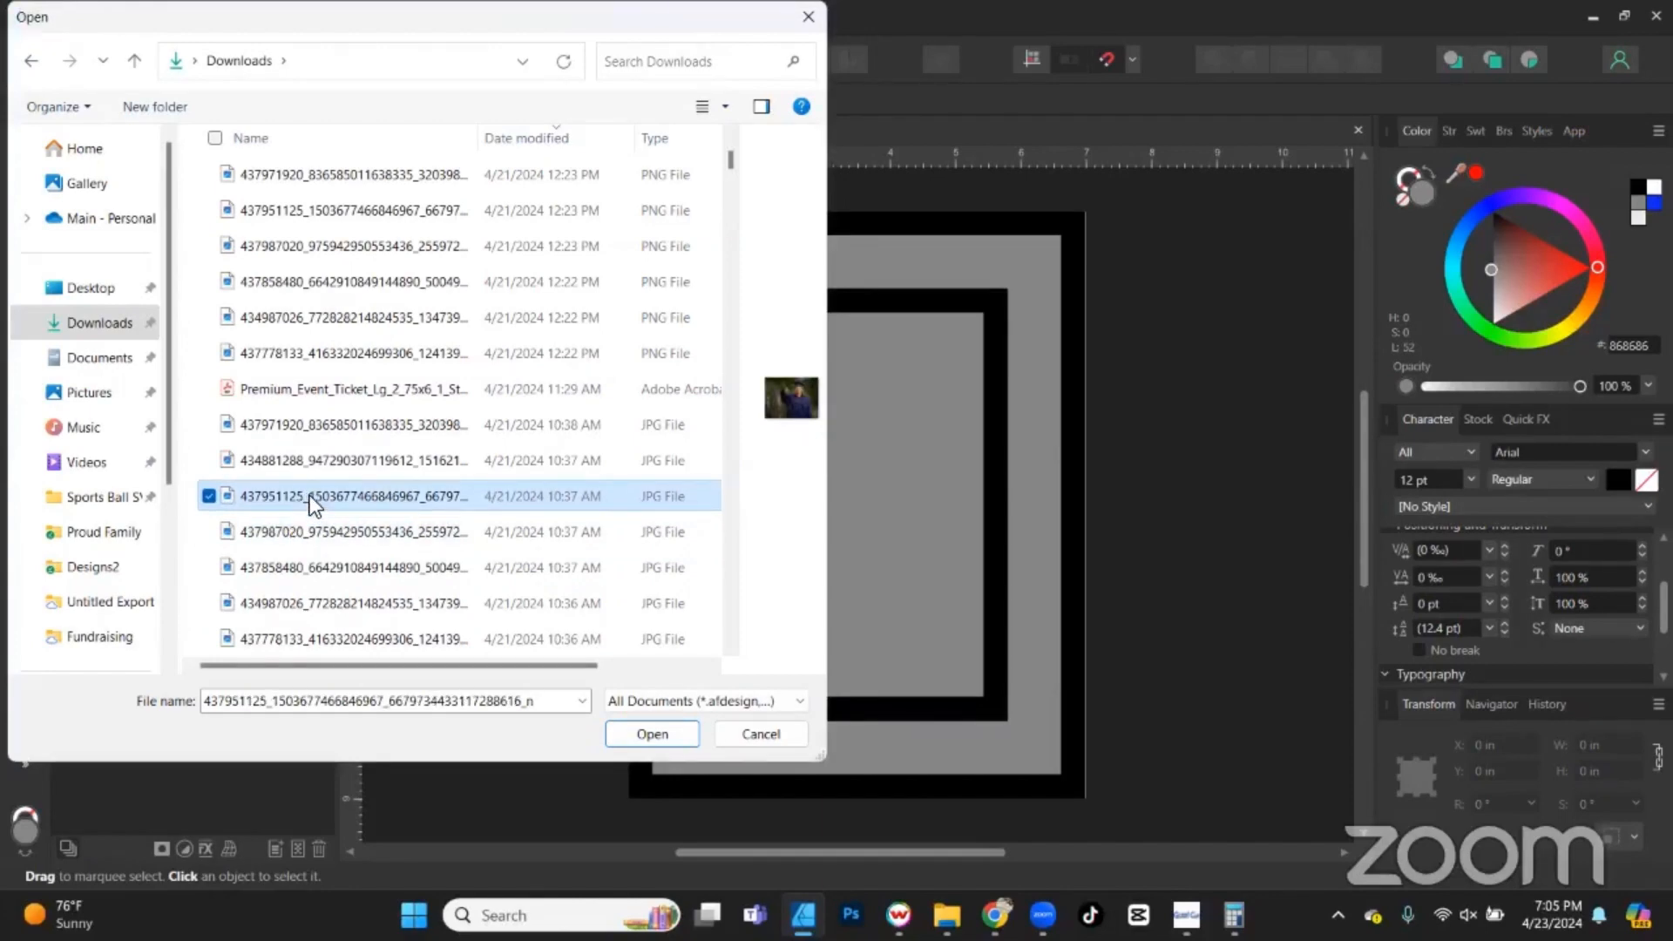
pyautogui.doubleClick(310, 496)
pyautogui.click(821, 506)
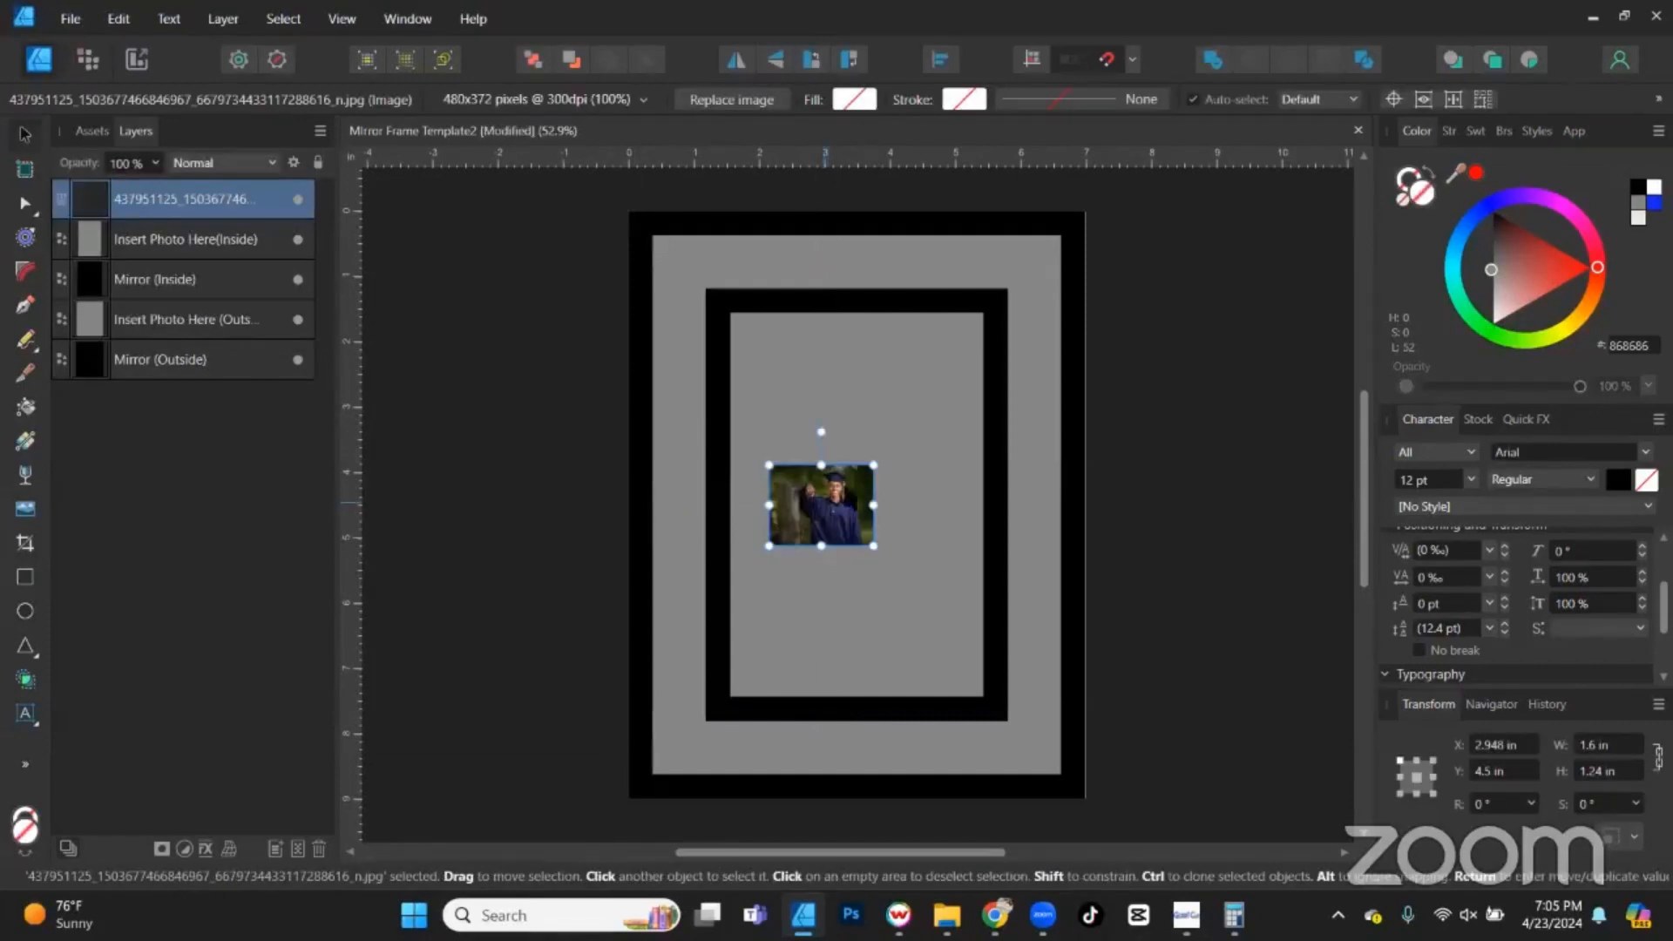
# Scale the placed photo to about 4.75 × 3.68 in and position it over the lower part of the inner frame.
pyautogui.moveTo(897, 459); pyautogui.dragTo(1136, 351)
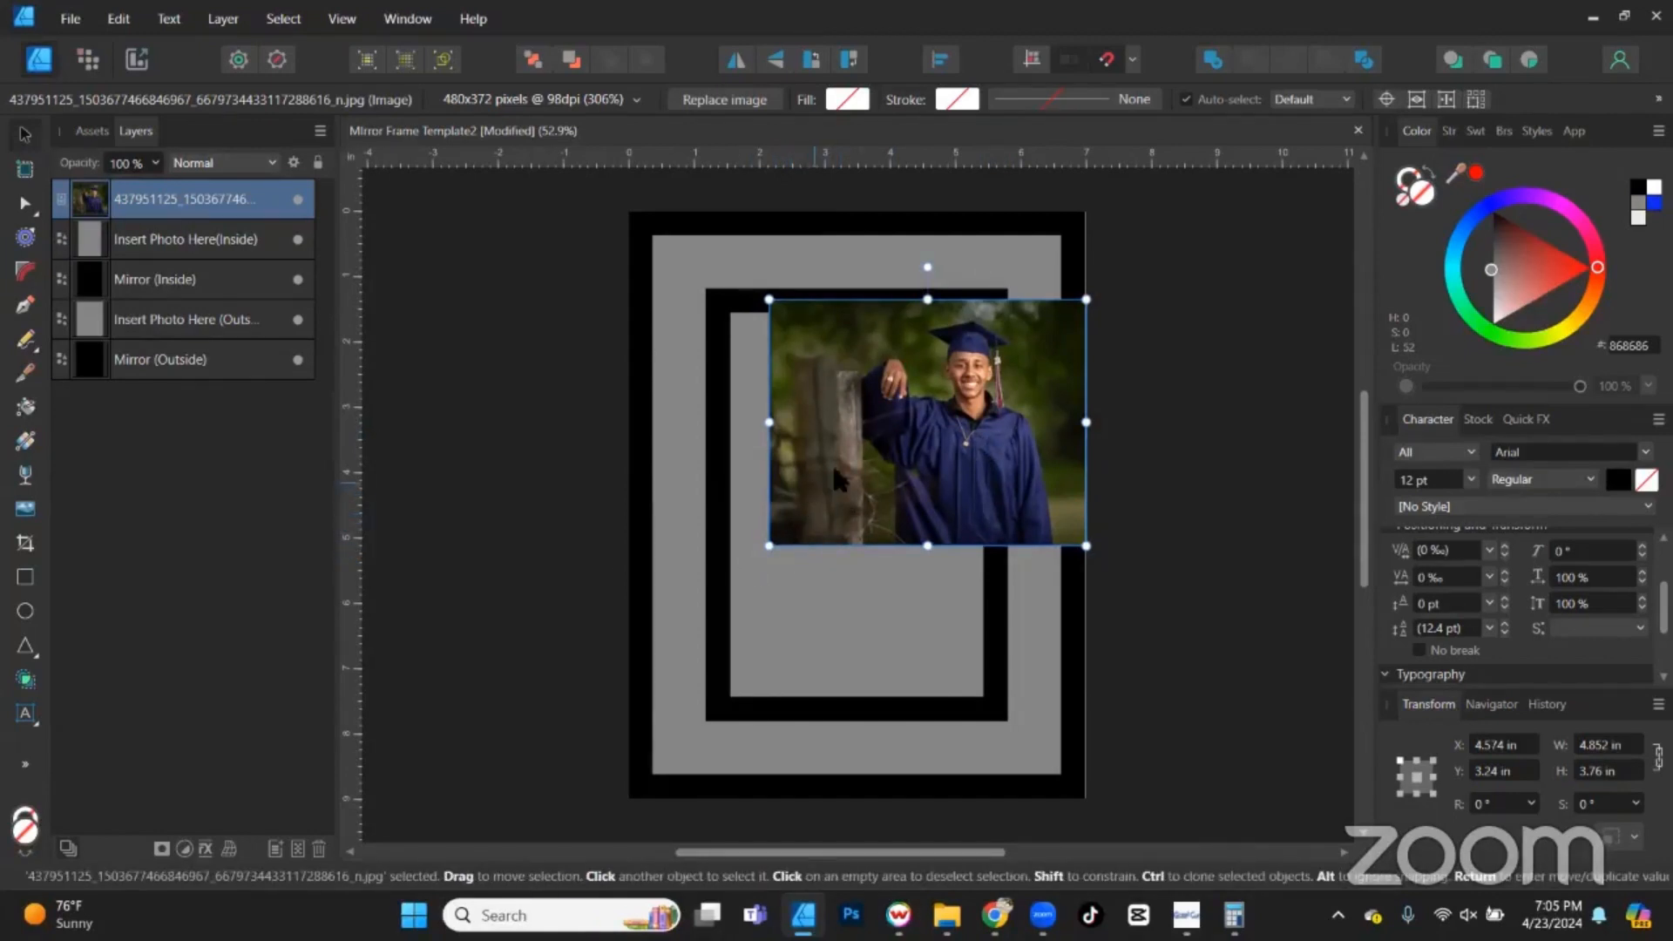
pyautogui.moveTo(889, 462); pyautogui.dragTo(897, 523)
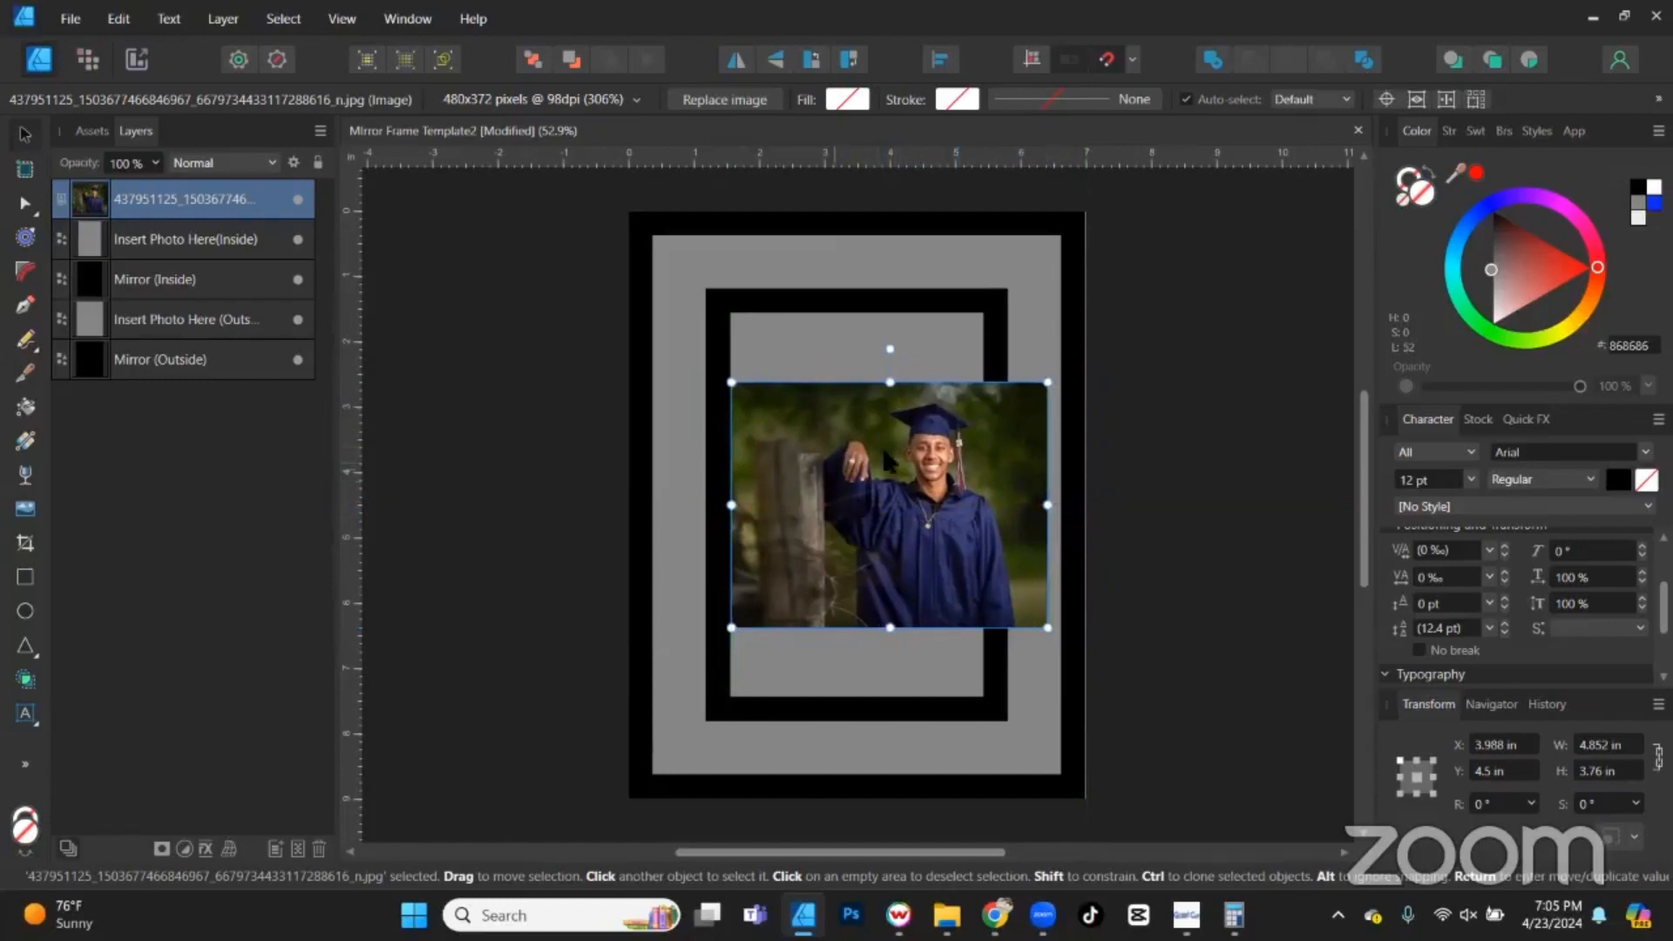
pyautogui.moveTo(731, 382); pyautogui.dragTo(528, 272)
pyautogui.moveTo(830, 432); pyautogui.dragTo(815, 516)
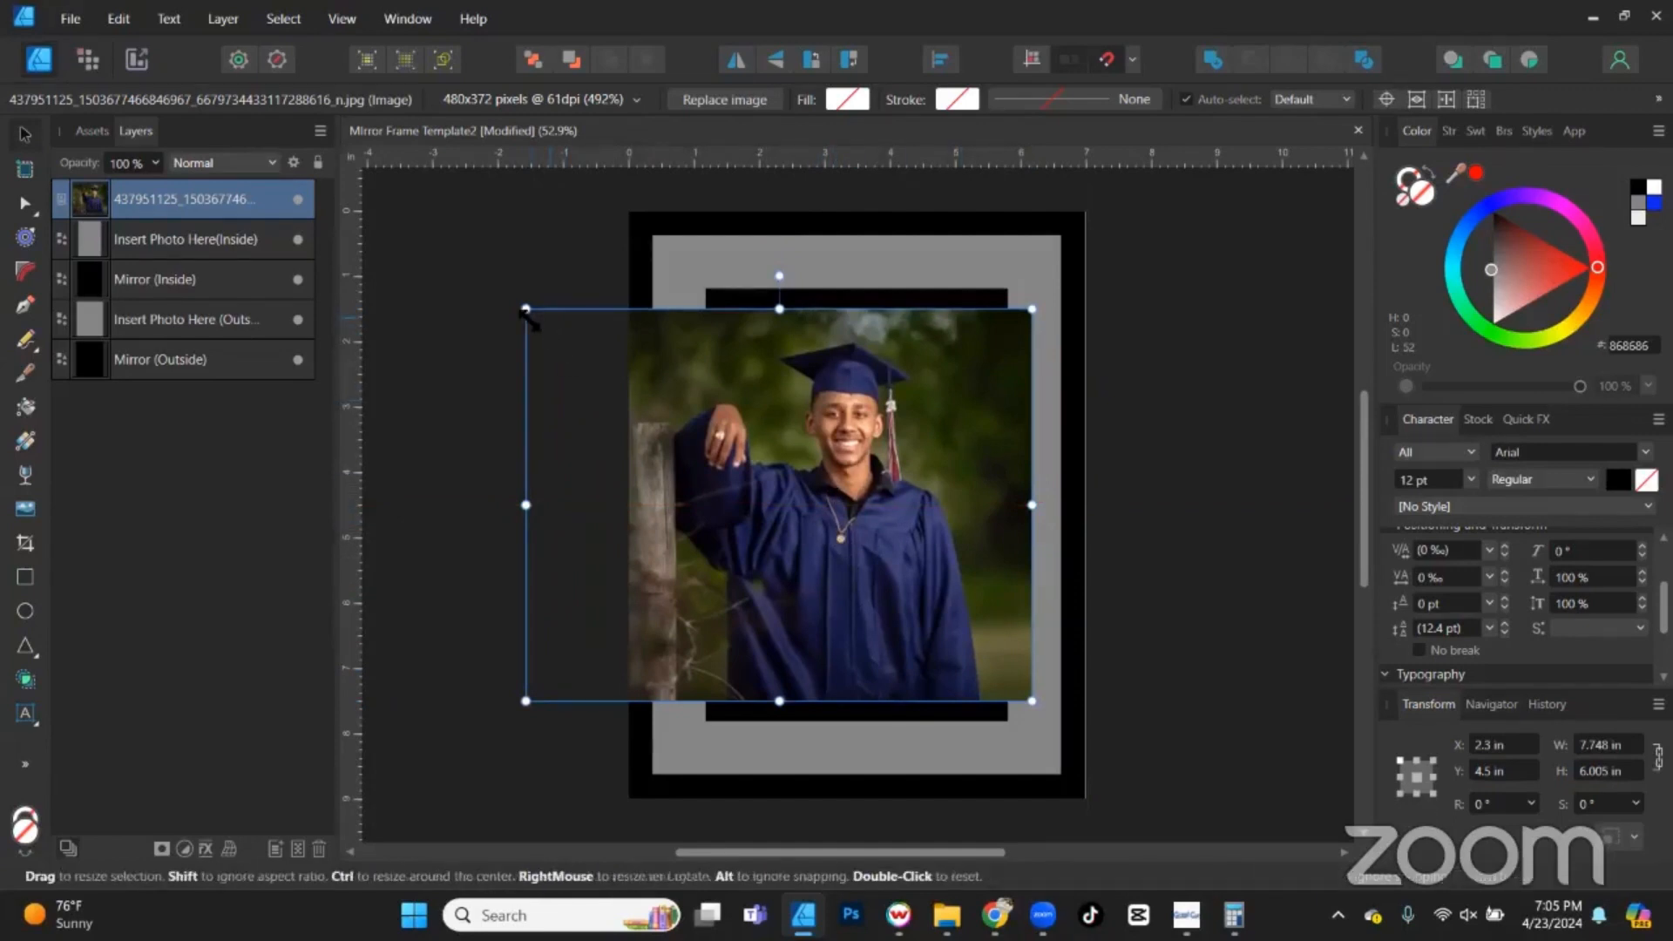
pyautogui.moveTo(526, 309); pyautogui.dragTo(751, 406)
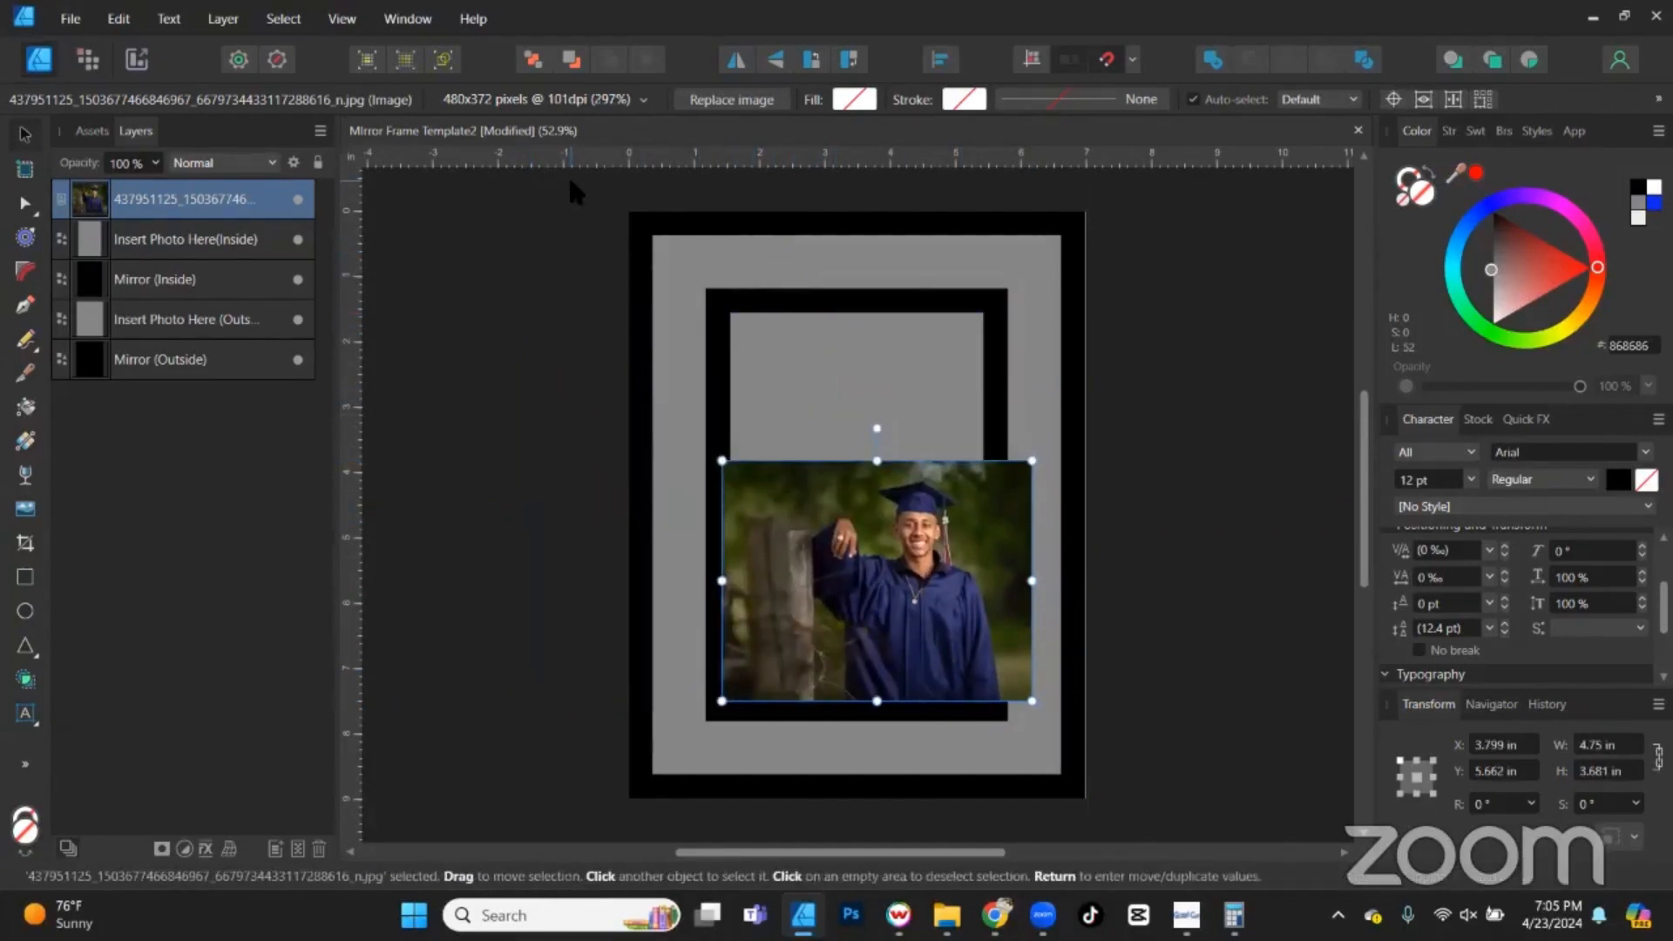
# Rotate the four template rectangles together by 90°, leaving the photo out of the selection.
pyautogui.moveTo(568, 174); pyautogui.dragTo(1226, 835)
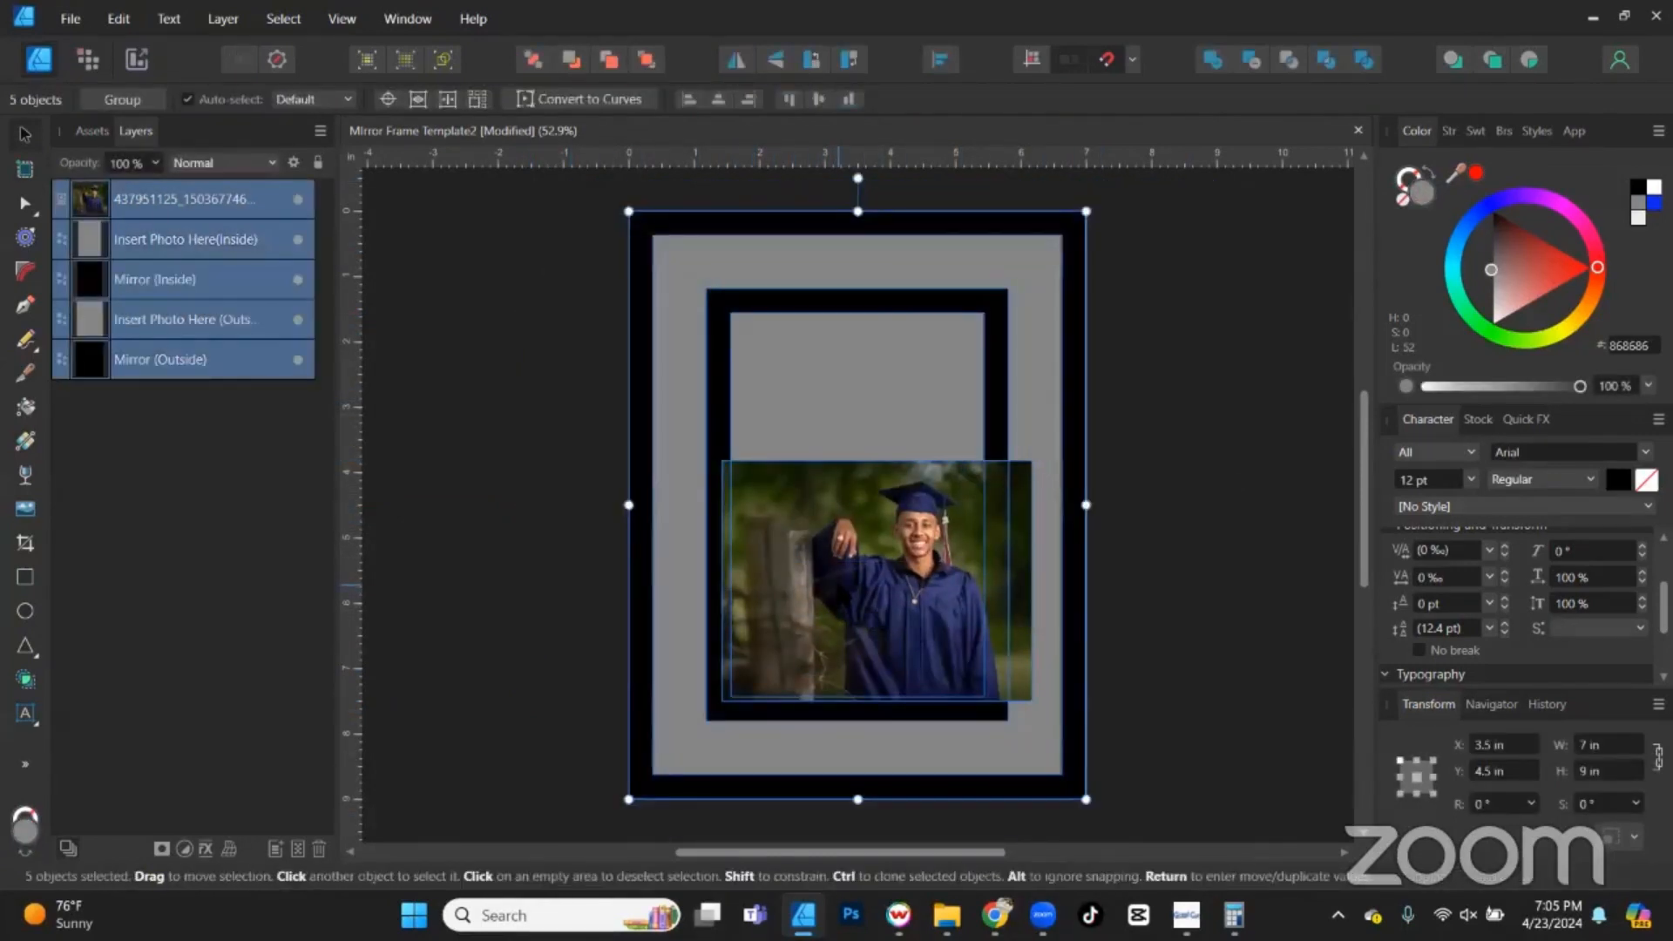
pyautogui.keyDown('shift'); pyautogui.click(841, 596); pyautogui.keyUp('shift')
pyautogui.click(812, 59)
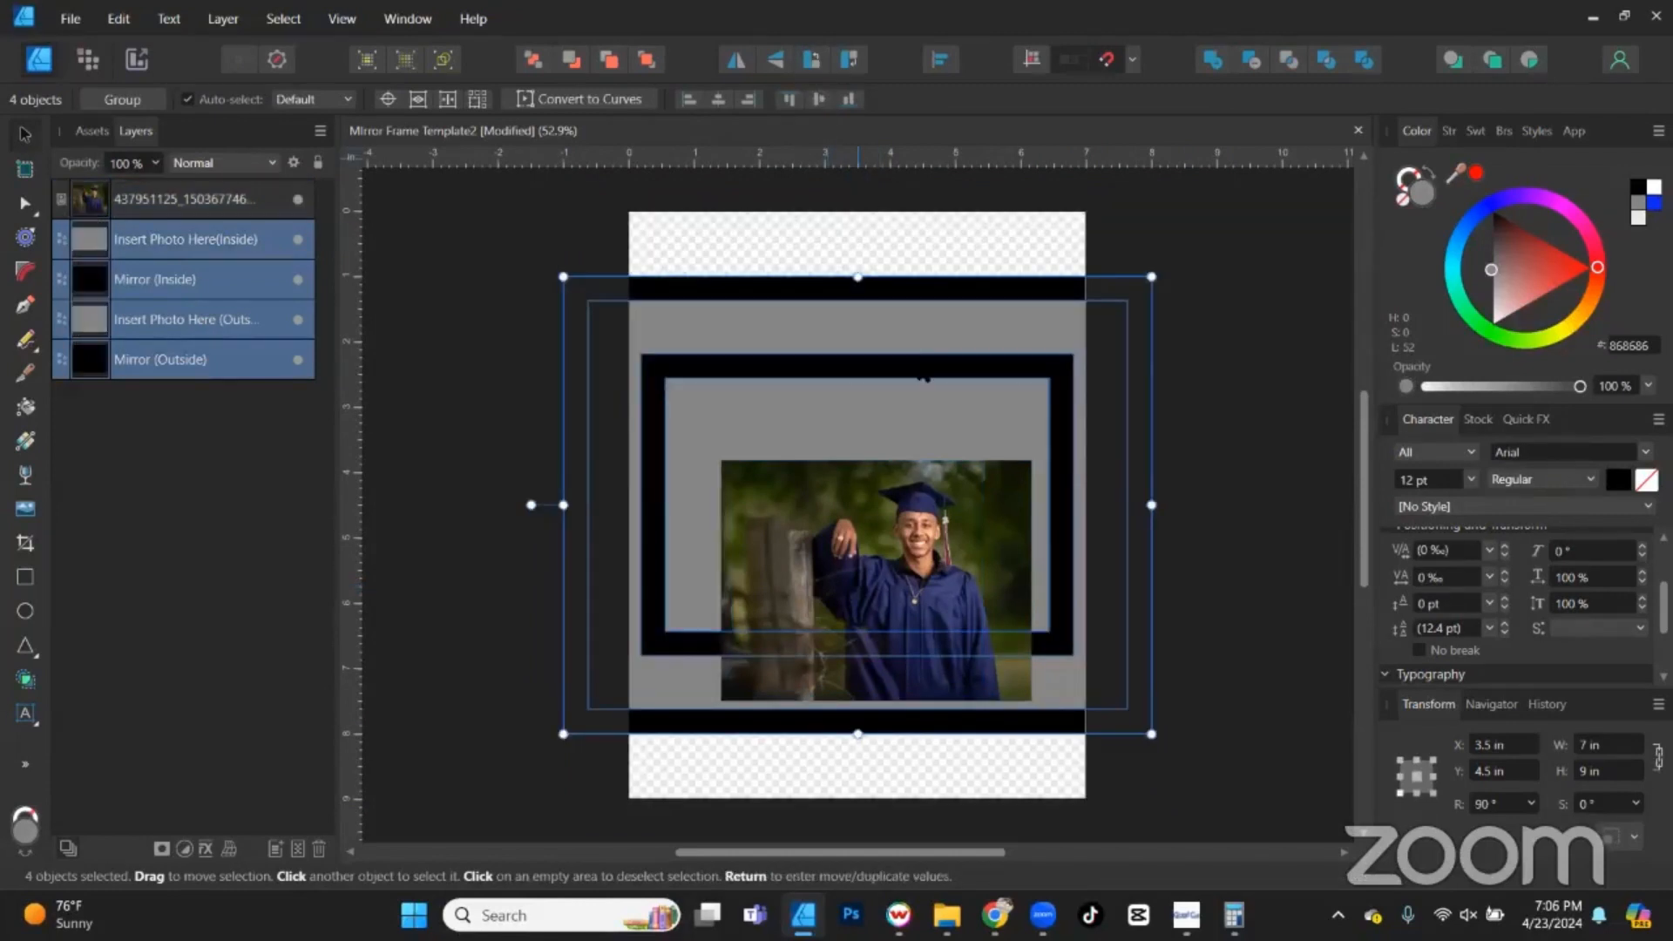
pyautogui.click(1204, 197)
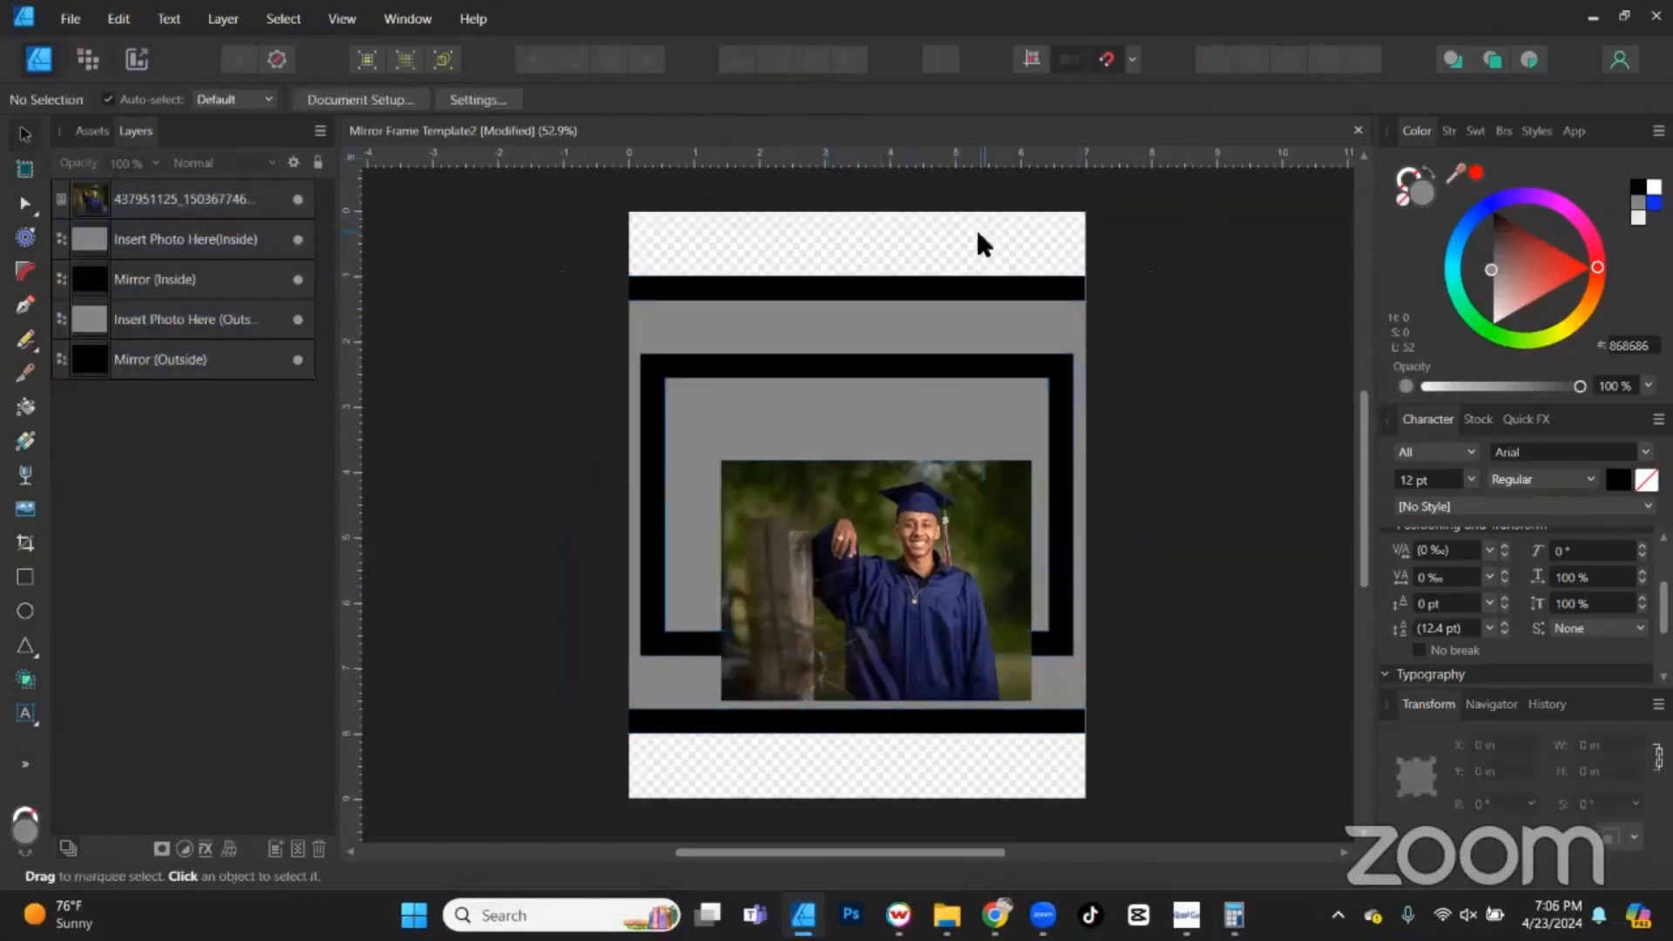
# Change the document to landscape, 9 × 7 in, and move all objects together to align the frame with the page.
pyautogui.click(373, 99)
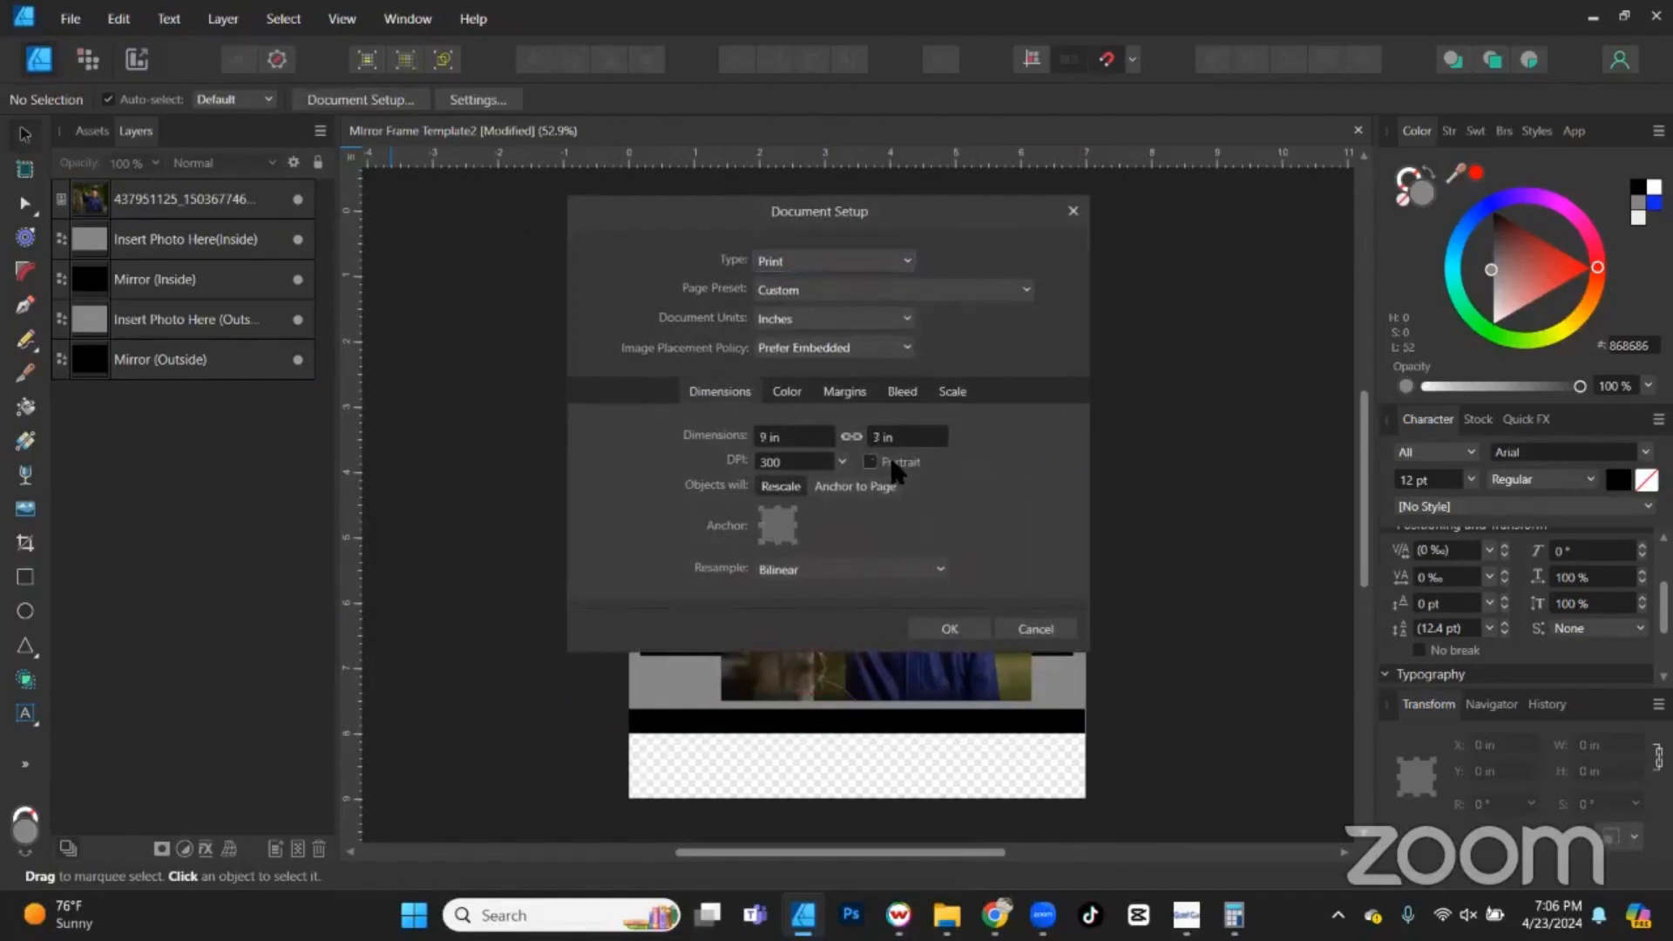
pyautogui.click(949, 628)
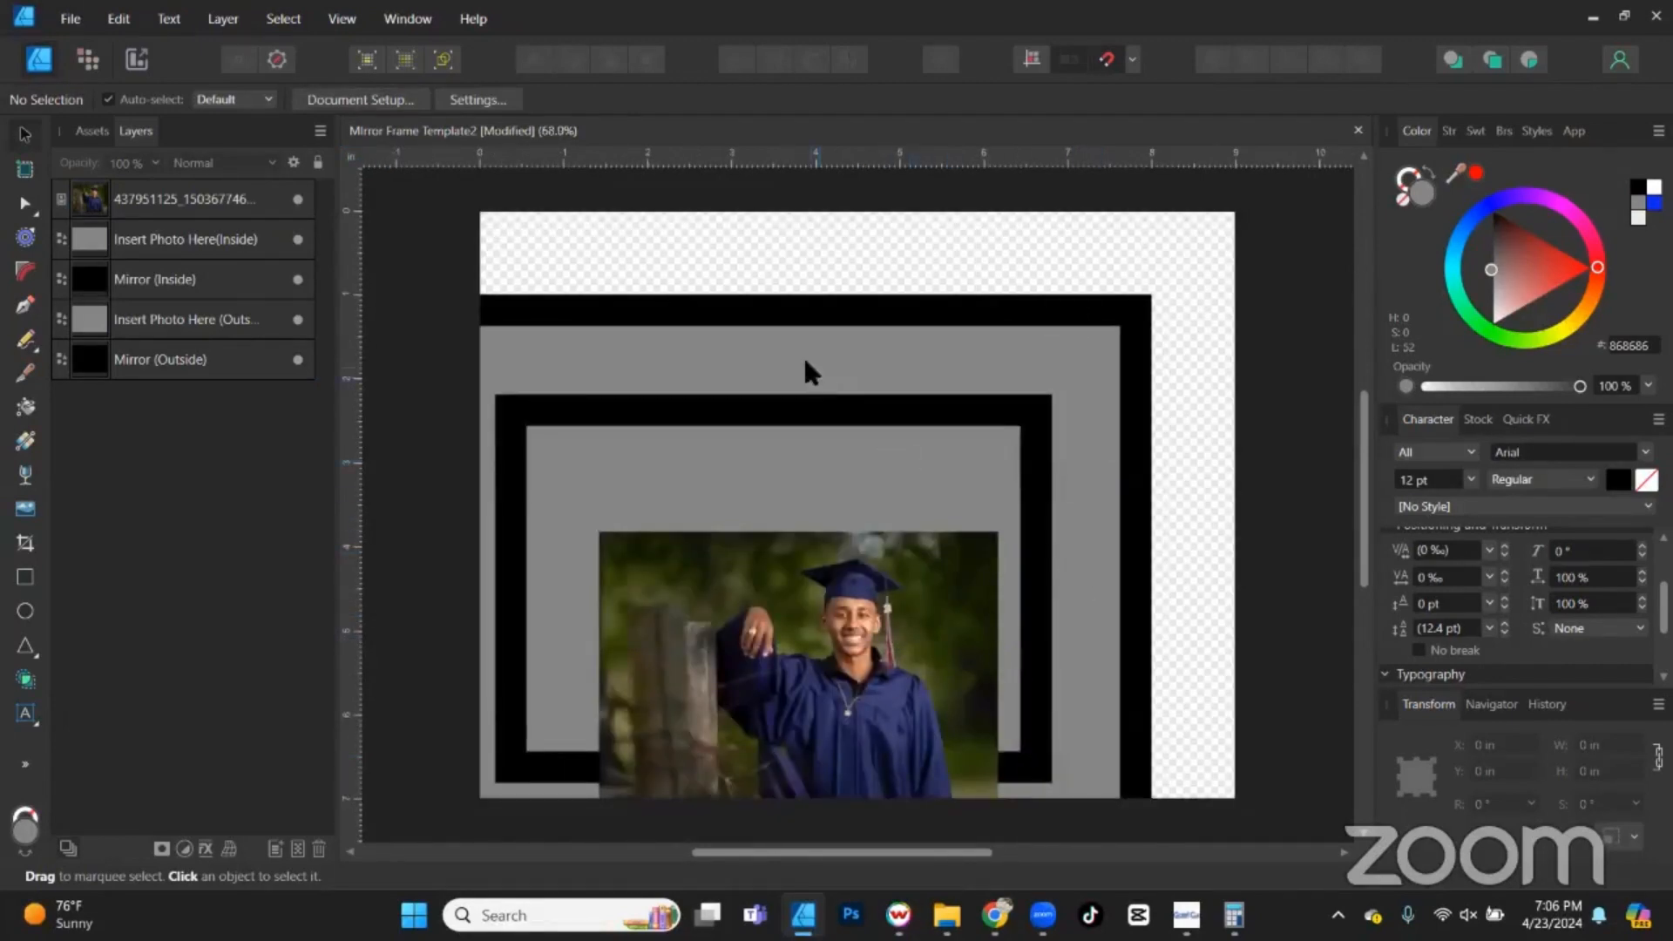
pyautogui.hotkey('ctrl', 'a')
pyautogui.moveTo(866, 464); pyautogui.dragTo(949, 389)
pyautogui.click(1279, 255)
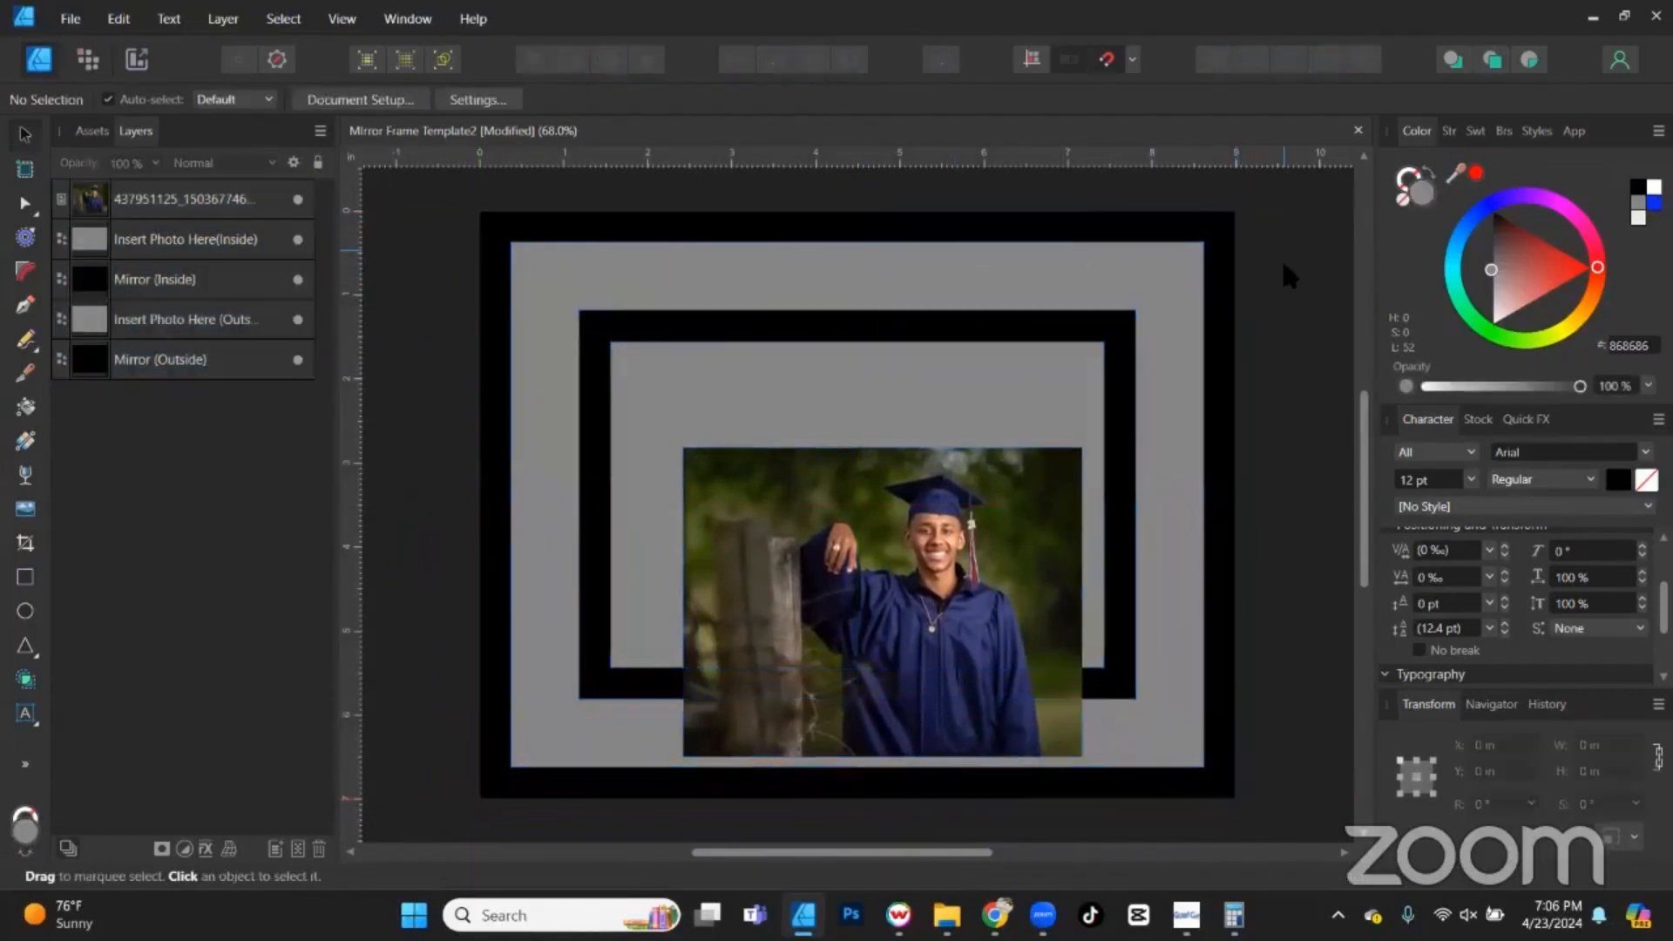
# Enlarge the photo to about 6.04 × 4.68 in over the inner frame and clip it inside the Insert Photo Here(Inside) layer.
pyautogui.click(889, 610)
pyautogui.moveTo(880, 598); pyautogui.dragTo(794, 492)
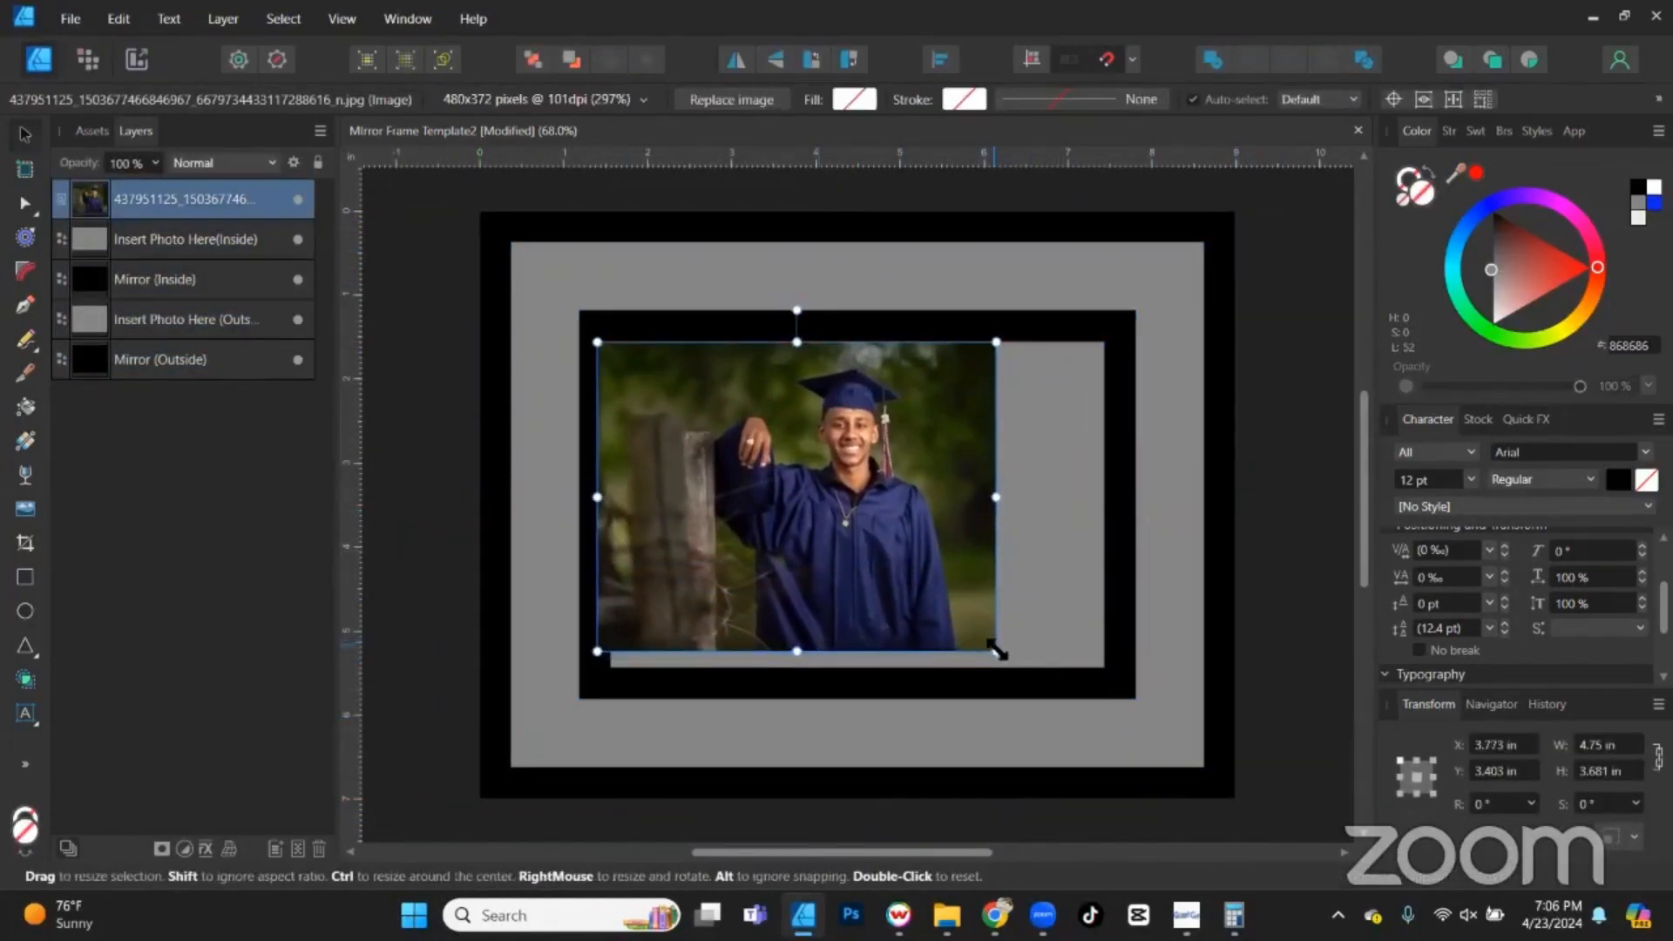
pyautogui.moveTo(996, 651)
pyautogui.mouseDown()
pyautogui.moveTo(1133, 689)
pyautogui.moveTo(1120, 737)
pyautogui.moveTo(985, 626)
pyautogui.mouseUp()
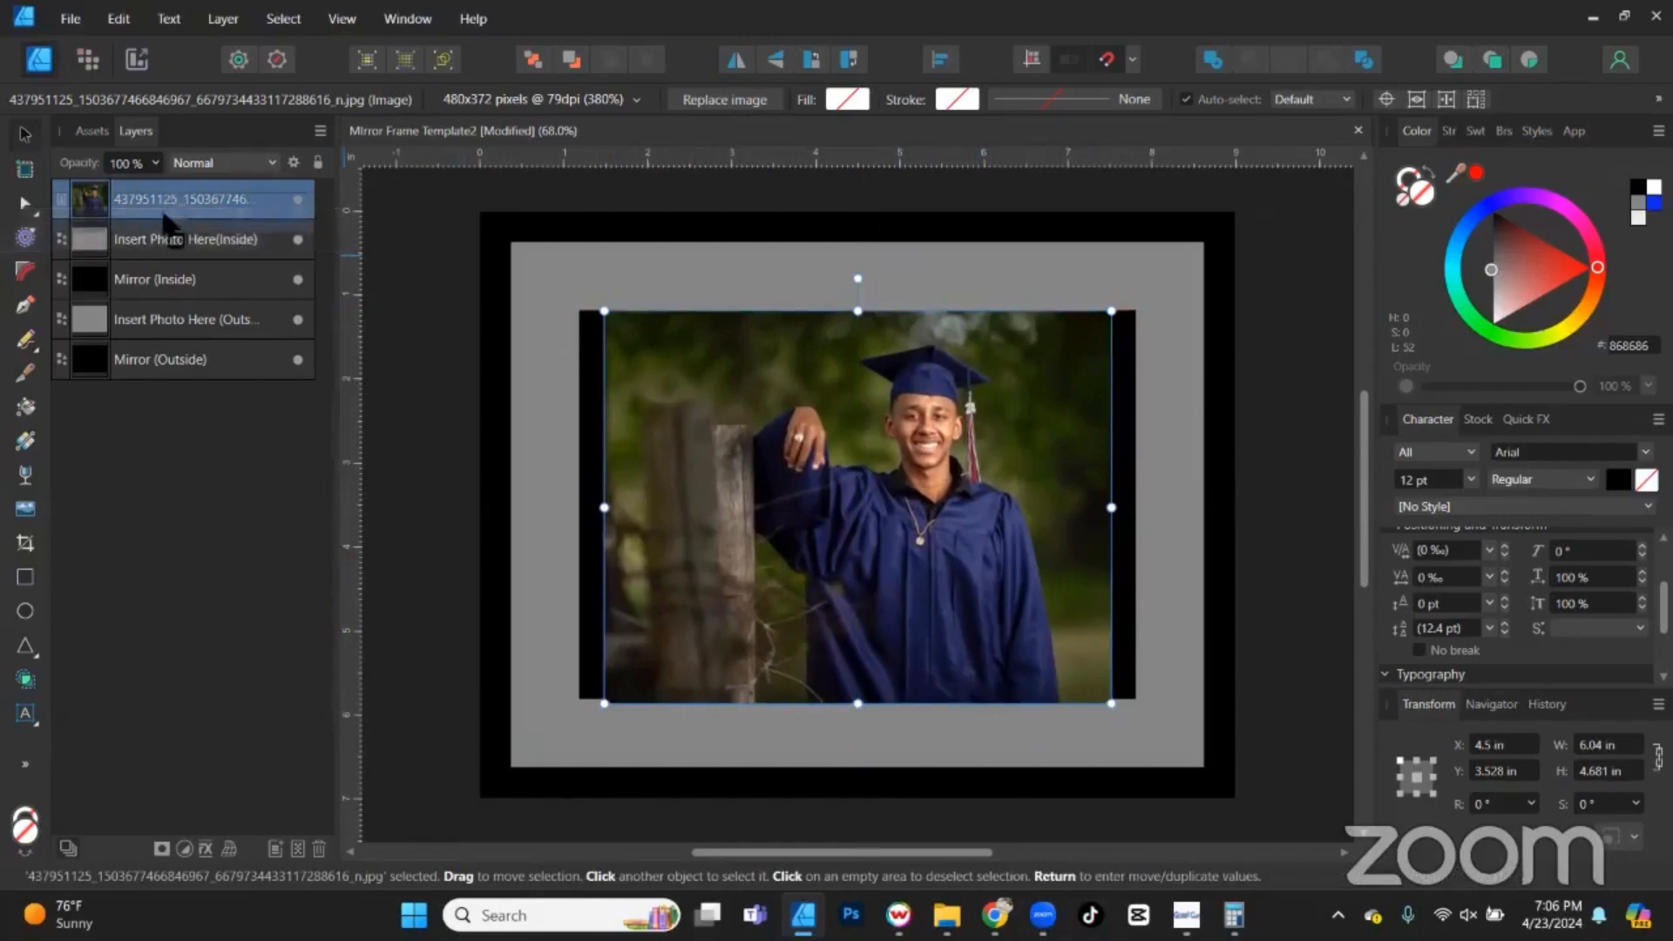
pyautogui.moveTo(165, 214); pyautogui.dragTo(164, 248)
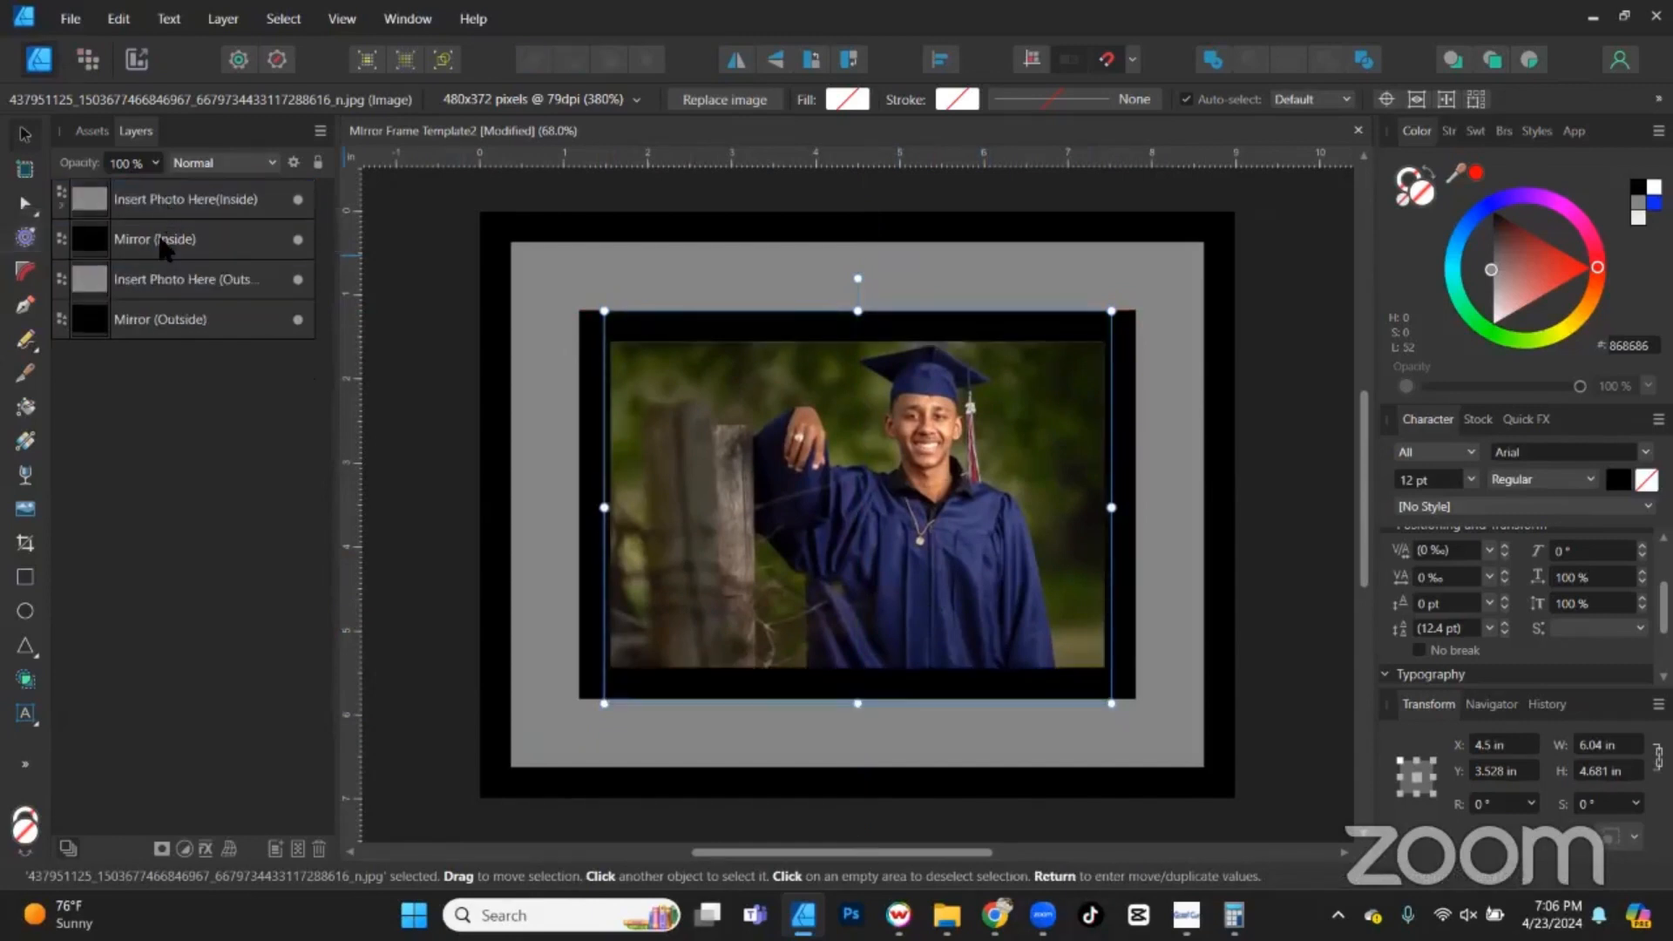
pyautogui.click(397, 256)
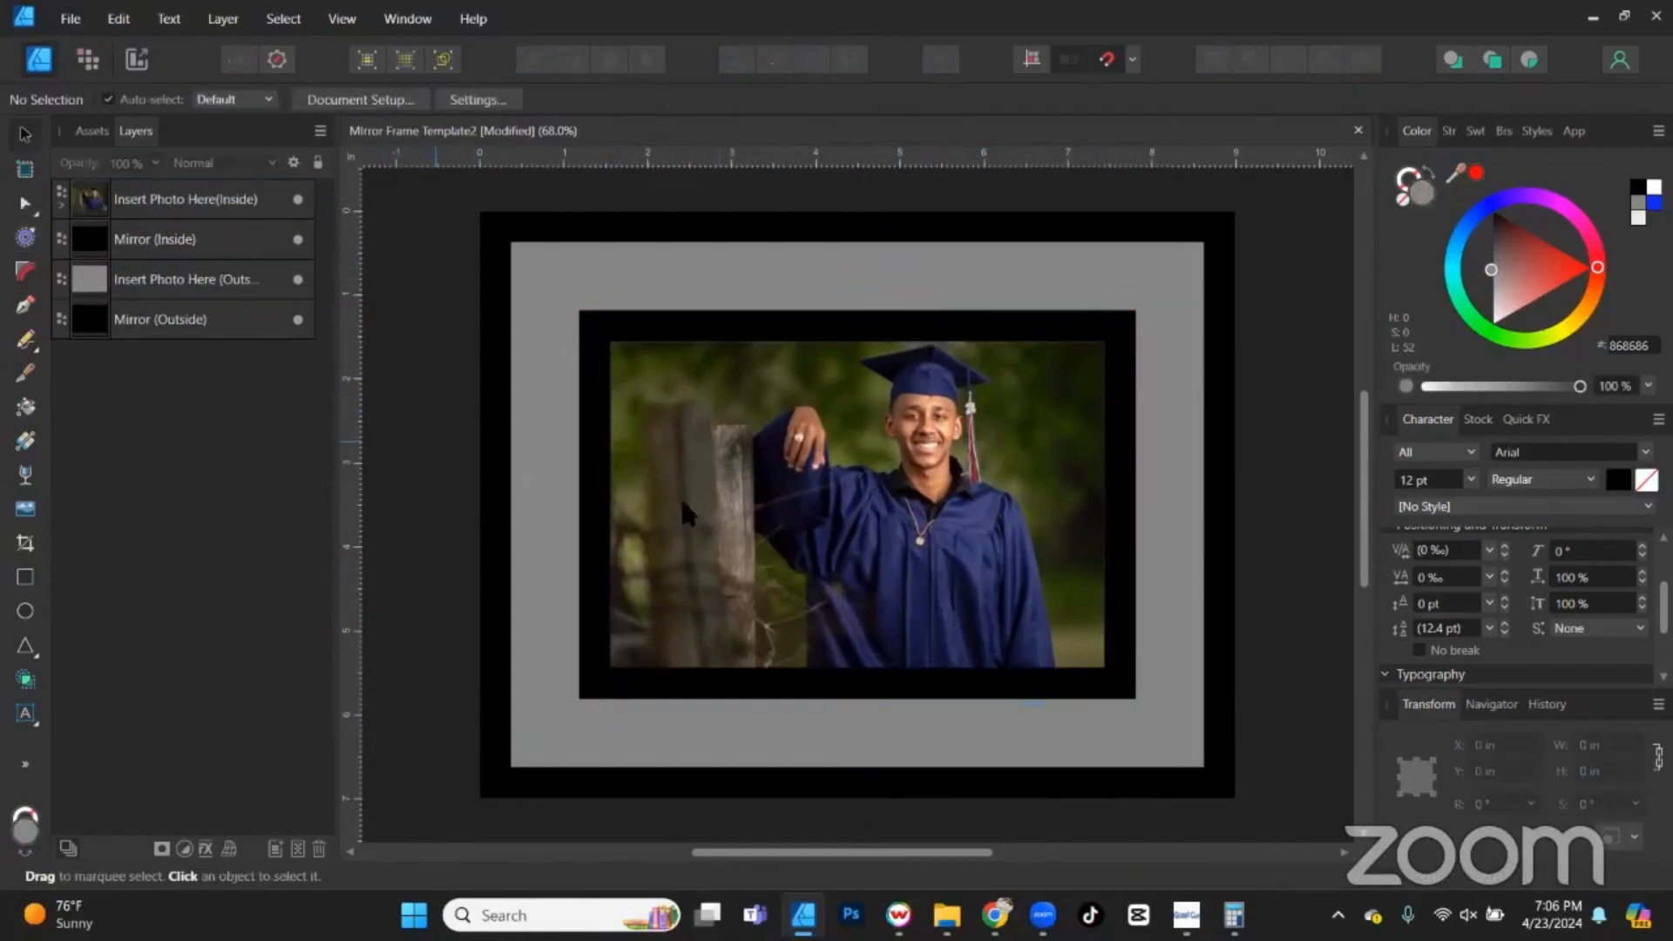
# Enlarge the clipped photo within the inner opening and reposition it so the graduate's cap and upper body fill the frame.
pyautogui.click(61, 206)
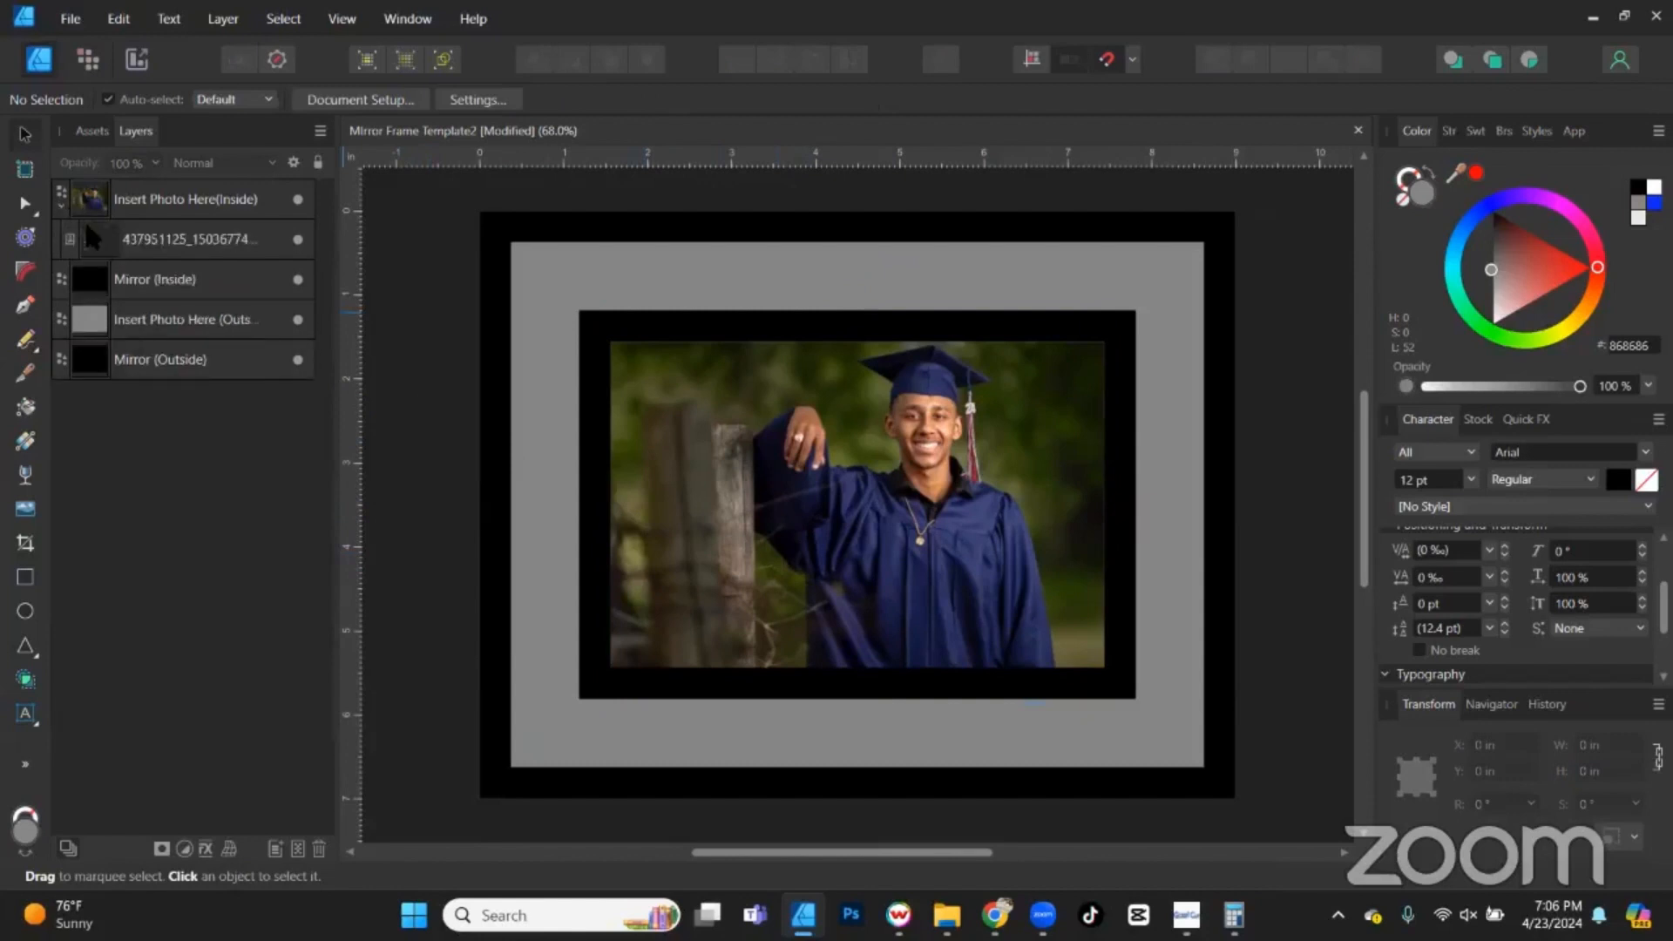
pyautogui.click(137, 244)
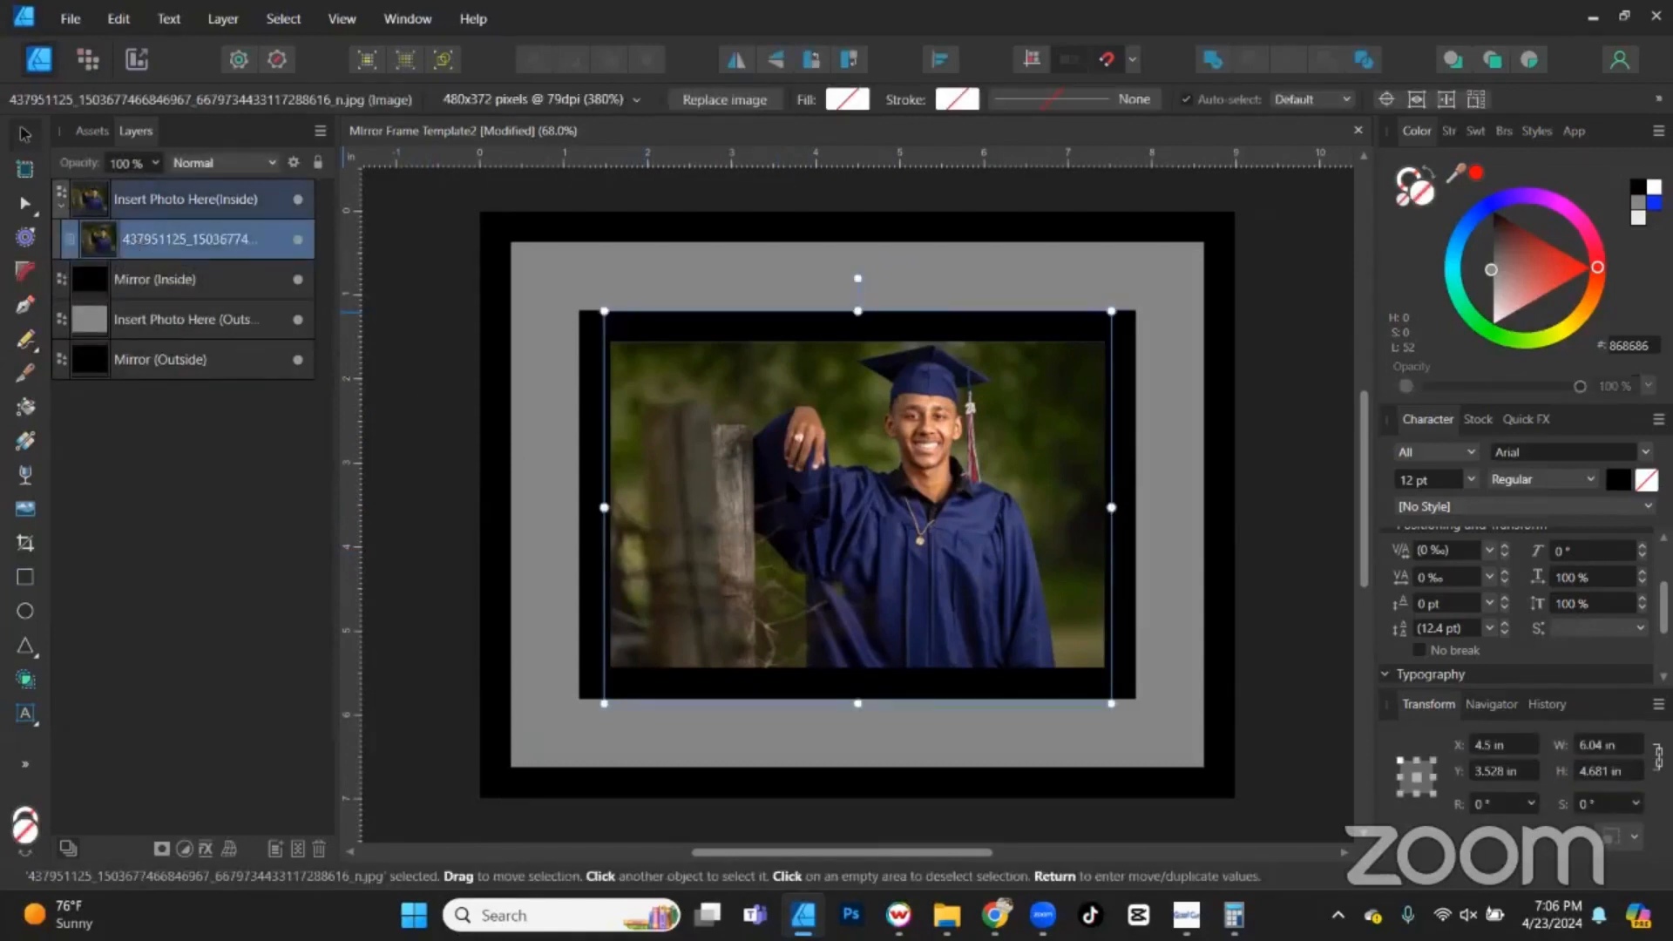
pyautogui.moveTo(986, 535)
pyautogui.mouseDown()
pyautogui.moveTo(937, 540)
pyautogui.moveTo(976, 538)
pyautogui.mouseUp()
pyautogui.scroll(-1, 1082, 707)
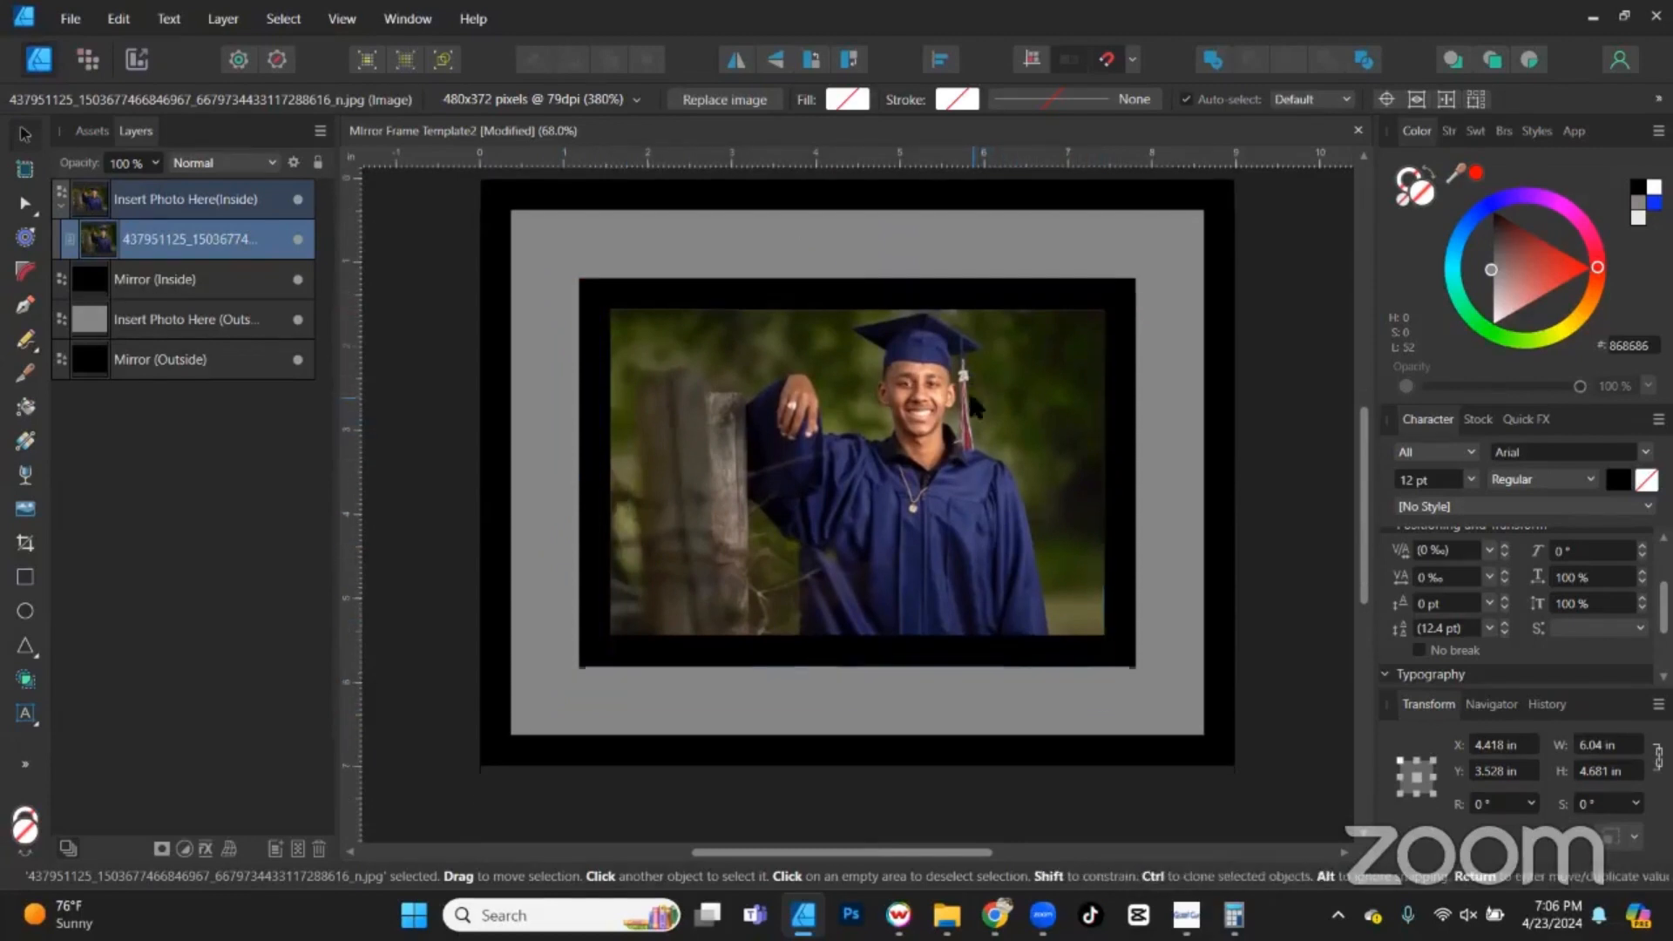
pyautogui.moveTo(1104, 671); pyautogui.dragTo(1192, 797)
pyautogui.moveTo(993, 525); pyautogui.dragTo(952, 542)
pyautogui.click(1260, 360)
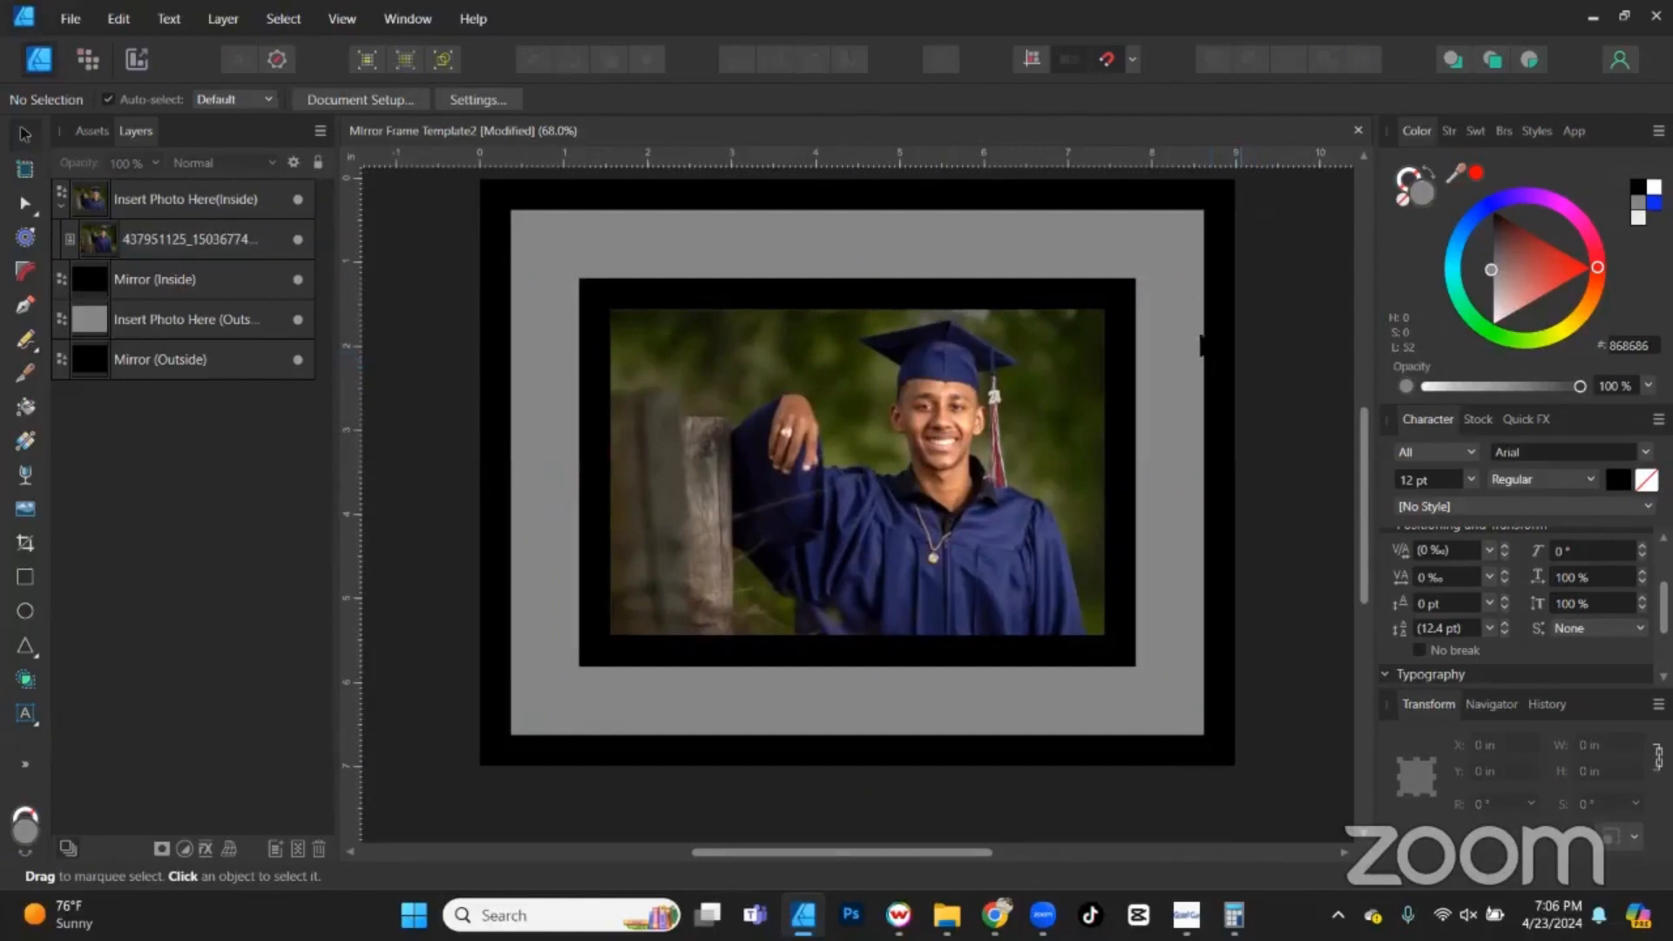
# Check the Insert Photo Here (Outside) rectangle, then search the Pexels stock photos for "fireworks".
pyautogui.click(1095, 261)
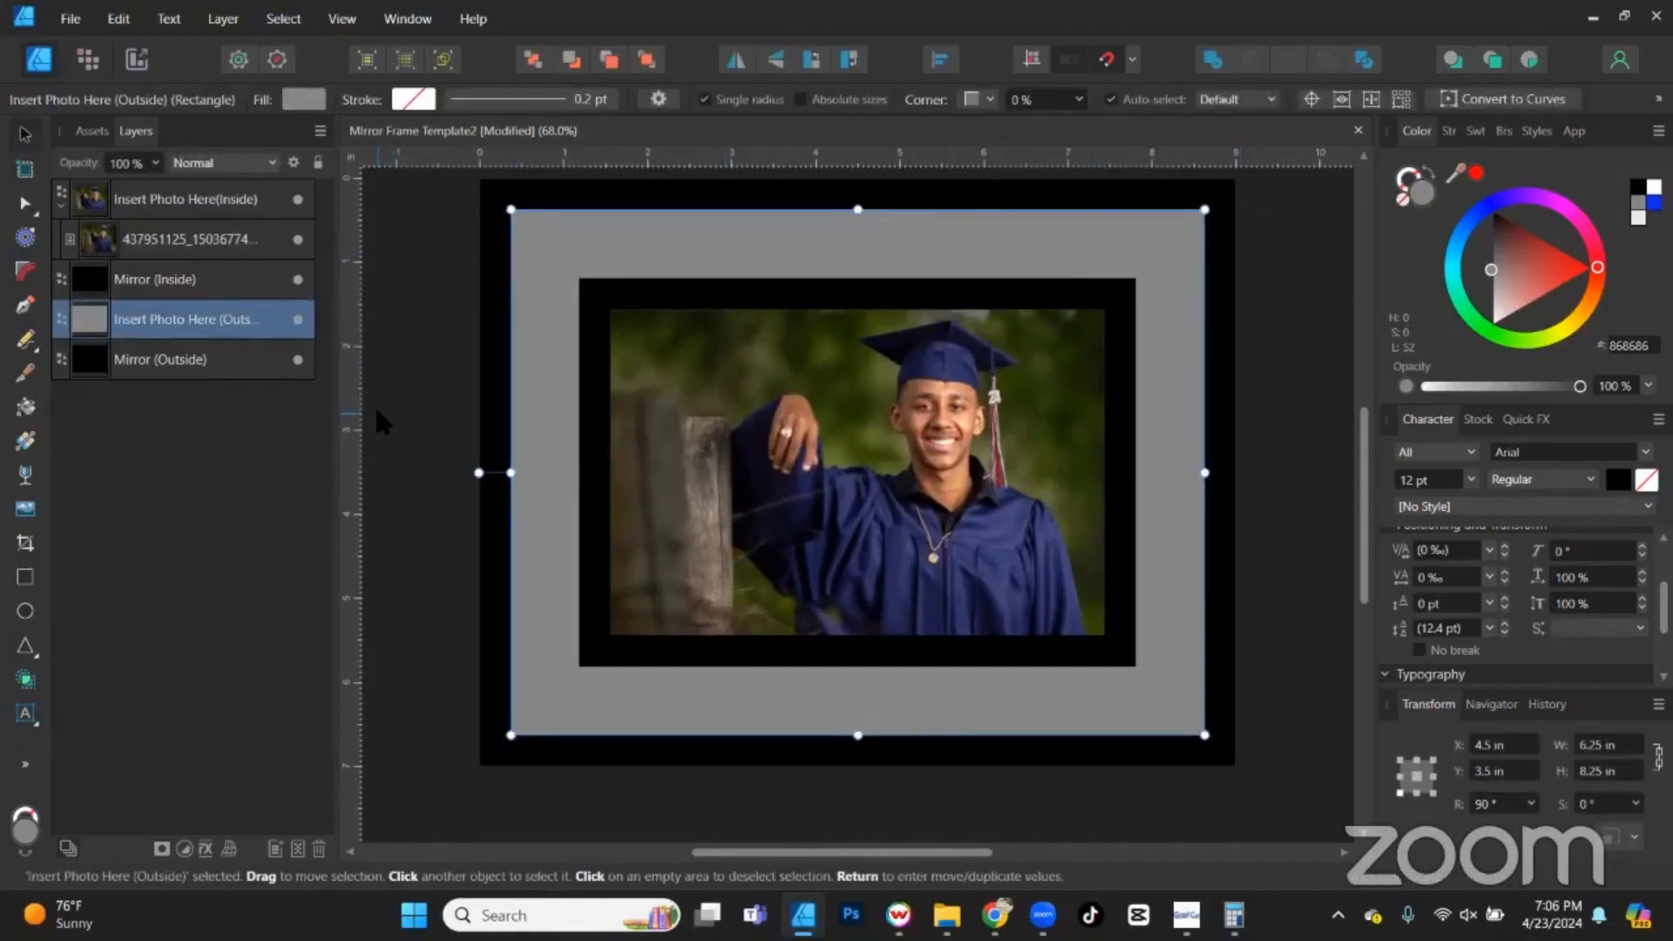
pyautogui.click(425, 368)
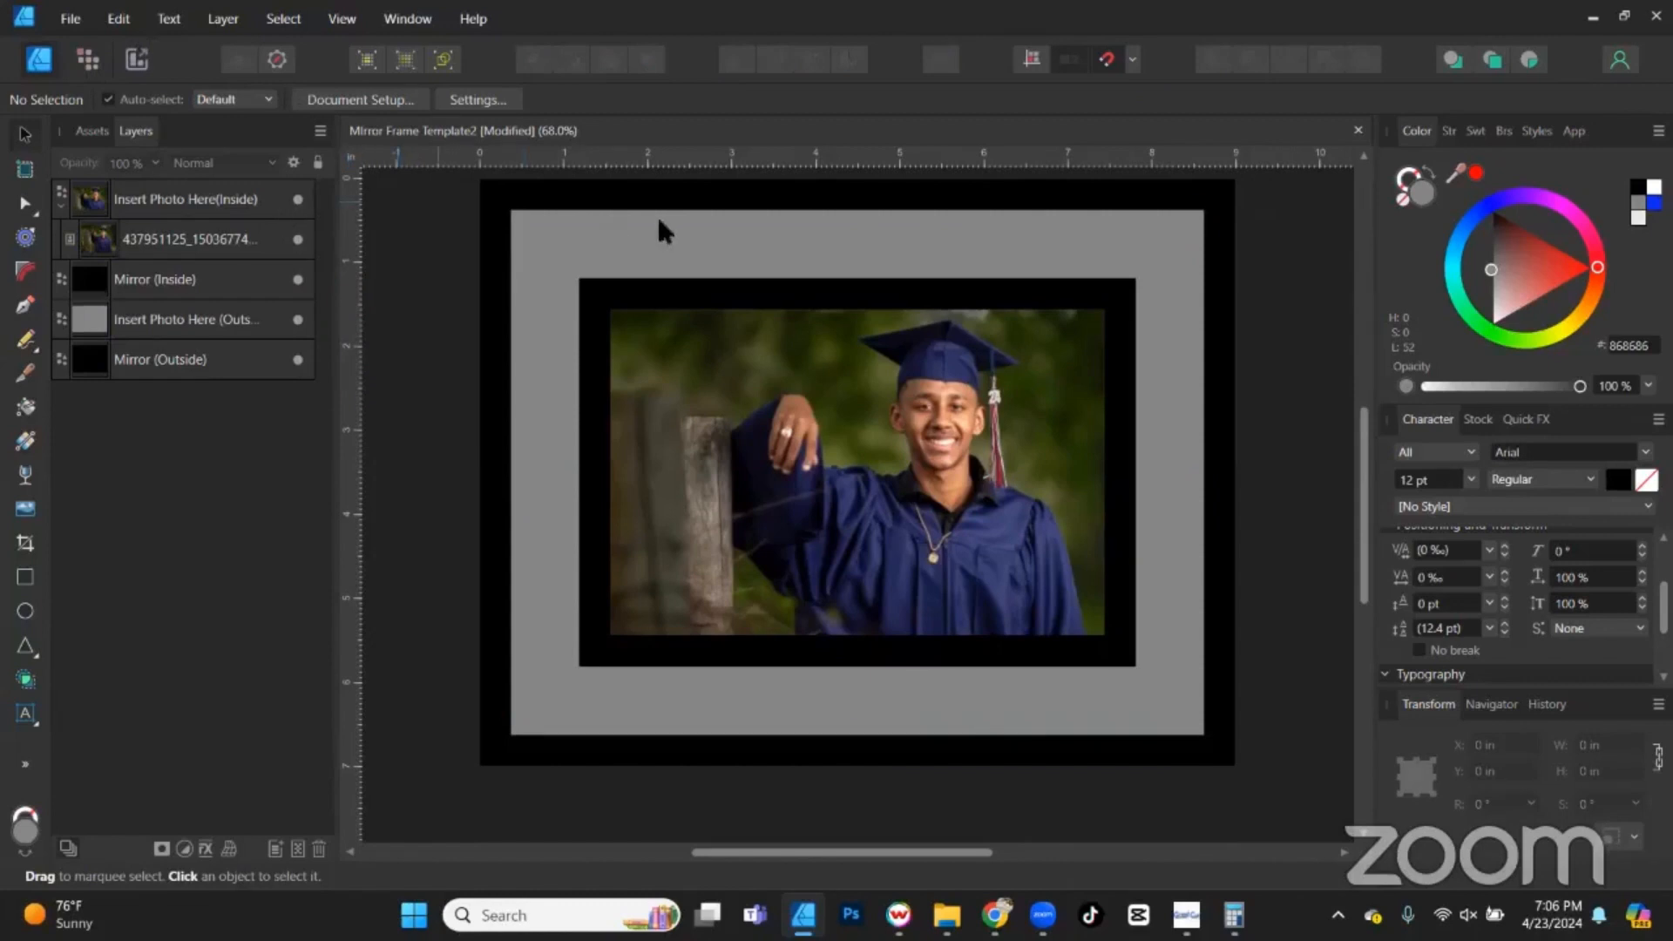
pyautogui.click(1478, 419)
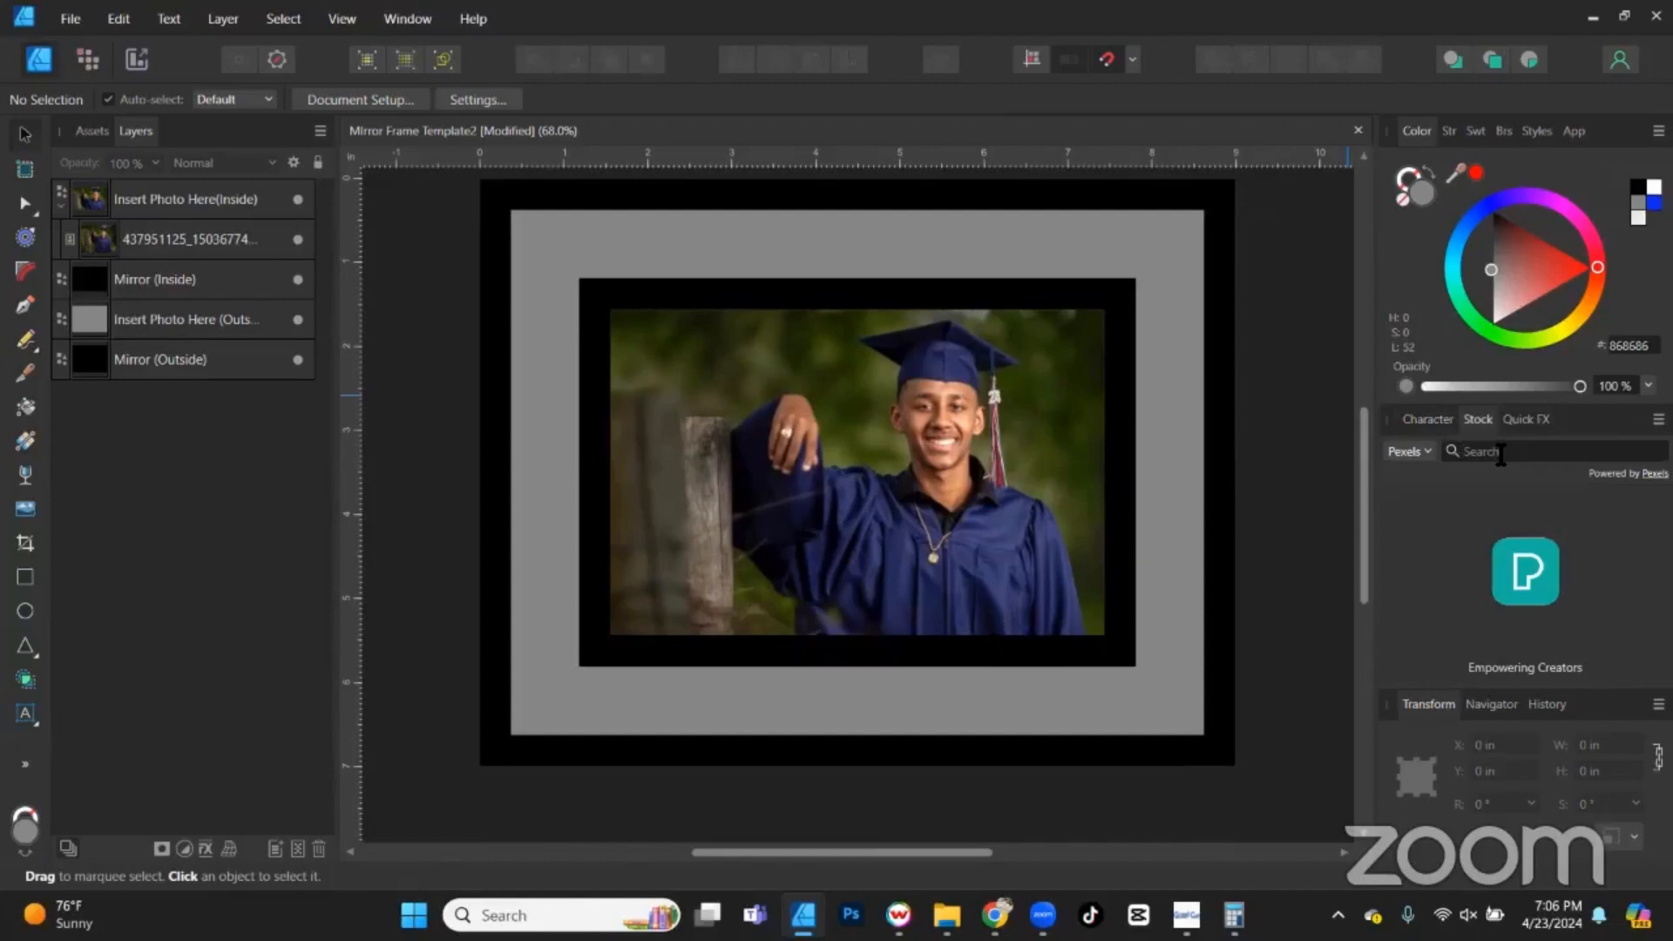
pyautogui.write('fireworks')
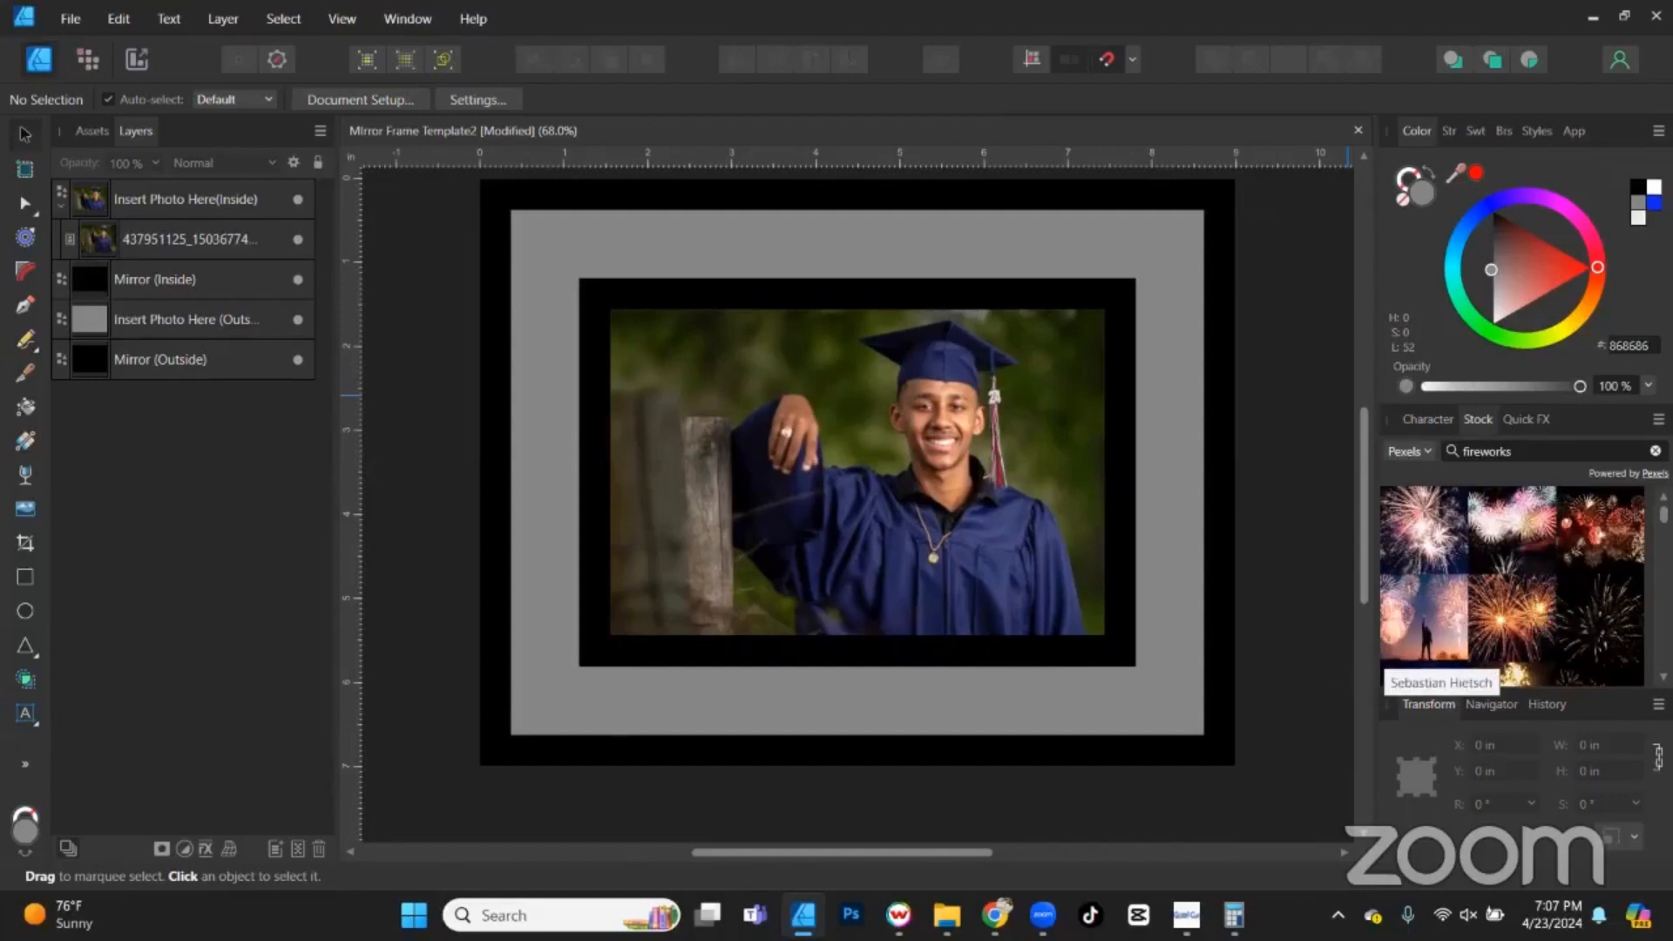
# Browse the fireworks stock photos and place the red night-sky fireworks image on the page.
pyautogui.scroll(-1, 1554, 617)
pyautogui.scroll(-3, 1552, 617)
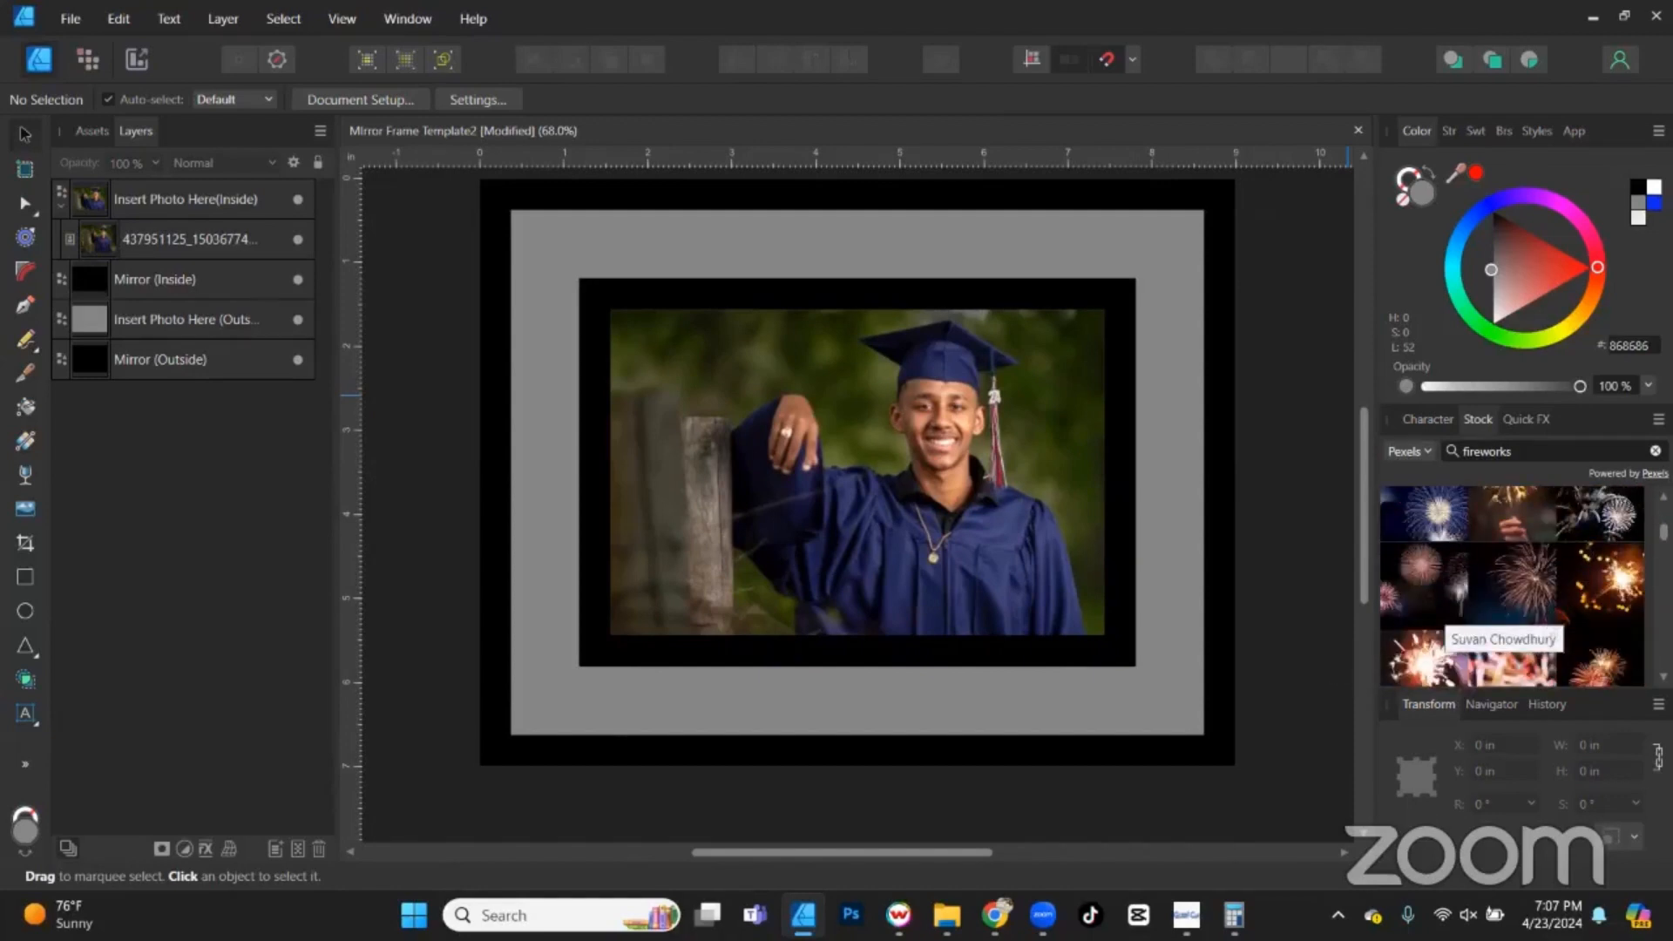
pyautogui.scroll(-4, 1575, 638)
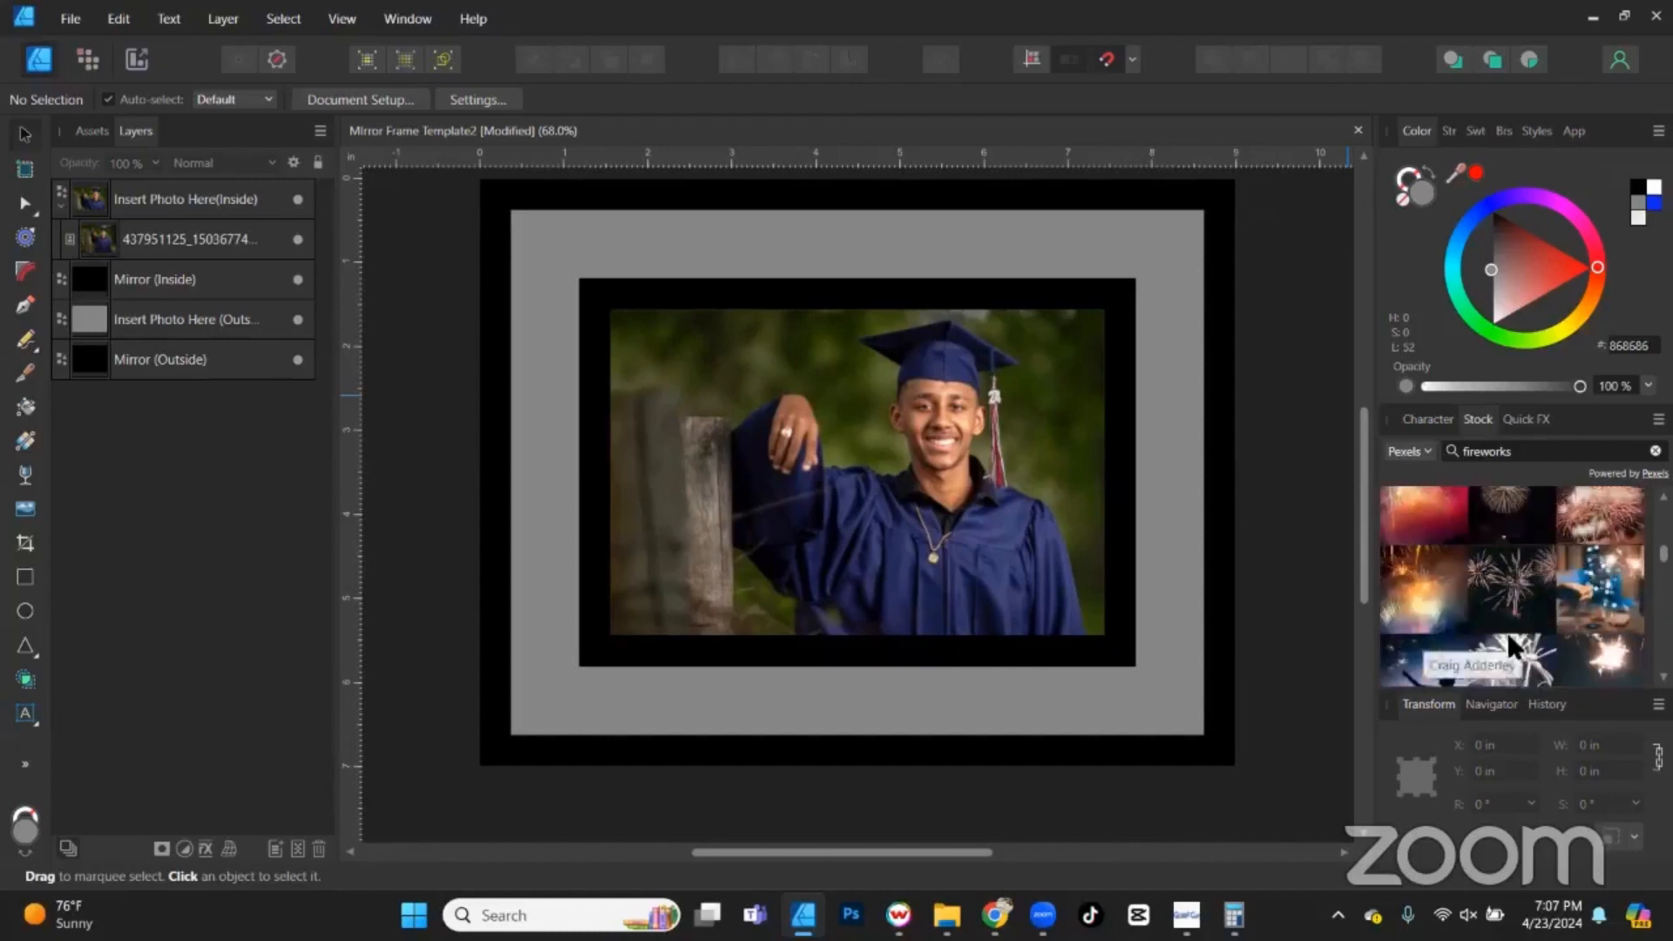
pyautogui.scroll(-4, 1510, 645)
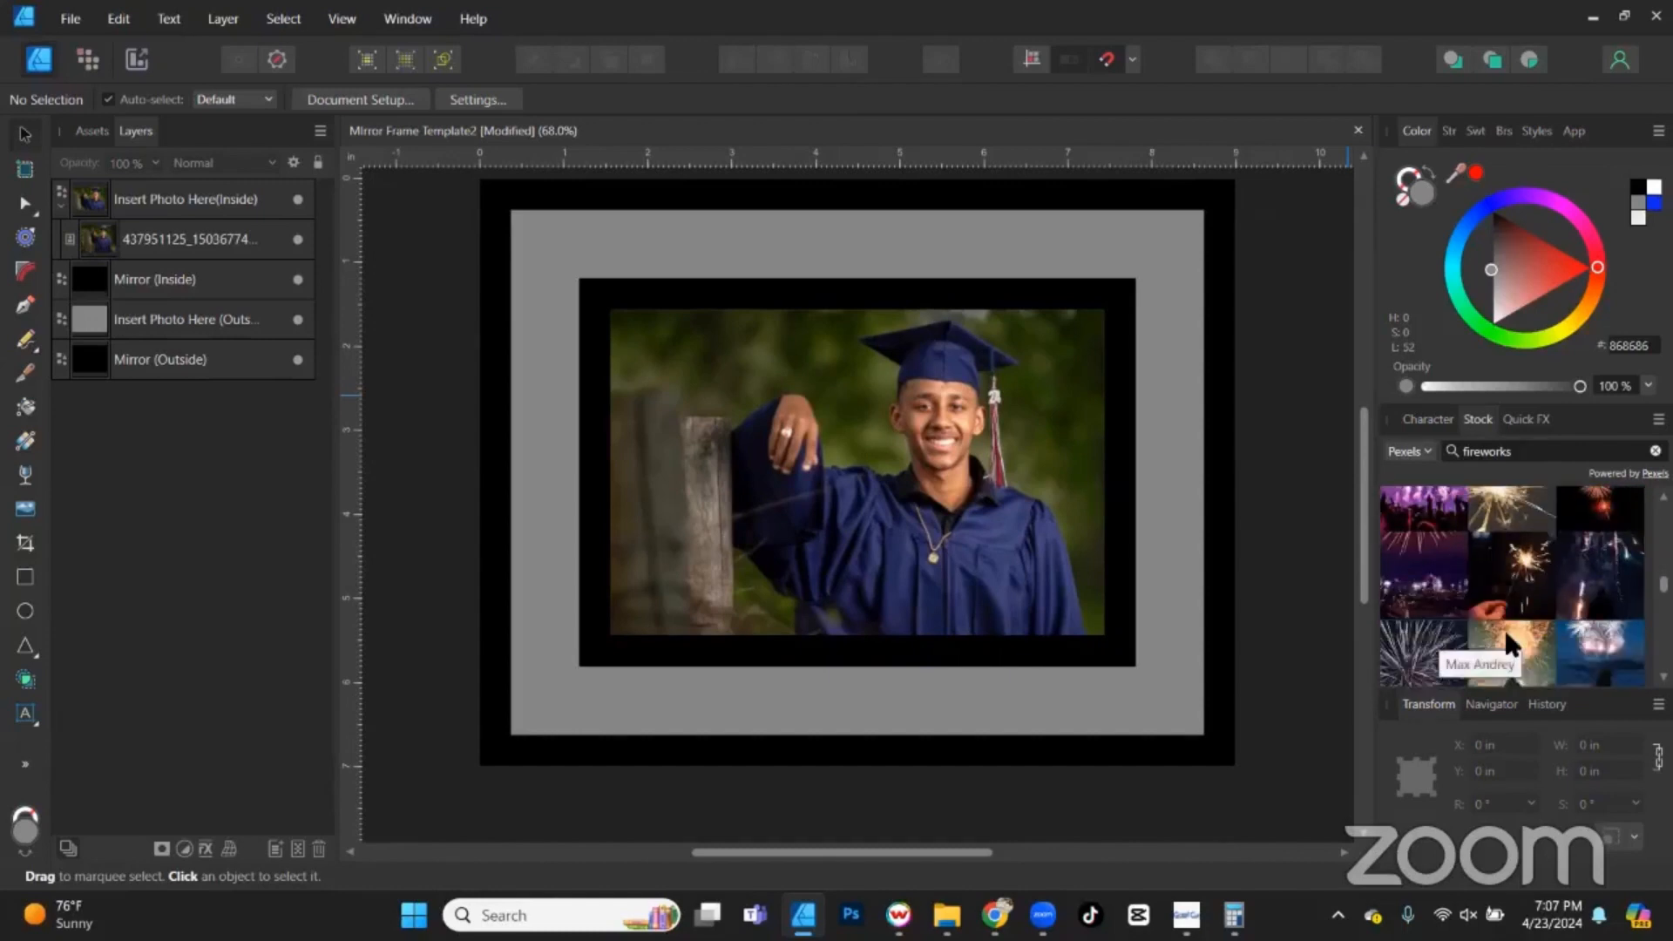
pyautogui.scroll(-5, 1510, 646)
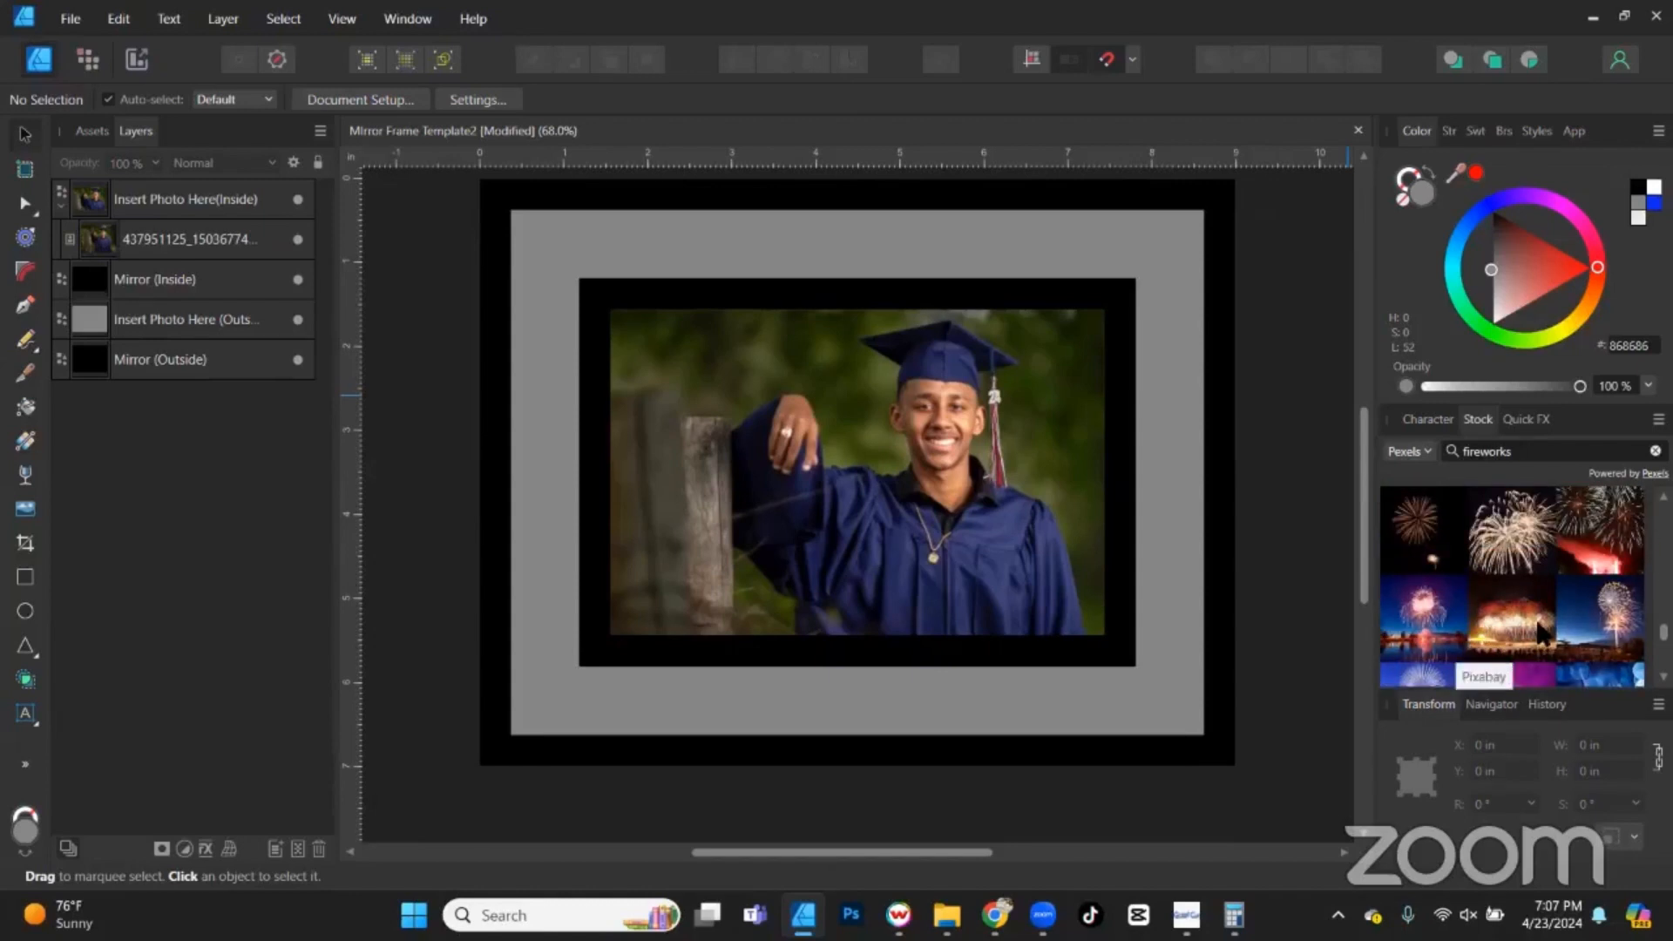
pyautogui.scroll(4, 1539, 633)
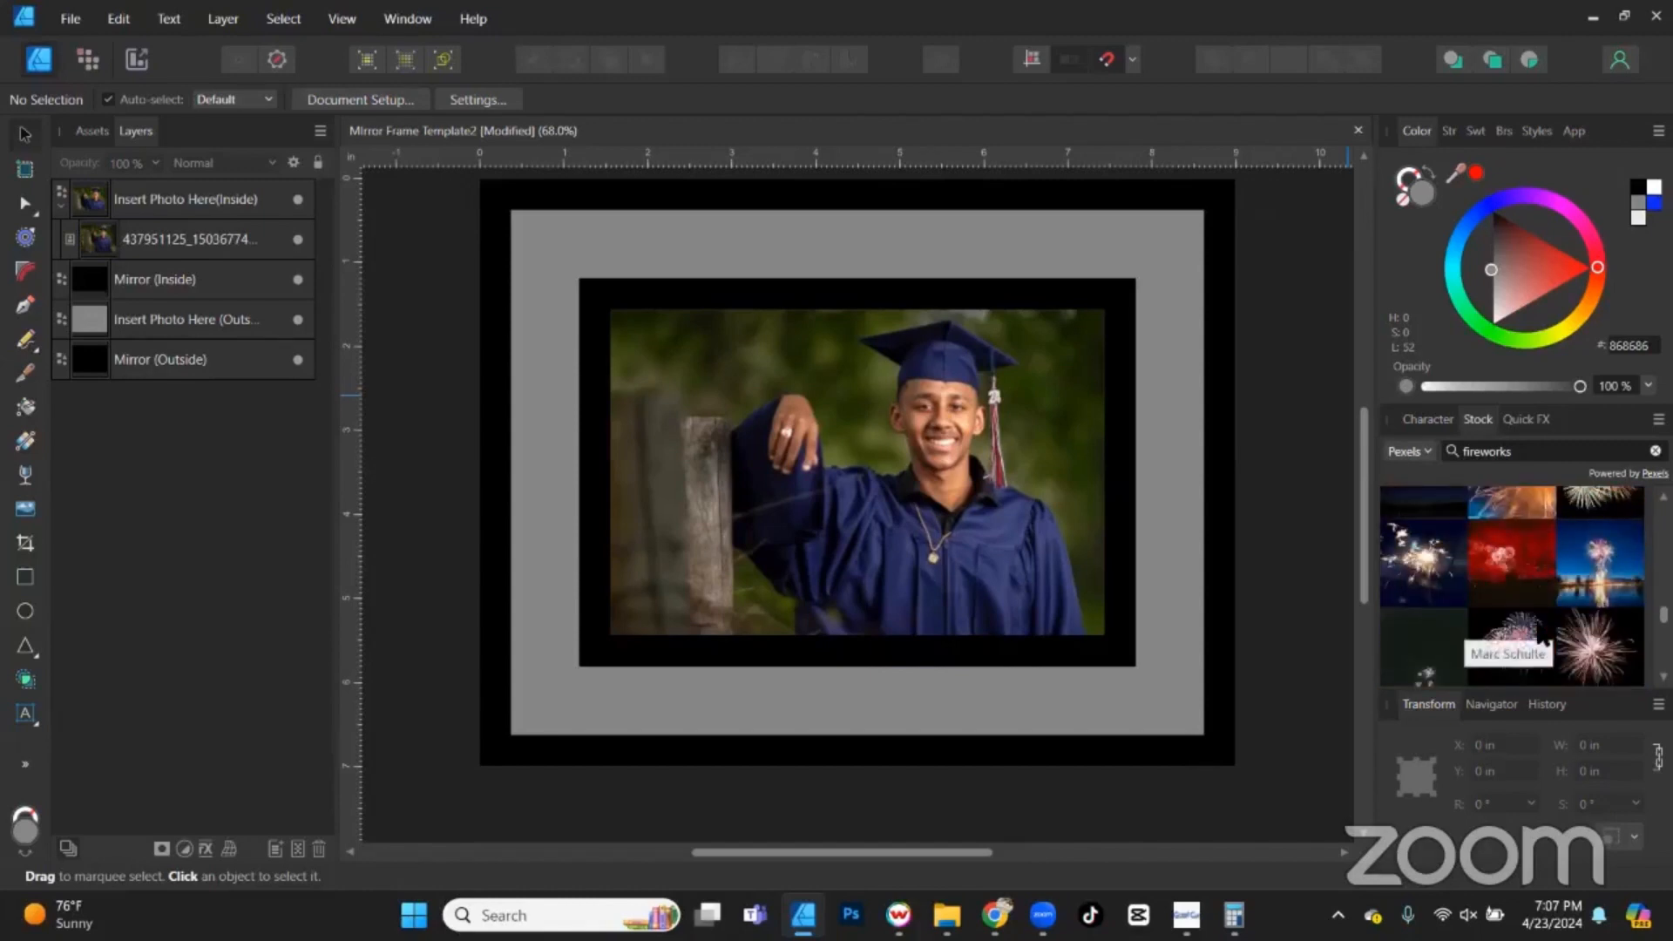
pyautogui.moveTo(1501, 568); pyautogui.dragTo(994, 532)
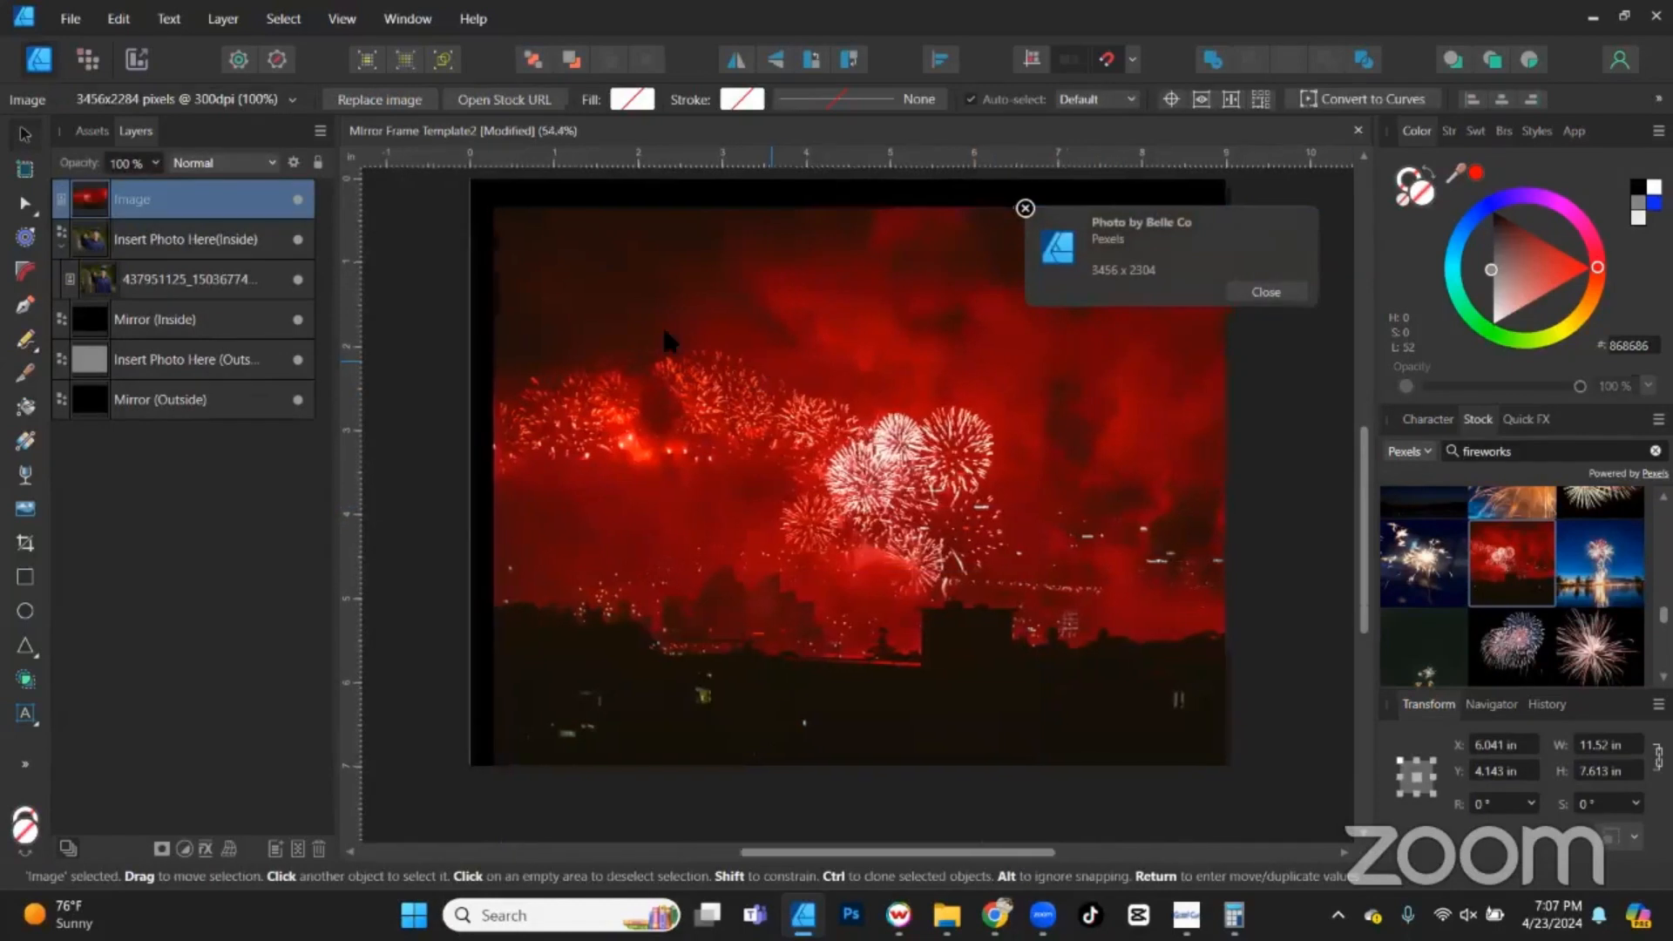
# Centre the fireworks image horizontally over the frame and clip it inside the Insert Photo Here (Outside) layer.
pyautogui.hotkey('ctrl', '-')
pyautogui.moveTo(921, 512); pyautogui.dragTo(820, 444)
pyautogui.moveTo(168, 199); pyautogui.dragTo(144, 361)
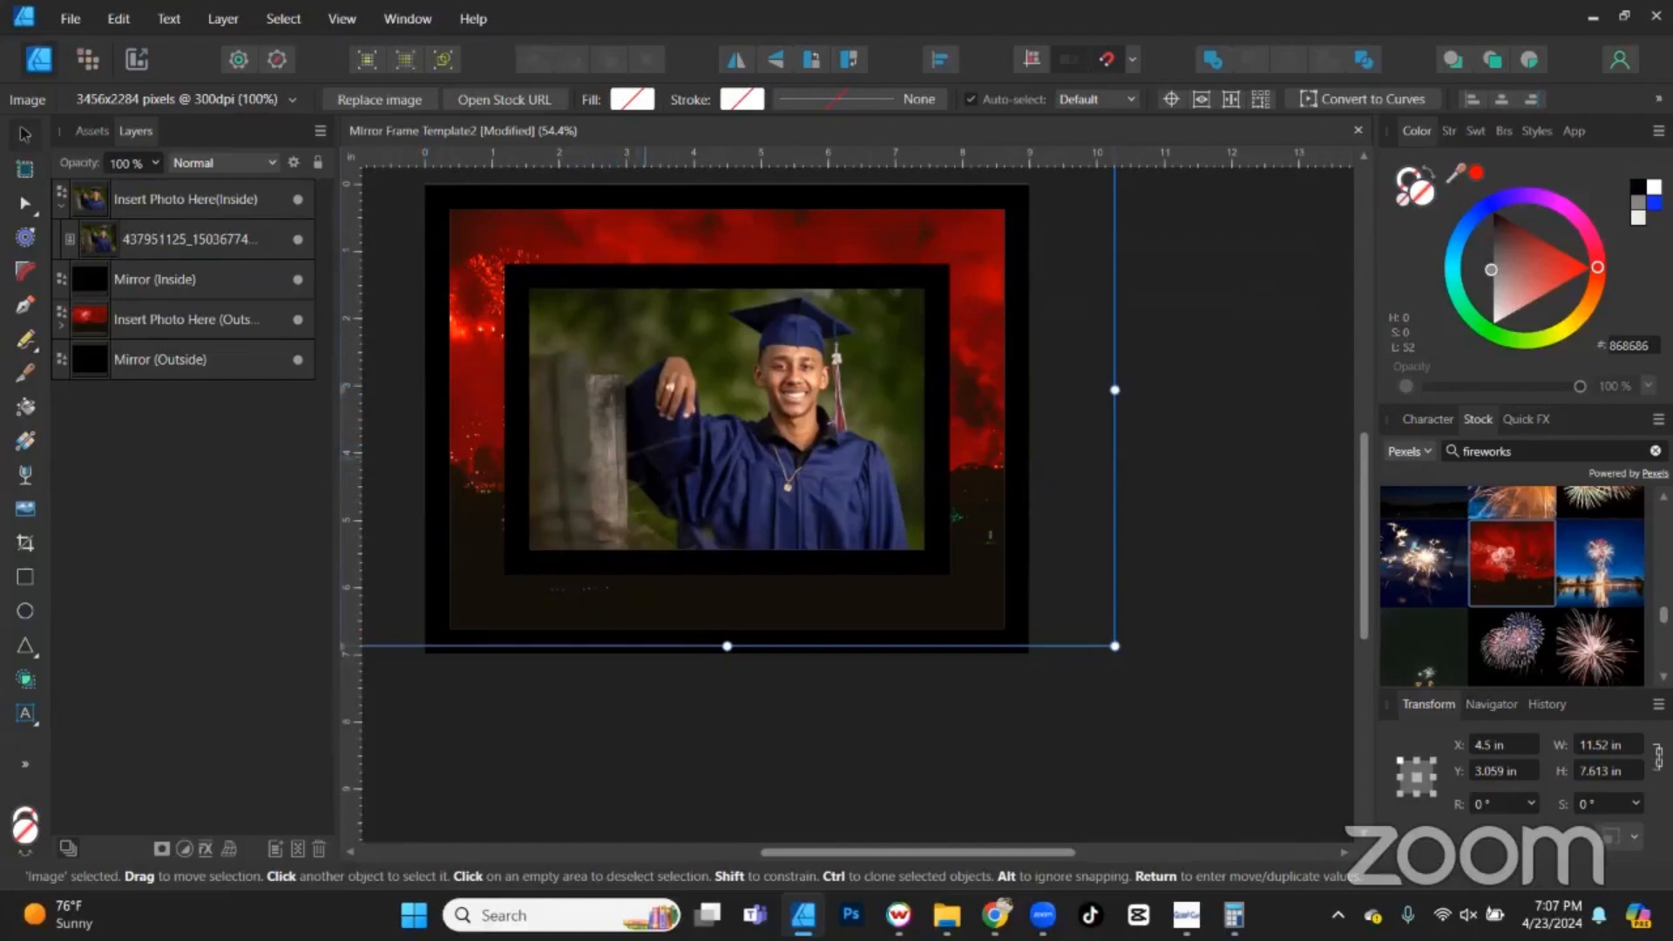
# Sample the dark blue of the graduation gown (3D4377) and apply it as the fireworks image's fill, then deselect.
pyautogui.moveTo(1455, 173); pyautogui.dragTo(849, 464)
pyautogui.click(1472, 165)
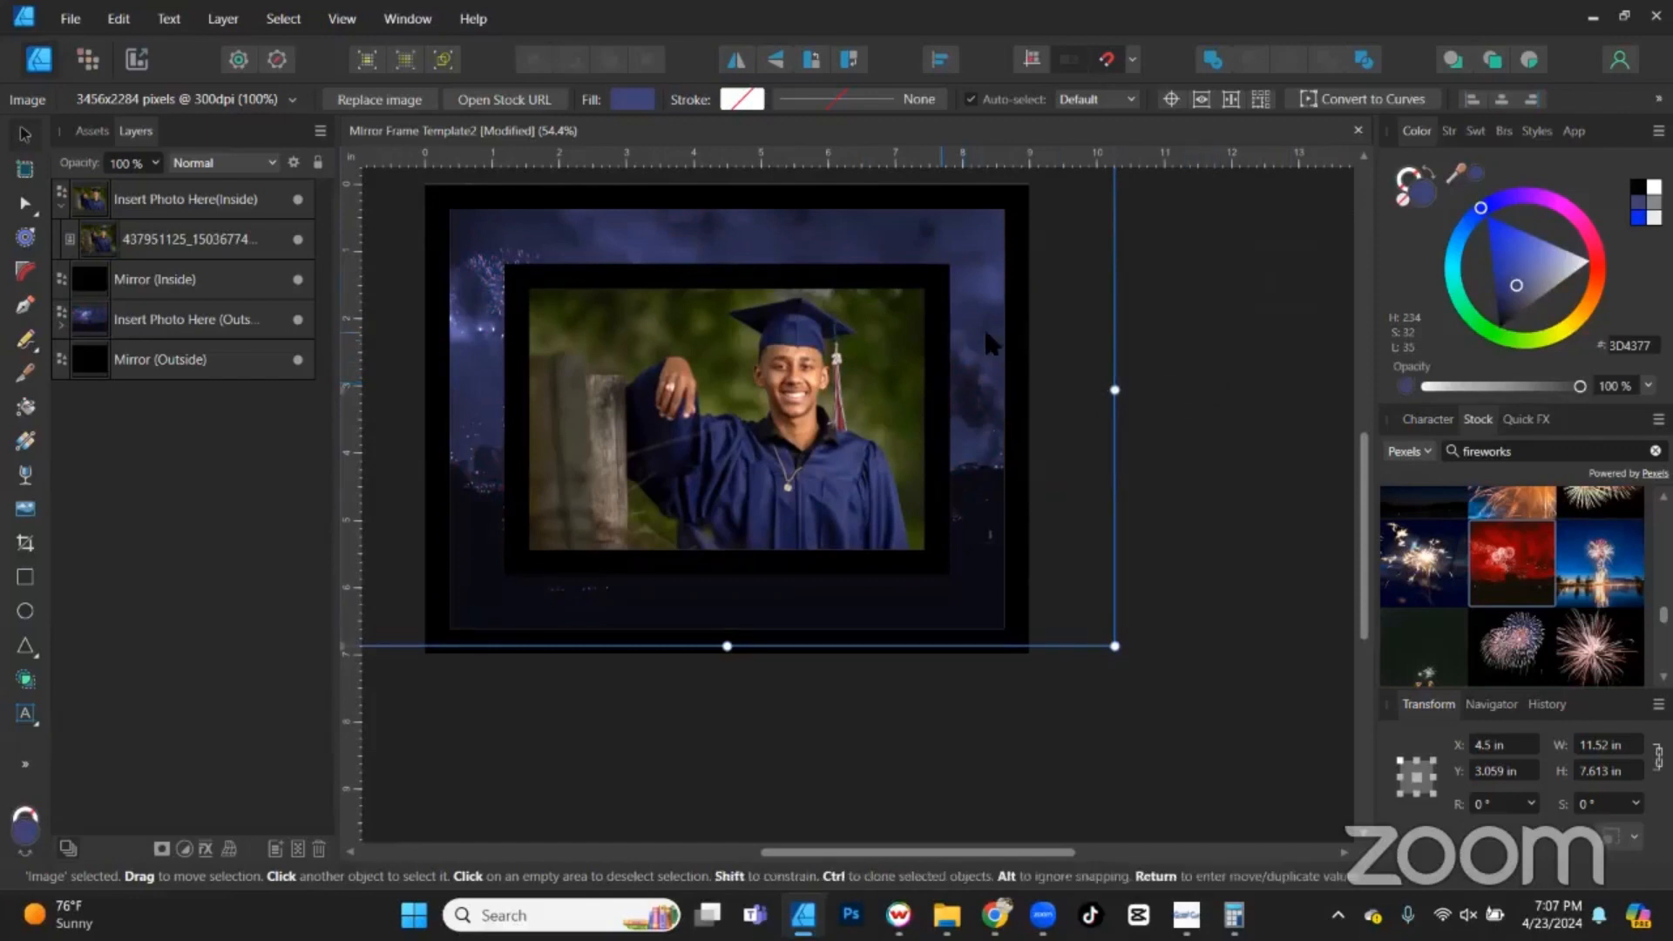
pyautogui.moveTo(998, 383); pyautogui.dragTo(1001, 384)
pyautogui.click(1142, 425)
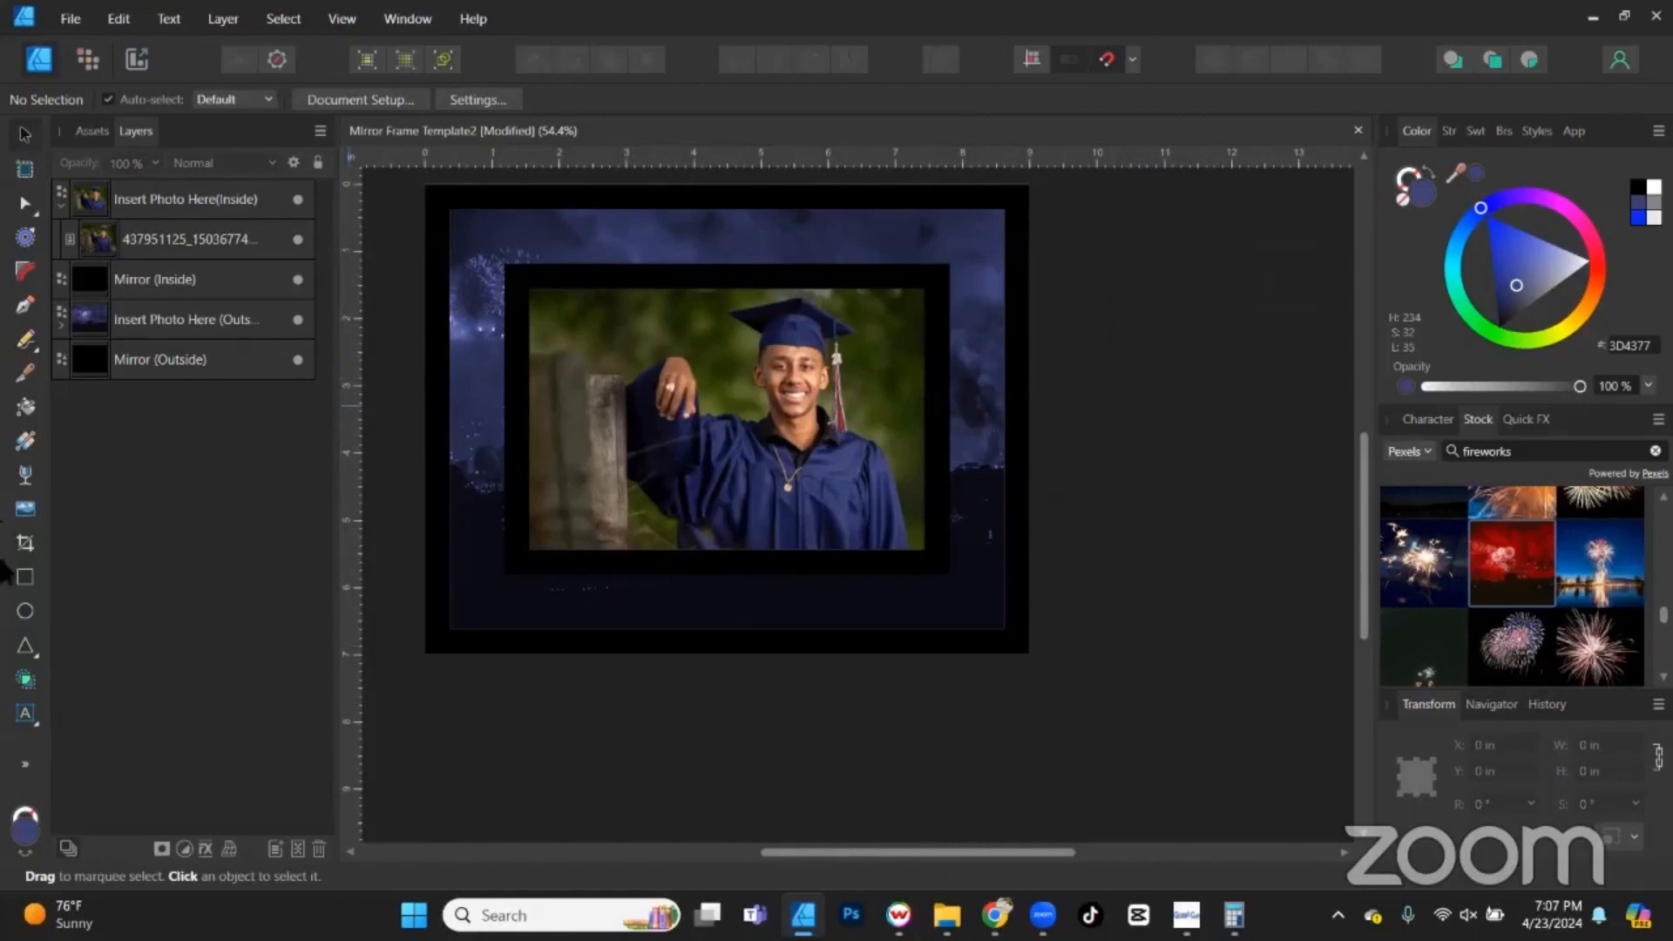
# Add the graduate's first name in capitals as white art text above the inner frame, enlarged to about 4.29 in wide.
pyautogui.click(26, 713)
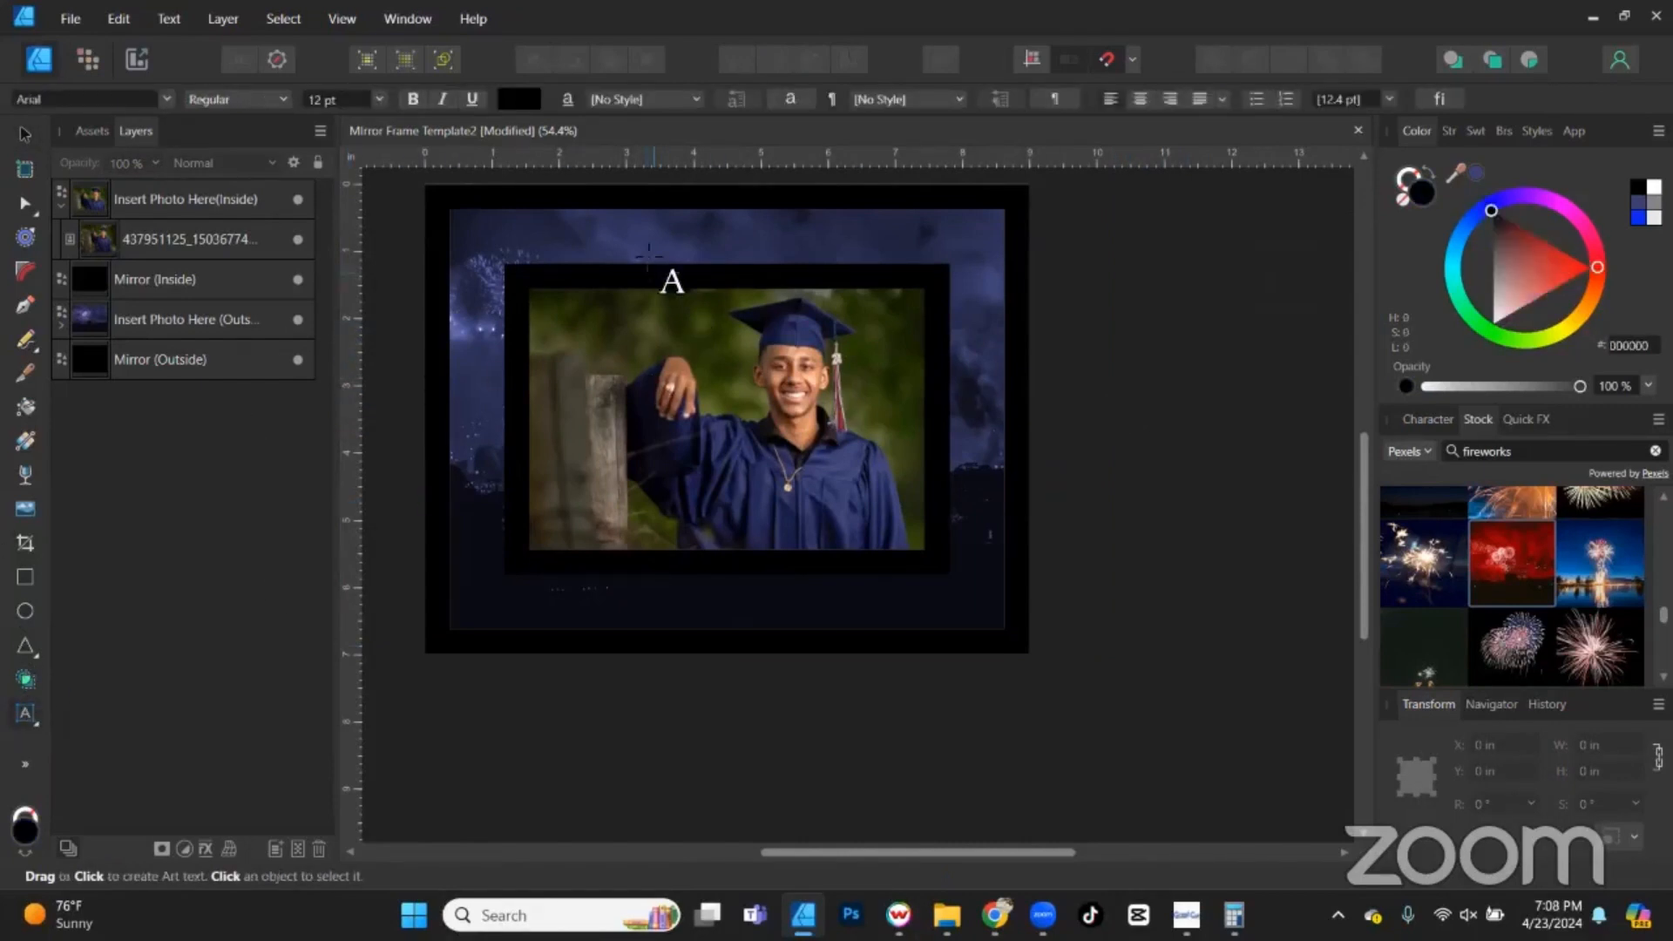
pyautogui.click(588, 222)
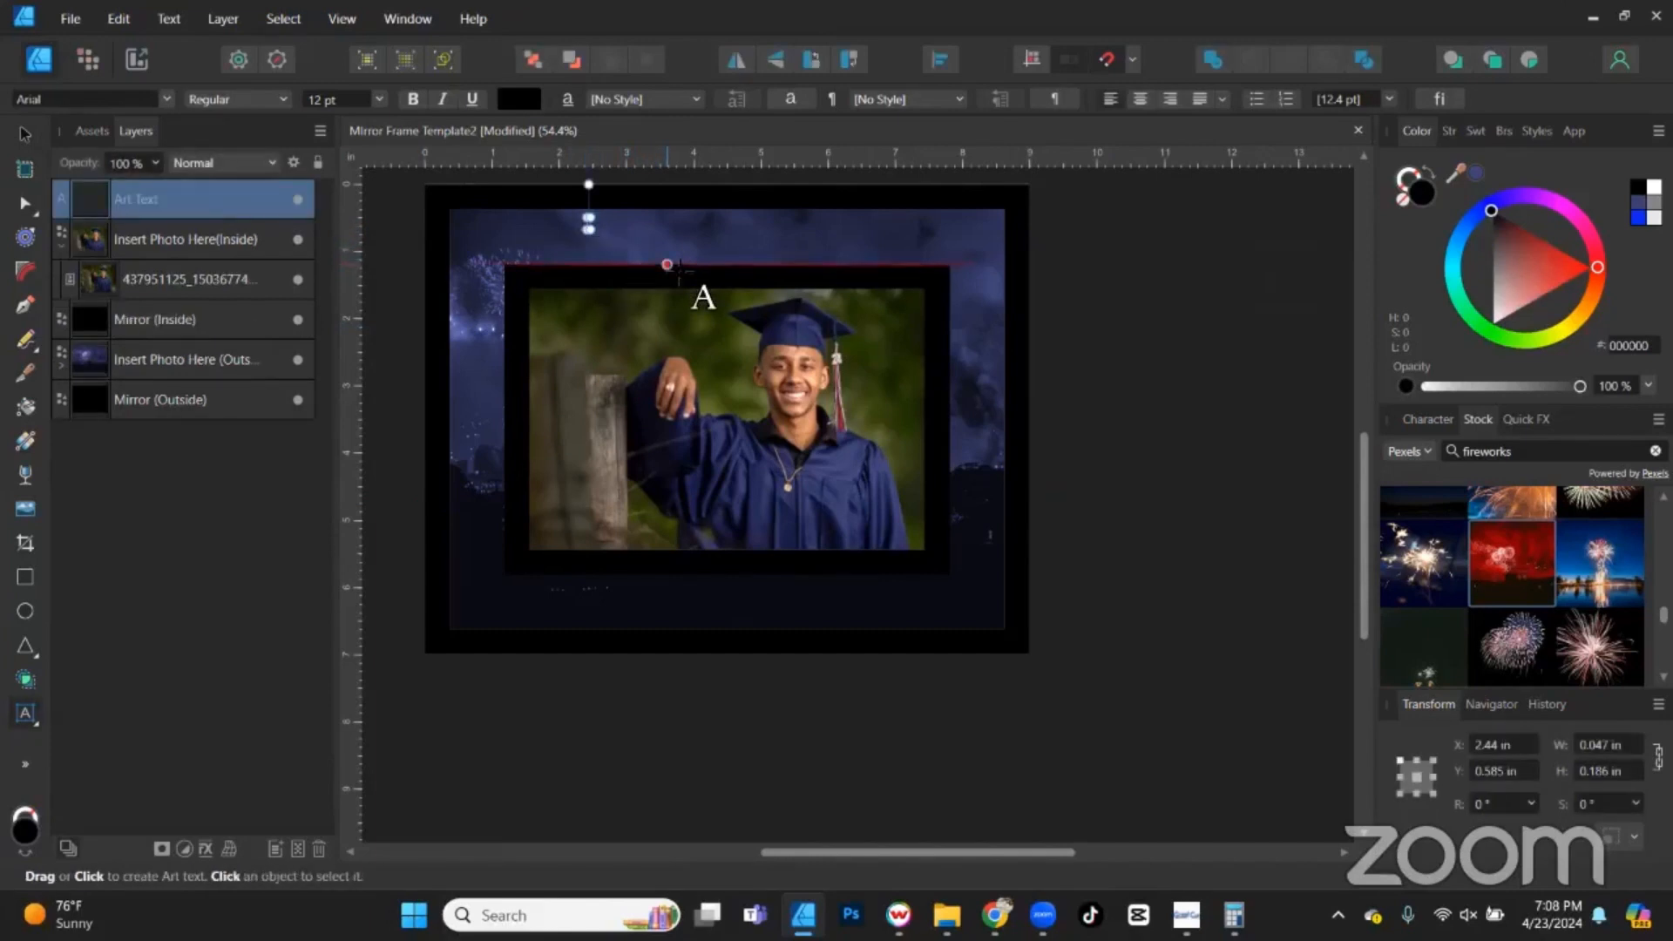
pyautogui.write('LAWRE')
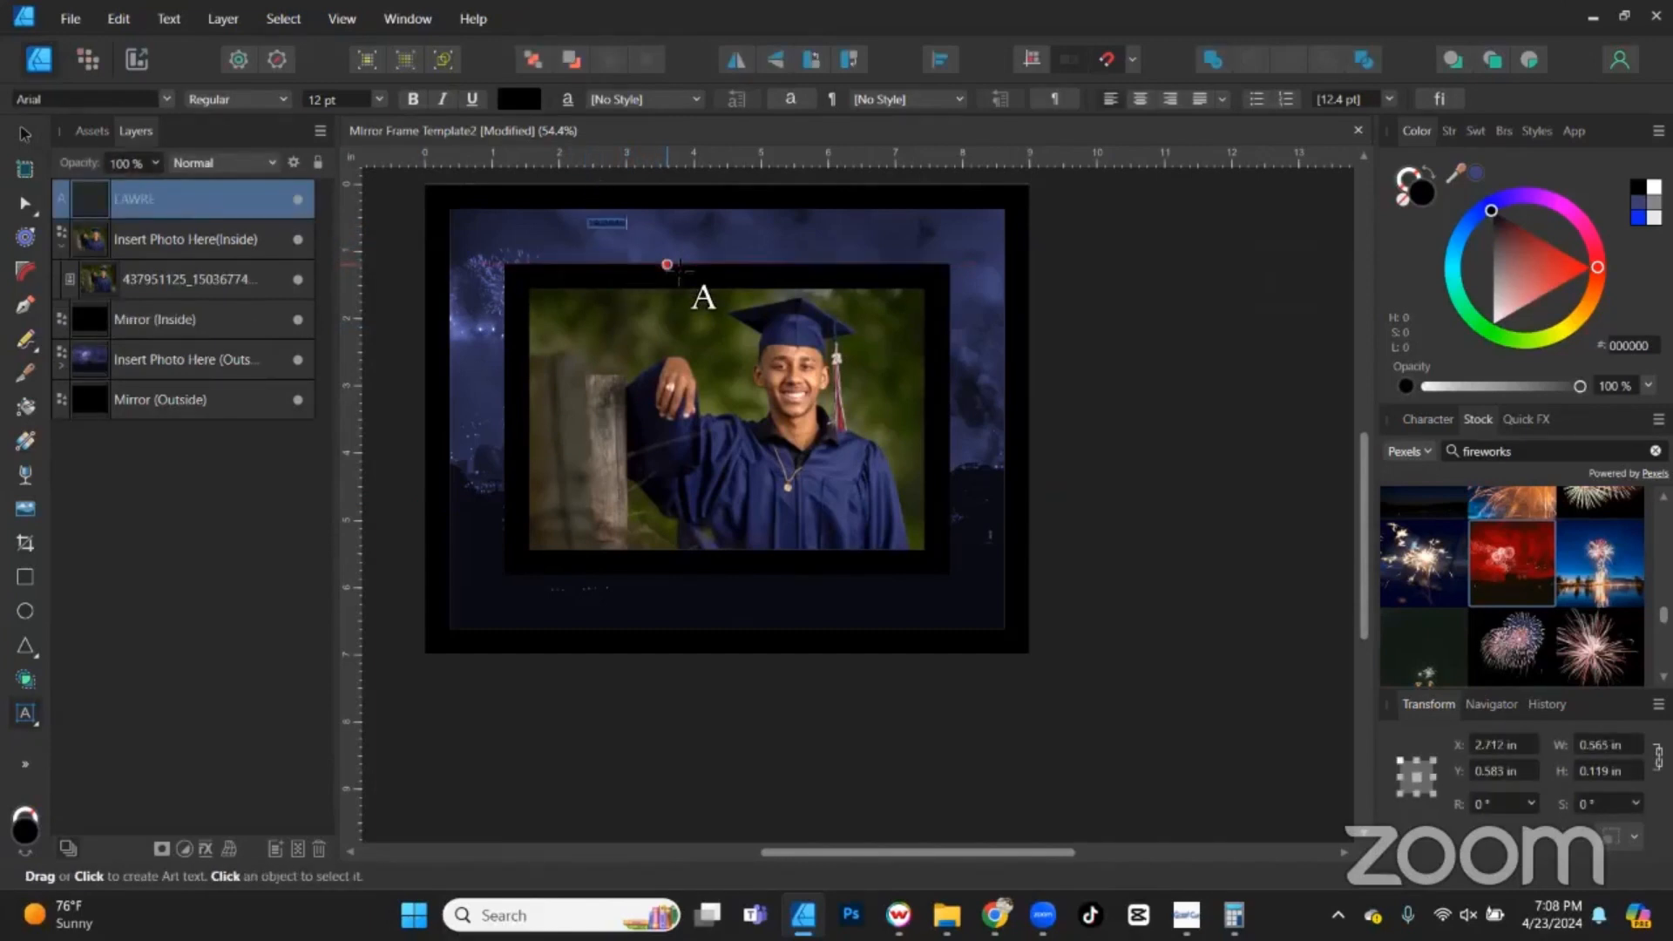
pyautogui.write('NCE')
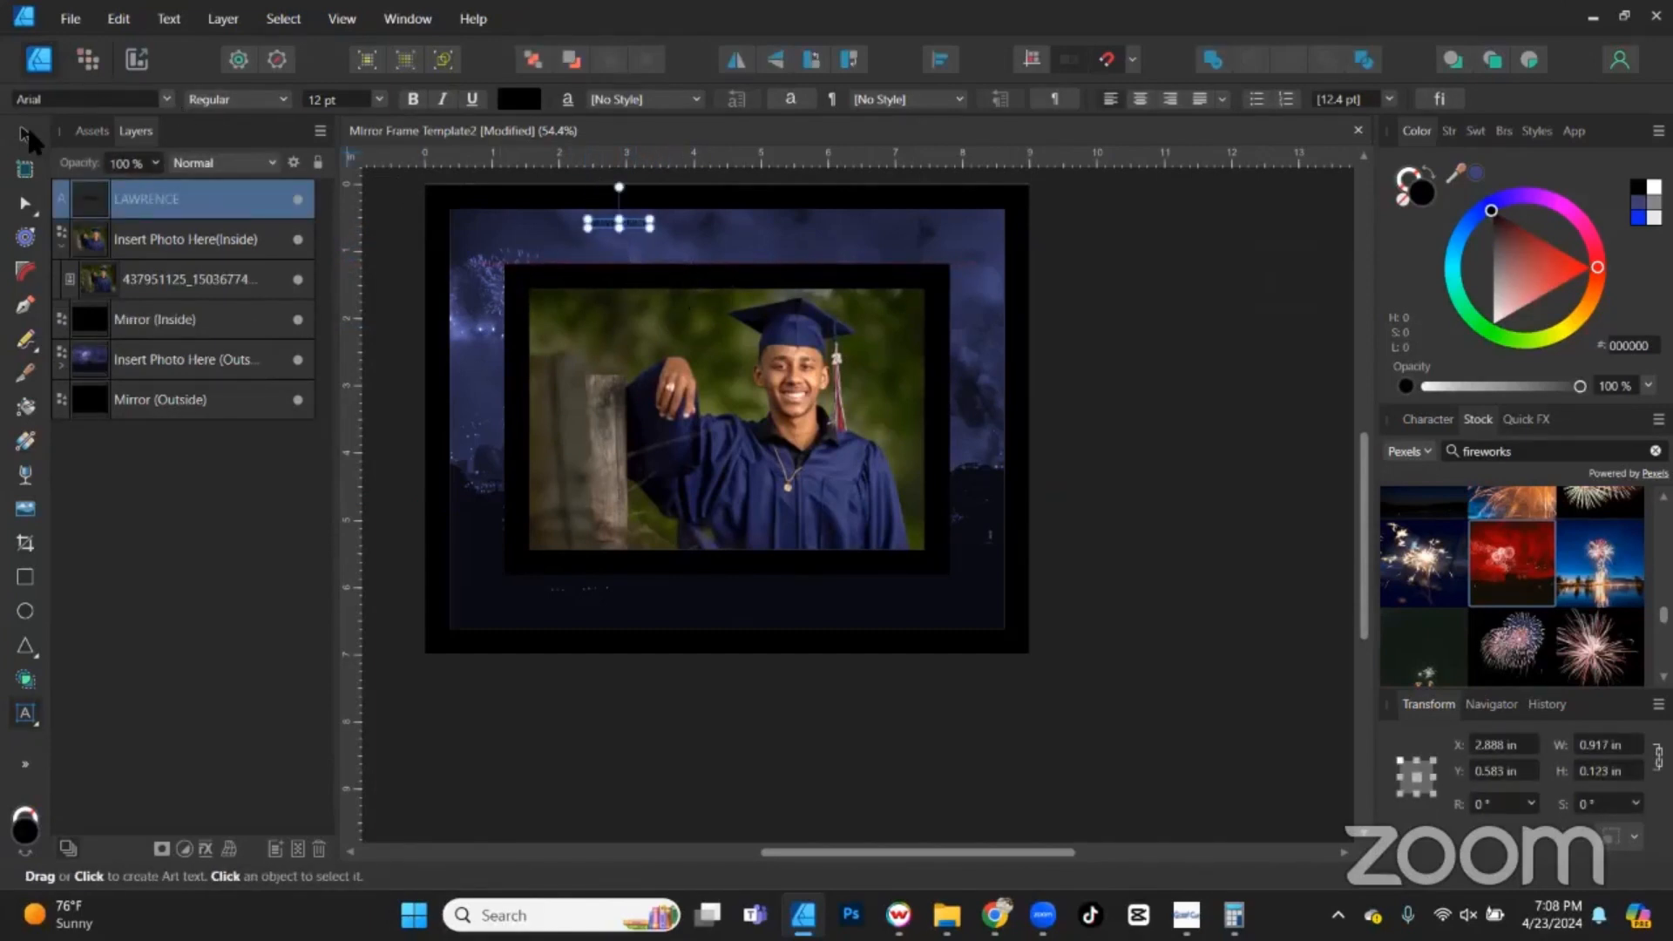
pyautogui.press('Escape')
pyautogui.click(1493, 320)
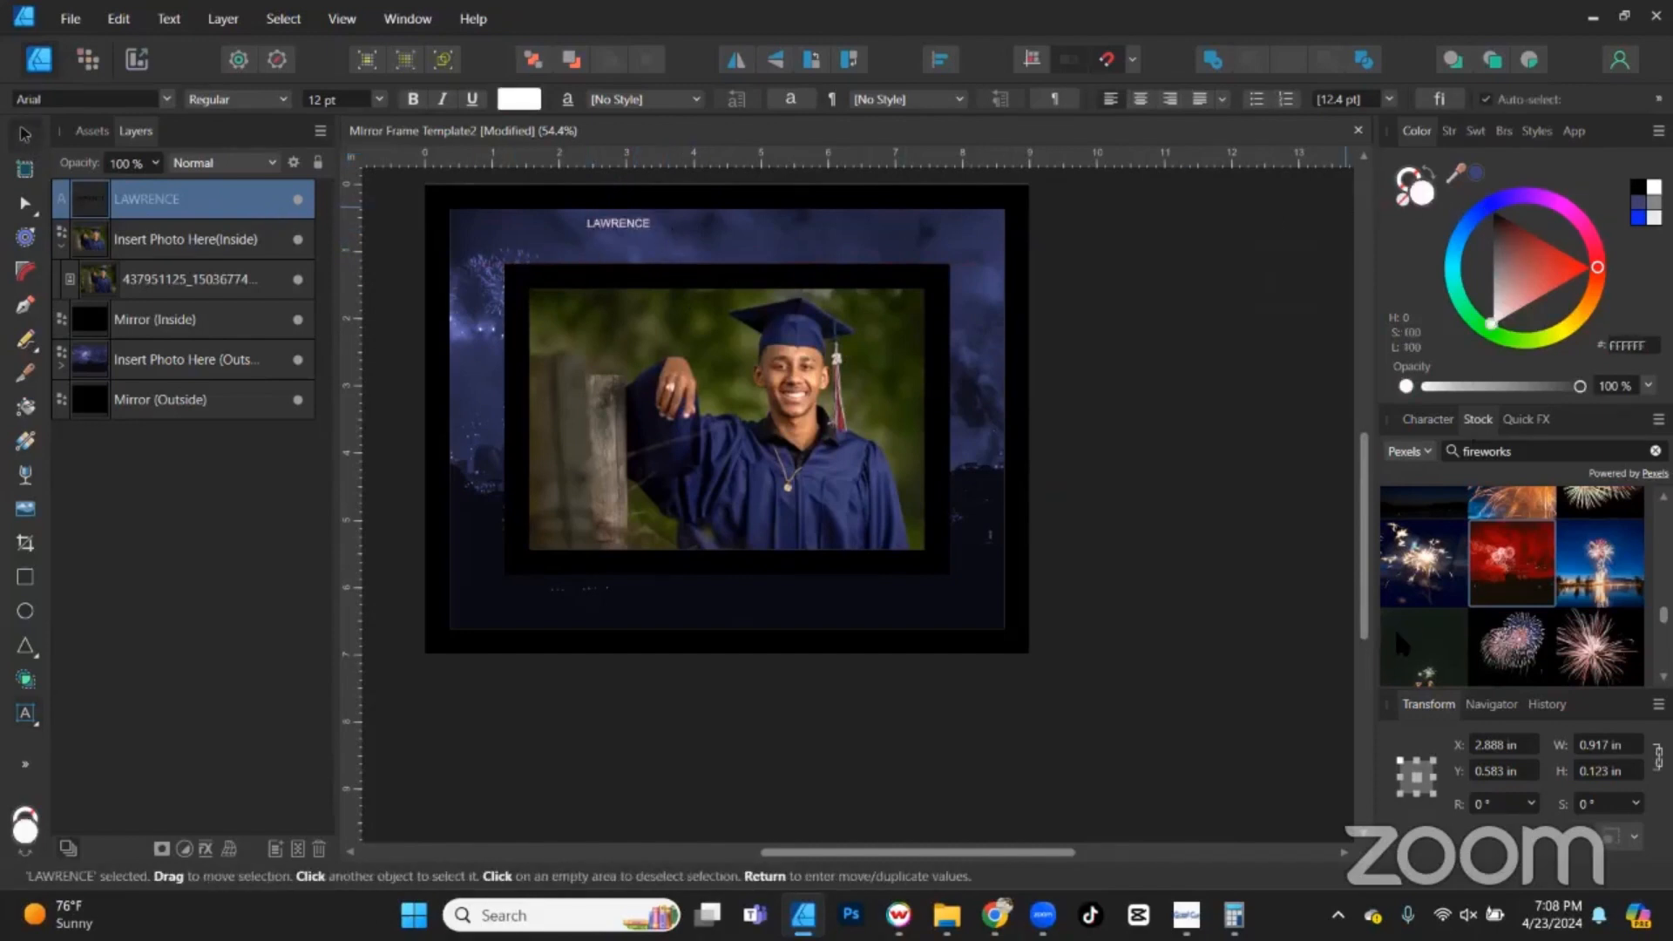
pyautogui.moveTo(649, 229); pyautogui.dragTo(874, 307)
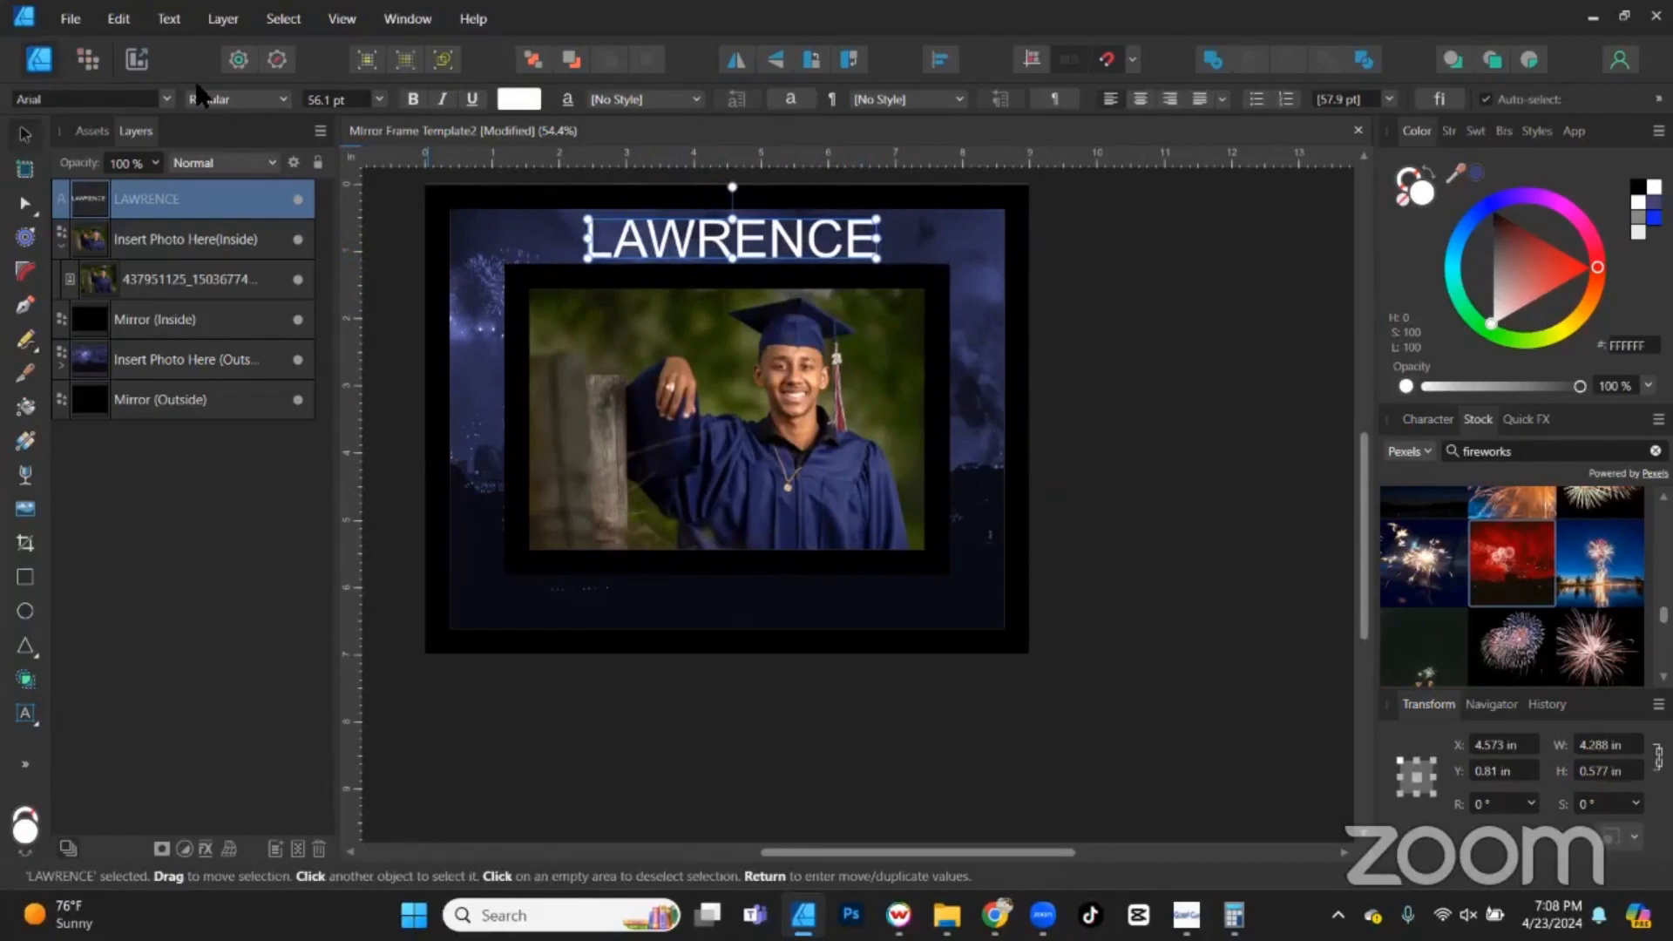
# Preview fonts on the name text and set it in Broadway.
pyautogui.click(165, 99)
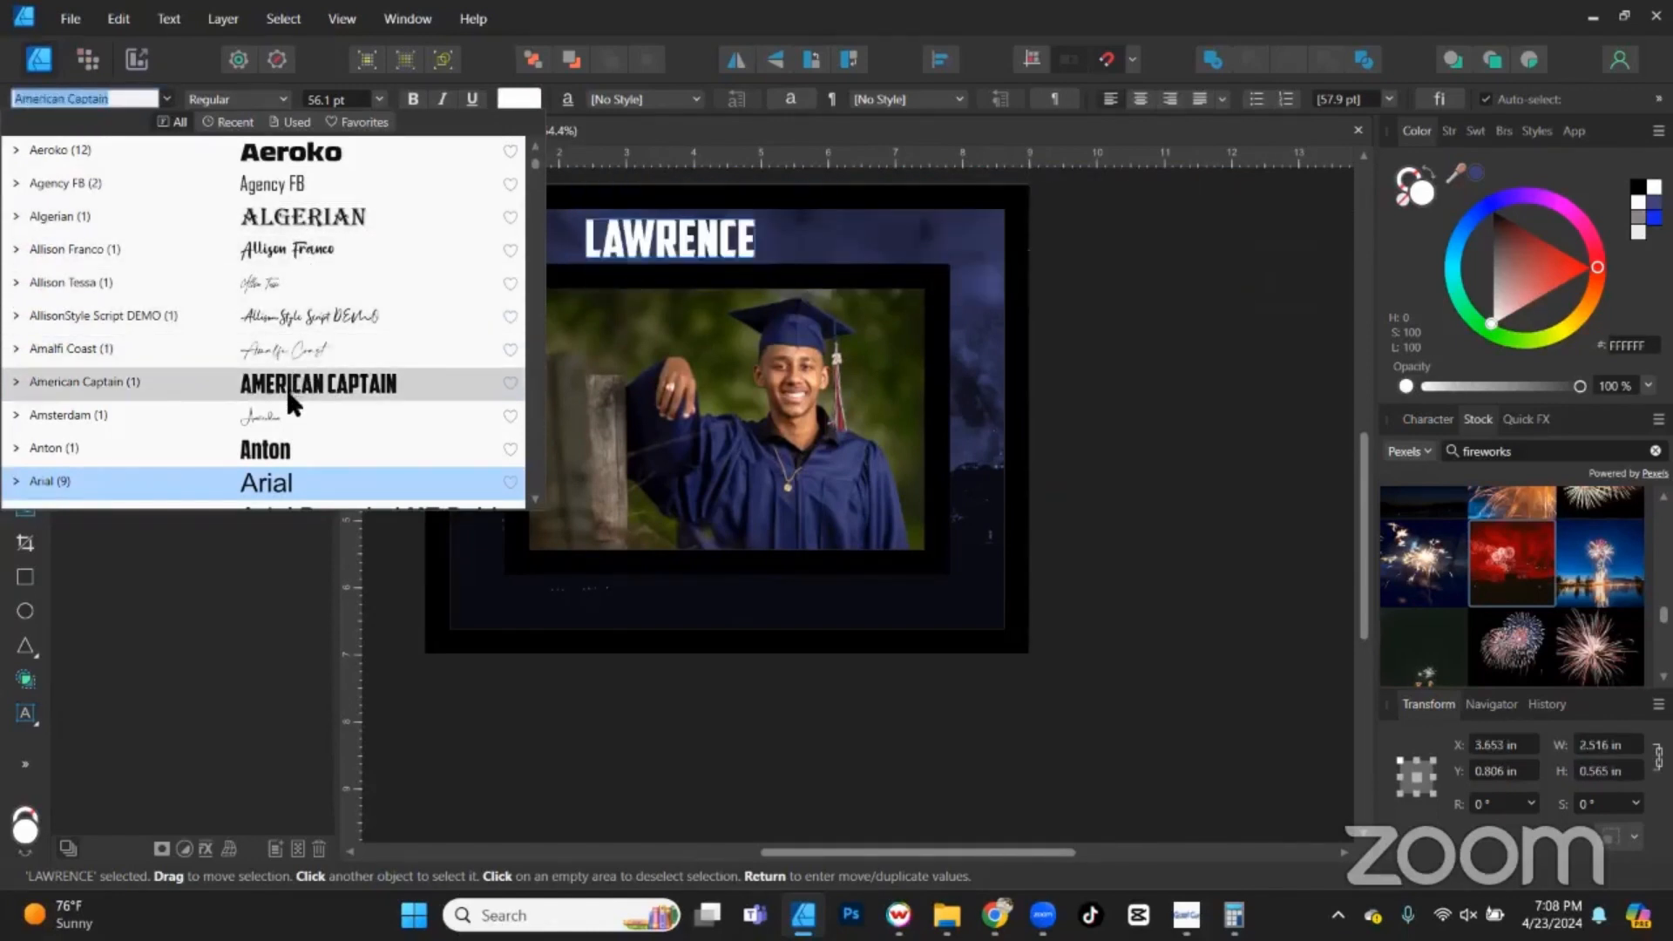
pyautogui.scroll(-2, 288, 384)
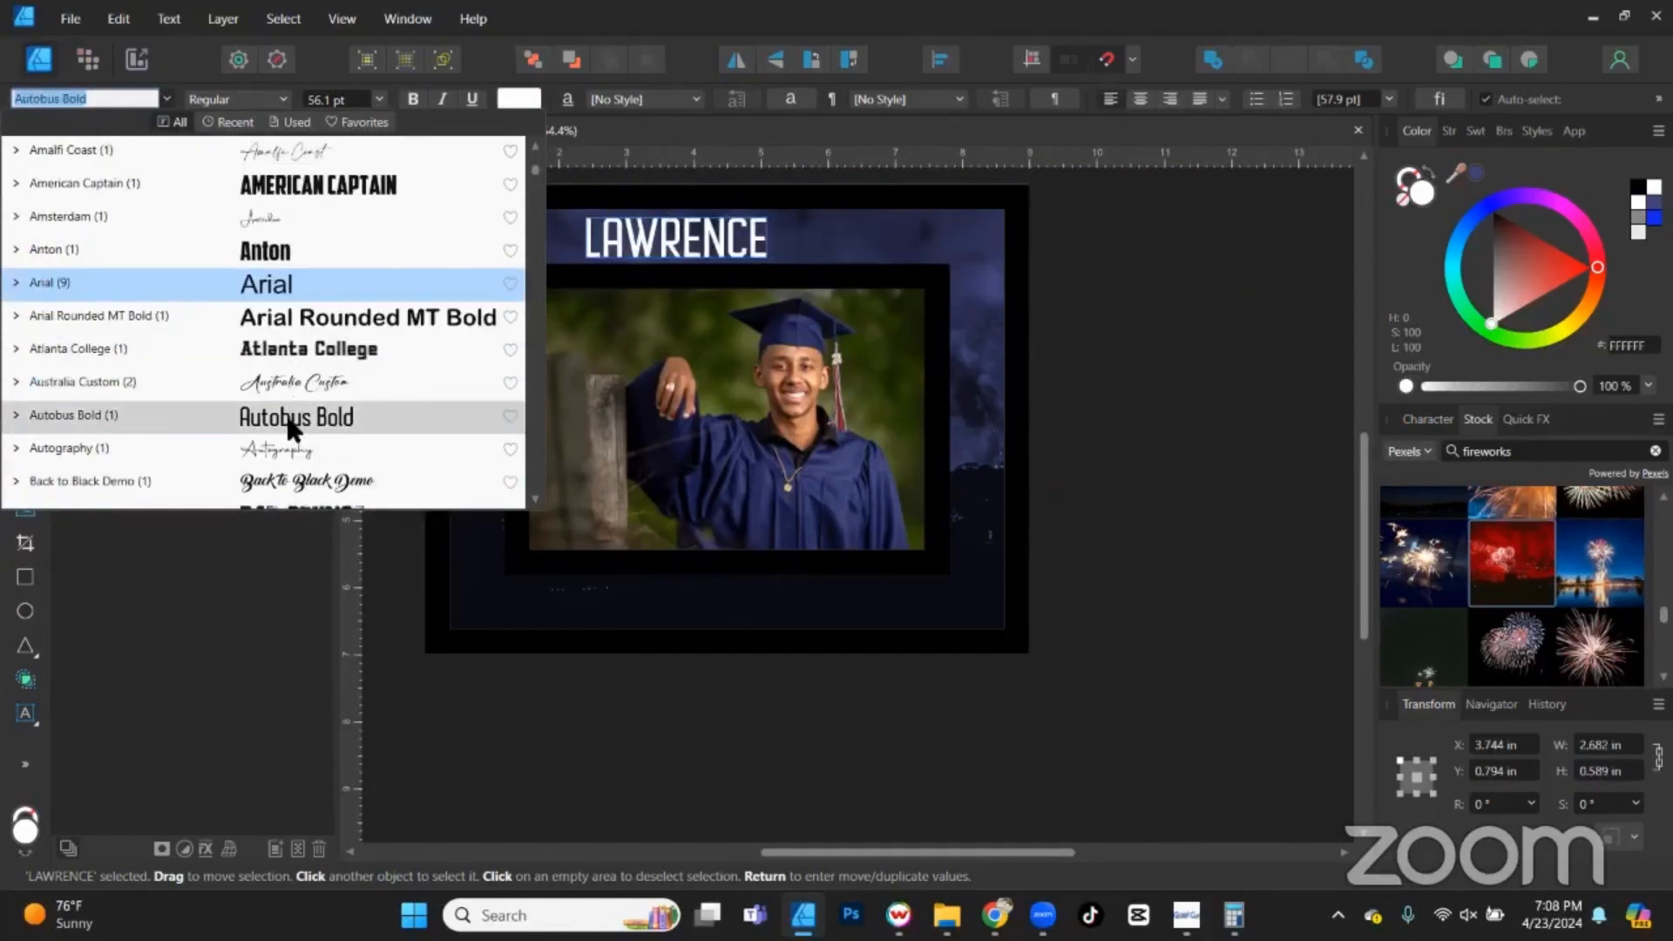
pyautogui.scroll(-1, 291, 427)
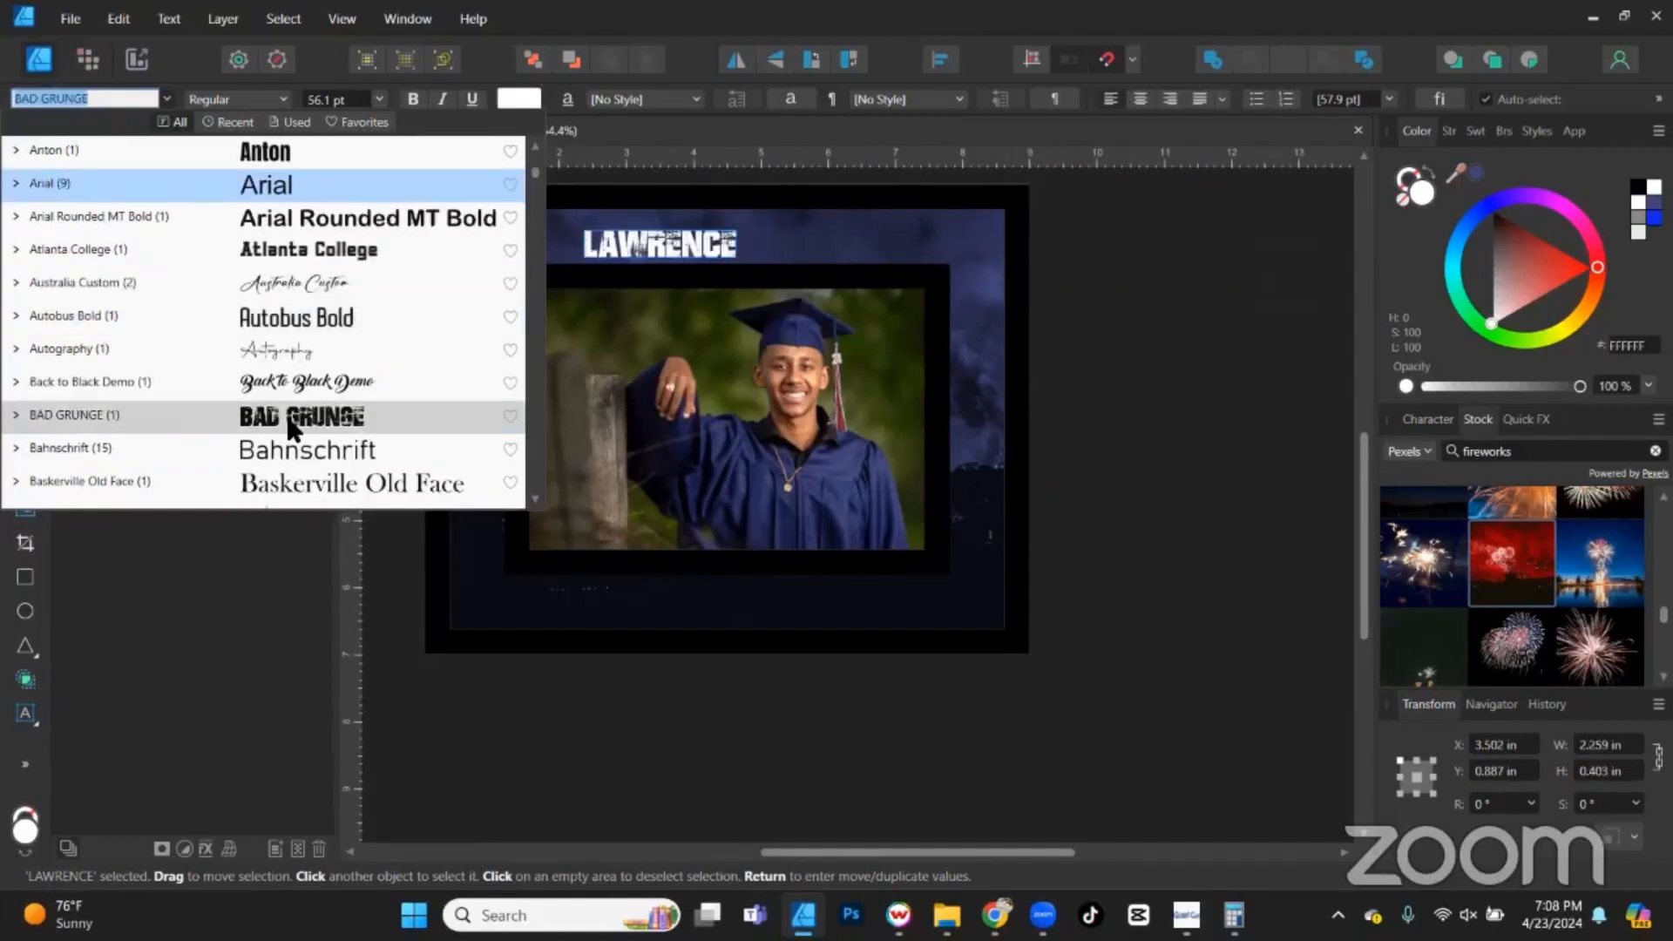
pyautogui.scroll(-2, 286, 415)
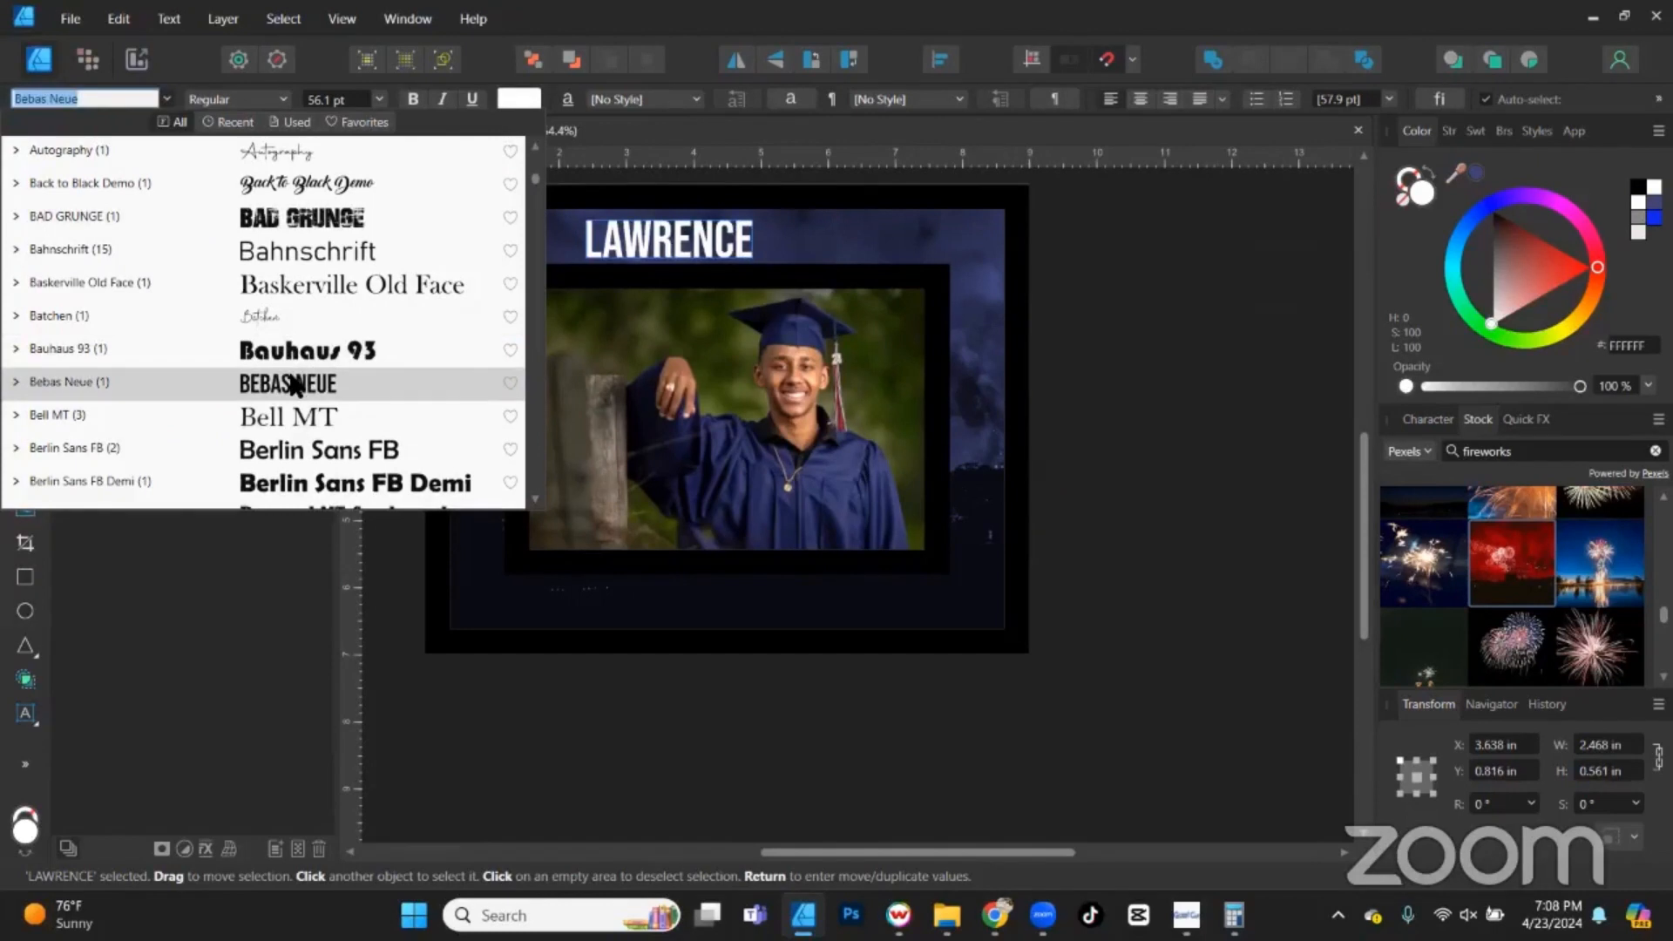
pyautogui.scroll(-2, 292, 388)
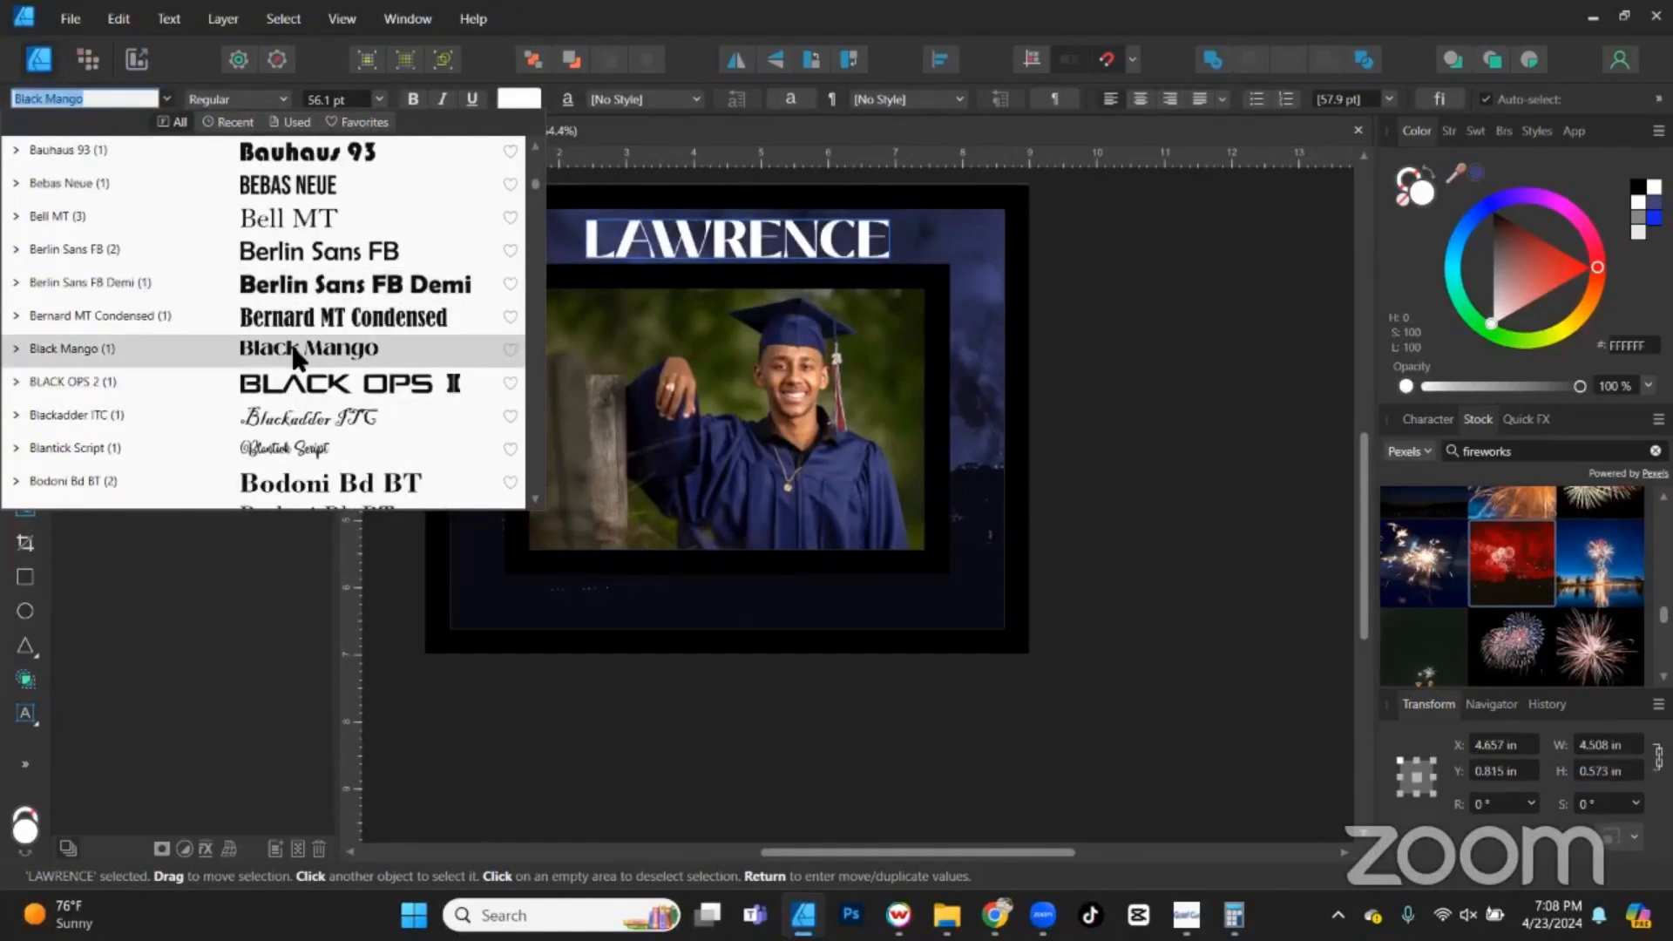
pyautogui.scroll(-4, 293, 348)
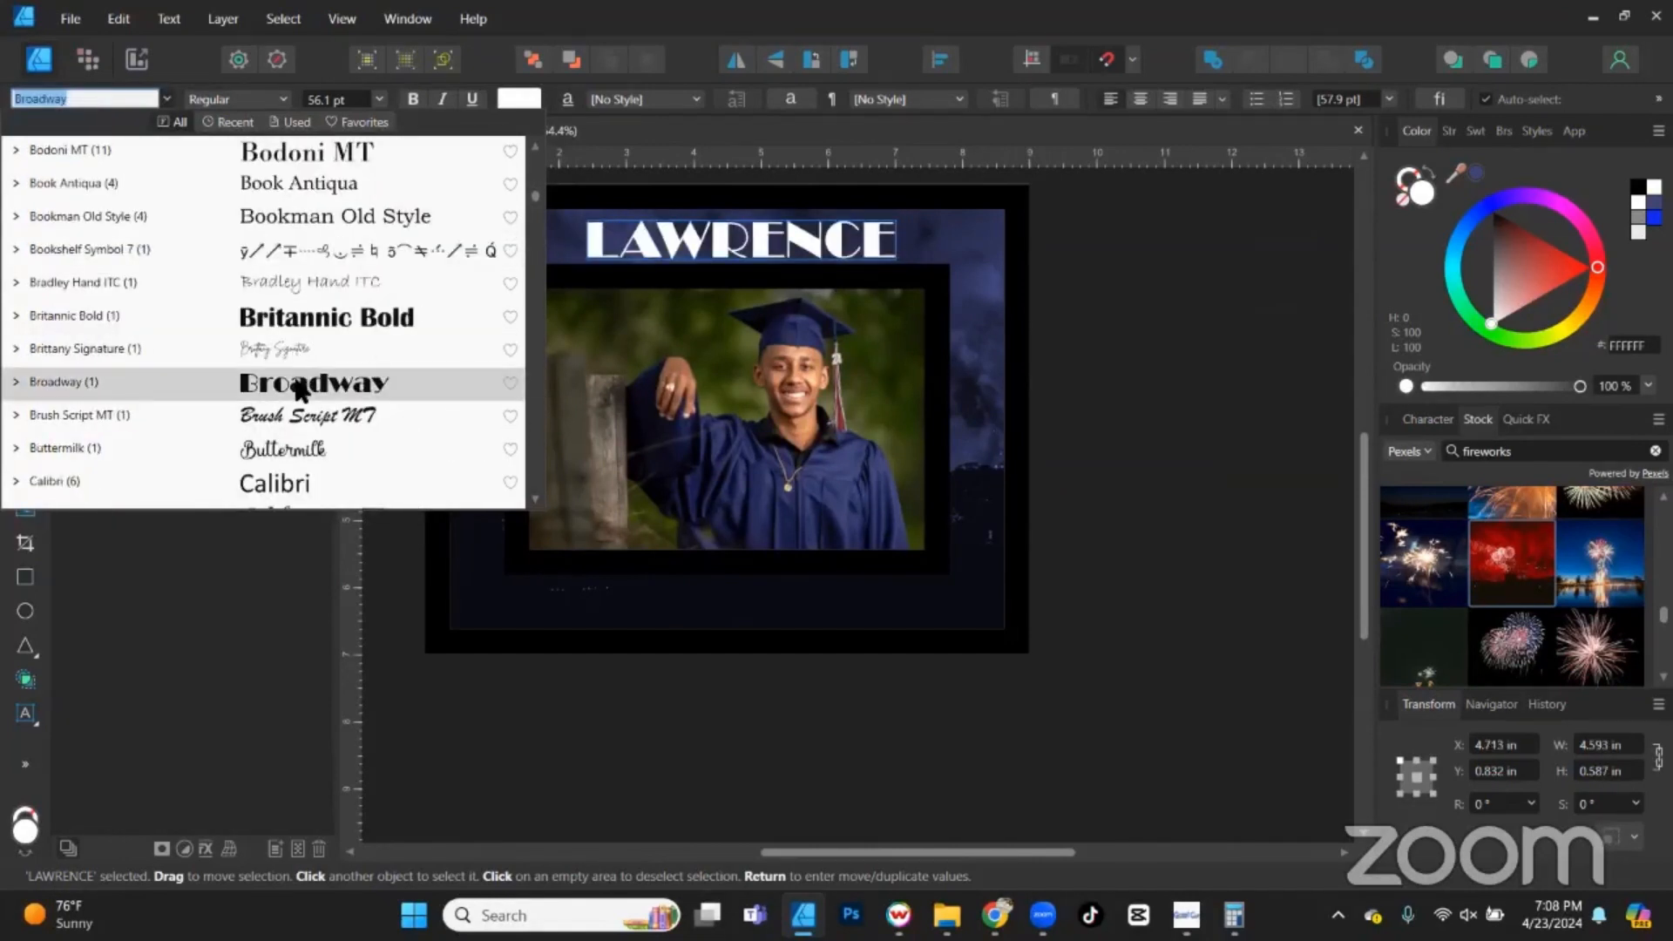
pyautogui.click(300, 383)
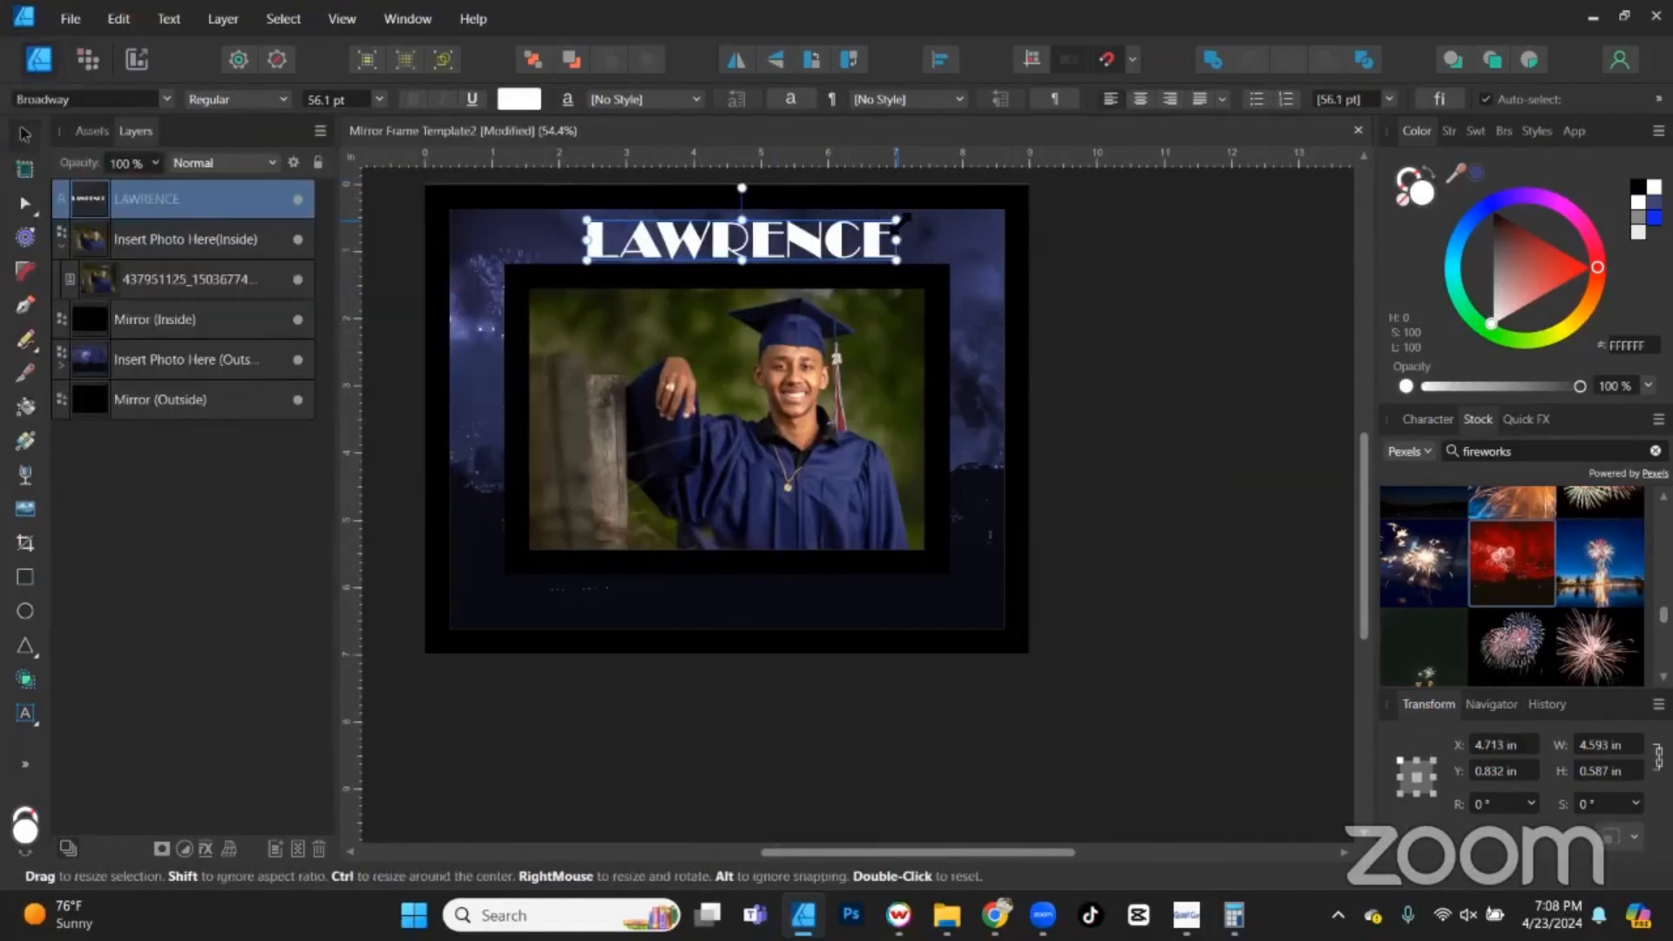
# Enlarge the name text to about 5.02 in wide and centre it horizontally in the band above the inner frame.
pyautogui.moveTo(909, 220); pyautogui.dragTo(927, 216)
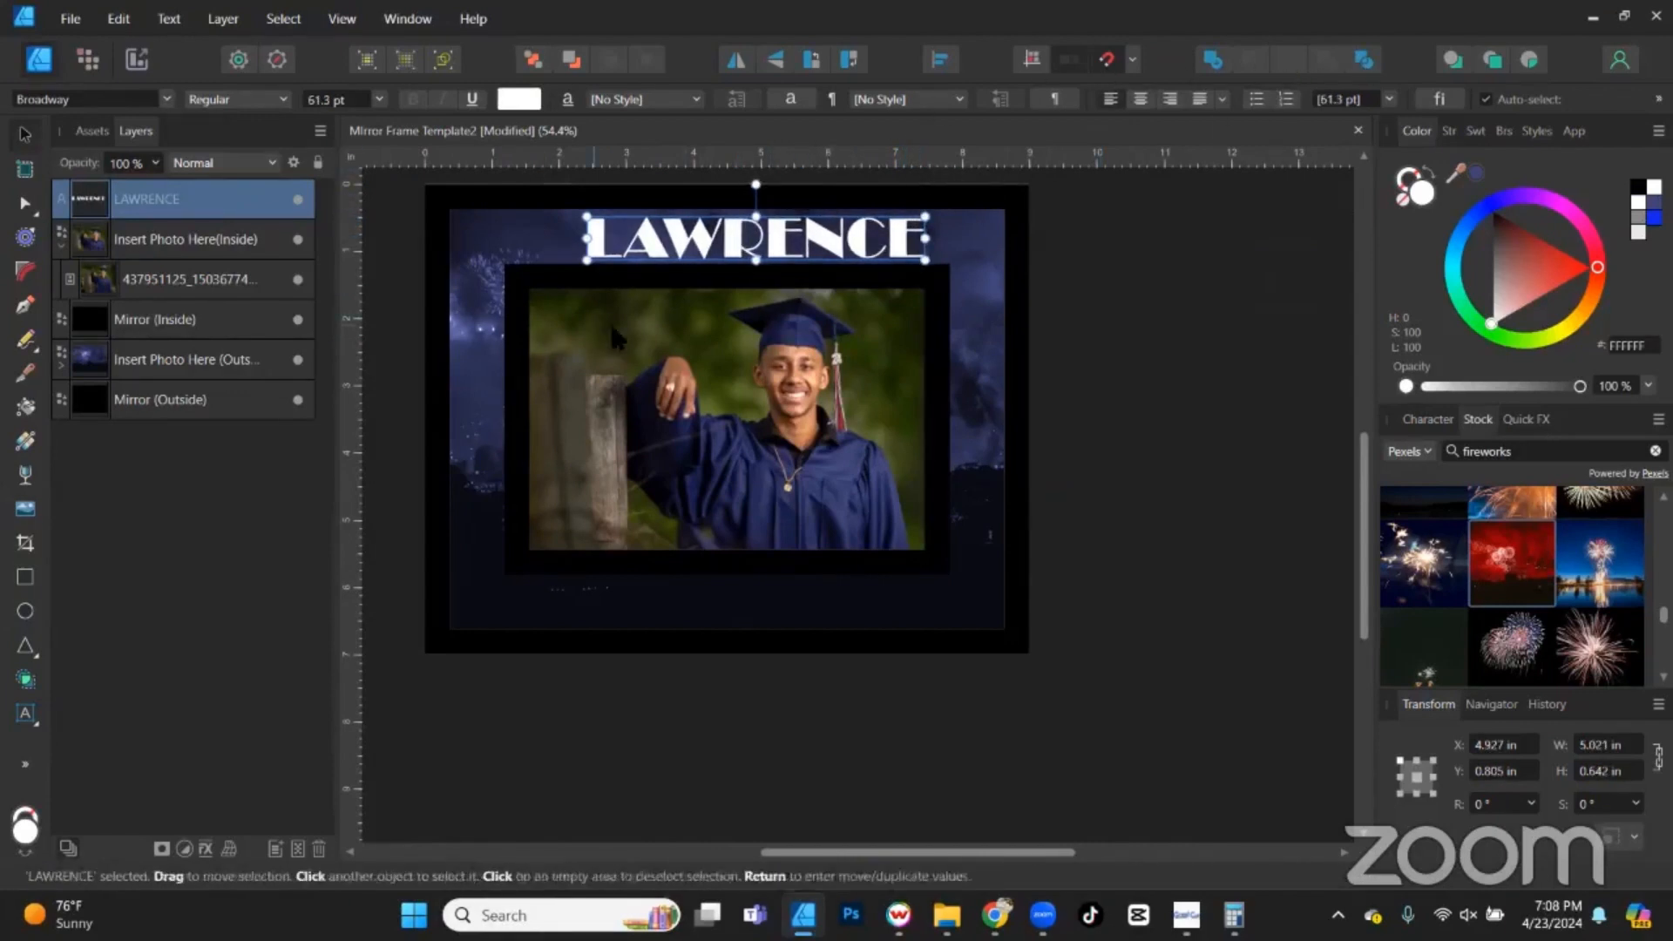
pyautogui.scroll(2, 728, 233)
pyautogui.scroll(2, 728, 234)
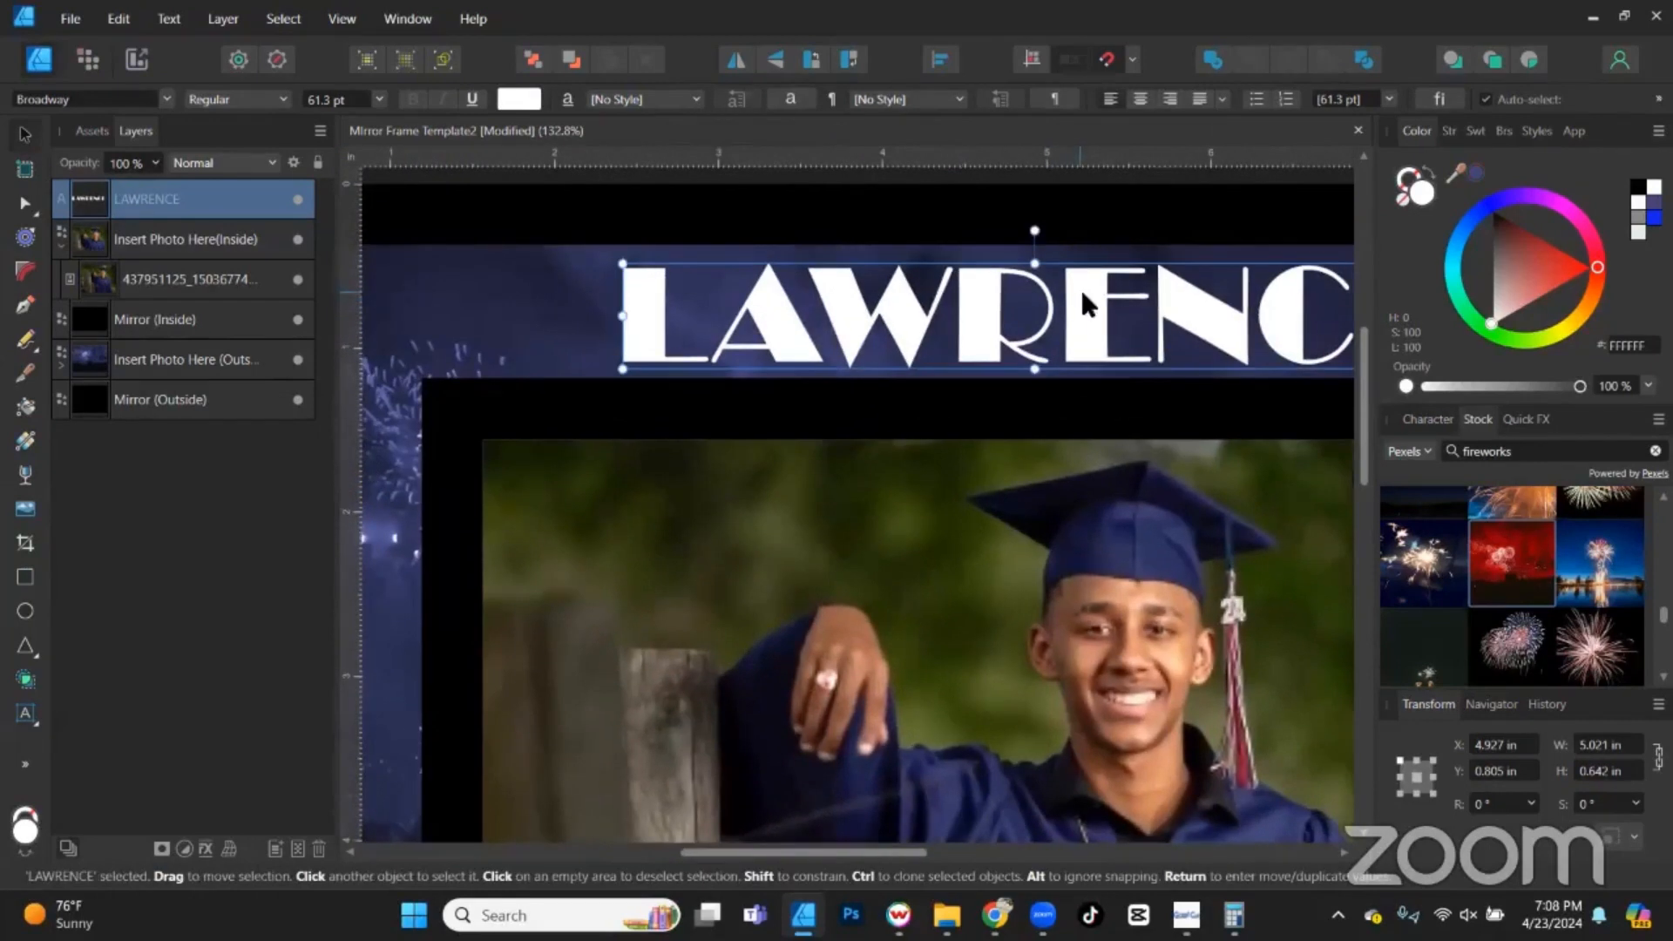
pyautogui.moveTo(1082, 291); pyautogui.dragTo(1014, 290)
pyautogui.scroll(-3, 863, 292)
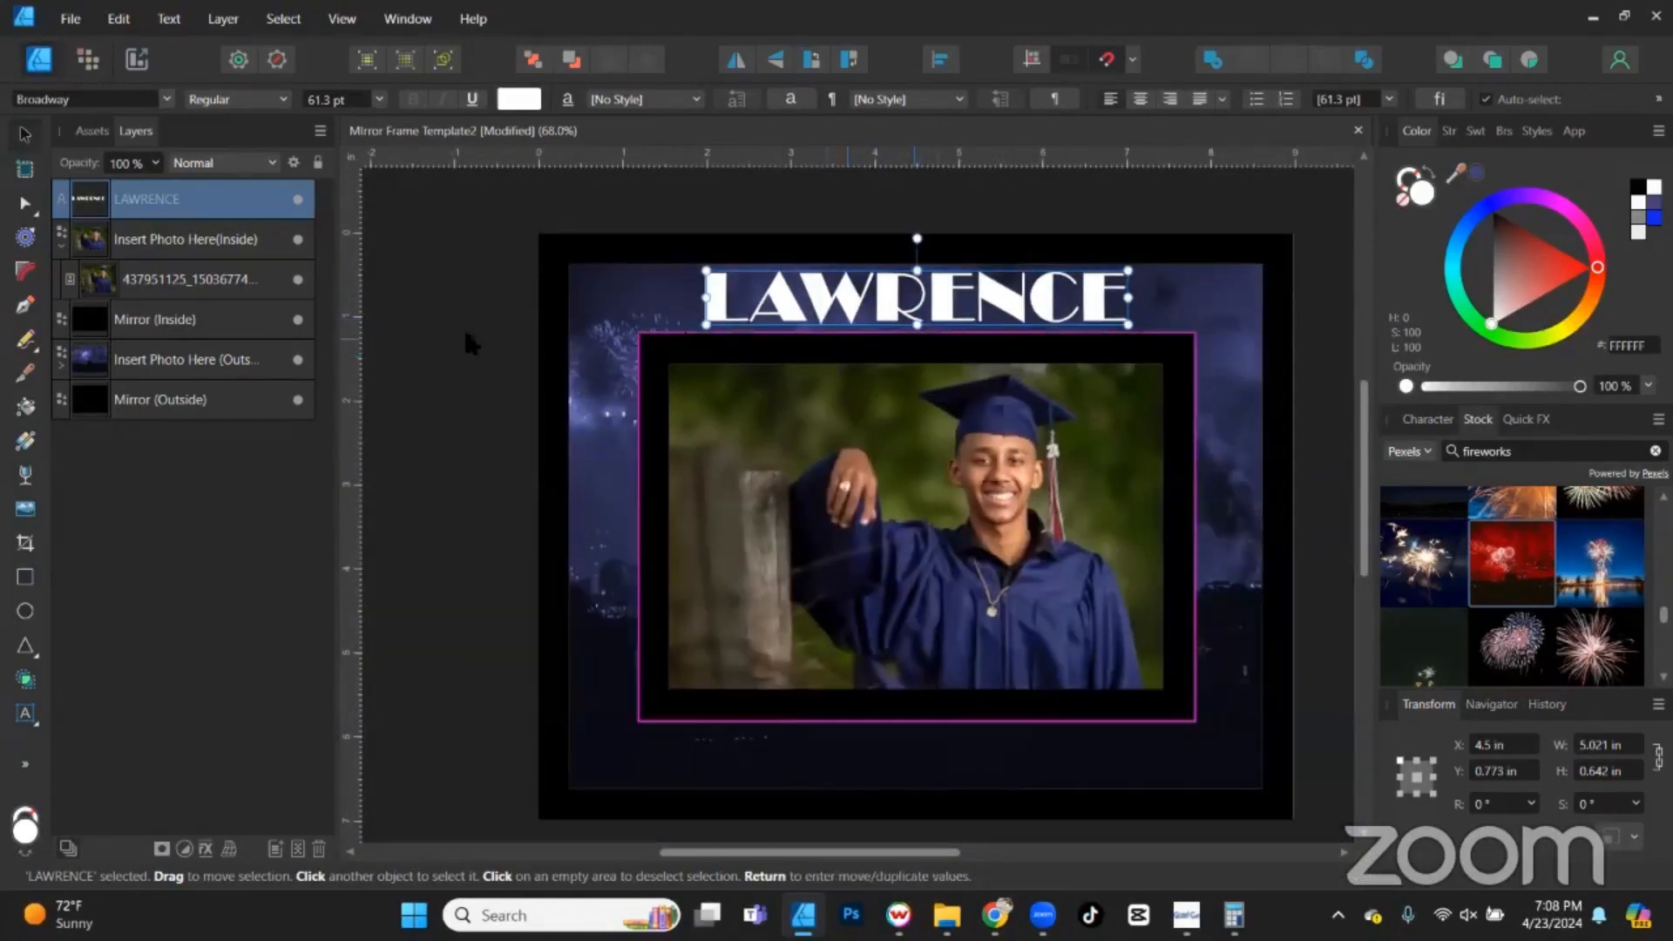
# Apply a Bevel / Emboss layer effect of type Outer to the name text and increase its radius.
pyautogui.click(207, 848)
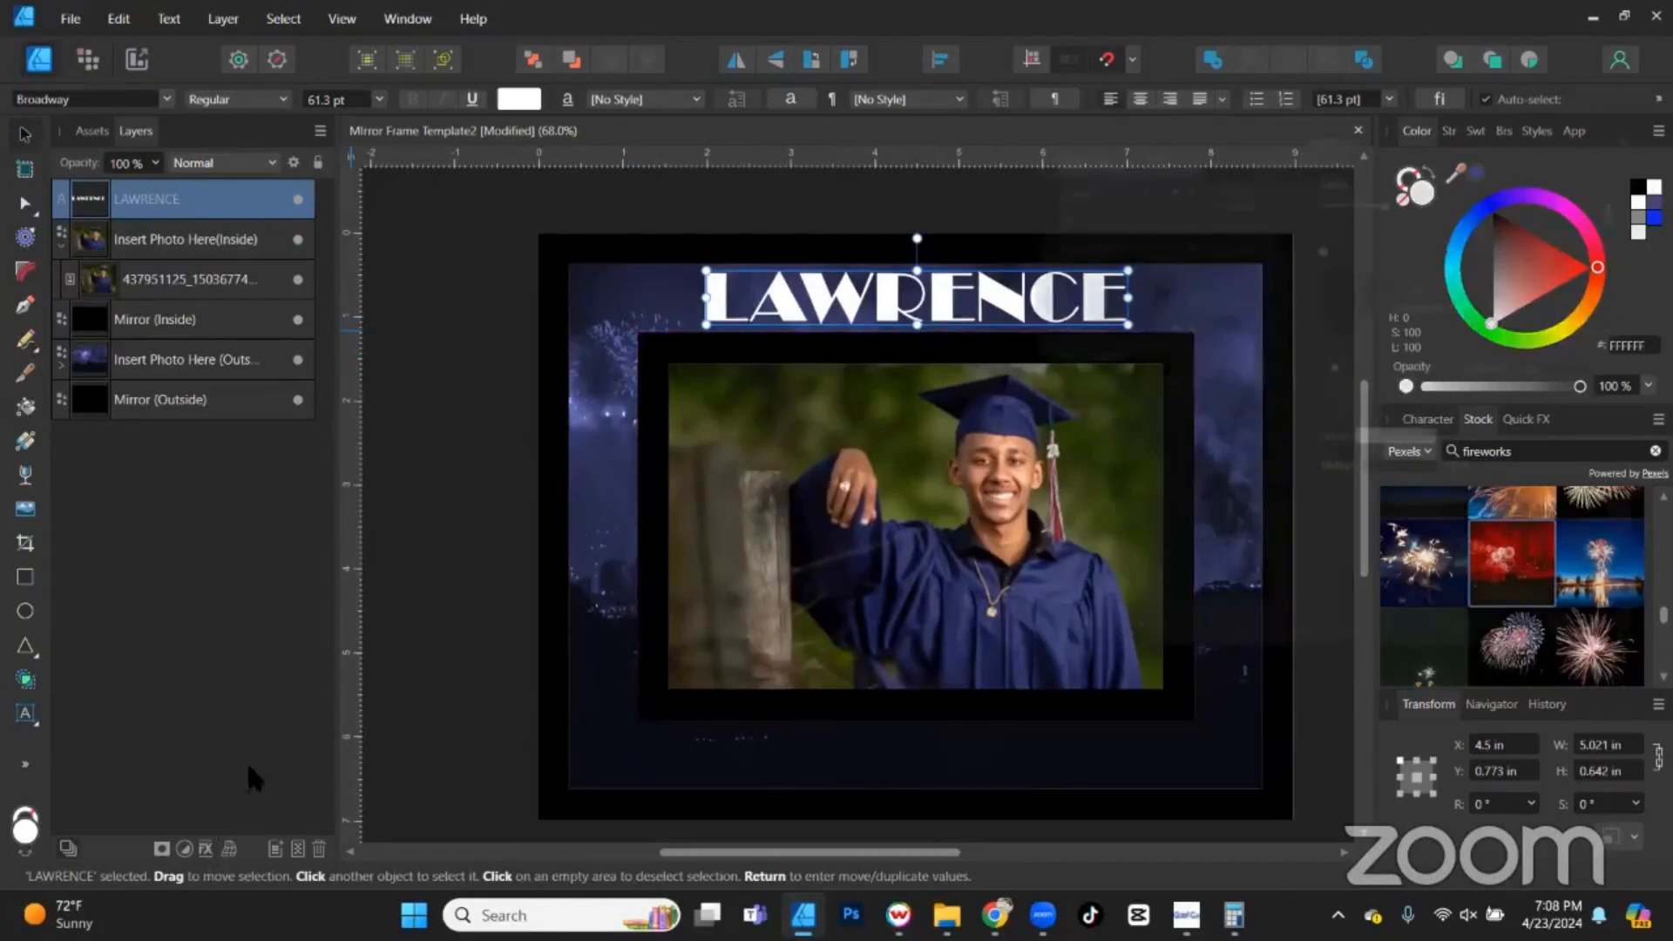
pyautogui.moveTo(1274, 92); pyautogui.dragTo(1405, 154)
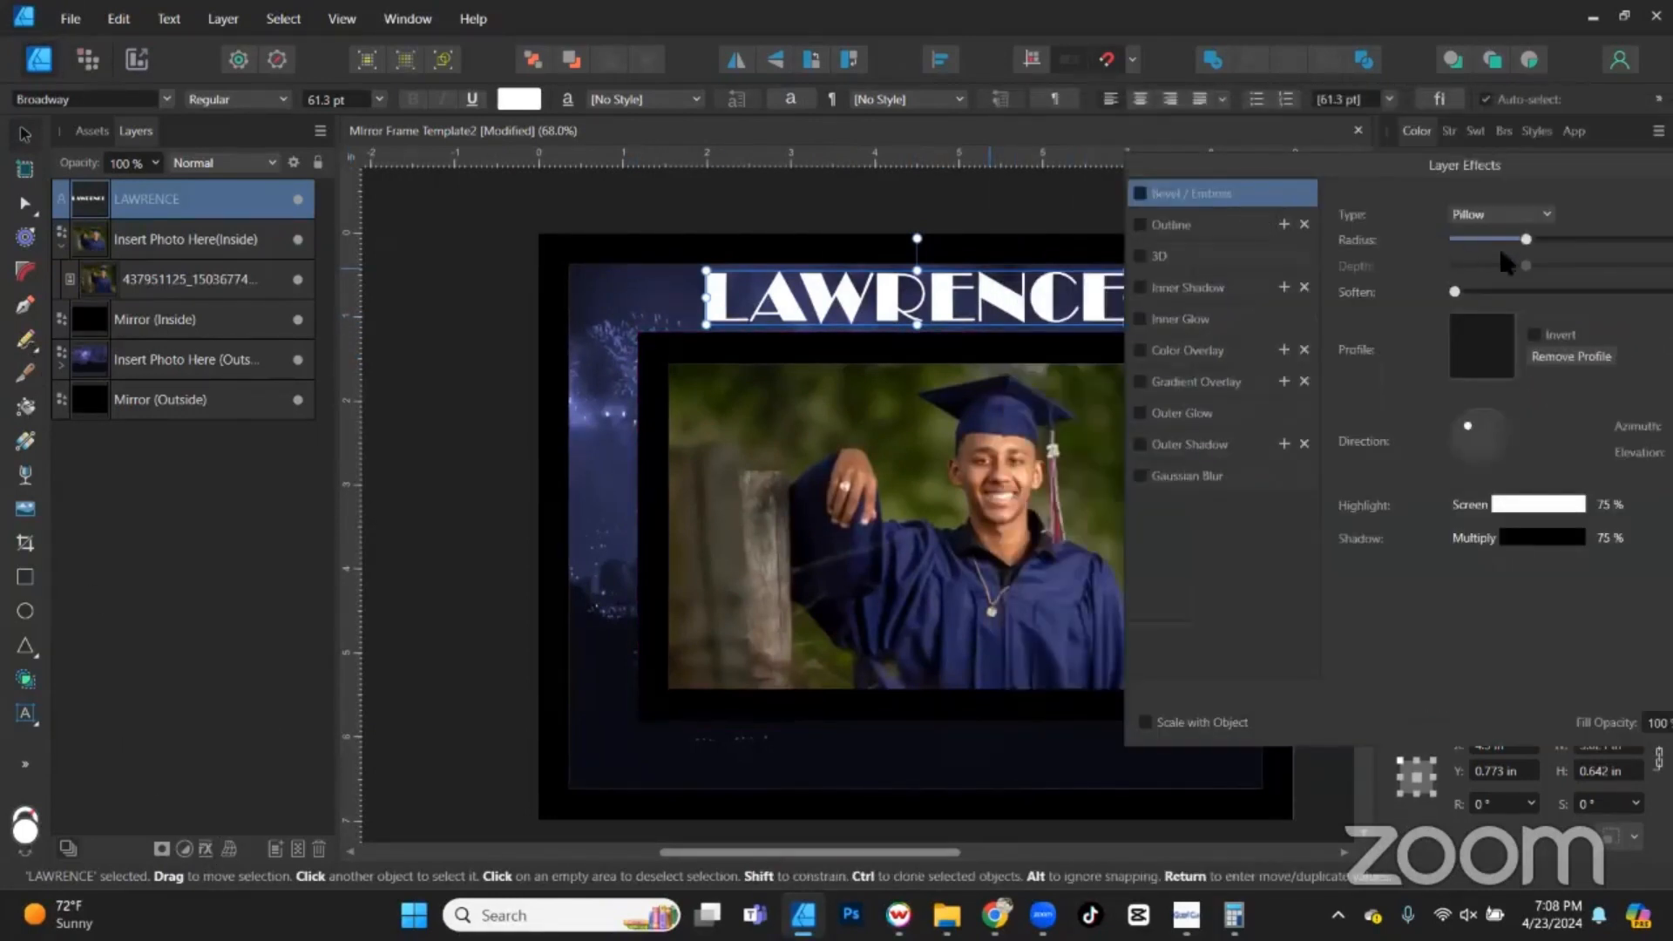
pyautogui.moveTo(1525, 246); pyautogui.dragTo(1559, 239)
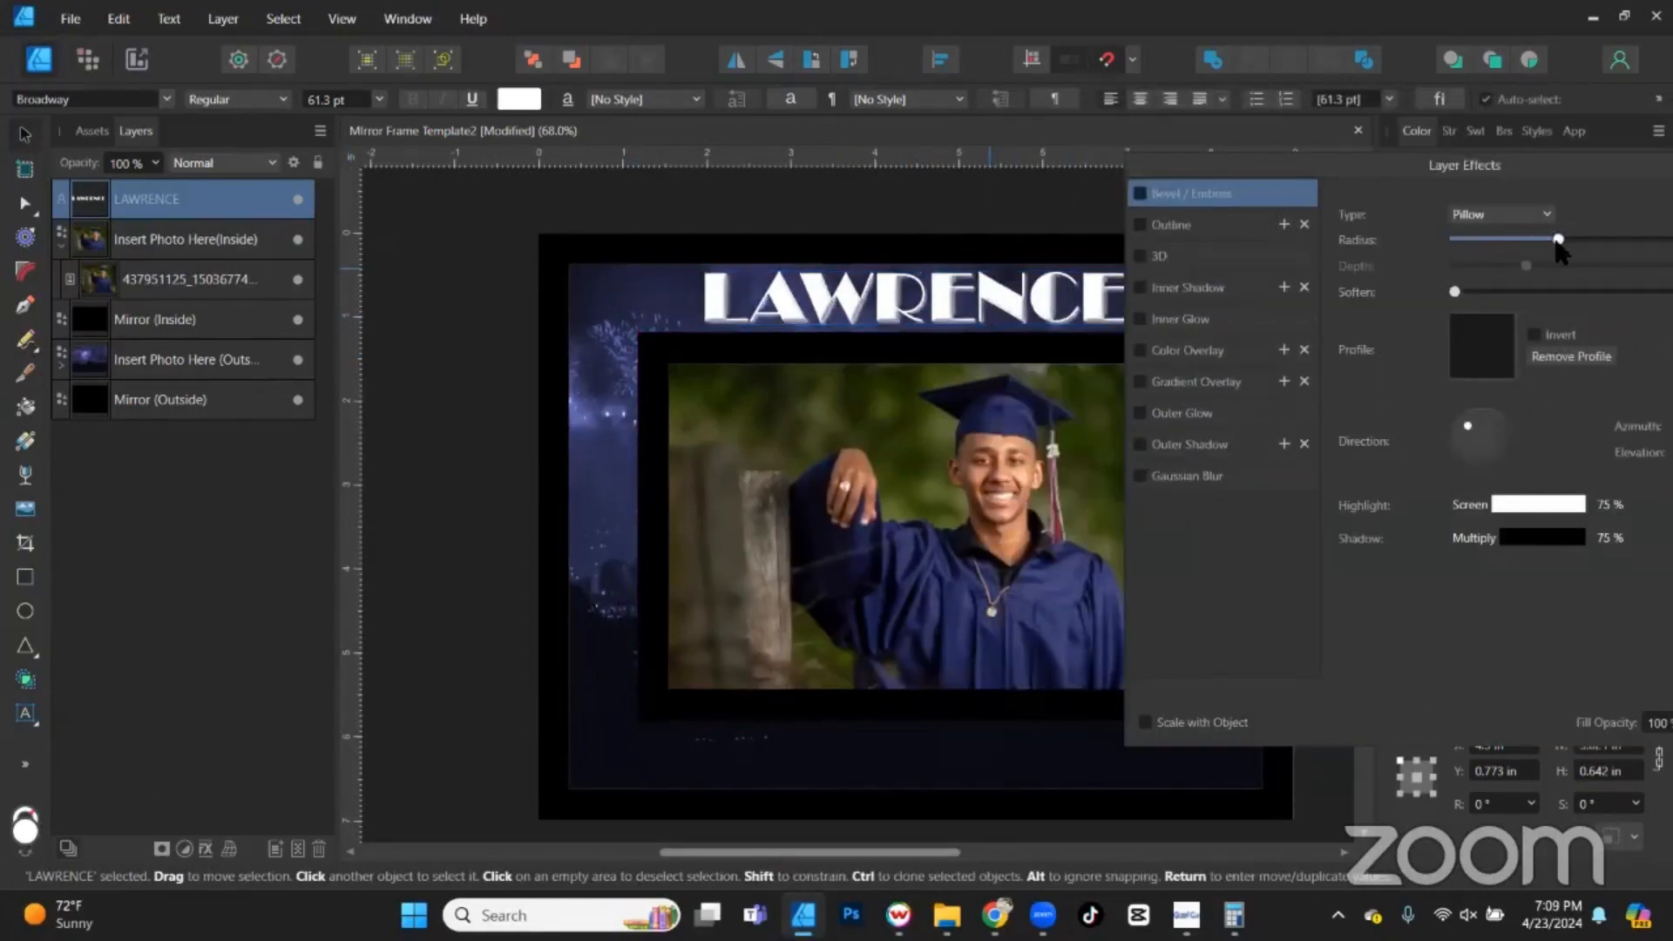
pyautogui.click(1481, 214)
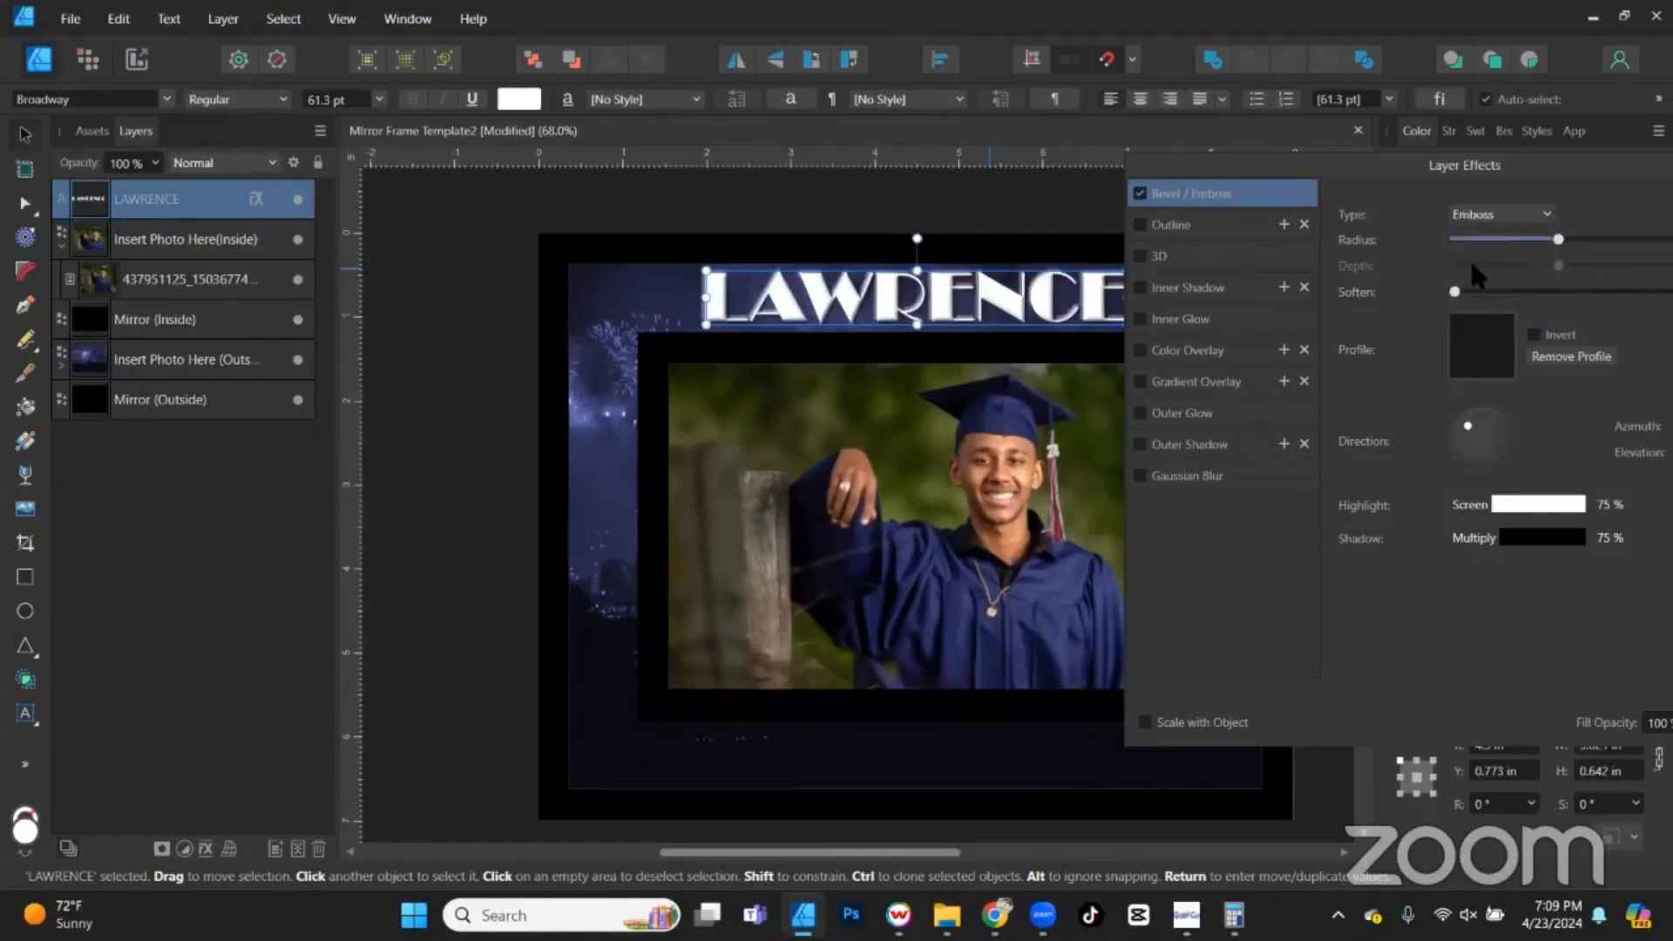
pyautogui.click(1482, 286)
pyautogui.click(1486, 263)
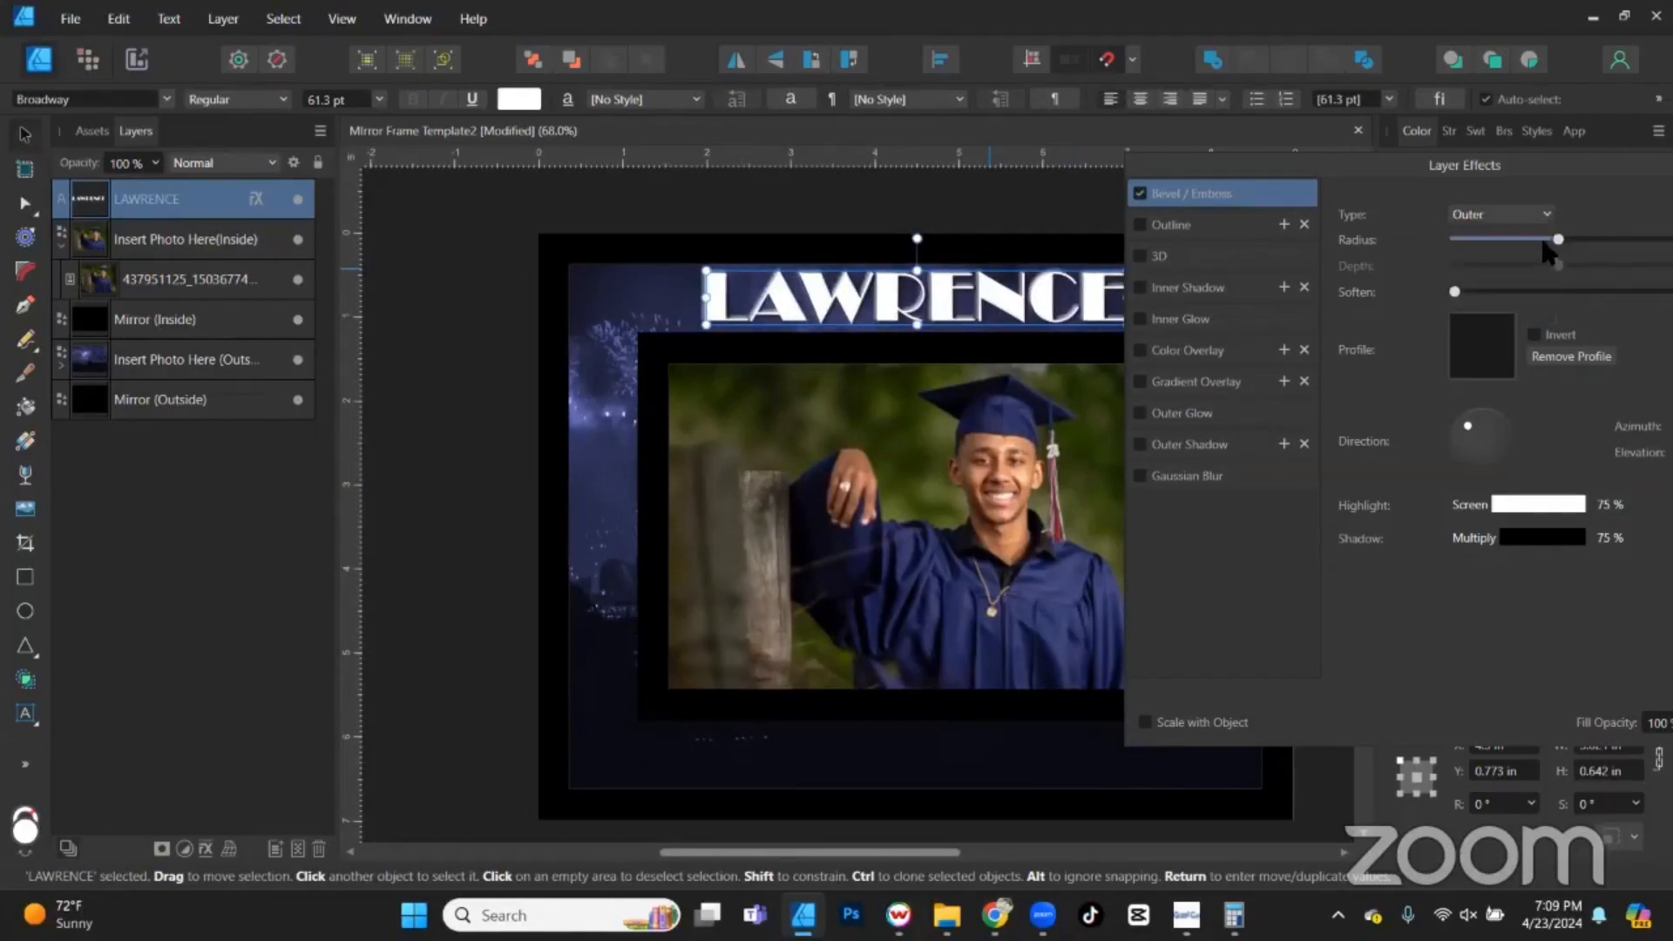
pyautogui.moveTo(1544, 245); pyautogui.dragTo(1565, 241)
# Add a solid red (FF0000) outside outline effect to the name text, widen its radius, and inspect the lettering up close.
pyautogui.click(1185, 225)
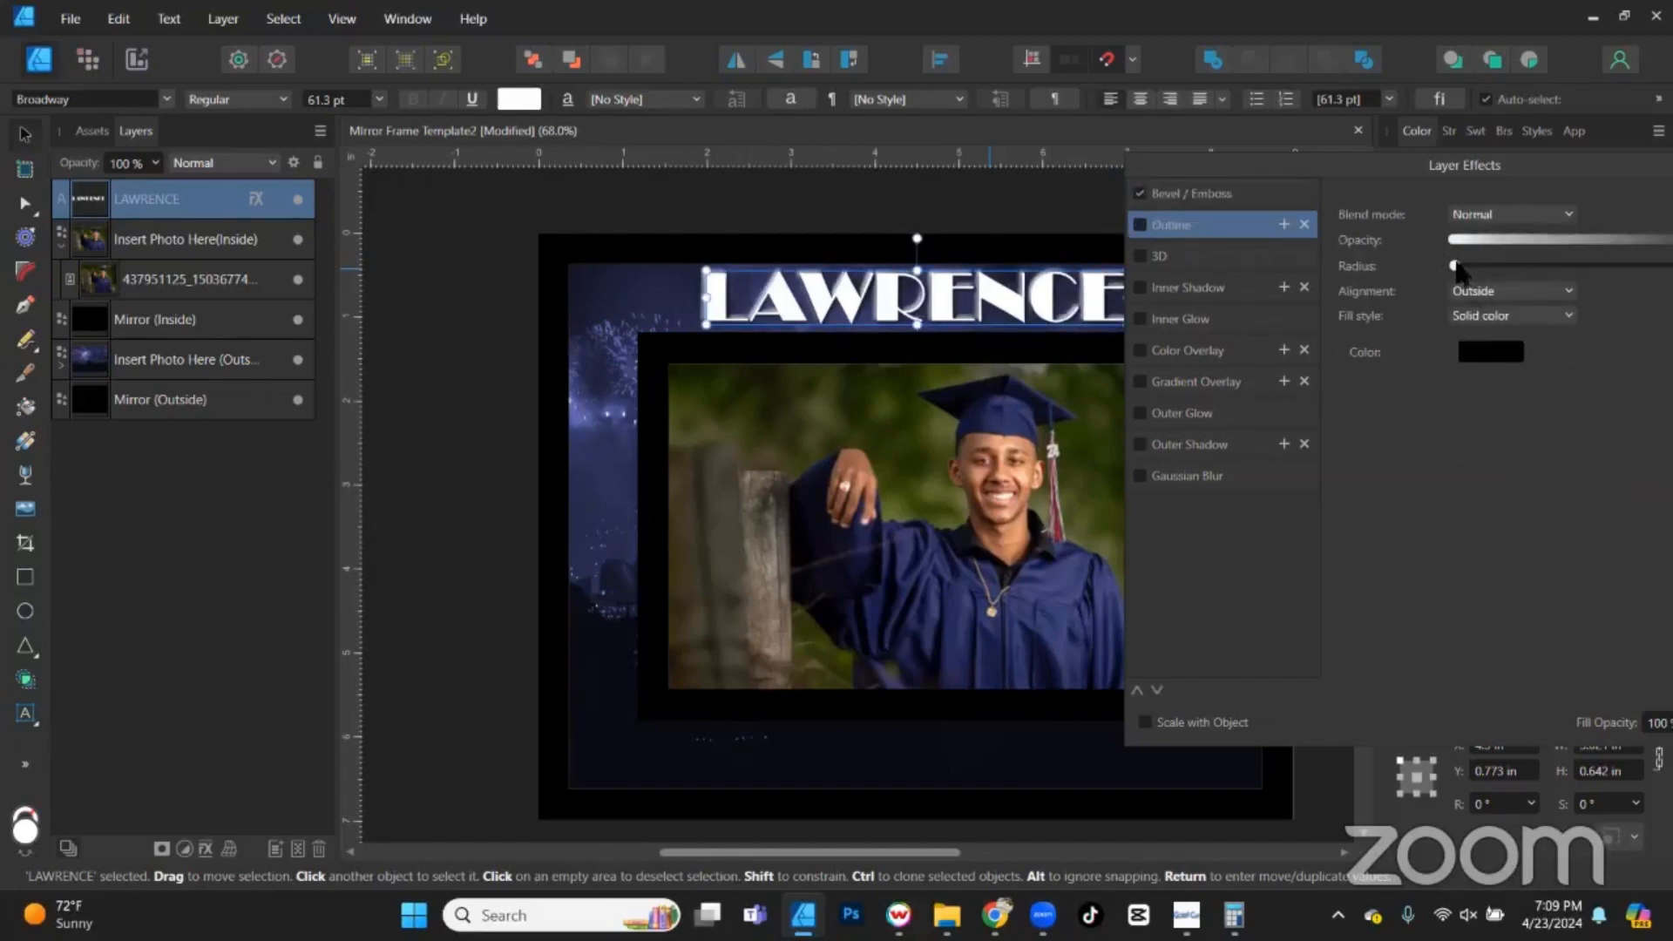
pyautogui.click(1479, 359)
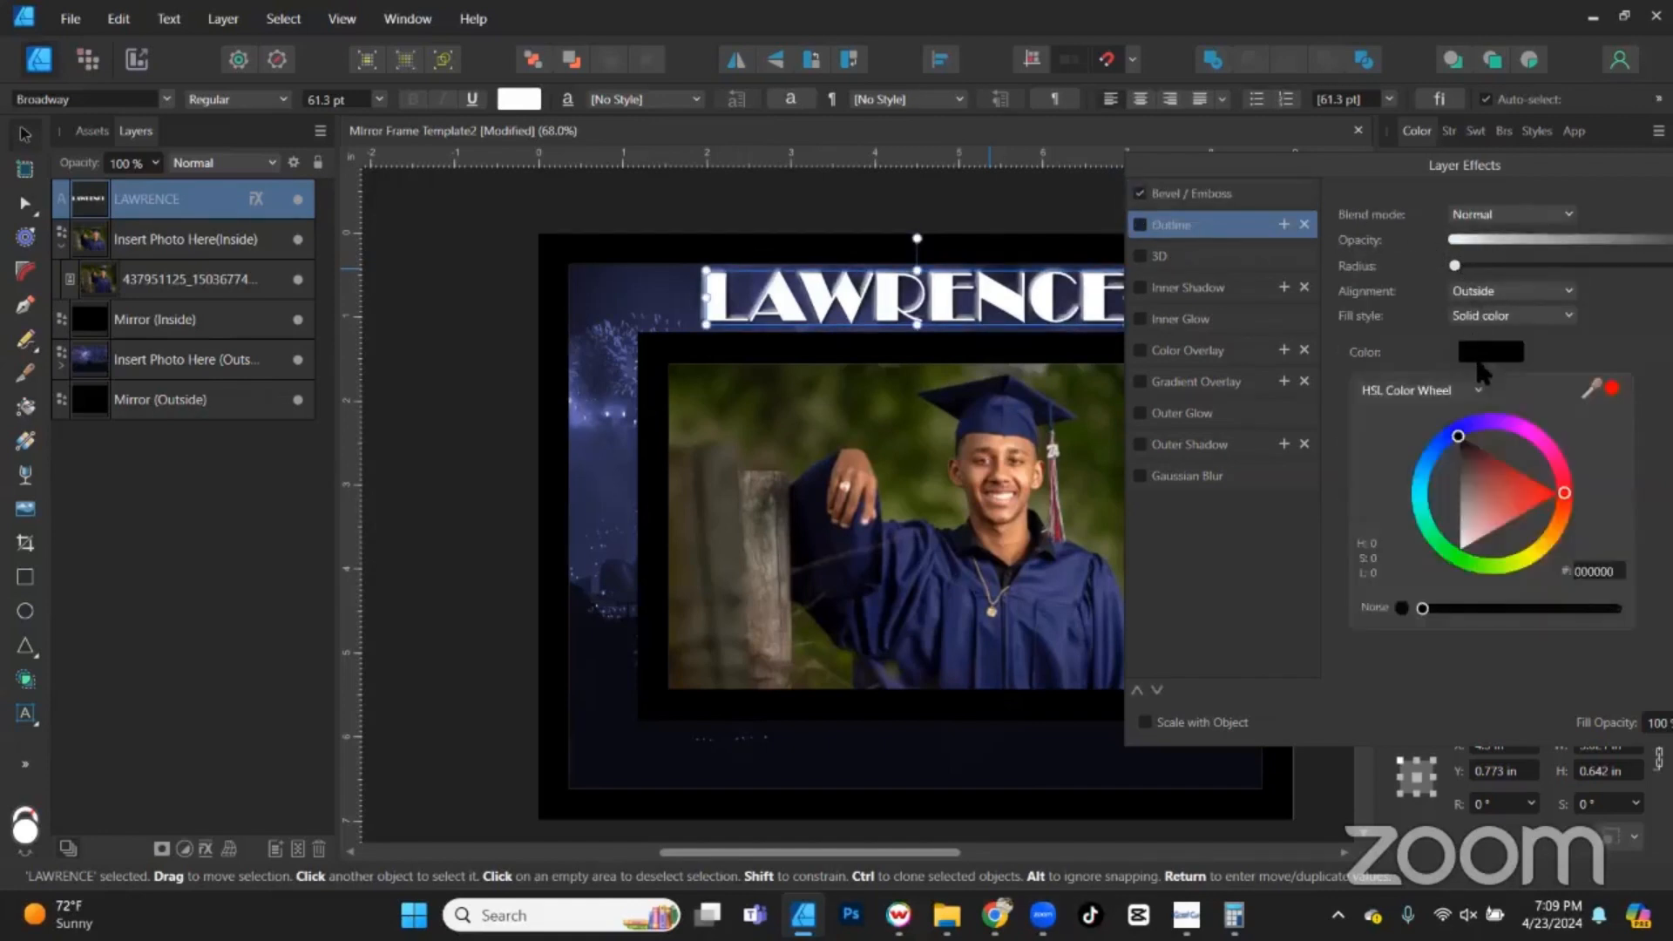
pyautogui.click(1608, 387)
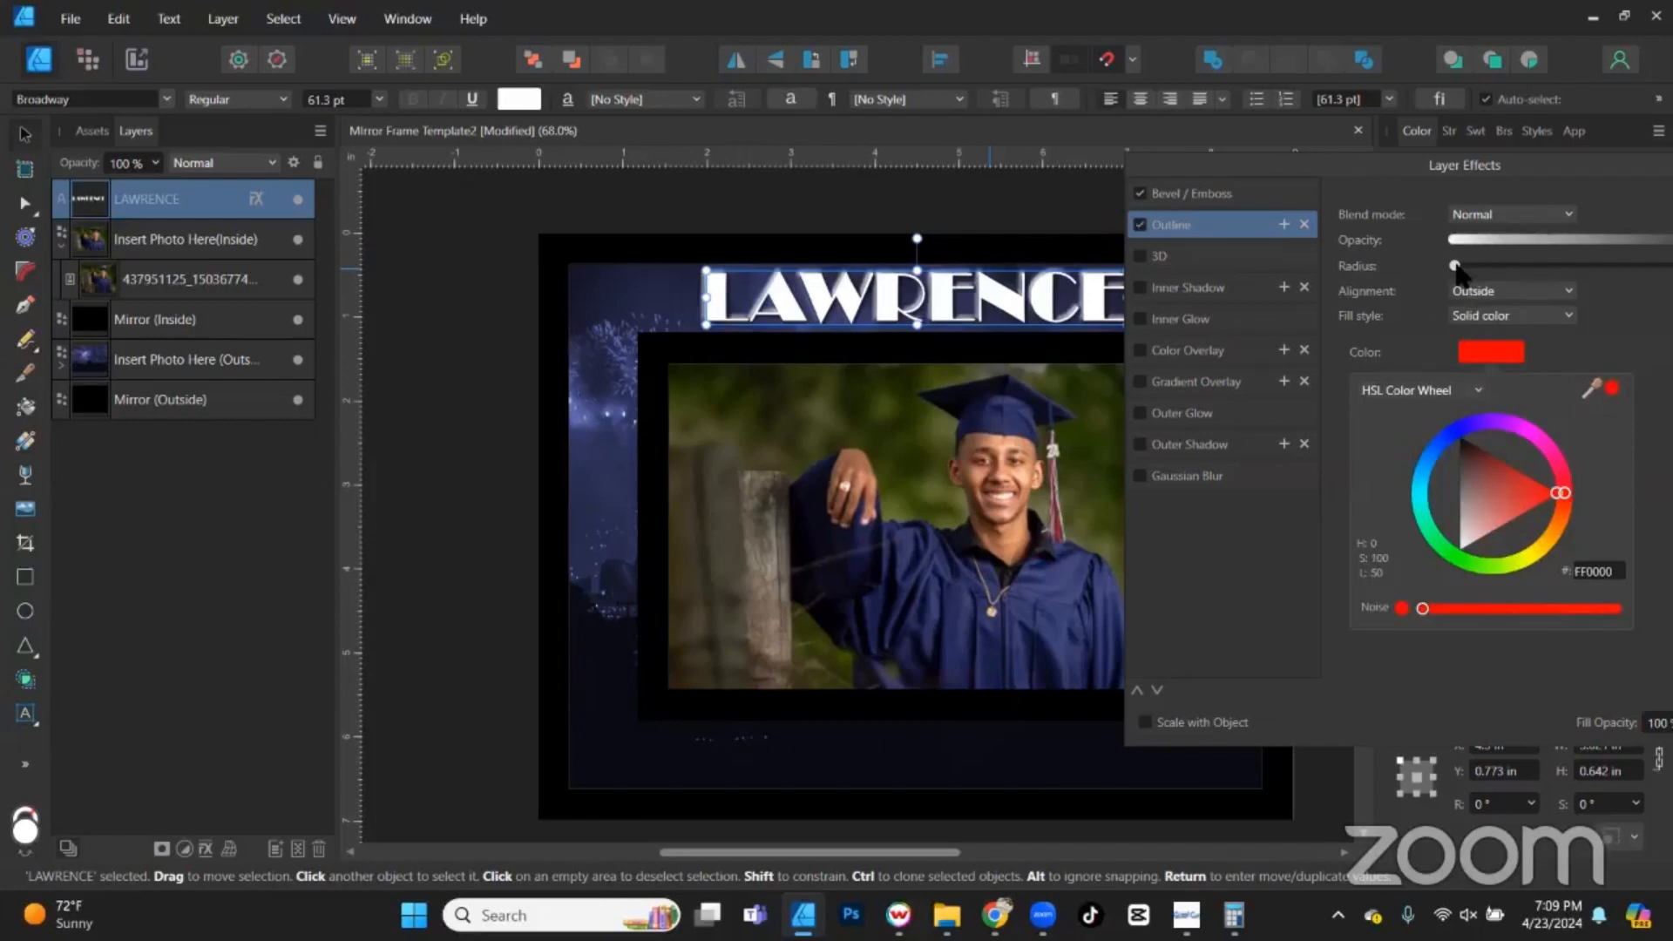
pyautogui.moveTo(1453, 266); pyautogui.dragTo(1557, 270)
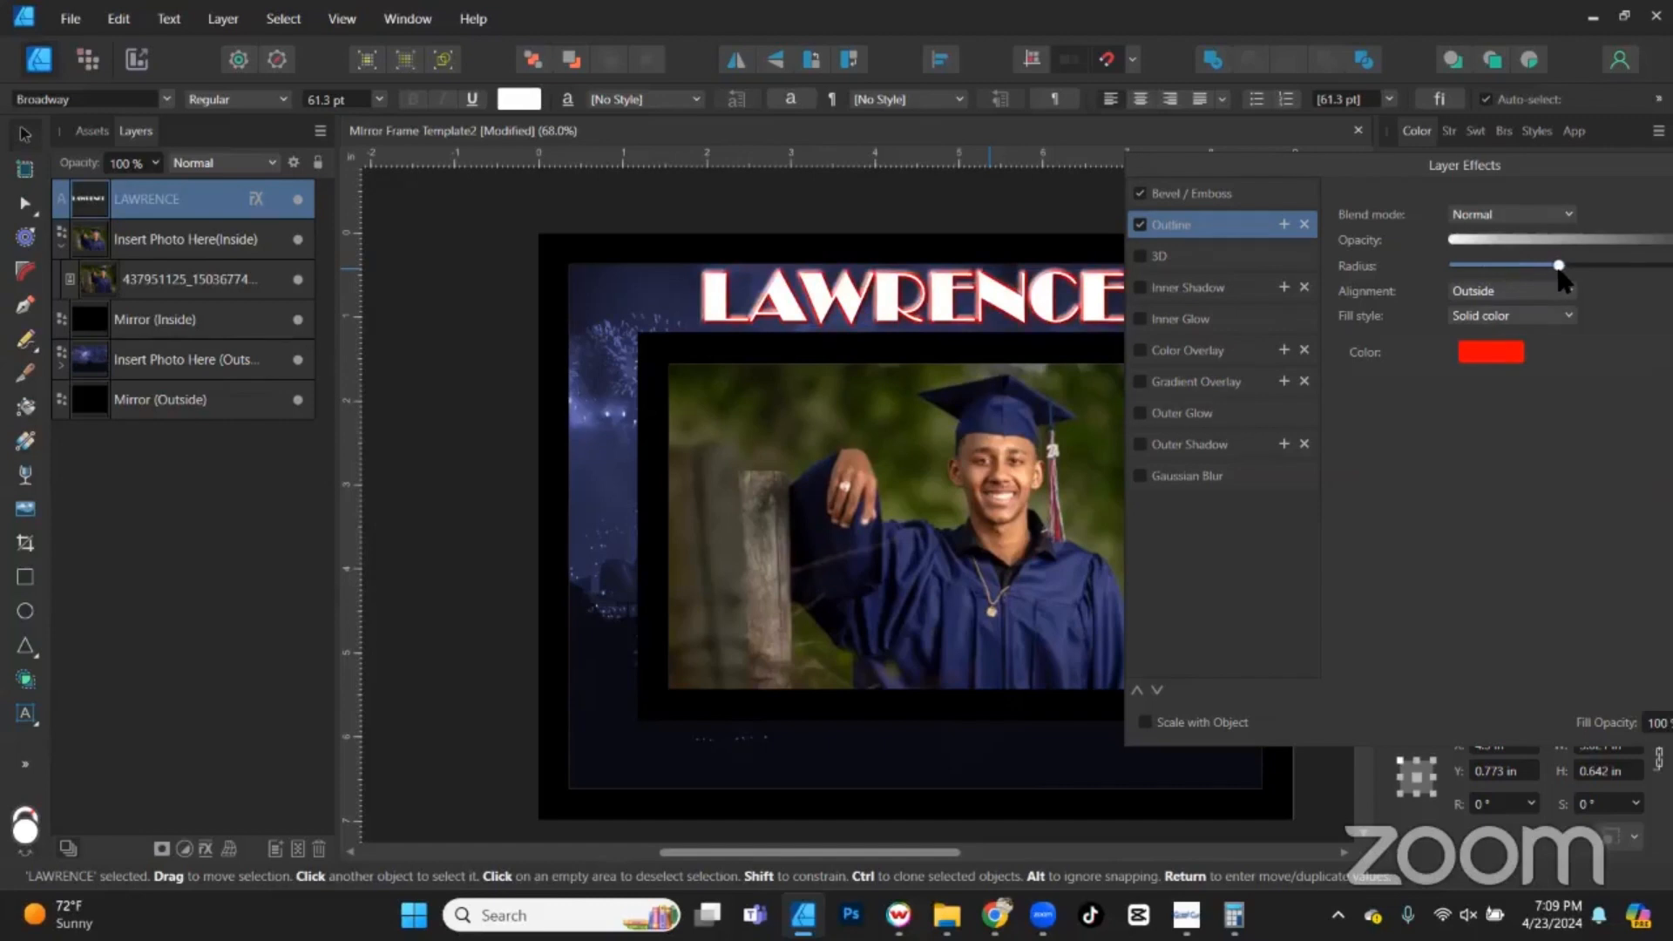
pyautogui.hotkey('ctrl', '+')
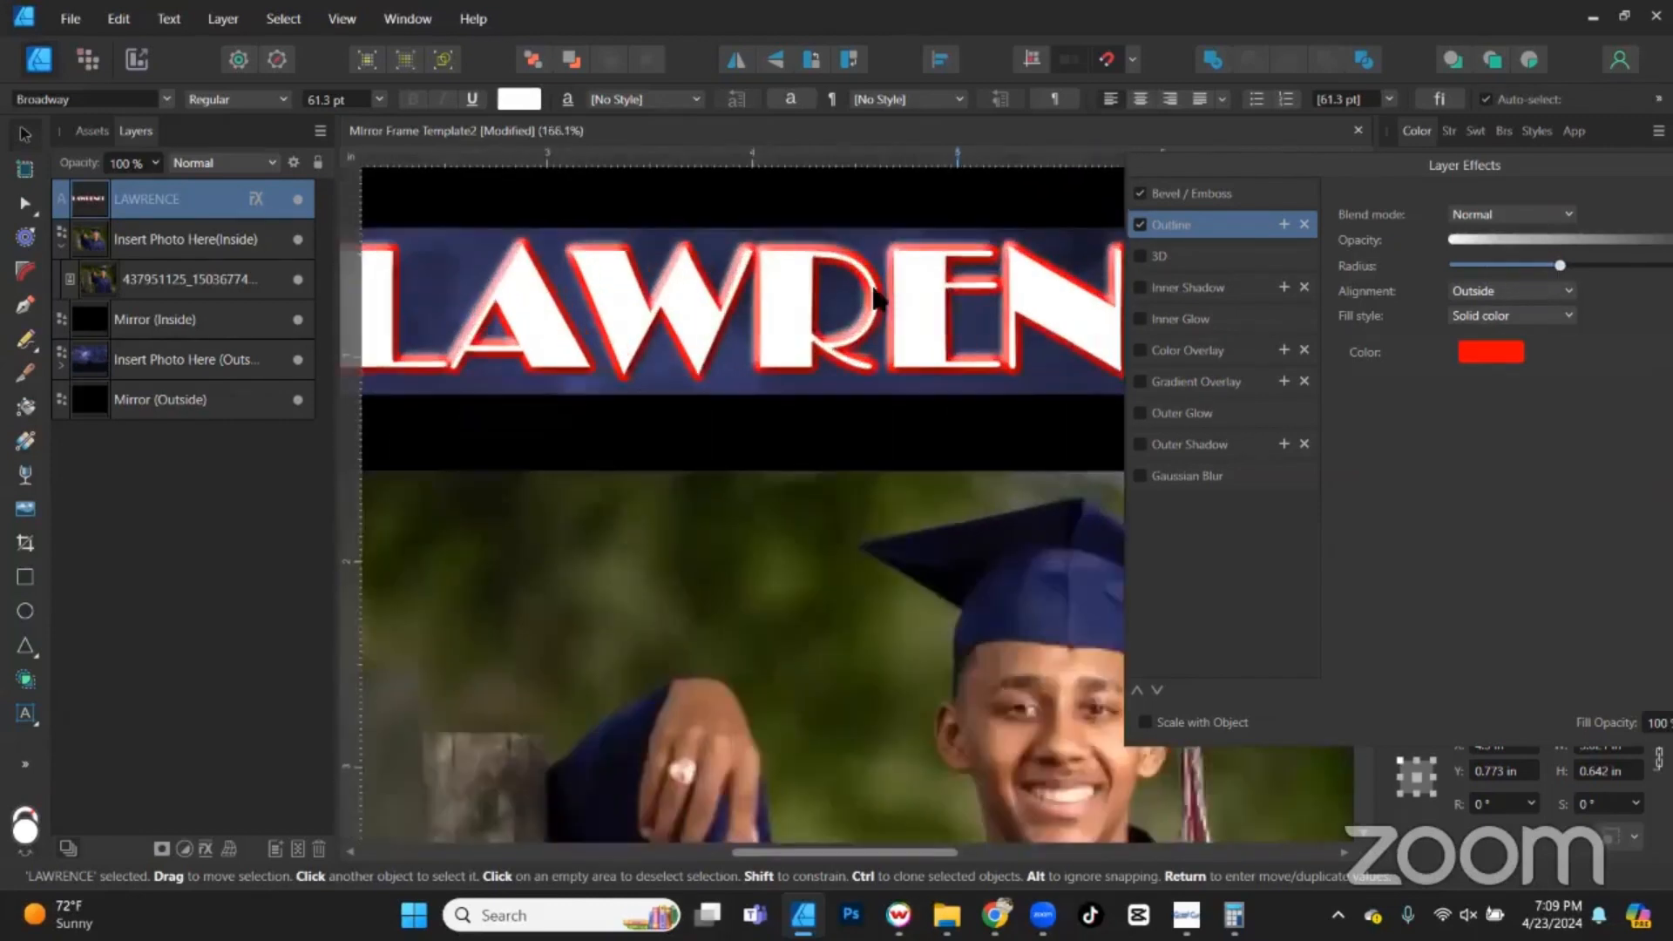
# Reduce the radius of the red outline effect on the name text and close the layer effects settings.
pyautogui.moveTo(1560, 266)
pyautogui.mouseDown()
pyautogui.moveTo(1534, 267)
pyautogui.moveTo(1547, 269)
pyautogui.mouseUp()
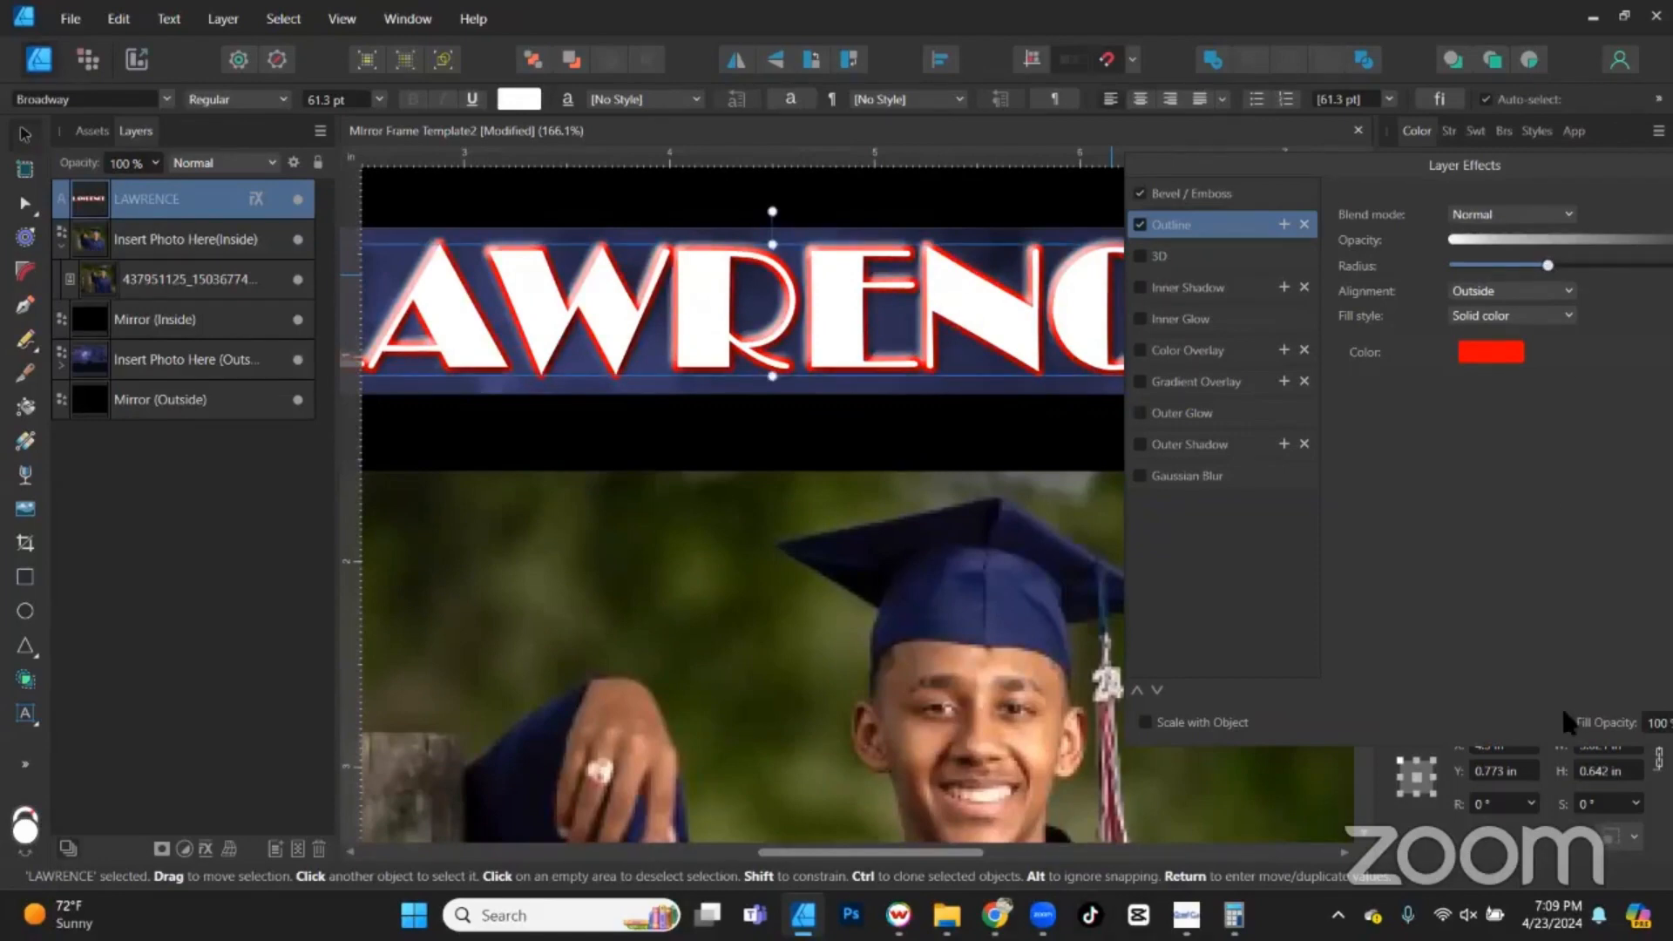
pyautogui.moveTo(1538, 174); pyautogui.dragTo(1422, 178)
pyautogui.click(1641, 722)
pyautogui.hotkey('ctrl', '0')
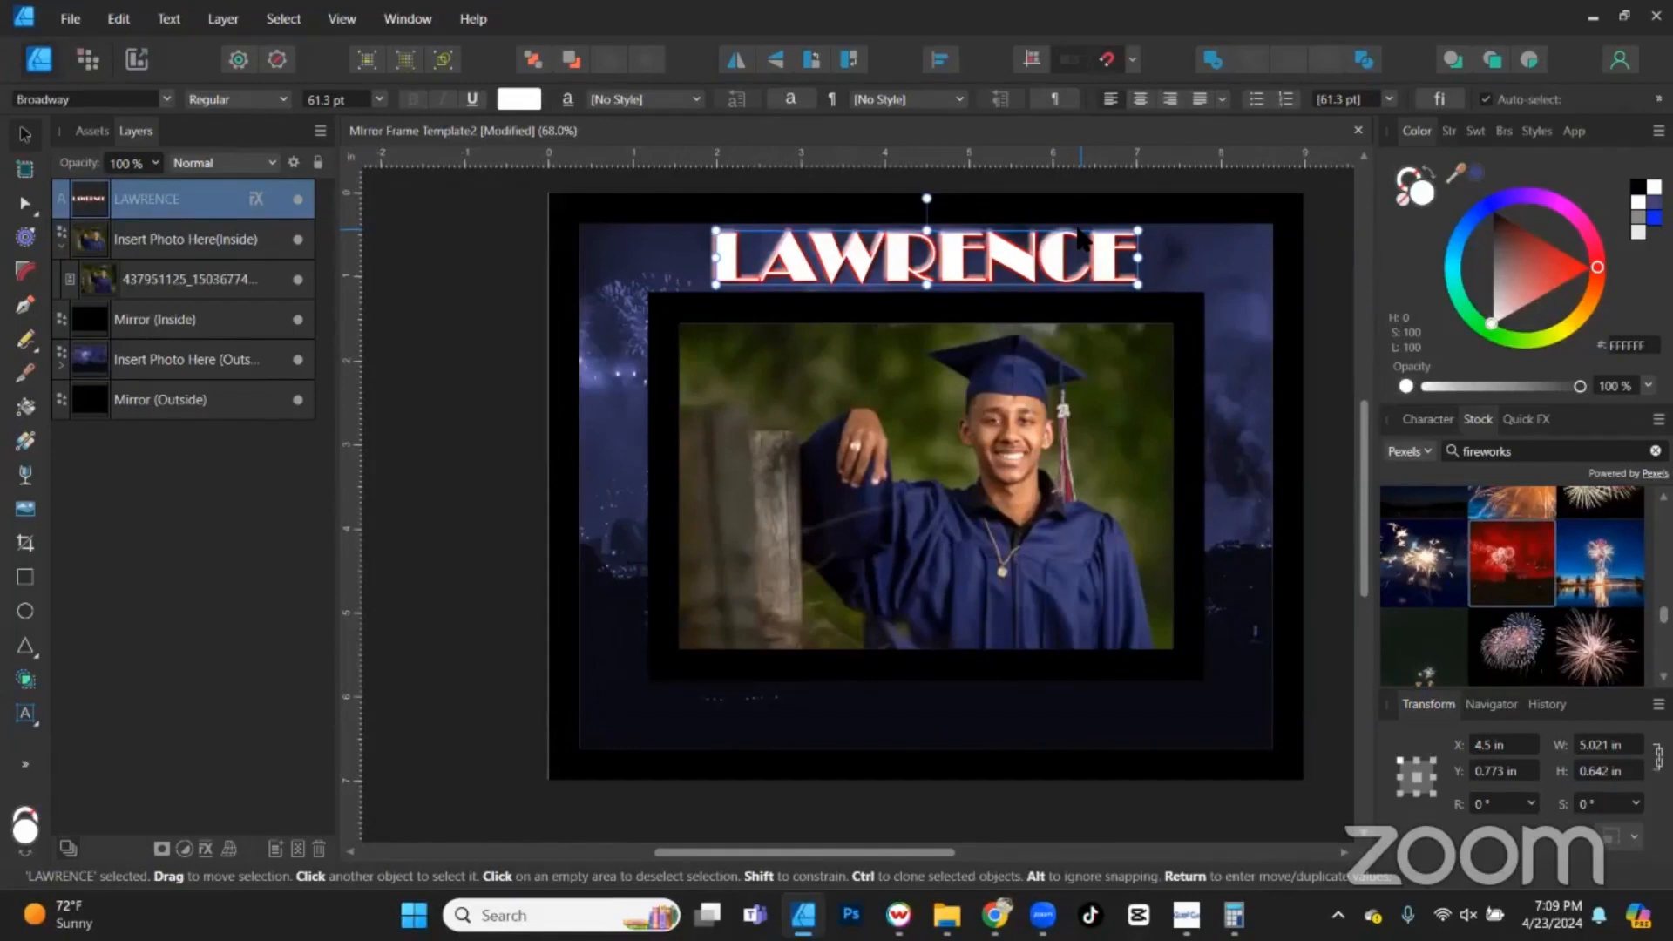
# Duplicate the name text, move the copy over toward the left band, and replace its wording with FRANKLIN, one letter per line.
pyautogui.hotkey('ctrl', 'j')
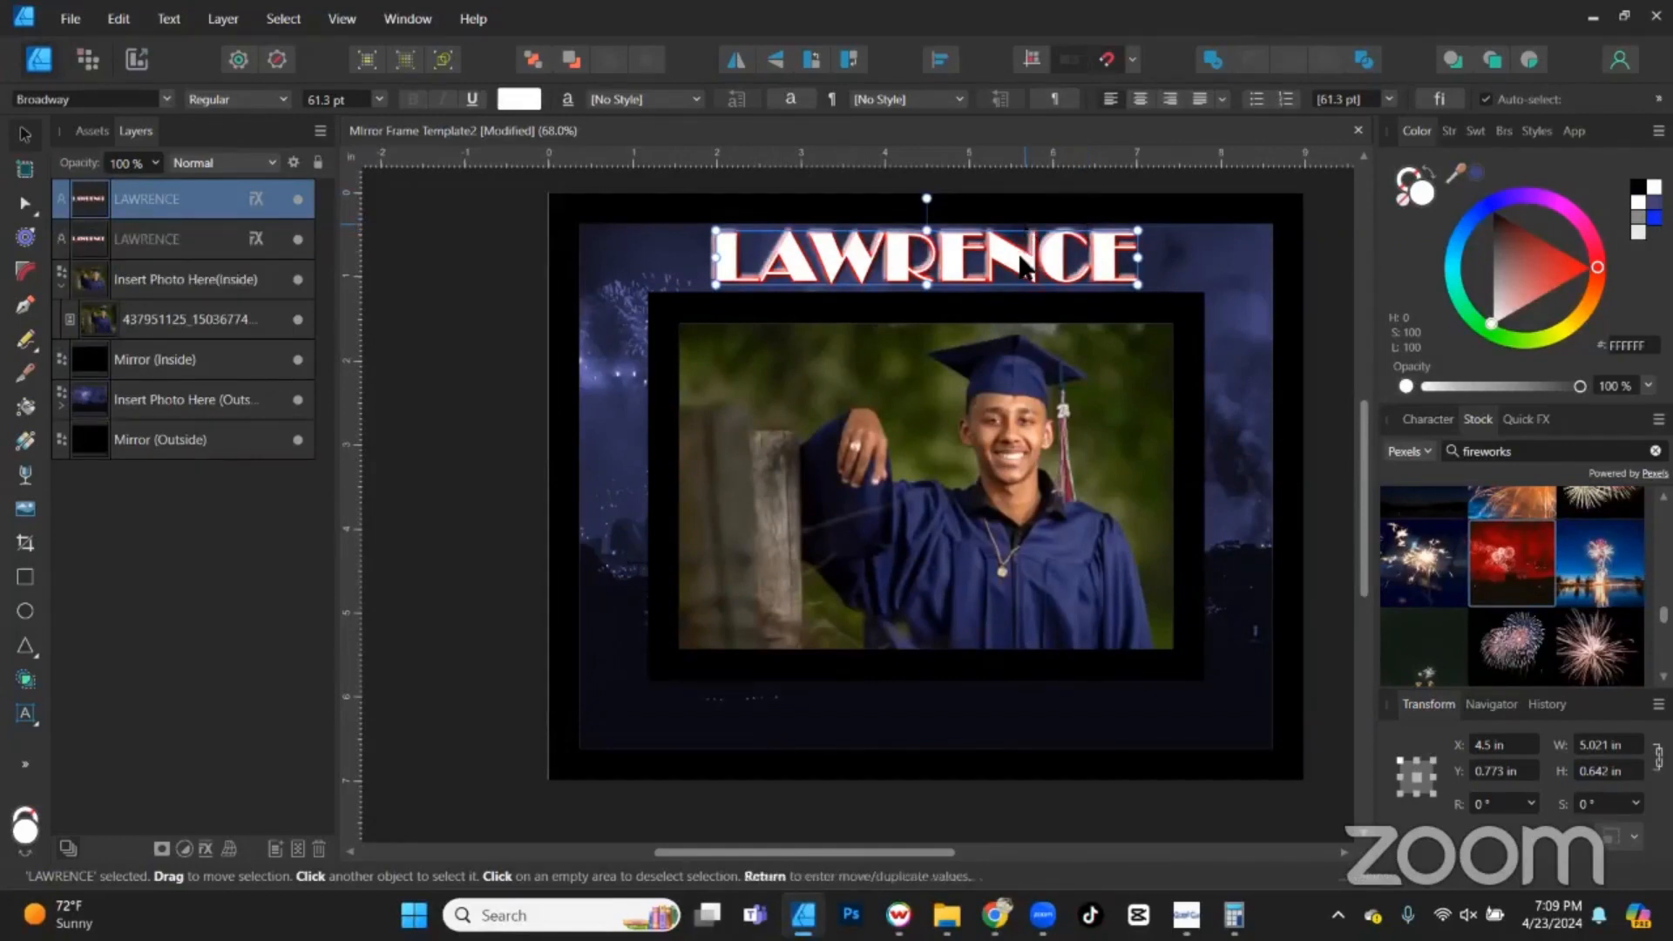
pyautogui.moveTo(1070, 284); pyautogui.dragTo(964, 405)
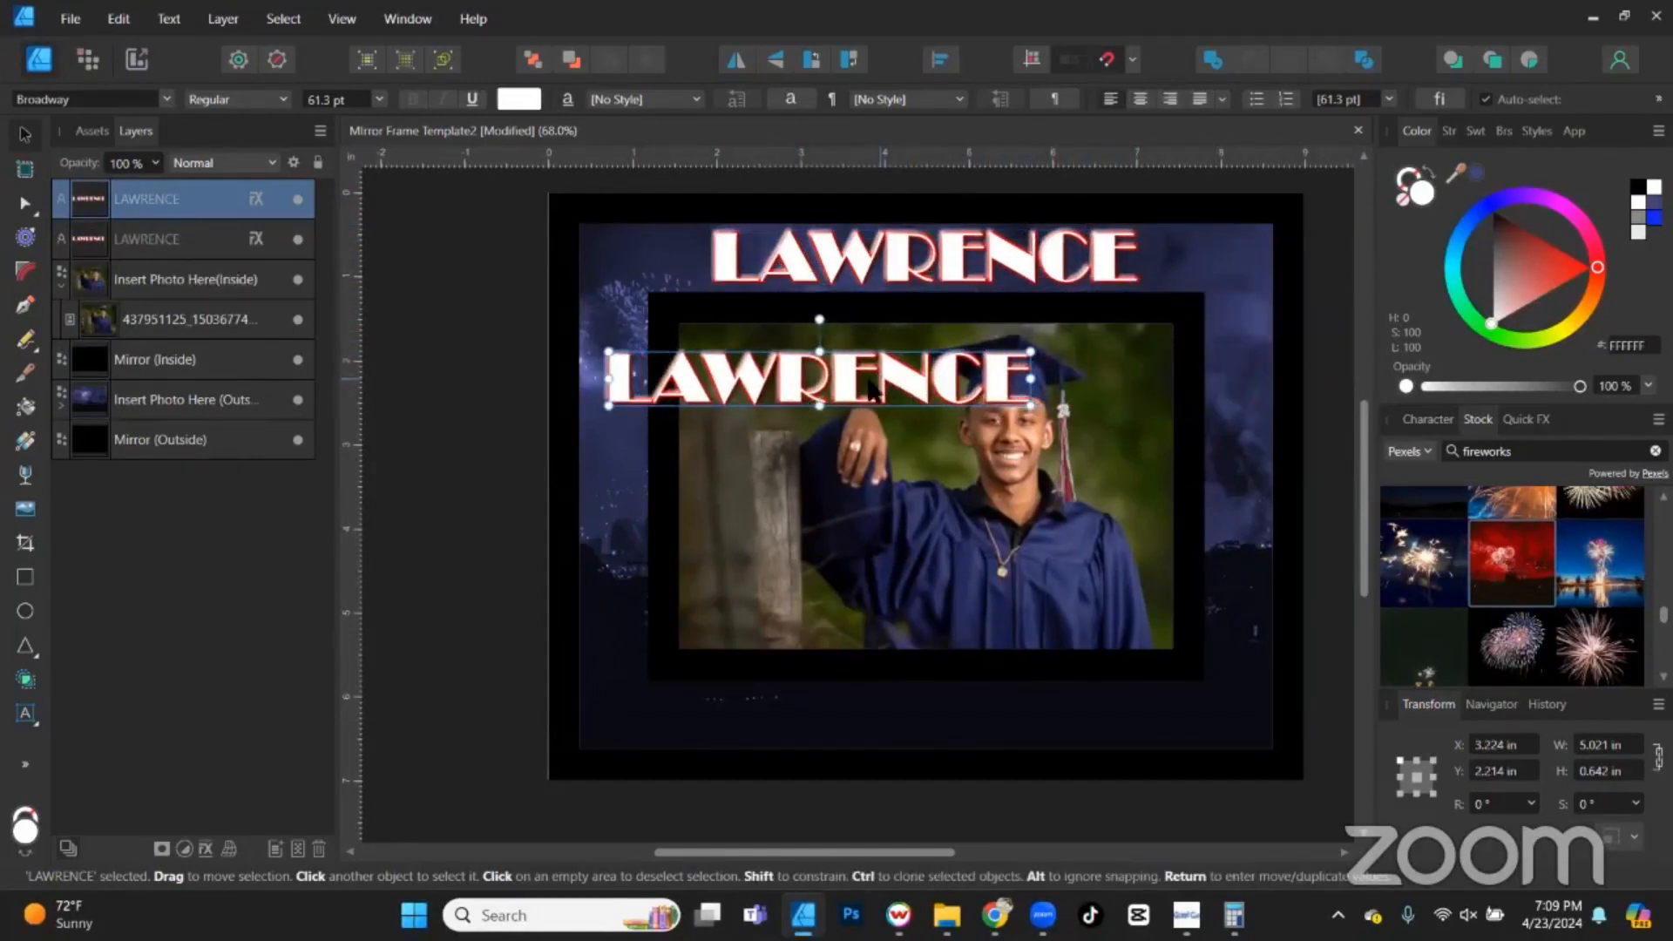
pyautogui.doubleClick(873, 370)
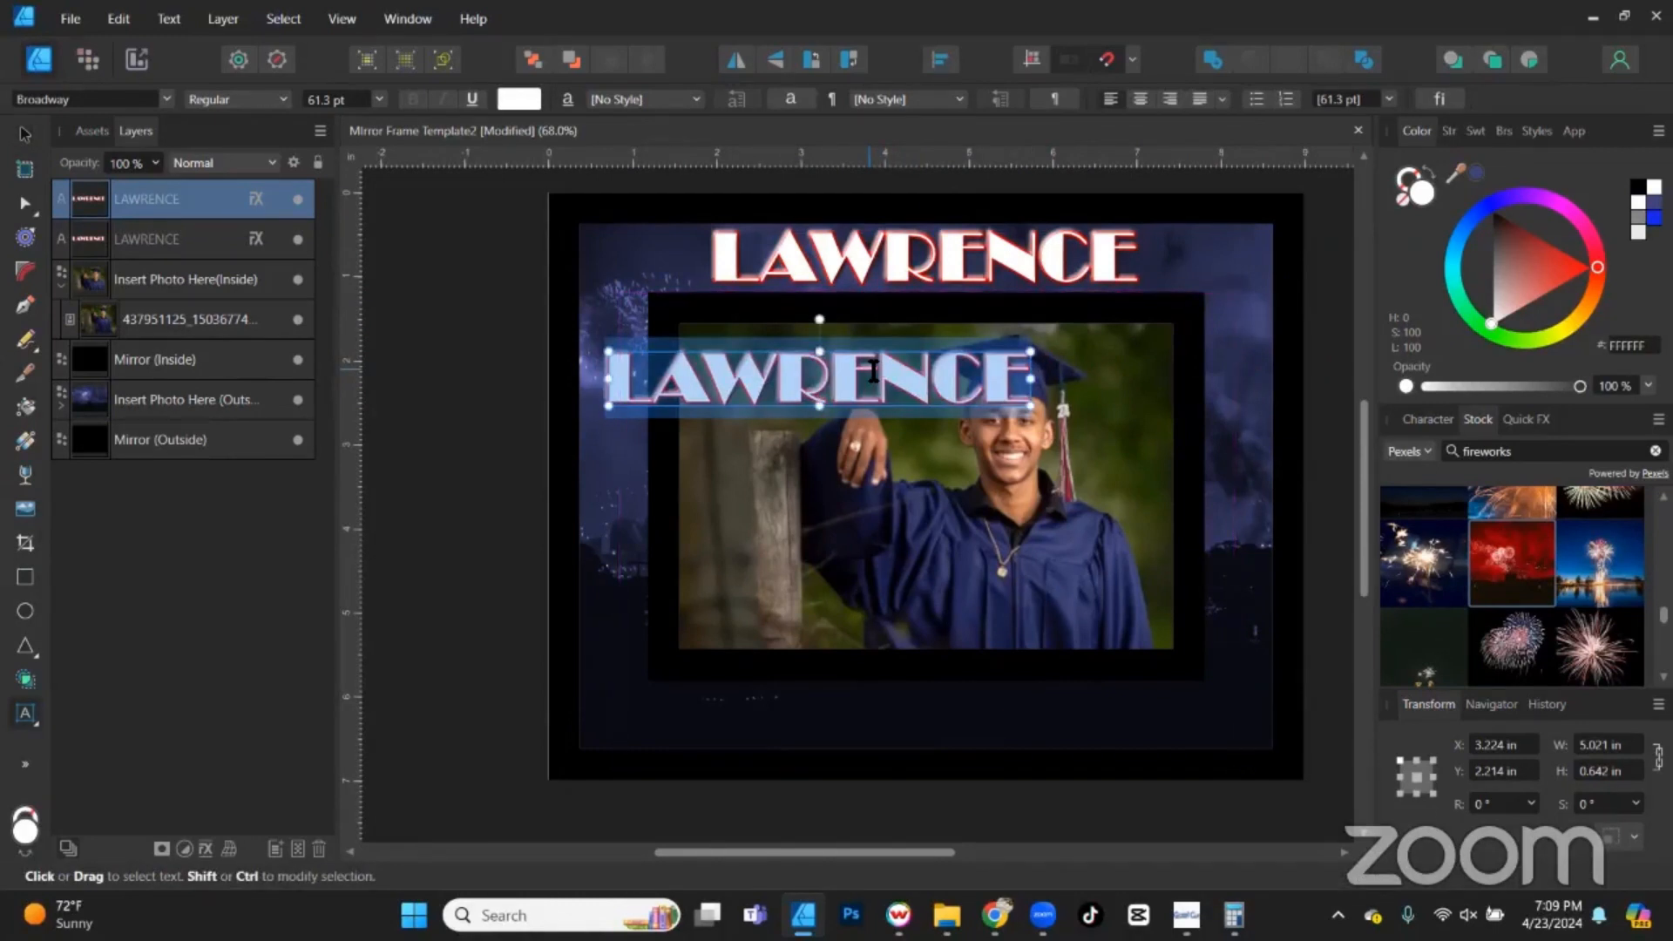
pyautogui.write('F')
pyautogui.press('Return')
pyautogui.write('R')
pyautogui.press('Return')
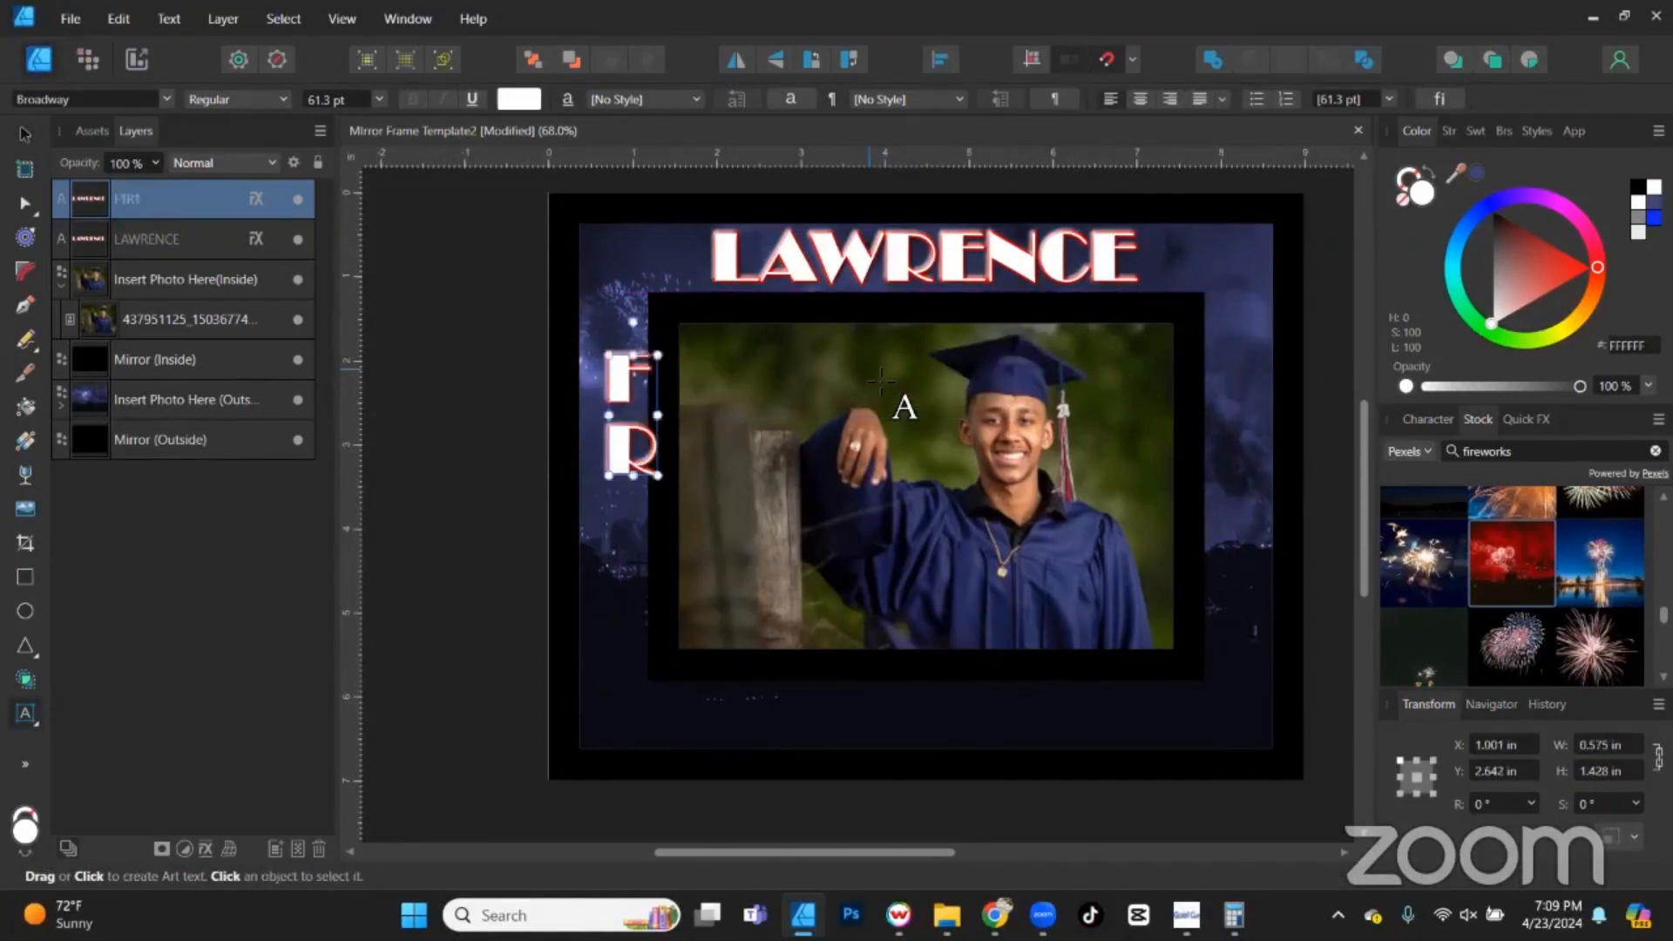
pyautogui.write('A')
pyautogui.press('Return')
pyautogui.write('N')
pyautogui.press('Return')
pyautogui.write('K')
pyautogui.press('Return')
pyautogui.write('L')
pyautogui.press('Return')
pyautogui.write('II')
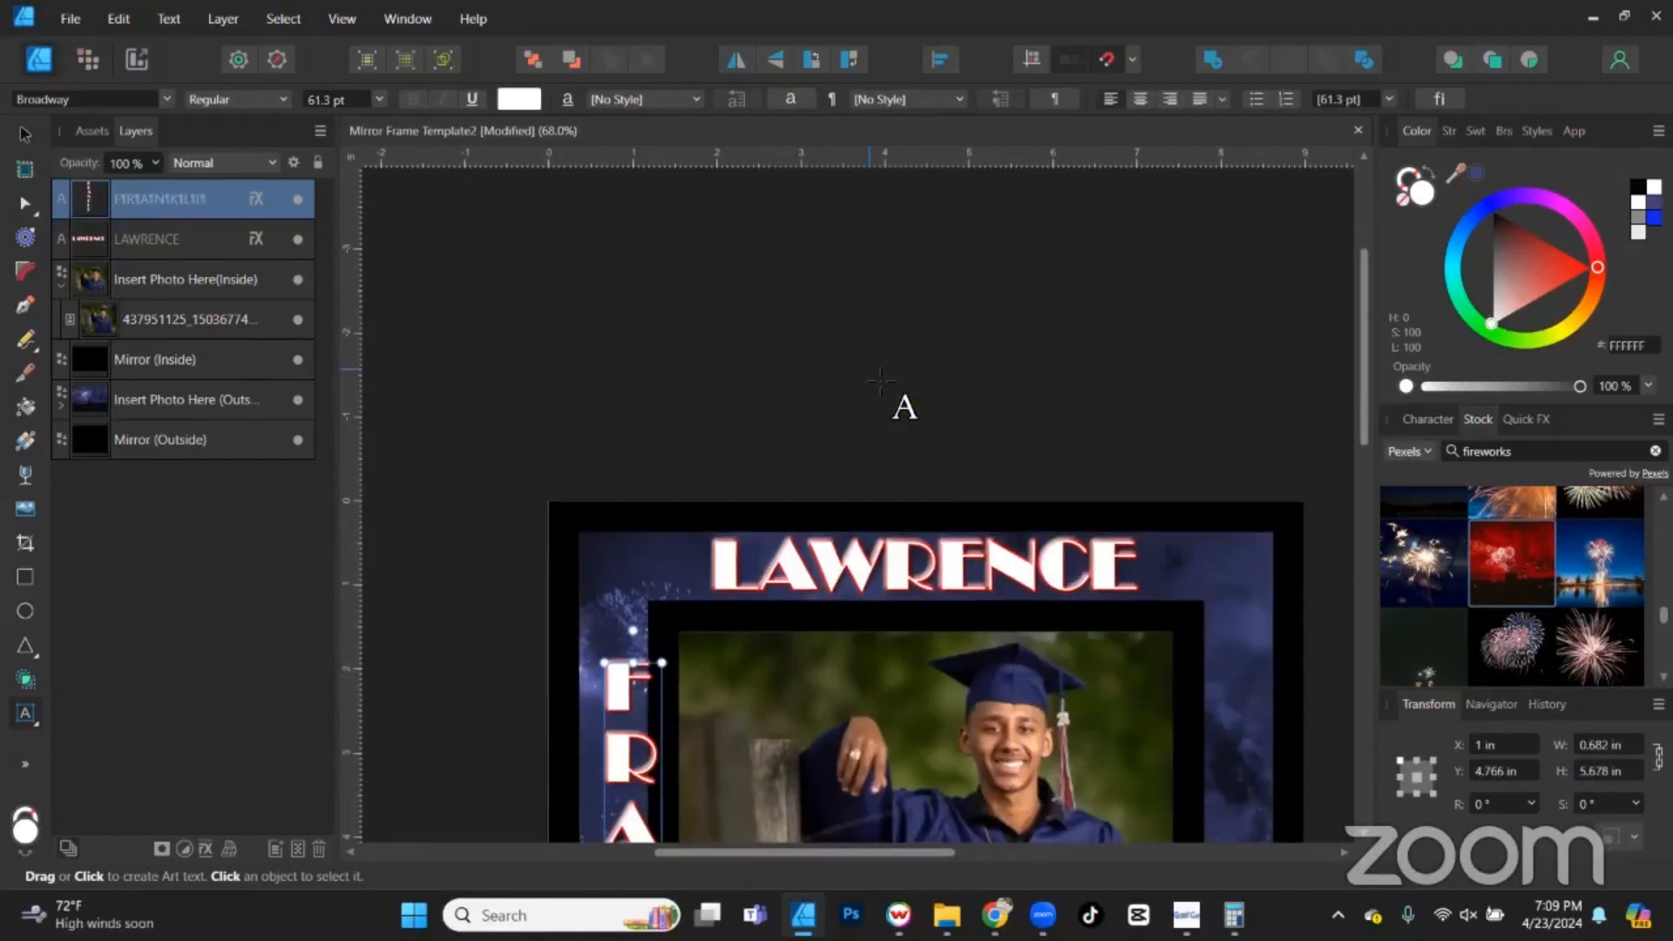
pyautogui.press('Return')
pyautogui.write('N')
pyautogui.click(42, 132)
# Move the stacked FRANKLIN text up into the frame's left band and scale it down to about 5.44 in tall.
pyautogui.scroll(-6, 766, 148)
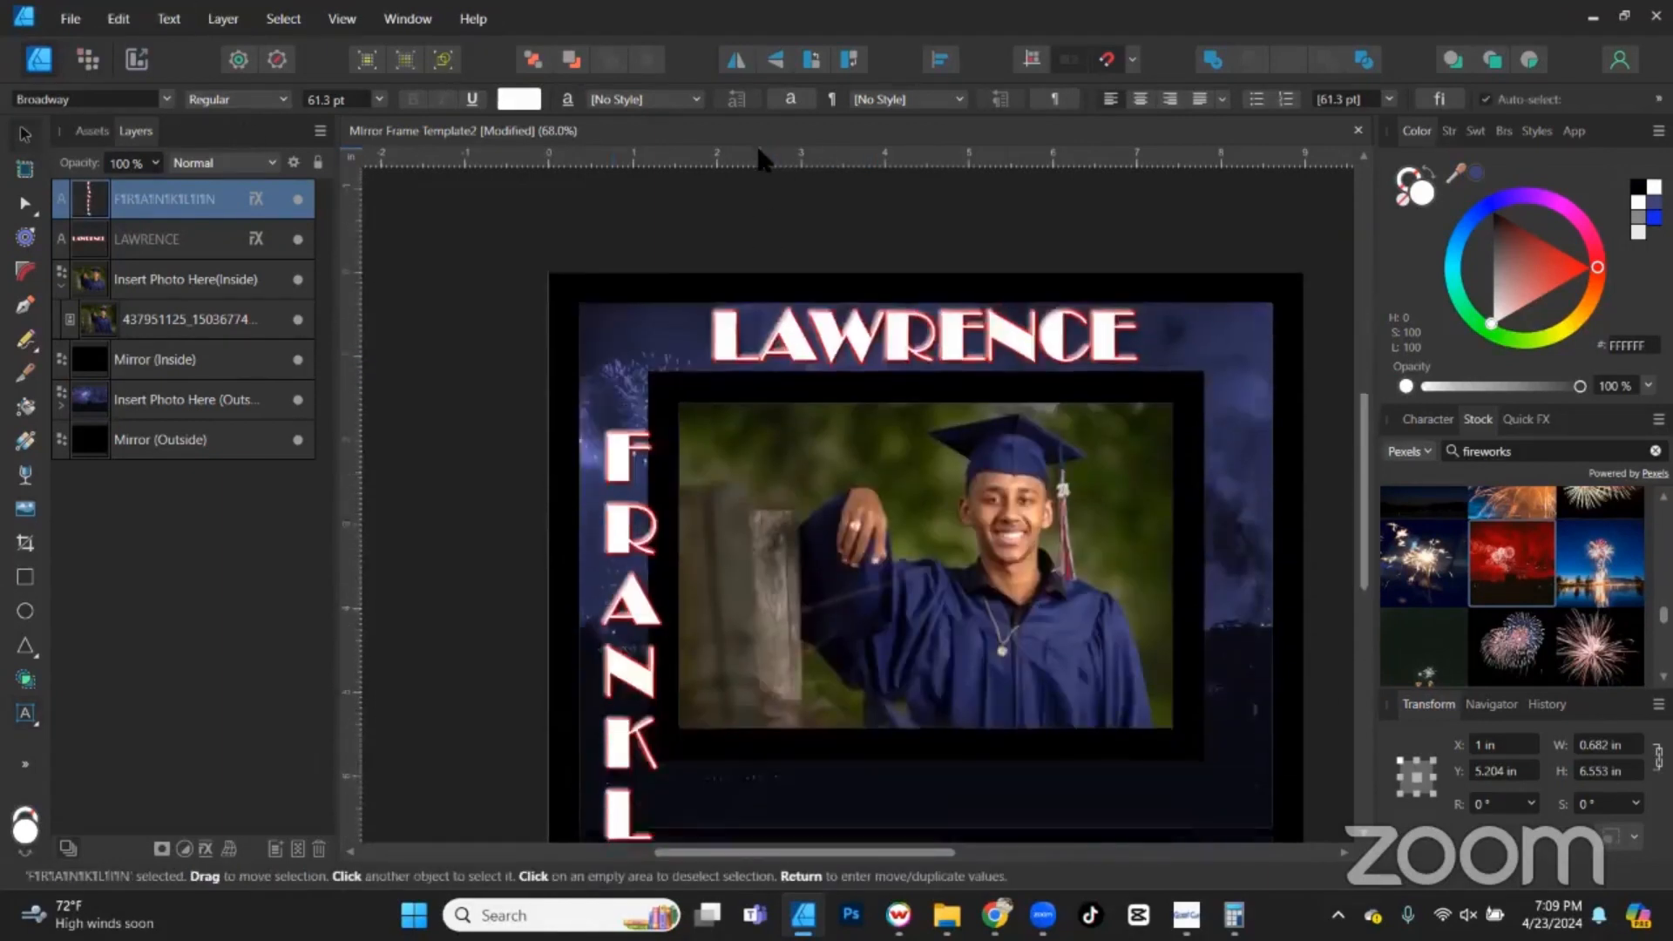
pyautogui.moveTo(610, 361); pyautogui.dragTo(598, 262)
pyautogui.scroll(-3, 598, 263)
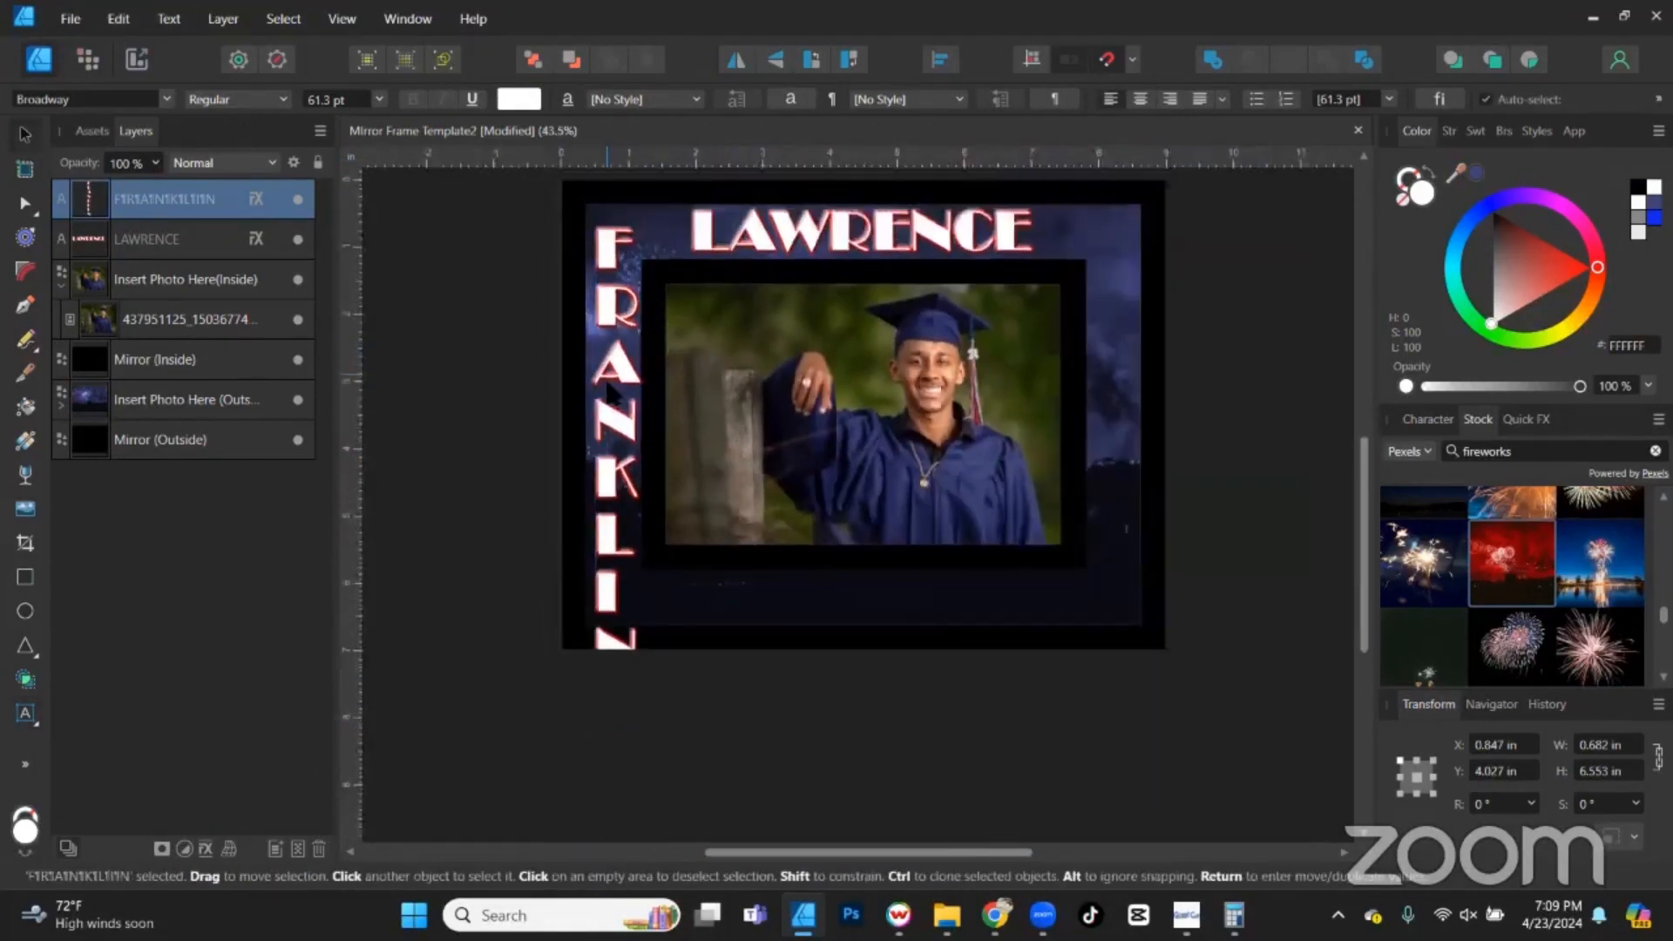
pyautogui.scroll(2, 599, 396)
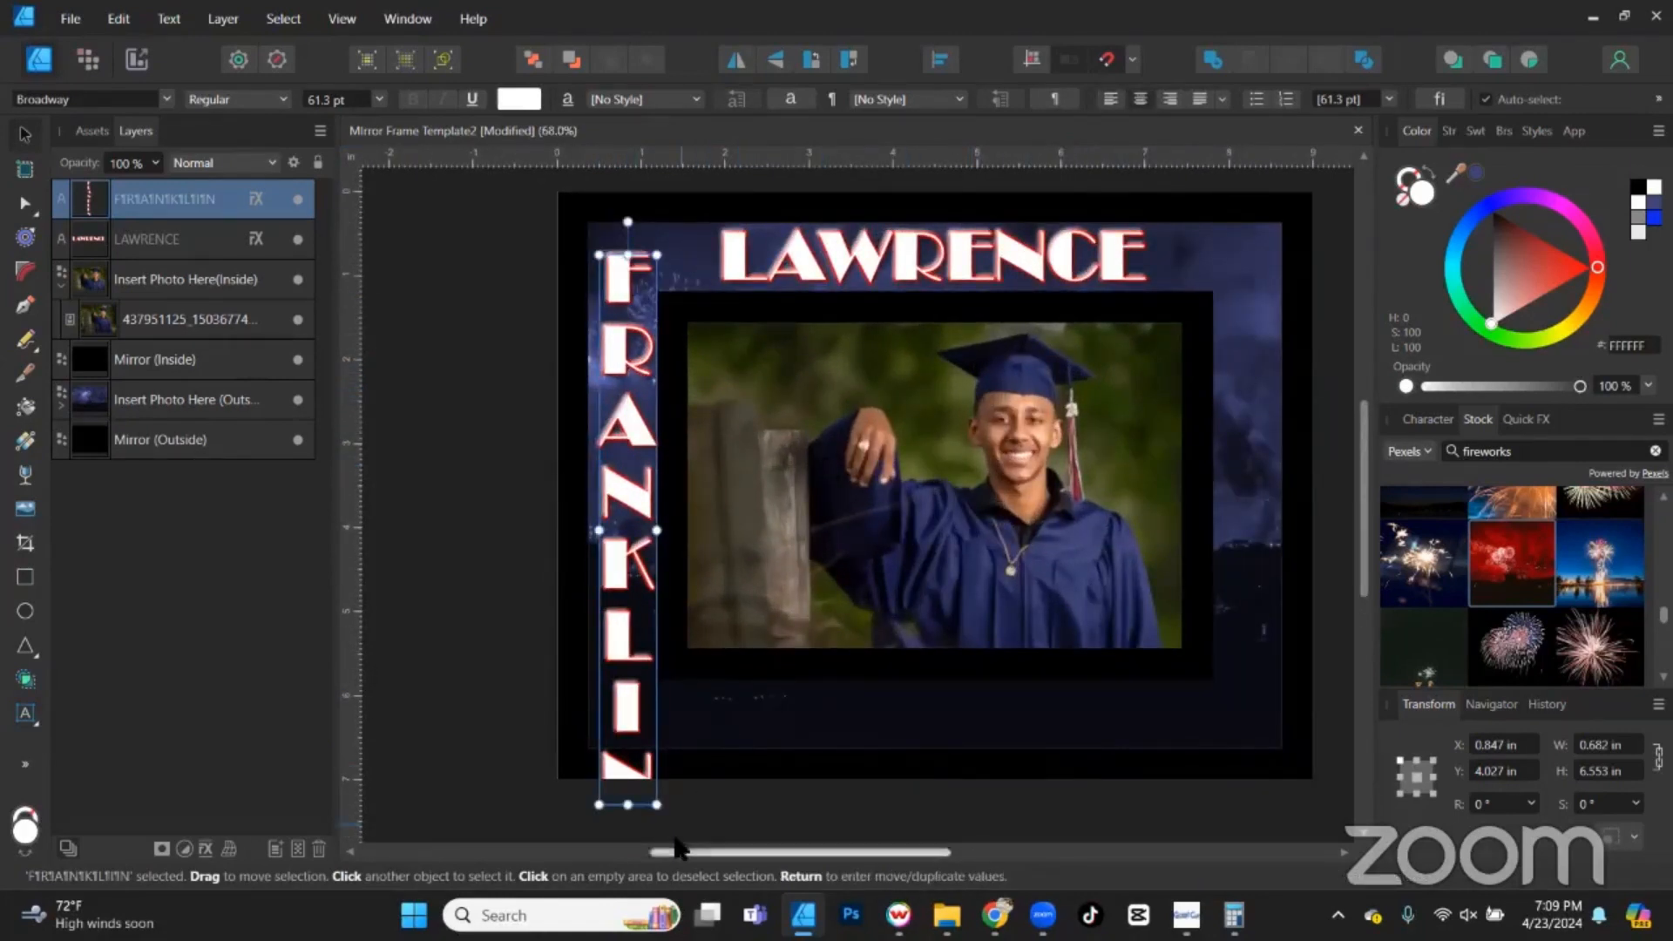
pyautogui.moveTo(656, 804); pyautogui.dragTo(647, 711)
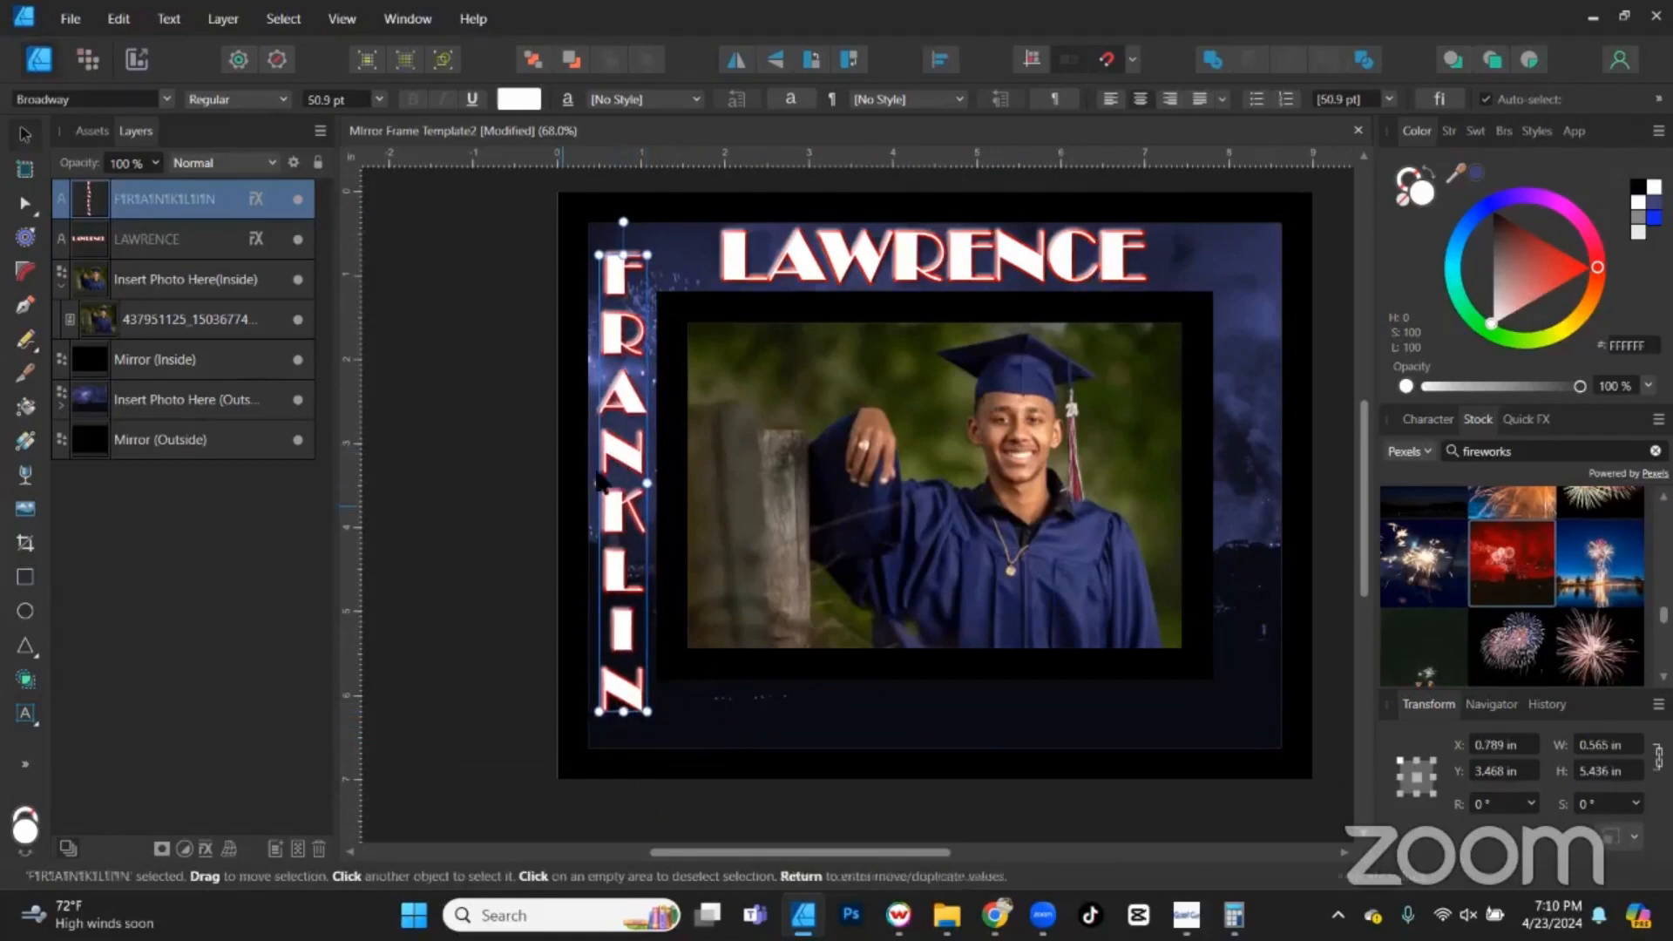
# Hide the fireworks image in the outside photo area and centre FRANKLIN in the left band at about X 0.79 in, Y 3.5 in.
pyautogui.scroll(3, 635, 397)
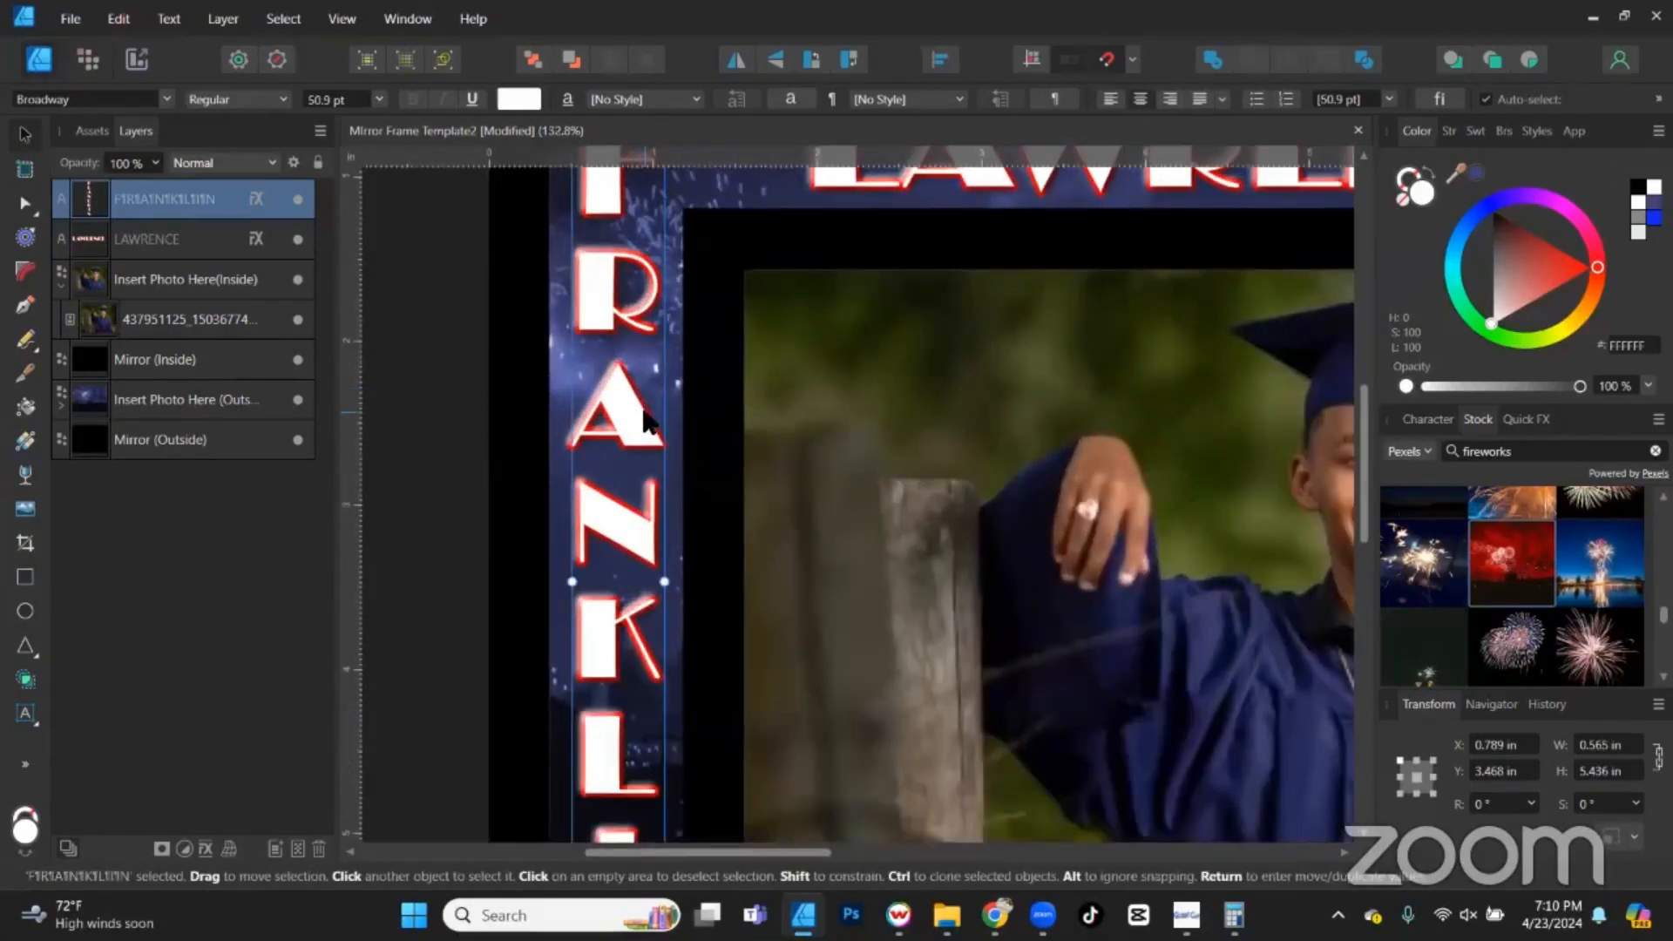
pyautogui.click(59, 405)
pyautogui.click(298, 440)
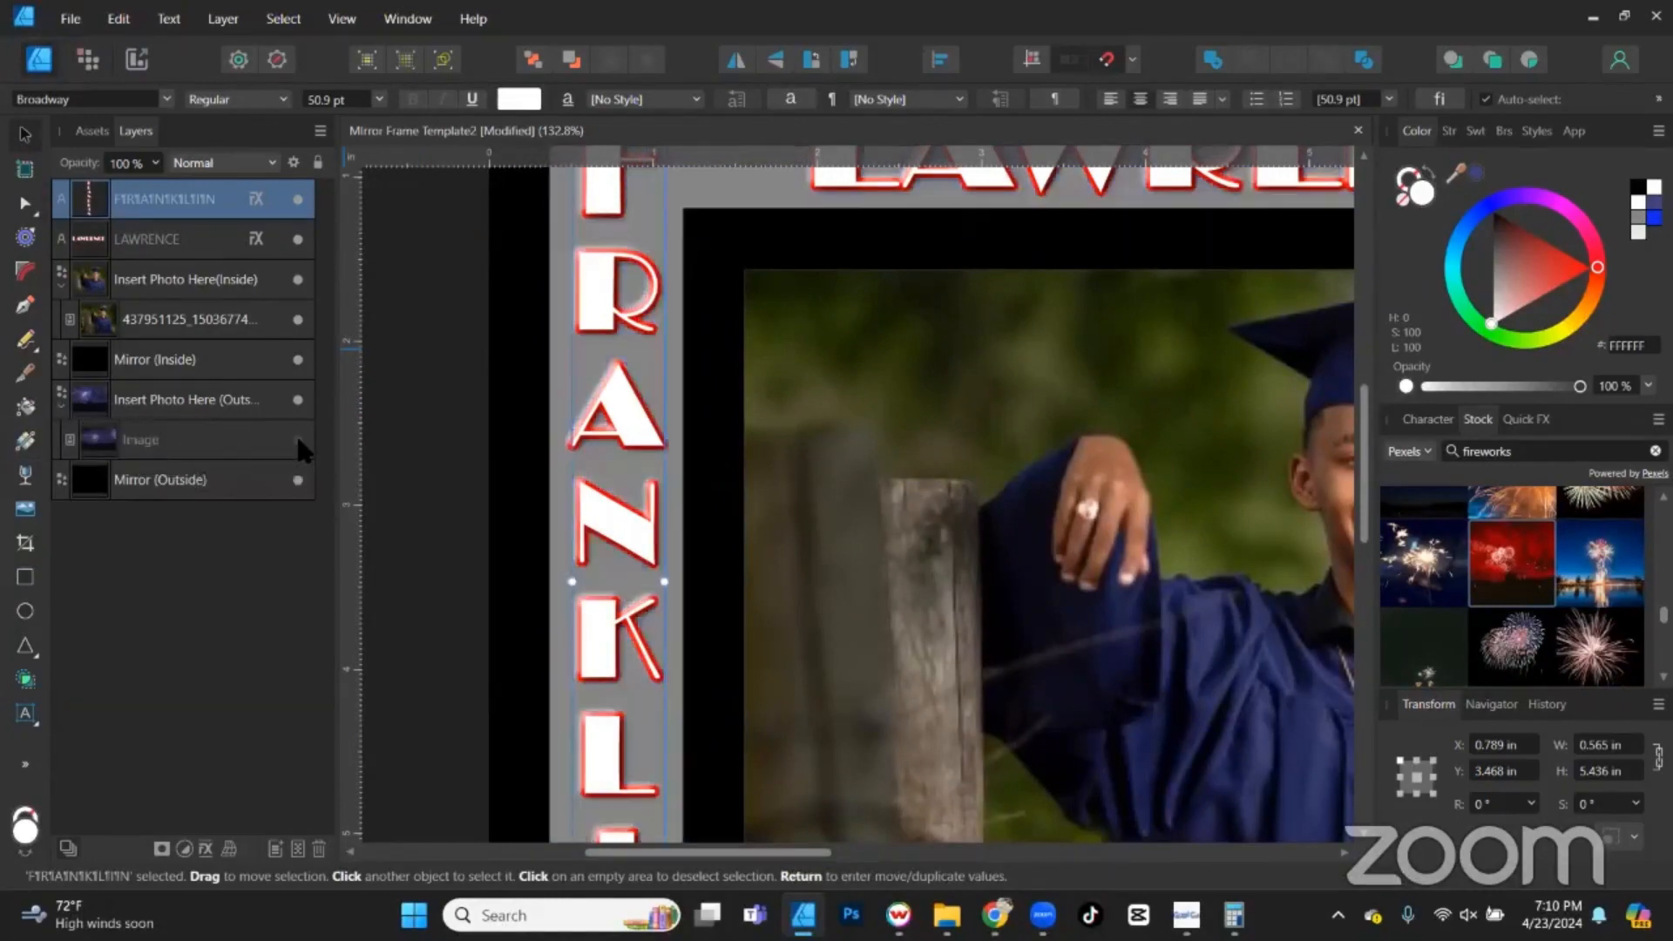
pyautogui.scroll(-2, 1251, 324)
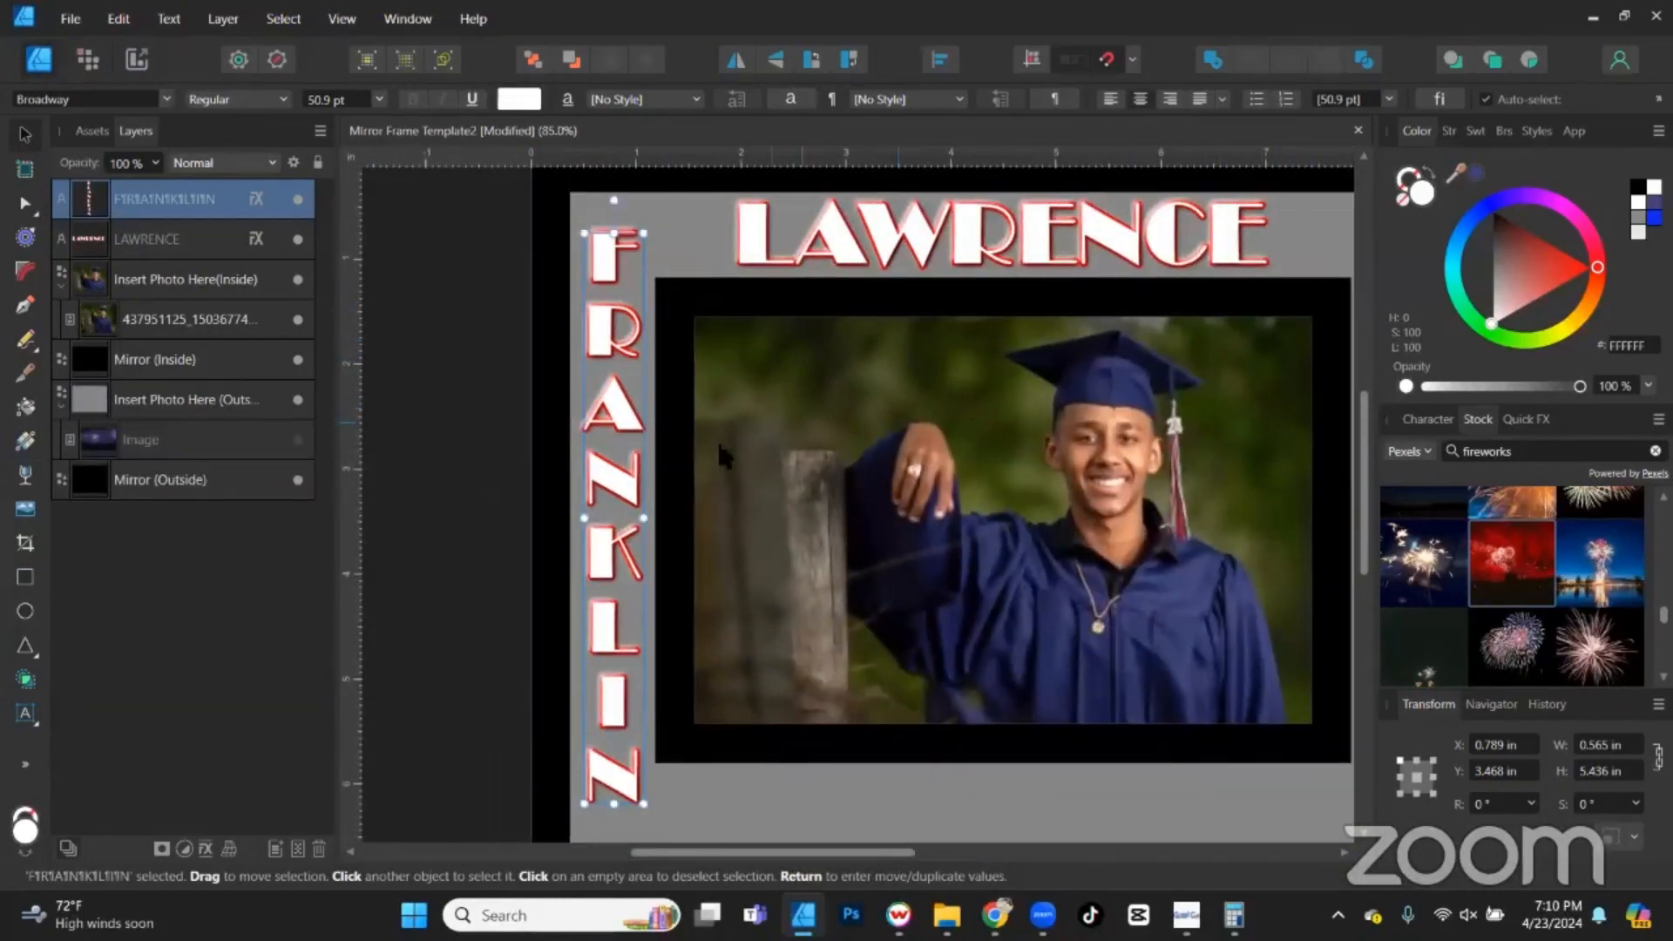
pyautogui.scroll(-2, 620, 383)
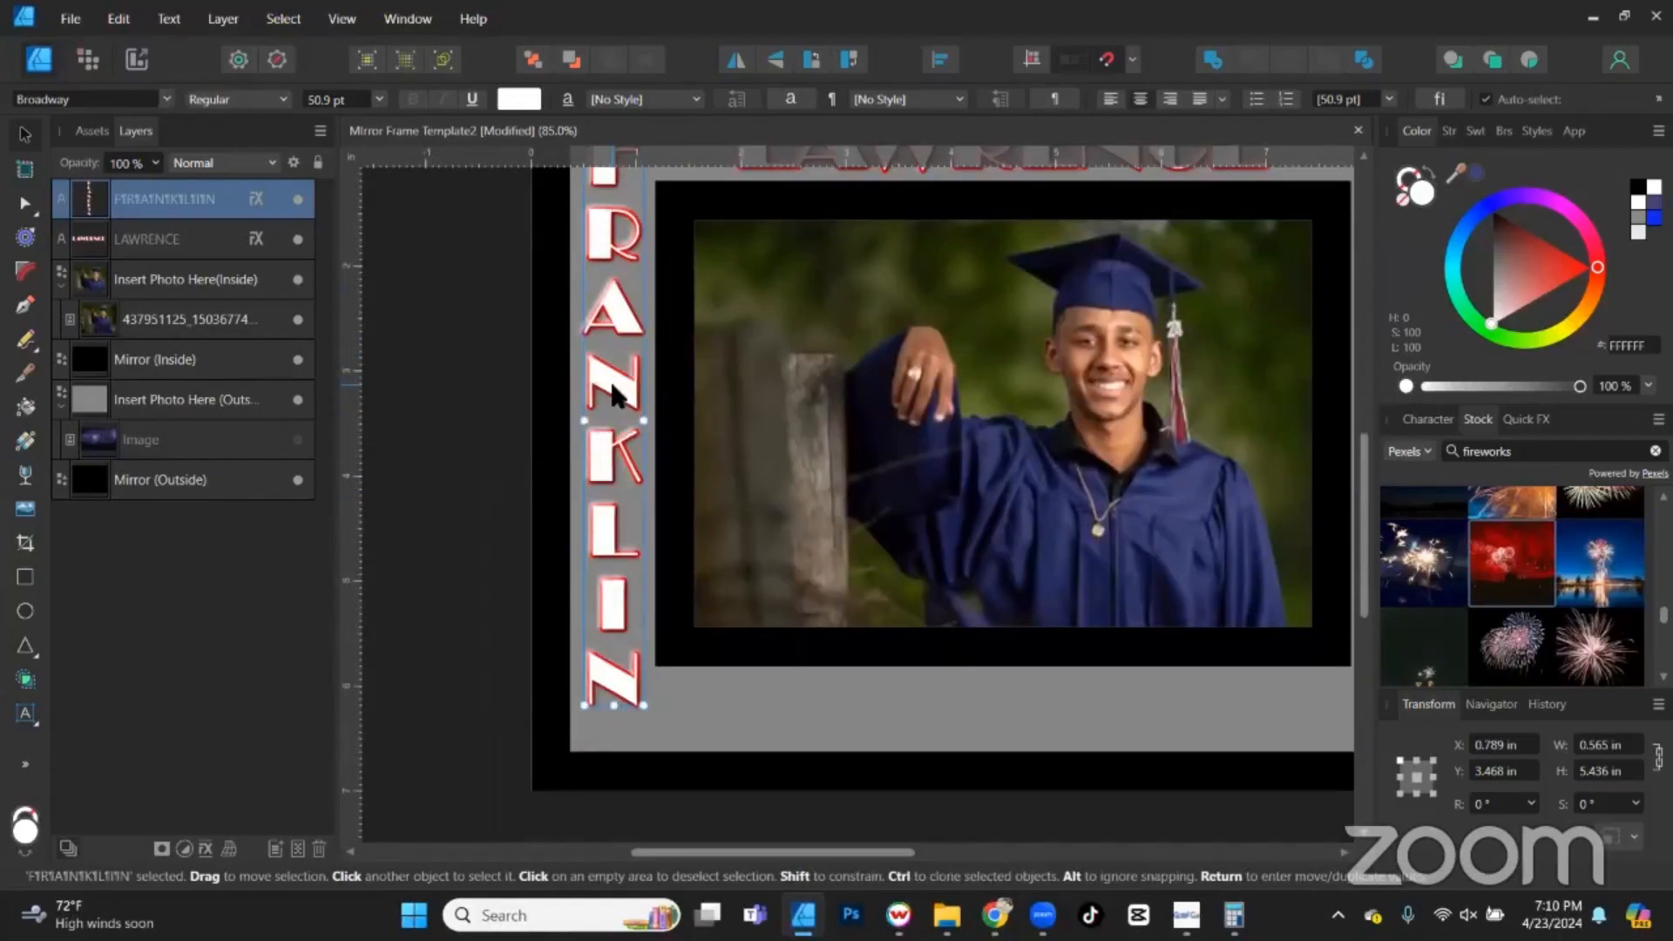
pyautogui.moveTo(613, 394); pyautogui.dragTo(601, 476)
pyautogui.scroll(-1, 614, 411)
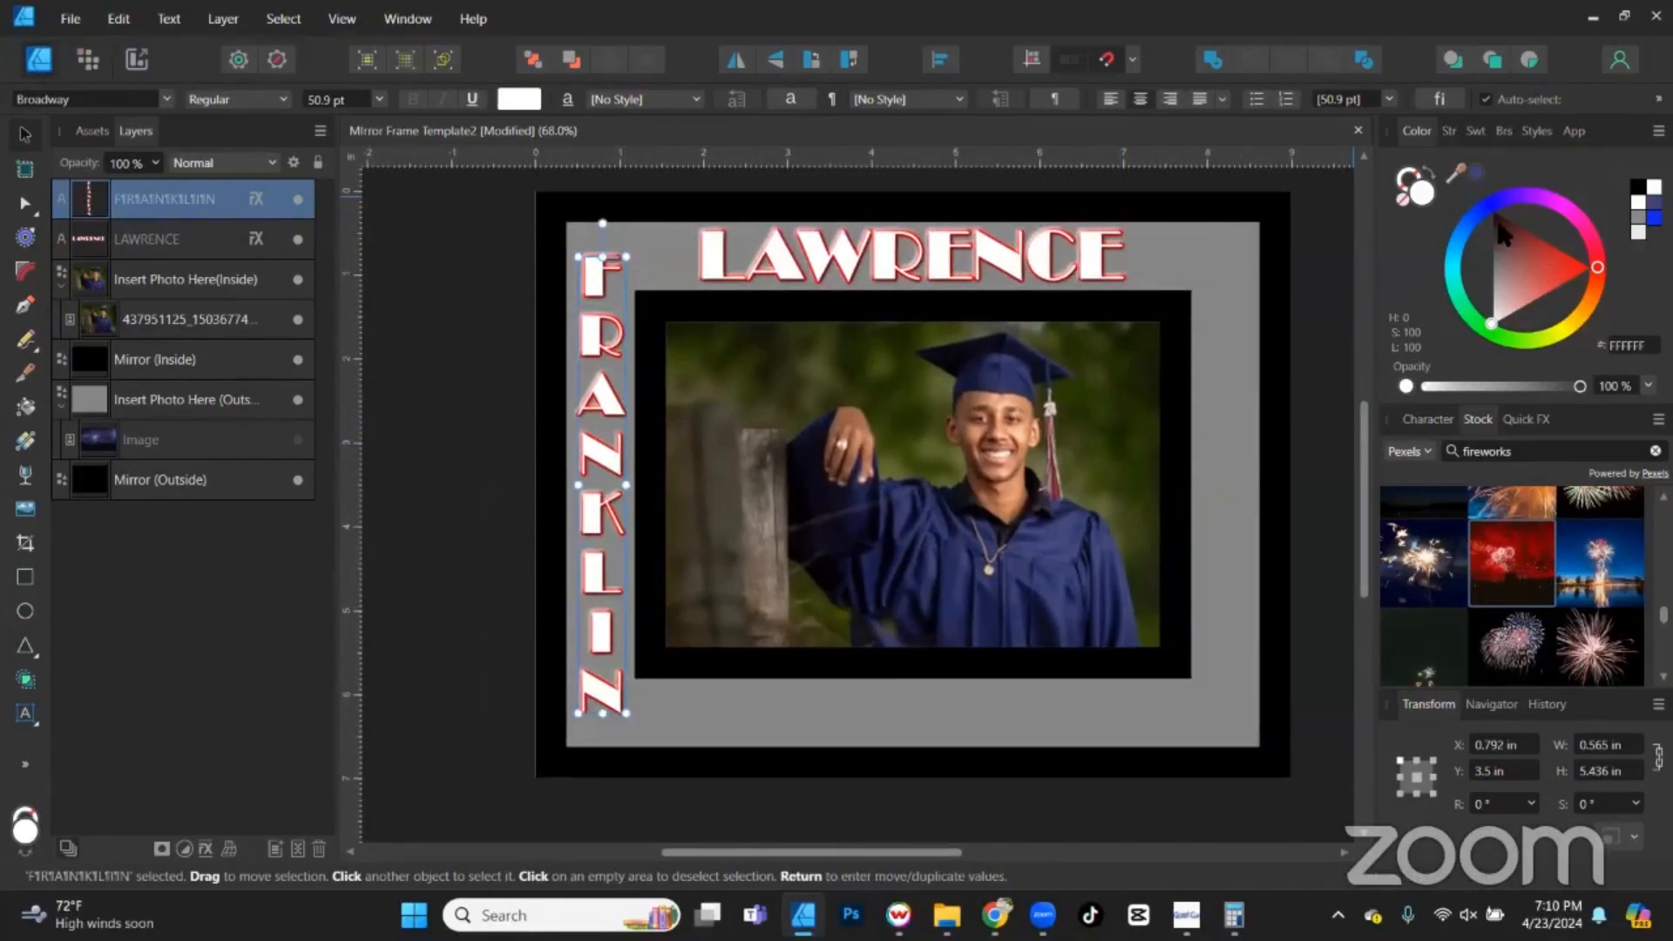
# Fill the FRANKLIN text with red (FF0000) and give it a white (FFFFFF) stroke 2 pt wide.
pyautogui.click(1584, 269)
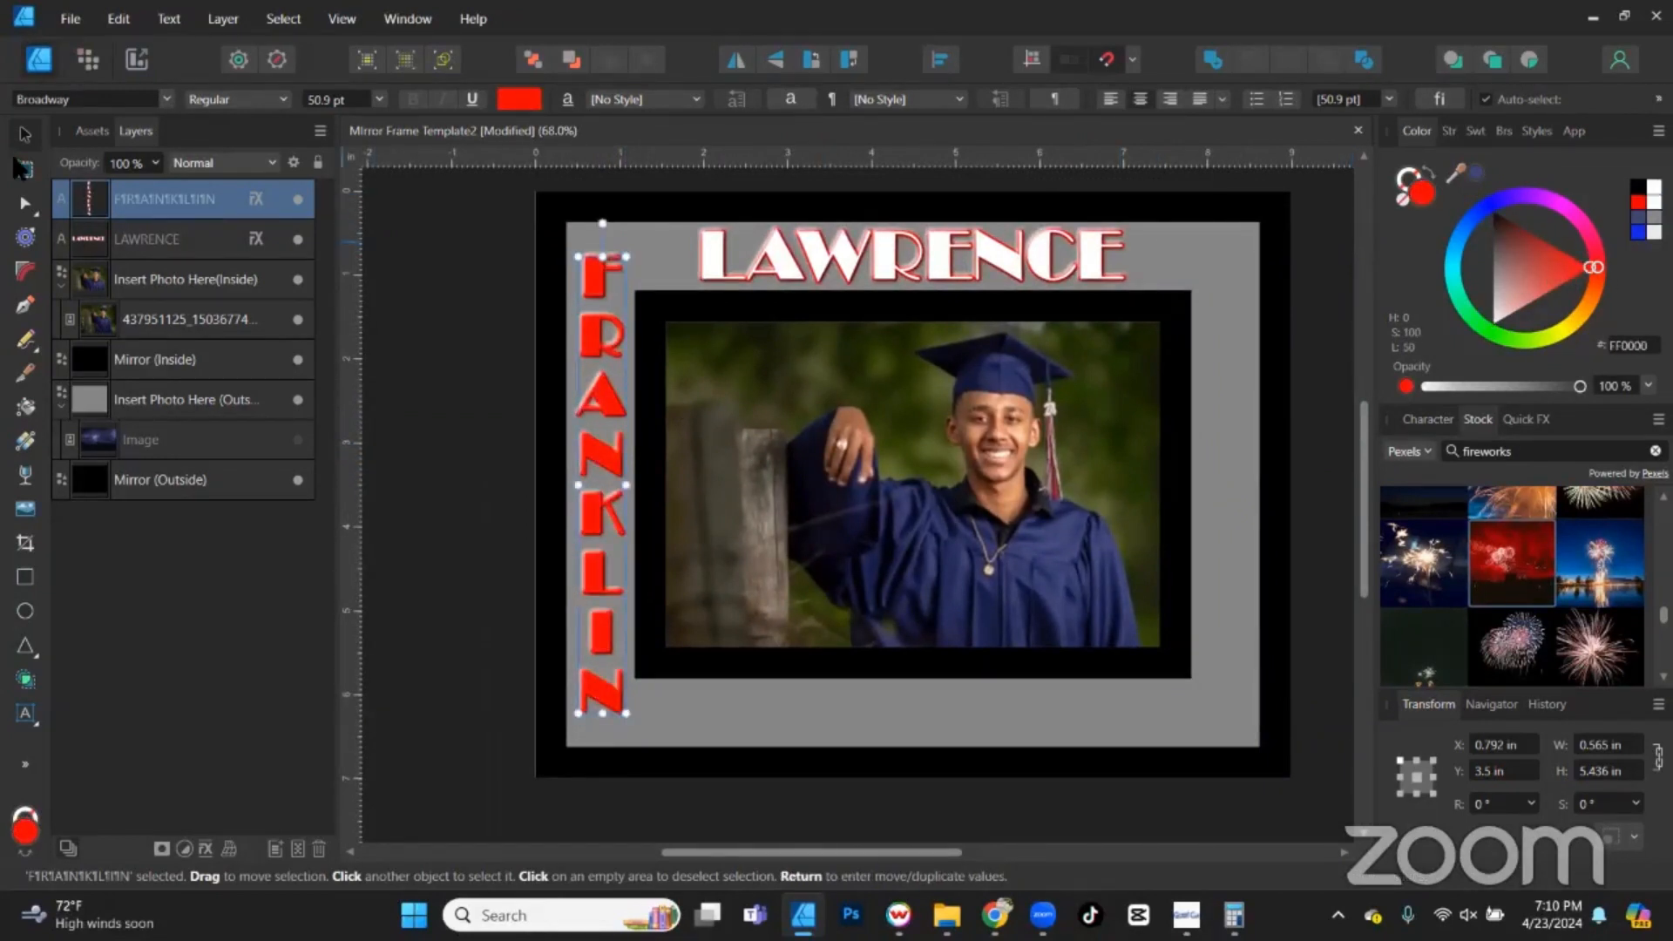
pyautogui.click(1407, 179)
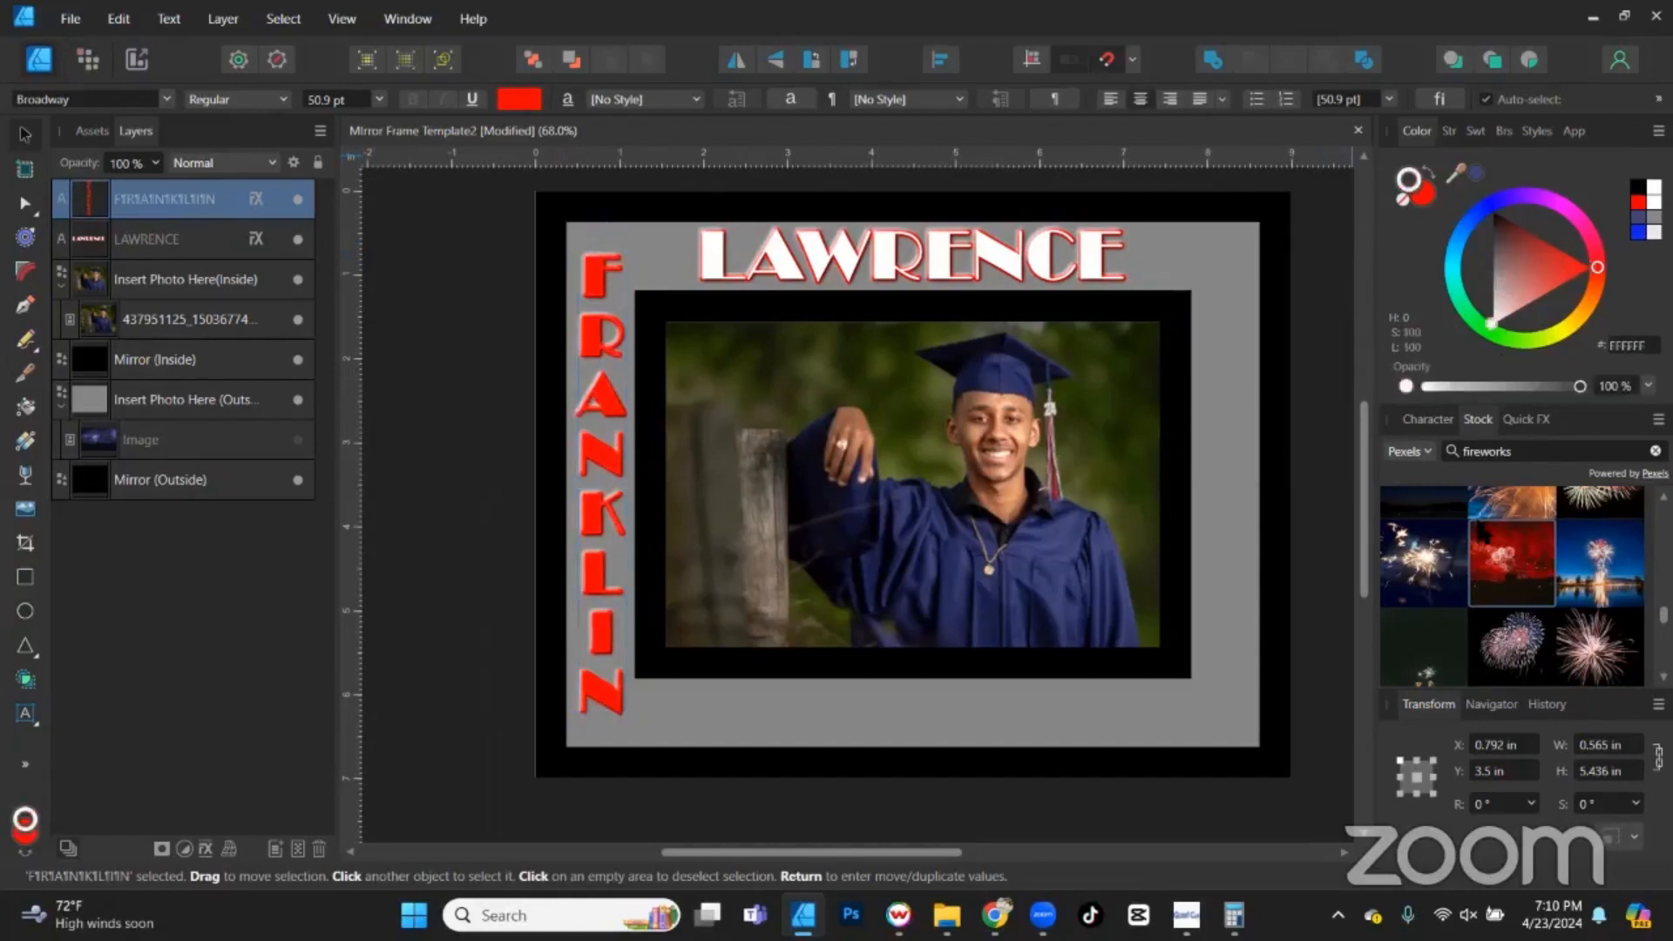
pyautogui.click(1443, 130)
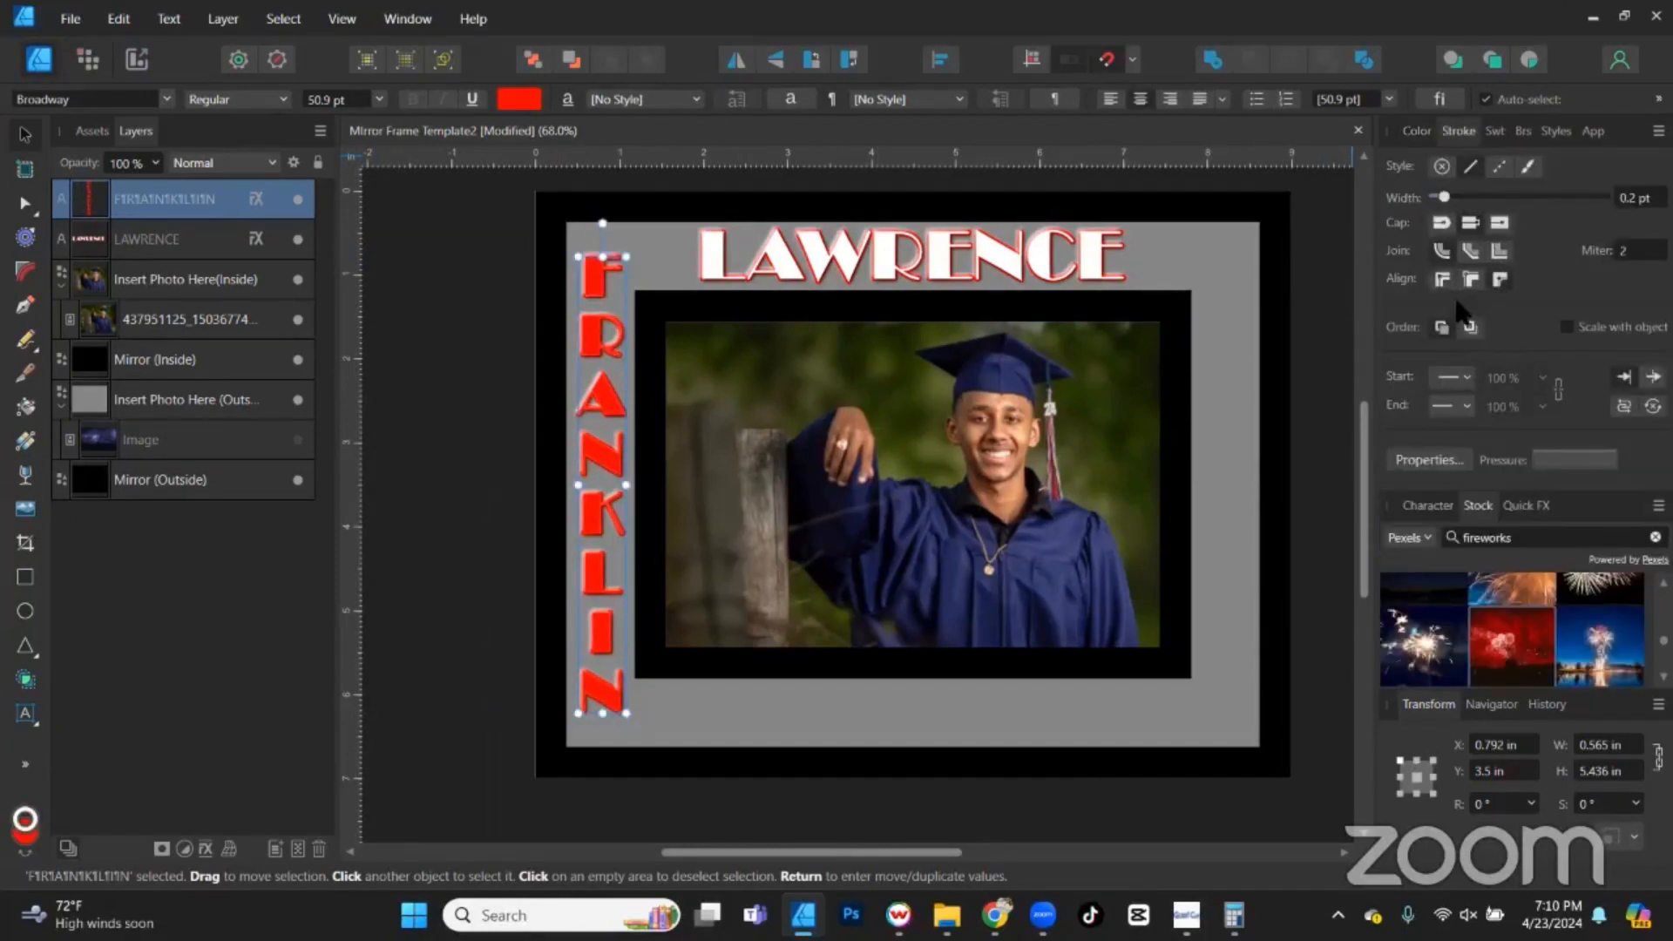
pyautogui.click(1640, 198)
pyautogui.press('Return')
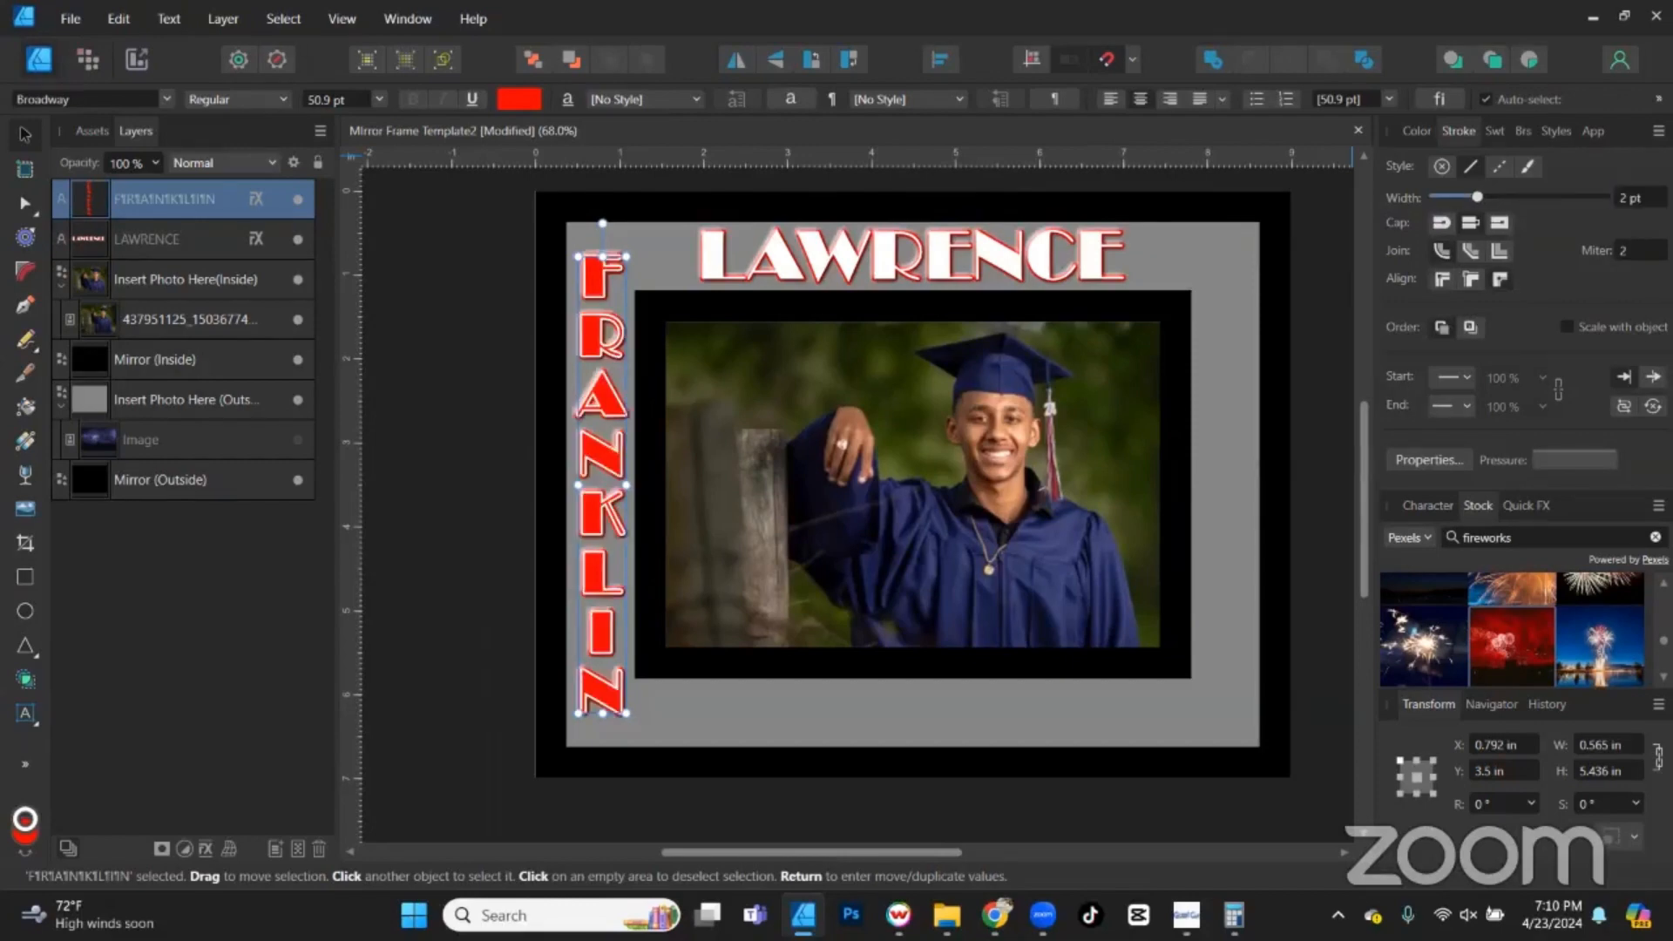
# Shorten the FRANKLIN text about its centre to about 4.63 in tall, keeping its width.
pyautogui.scroll(5, 591, 334)
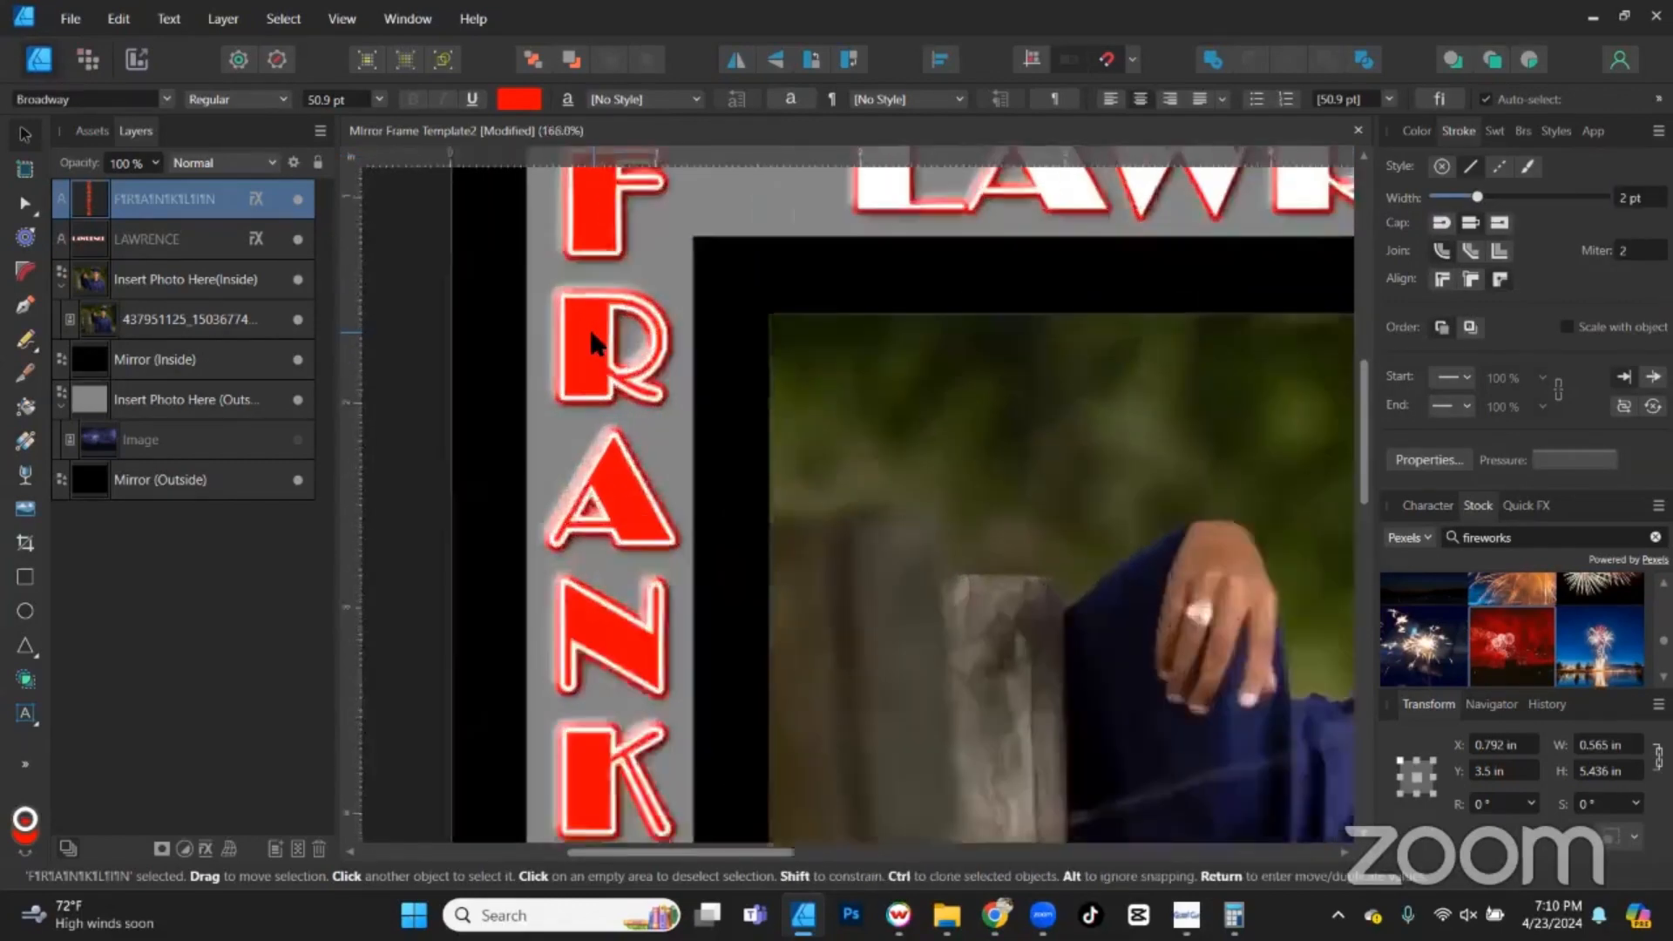
pyautogui.scroll(-5, 591, 340)
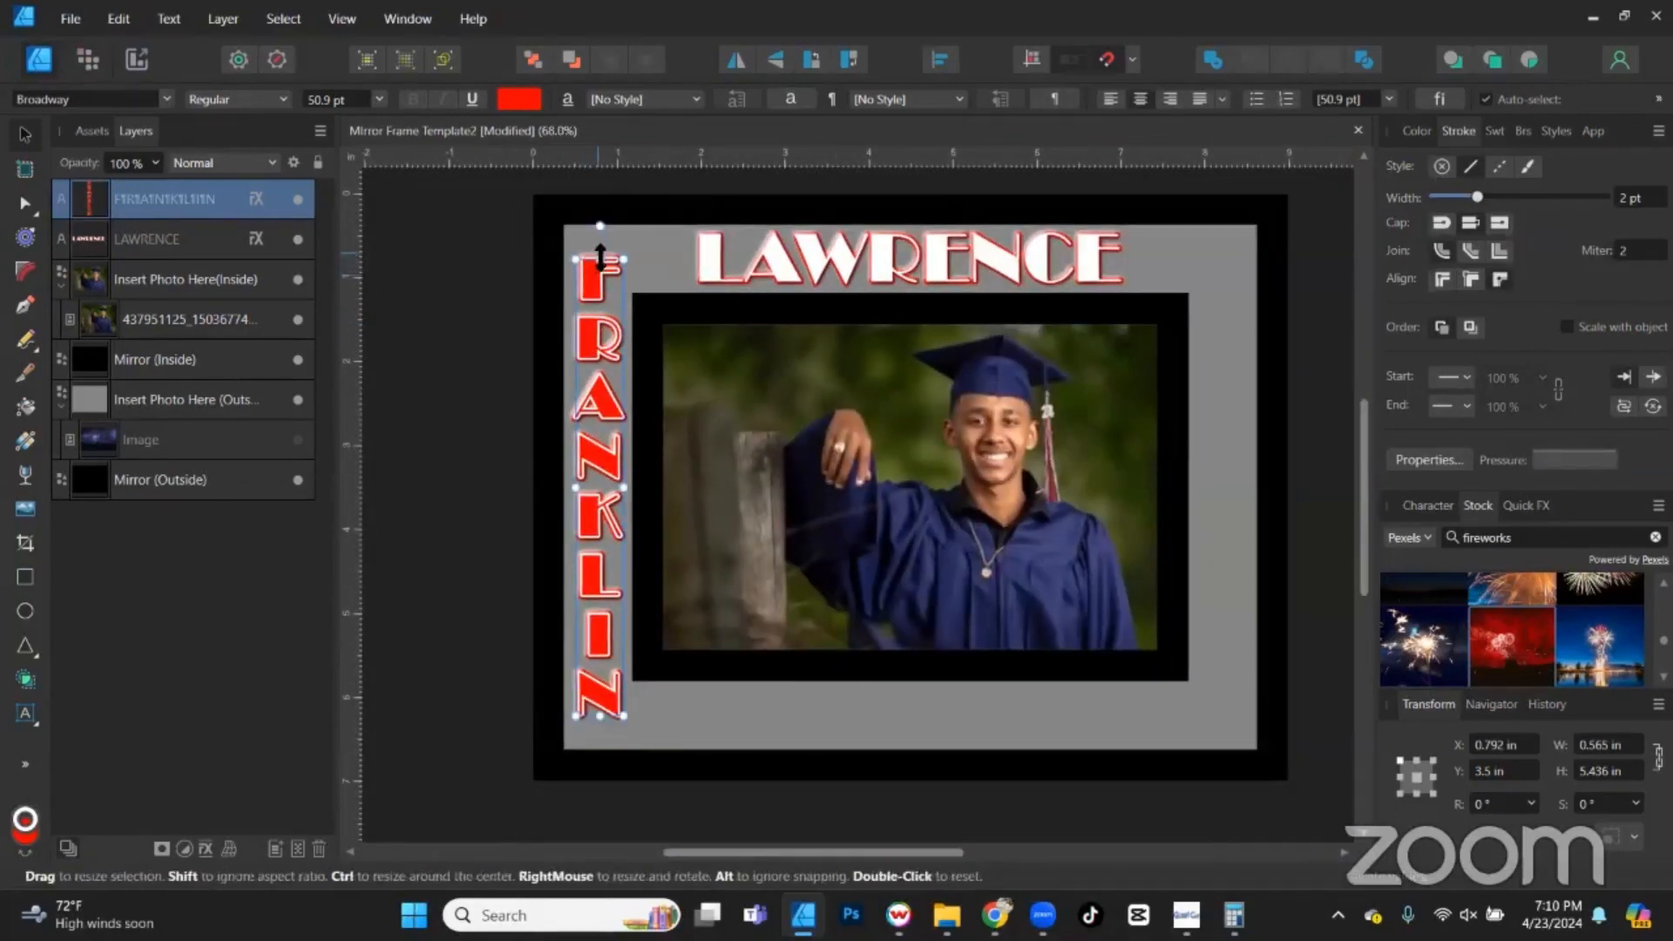
pyautogui.moveTo(602, 259); pyautogui.dragTo(597, 311)
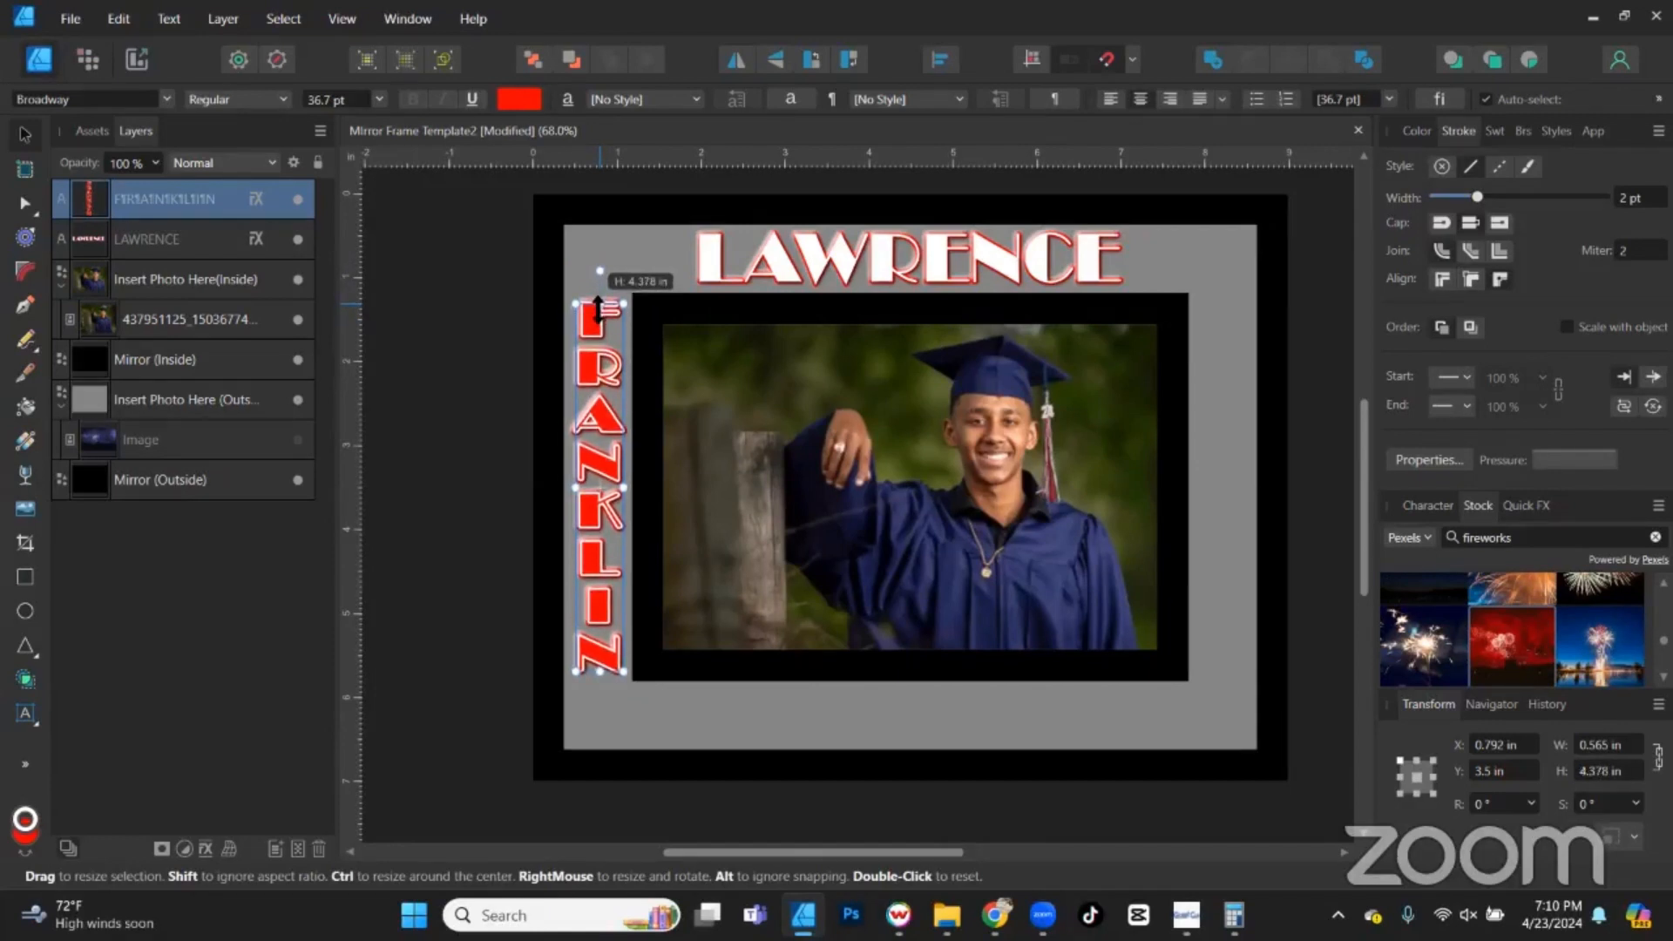
pyautogui.moveTo(598, 305); pyautogui.dragTo(600, 294)
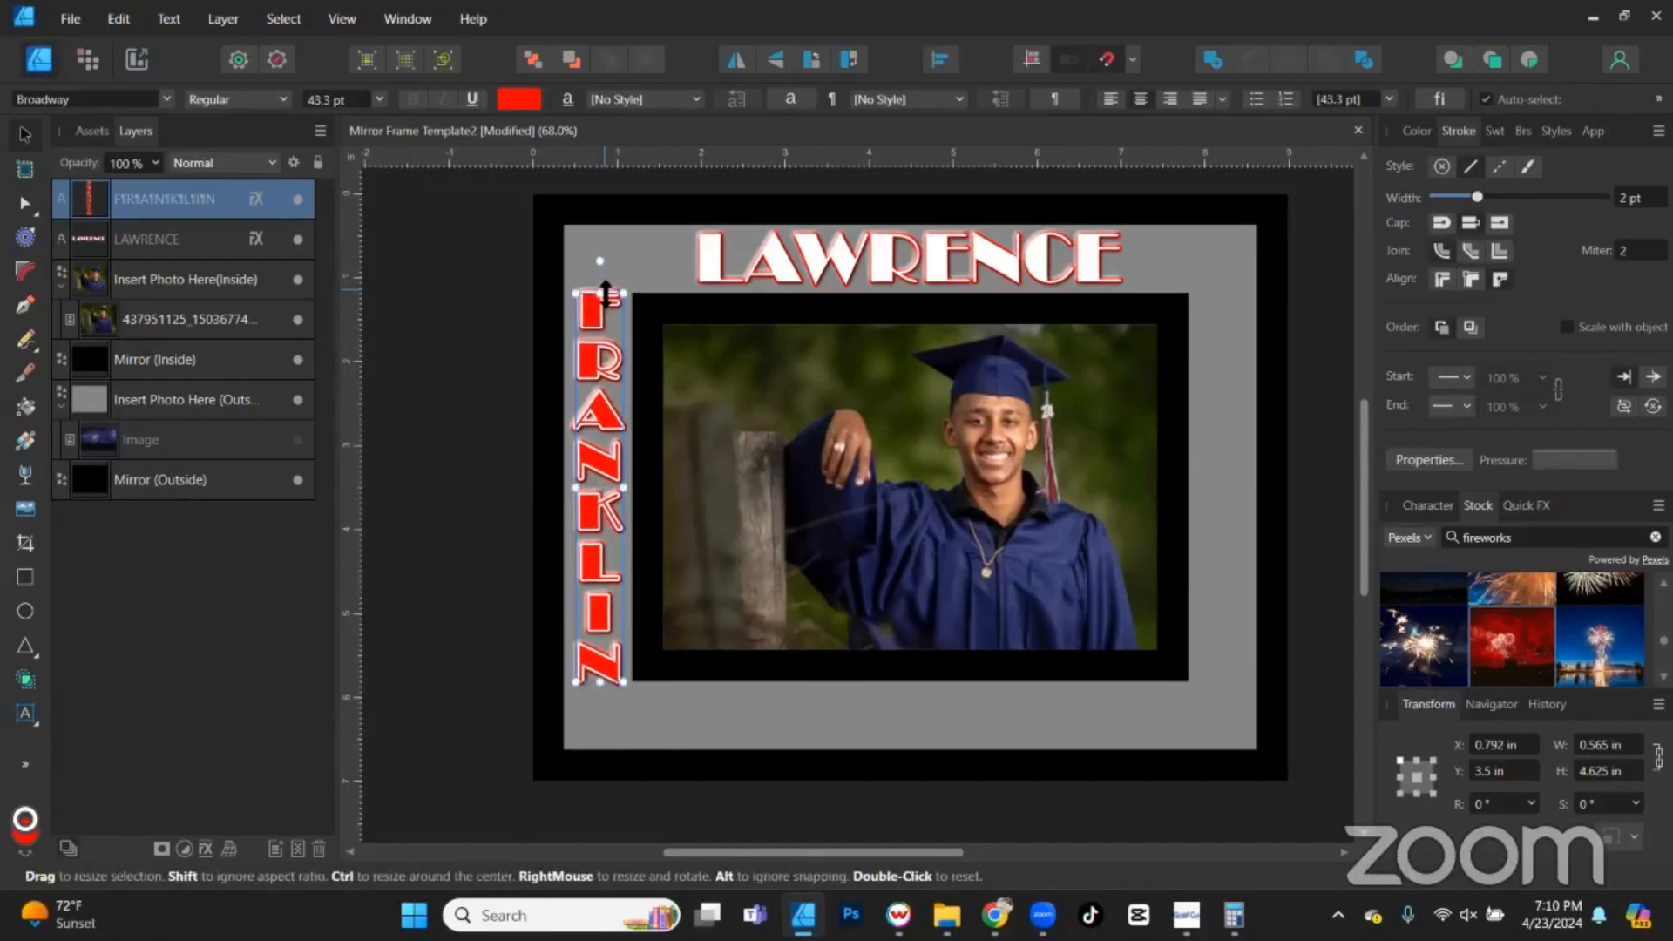
# Duplicate the FRANKLIN text into the frame's right band and replace the copy's wording with PARISH, one letter per line.
pyautogui.hotkey('ctrl', 'j')
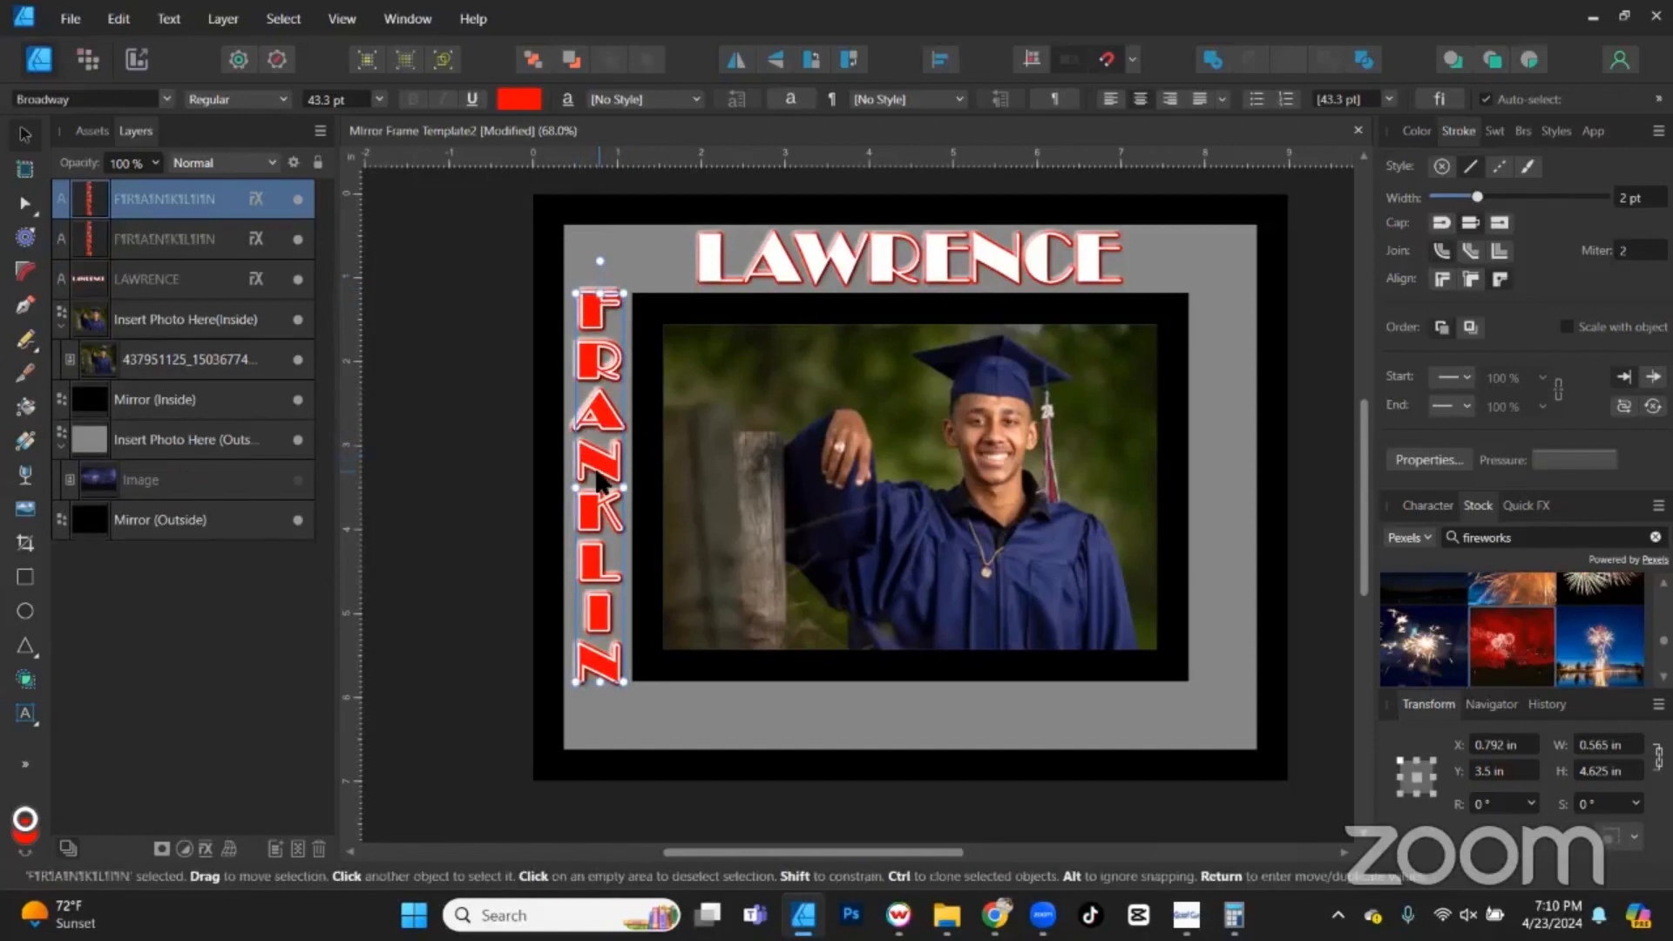
pyautogui.moveTo(597, 482); pyautogui.dragTo(1209, 471)
pyautogui.doubleClick(1237, 462)
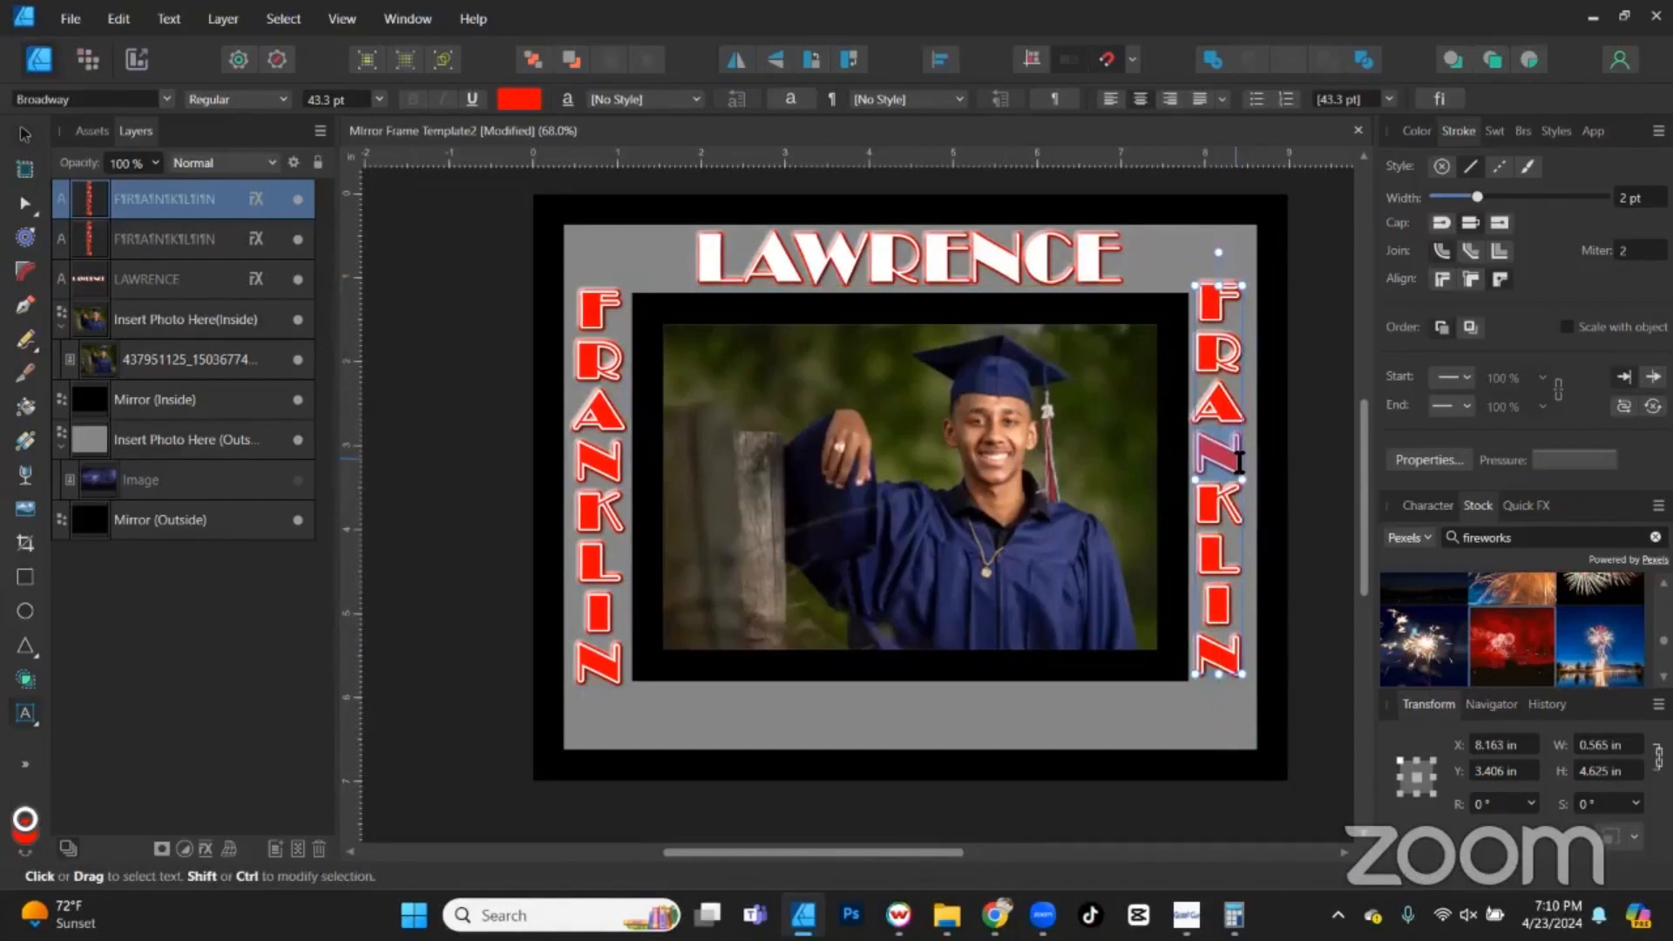
pyautogui.hotkey('ctrl', 'a')
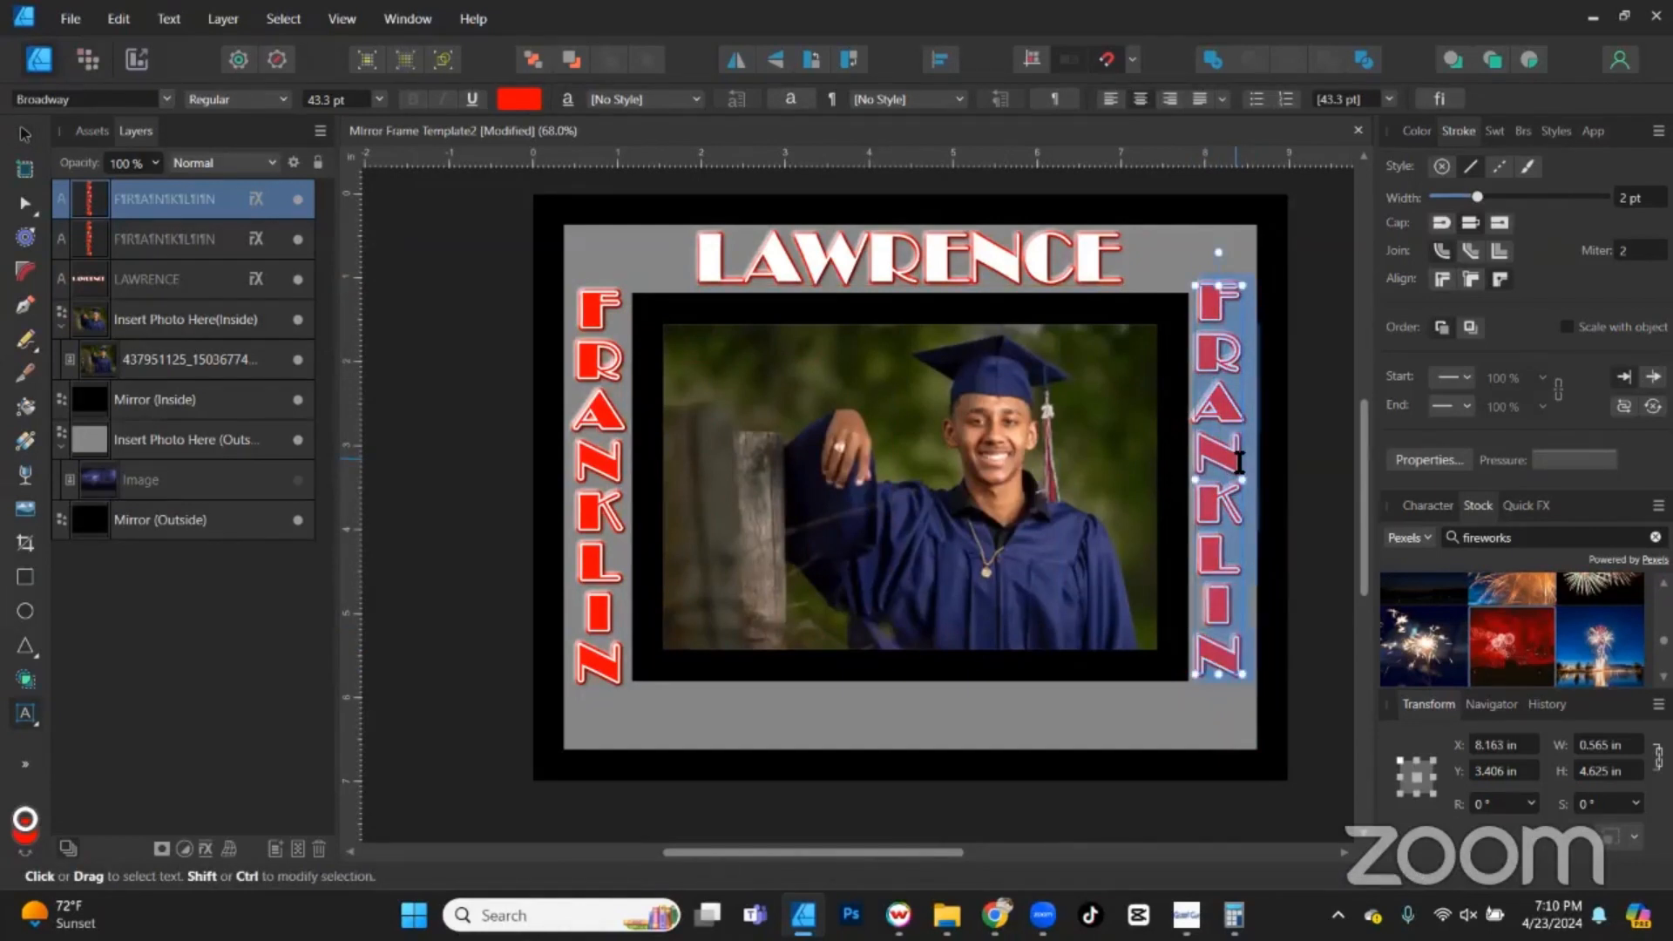
pyautogui.write('P A R I ')
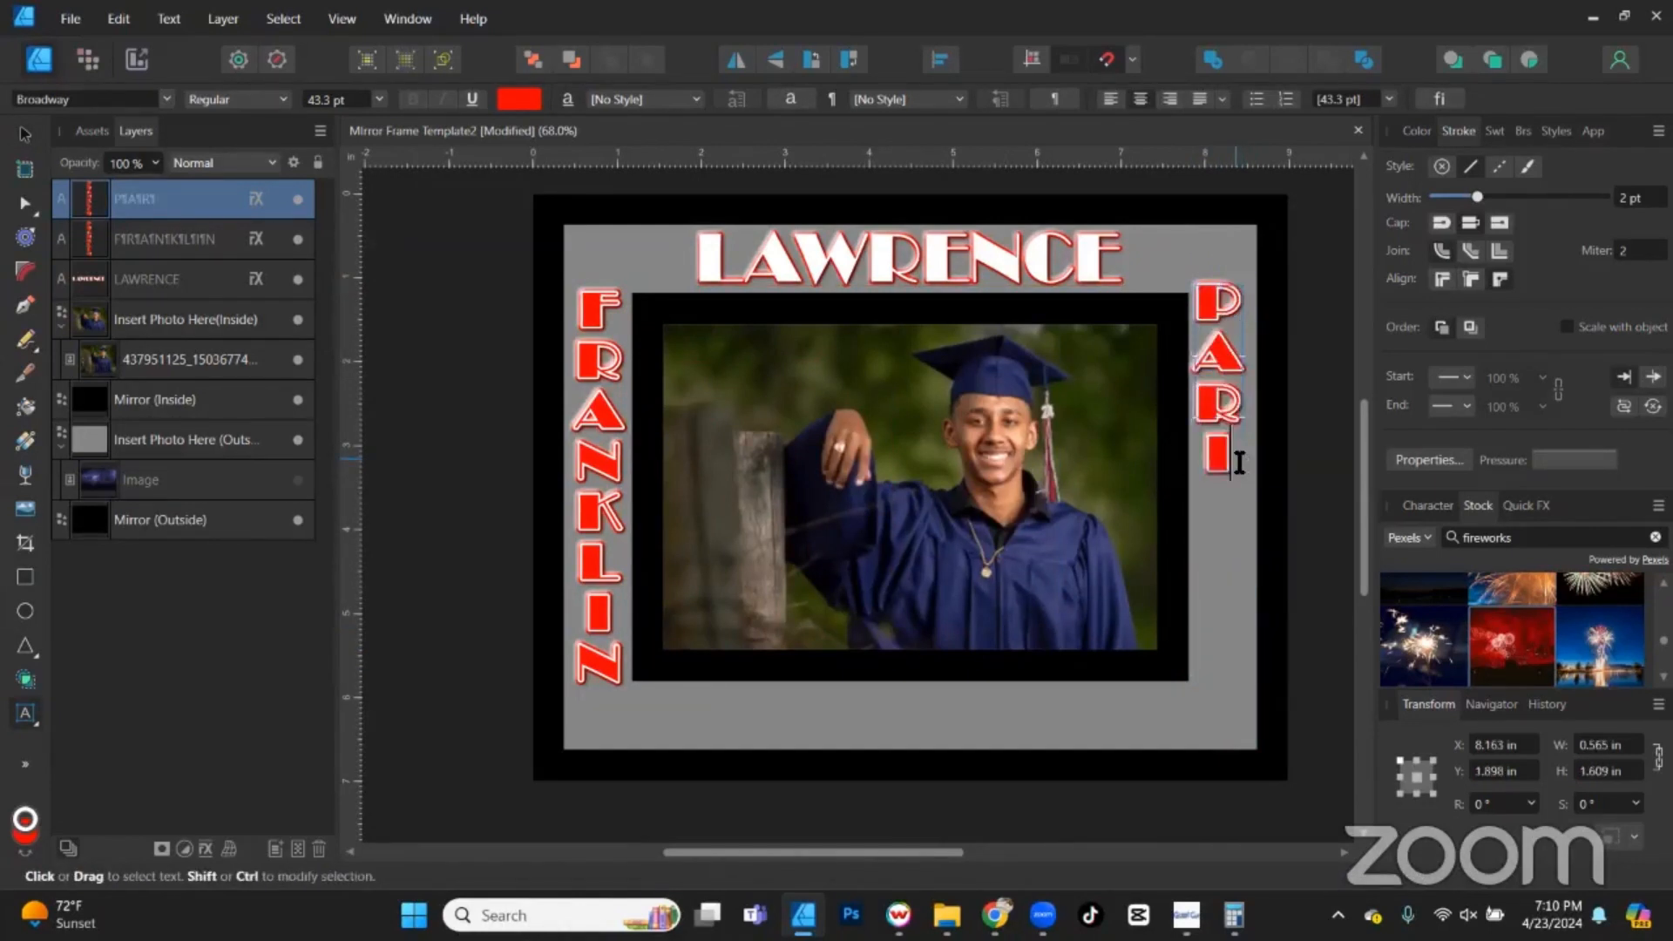
pyautogui.write('S H')
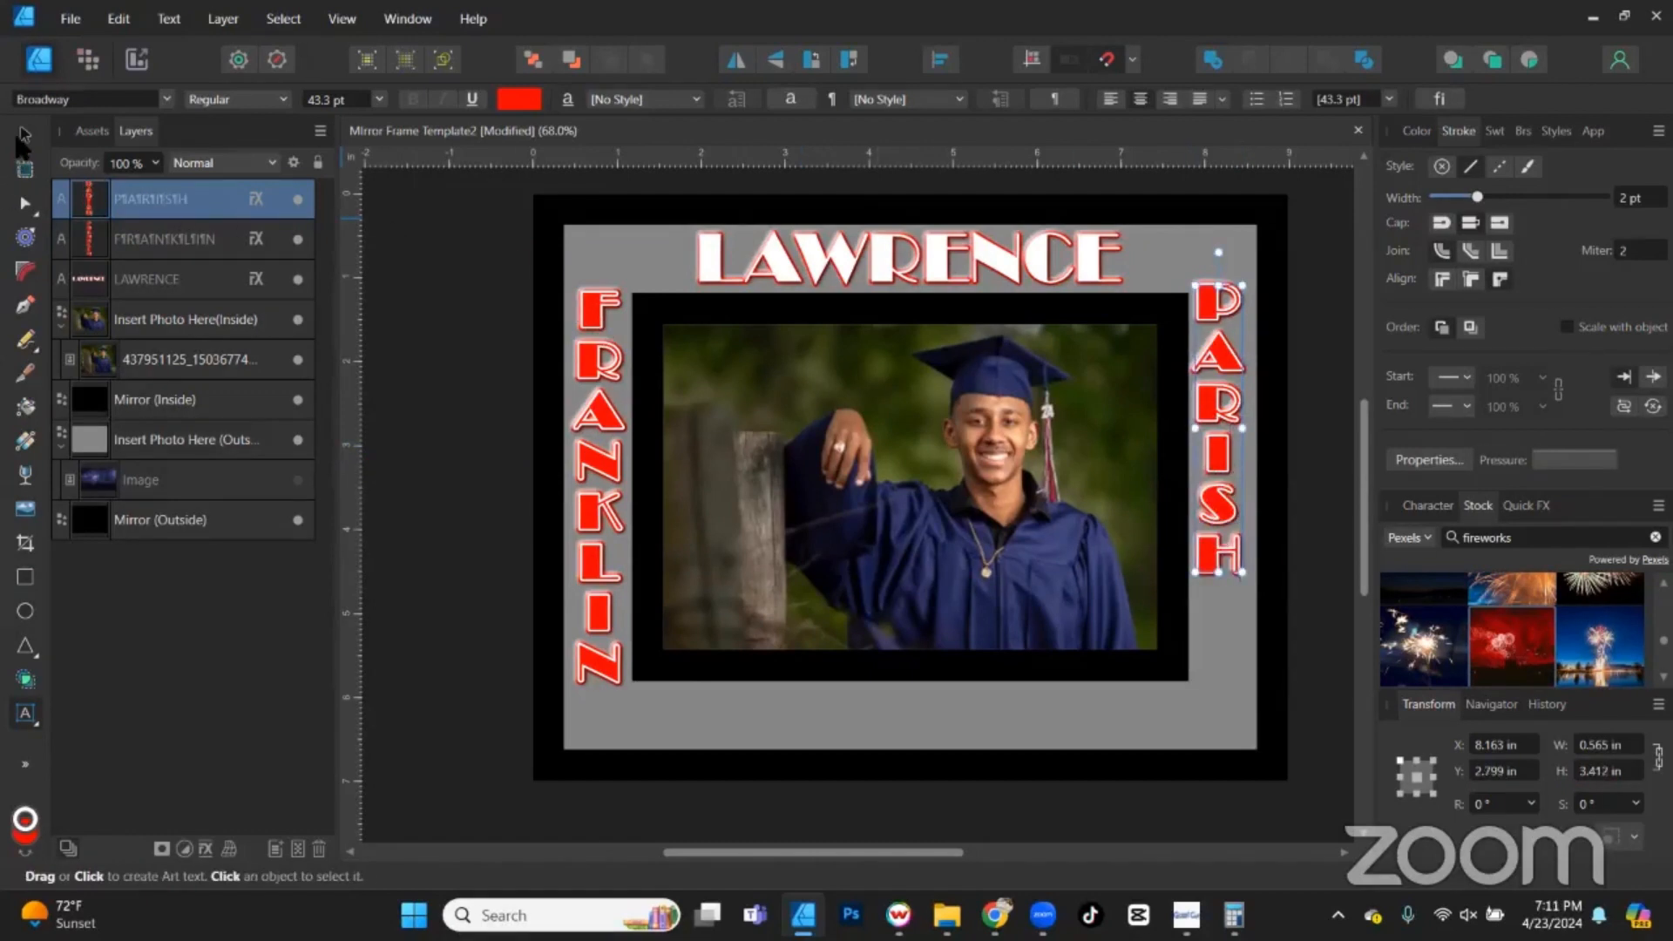
# Centre PARISH in the right band at about X 8.23 in, Y 3.5 in, and stretch it to about 4.14 in tall.
pyautogui.click(25, 135)
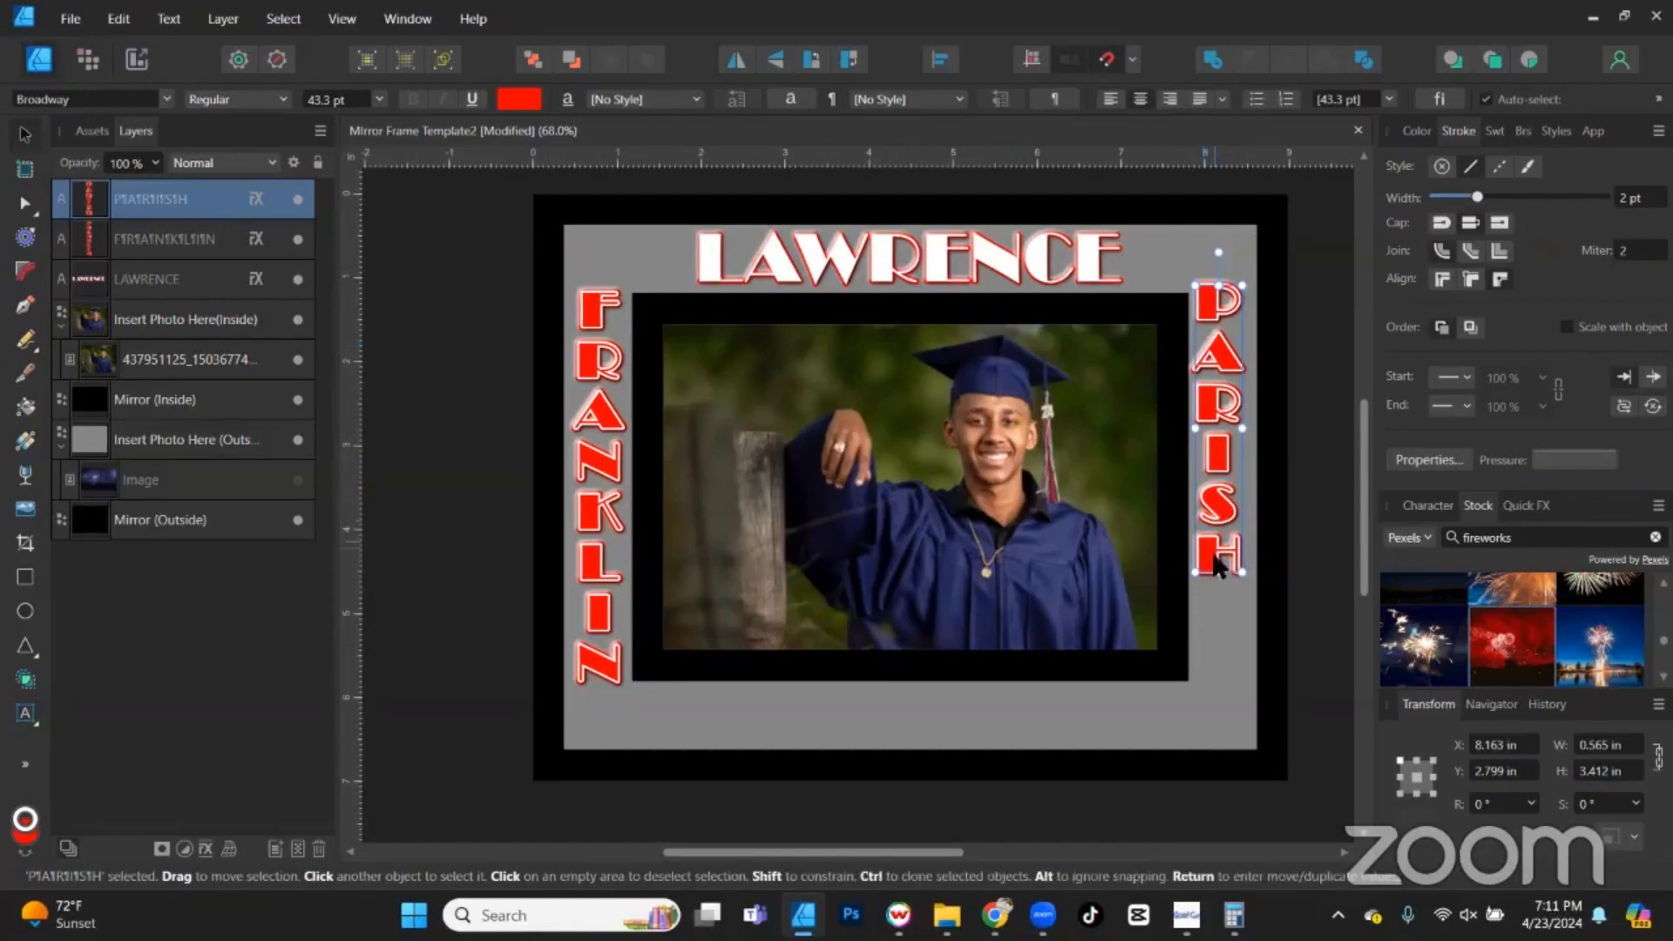
pyautogui.moveTo(1217, 475)
pyautogui.mouseDown()
pyautogui.moveTo(1225, 538)
pyautogui.moveTo(1194, 474)
pyautogui.mouseUp()
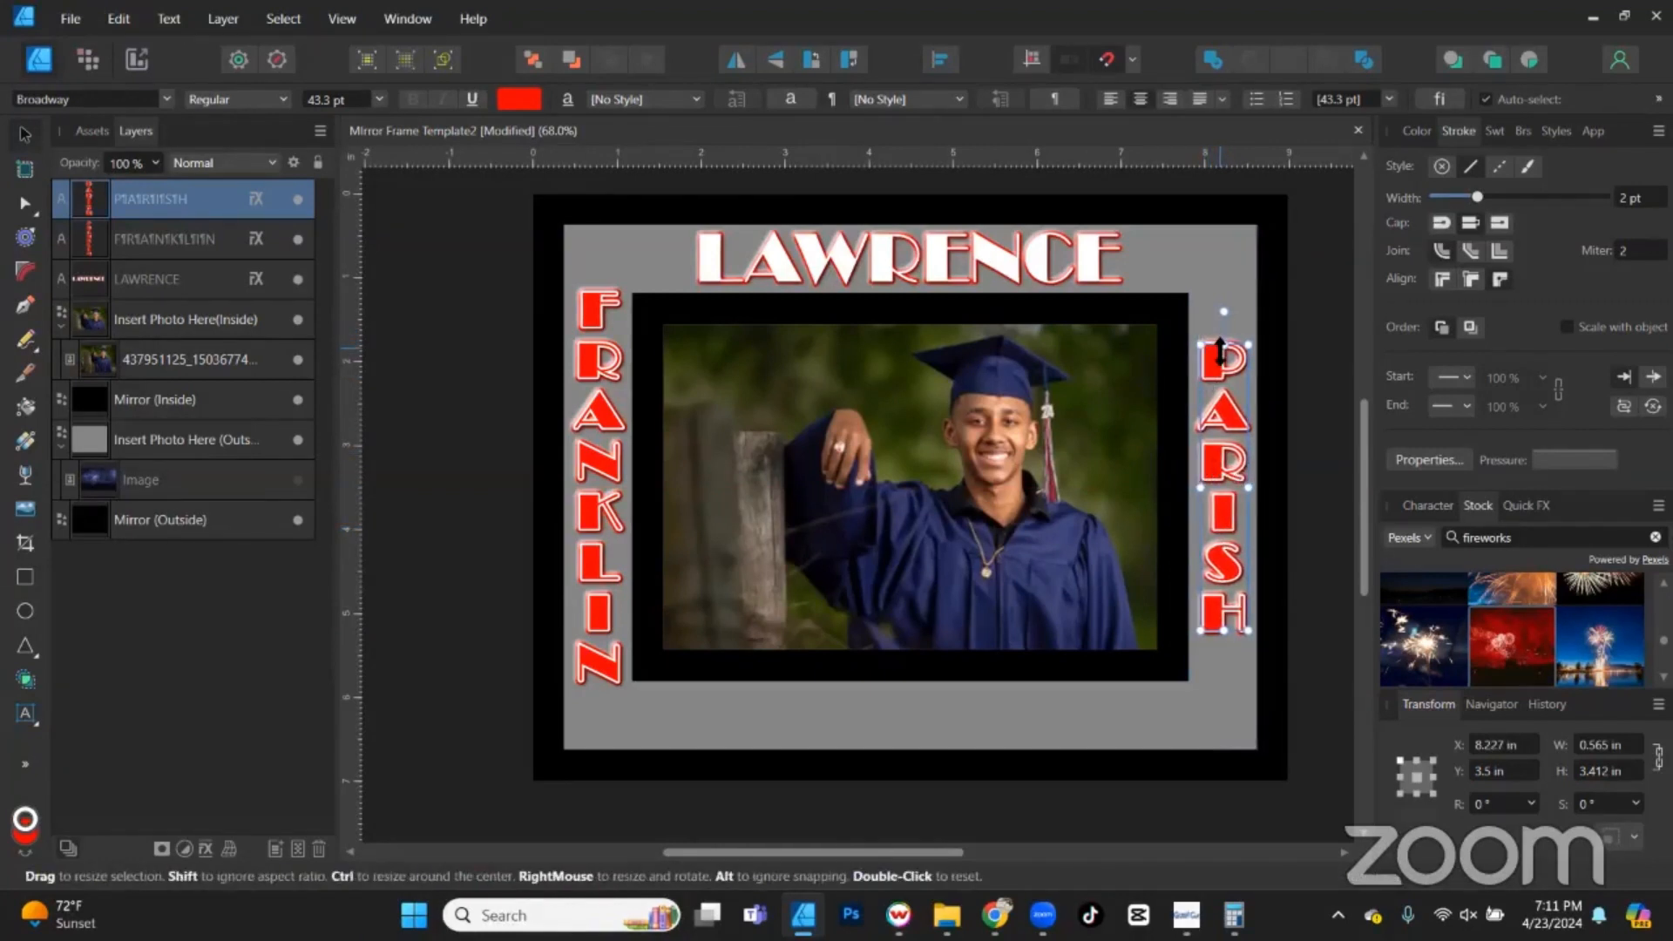
pyautogui.moveTo(1223, 352)
pyautogui.mouseDown()
pyautogui.moveTo(1224, 291)
pyautogui.moveTo(1224, 324)
pyautogui.mouseUp()
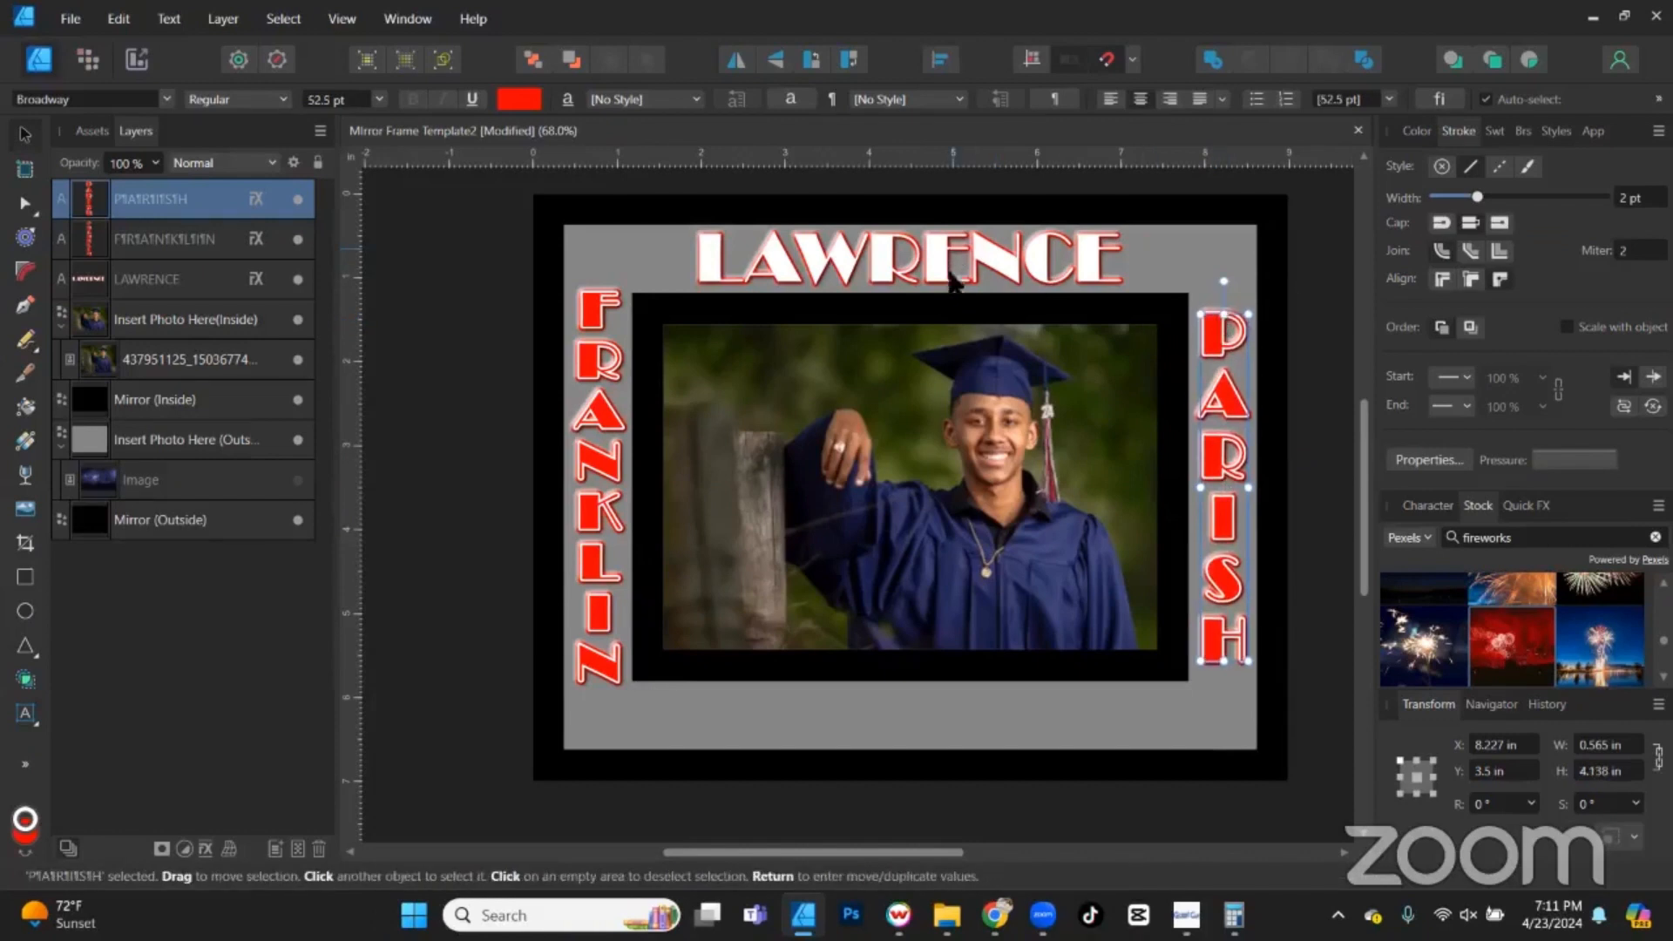
# Duplicate the name text in the frame's top band and place the copy straight below in the bottom band, at about Y 6.15 in.
pyautogui.click(993, 270)
pyautogui.hotkey('ctrl', 'j')
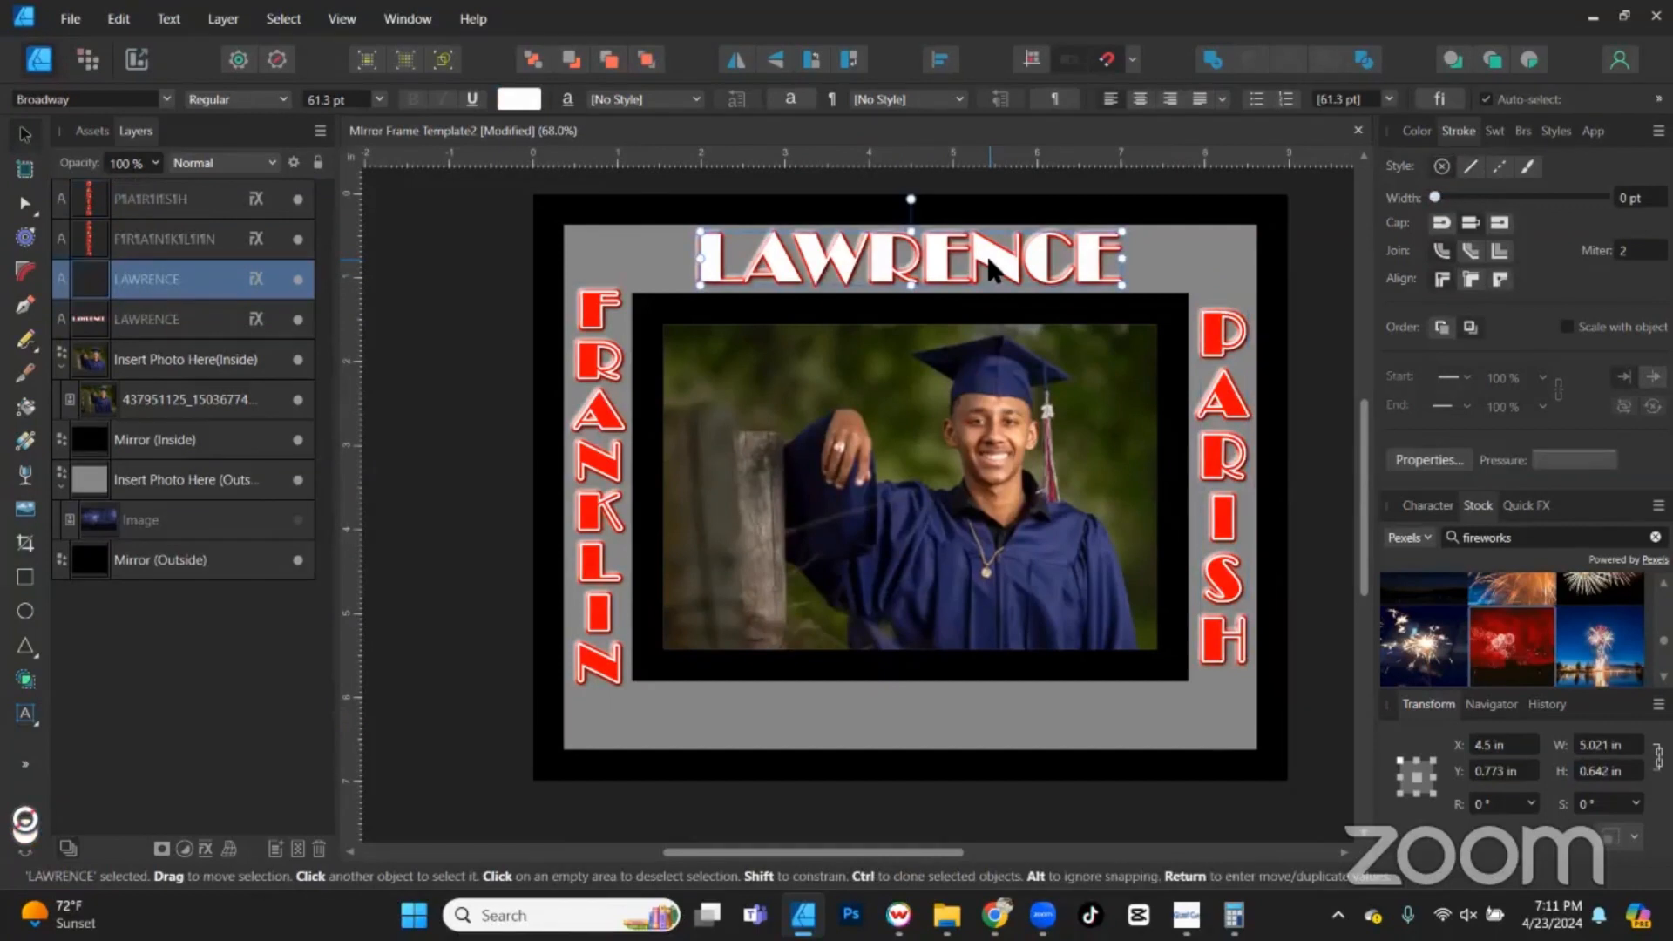
pyautogui.moveTo(991, 271); pyautogui.dragTo(991, 719)
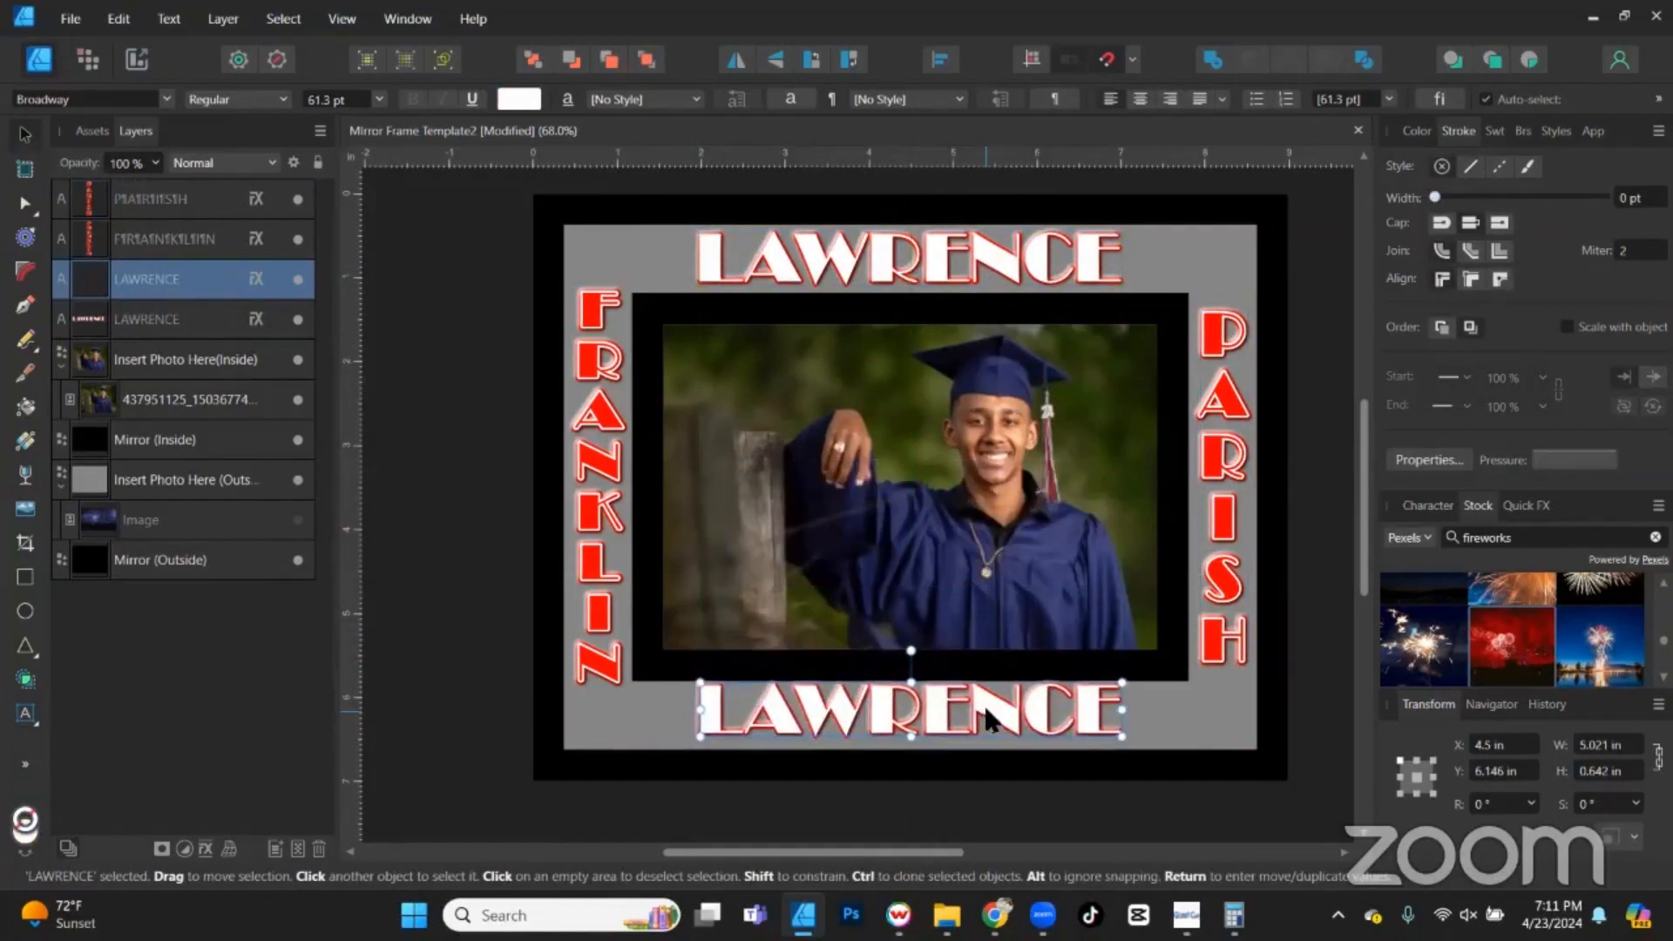
# Replace the wording of the bottom band's text copy with "Class of 2024".
pyautogui.doubleClick(991, 713)
pyautogui.hotkey('ctrl', 'a')
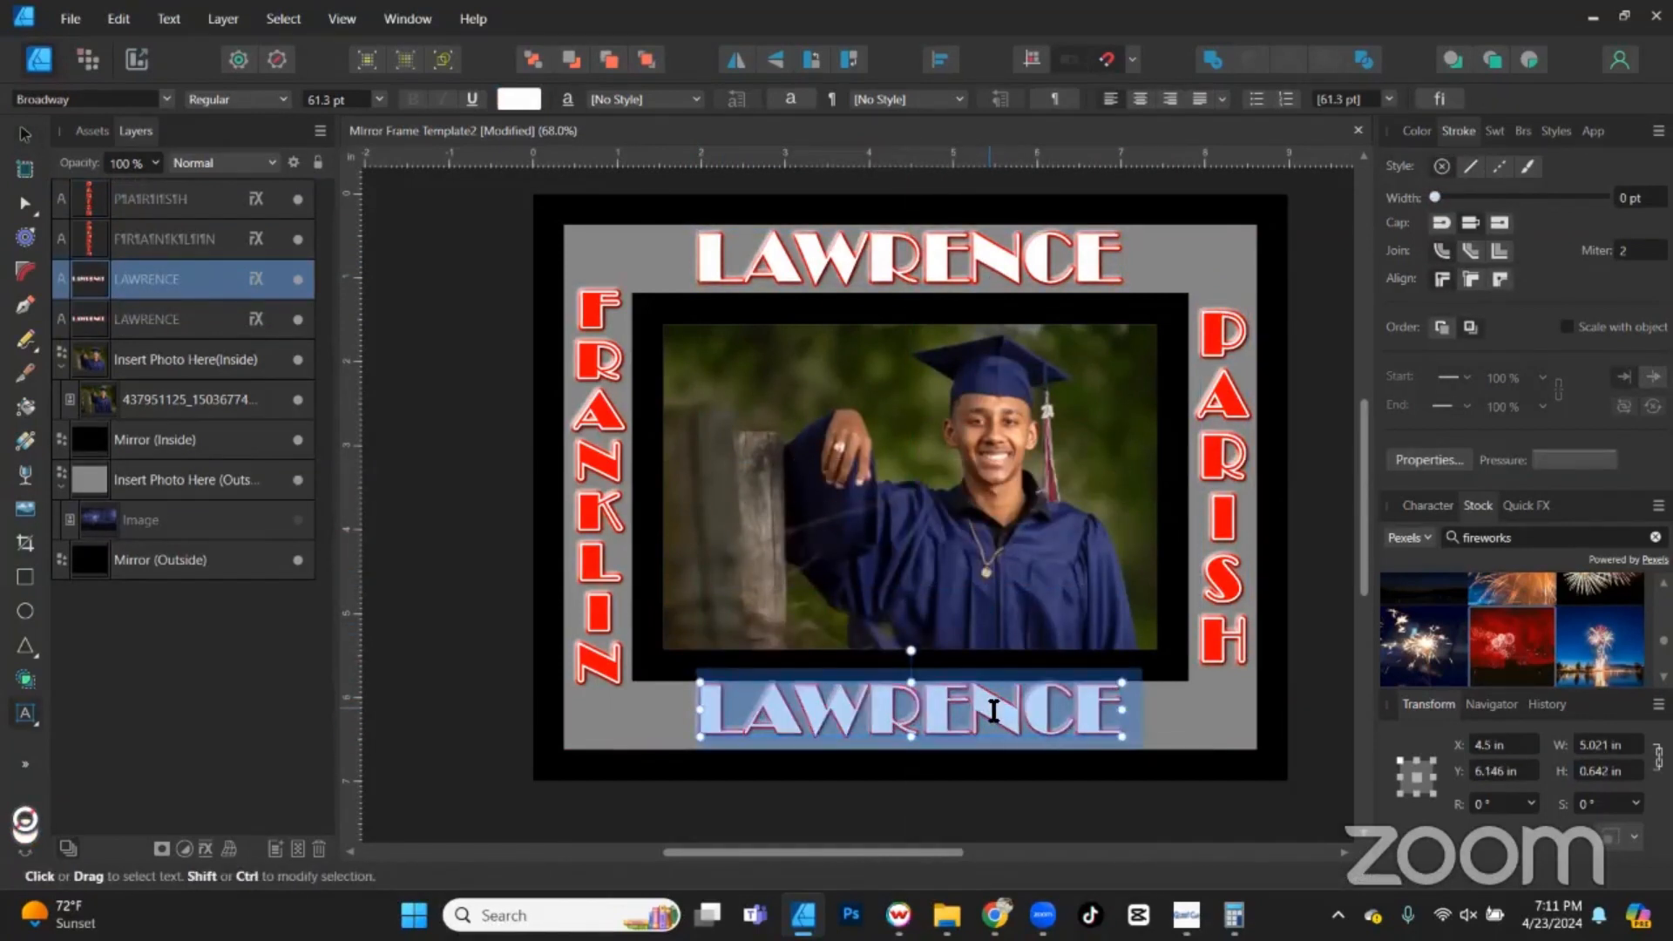
pyautogui.write('cLASS')
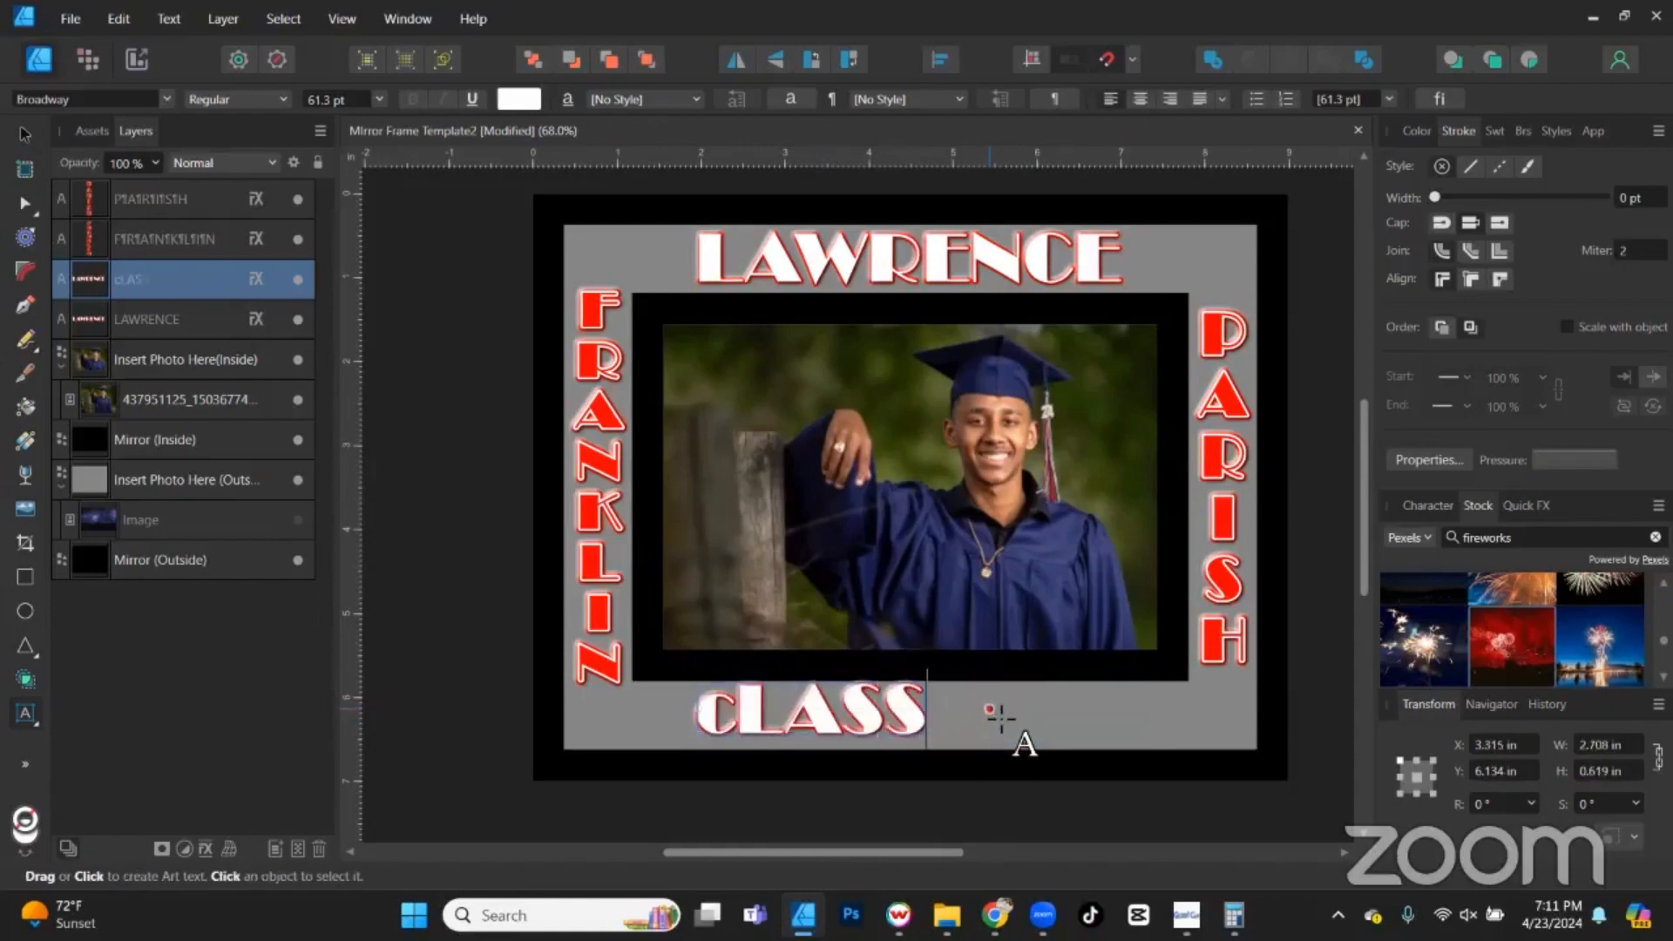
pyautogui.press('BackSpace')
pyautogui.press('Escape')
pyautogui.press('BackSpace')
pyautogui.press('BackSpace')
pyautogui.press('BackSpace')
pyautogui.press('BackSpace')
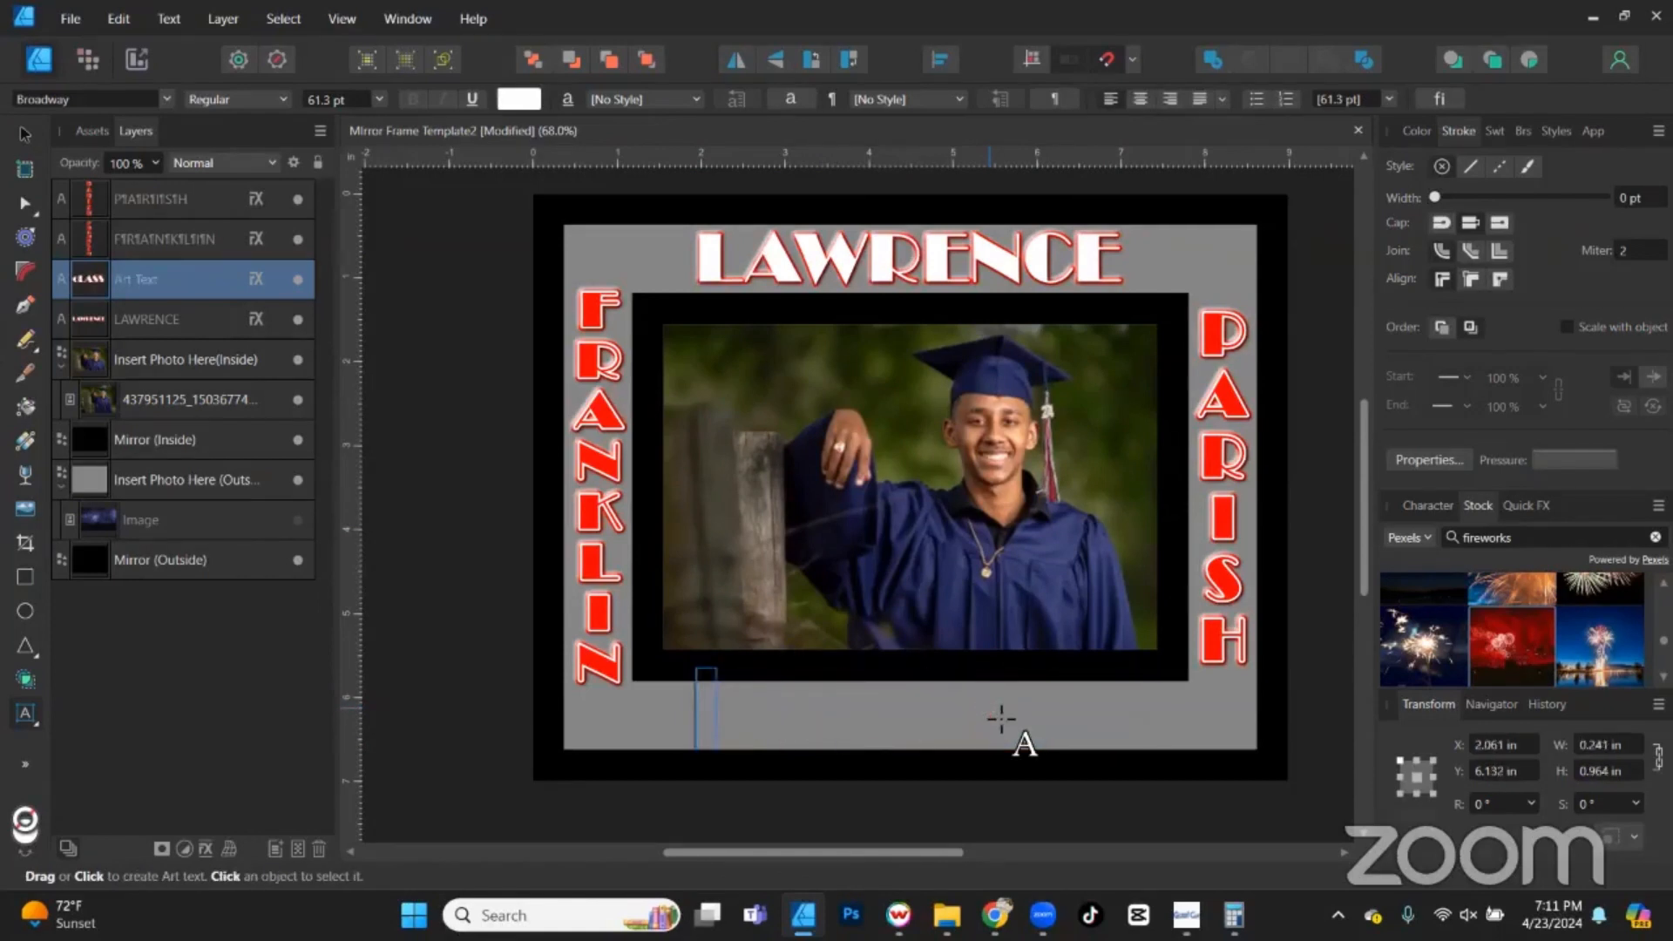
pyautogui.write('Class')
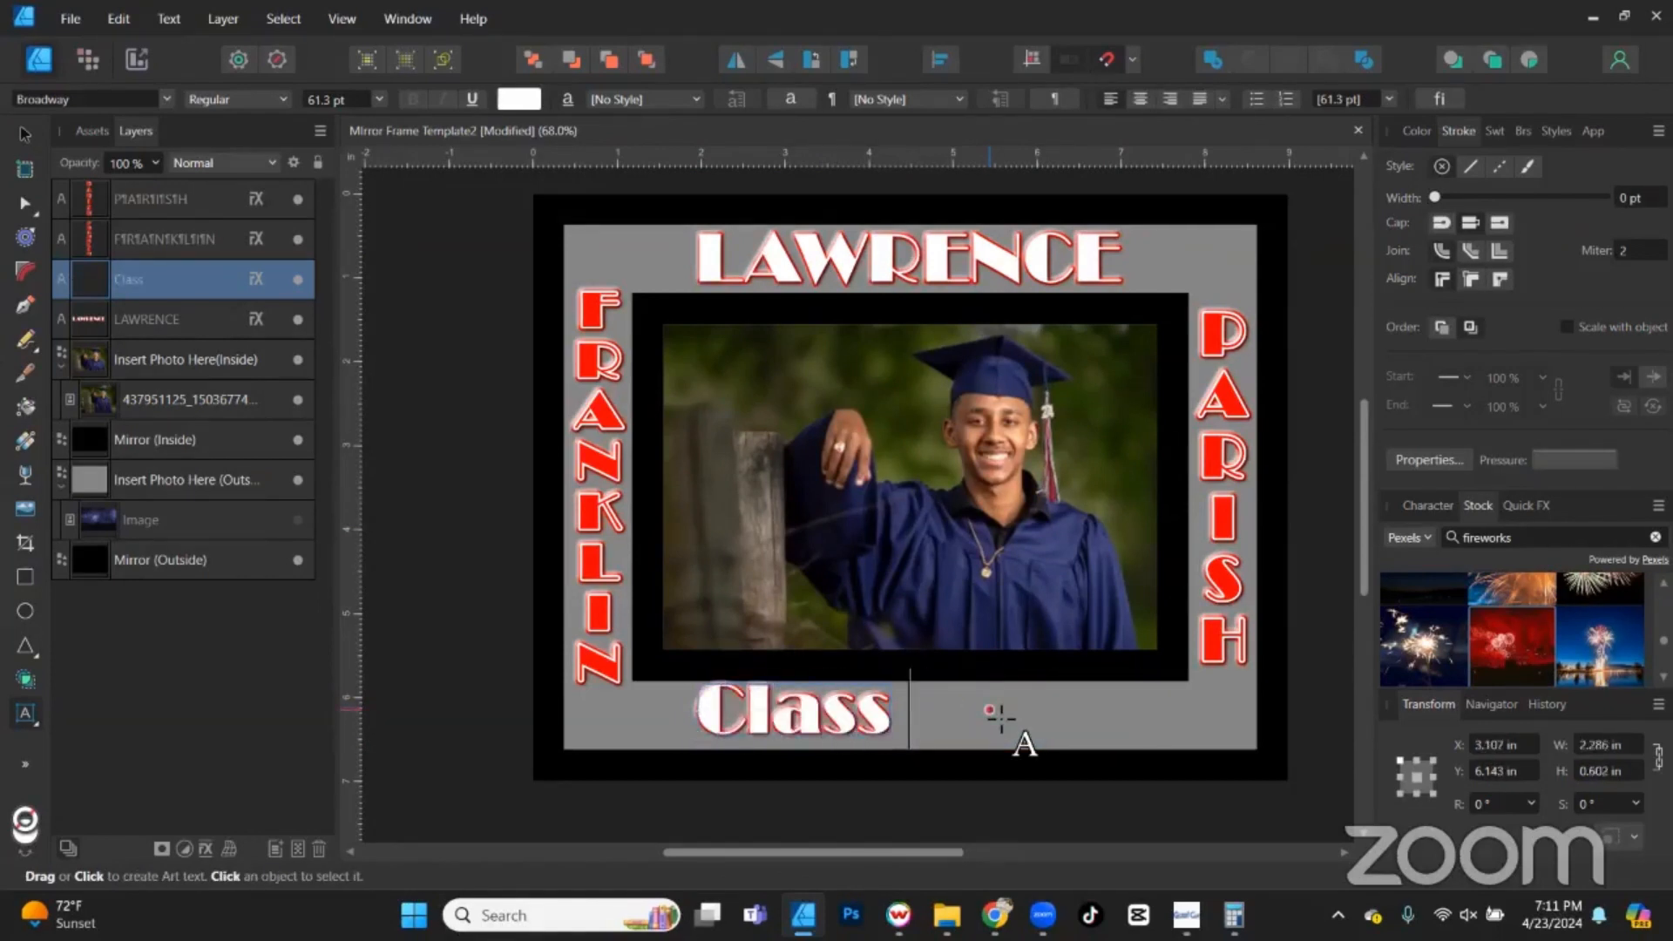
pyautogui.write(' of 2024')
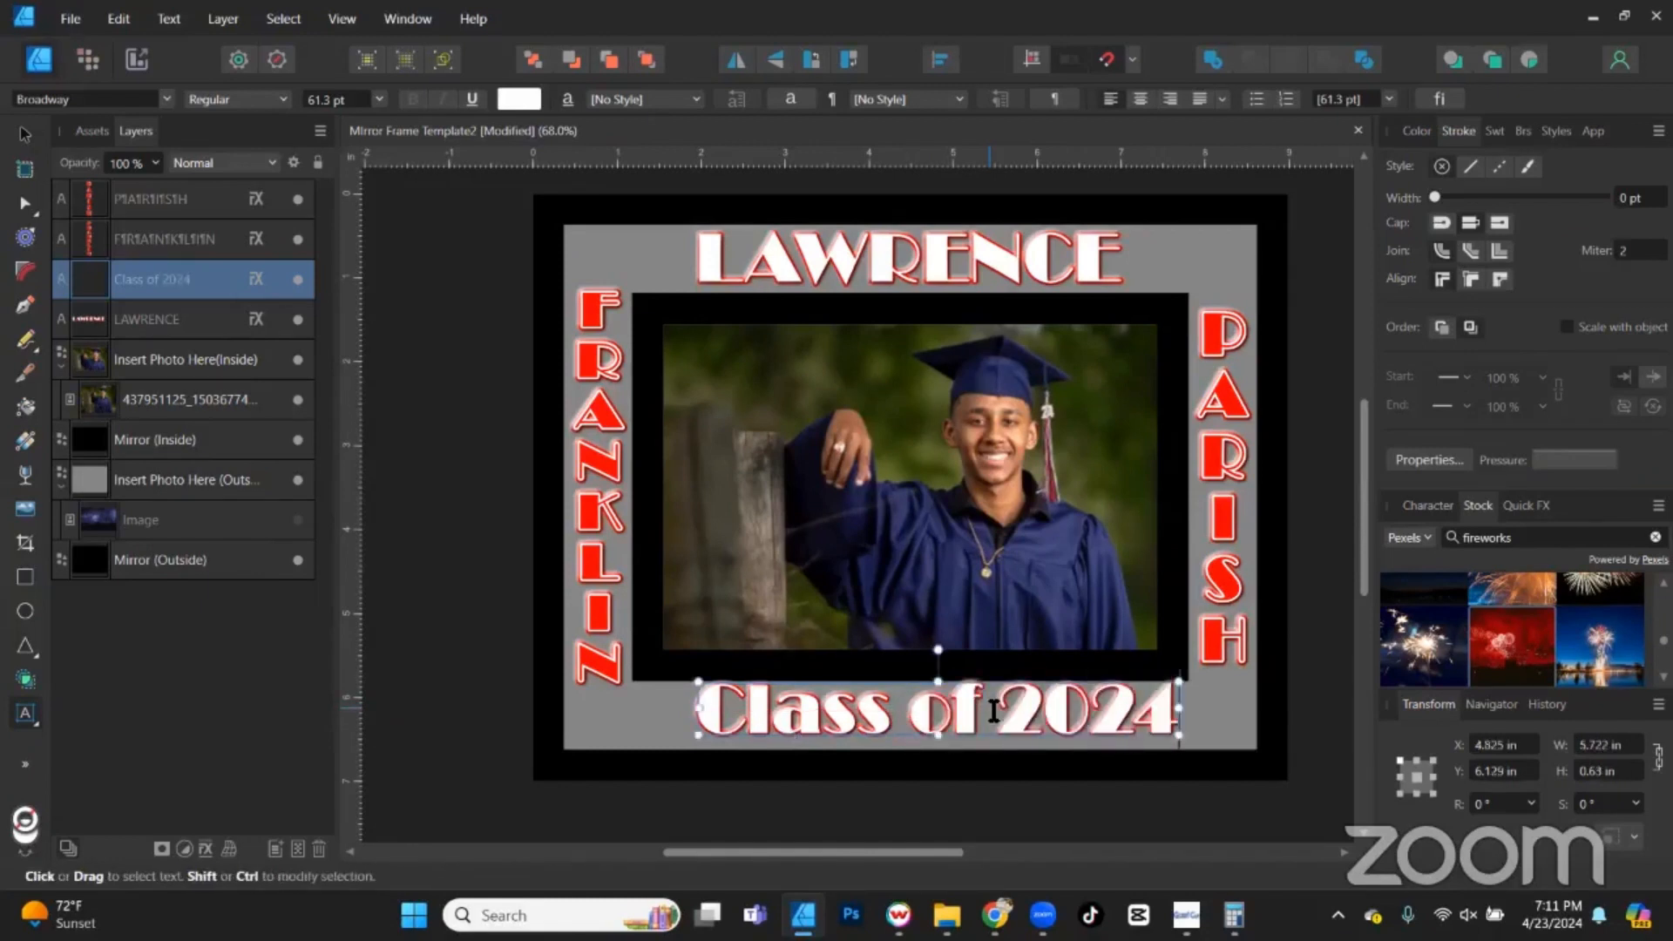
pyautogui.press('Escape')
pyautogui.click(25, 134)
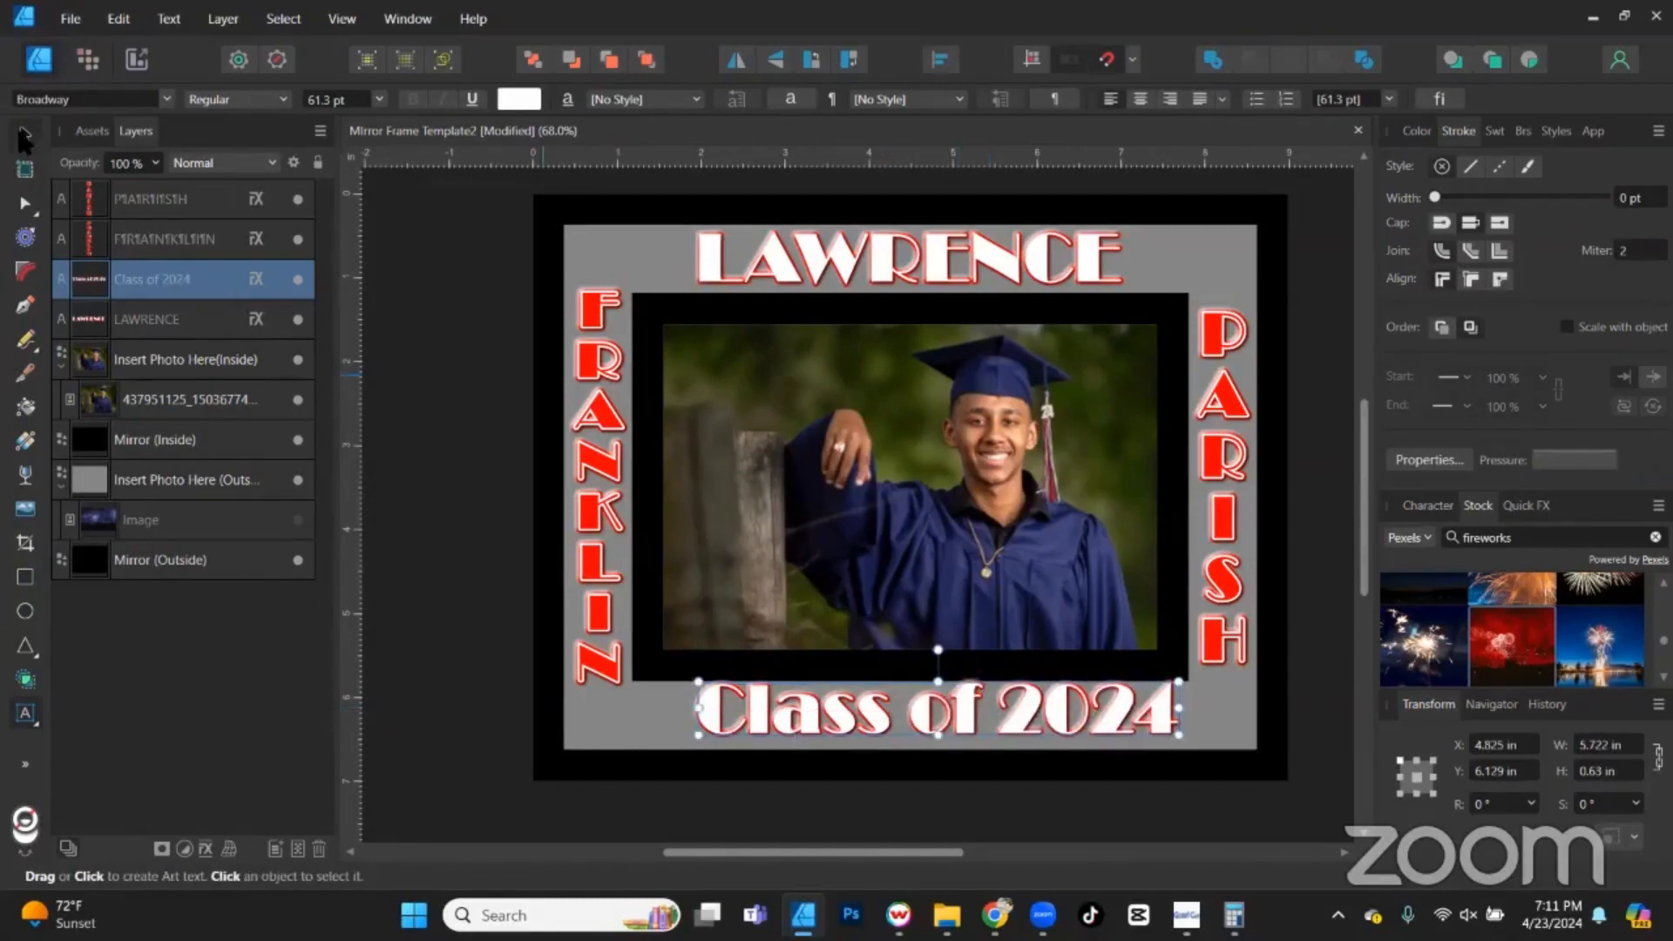
# Centre the Class of 2024 text in the bottom band at about X 4.5 in, Y 6.19 in, keeping the Broadway font.
pyautogui.moveTo(1011, 713); pyautogui.dragTo(1000, 720)
pyautogui.click(167, 98)
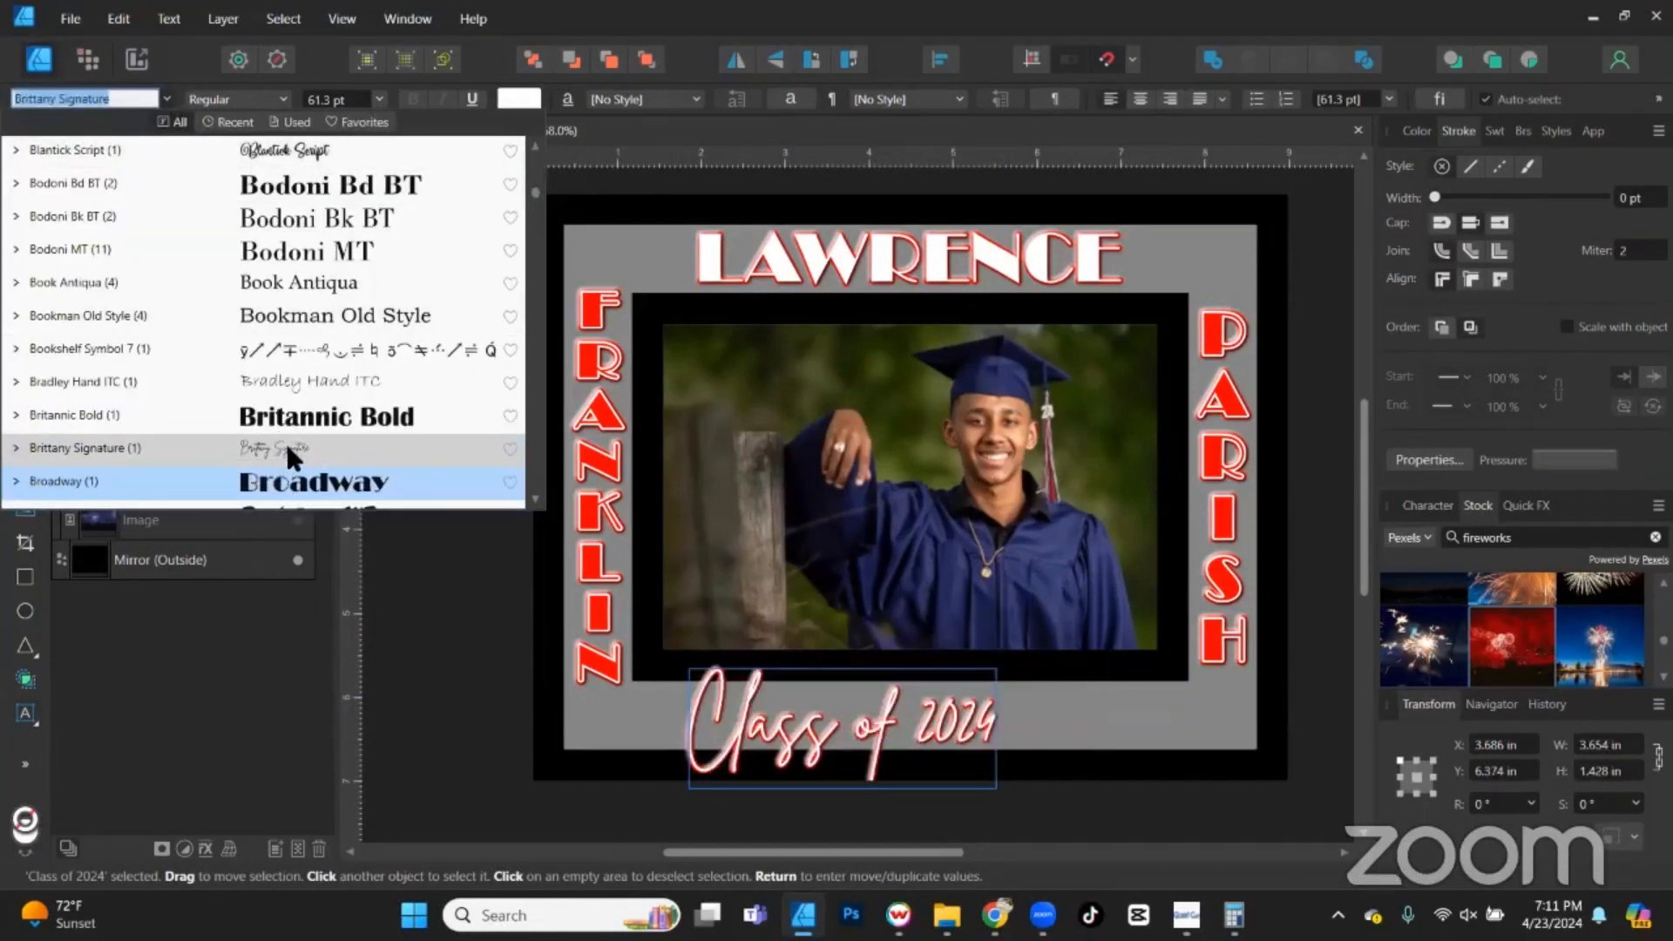
pyautogui.click(1037, 830)
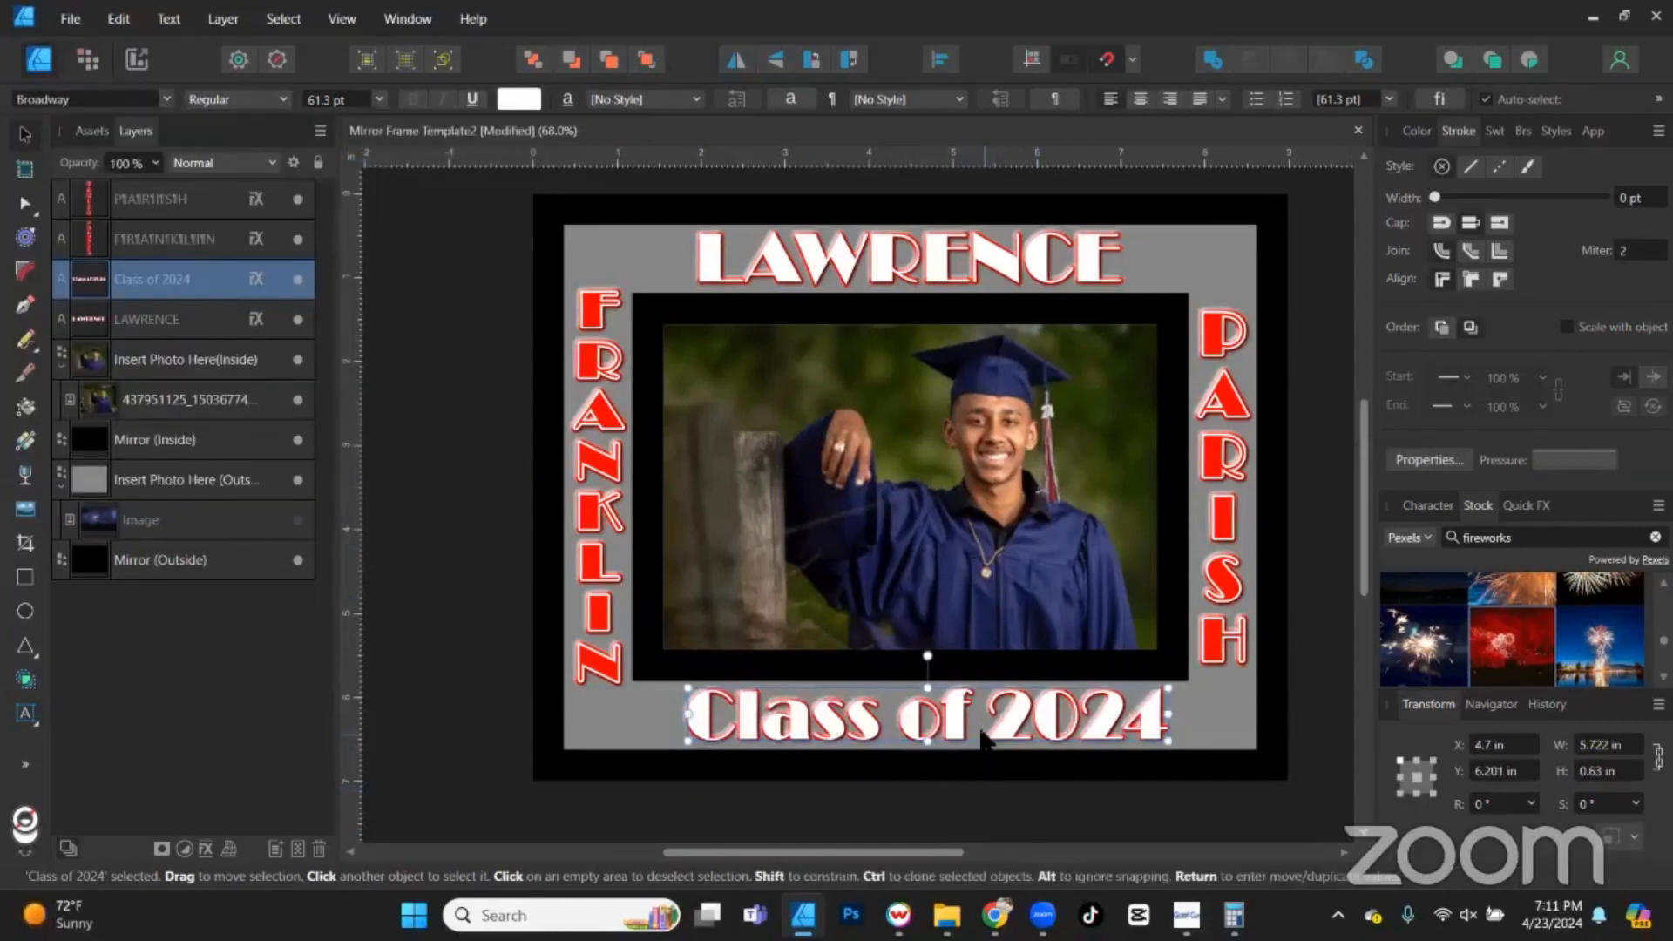
pyautogui.scroll(3, 974, 727)
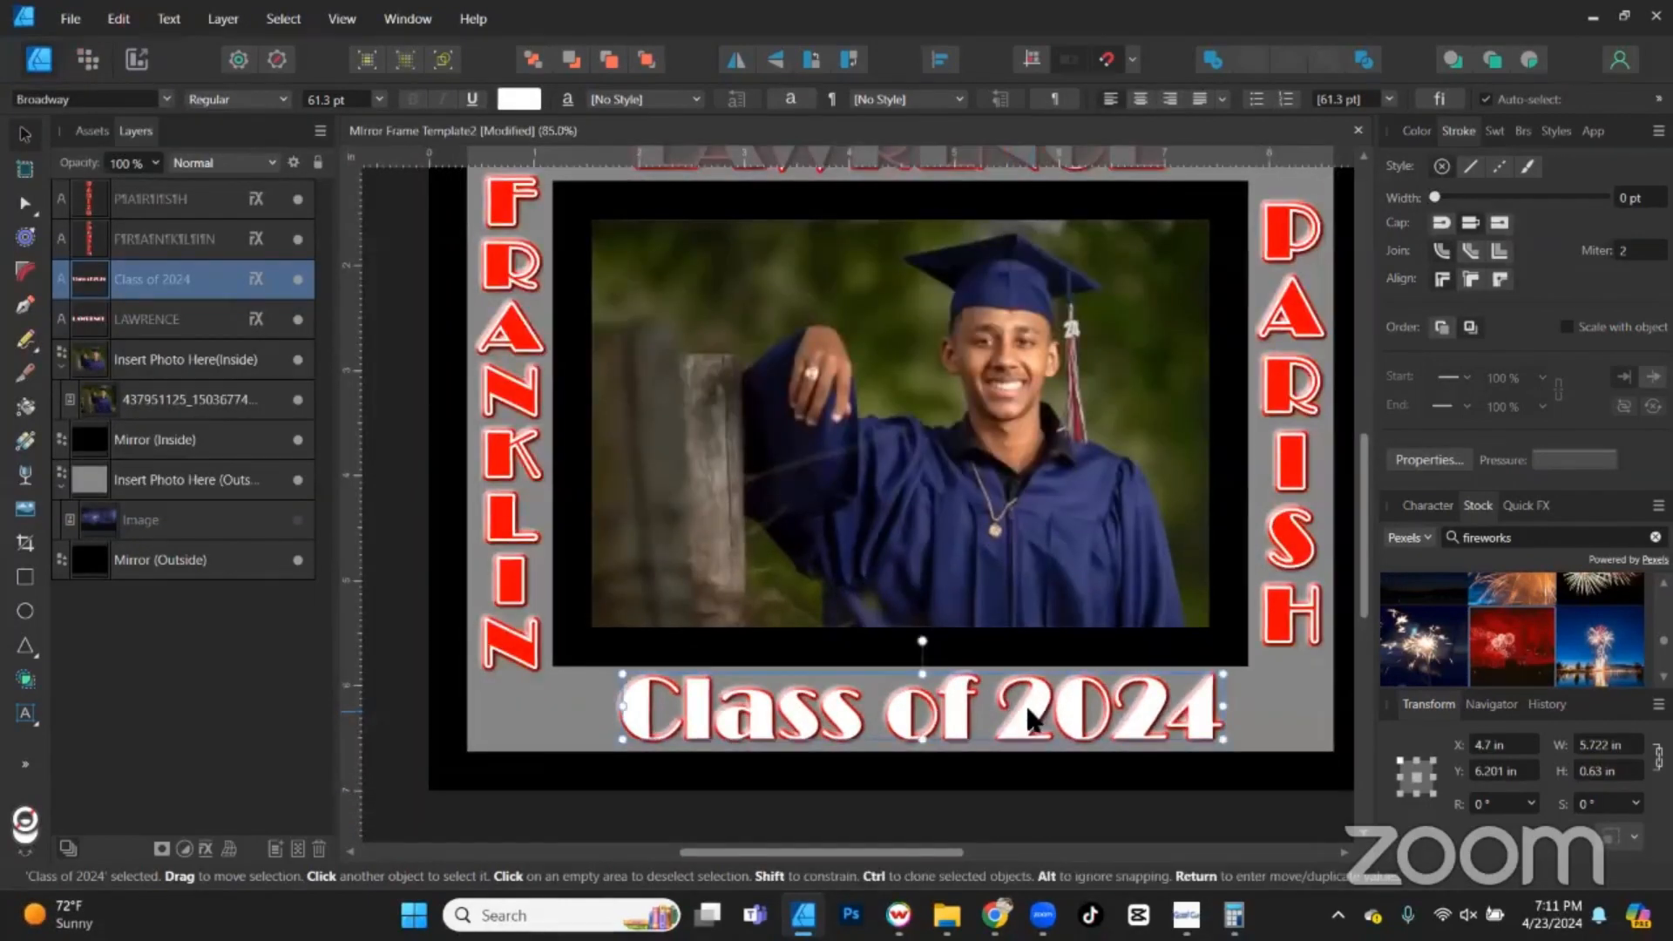
pyautogui.moveTo(1022, 720); pyautogui.dragTo(1016, 720)
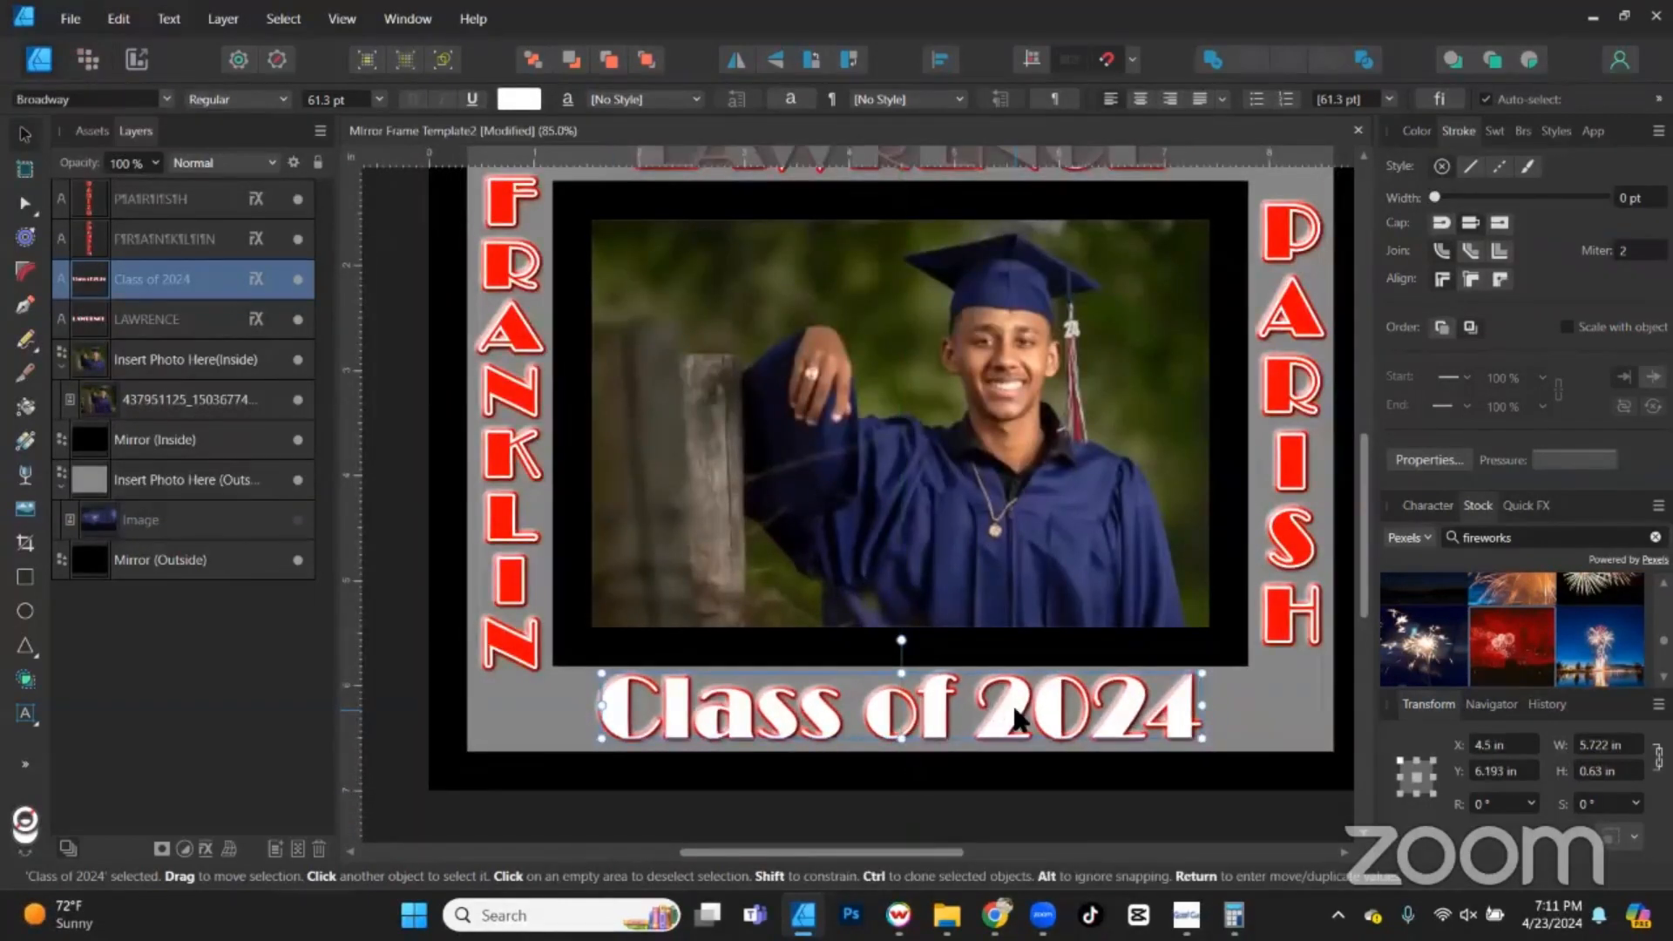
pyautogui.scroll(-2, 1021, 719)
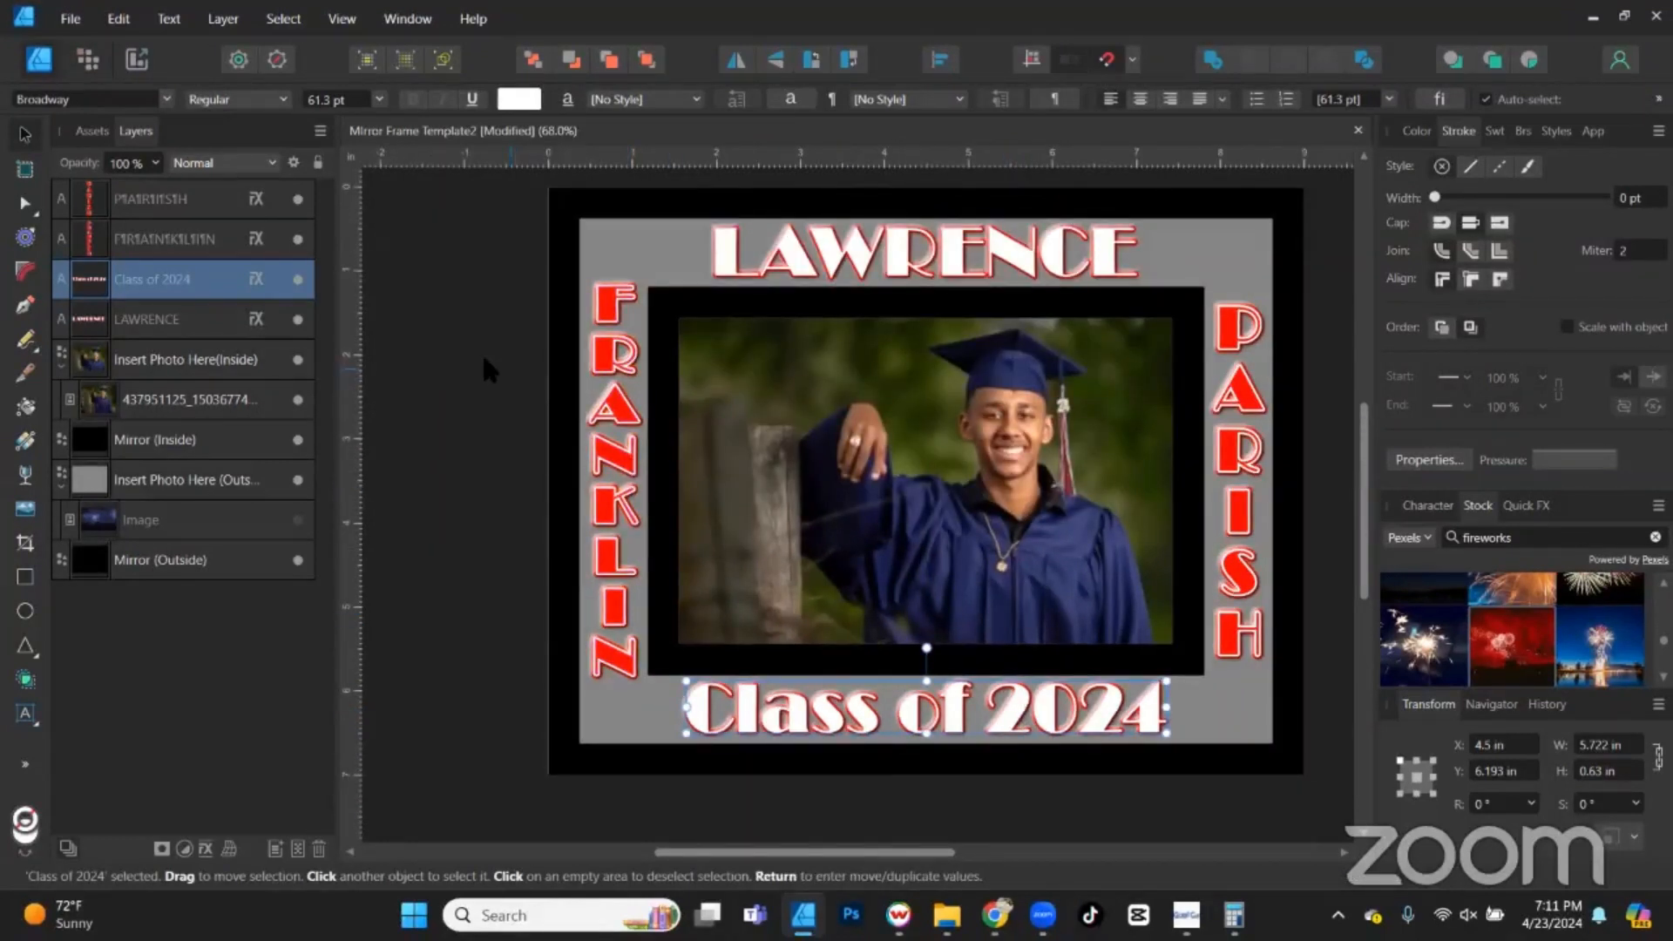
pyautogui.click(403, 290)
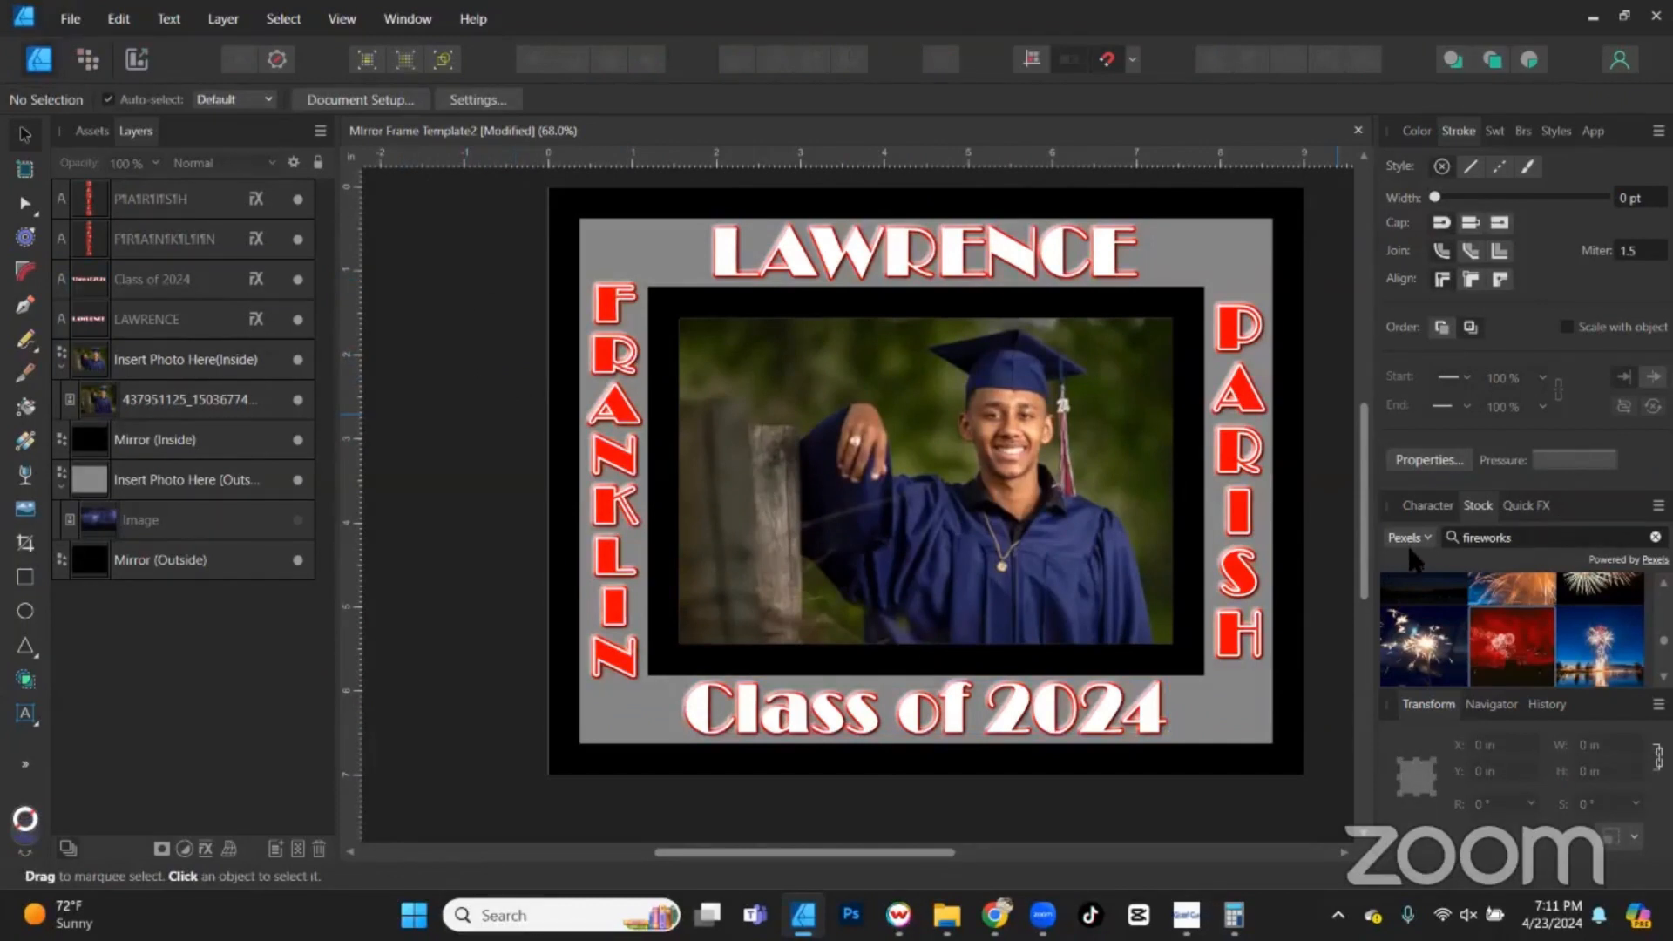
# Search the stock images for "patriots", switch the source to Pixabay, and place the black tricorn-hat head silhouette on the page.
pyautogui.press('Return')
pyautogui.write('patriots')
pyautogui.press('Return')
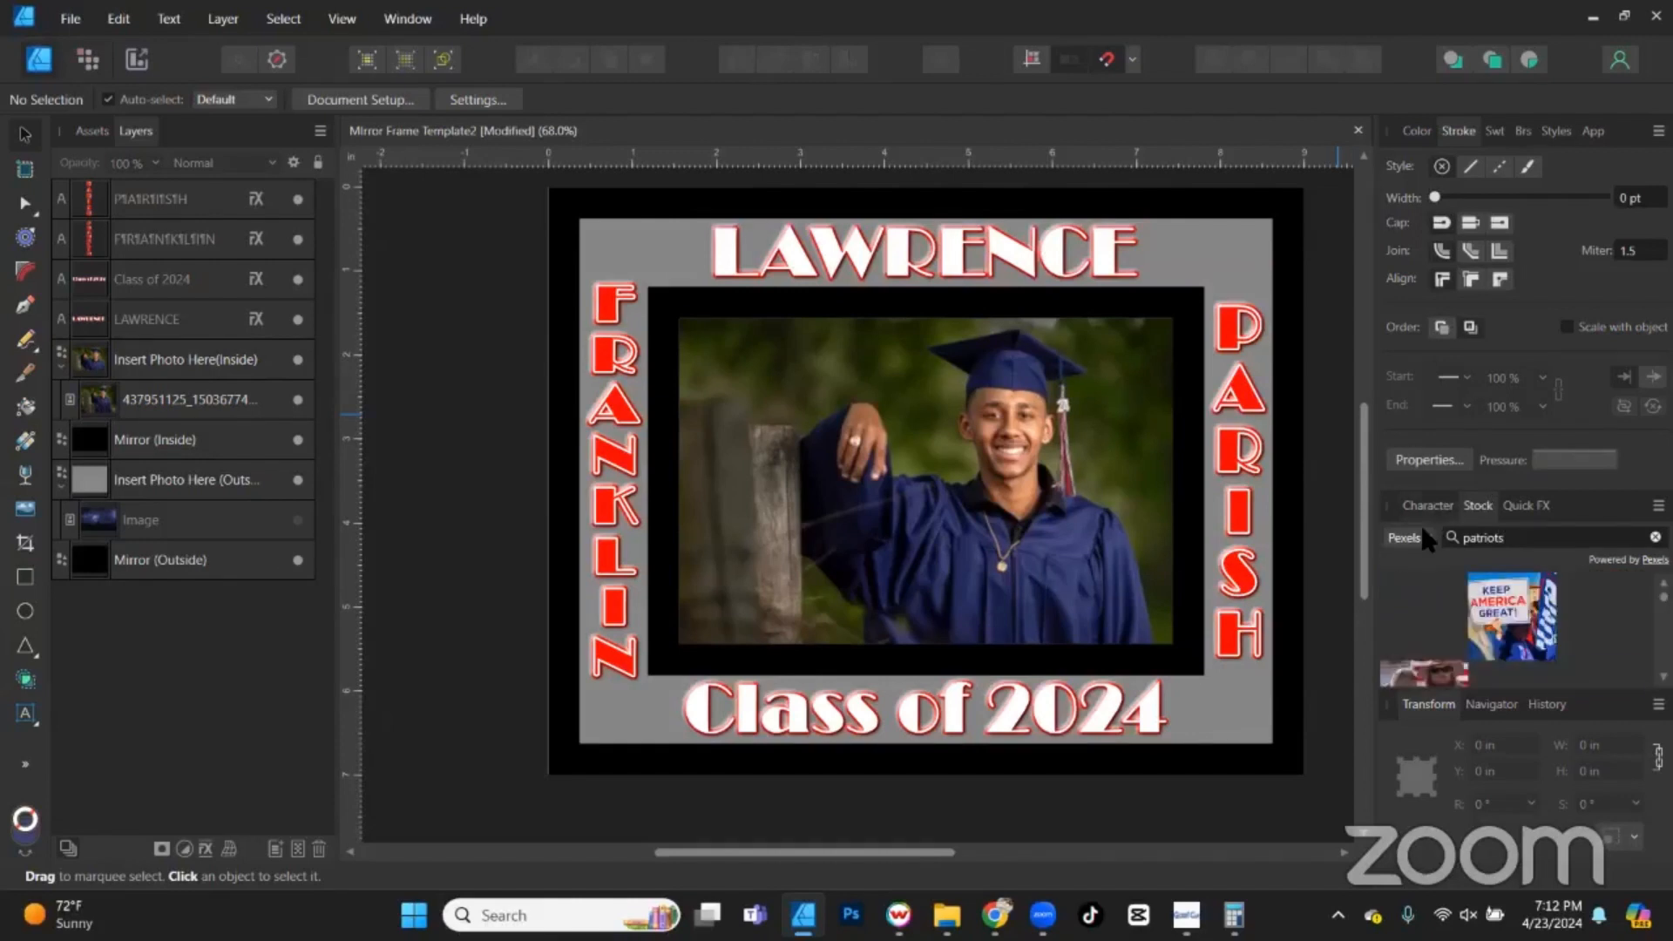
pyautogui.click(1418, 539)
pyautogui.click(1416, 587)
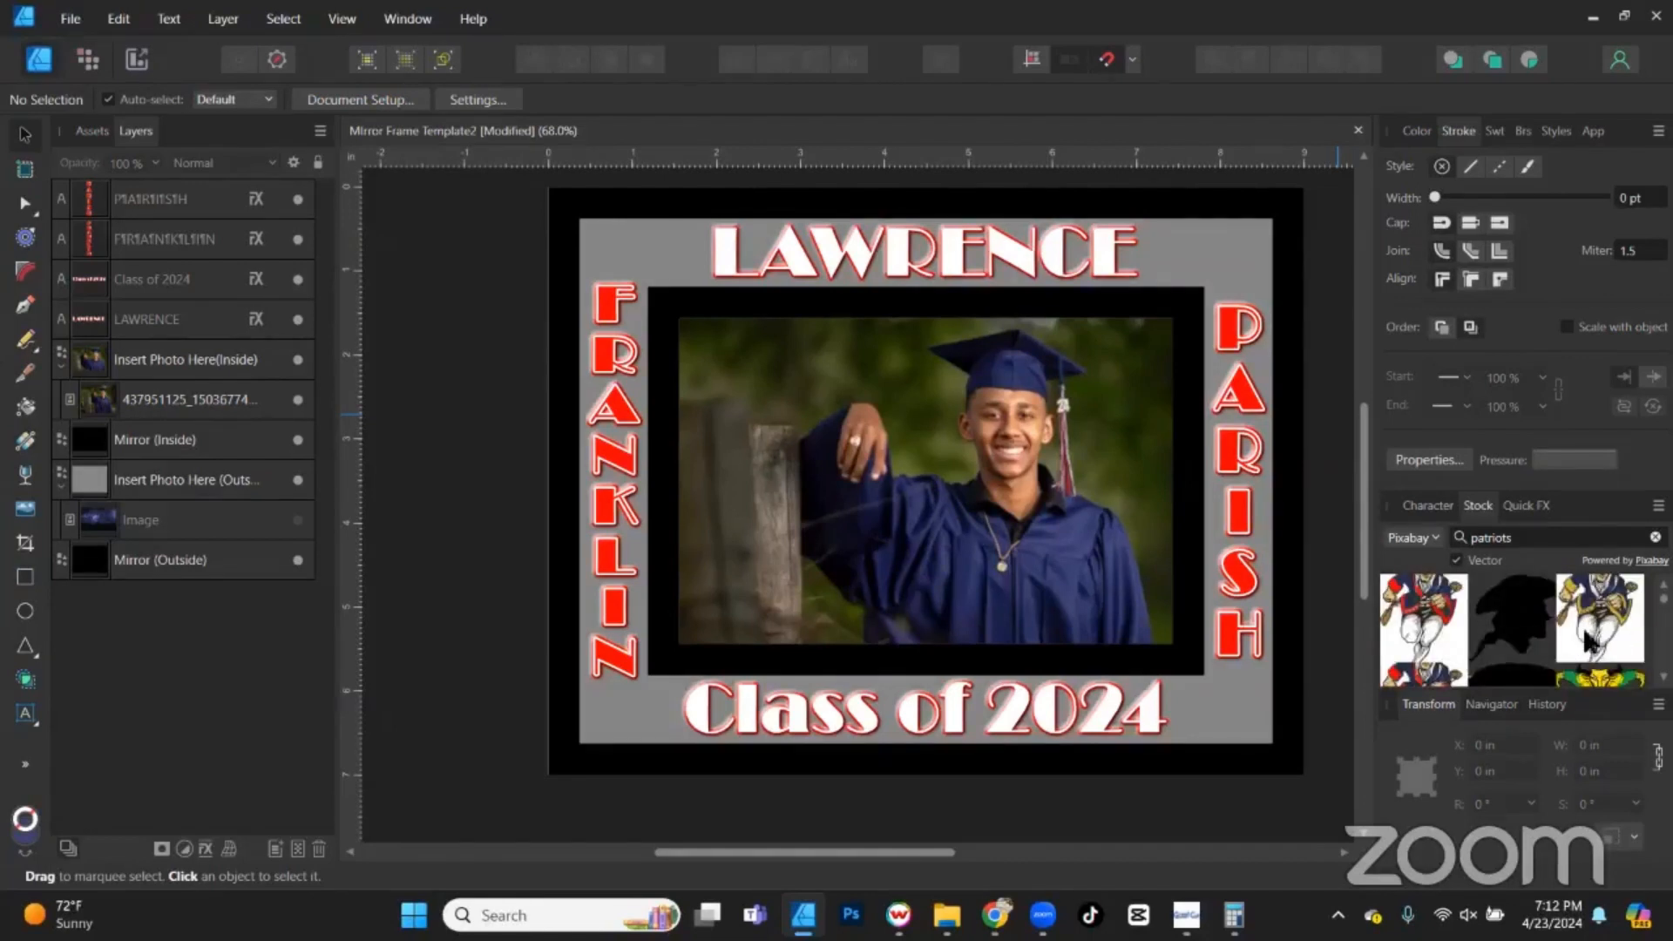
pyautogui.moveTo(1511, 627)
pyautogui.mouseDown()
pyautogui.moveTo(1270, 636)
pyautogui.moveTo(1028, 508)
pyautogui.mouseUp()
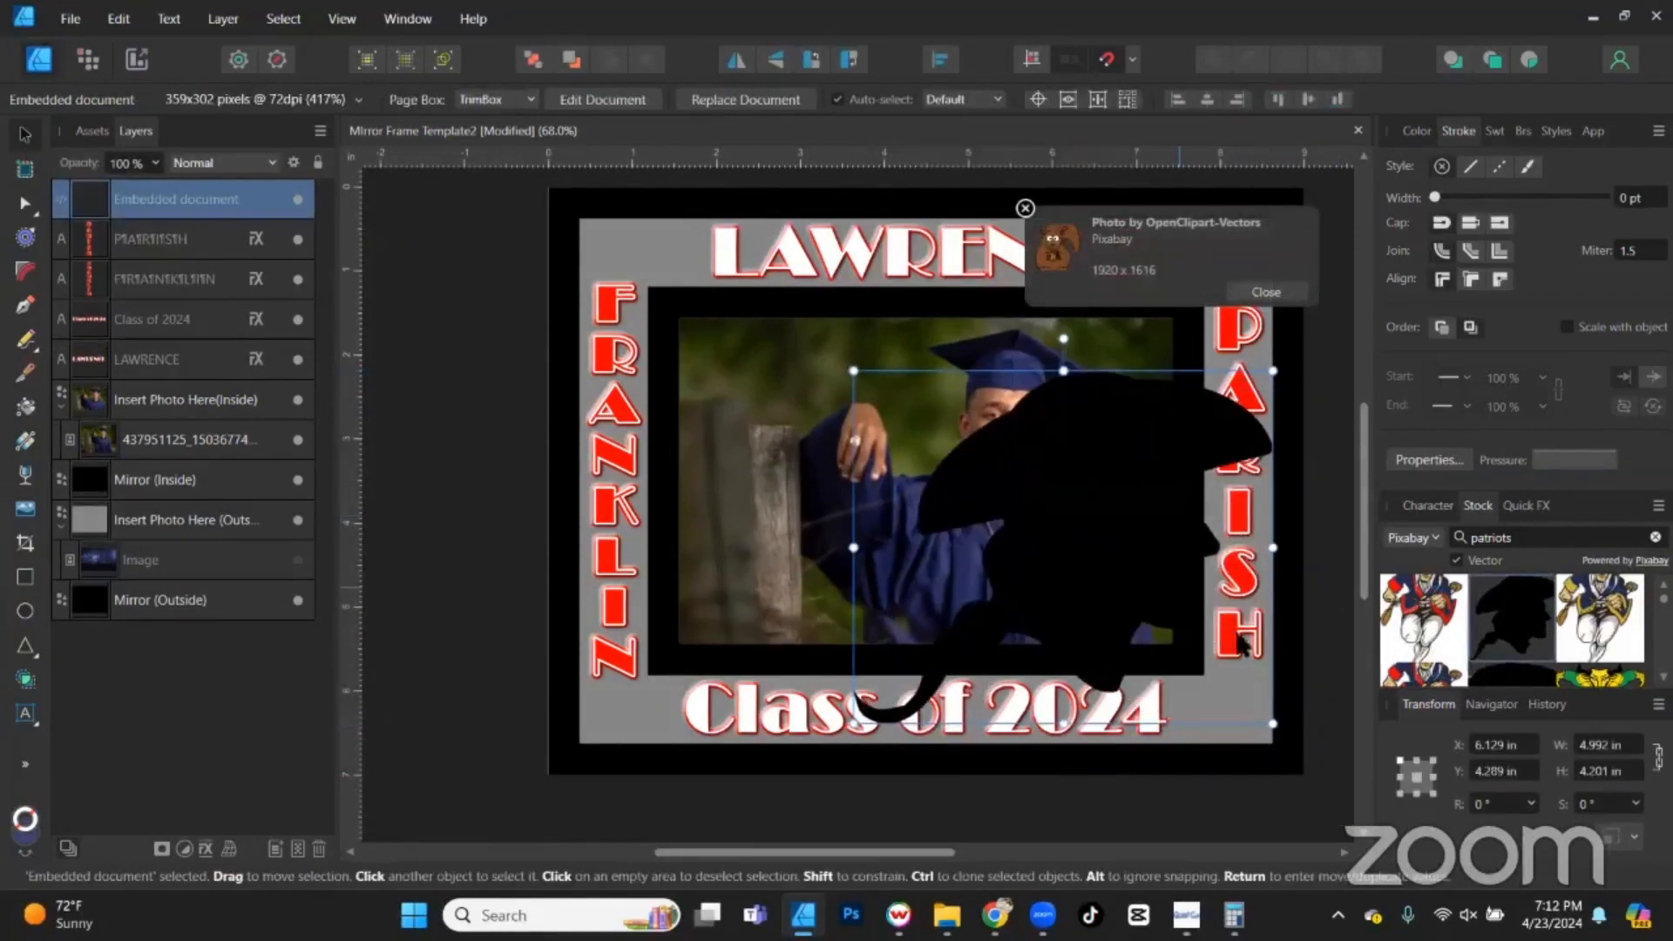
# Try to apply a red (FF0000) fill directly to the placed silhouette.
pyautogui.click(1417, 131)
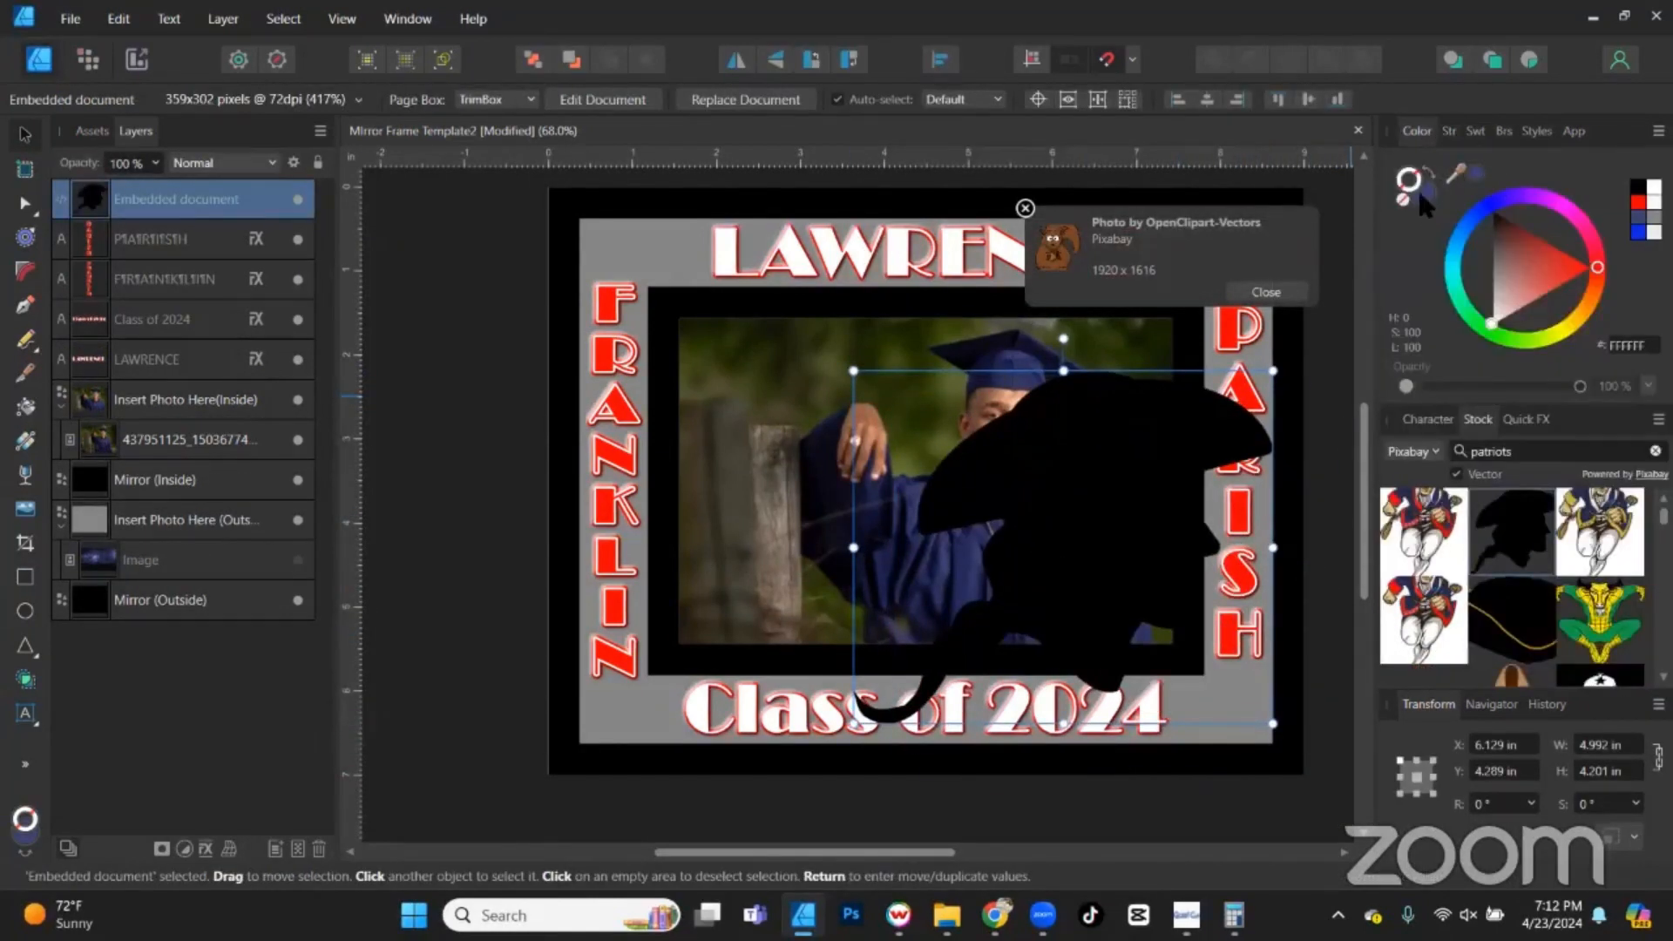
pyautogui.click(1591, 263)
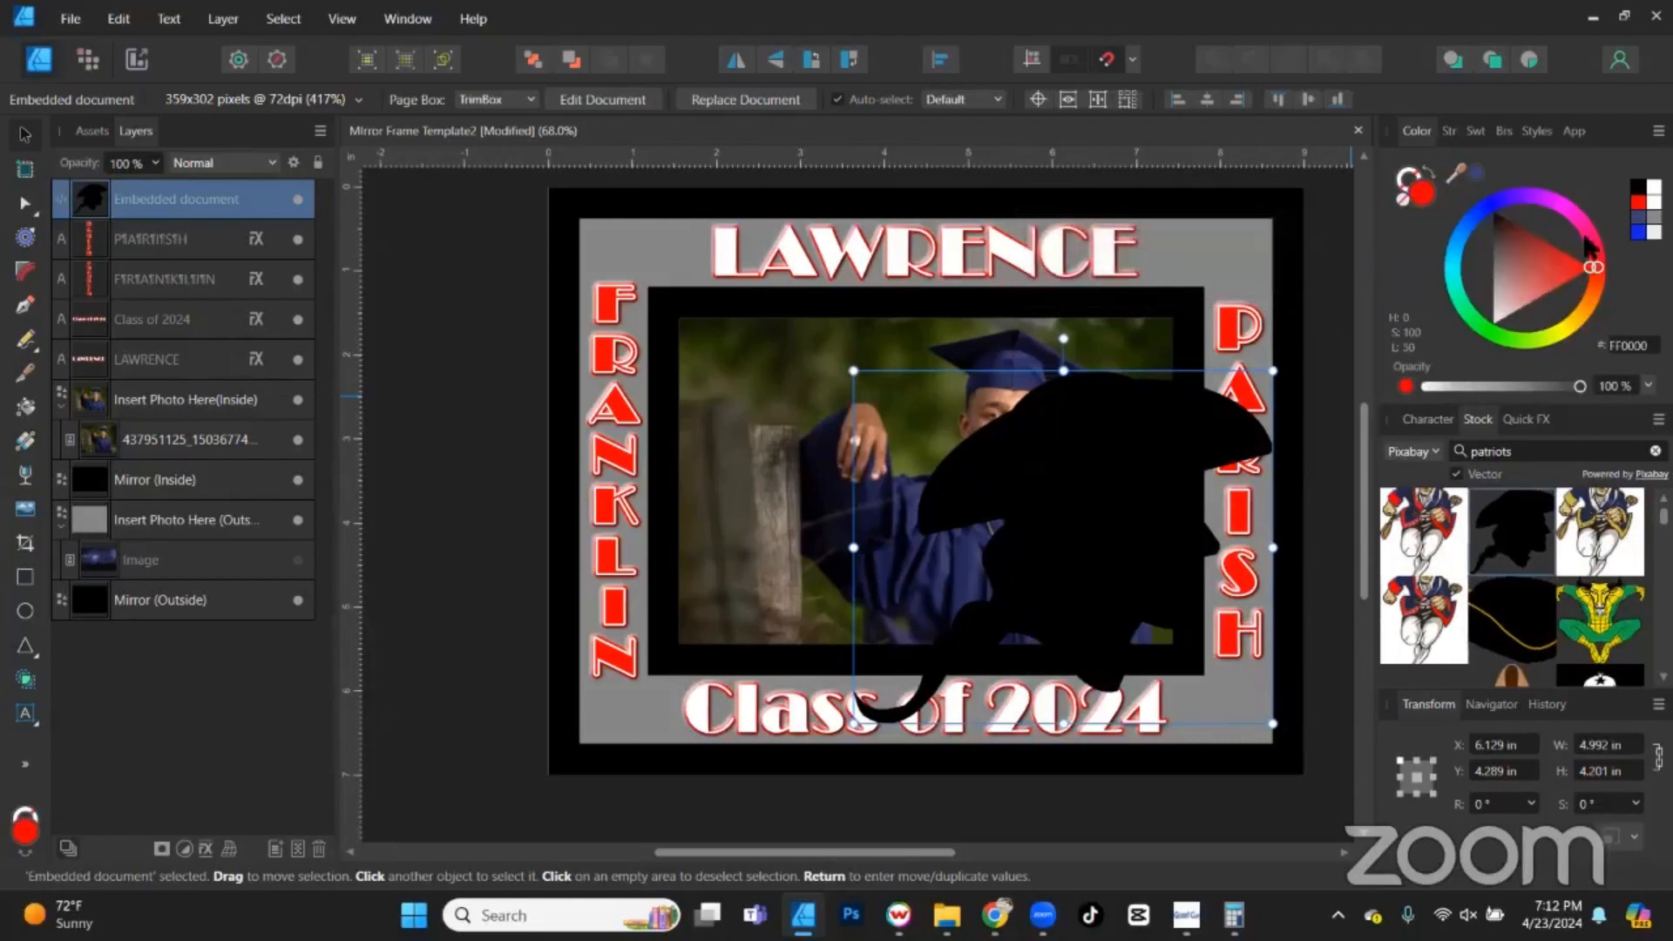
pyautogui.doubleClick(1213, 379)
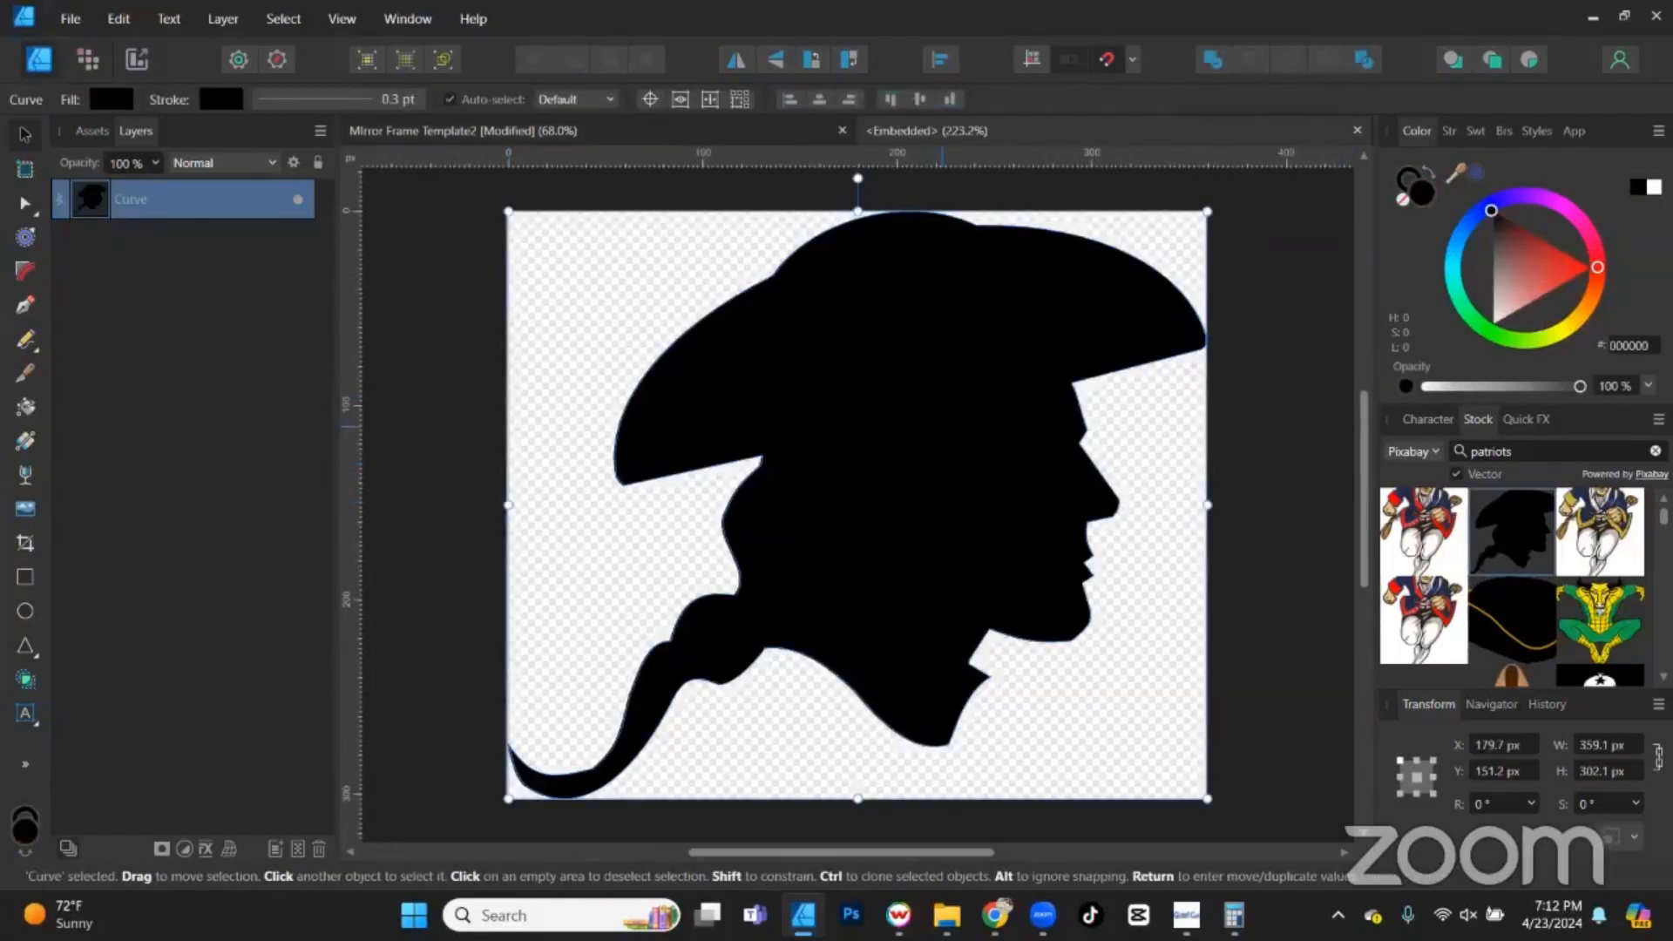
pyautogui.click(1356, 129)
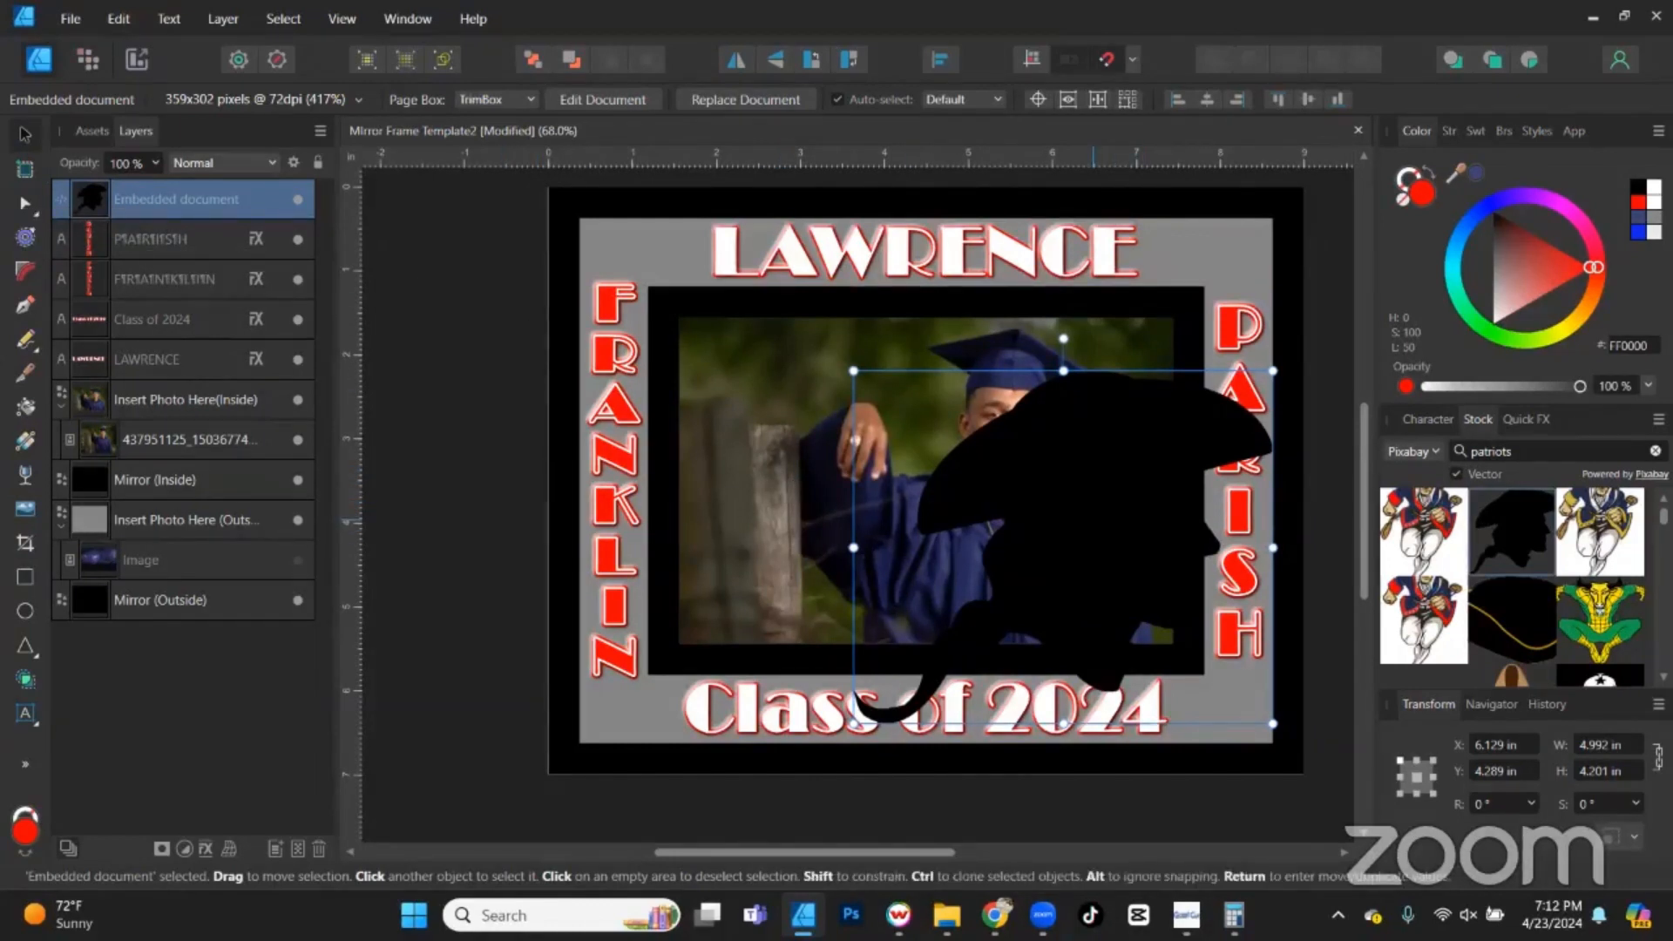
# Fill the curve inside the embedded silhouette with red (FF0000) and shrink the placed graphic to about 1.17 in wide by 0.98 in tall.
pyautogui.doubleClick(1063, 523)
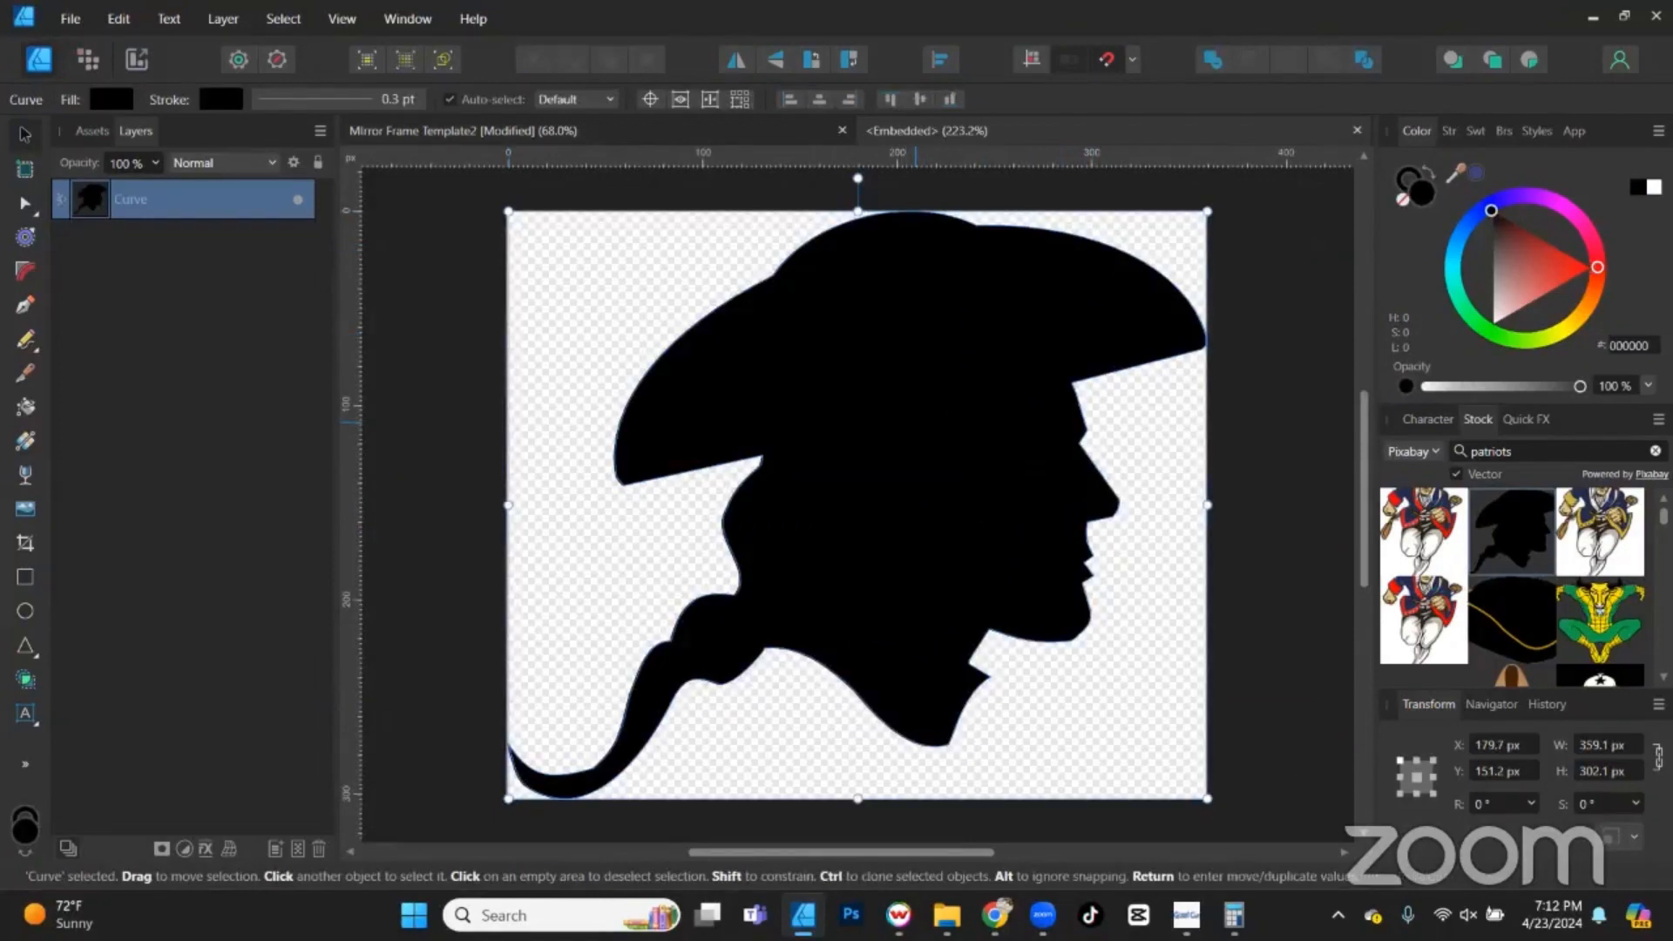
pyautogui.moveTo(1531, 280); pyautogui.dragTo(1593, 267)
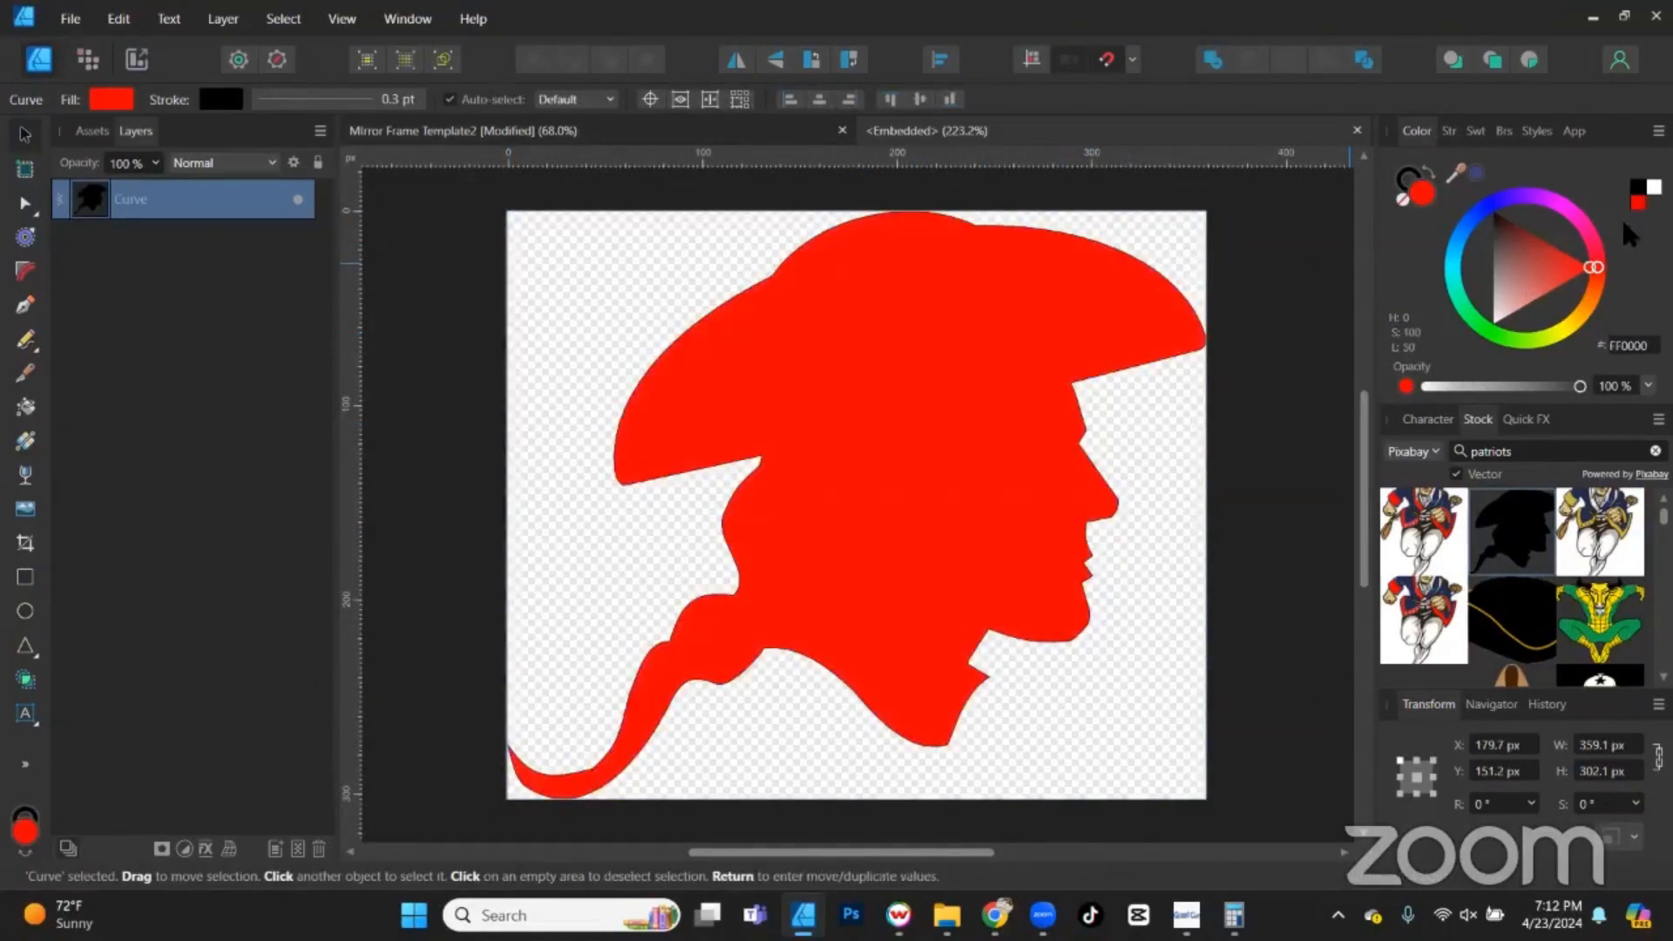
pyautogui.click(1356, 131)
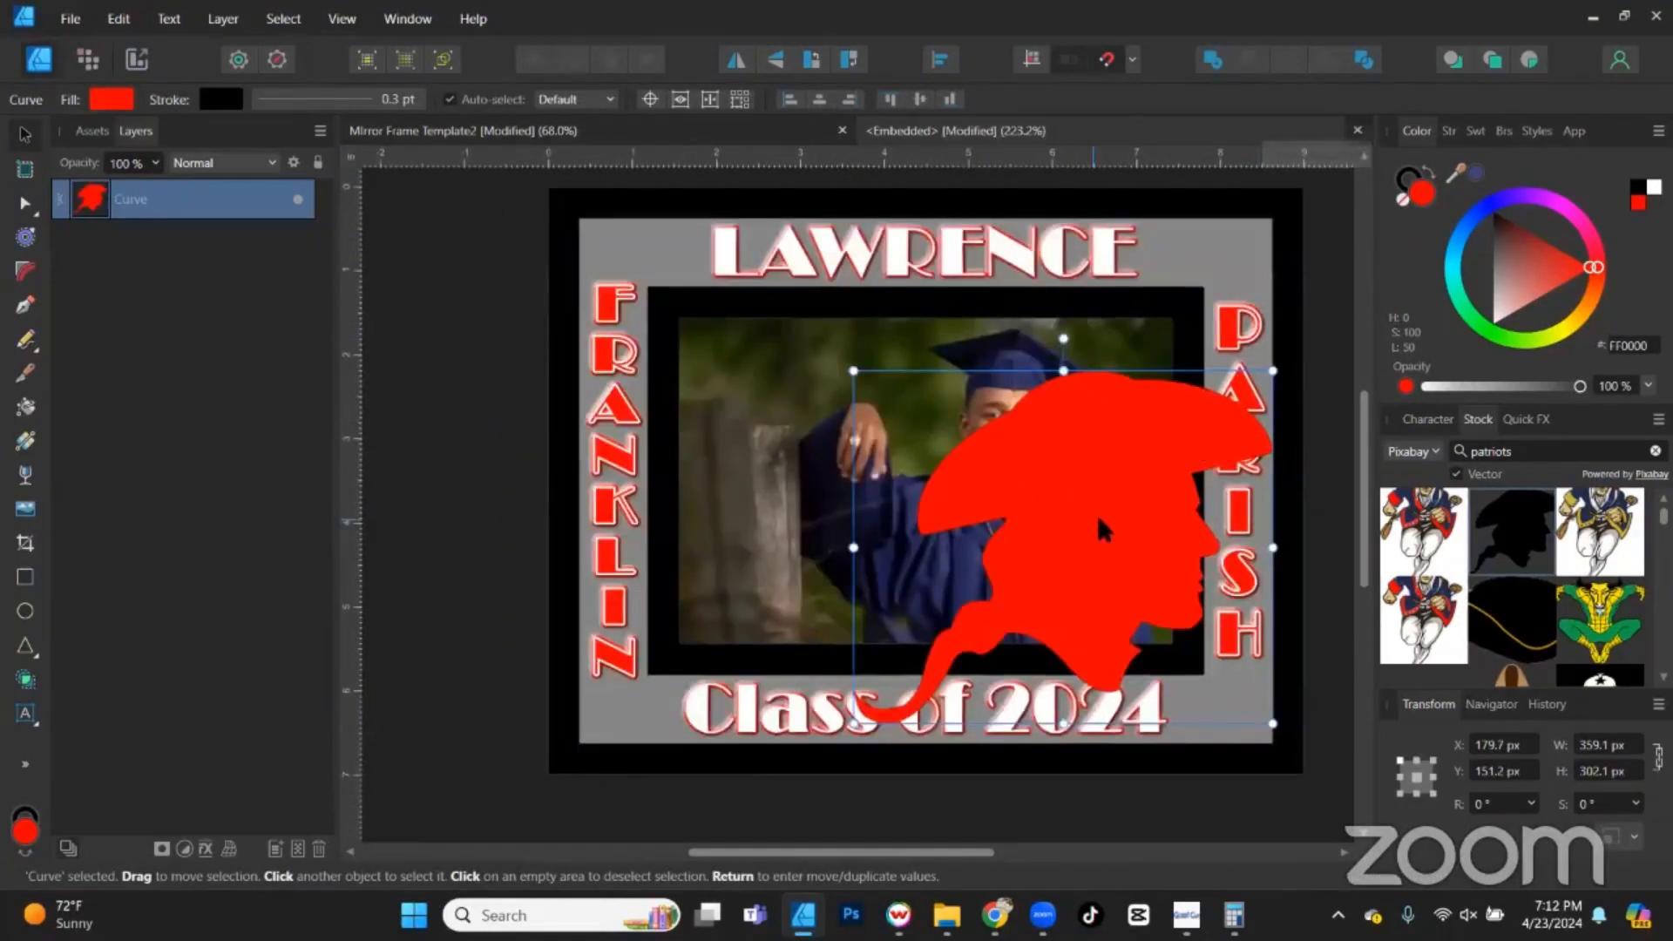
pyautogui.moveTo(1273, 370); pyautogui.dragTo(951, 643)
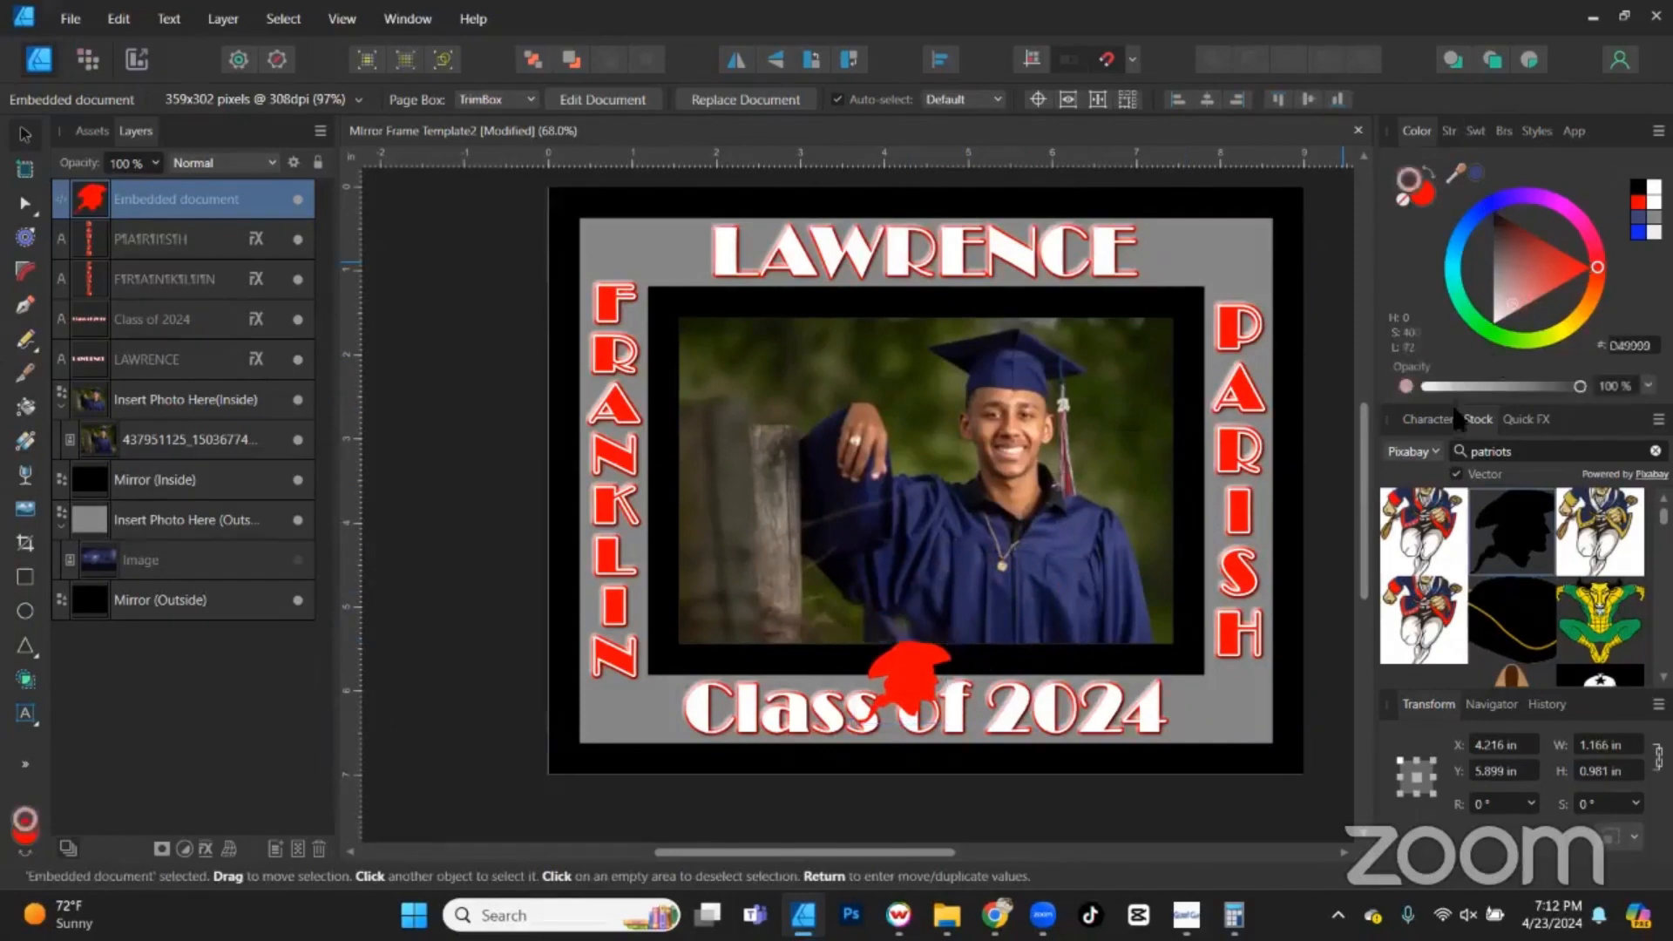
# Try to apply a white (FFFFFF) stroke 2 pt wide, aligned outside, directly to the placed silhouette.
pyautogui.click(1450, 130)
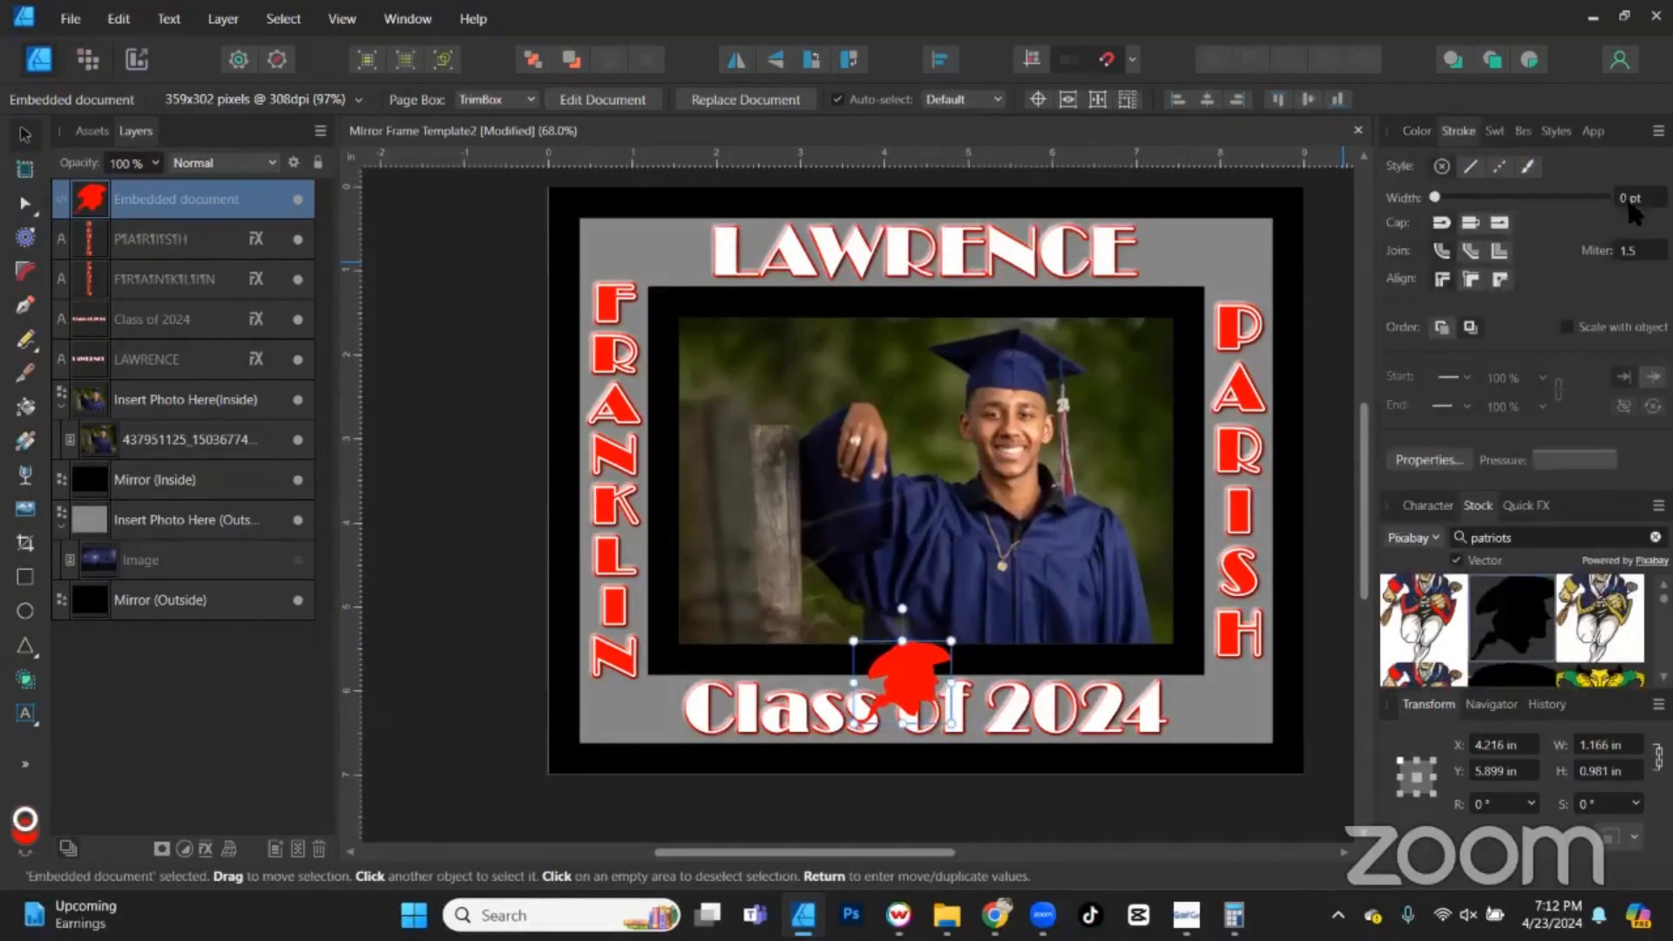
pyautogui.click(1632, 199)
pyautogui.press('Return')
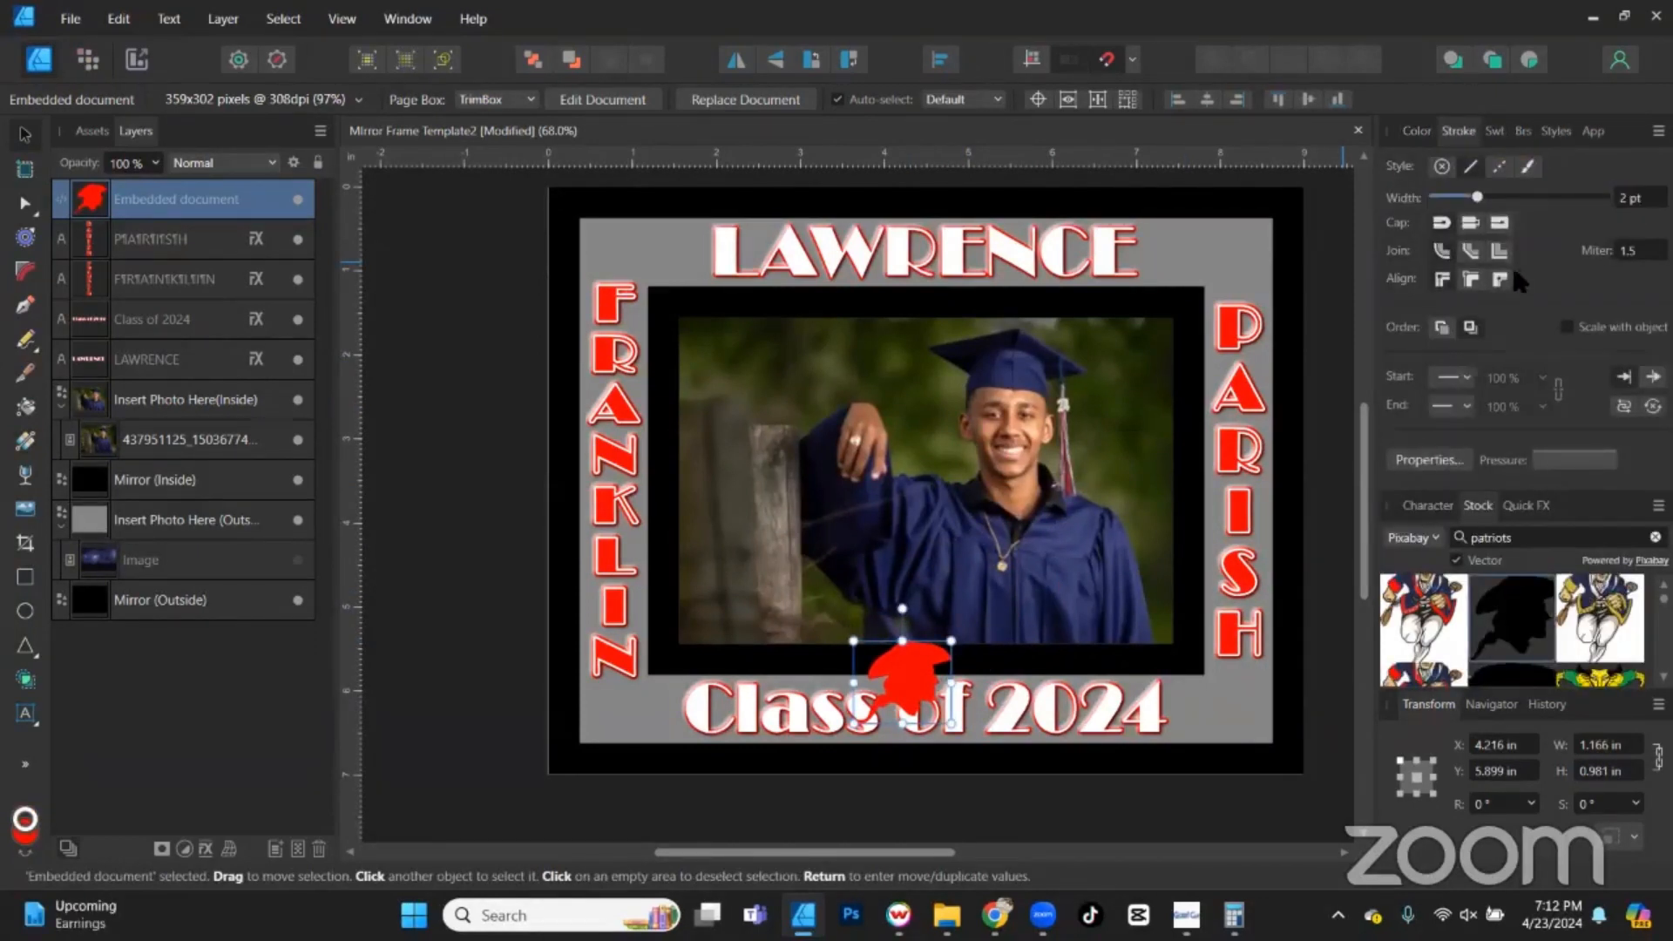
pyautogui.click(1495, 281)
pyautogui.click(1416, 131)
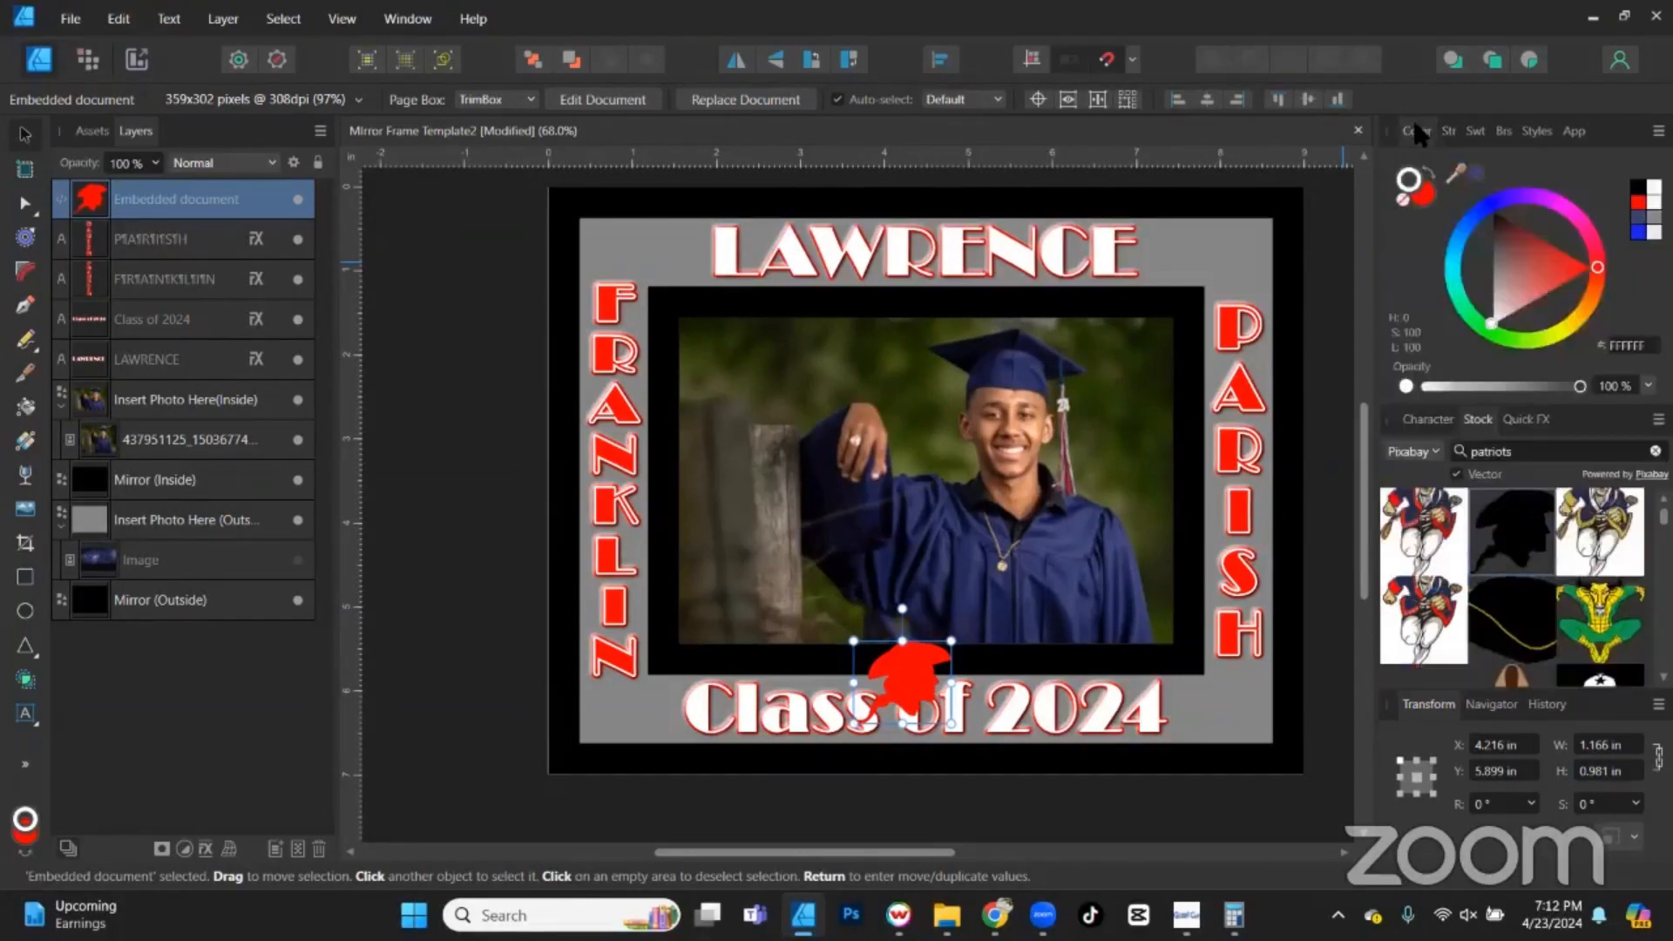
pyautogui.click(1448, 131)
# Move the silhouette to the band's lower-right corner and give its embedded curve a white (FFFFFF) stroke about 3.2 pt wide.
pyautogui.moveTo(908, 685); pyautogui.dragTo(1220, 725)
pyautogui.doubleClick(1220, 723)
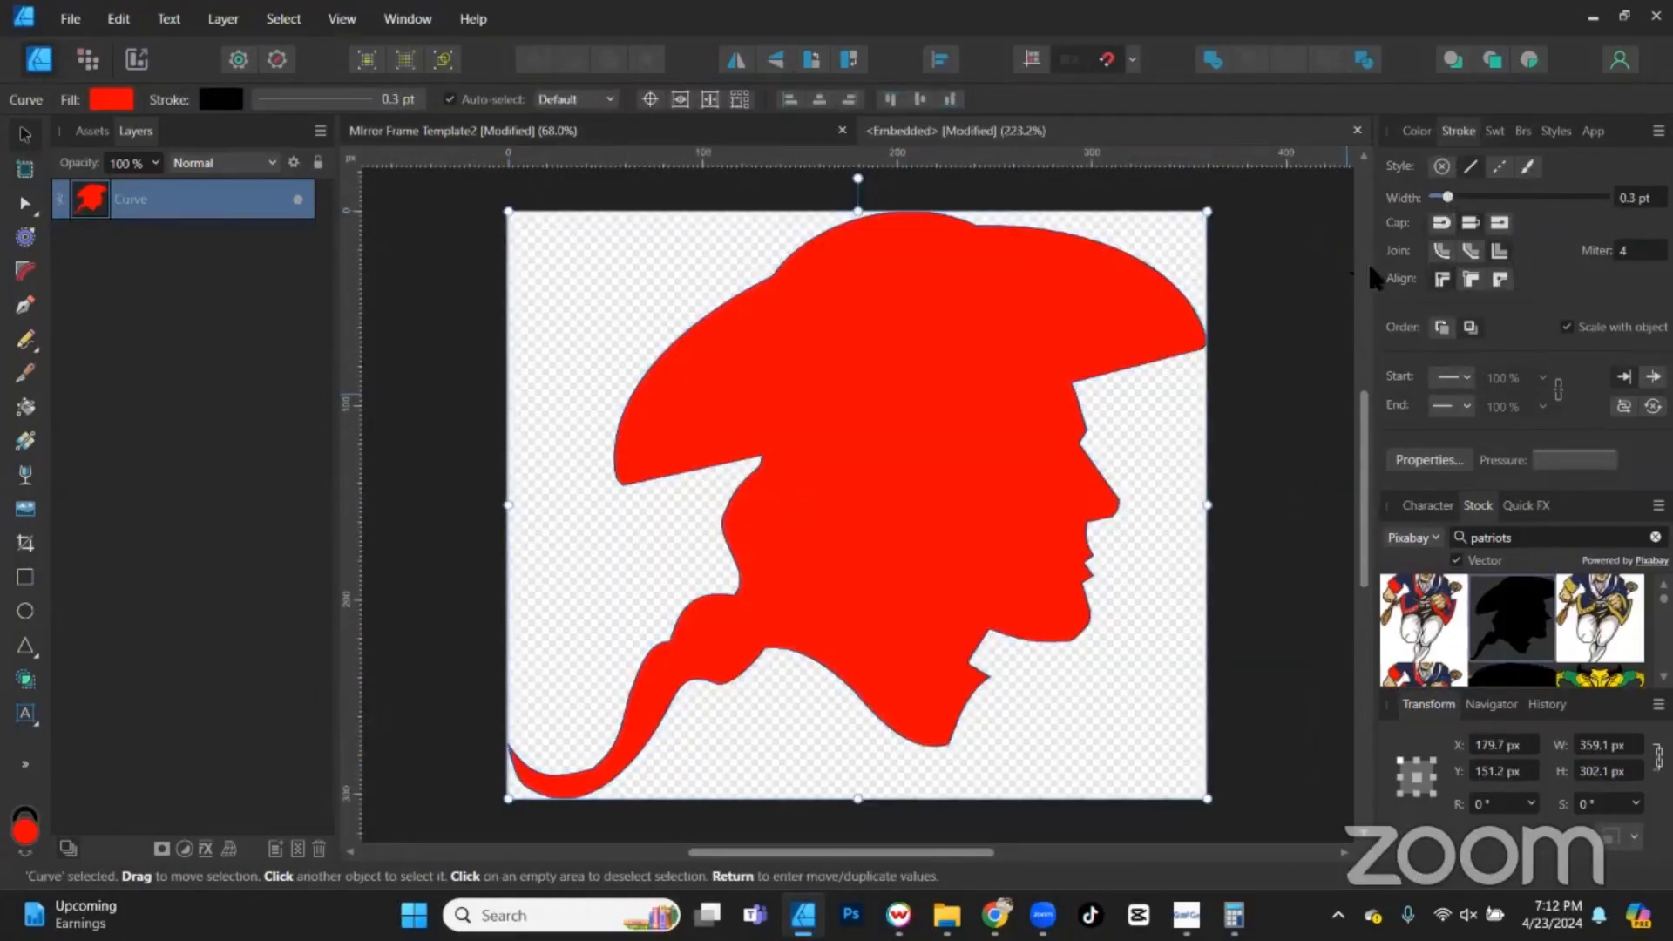
pyautogui.moveTo(1446, 197); pyautogui.dragTo(1481, 199)
pyautogui.click(1417, 130)
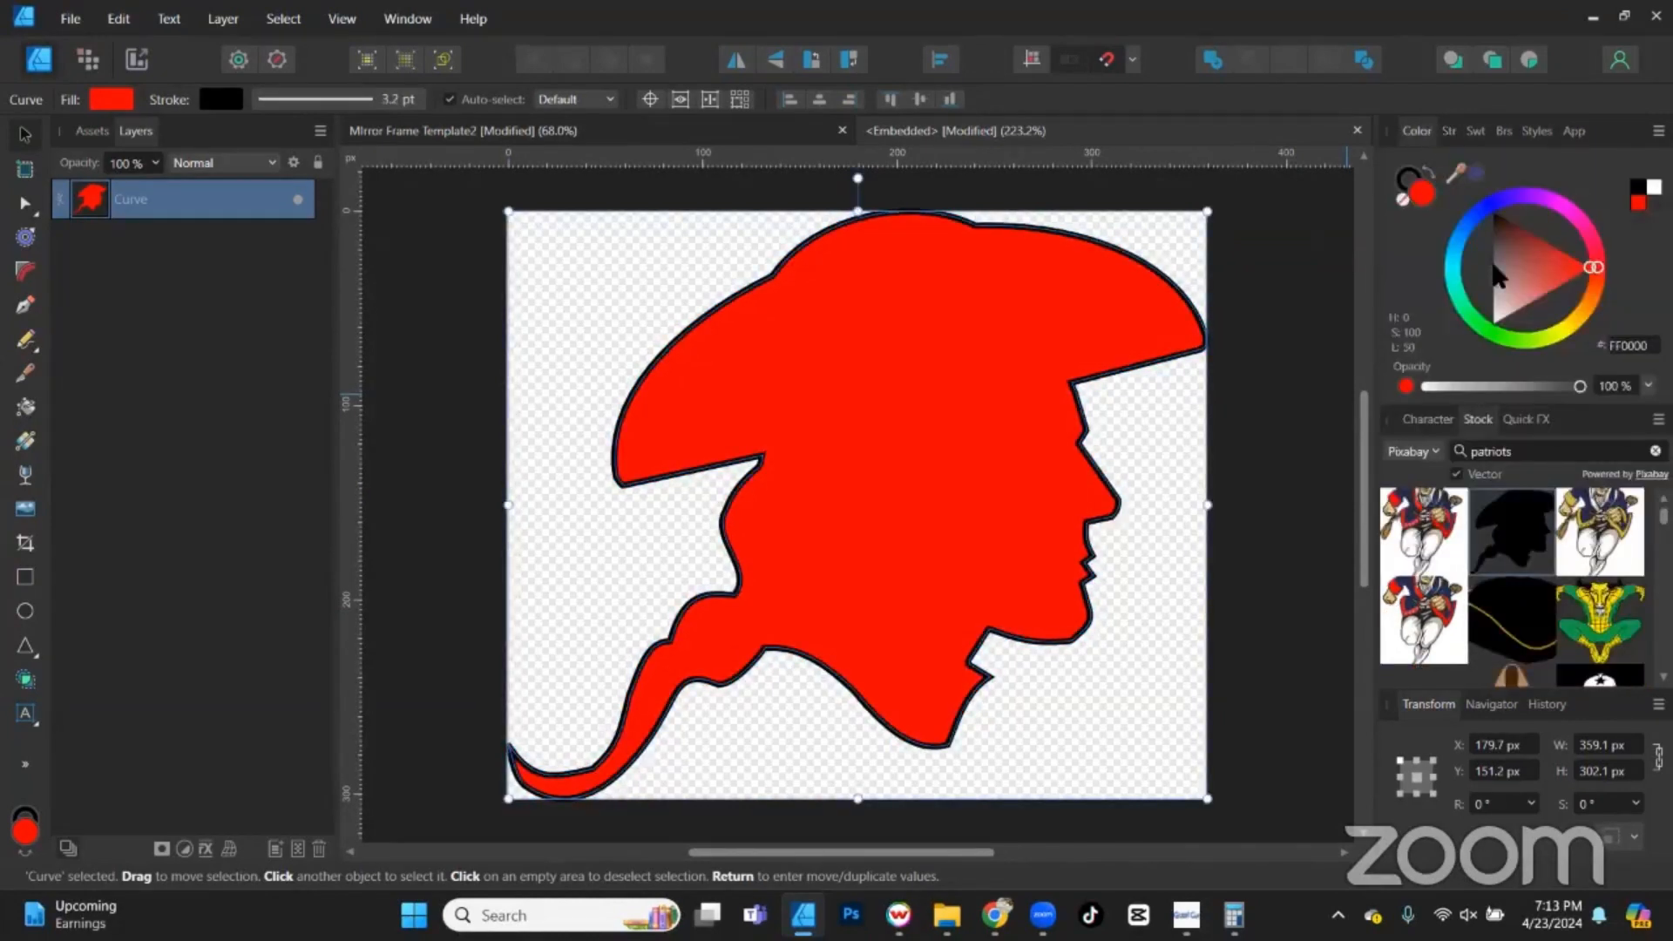
pyautogui.click(1405, 181)
pyautogui.click(1491, 324)
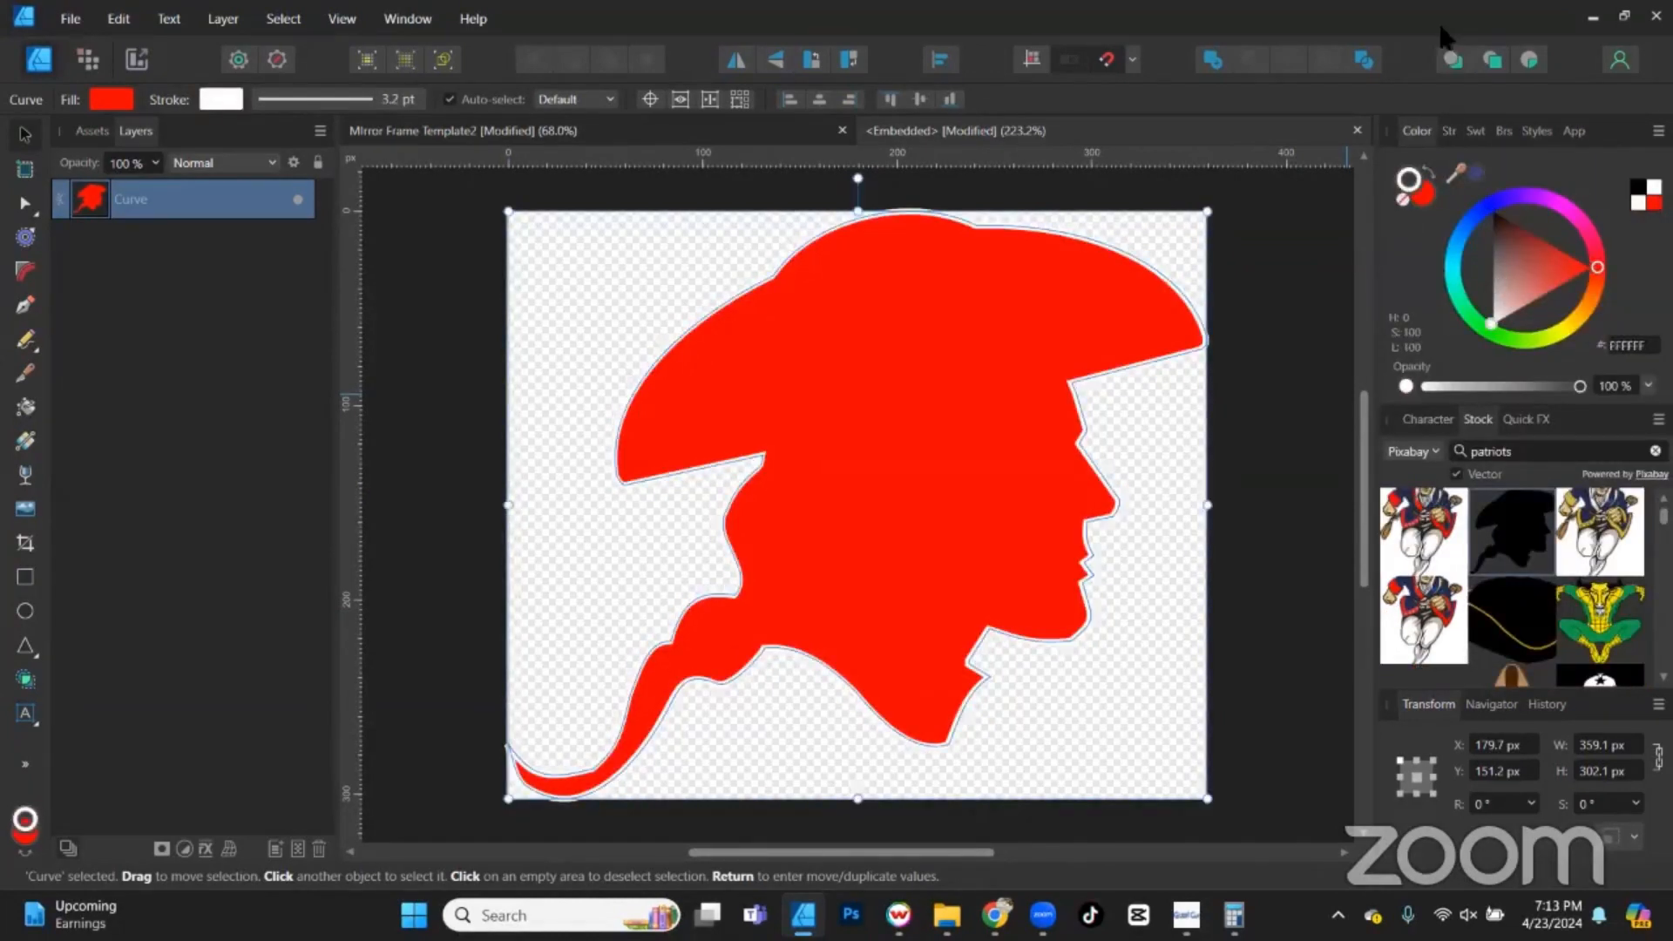
# Align the silhouette curve's stroke to the outside and set its width to 2 pt, closing the embedded document.
pyautogui.click(1449, 131)
pyautogui.click(1501, 280)
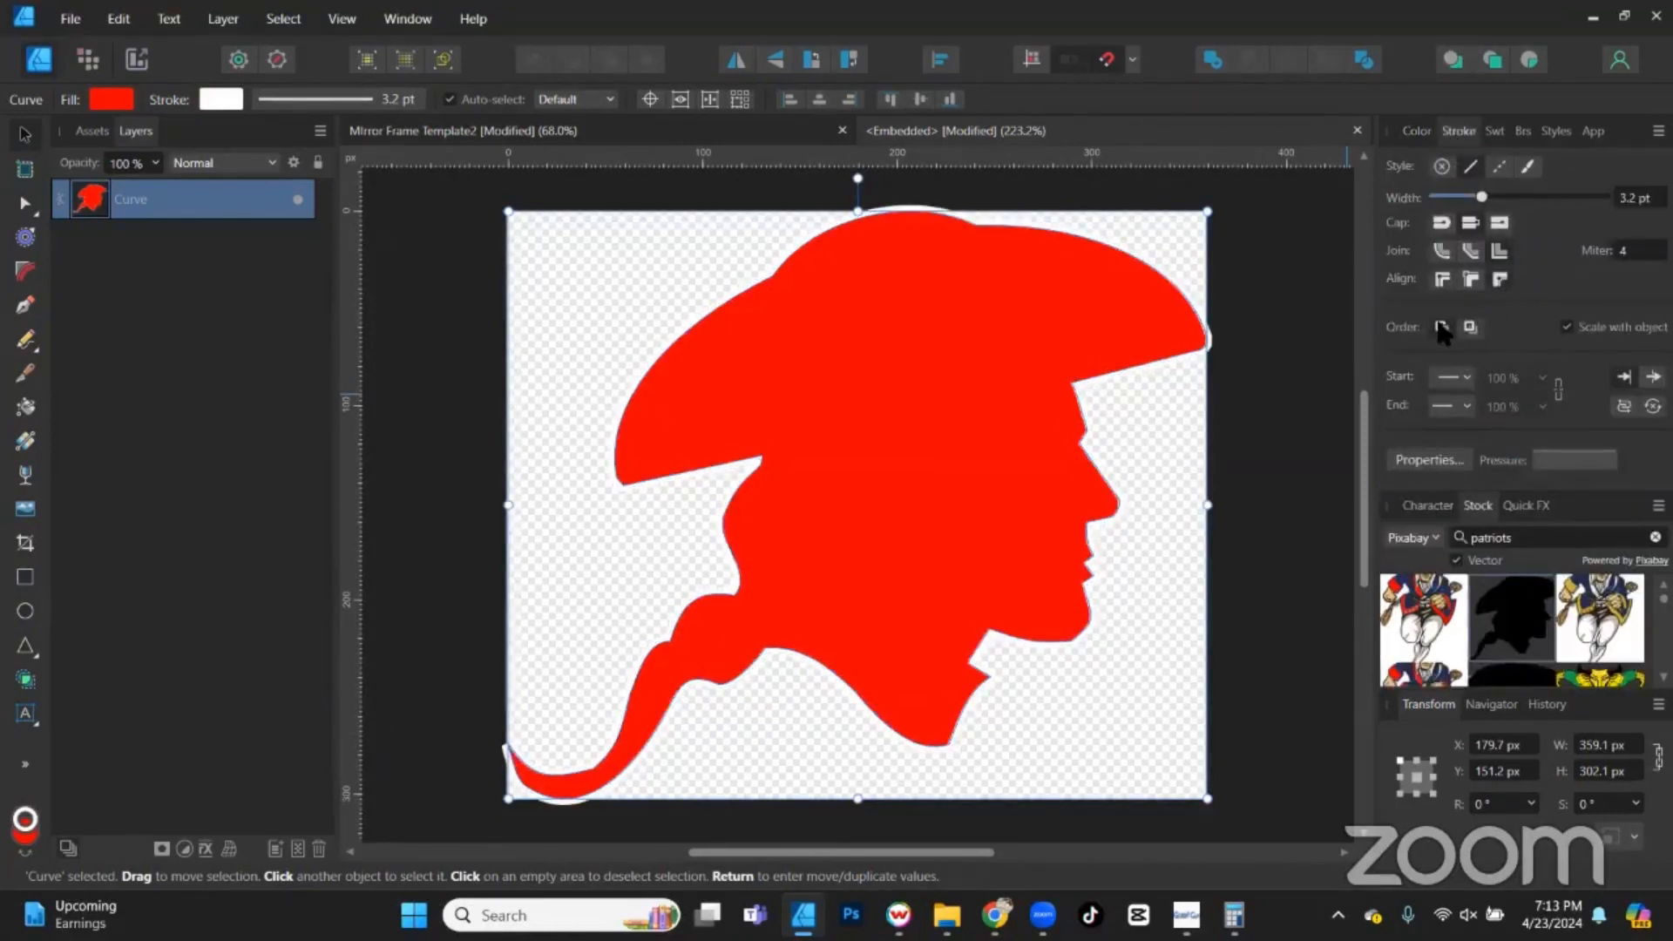
pyautogui.click(1639, 198)
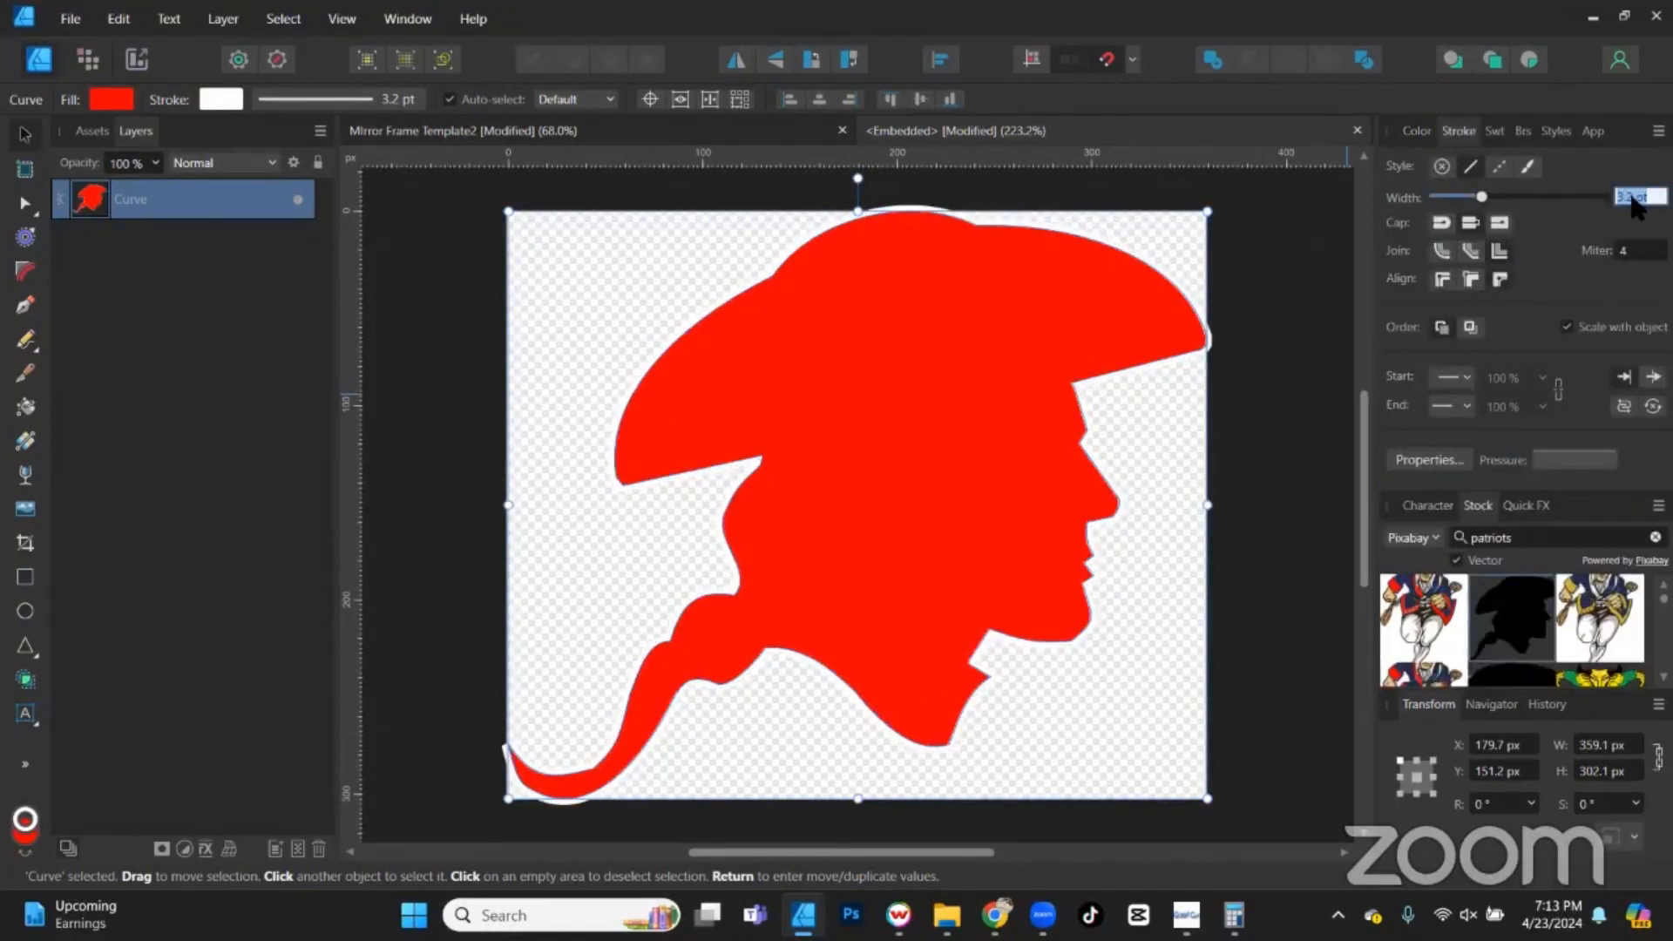
pyautogui.write('2')
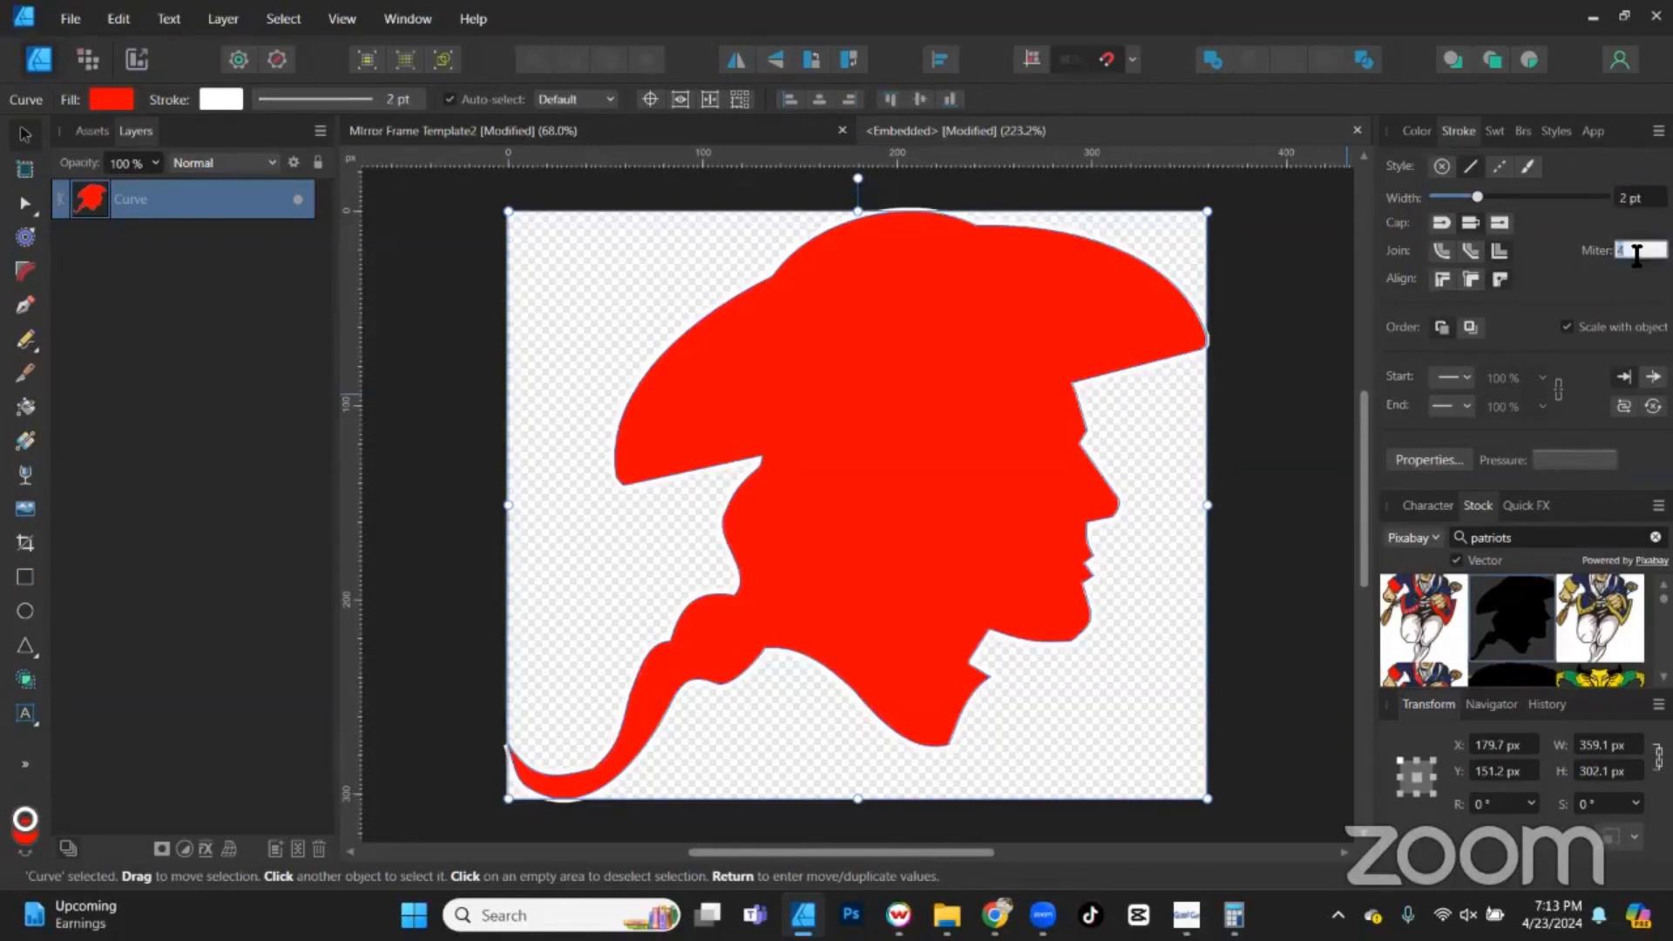
pyautogui.click(1357, 131)
pyautogui.scroll(3, 1211, 760)
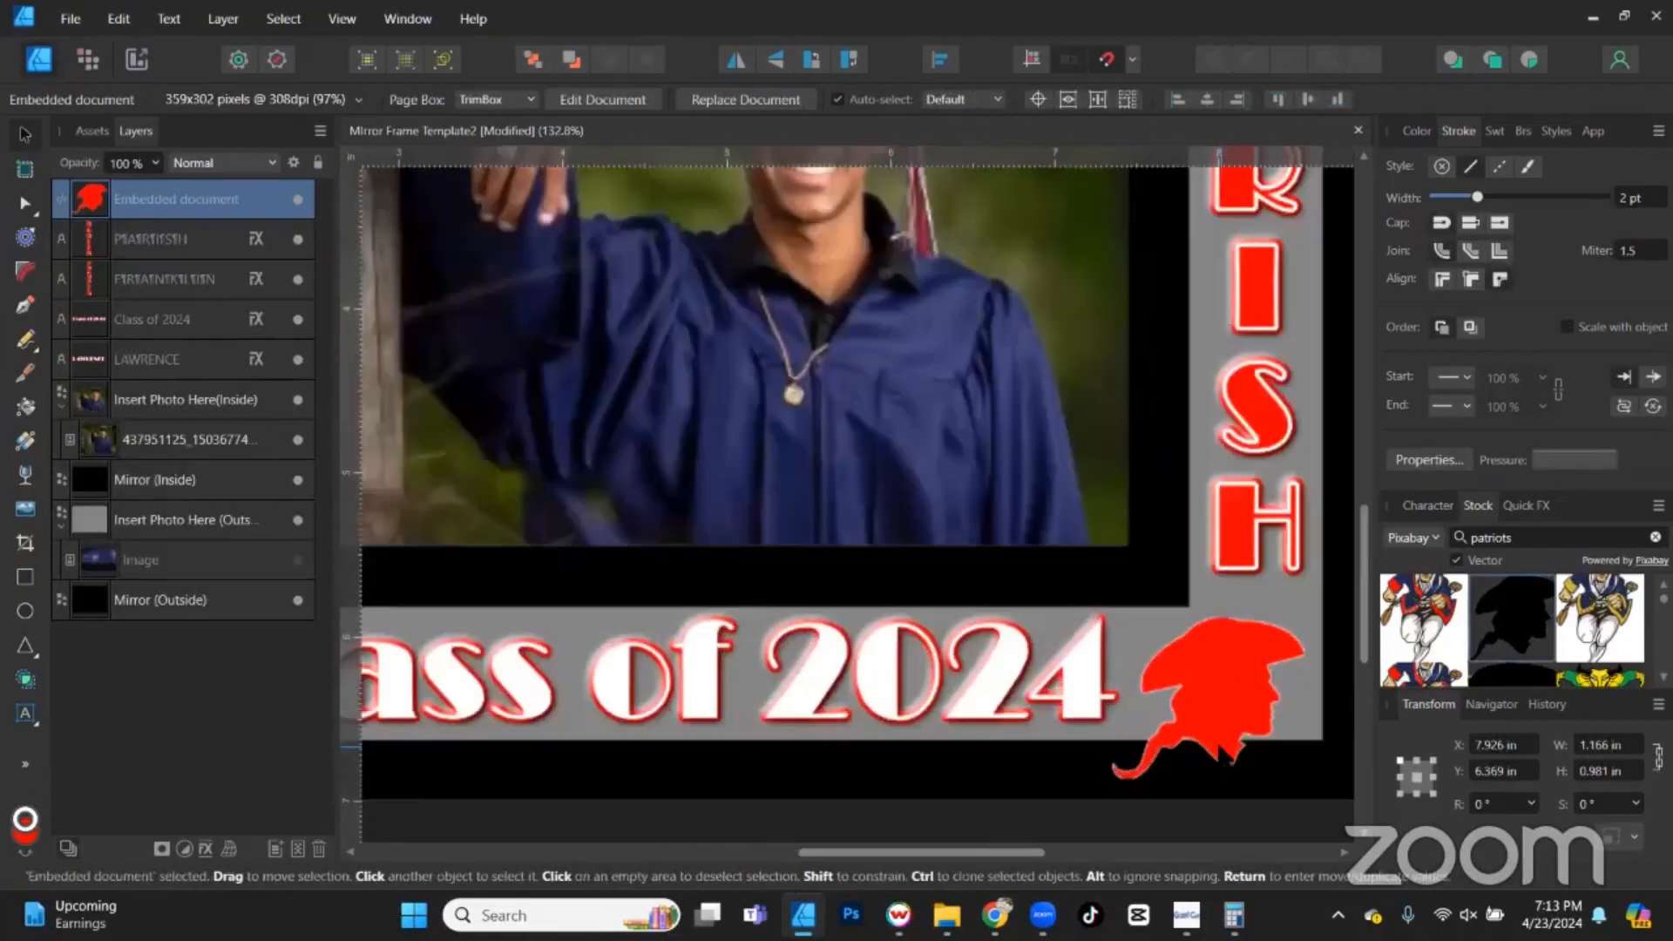
# Shrink the placed silhouette to about 0.80 in wide by 0.68 in tall and fit it inside the band's lower-right corner.
pyautogui.scroll(-1, 1220, 753)
pyautogui.scroll(1, 1206, 697)
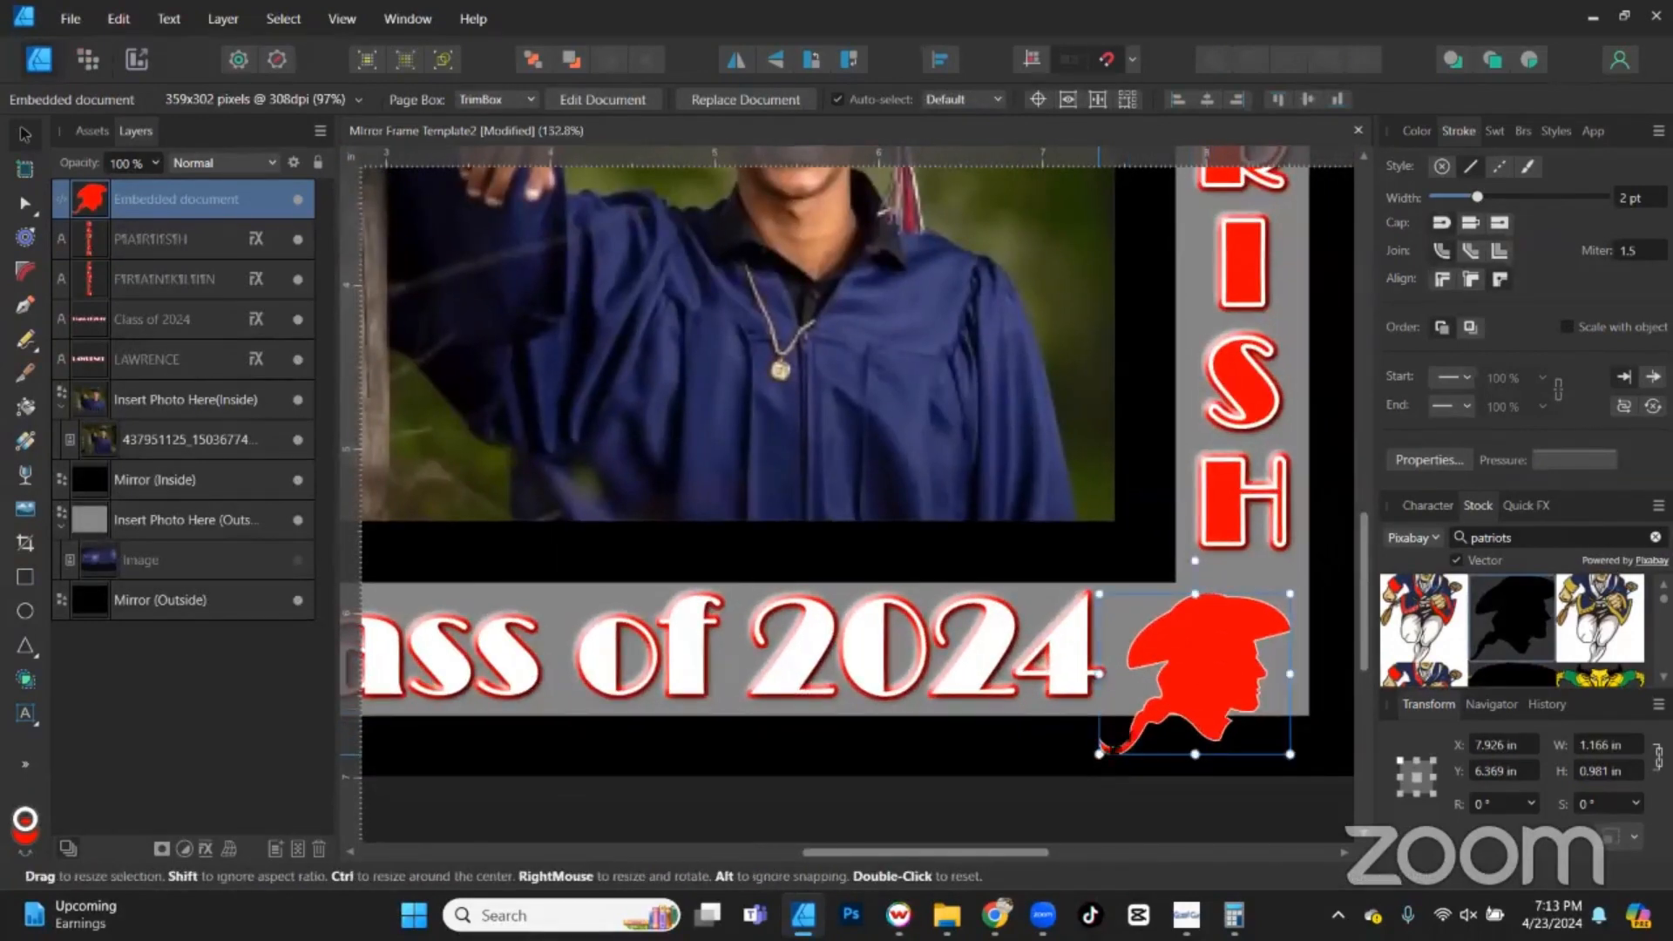
pyautogui.moveTo(1099, 754); pyautogui.dragTo(1158, 704)
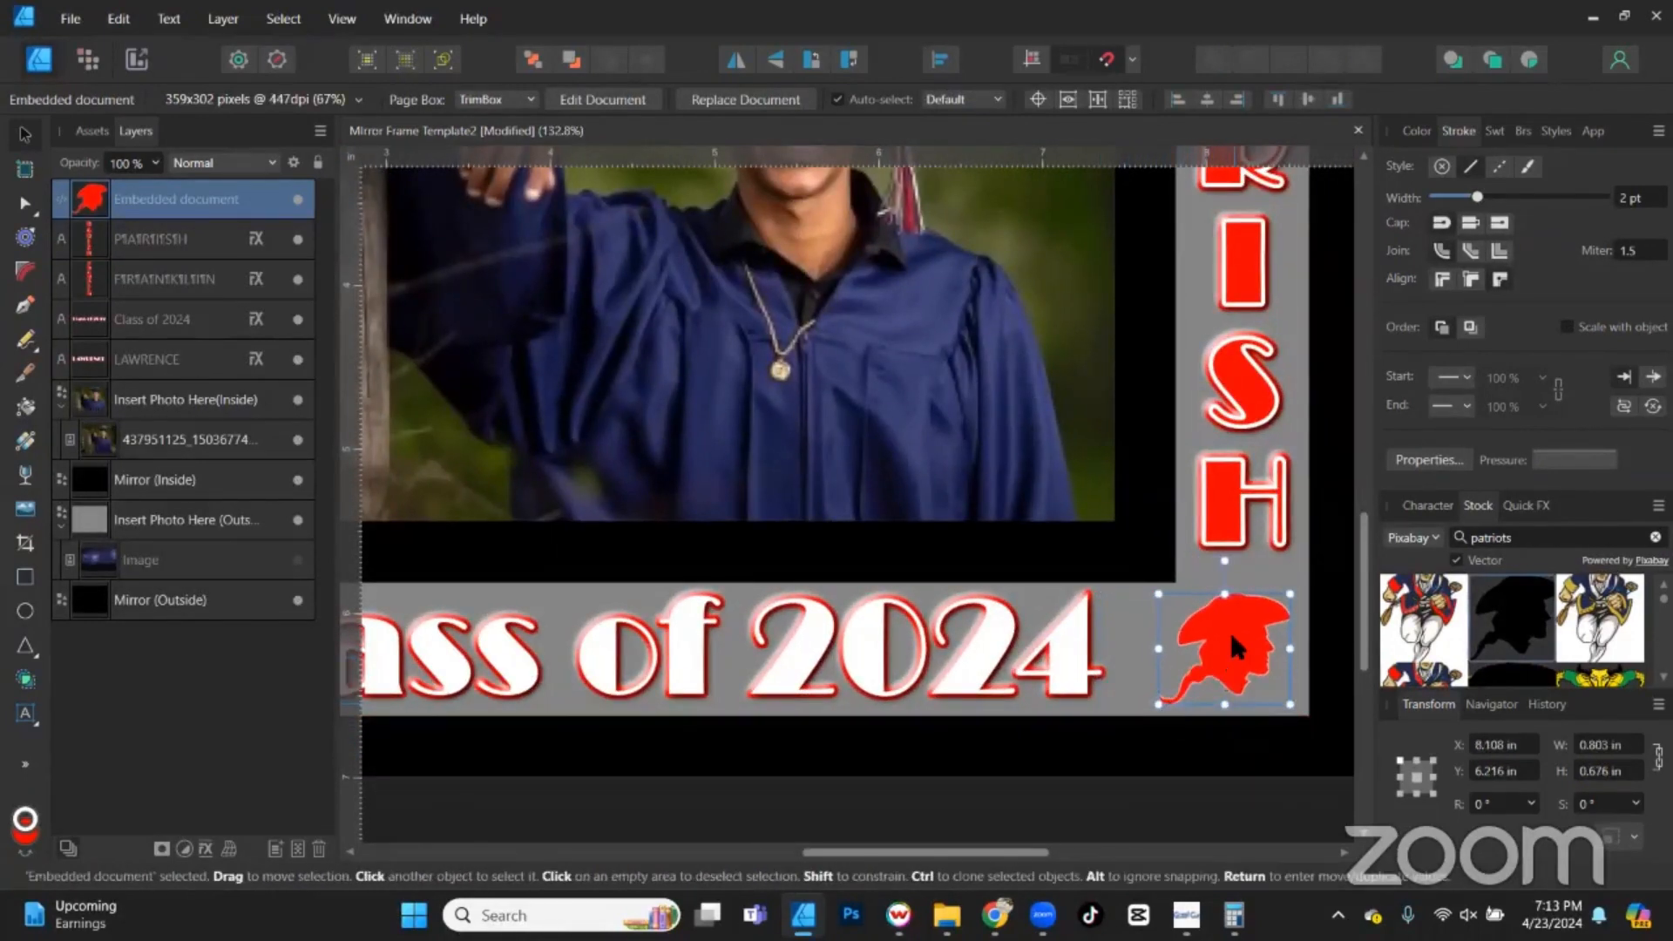
pyautogui.moveTo(1233, 646); pyautogui.dragTo(1239, 635)
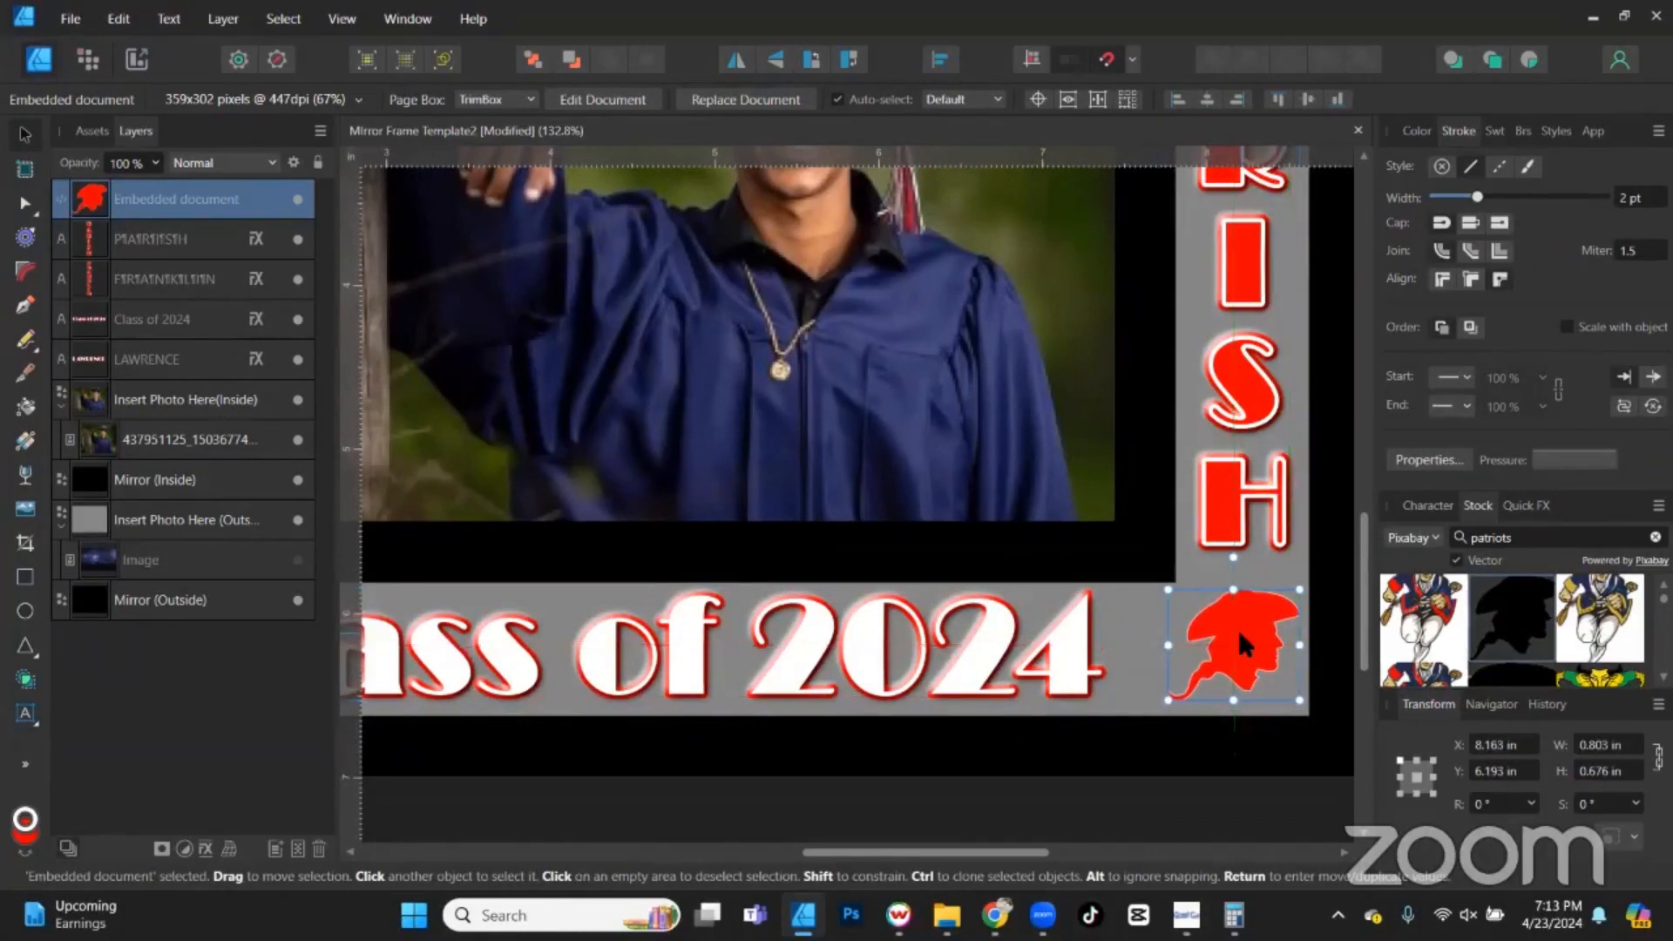
pyautogui.scroll(-3, 1154, 621)
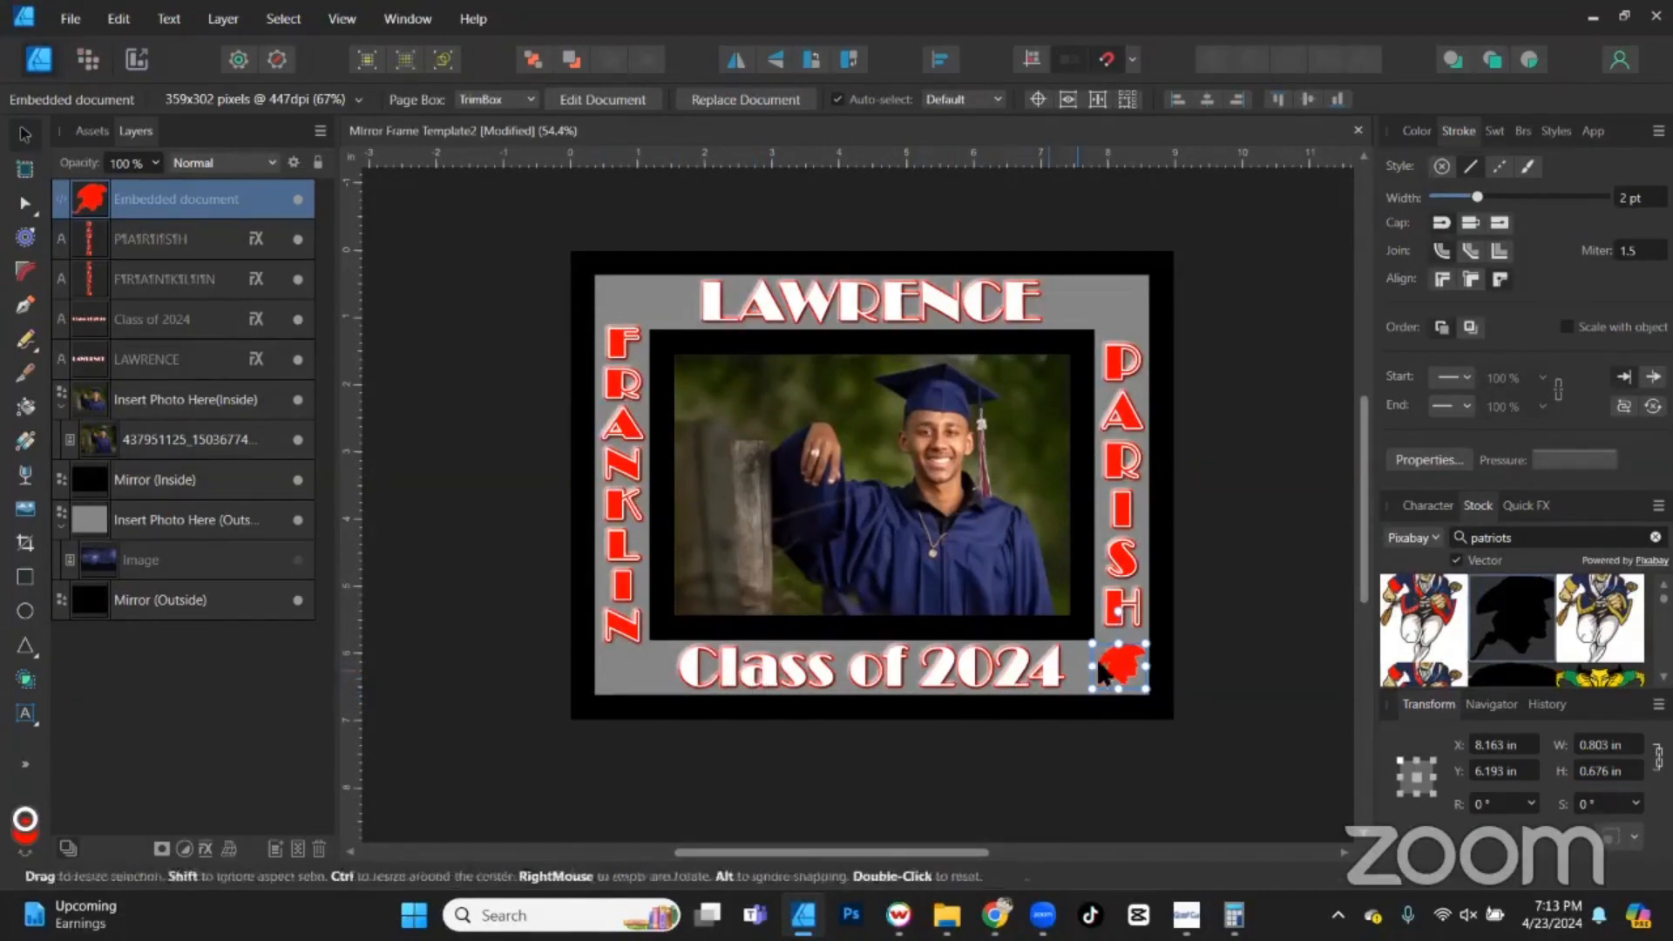
# Try the silhouette in the band's lower-left corner, return it to the lower-right corner and centre it vertically with the Class of 2024 text.
pyautogui.moveTo(1131, 678); pyautogui.dragTo(647, 672)
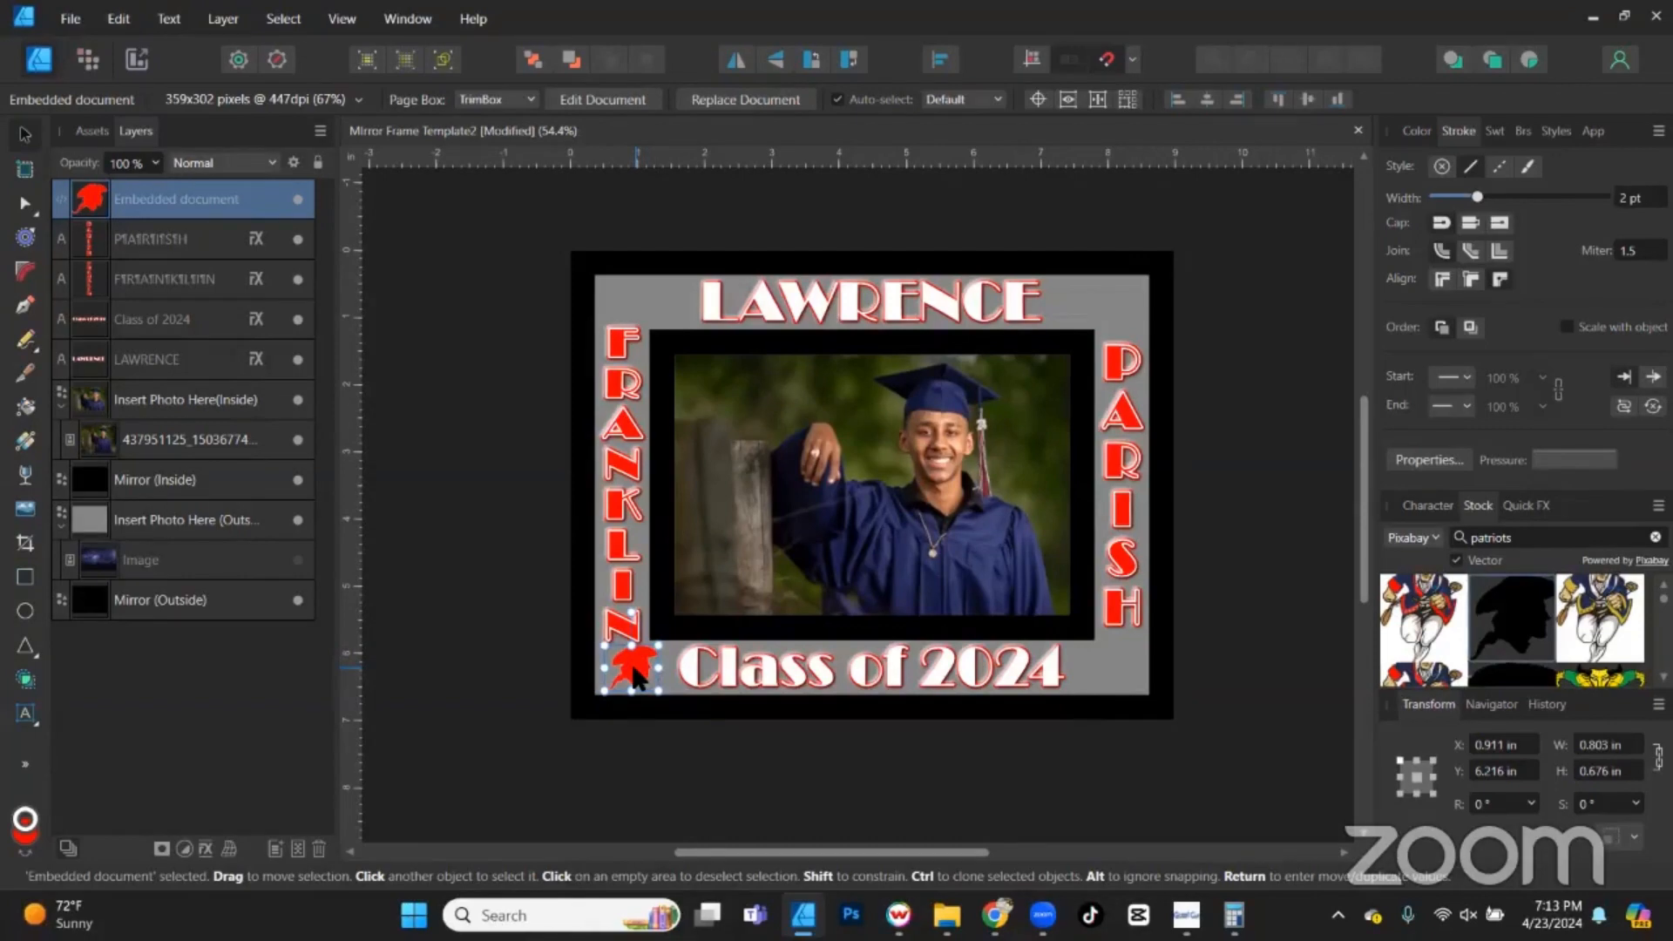
pyautogui.moveTo(634, 675); pyautogui.dragTo(1118, 673)
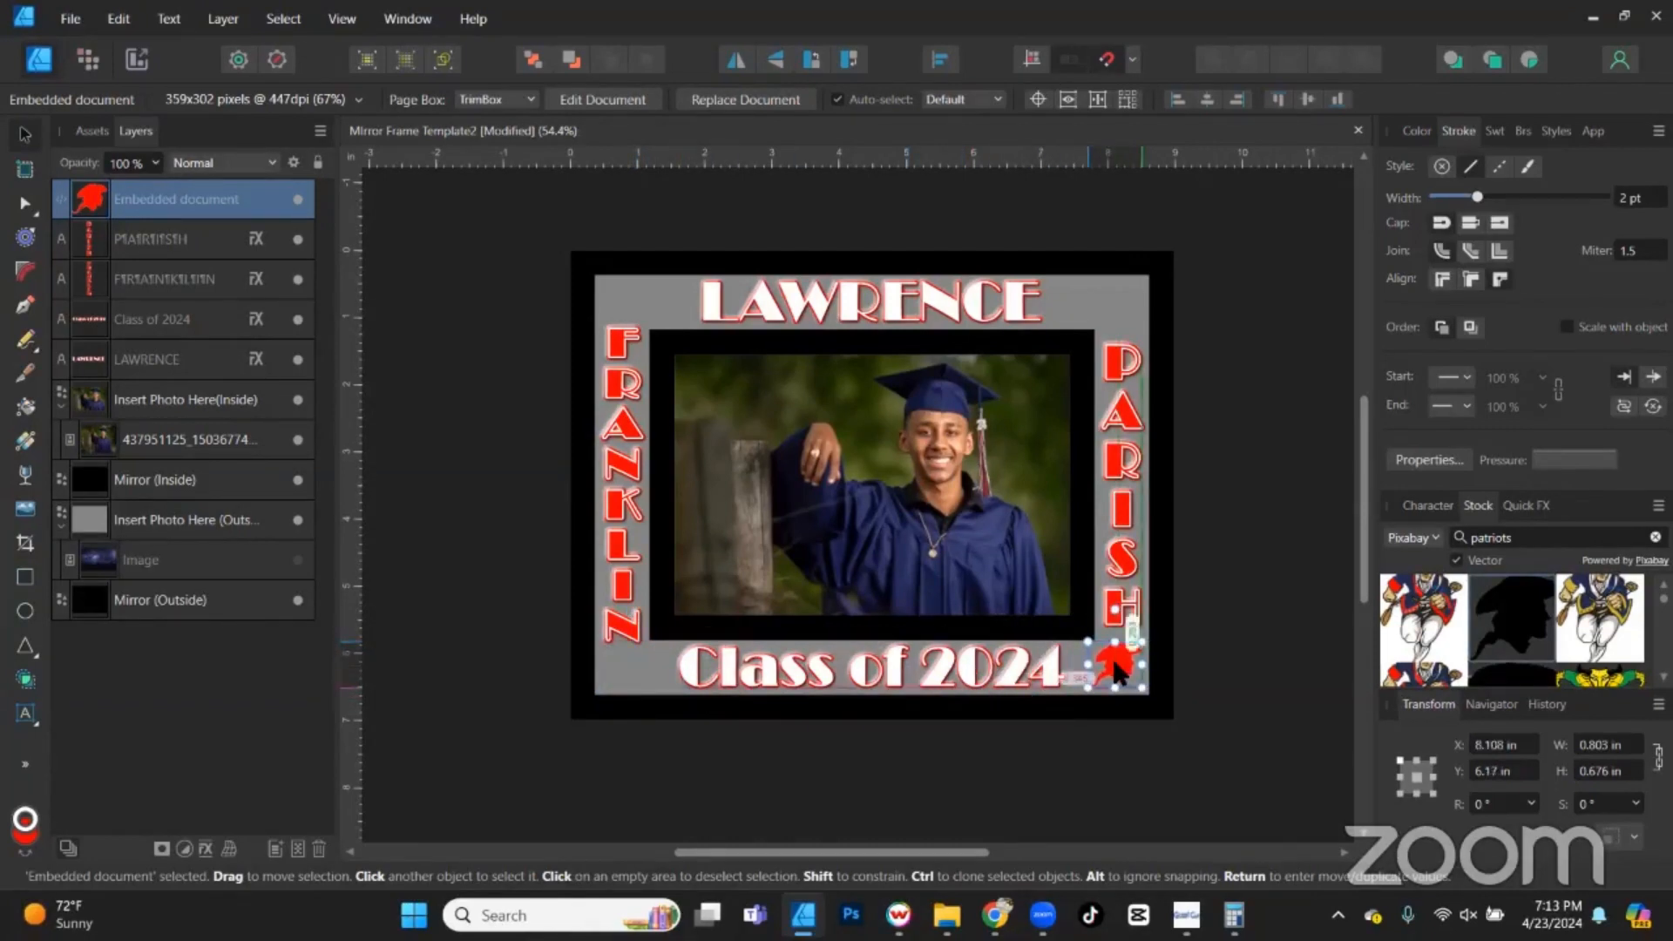
pyautogui.keyDown('ctrl'); pyautogui.scroll(5, 1120, 672); pyautogui.keyUp('ctrl')
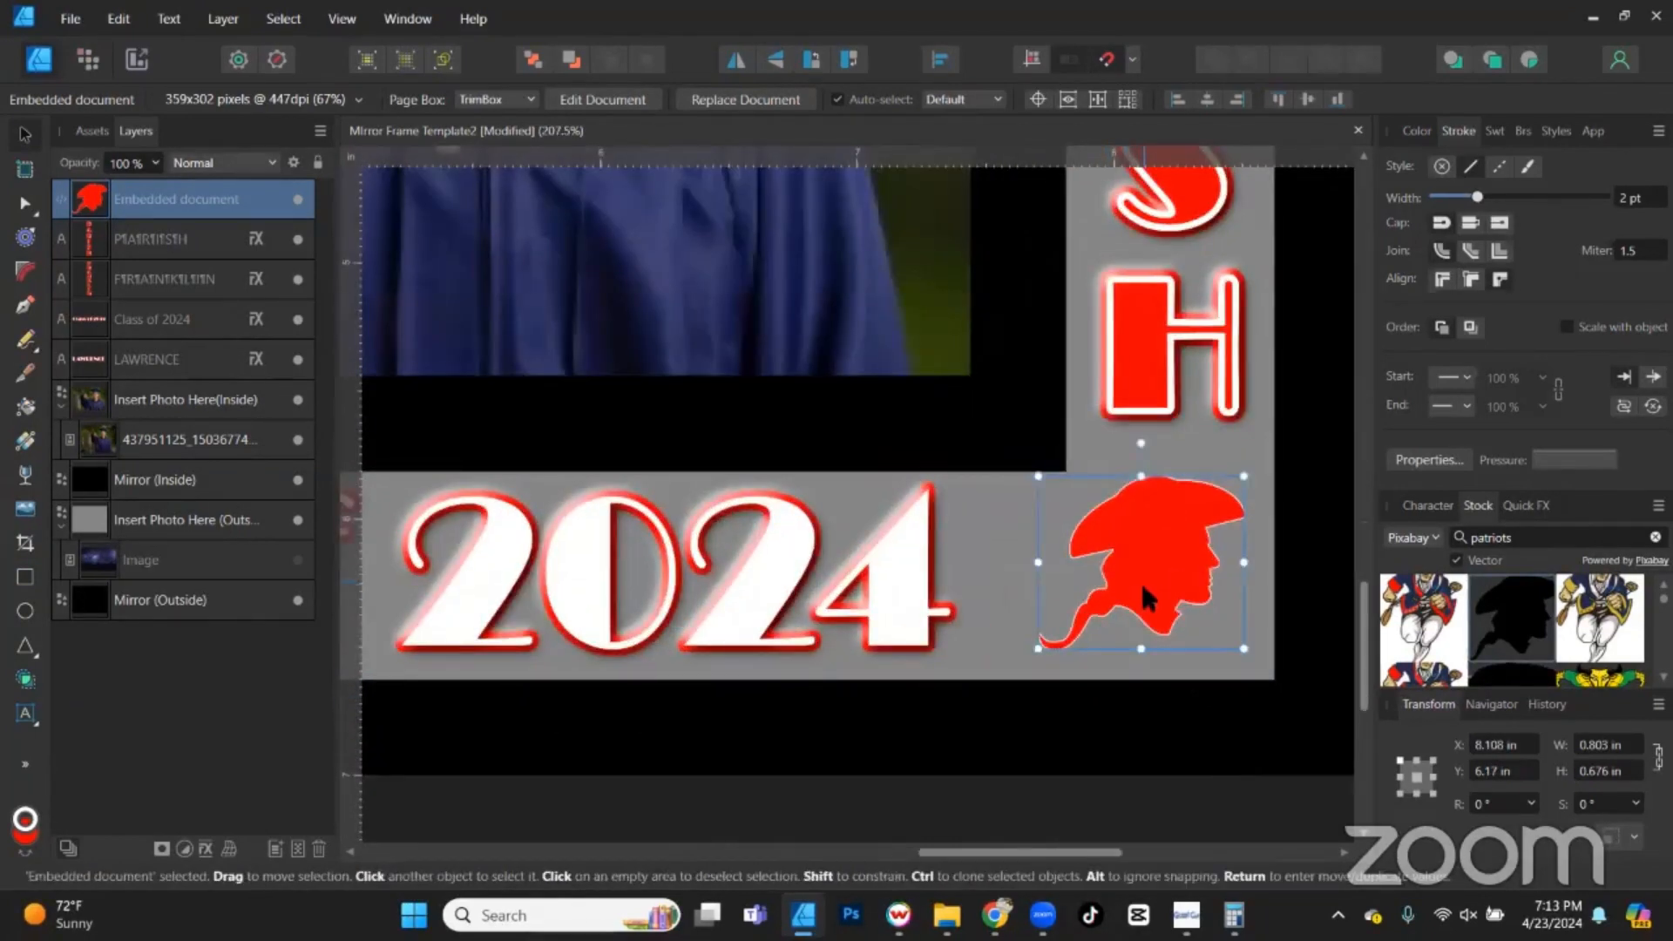
pyautogui.moveTo(1142, 580); pyautogui.dragTo(1138, 582)
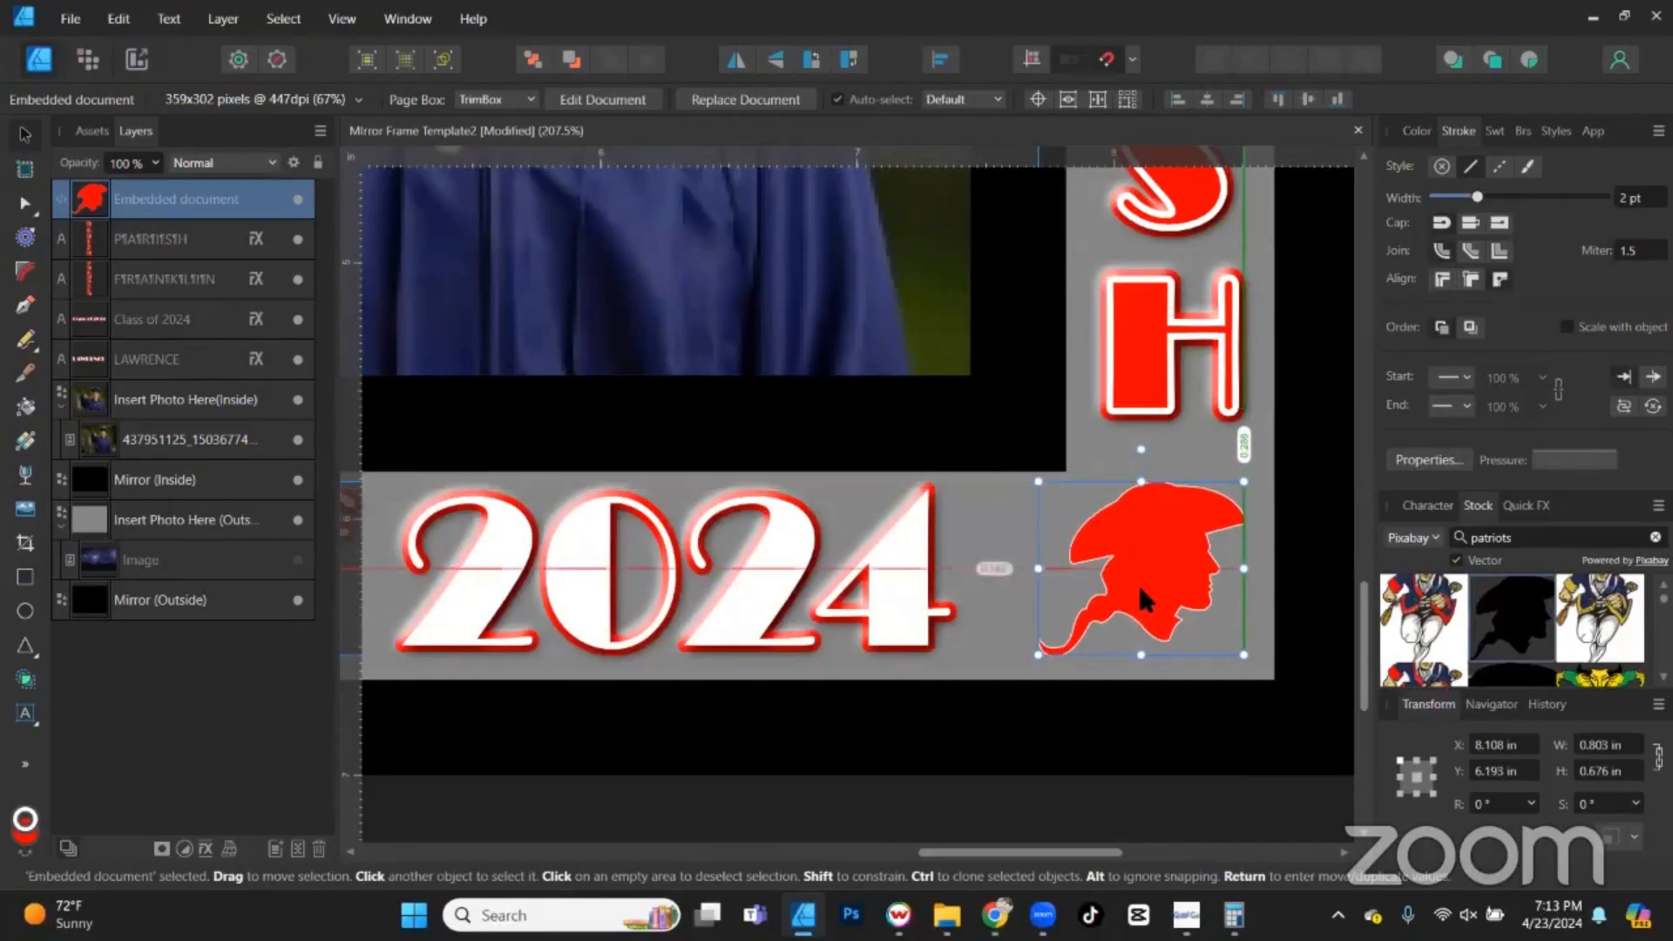
pyautogui.keyDown('ctrl'); pyautogui.scroll(-4, 1040, 608); pyautogui.keyUp('ctrl')
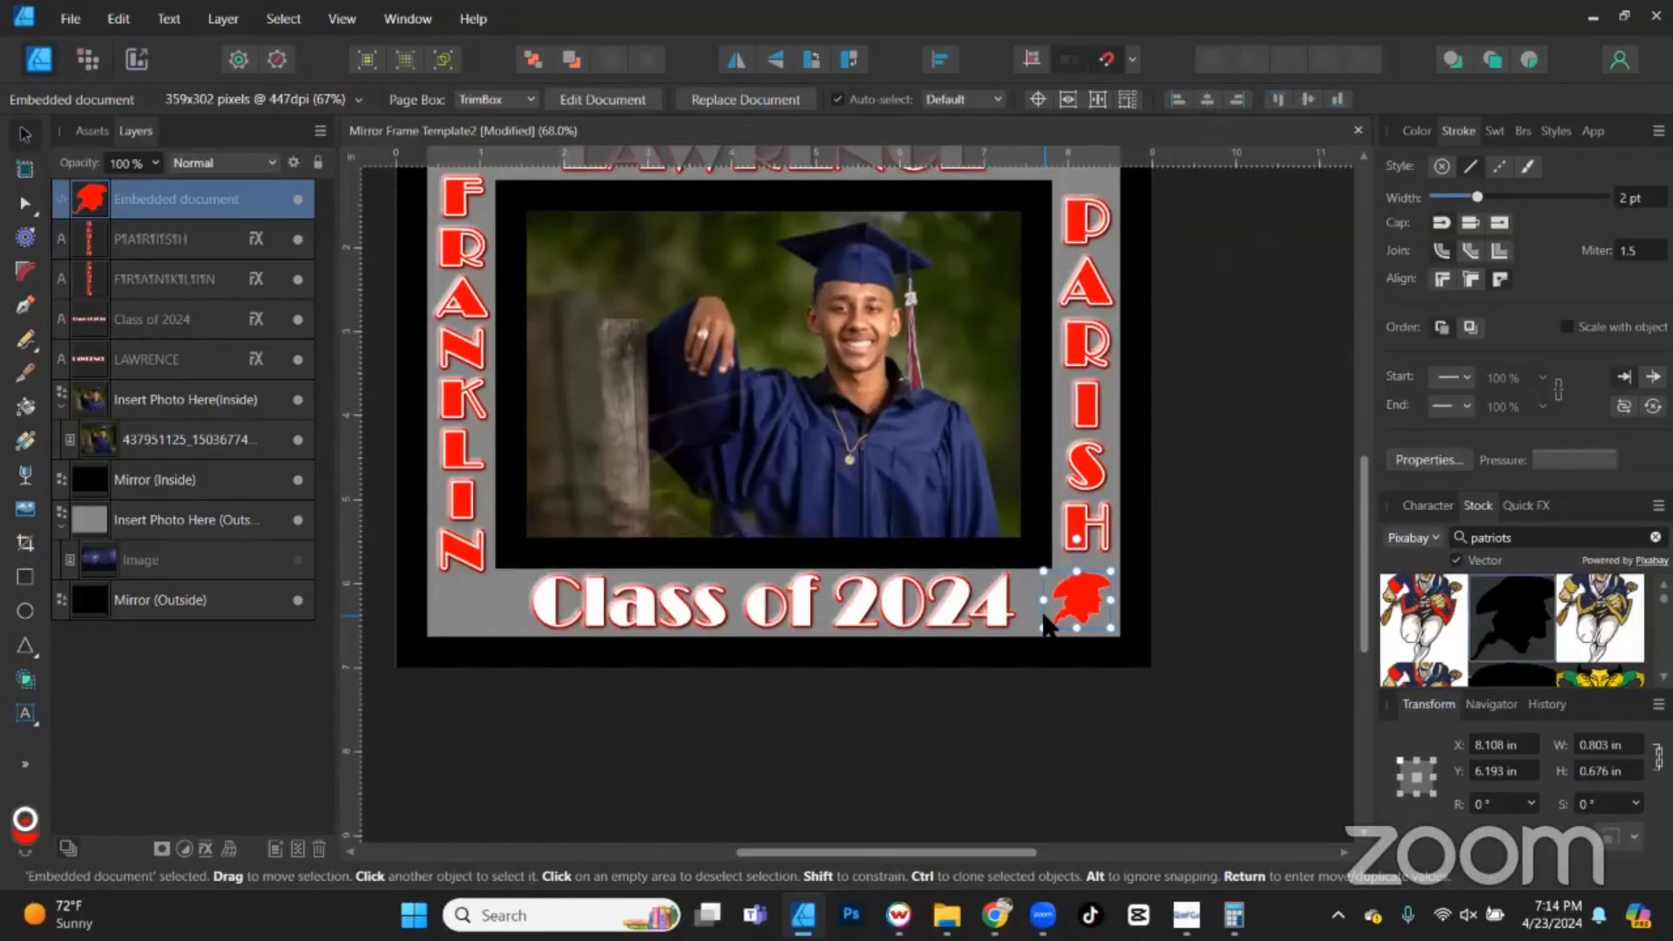
pyautogui.scroll(-1, 1045, 623)
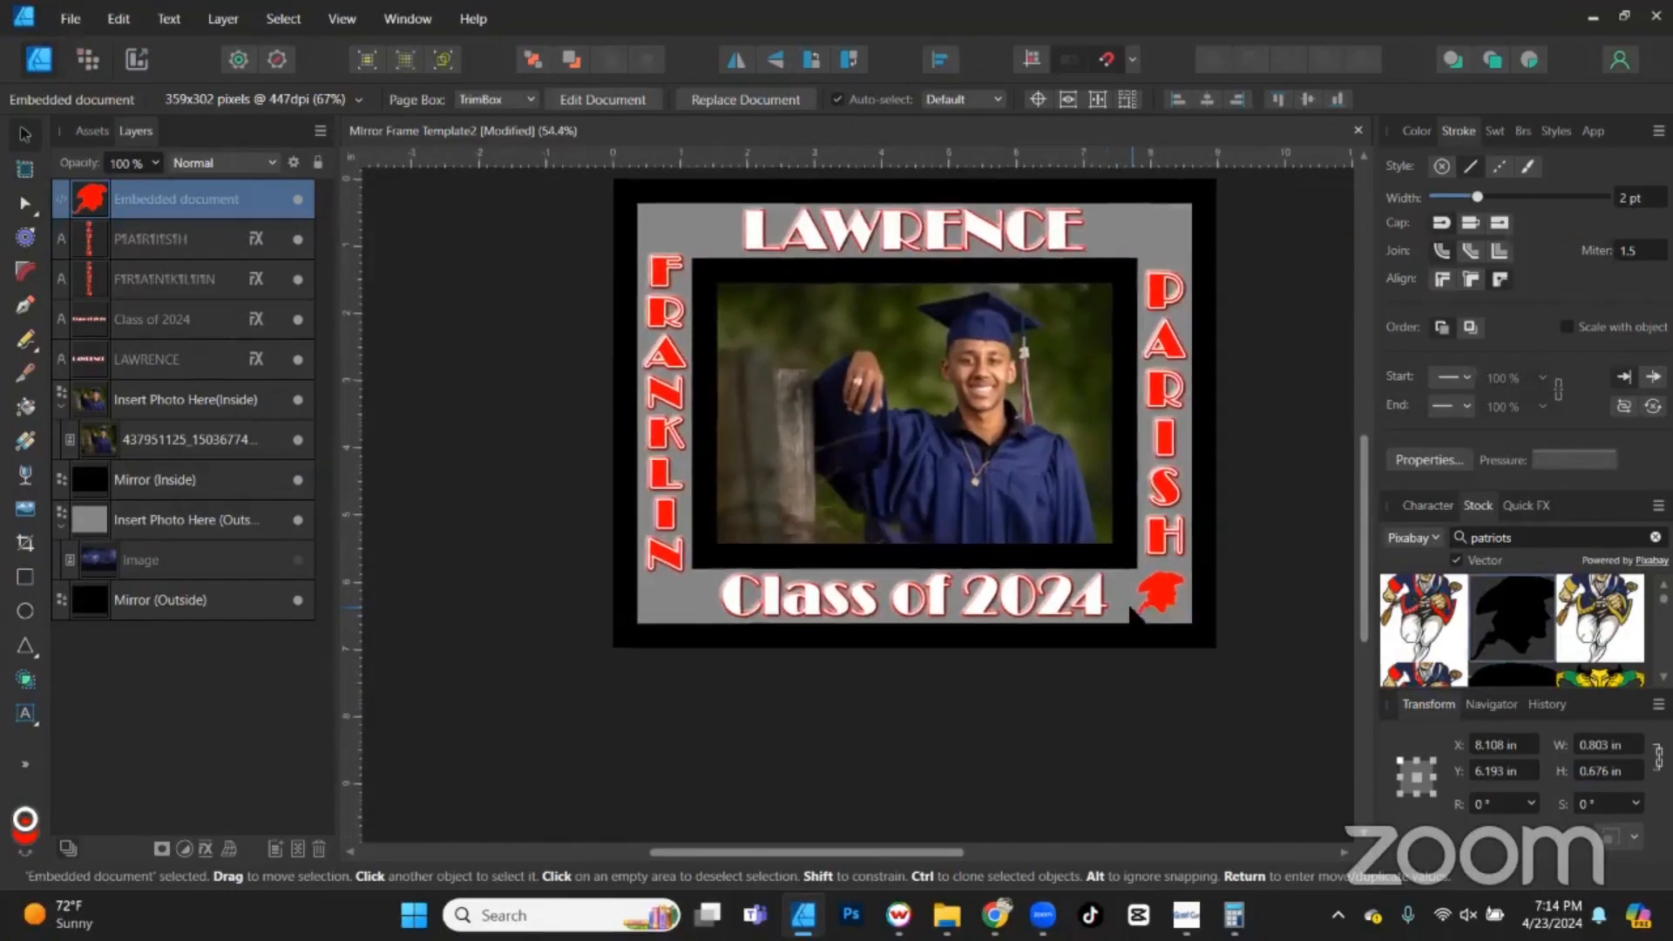
# Move the silhouette to the band's lower-left corner below FRANKLIN and make the background image in the outer photo area visible.
pyautogui.moveTo(1159, 599); pyautogui.dragTo(709, 558)
pyautogui.scroll(4, 662, 598)
pyautogui.scroll(-4, 768, 593)
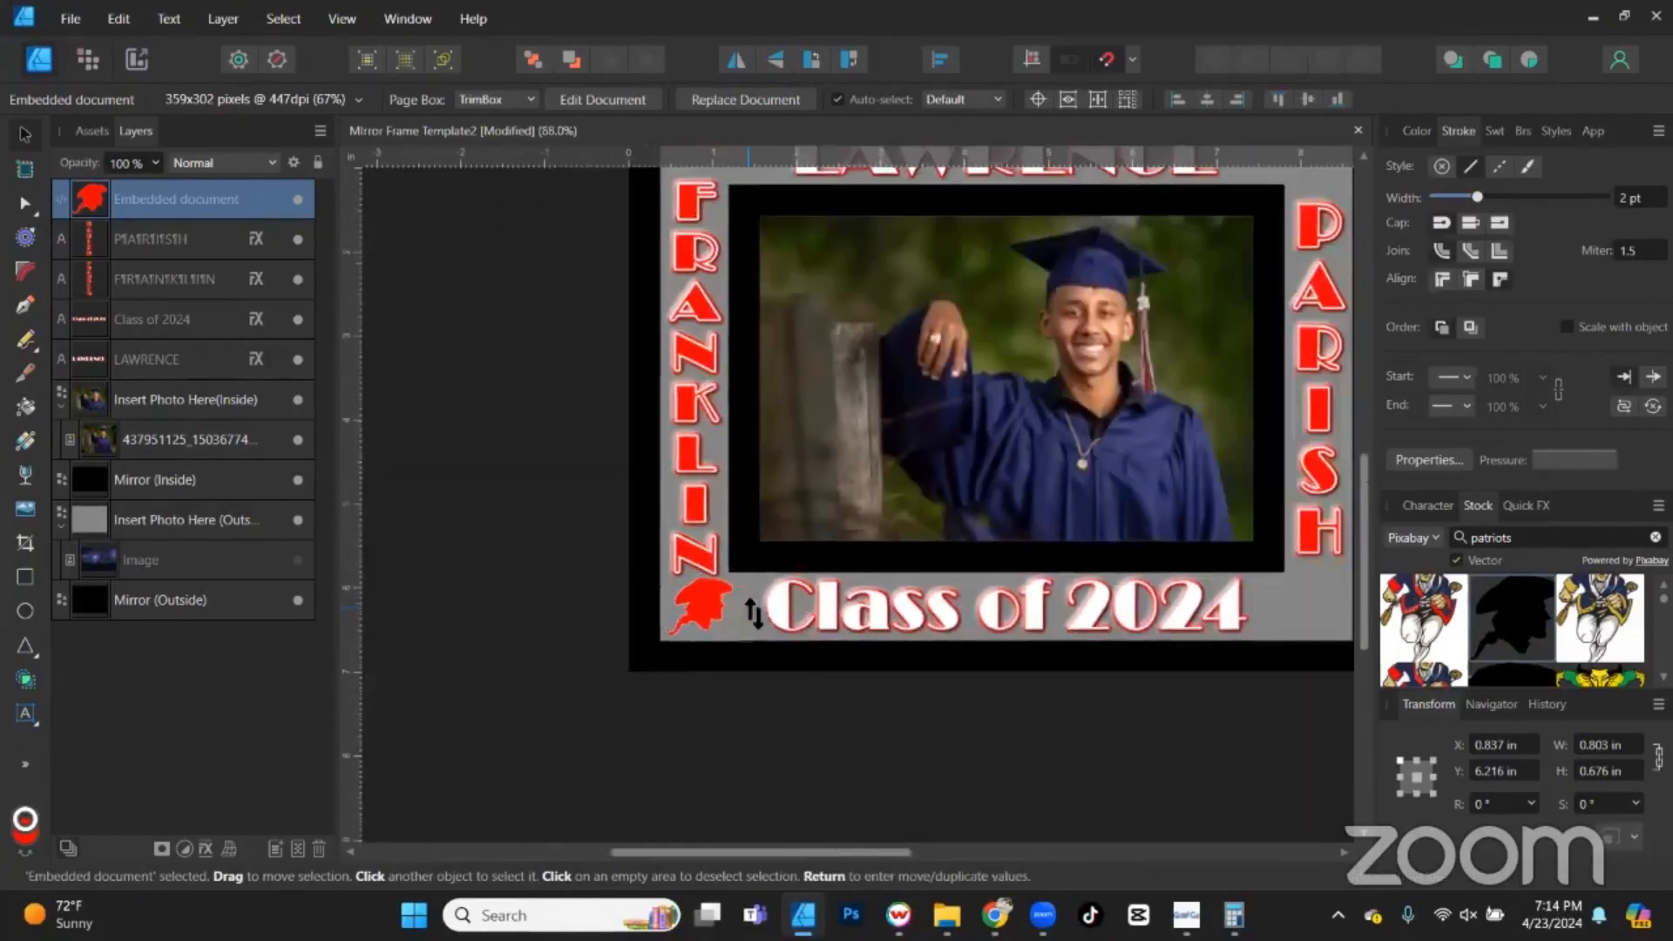
pyautogui.click(299, 559)
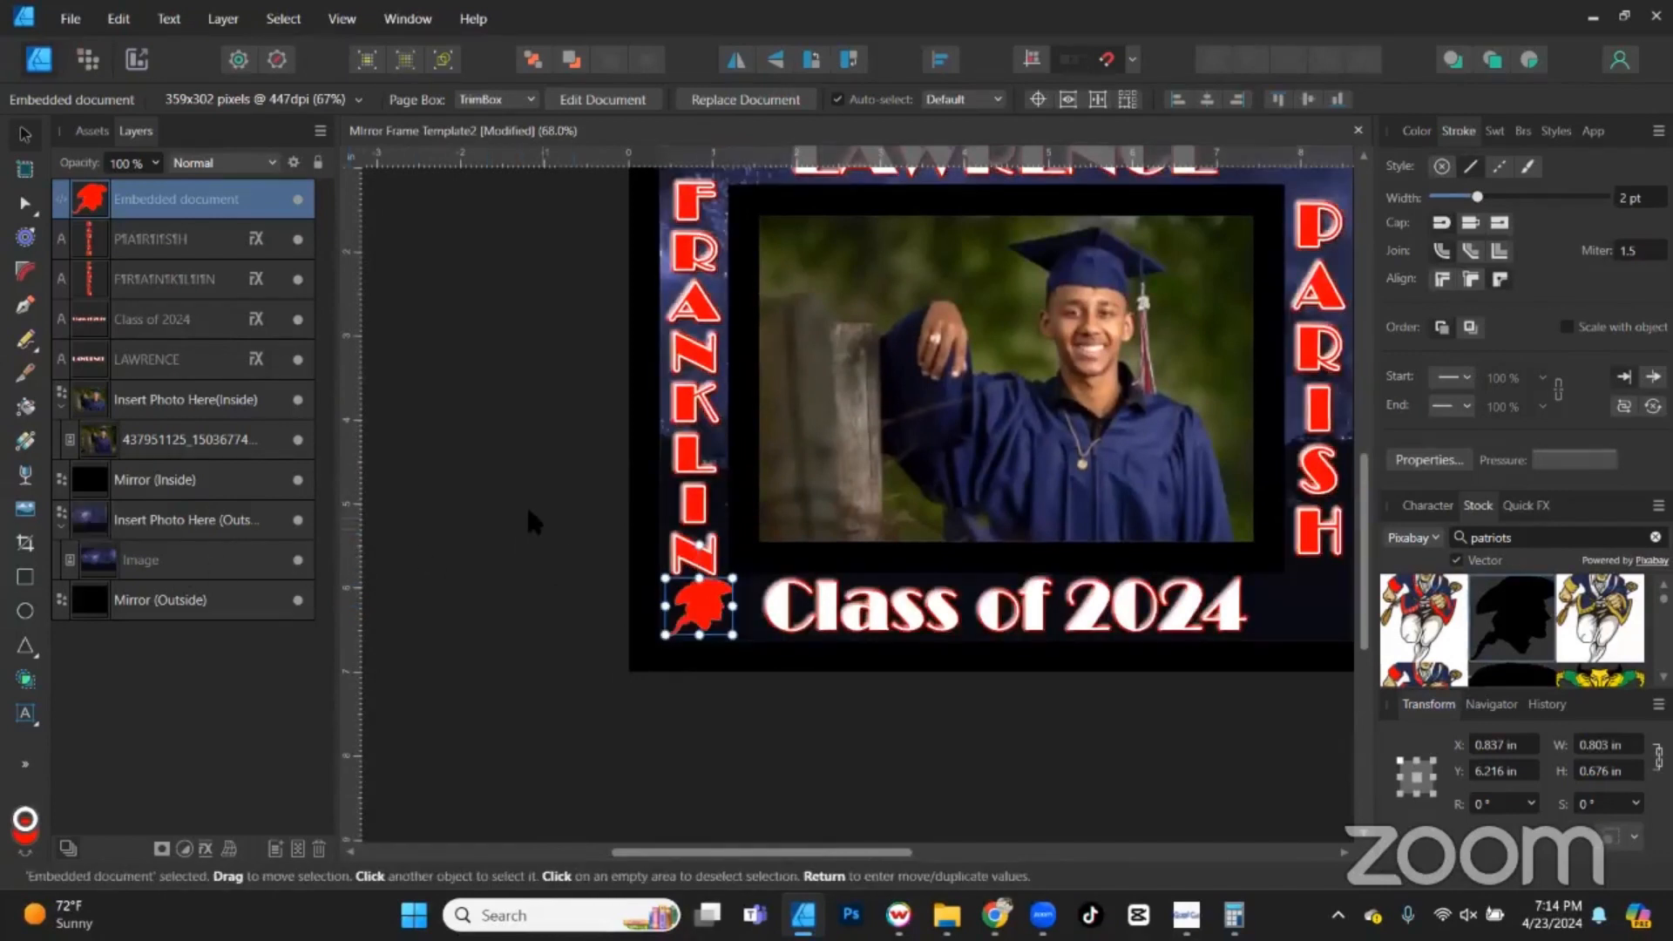
pyautogui.scroll(-1, 441, 532)
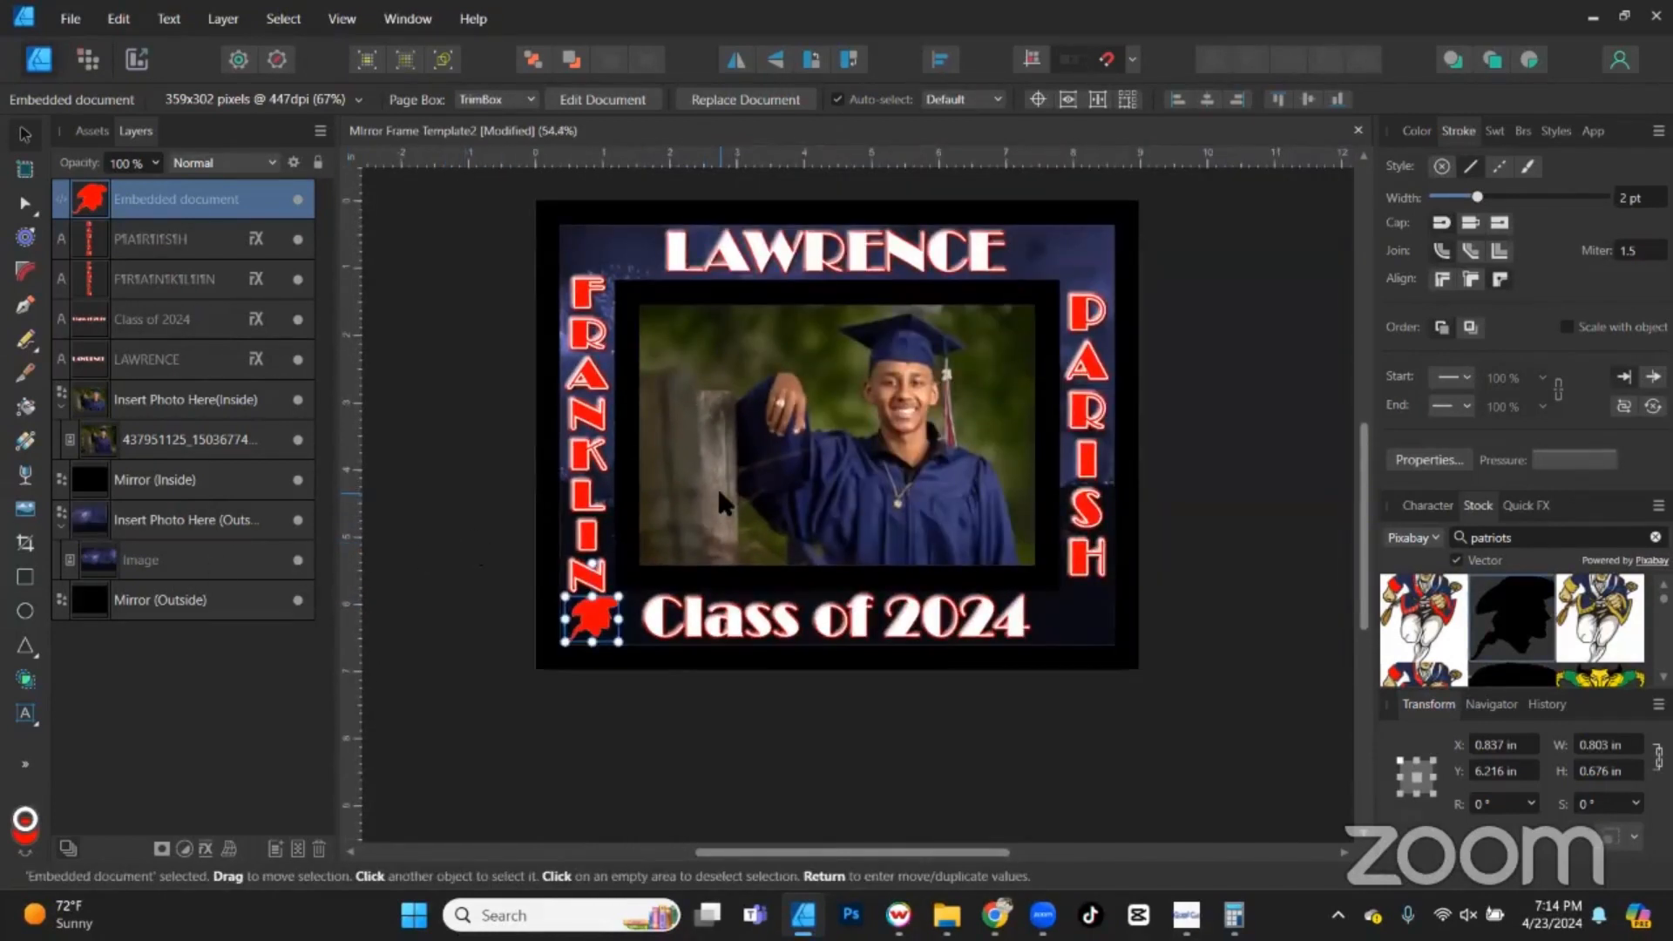
pyautogui.press('5')
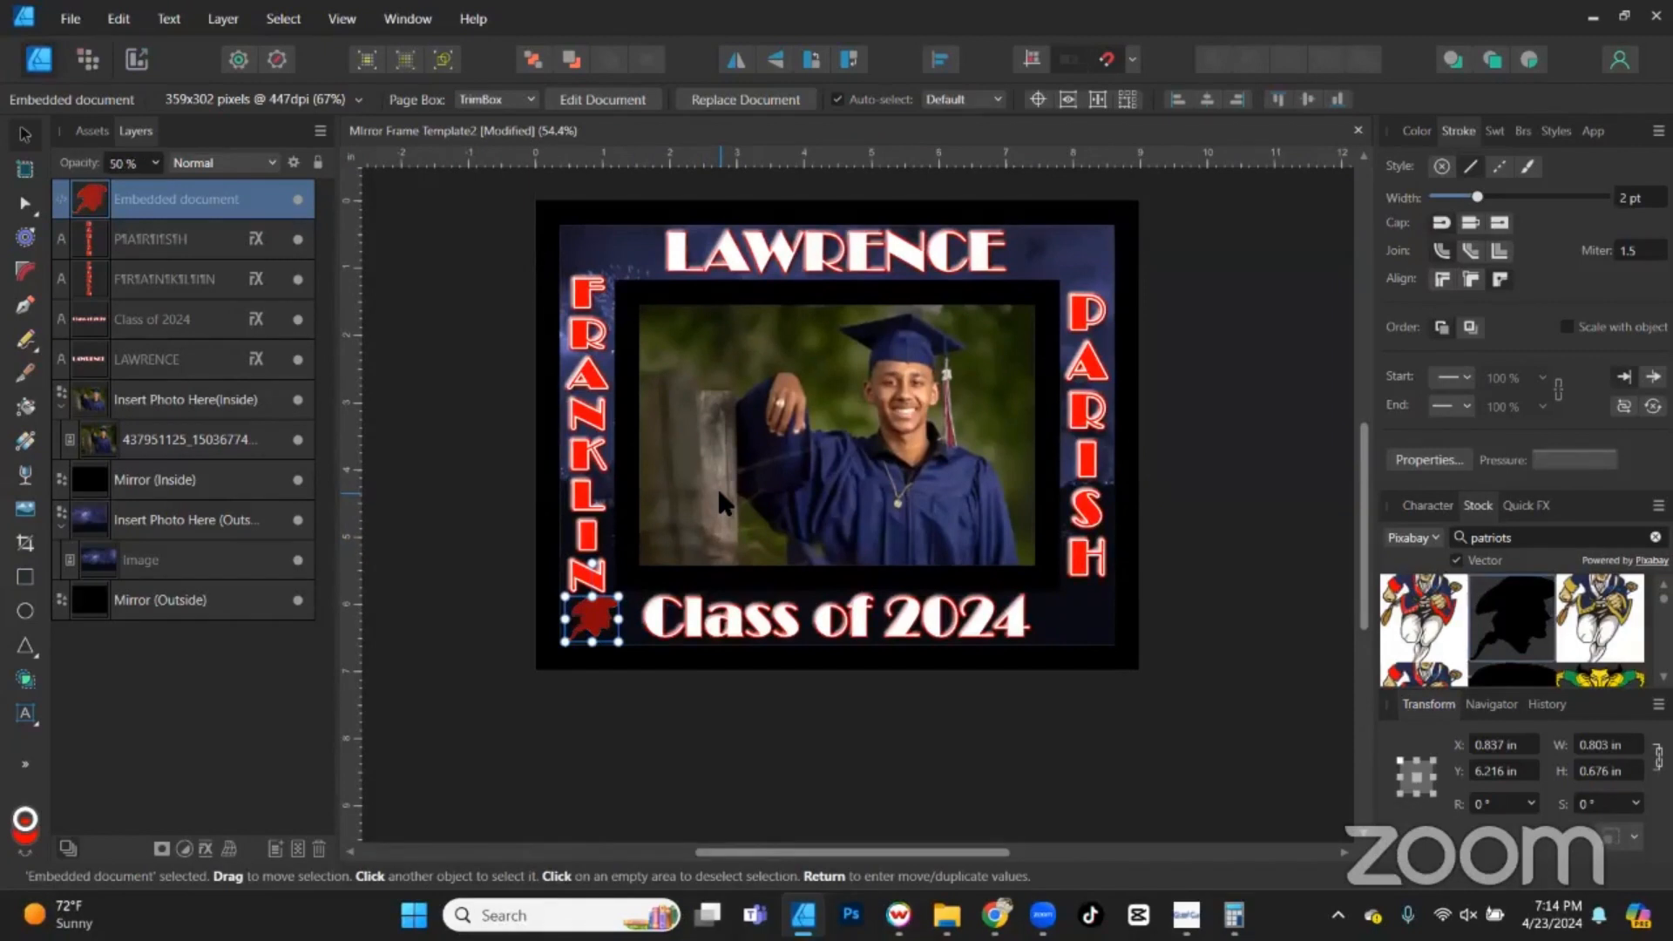
pyautogui.press('0')
# Recolour the background image inside the outer photo area with red (FF0000).
pyautogui.click(209, 562)
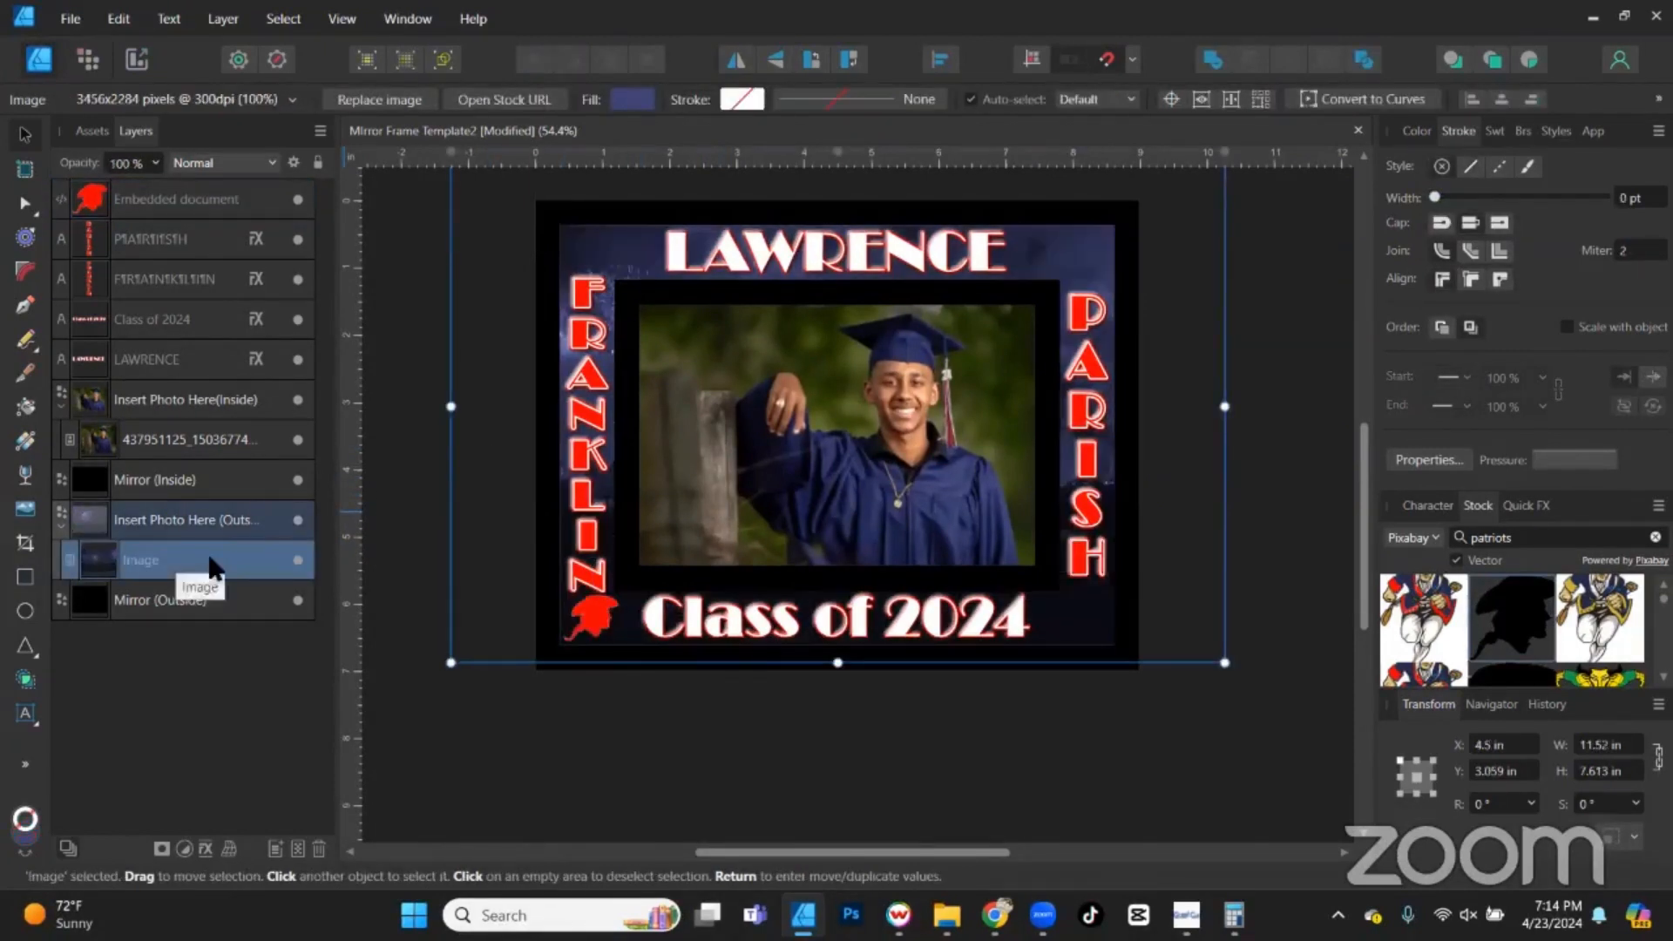
pyautogui.click(1417, 131)
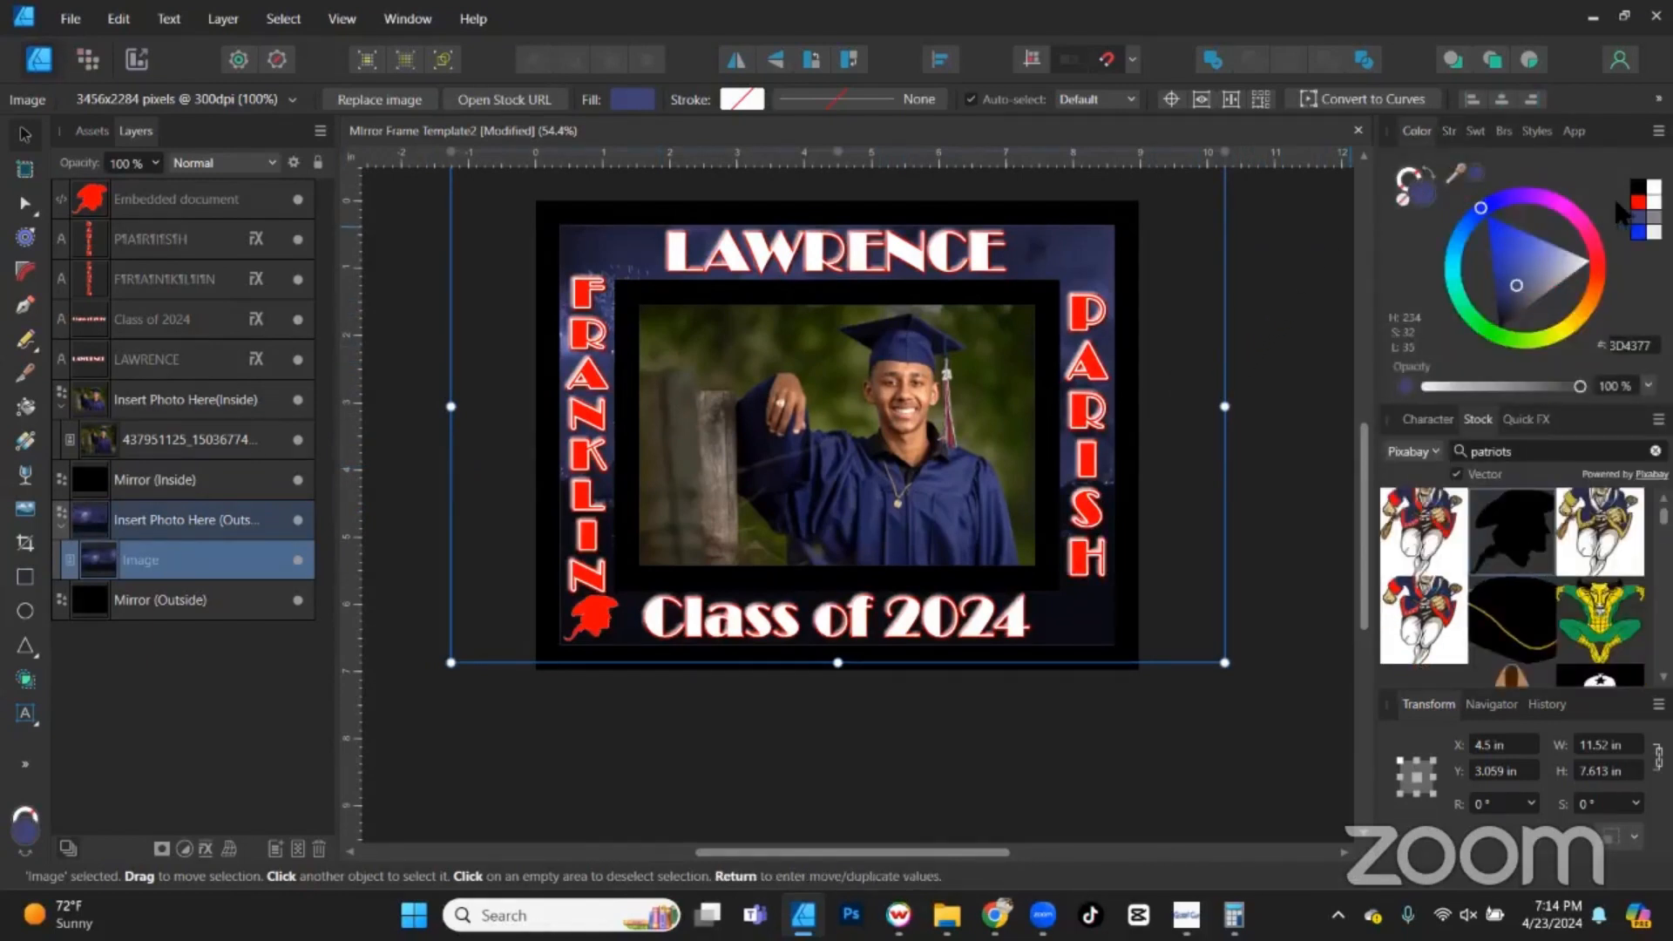
pyautogui.click(1638, 203)
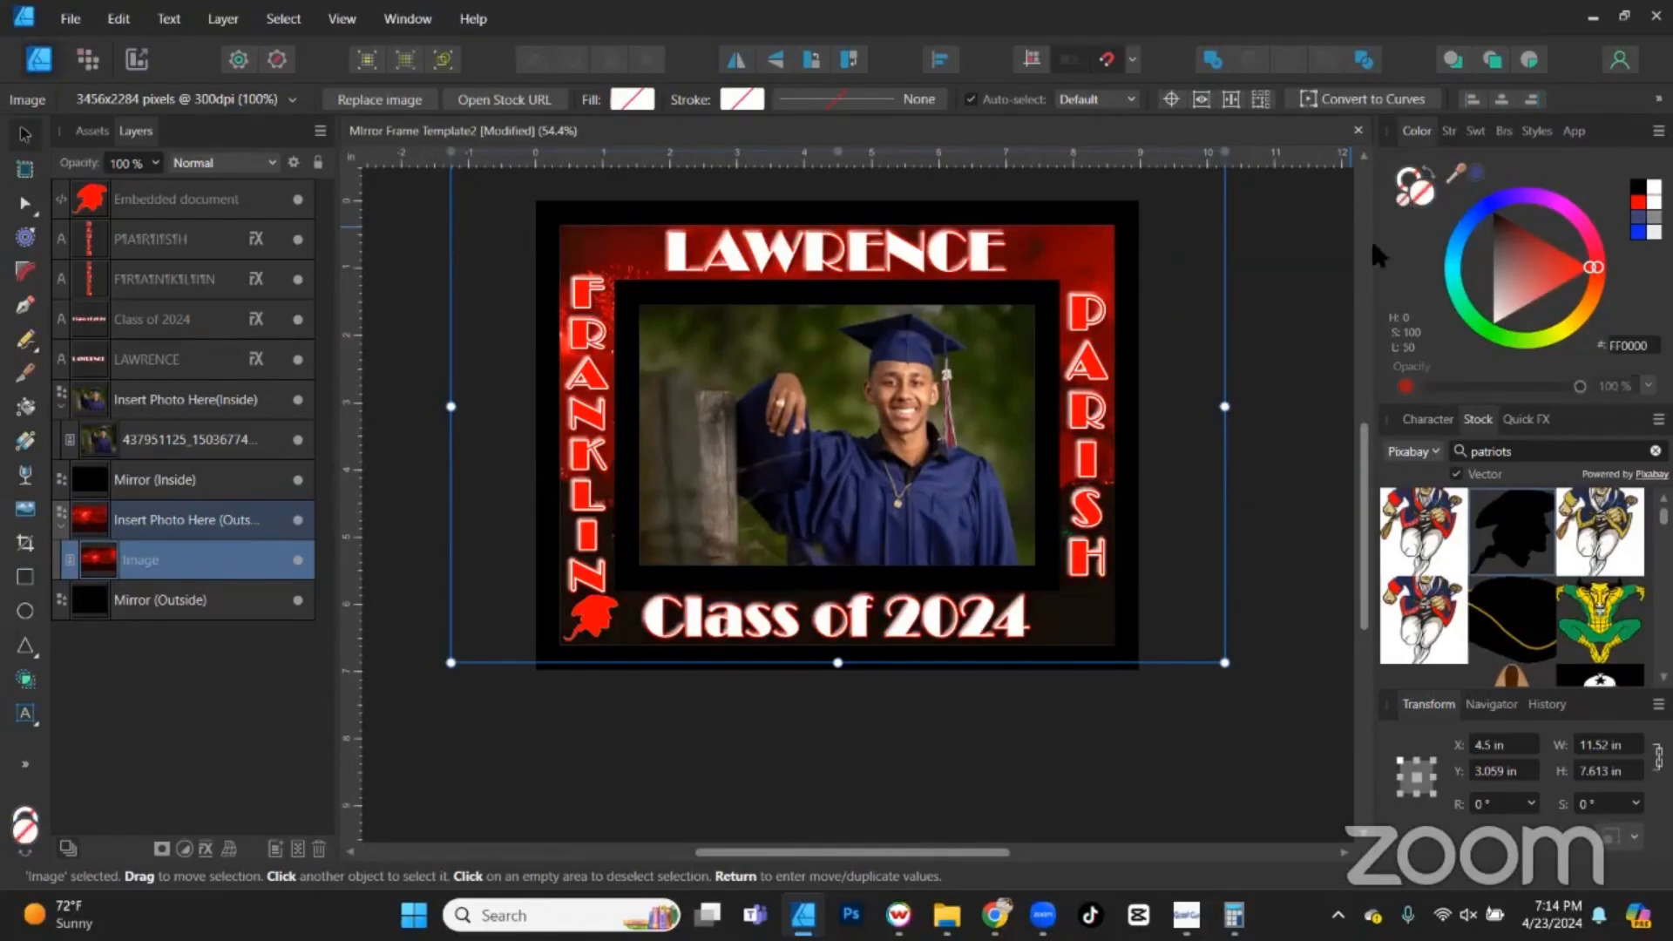
# Fill the vertical FRANKLIN and PARISH lettering with the previously sampled dark blue (3D4377).
pyautogui.click(1092, 418)
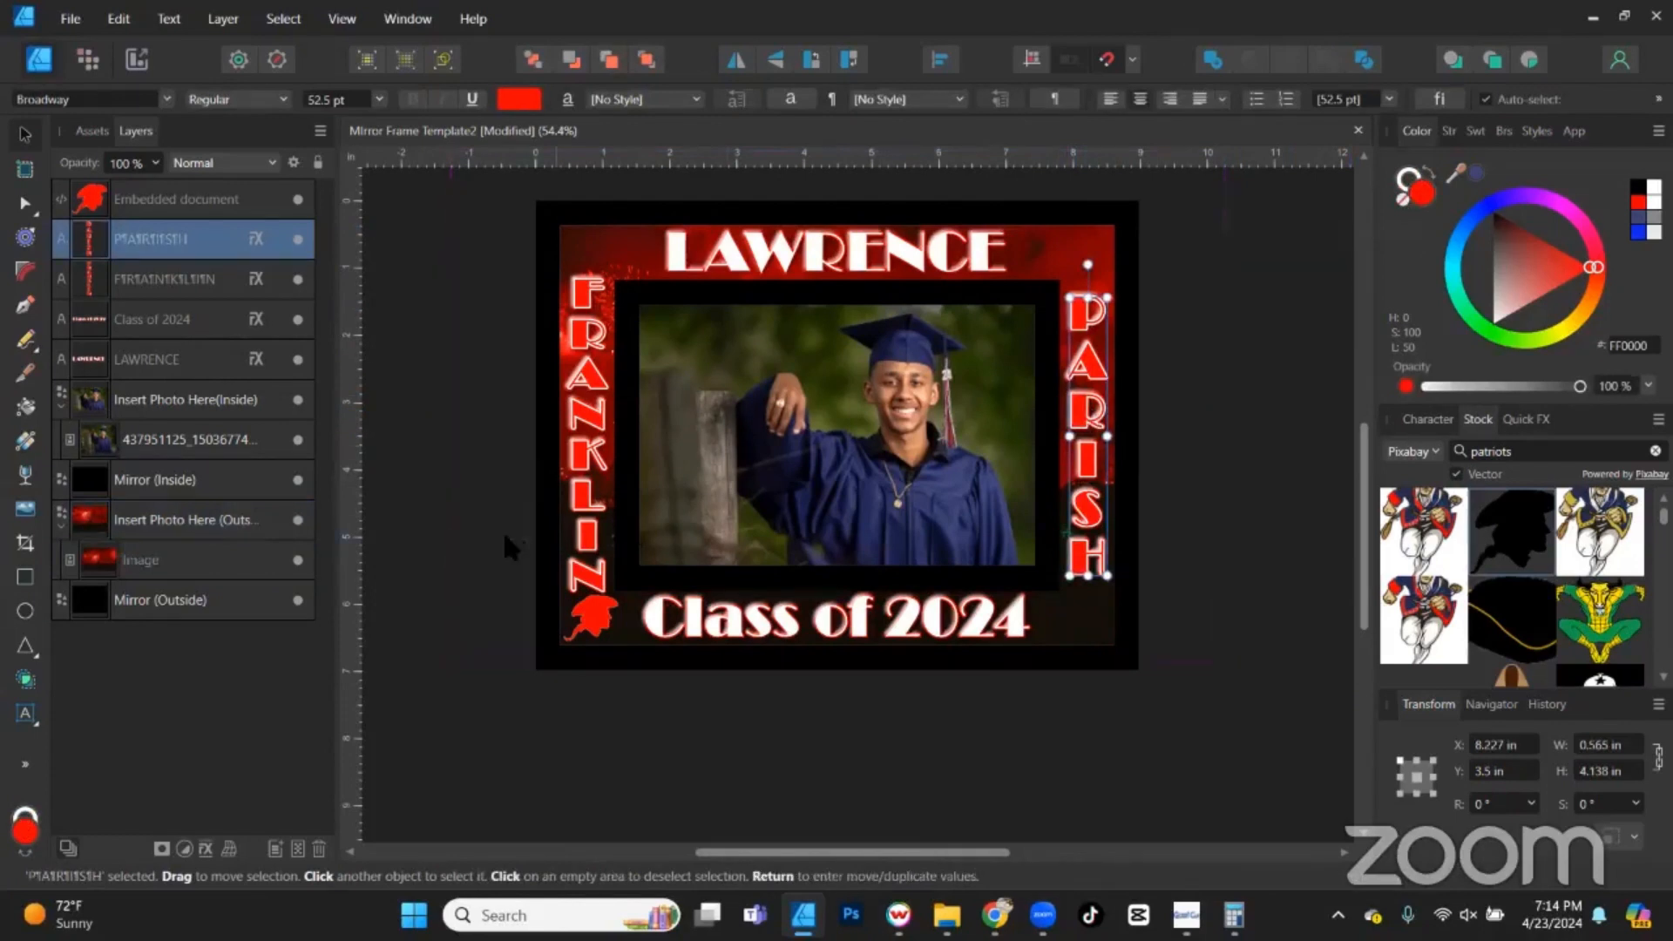
pyautogui.keyDown('shift'); pyautogui.click(599, 419); pyautogui.keyUp('shift')
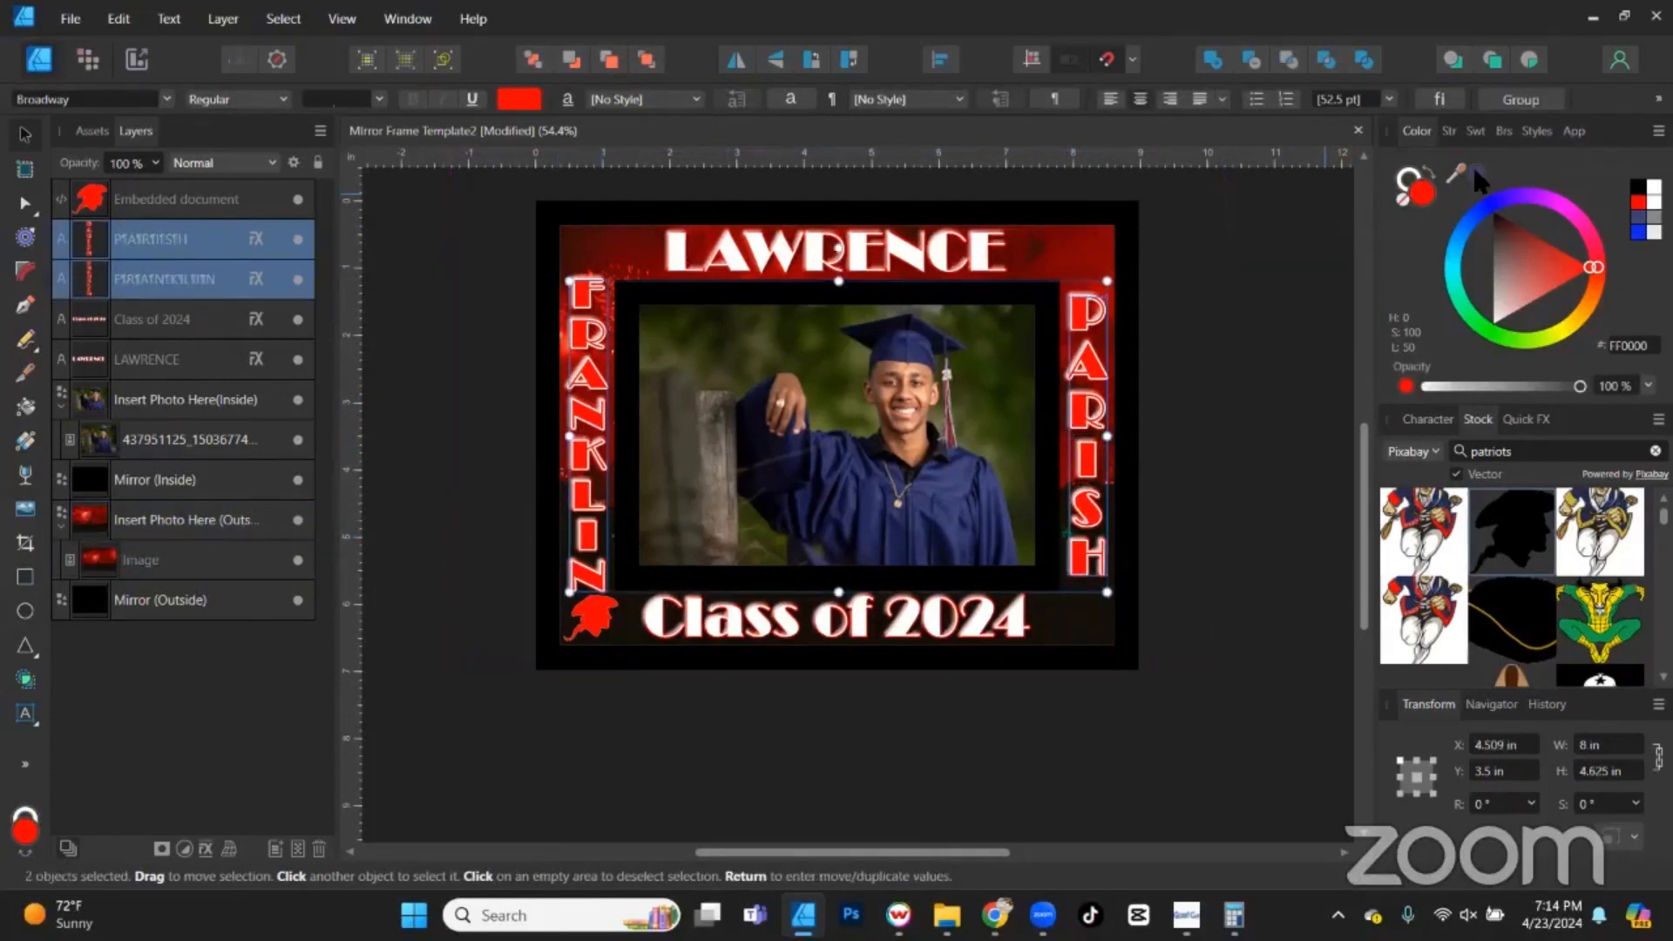
pyautogui.click(1473, 167)
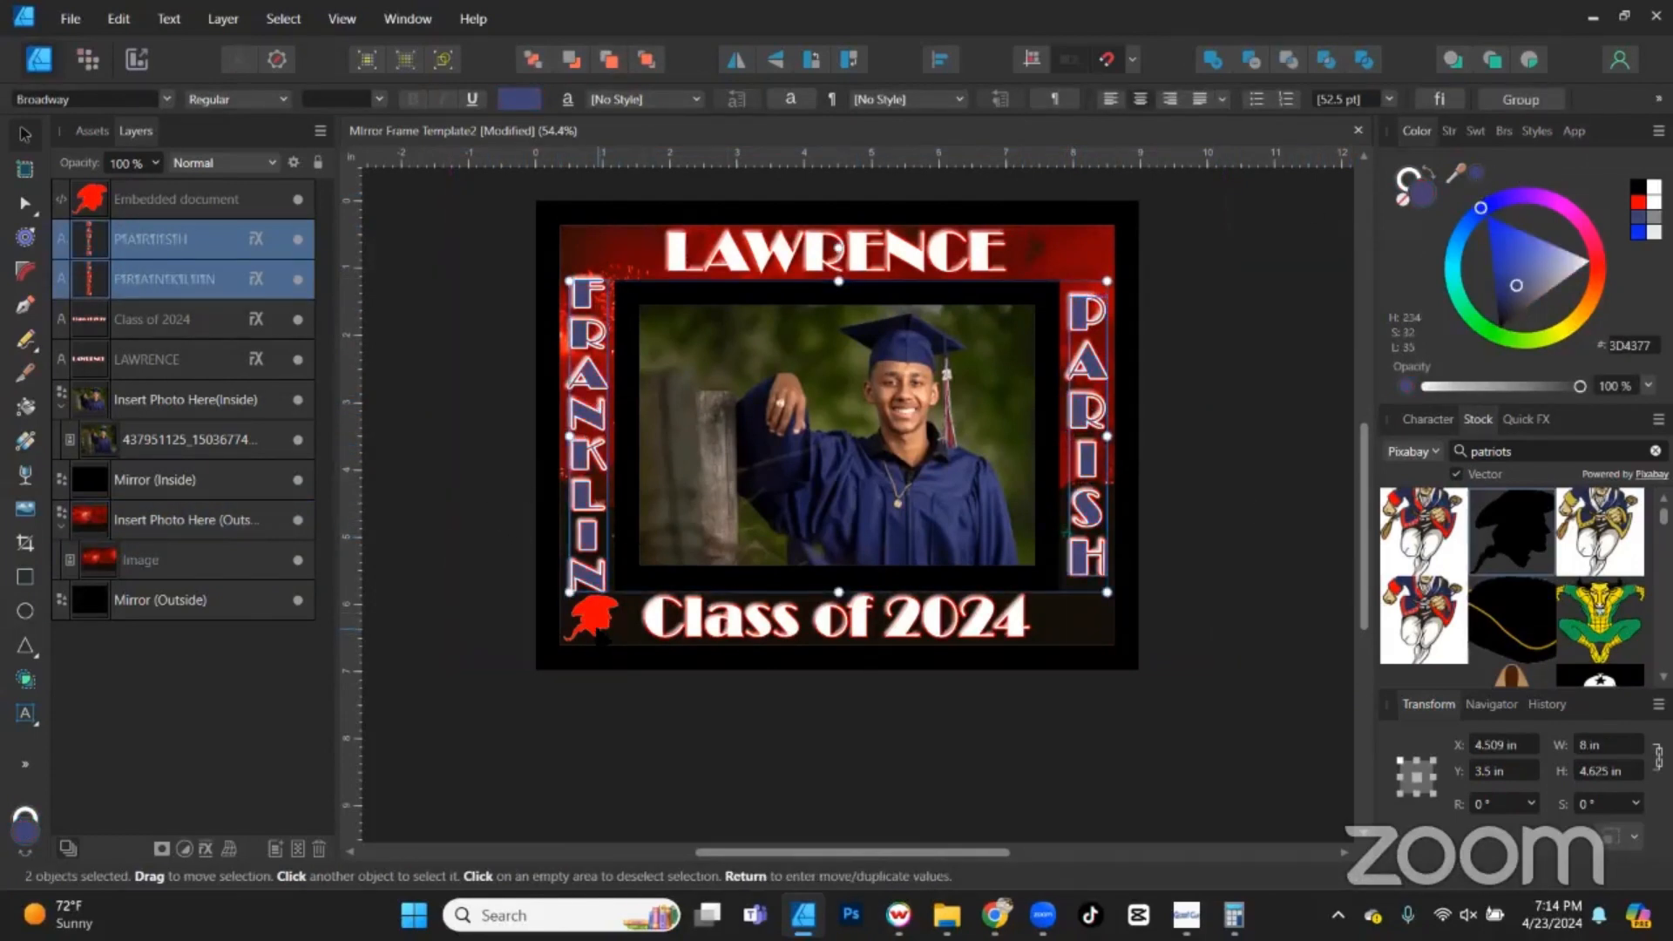
pyautogui.scroll(1, 604, 634)
pyautogui.click(602, 623)
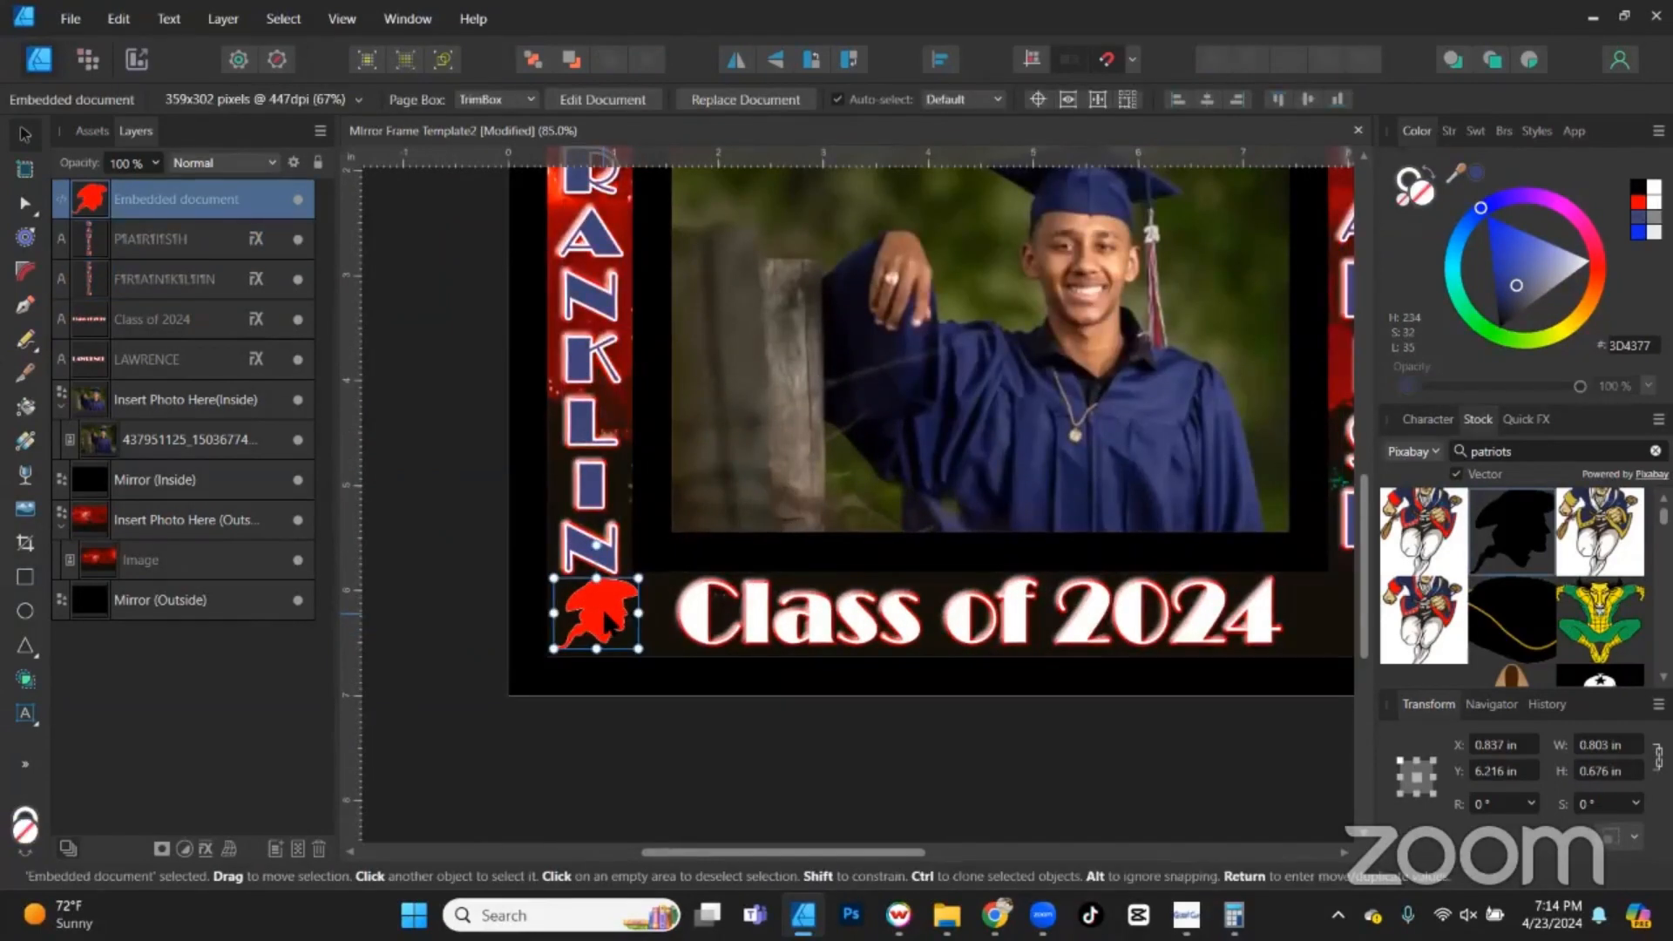
pyautogui.scroll(-2, 602, 623)
# Try to recolour the outline effect of the name lettering above the photo with a dark blue sampled from the gown (313767).
pyautogui.click(871, 257)
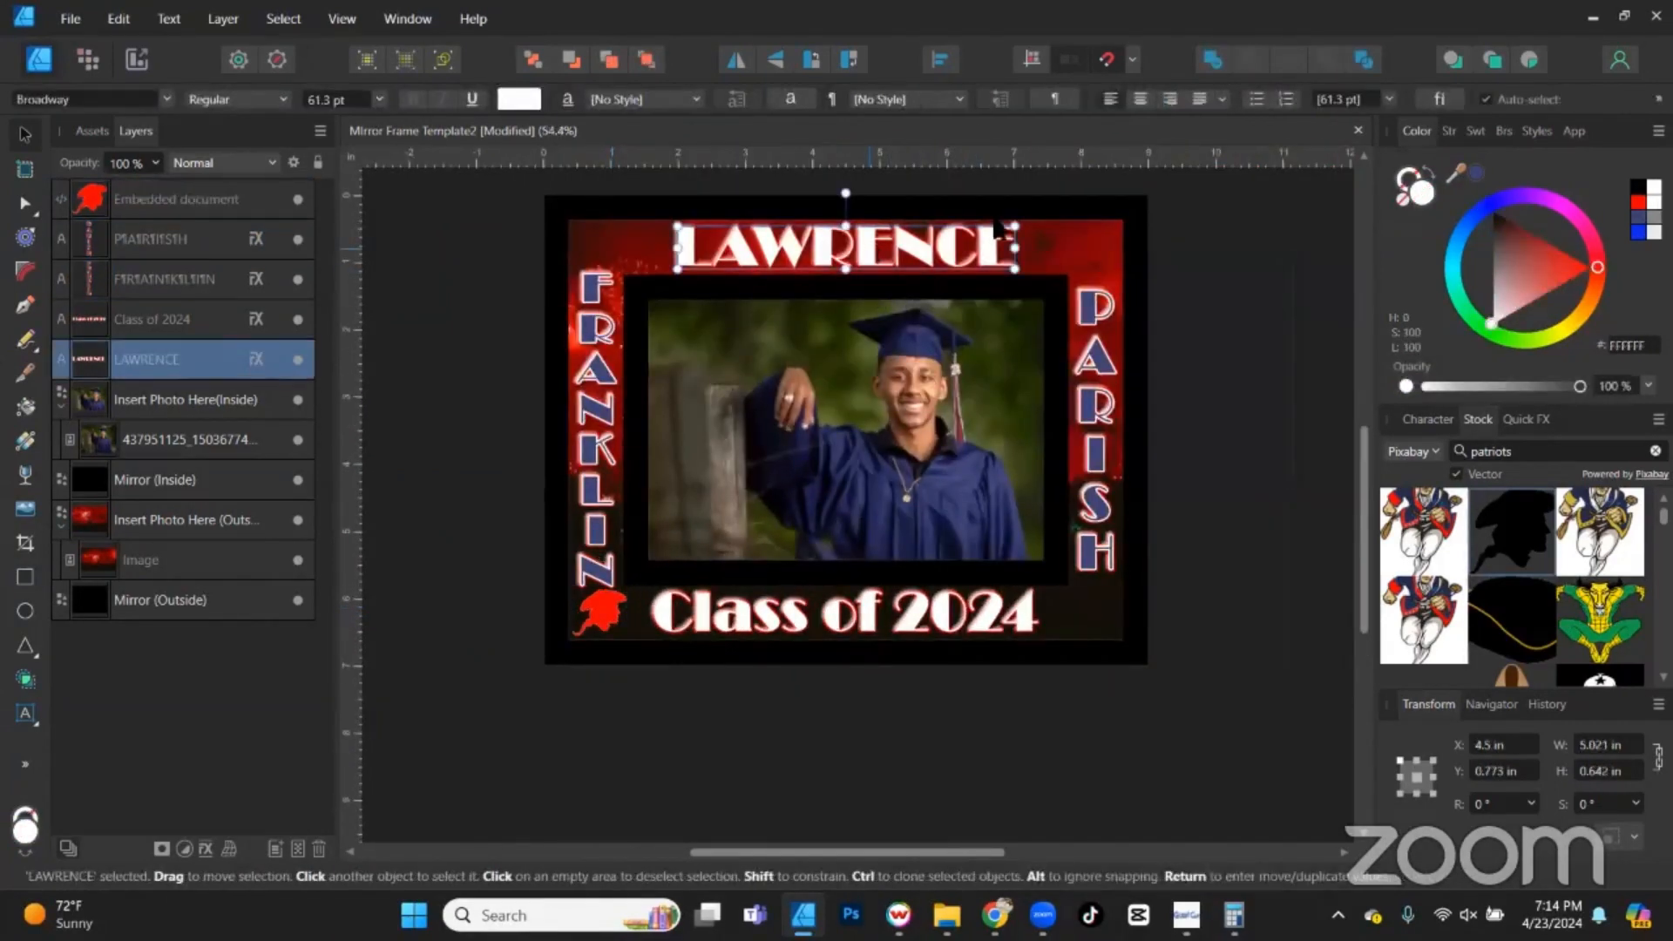
pyautogui.click(255, 359)
pyautogui.click(1102, 227)
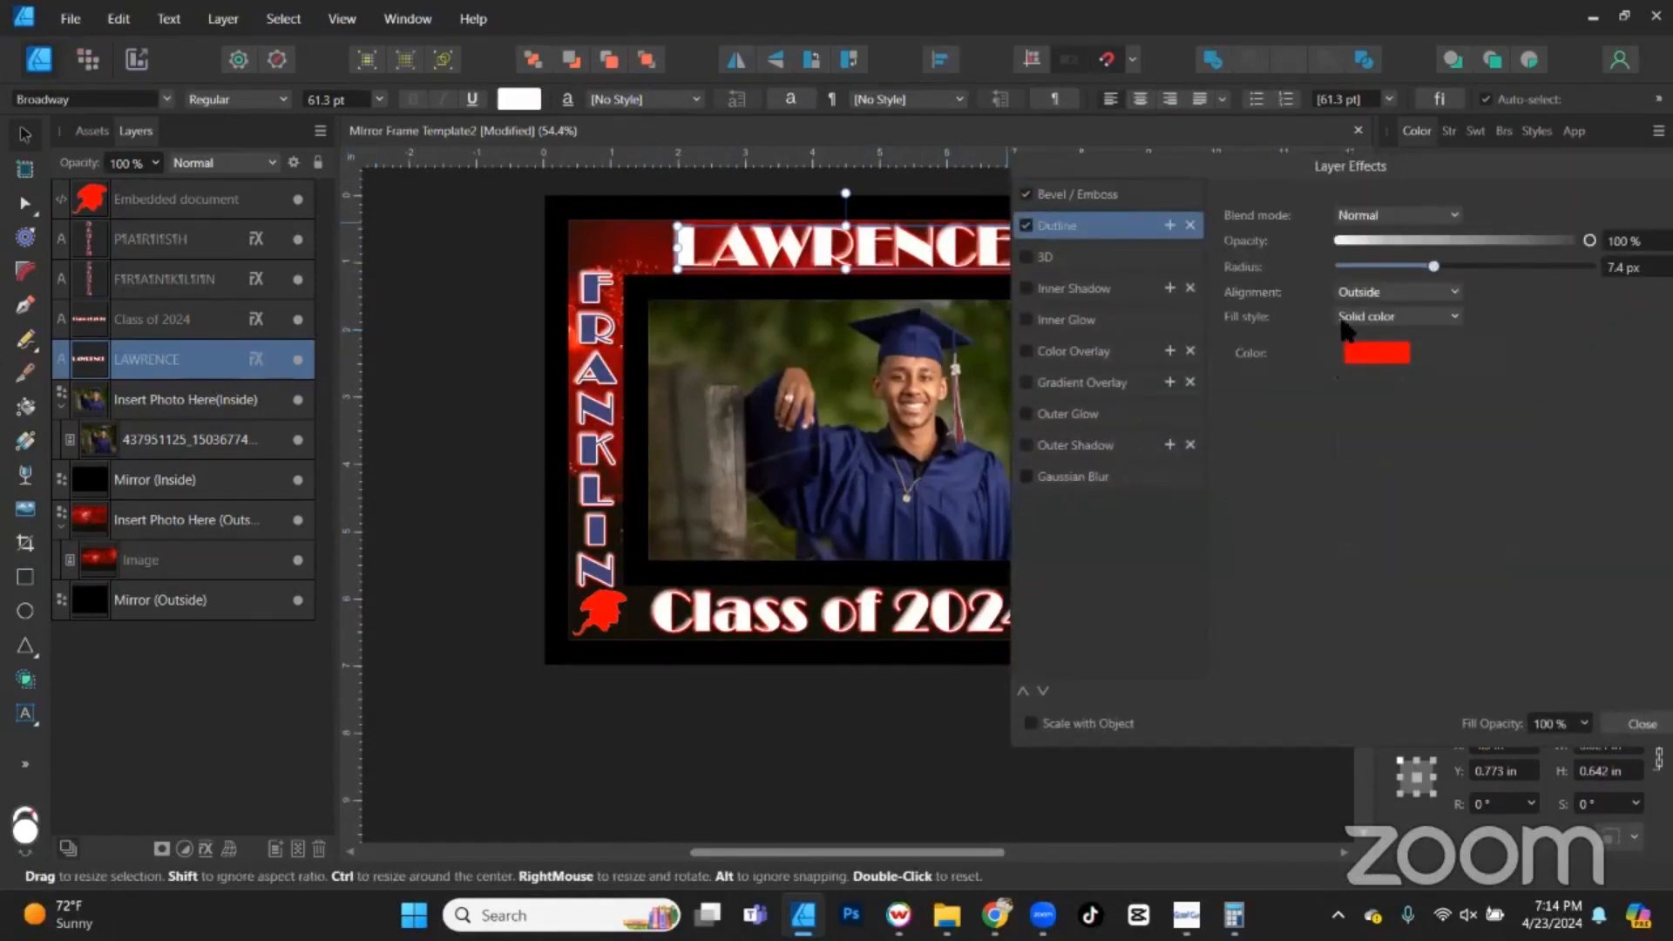
pyautogui.click(1408, 353)
pyautogui.moveTo(1477, 389); pyautogui.dragTo(918, 347)
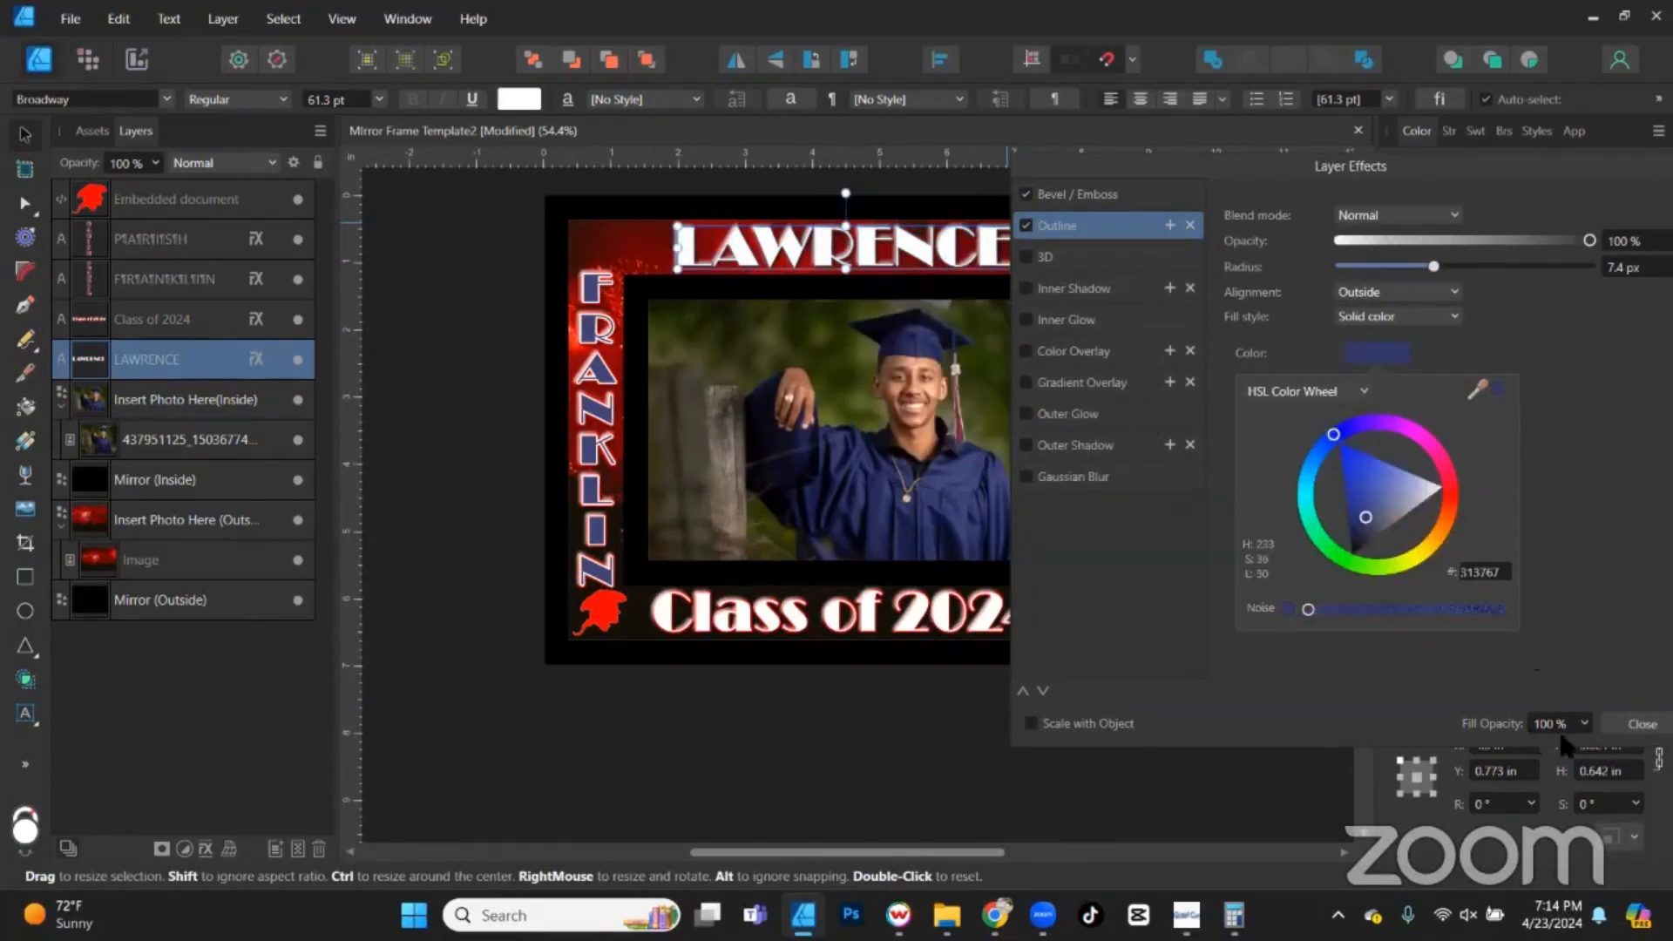
pyautogui.click(1633, 732)
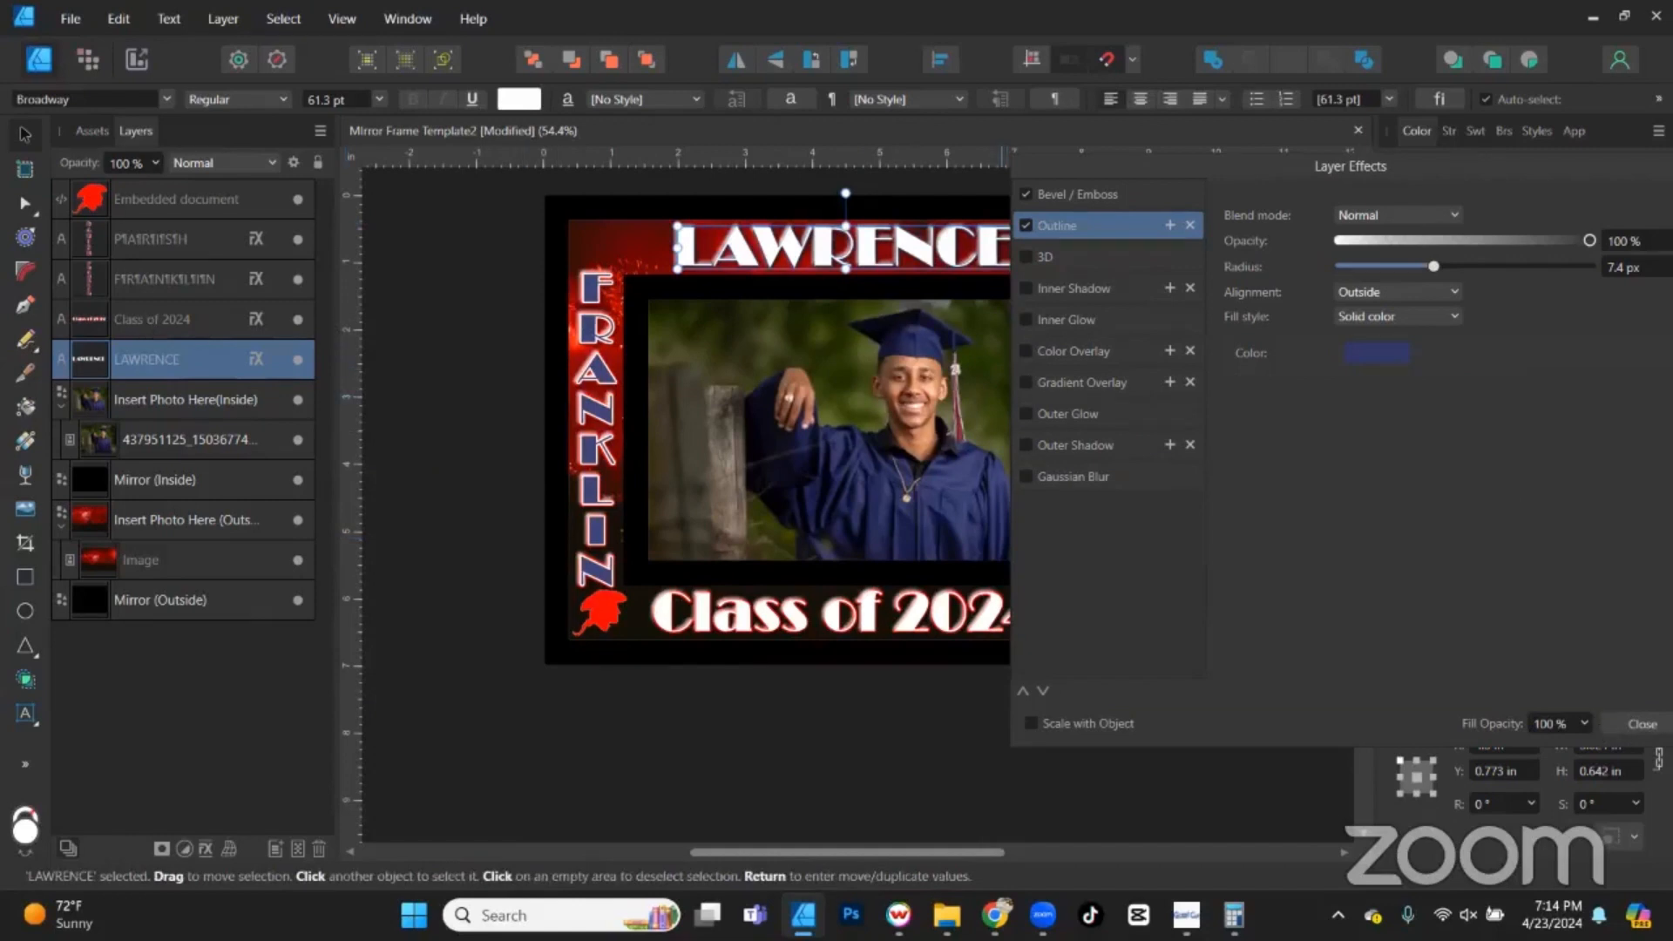
pyautogui.click(1642, 724)
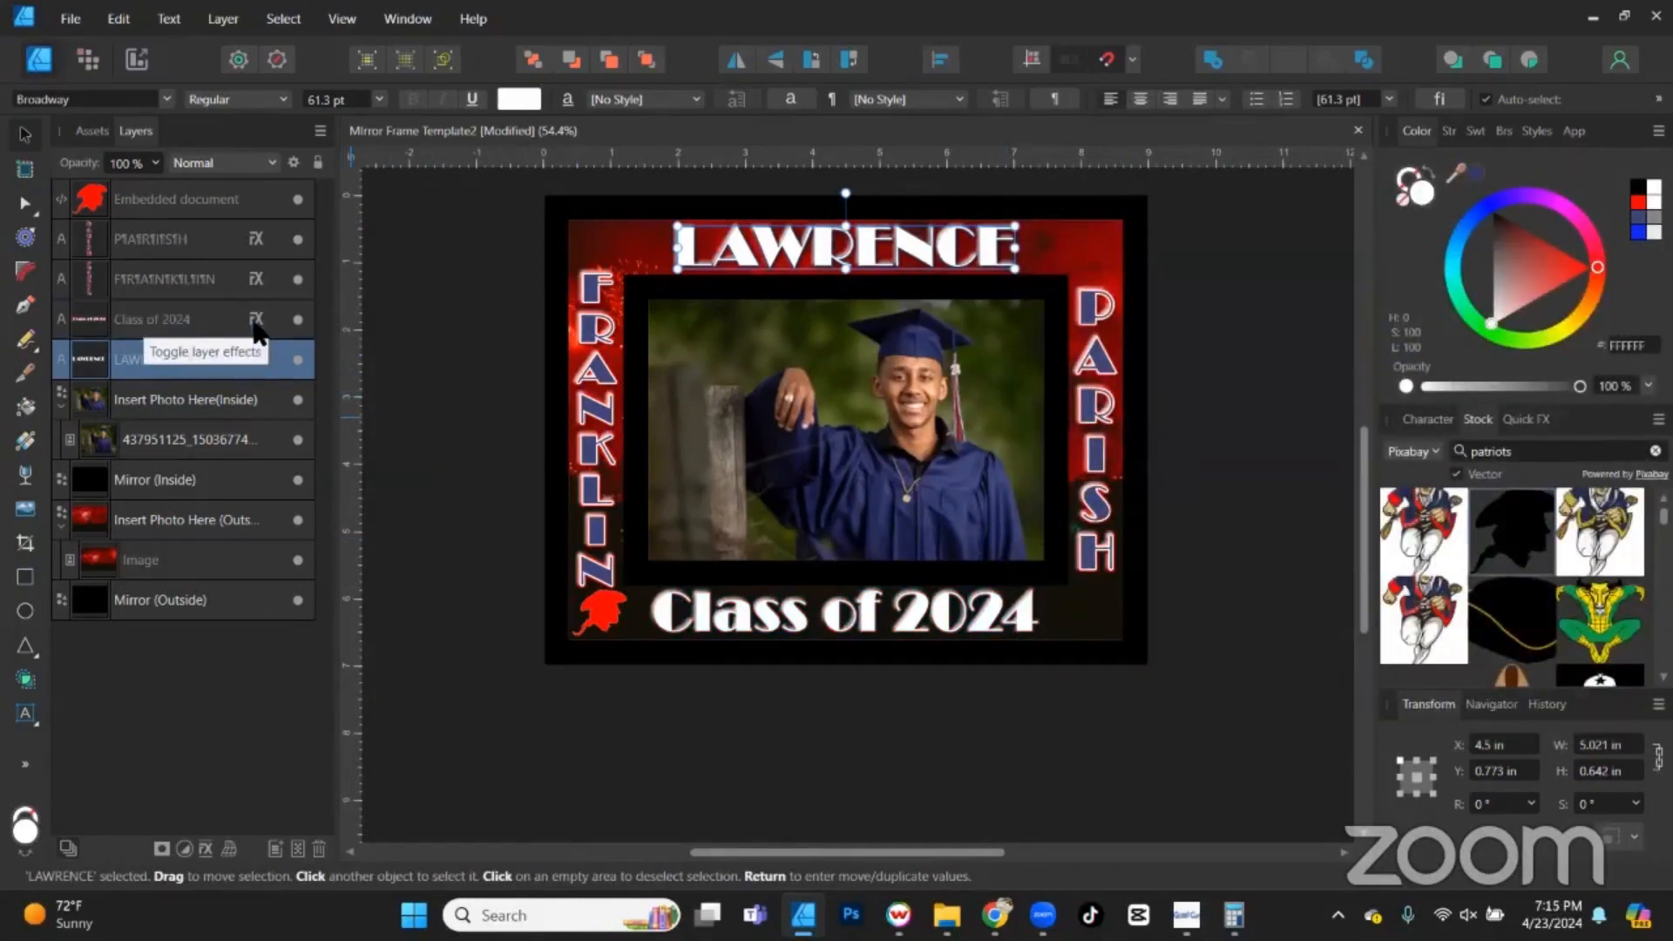
# Undo the blue outline change on the lettering, select the Class of 2024 text and clear the selection.
pyautogui.press('alt')
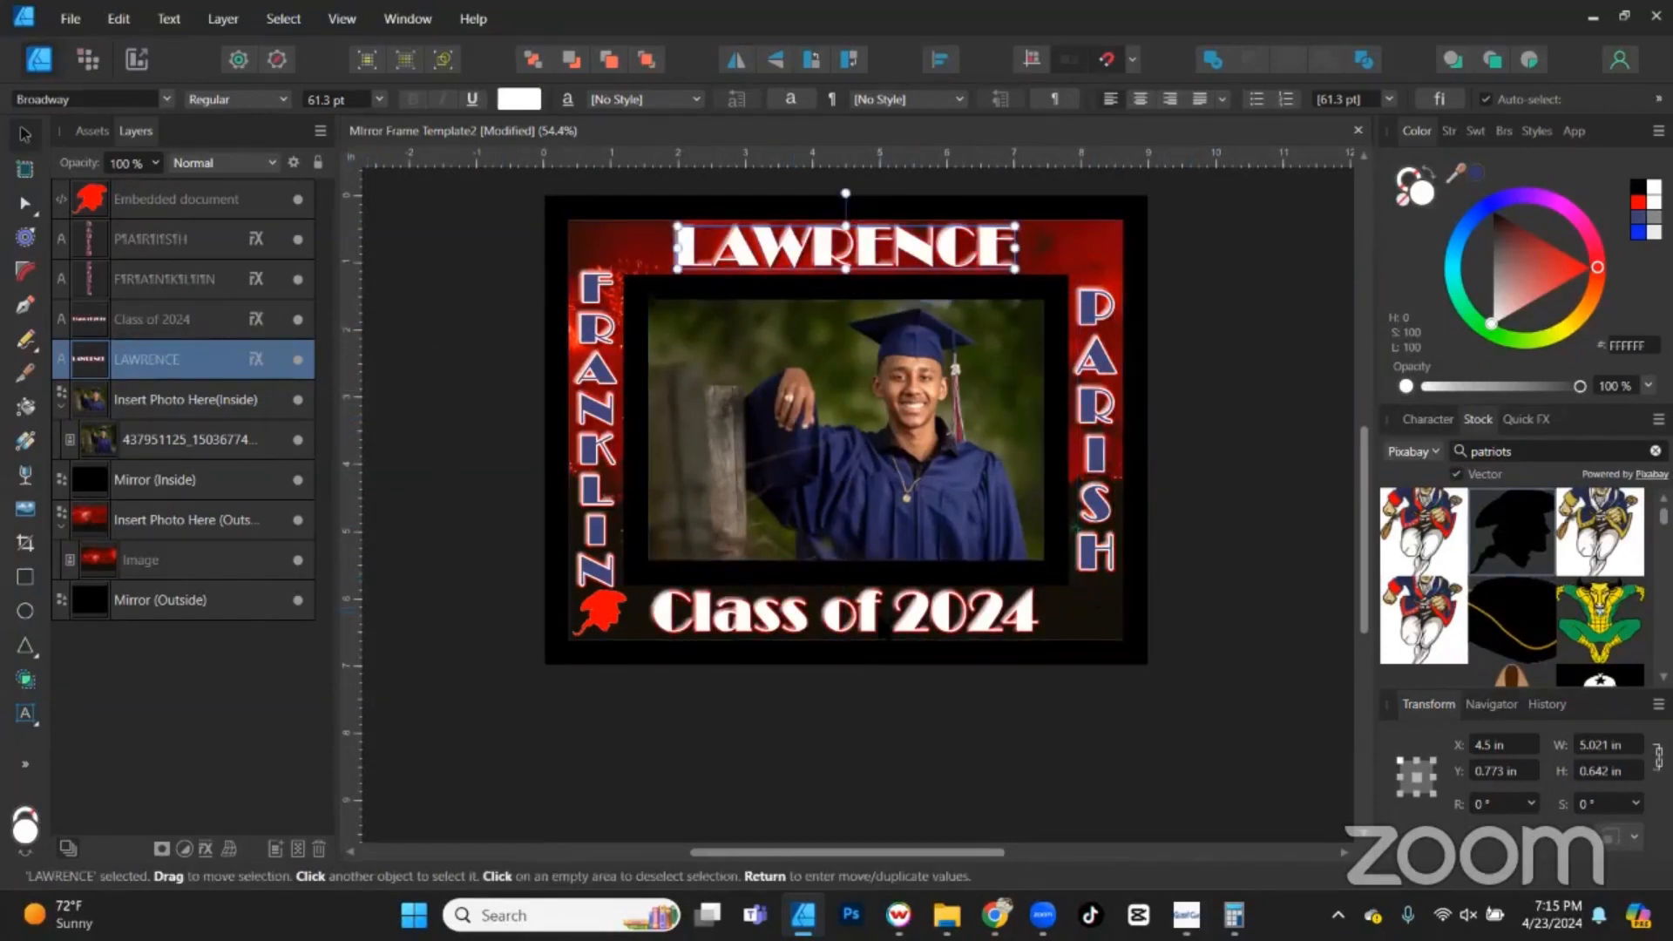
pyautogui.click(884, 620)
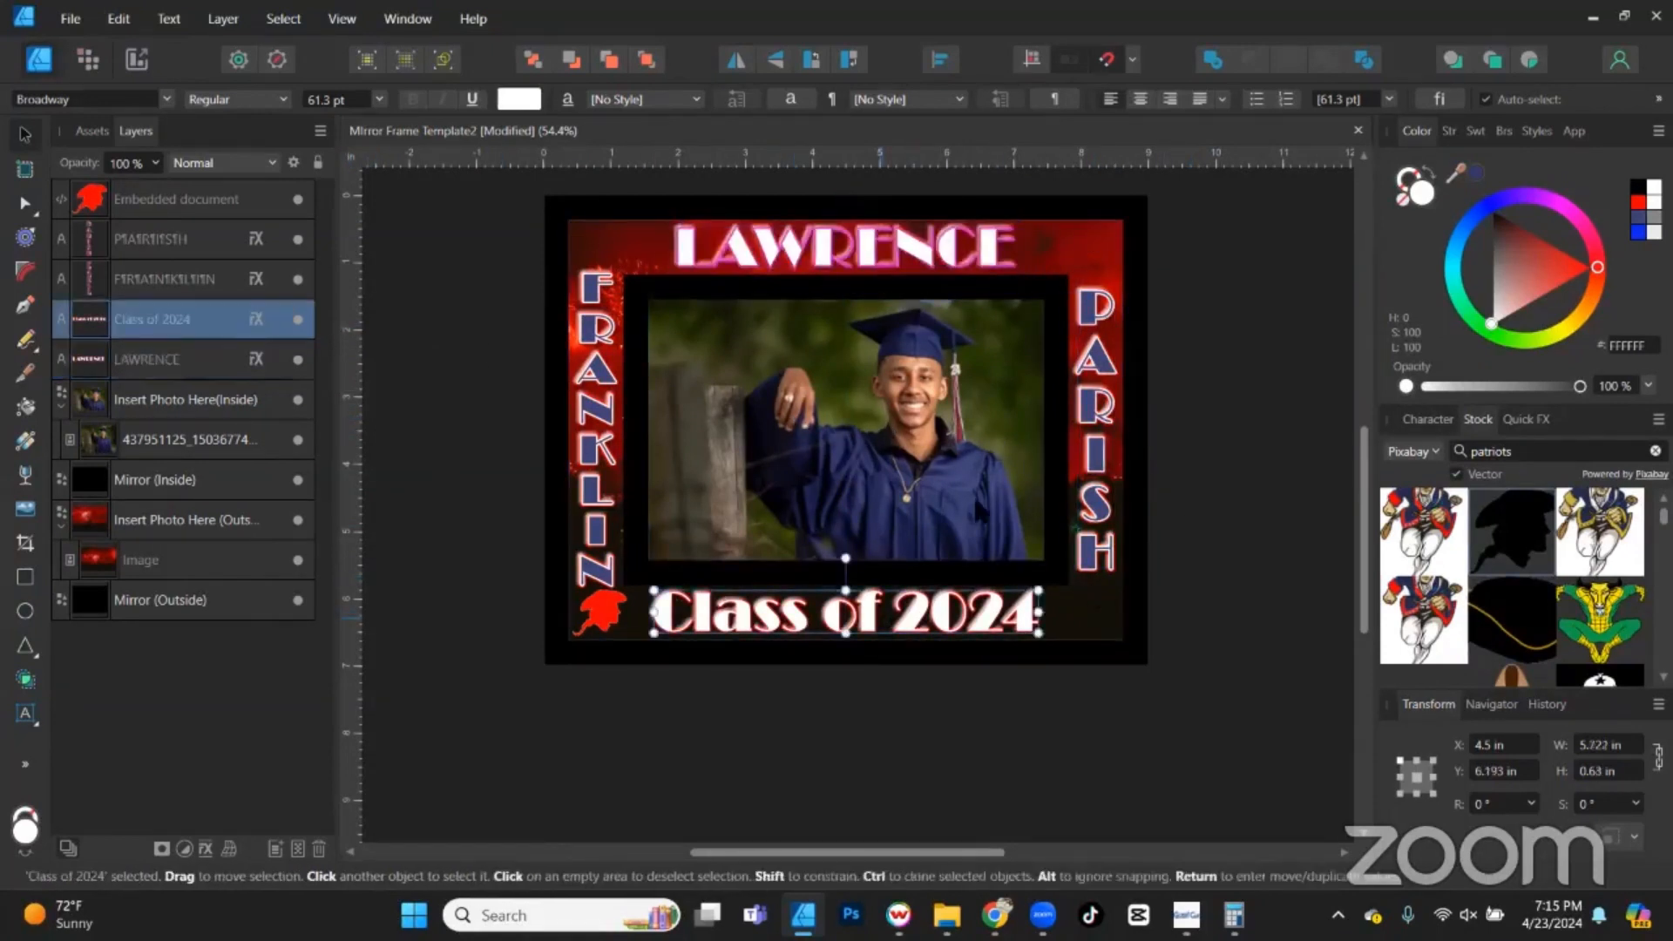
pyautogui.click(941, 59)
pyautogui.click(1003, 408)
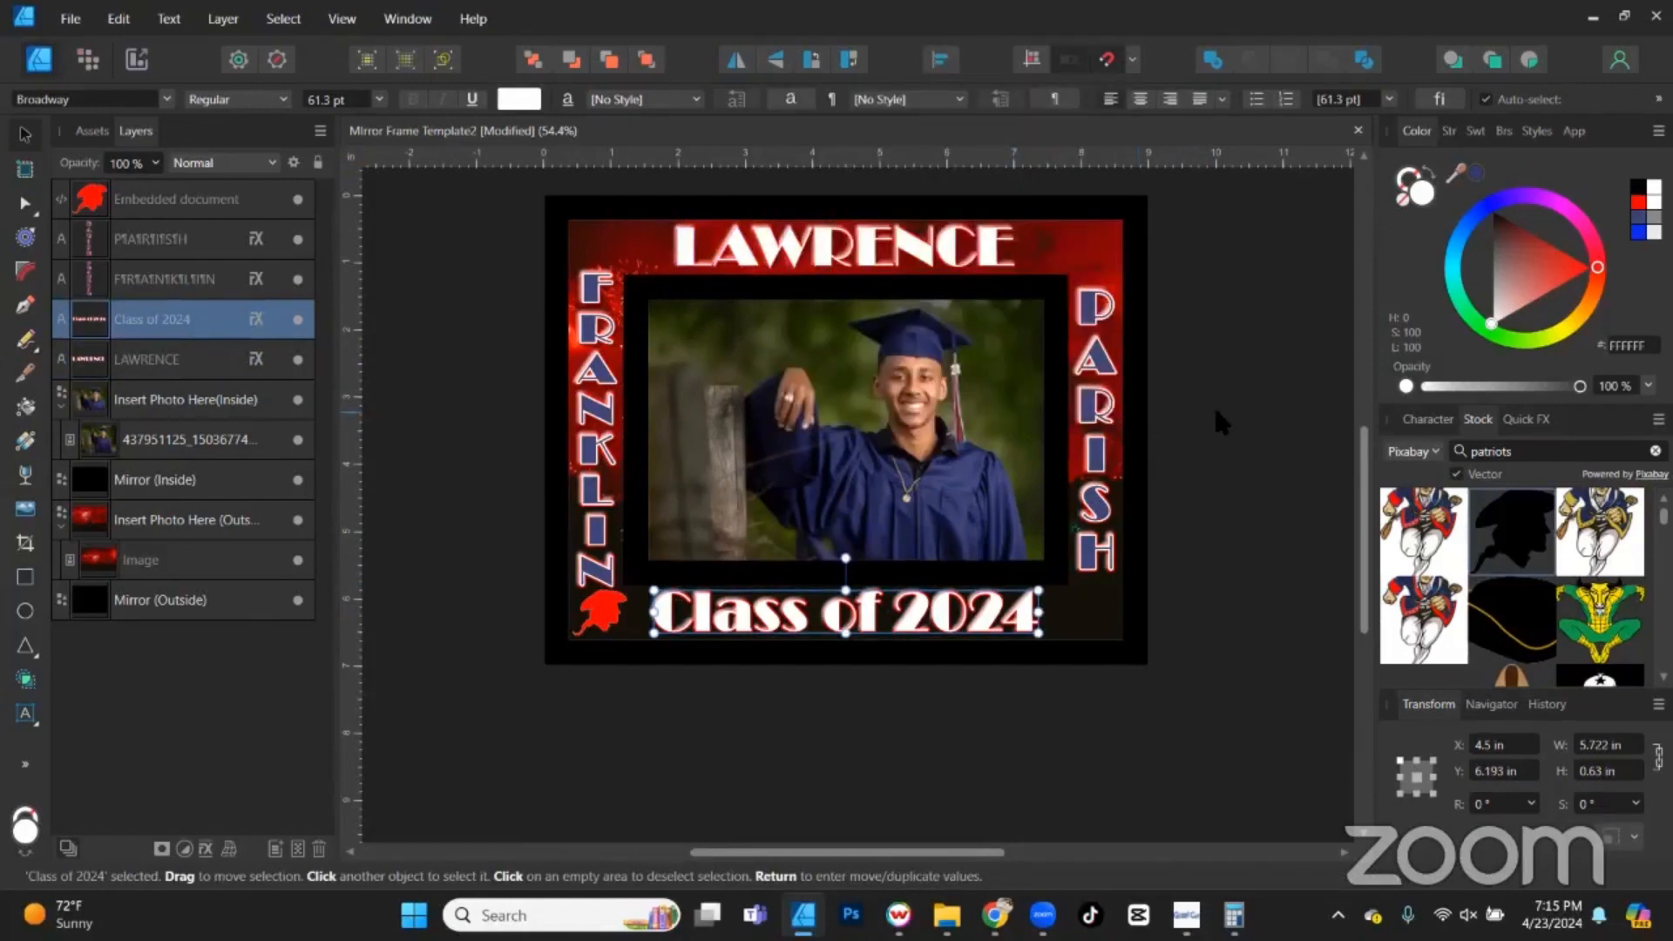
pyautogui.click(1229, 455)
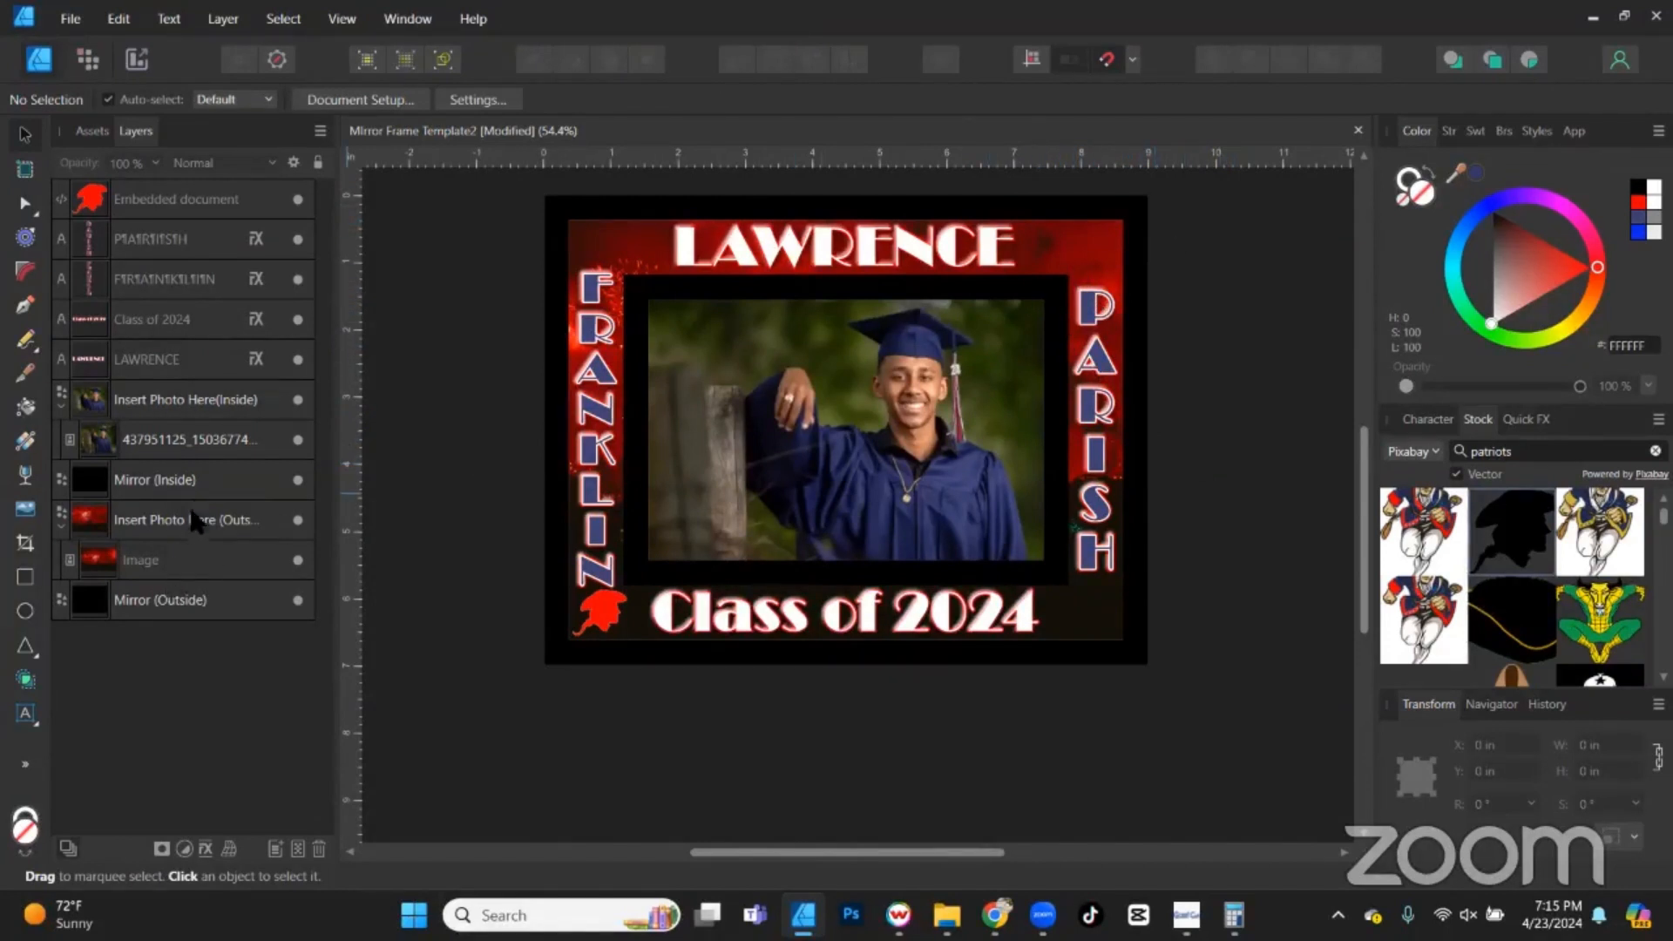
# Hide the Mirror (Inside) layer, and switch the Mirror (Outside) layer's visibility off and back on.
pyautogui.click(297, 479)
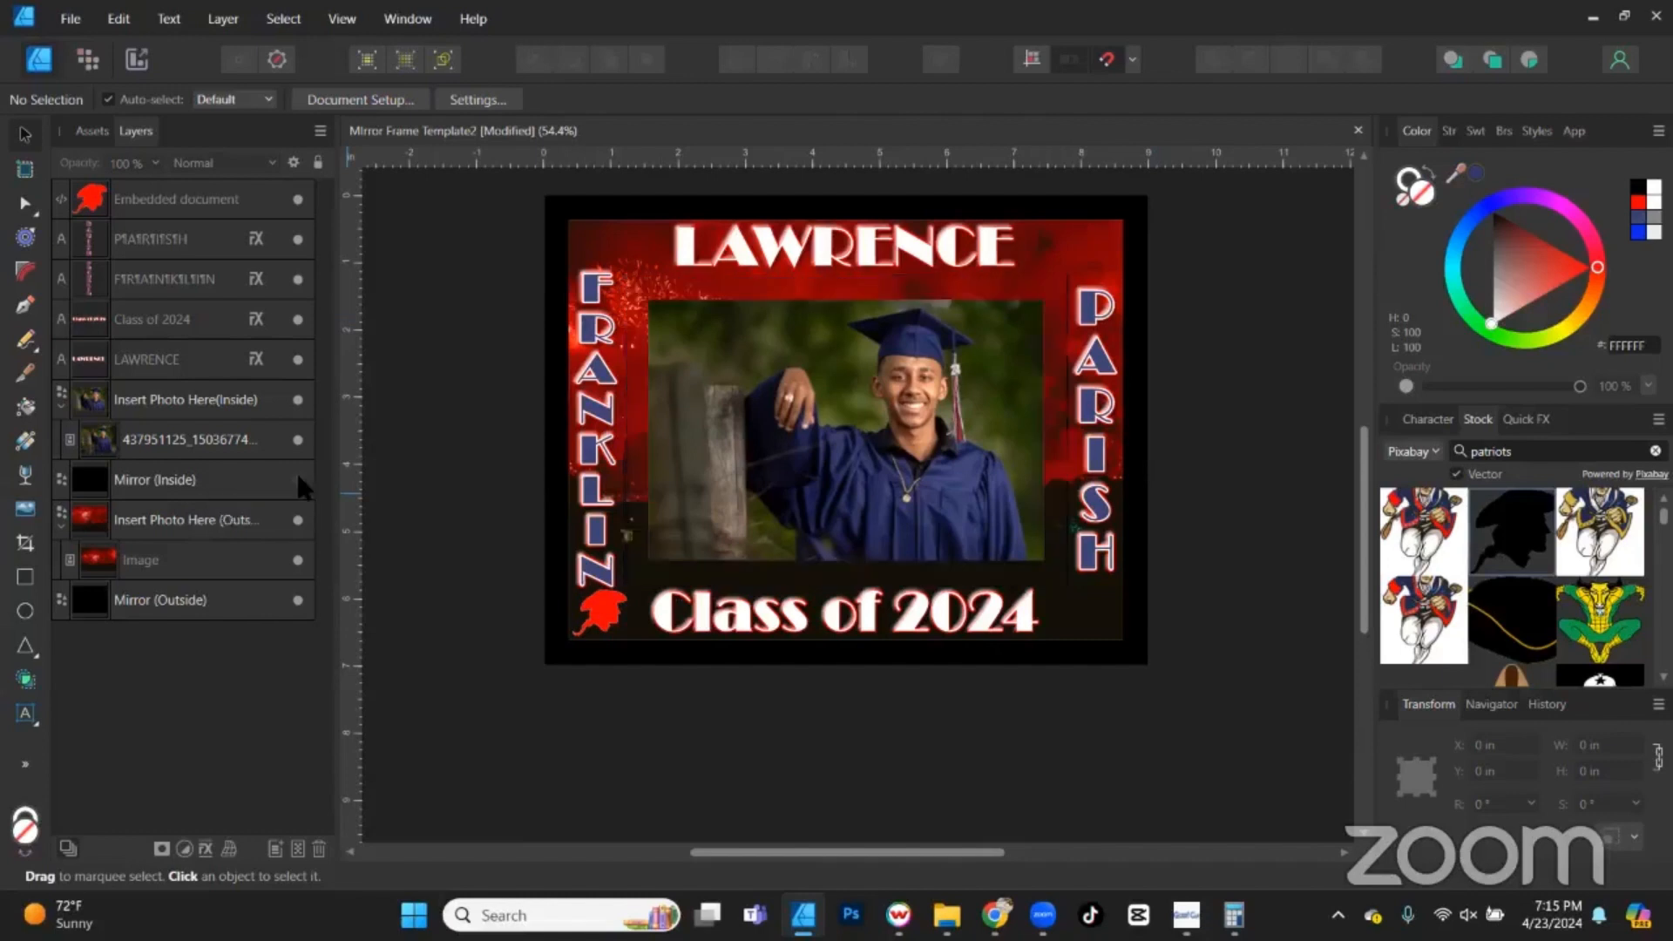
pyautogui.click(296, 596)
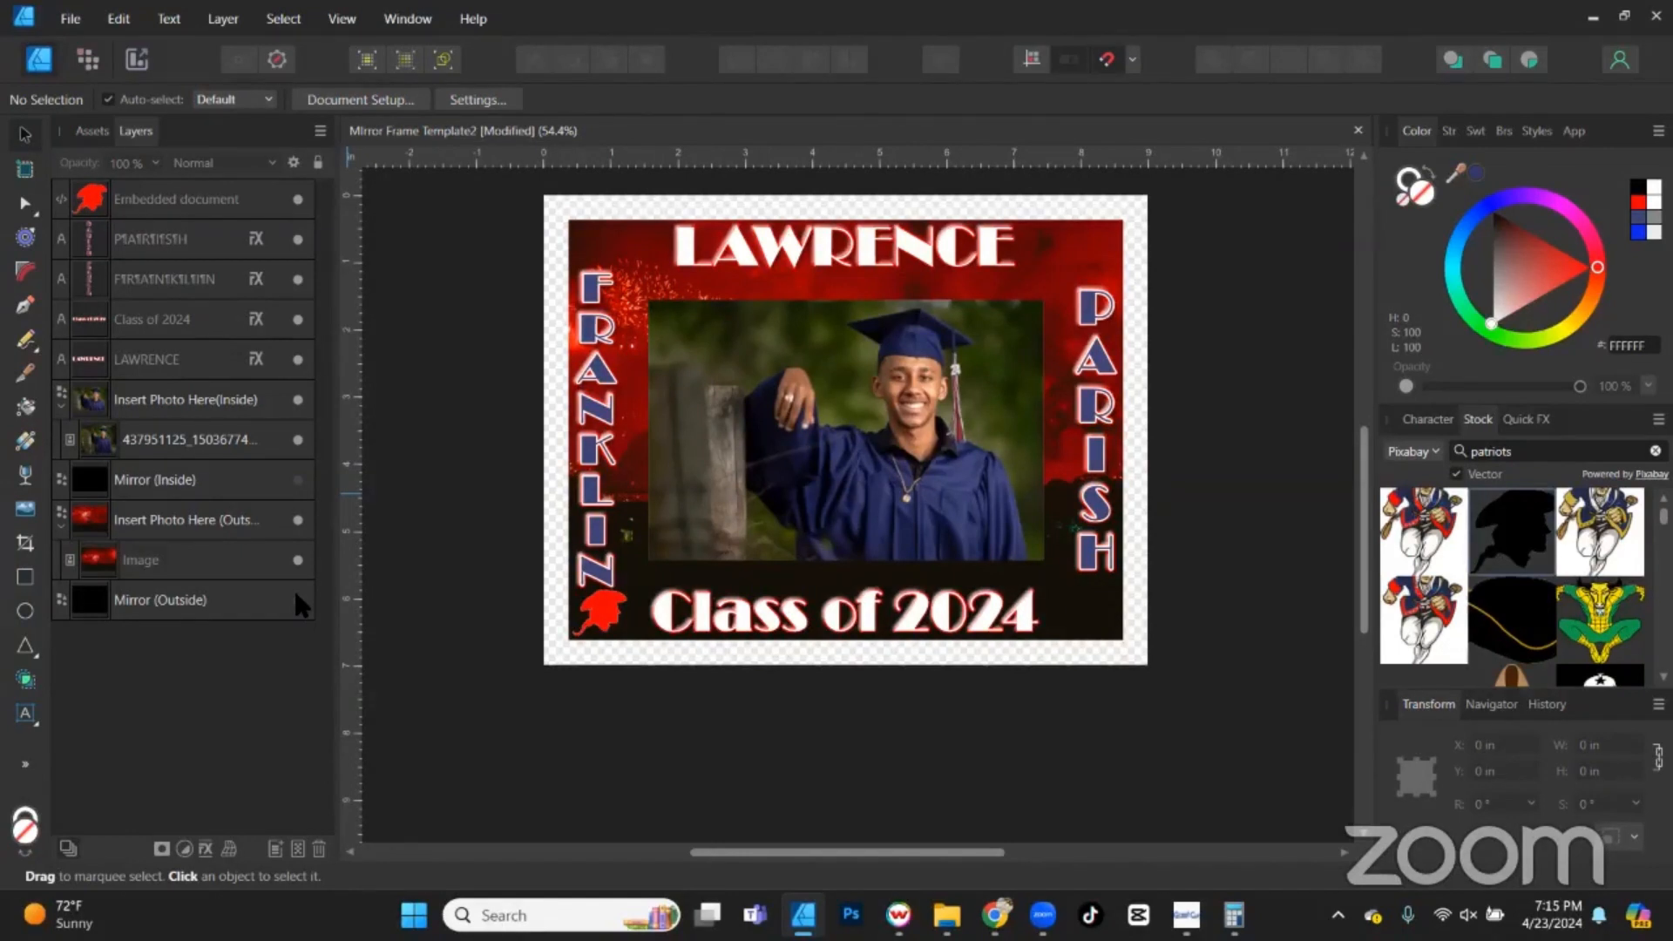
pyautogui.click(148, 564)
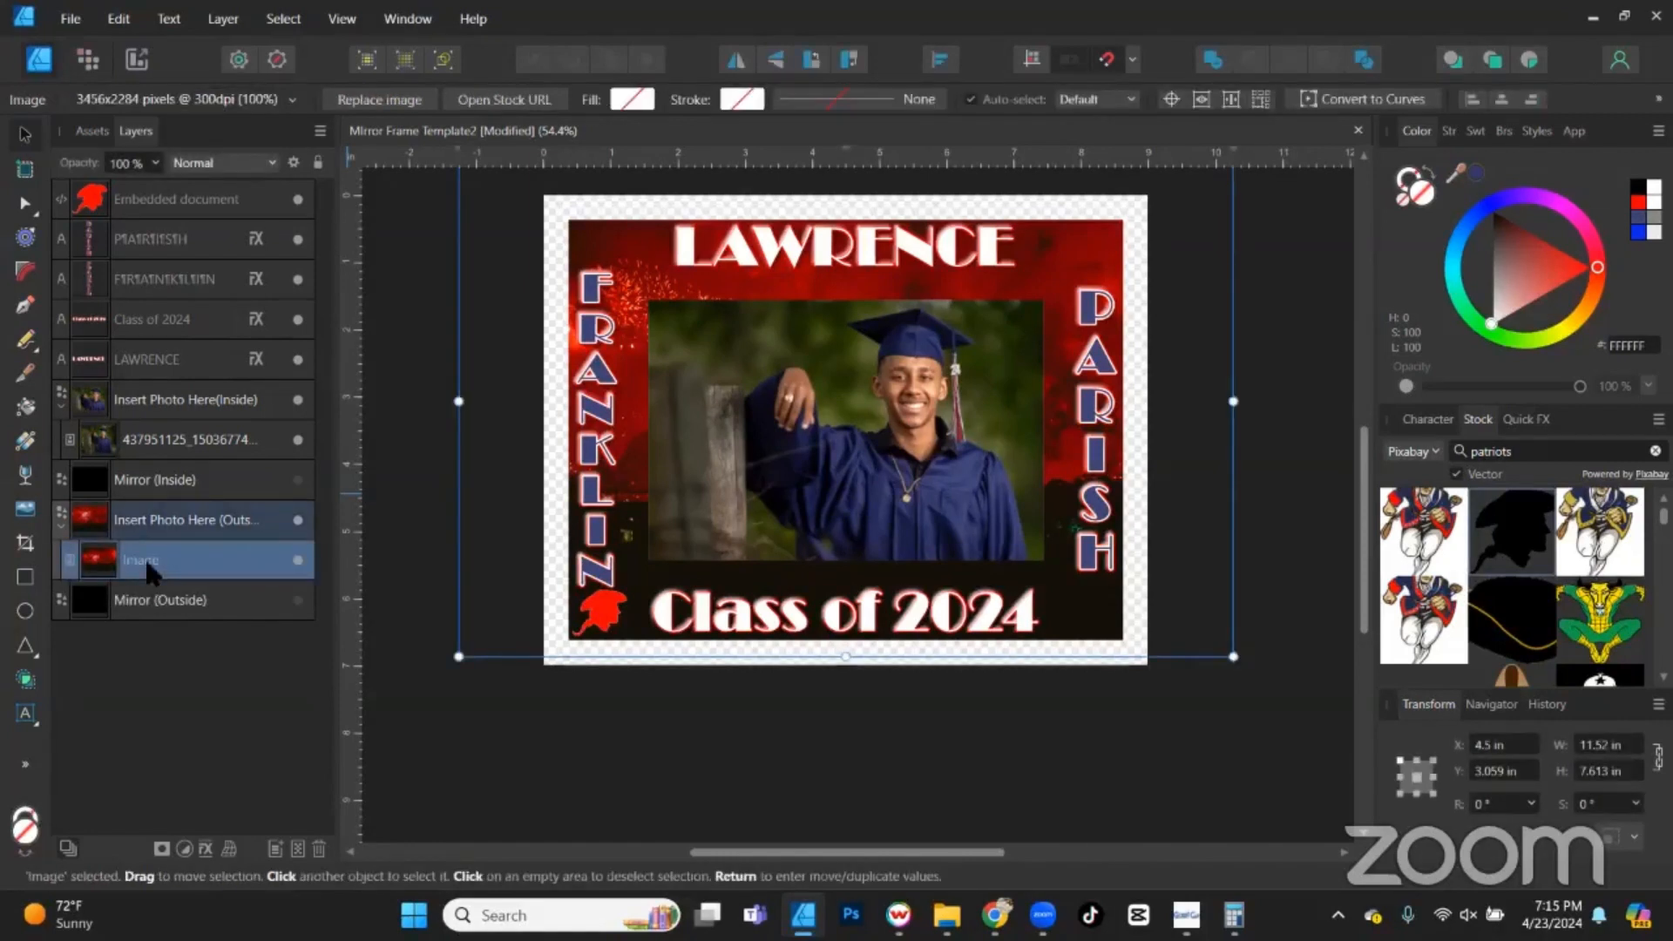
pyautogui.click(284, 596)
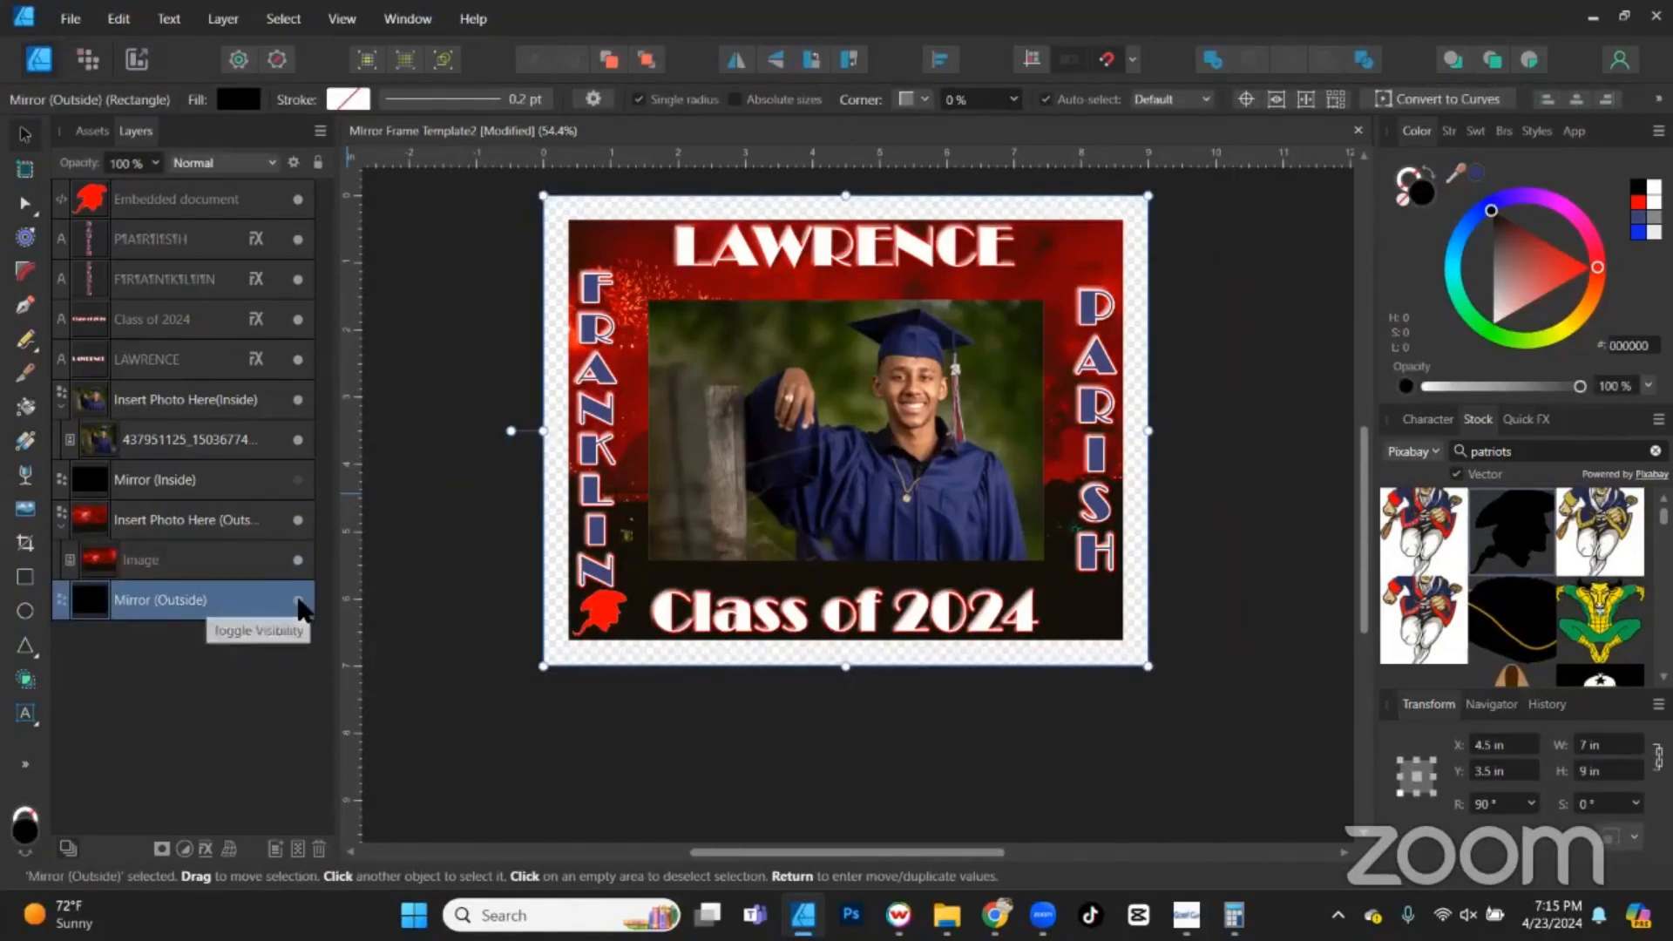
pyautogui.click(298, 601)
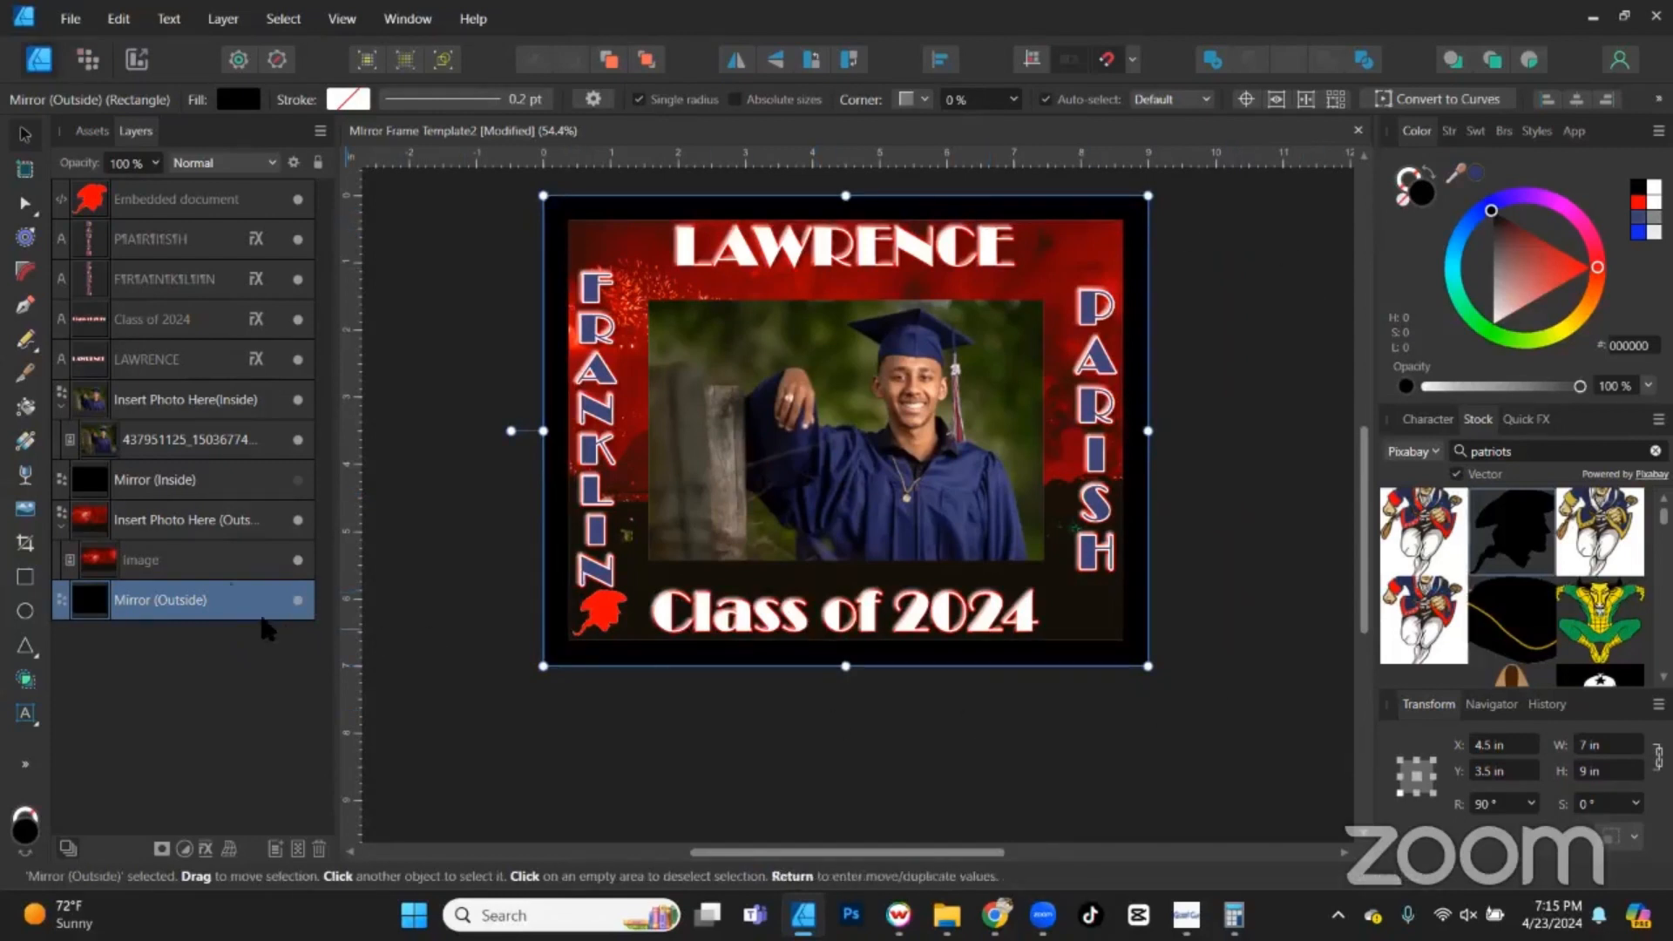
# Move the red background image down to Y 3.37 in and nest a duplicate of it inside the Mirror (Outside) rectangle.
pyautogui.click(162, 558)
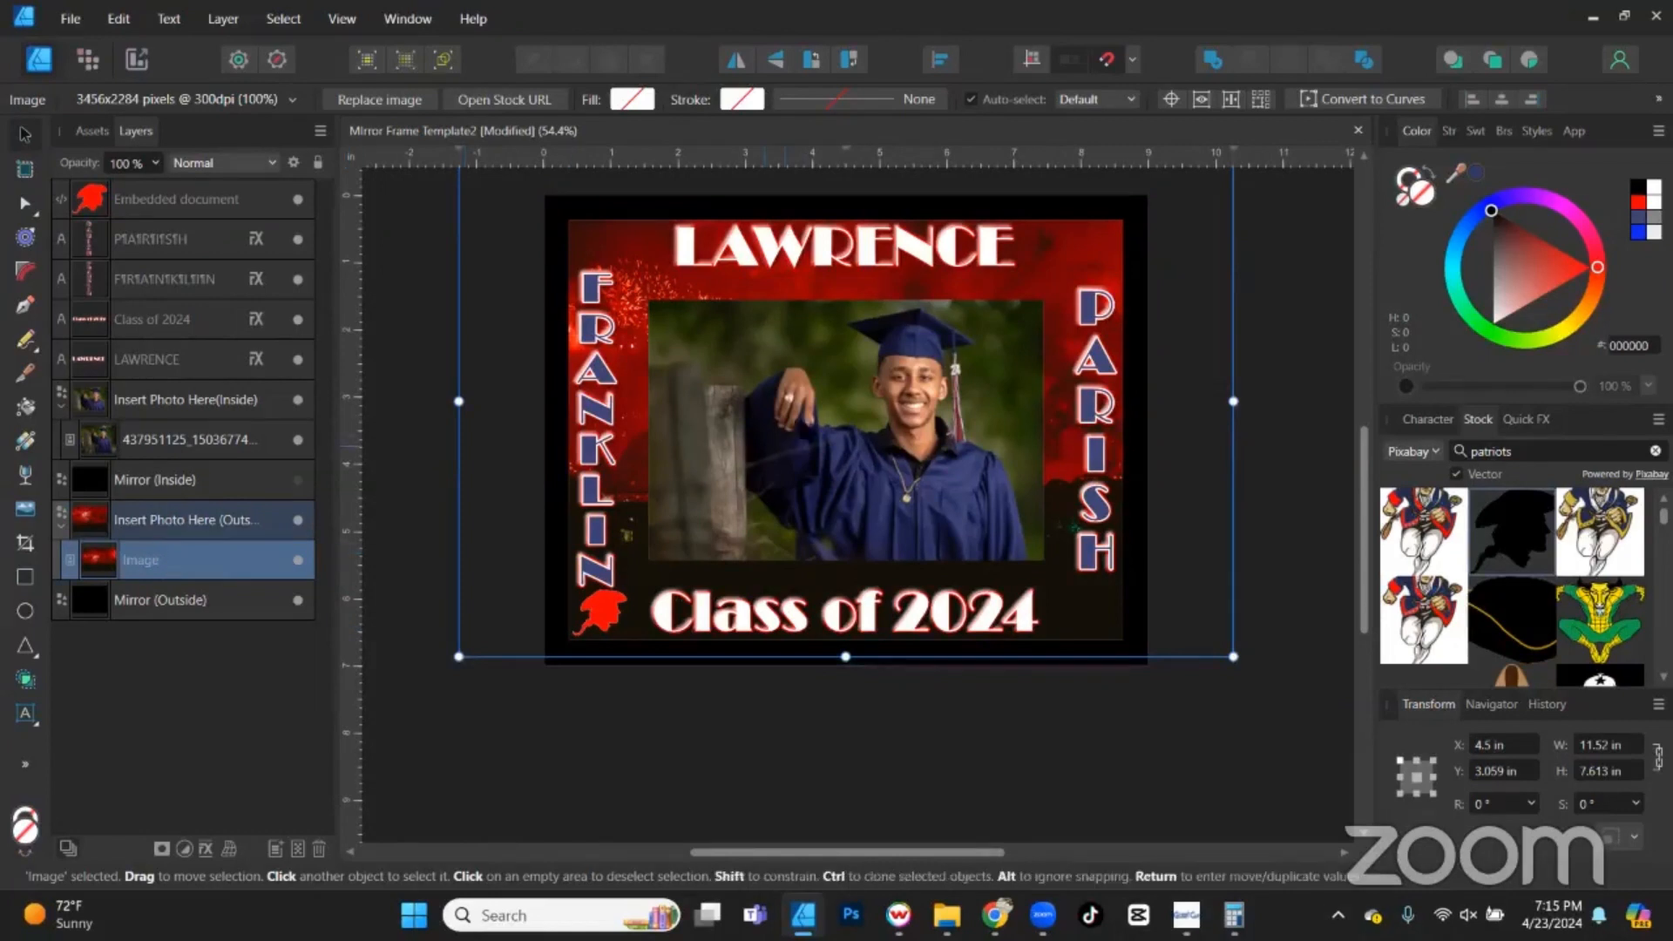
pyautogui.moveTo(812, 410); pyautogui.dragTo(812, 431)
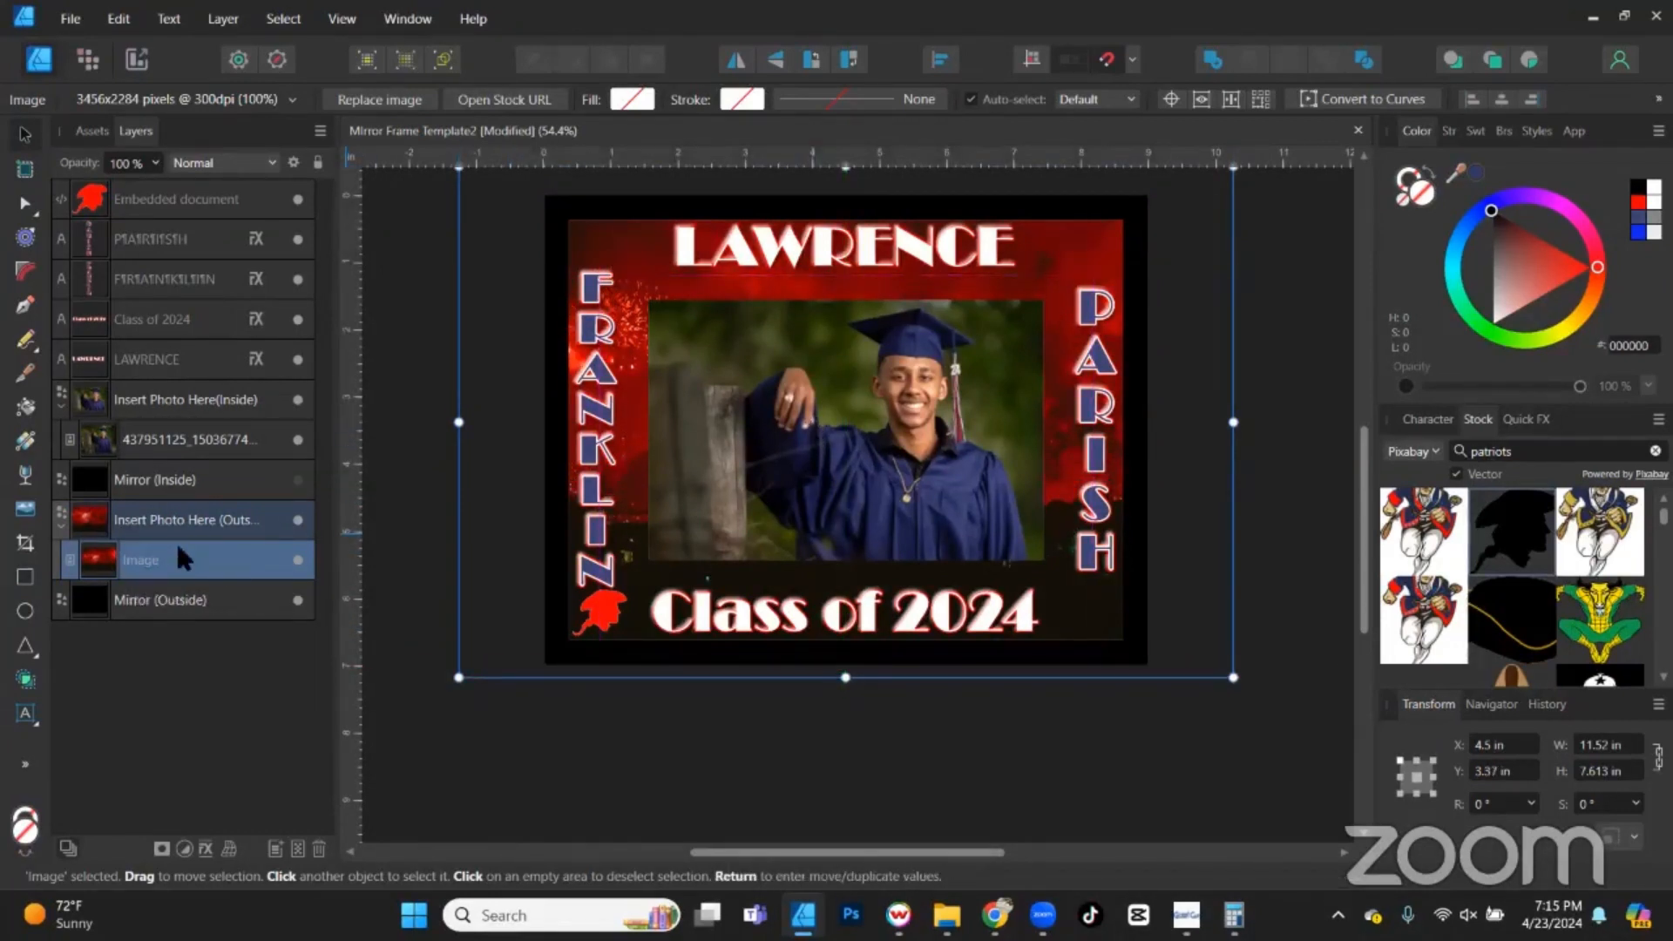
pyautogui.hotkey('ctrl', 'j')
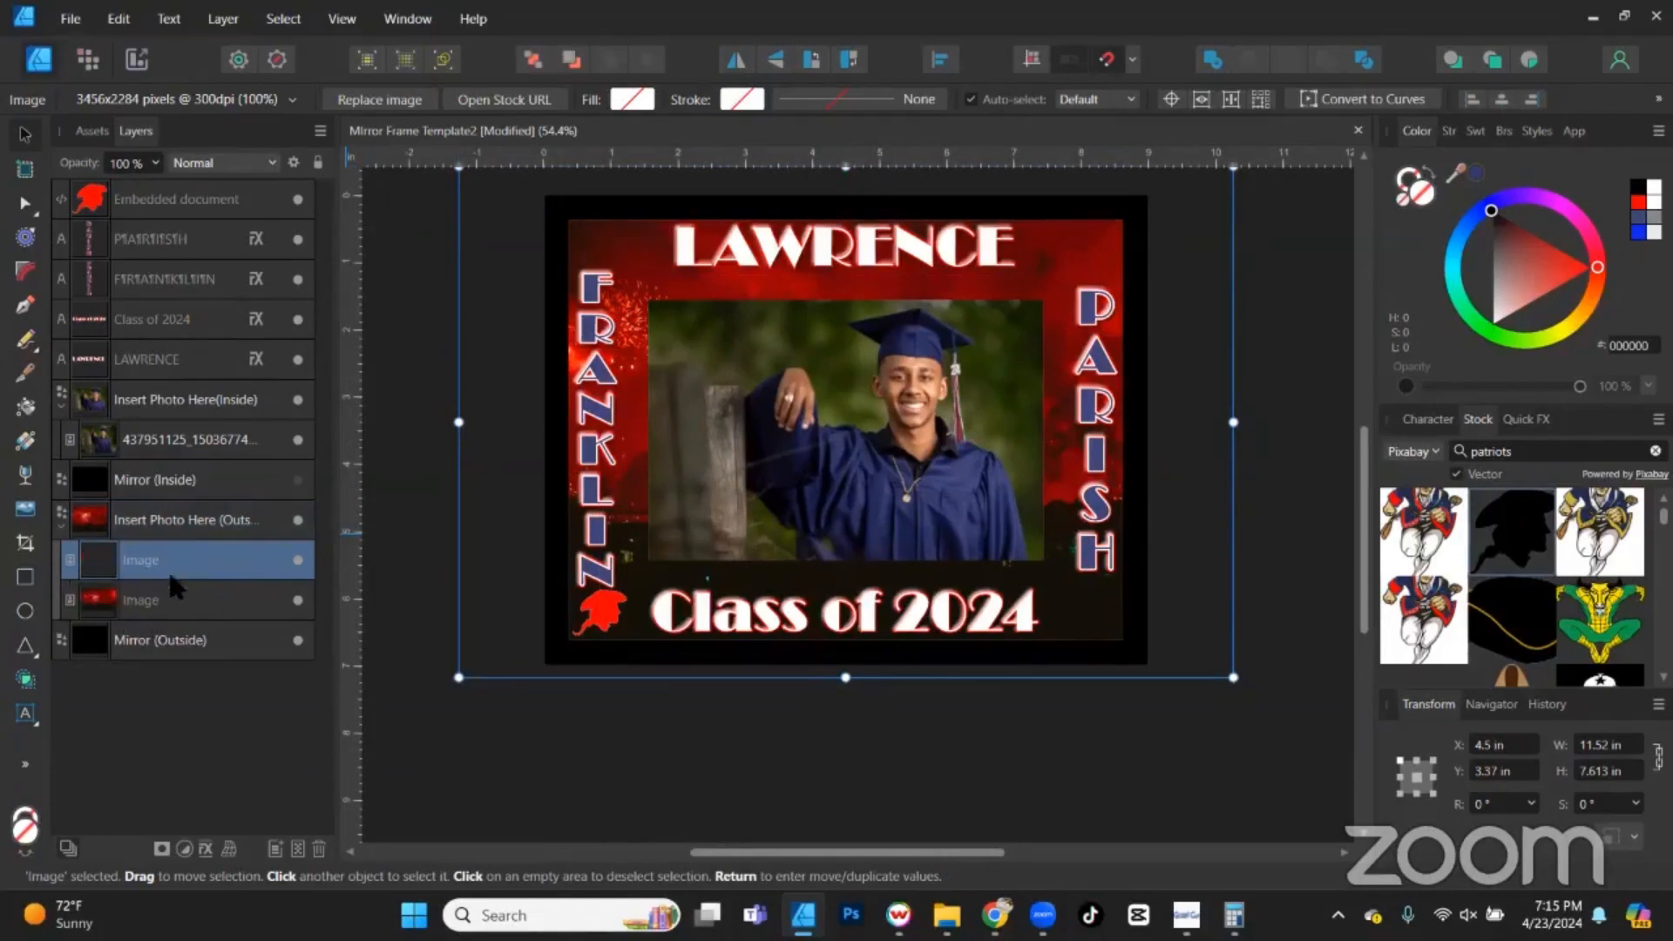
pyautogui.moveTo(166, 591); pyautogui.dragTo(165, 640)
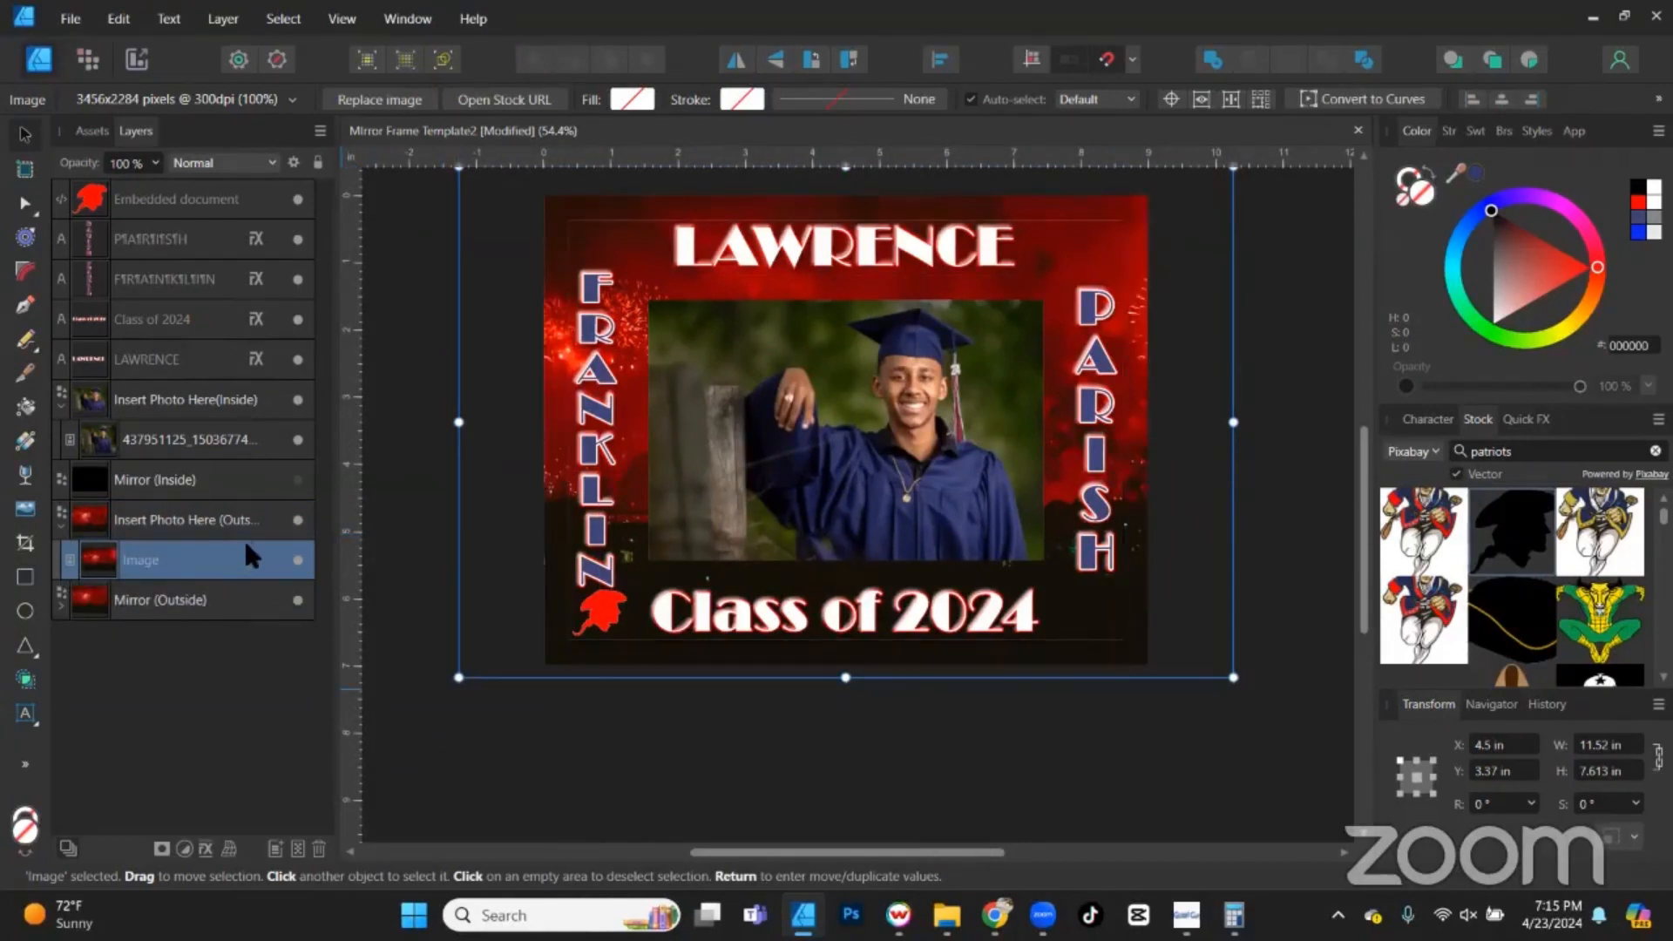
pyautogui.click(61, 528)
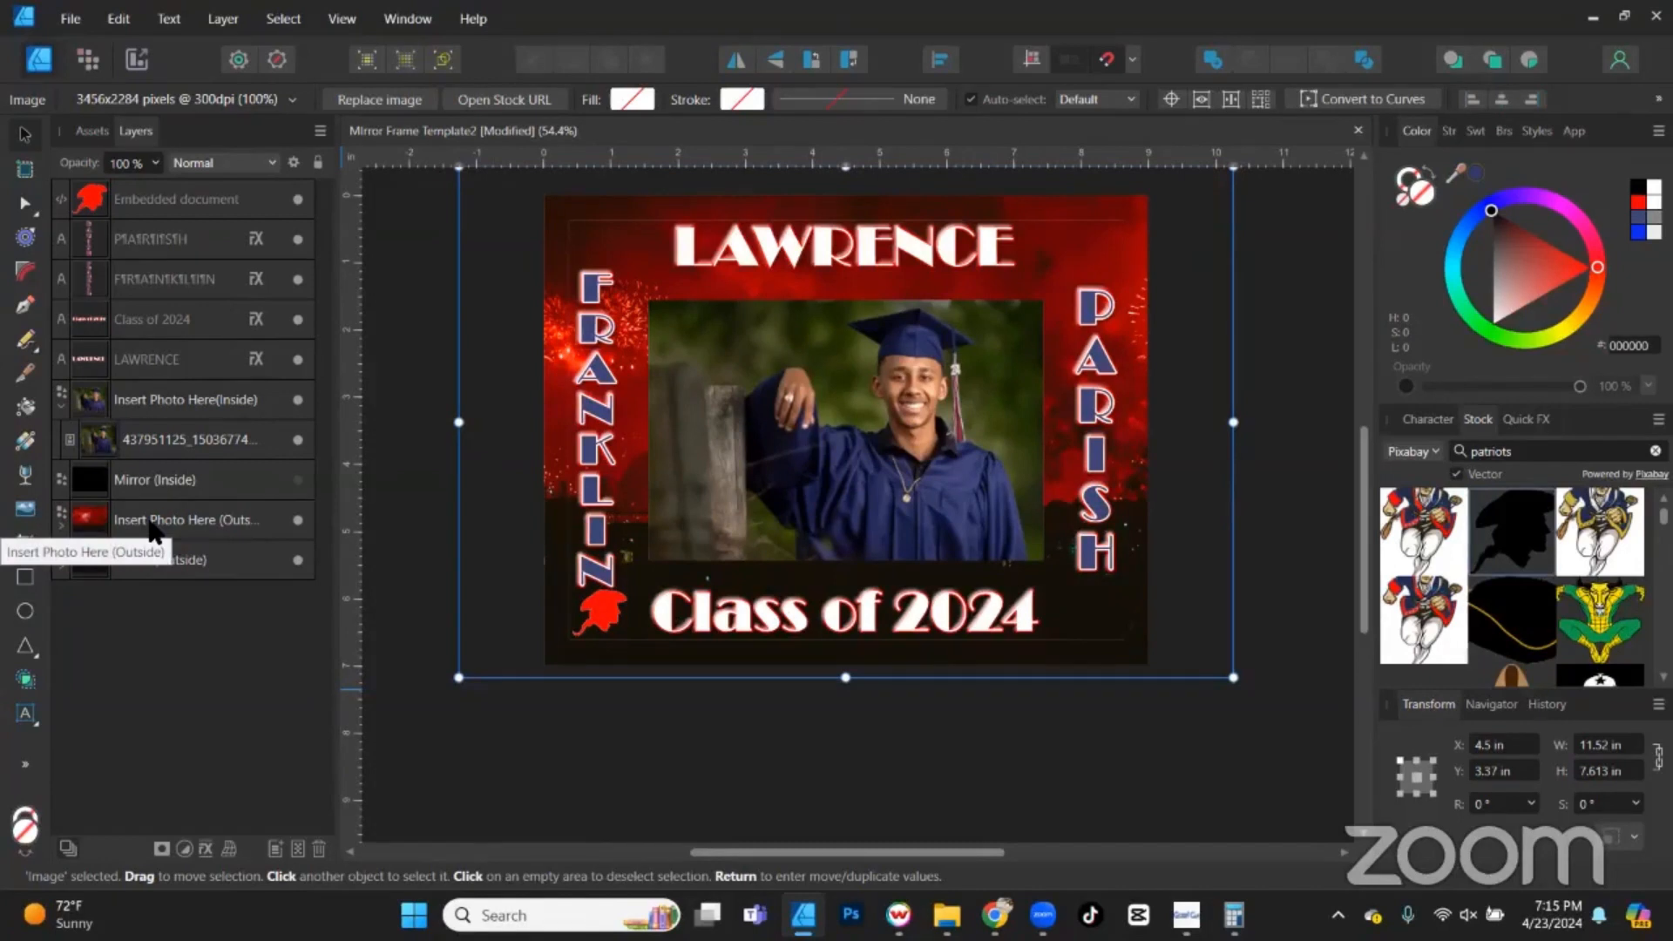
# Hide the Insert Photo Here (Outside) layer, switch Mirror (Inside) on and off again, and clear the selection.
pyautogui.click(297, 521)
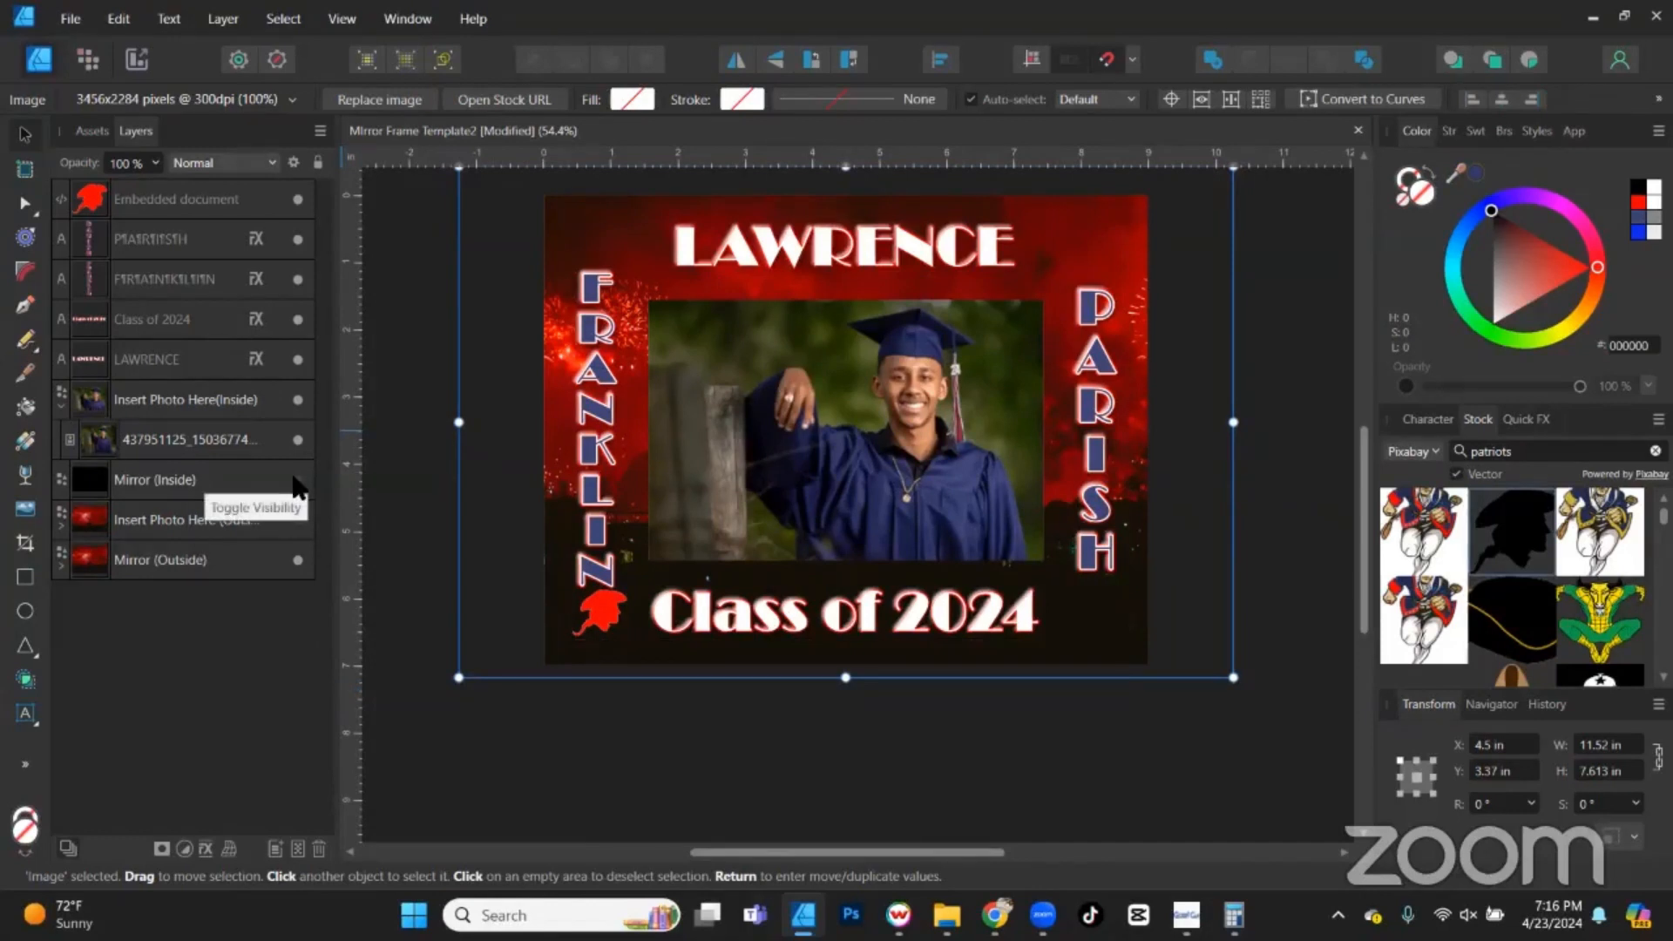
pyautogui.click(296, 481)
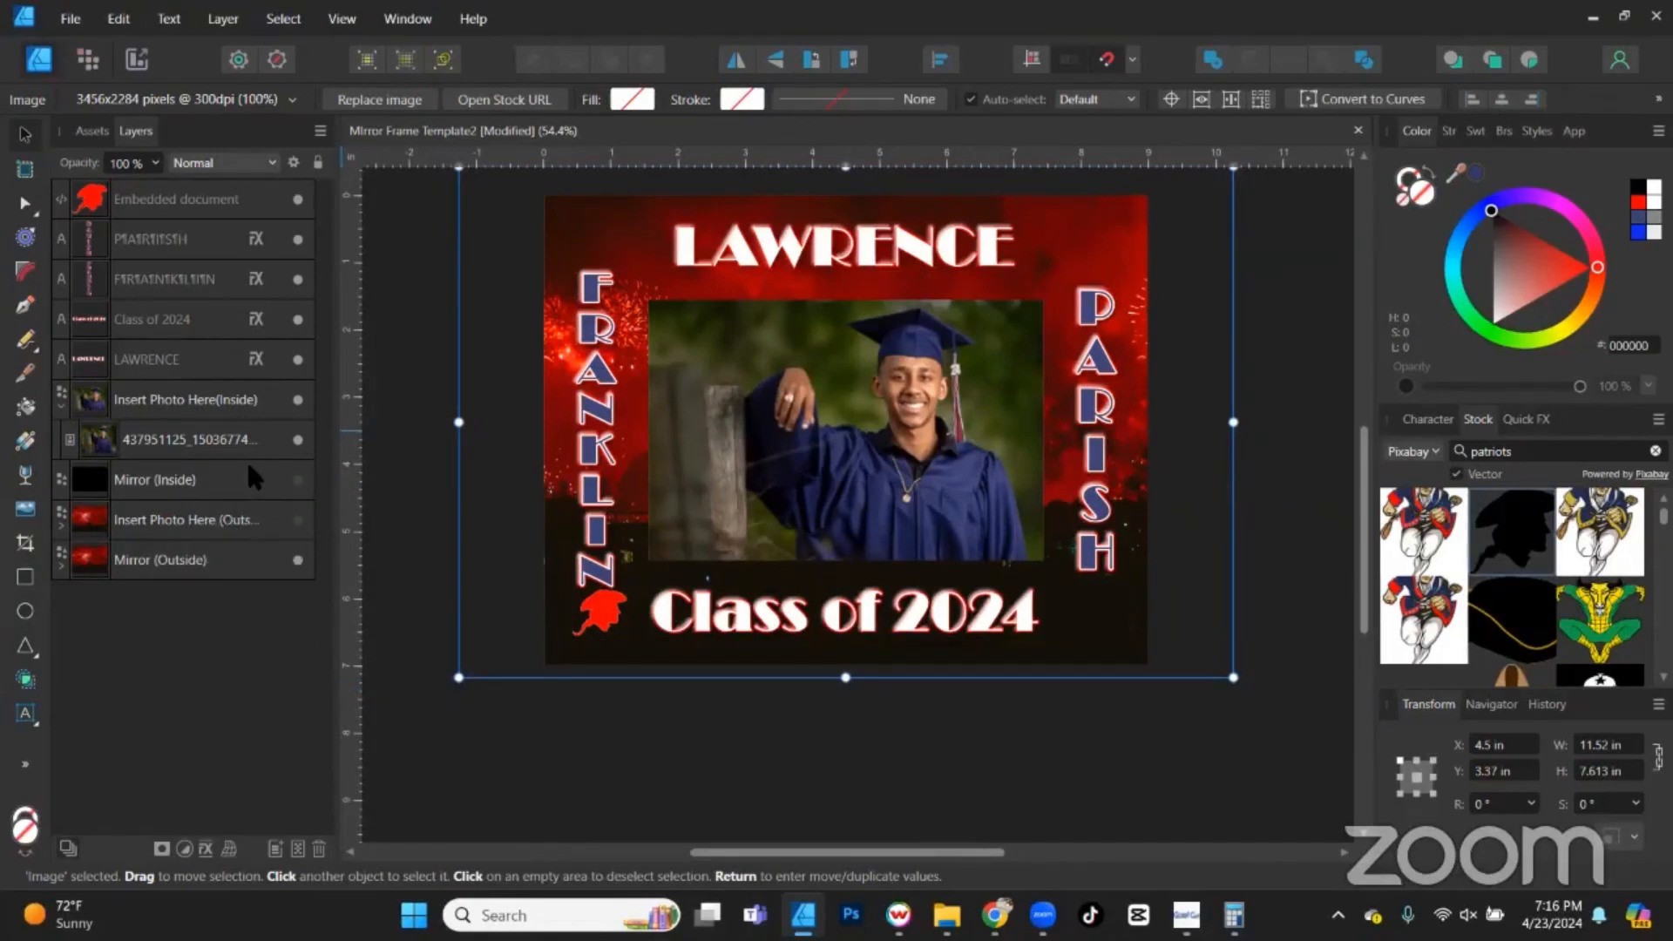
pyautogui.click(287, 473)
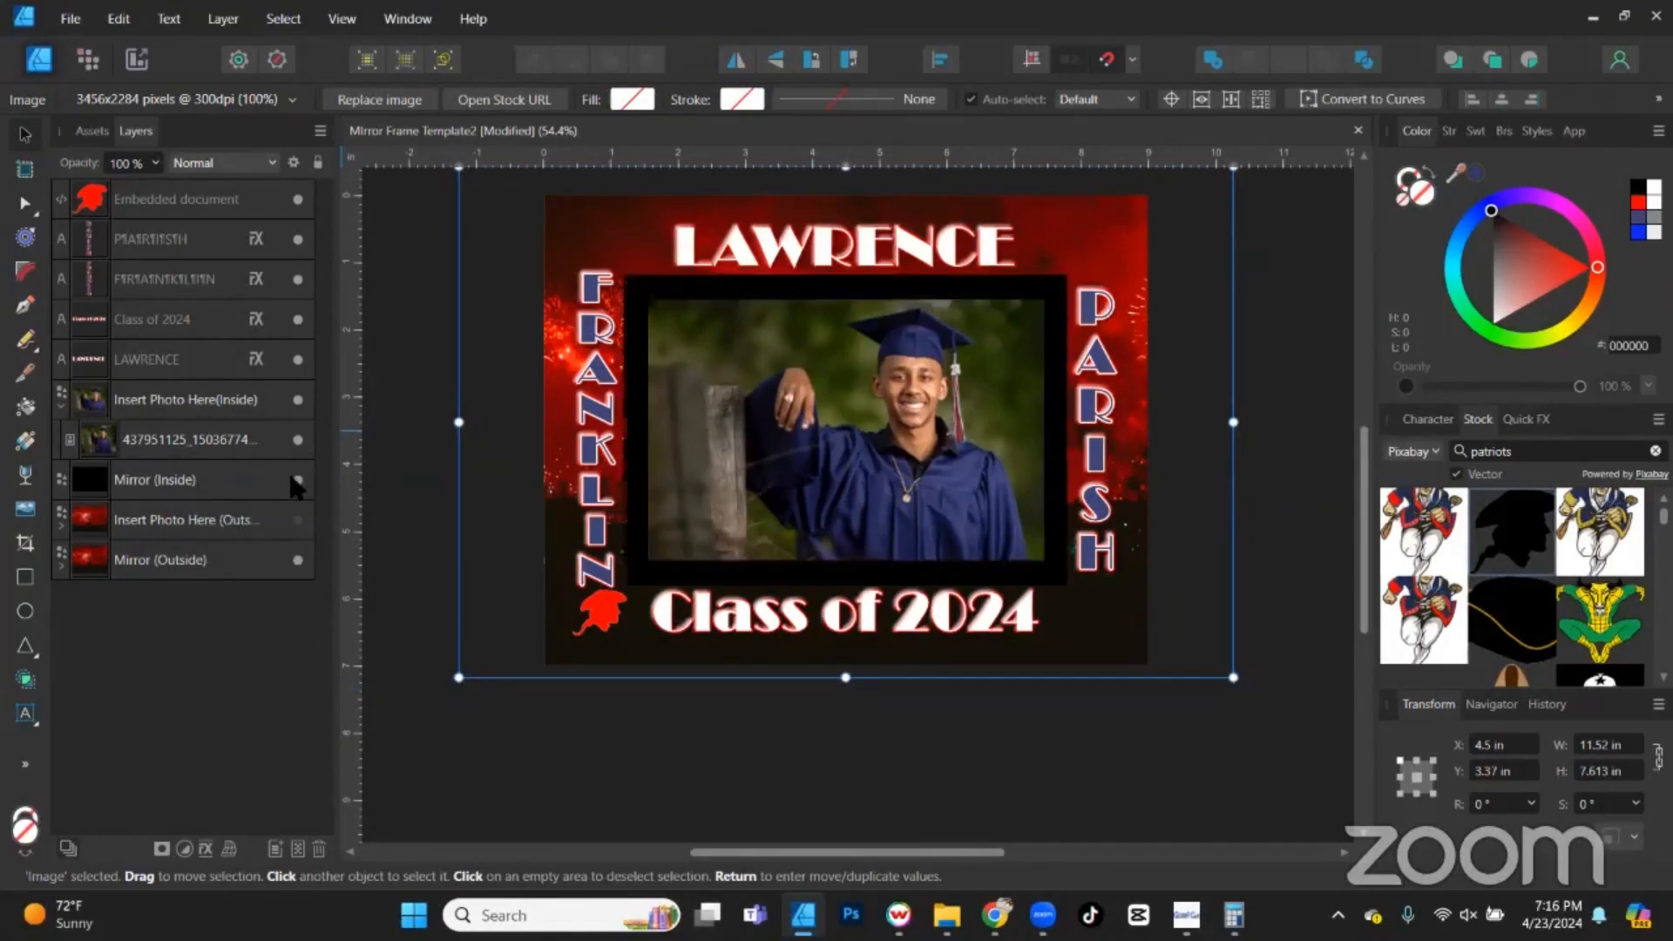
pyautogui.click(291, 476)
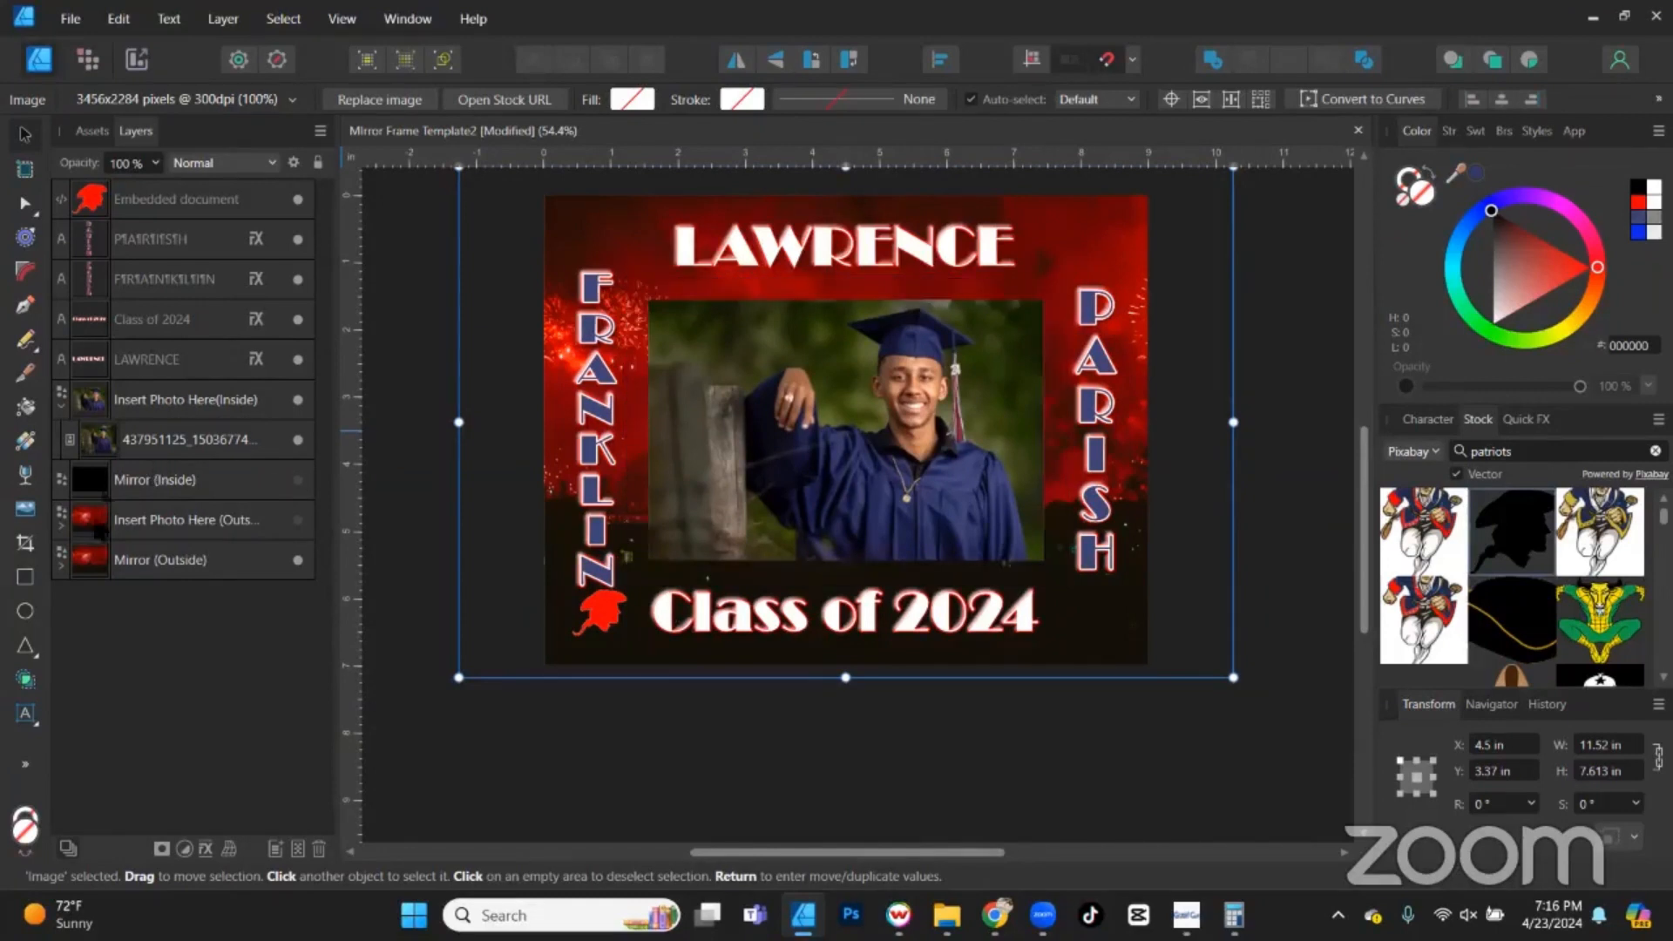
pyautogui.click(521, 458)
pyautogui.click(302, 516)
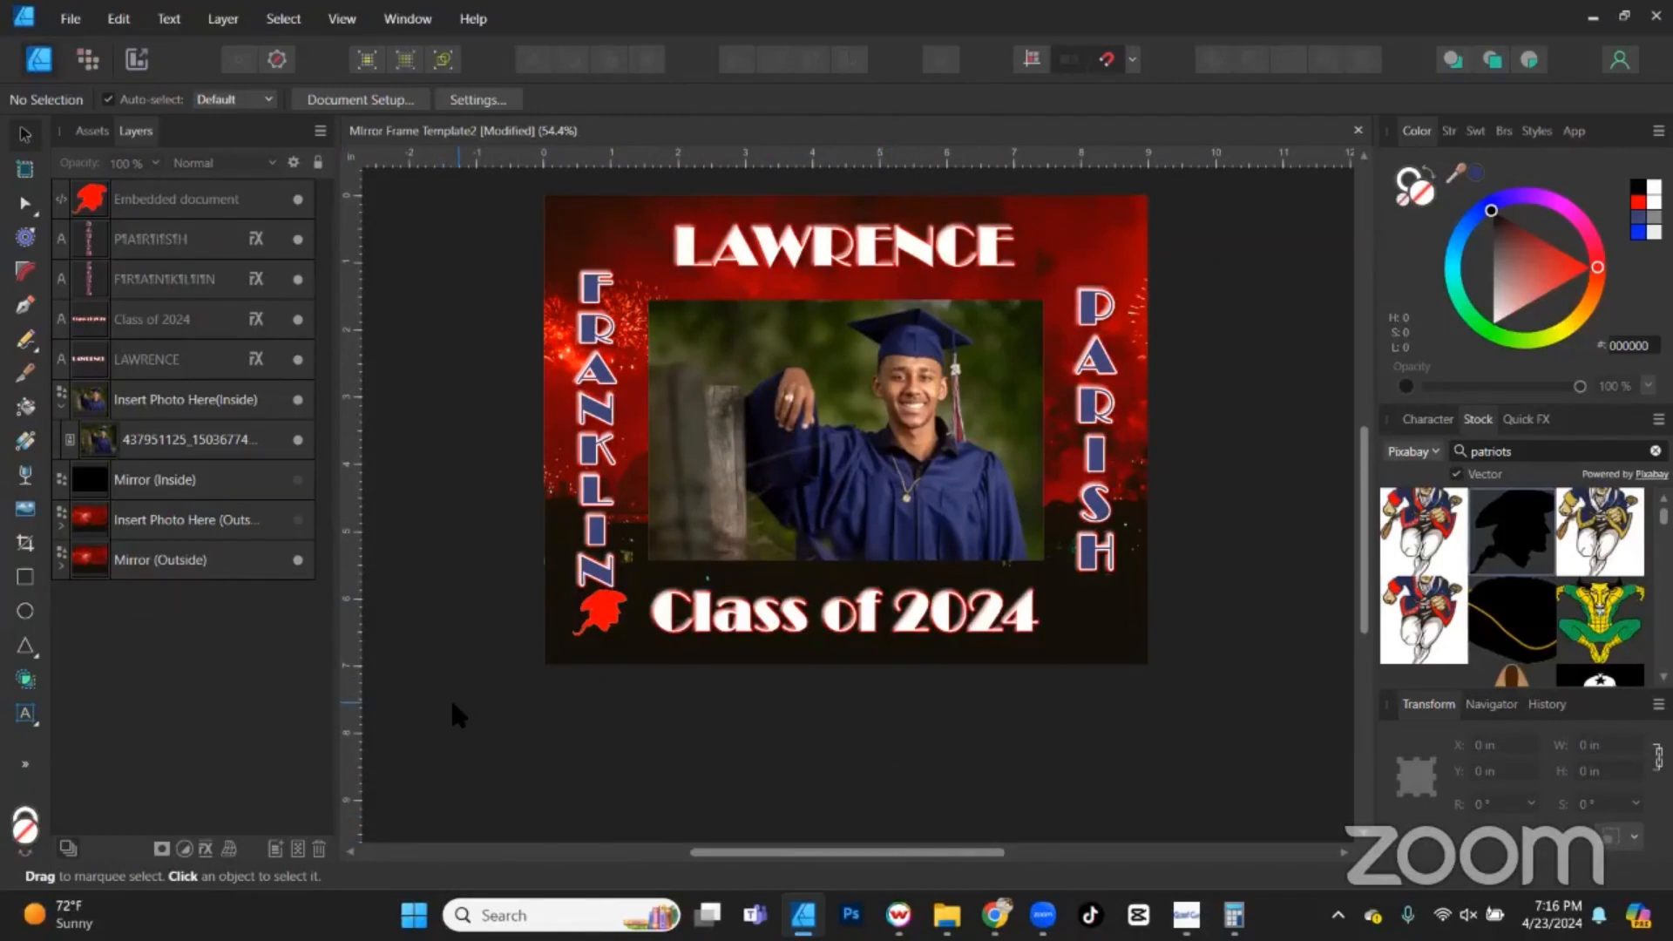
# Show the Insert Photo Here (Outside) and Mirror (Inside) layers and hide the image nested in Mirror (Outside).
pyautogui.click(298, 519)
pyautogui.click(298, 479)
pyautogui.click(61, 565)
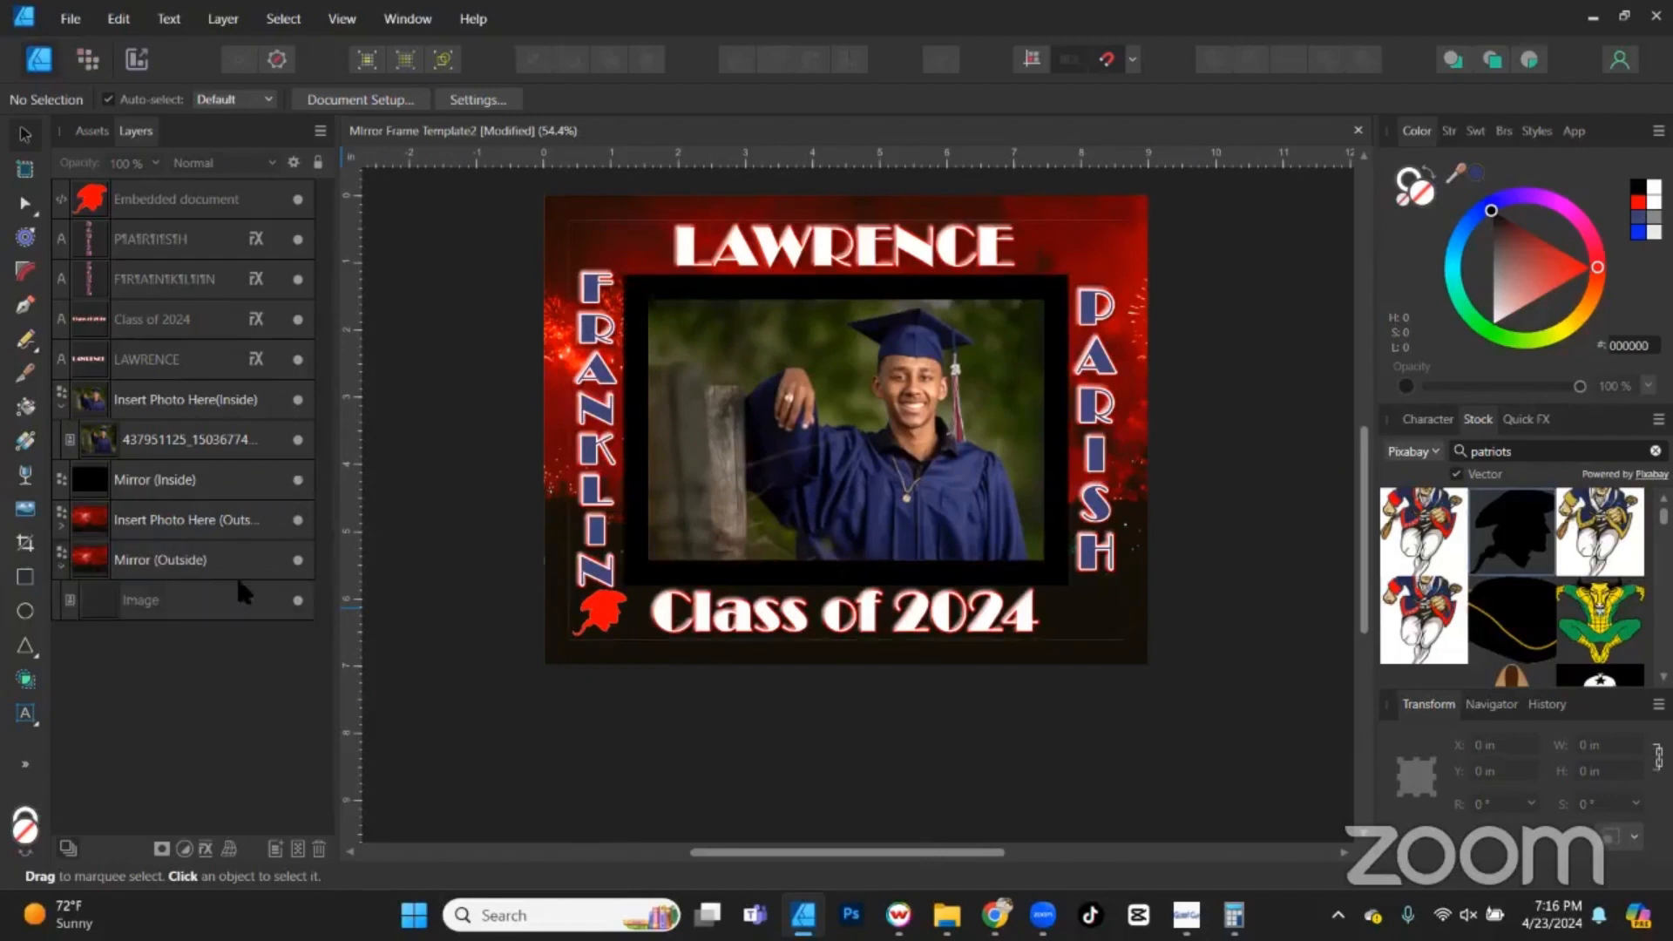
pyautogui.click(293, 599)
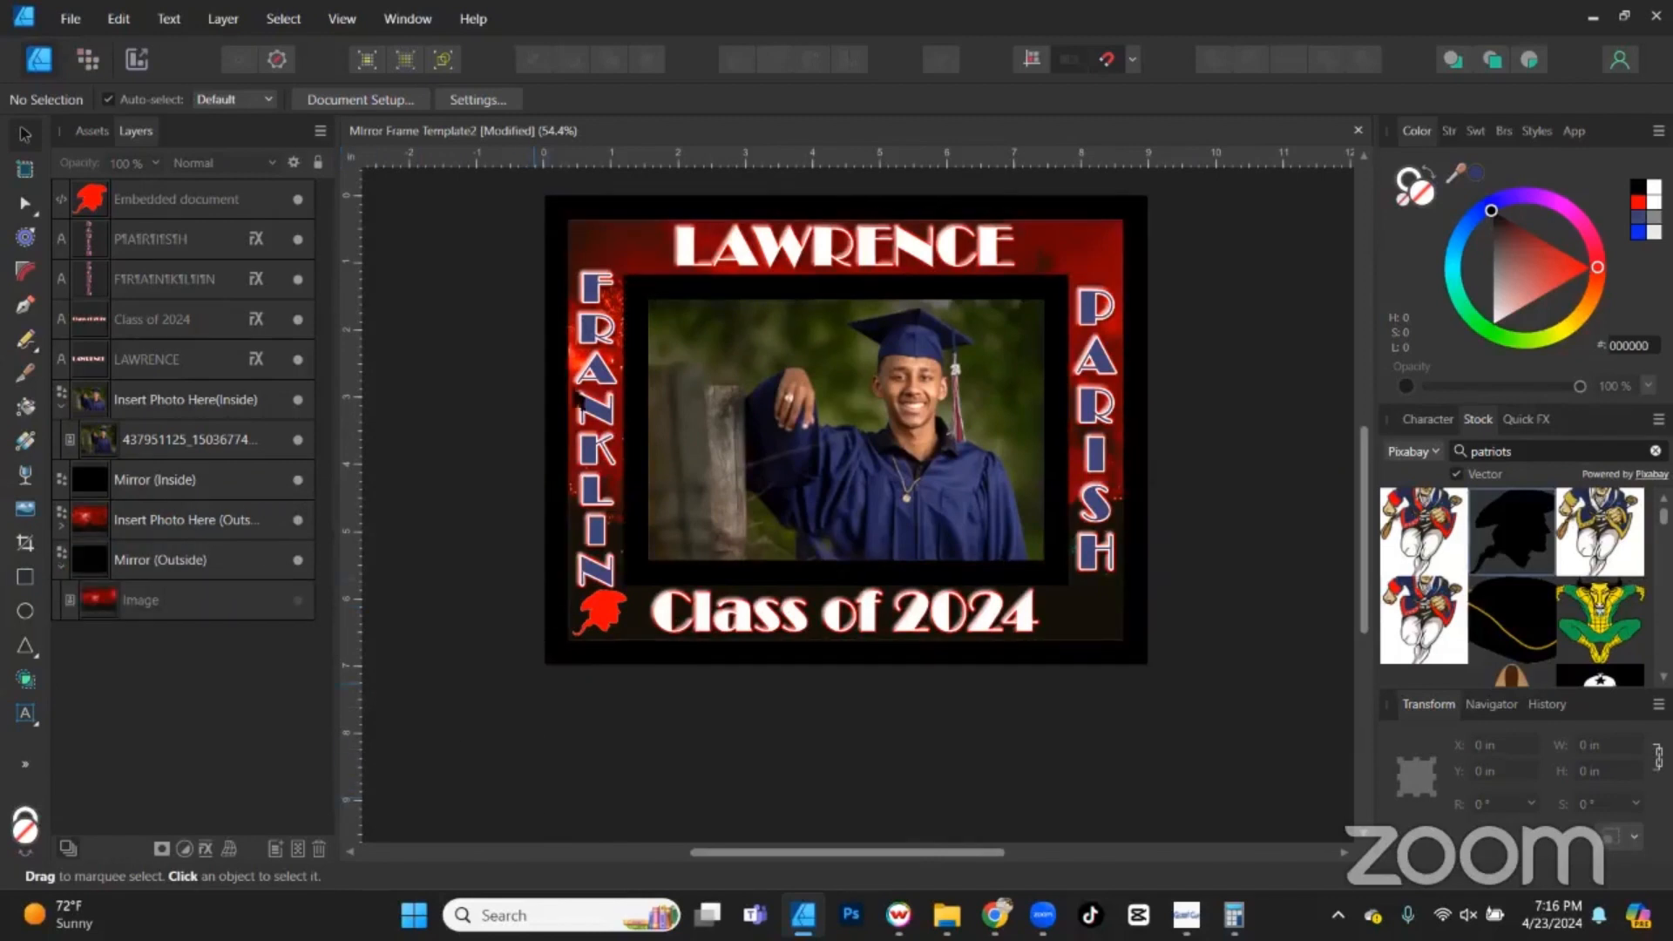
# Examine the frame's structure by selecting the outside and inside mirror borders, both photo areas and the name text in turn.
pyautogui.click(608, 225)
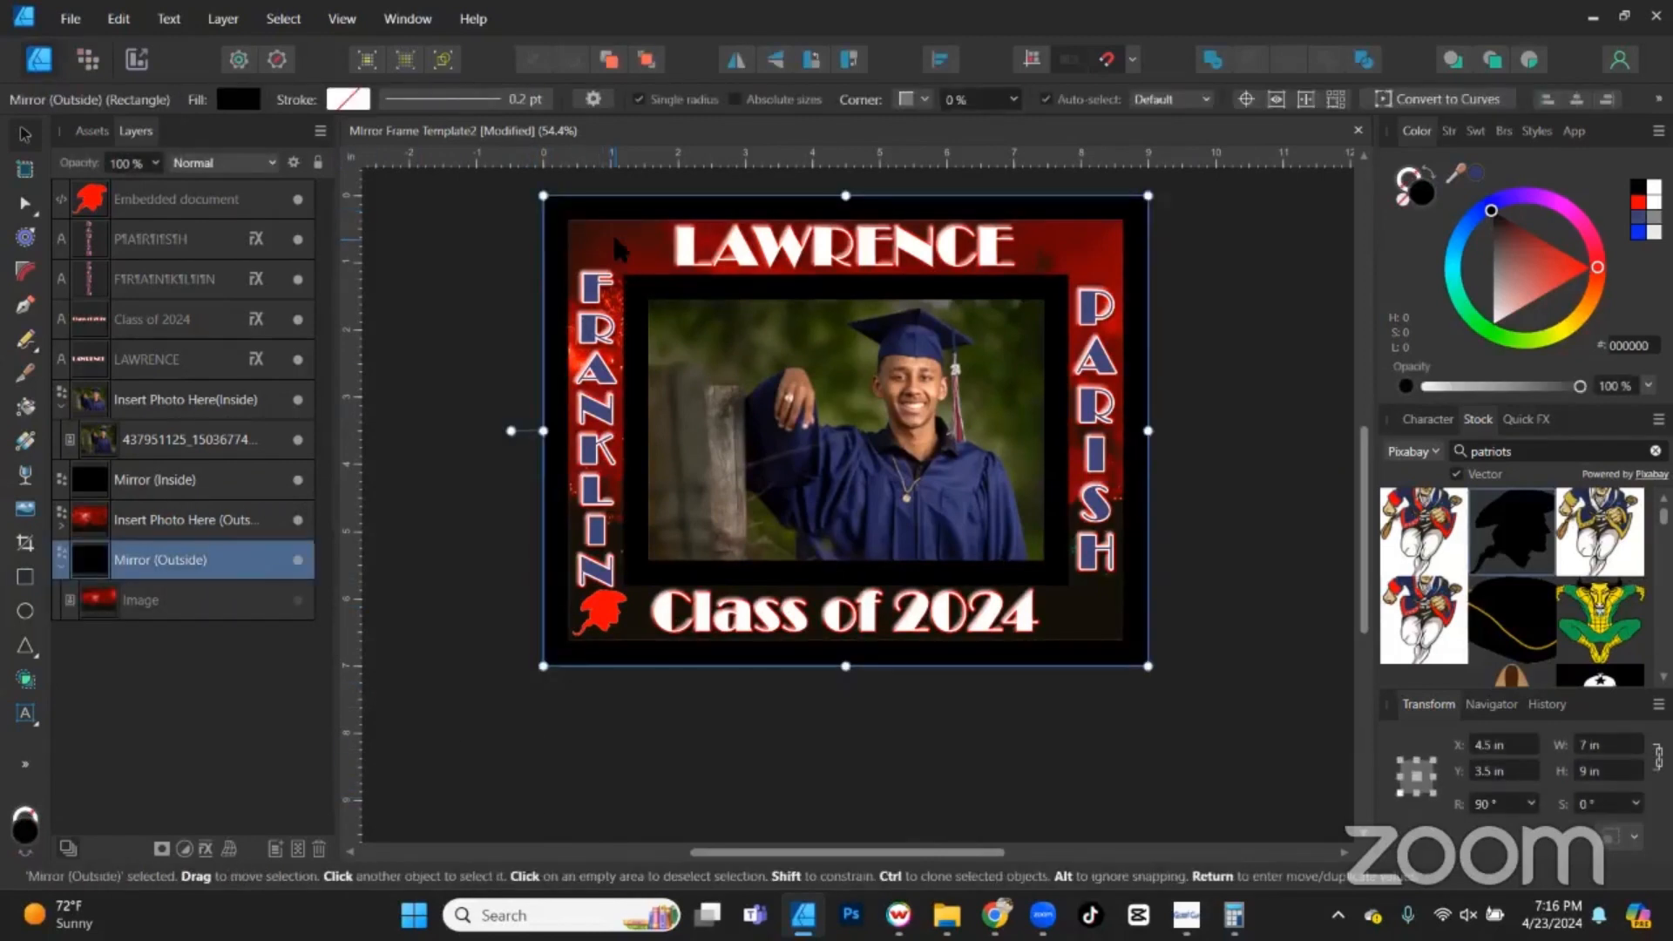
pyautogui.click(612, 232)
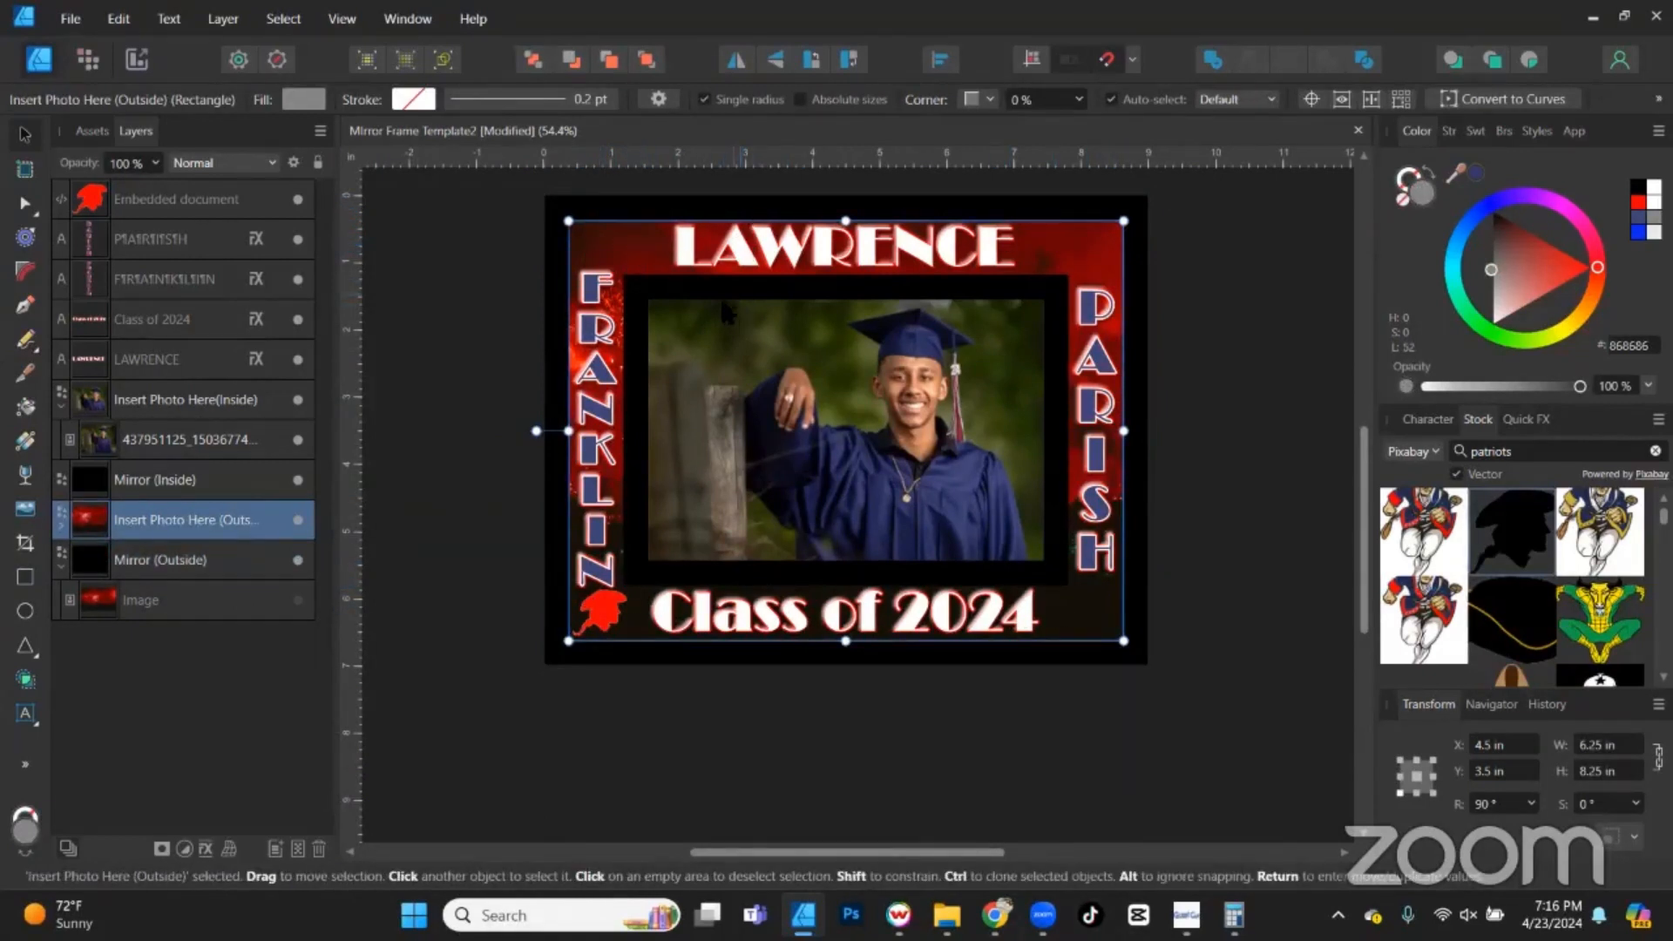
pyautogui.click(767, 295)
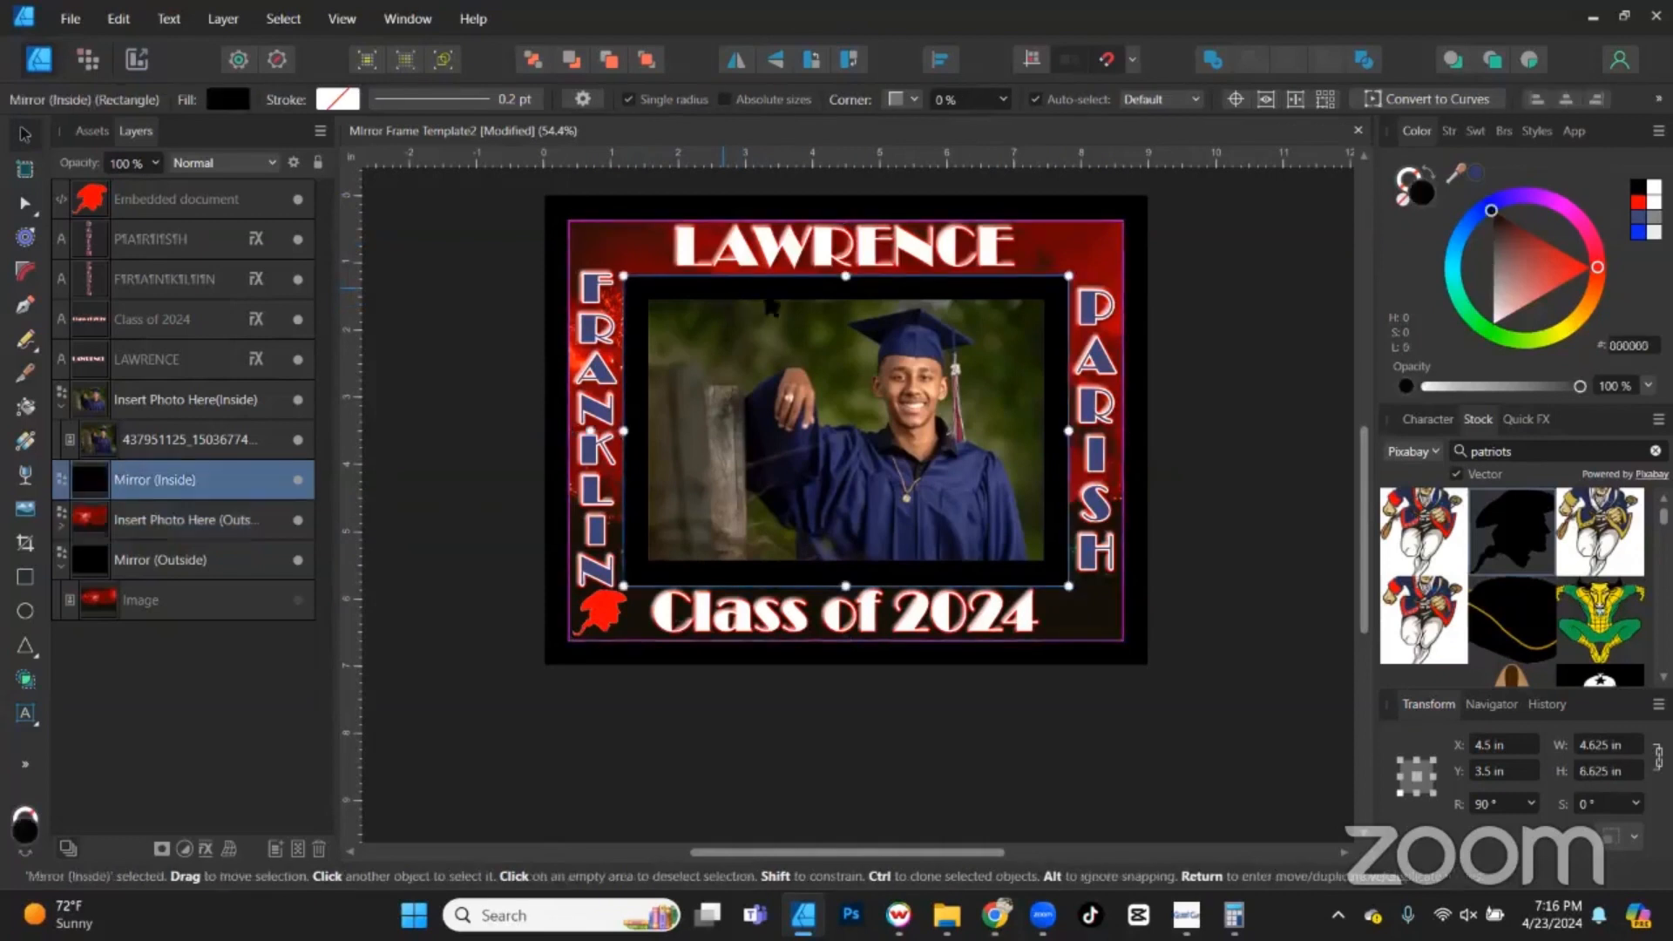
pyautogui.click(809, 386)
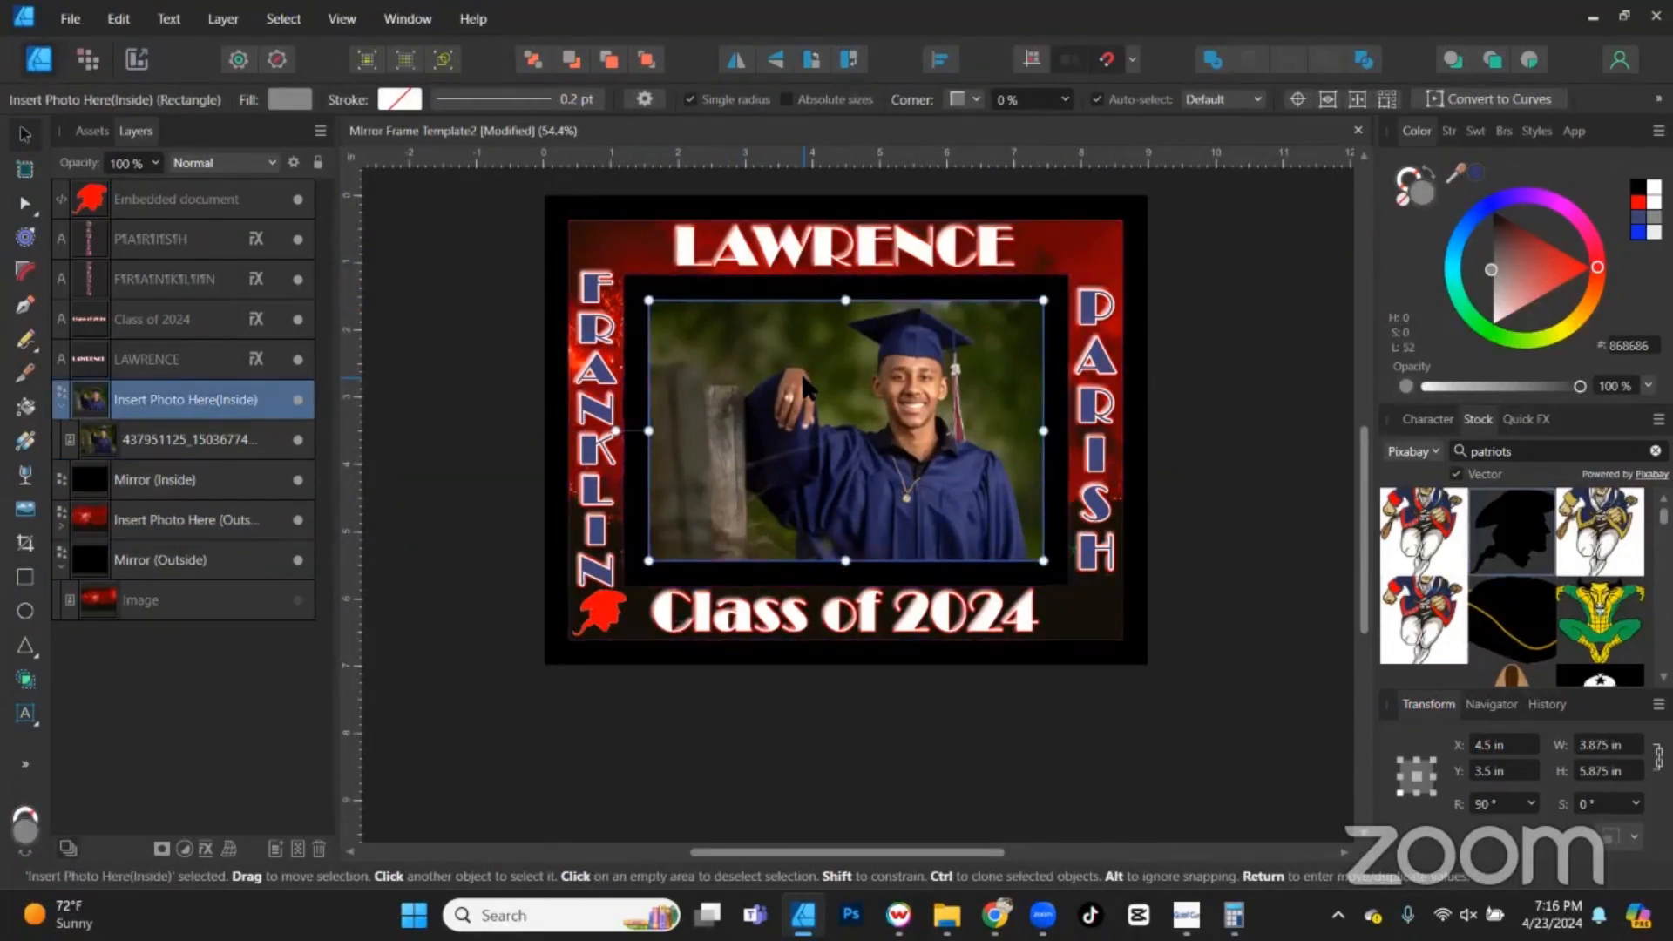
pyautogui.hotkey('alt', ']')
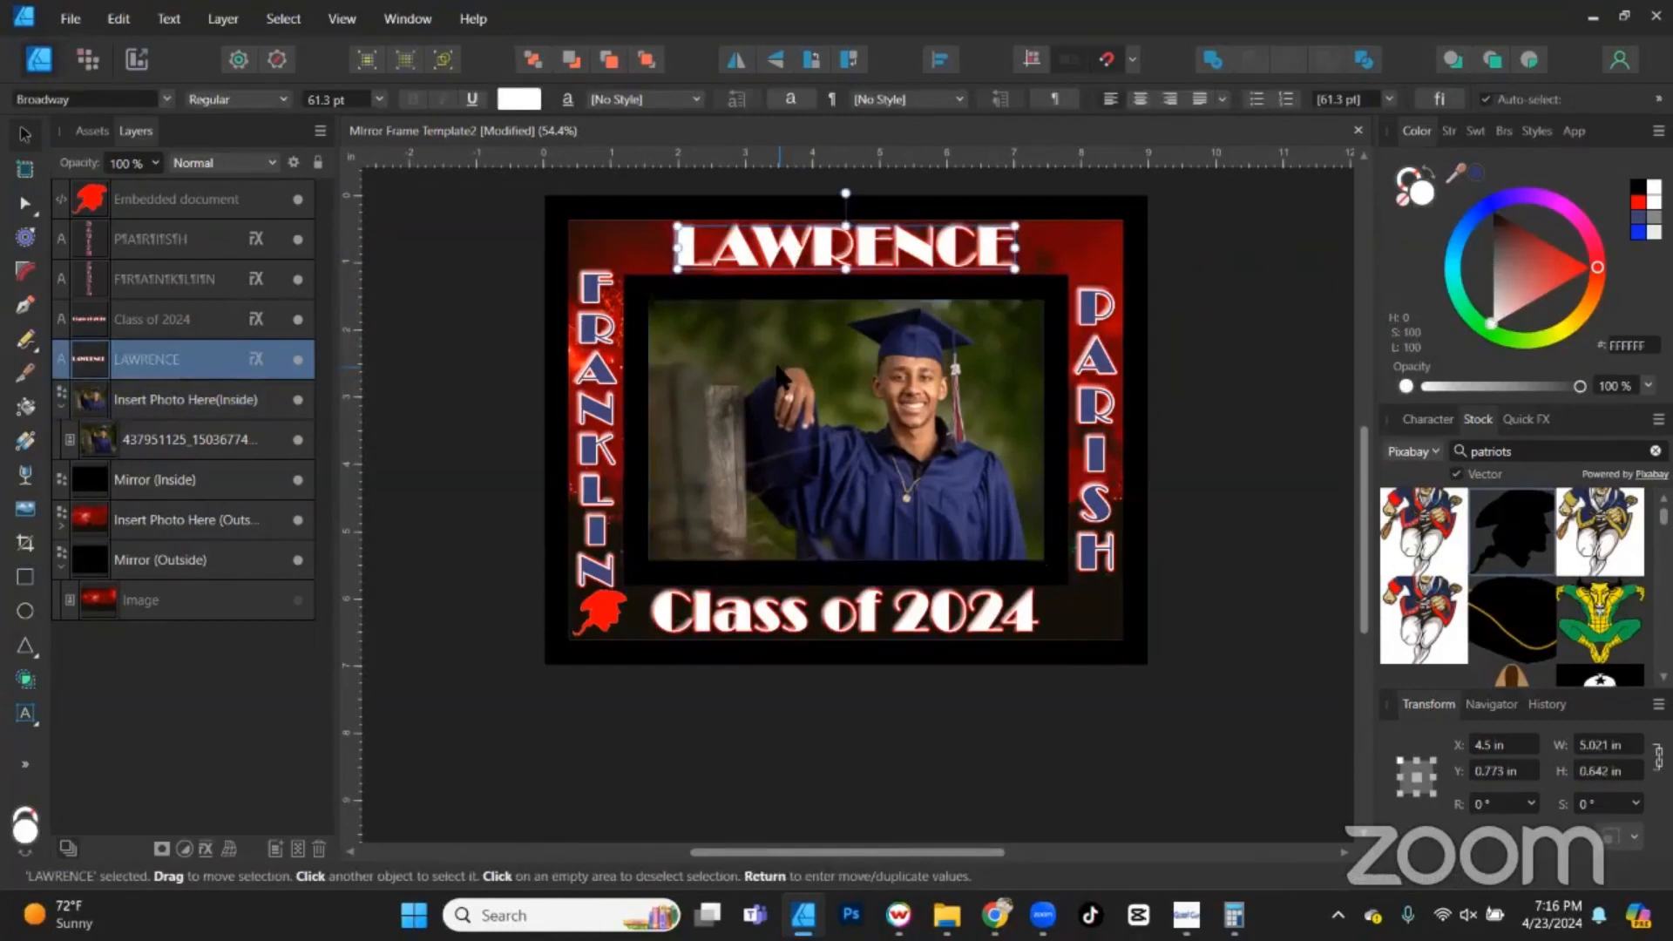
pyautogui.click(719, 357)
pyautogui.click(626, 222)
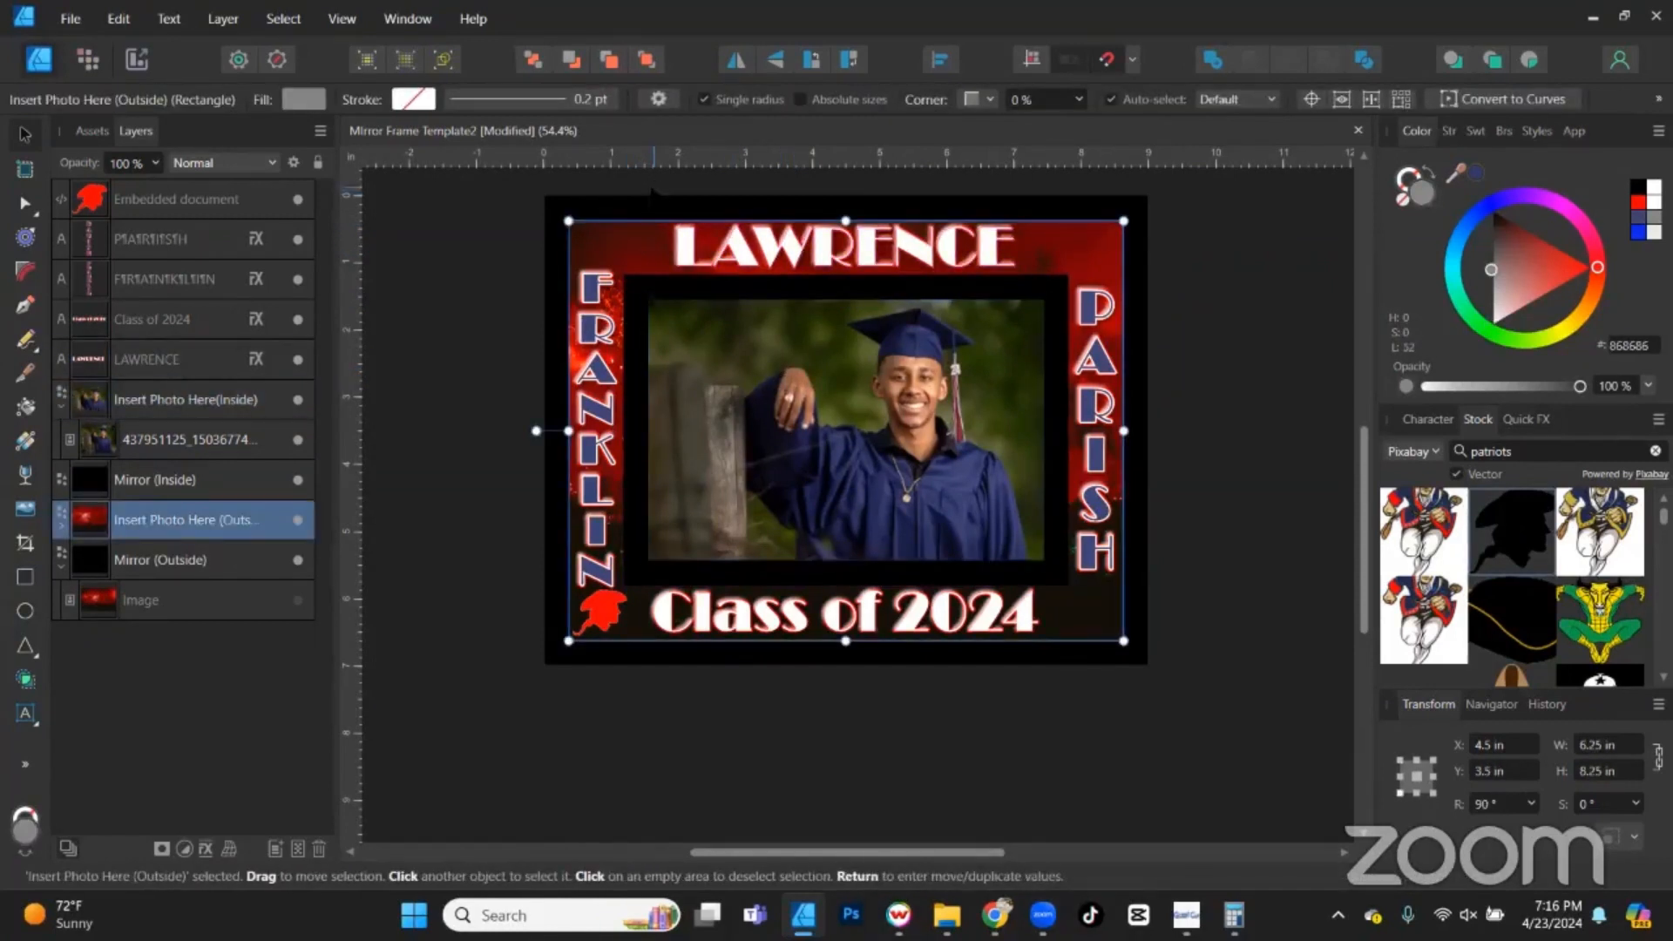
pyautogui.click(654, 209)
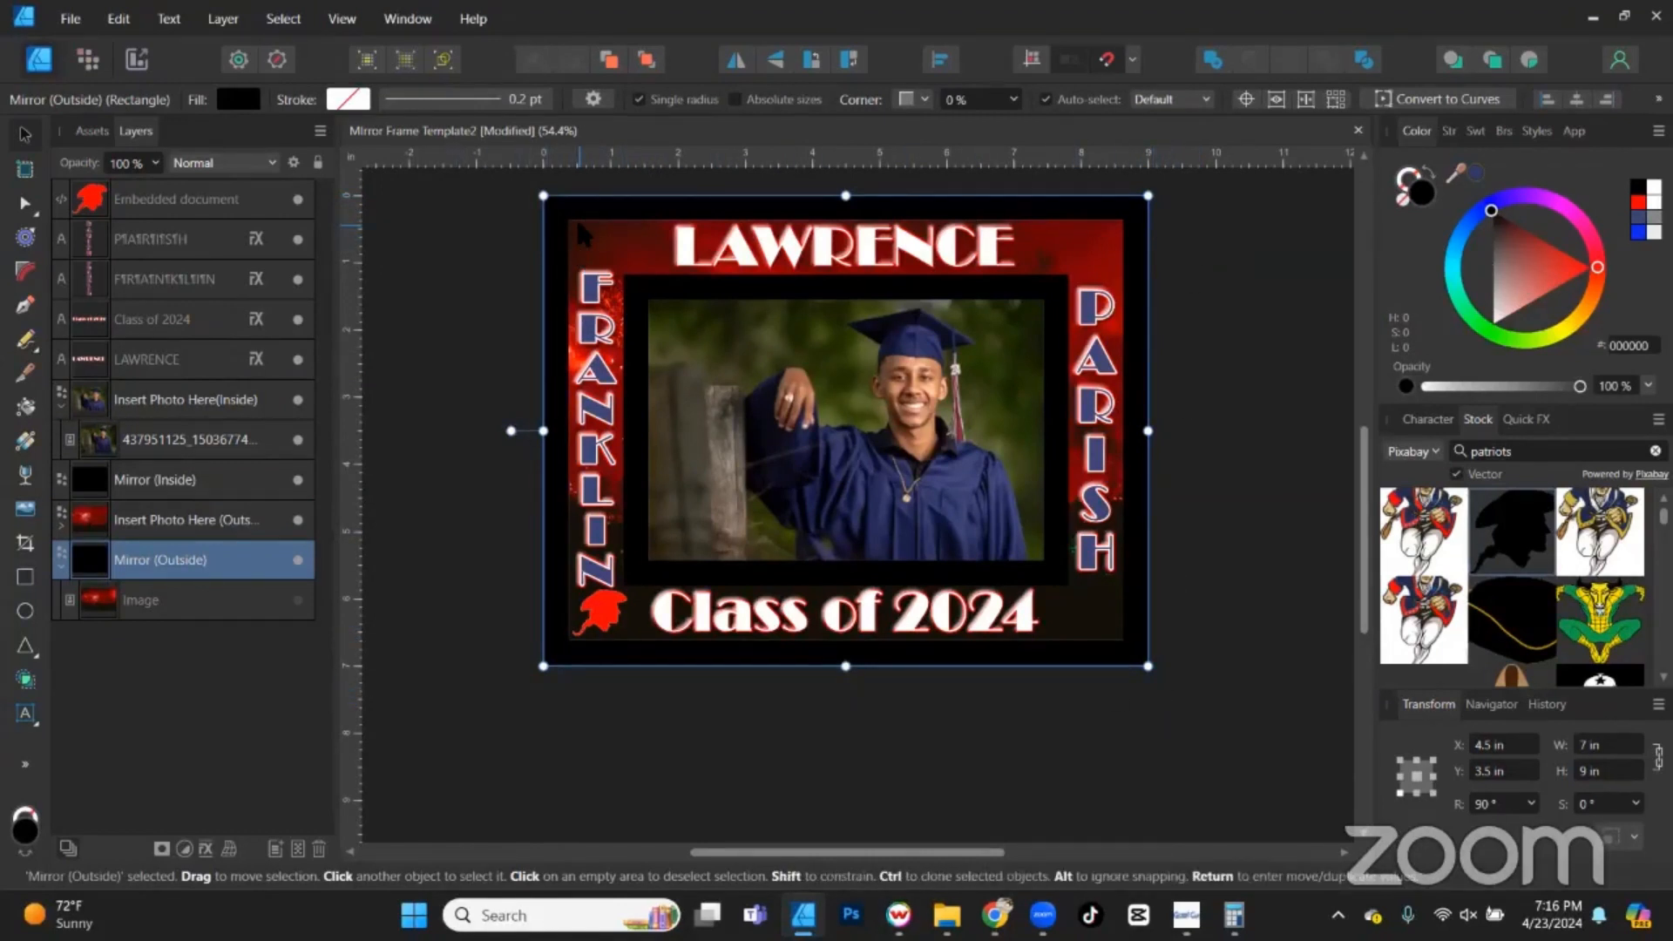
# Show the image nested in Mirror (Outside) and hide the Insert Photo Here (Outside) and Mirror (Inside) layers.
pyautogui.click(298, 560)
pyautogui.click(405, 516)
pyautogui.click(298, 560)
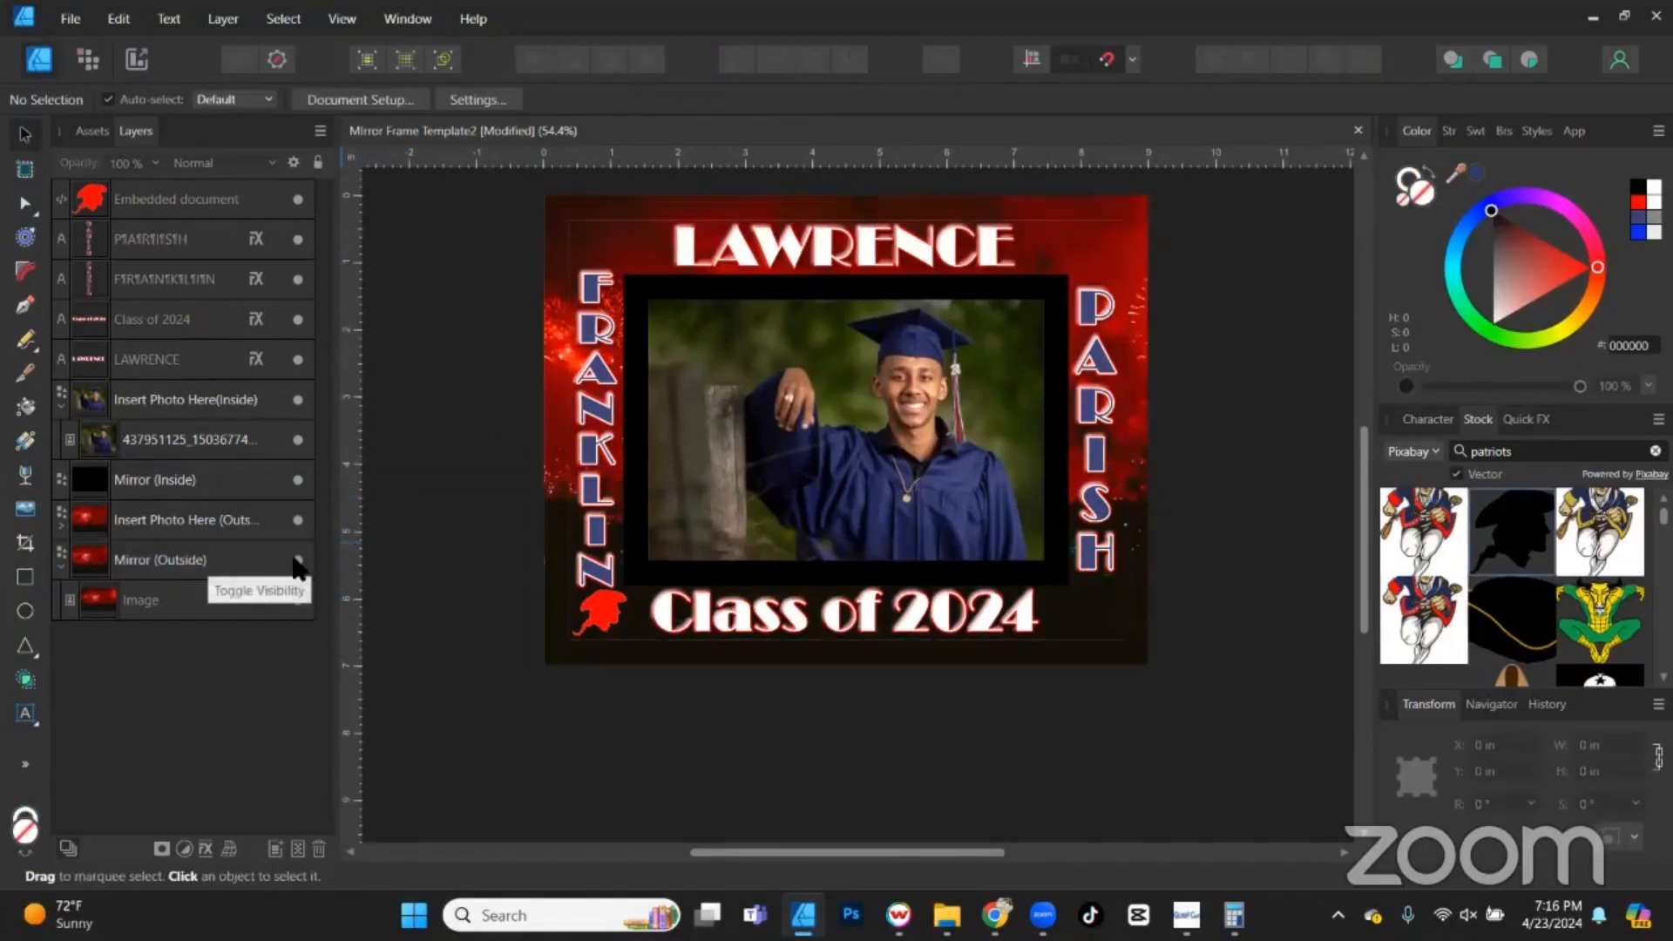
pyautogui.click(298, 559)
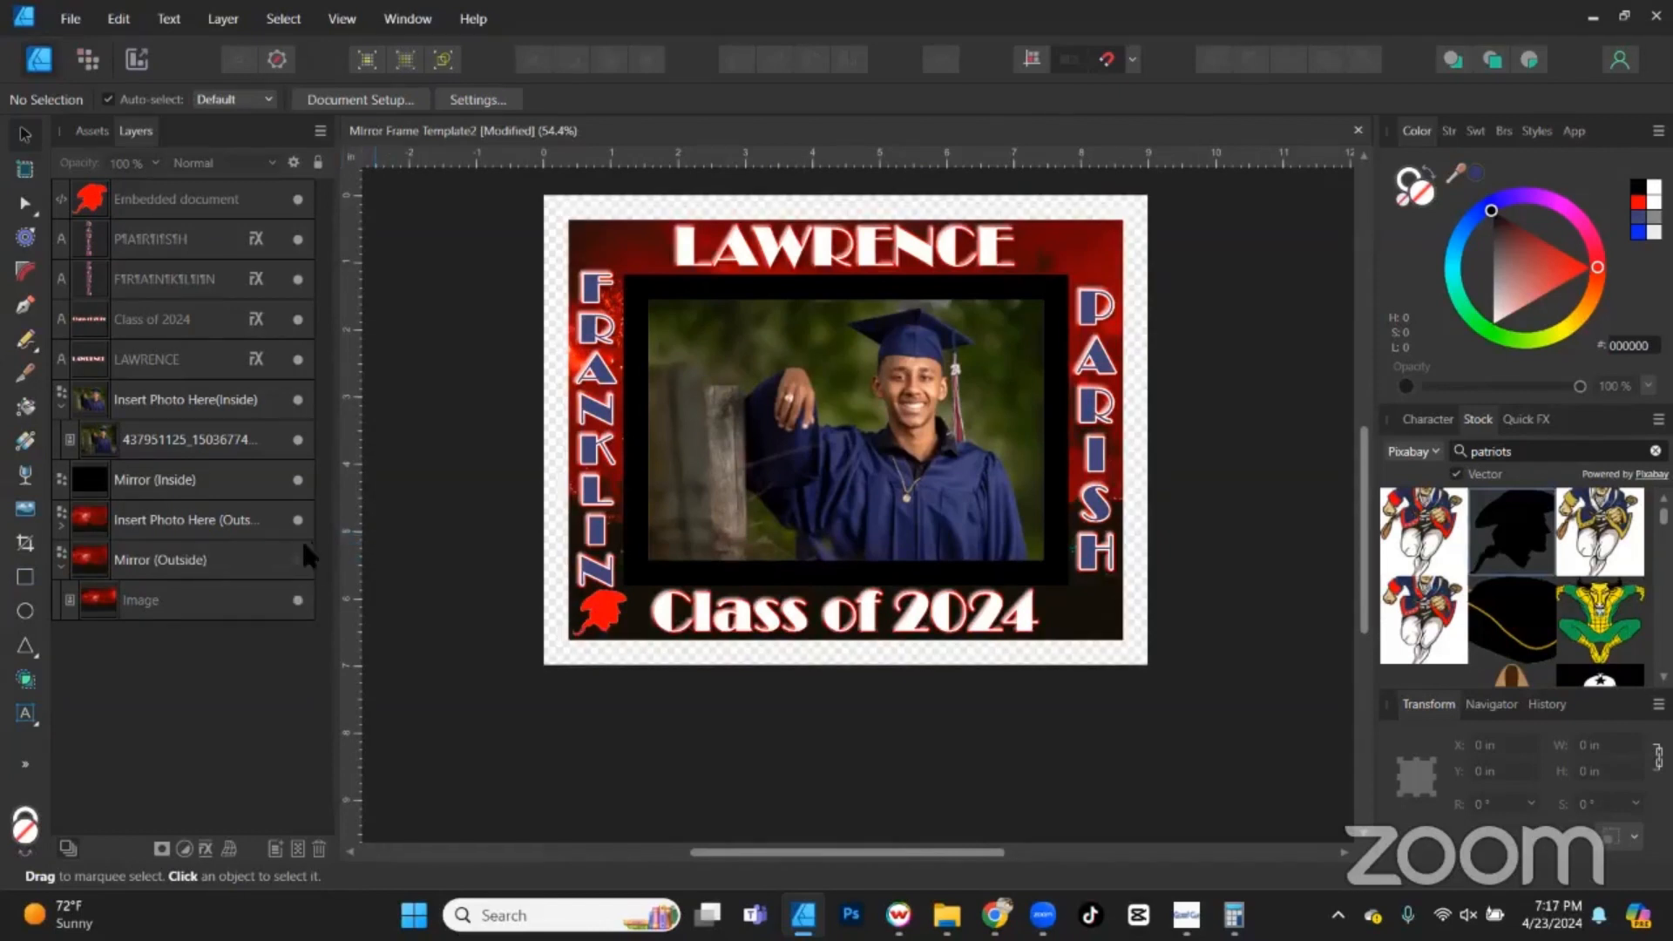
pyautogui.click(298, 559)
pyautogui.click(298, 520)
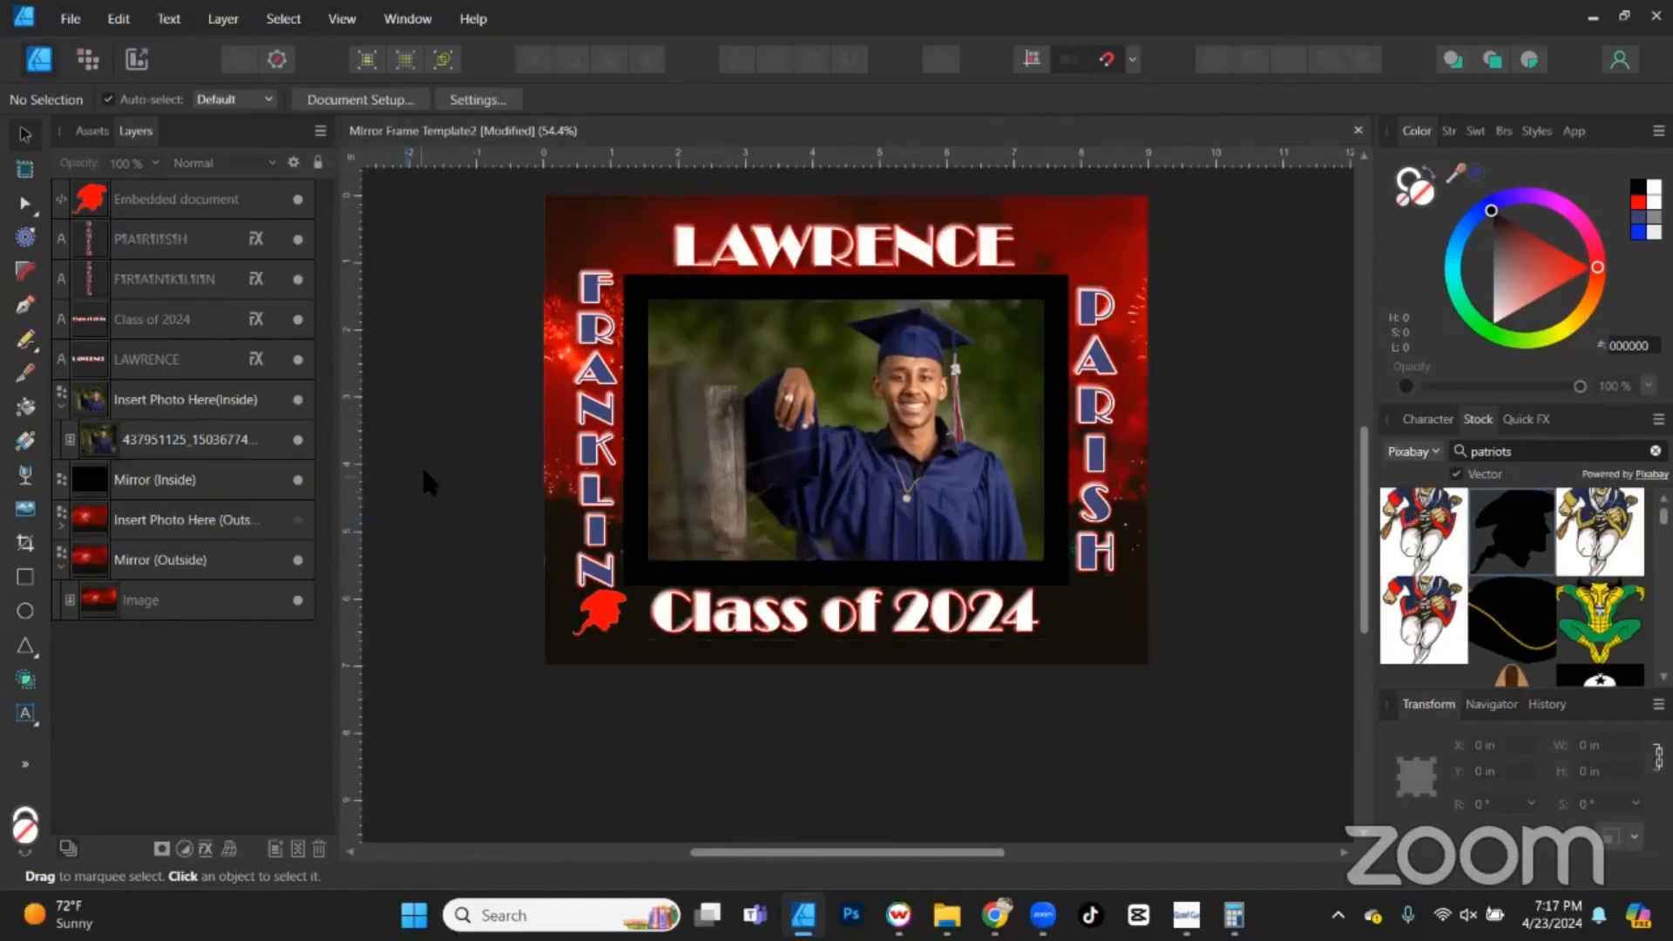
pyautogui.click(298, 480)
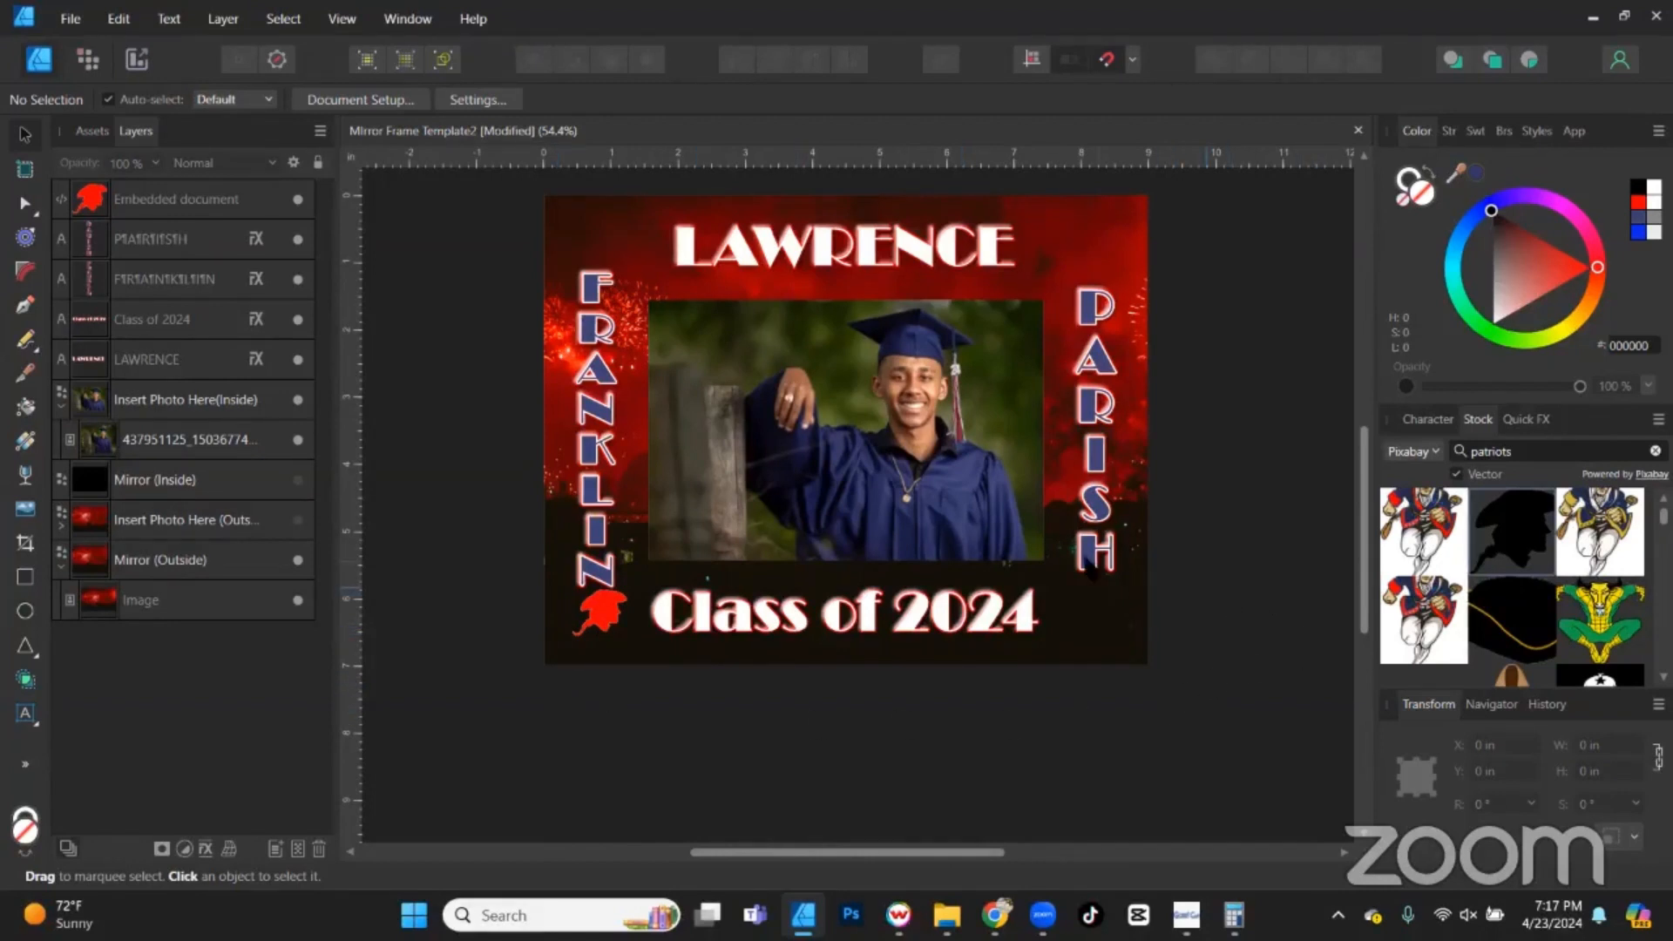
# Start replacing the graduation photo inside the frame and preview candidate images in the Downloads folder.
pyautogui.click(922, 453)
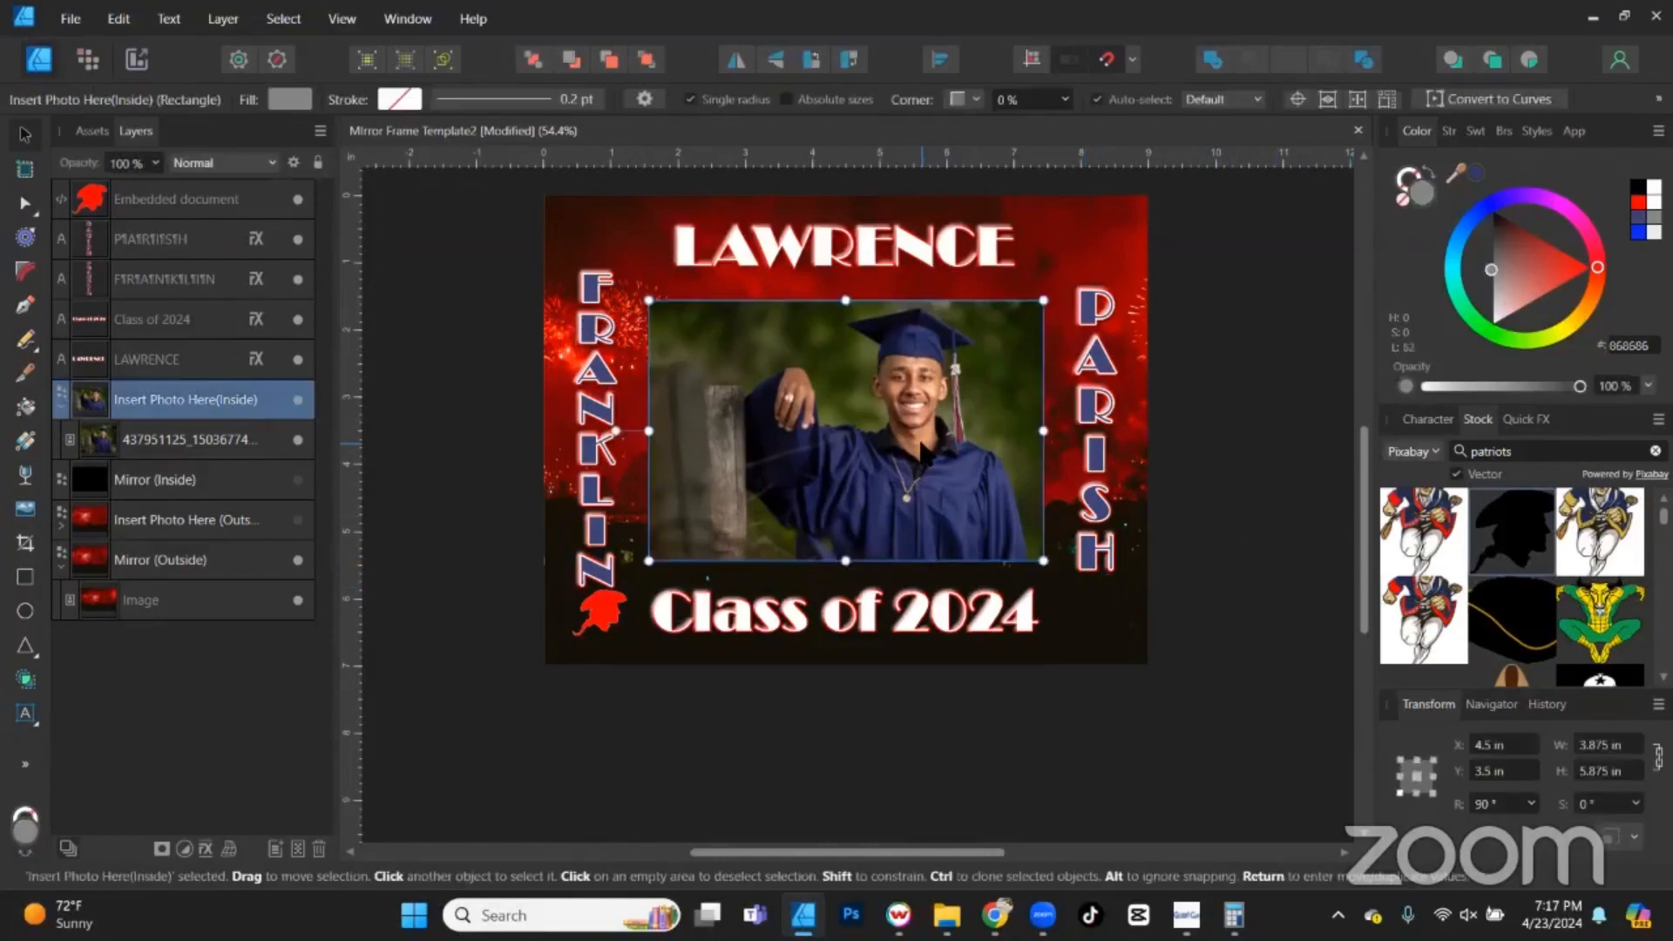
pyautogui.click(922, 453)
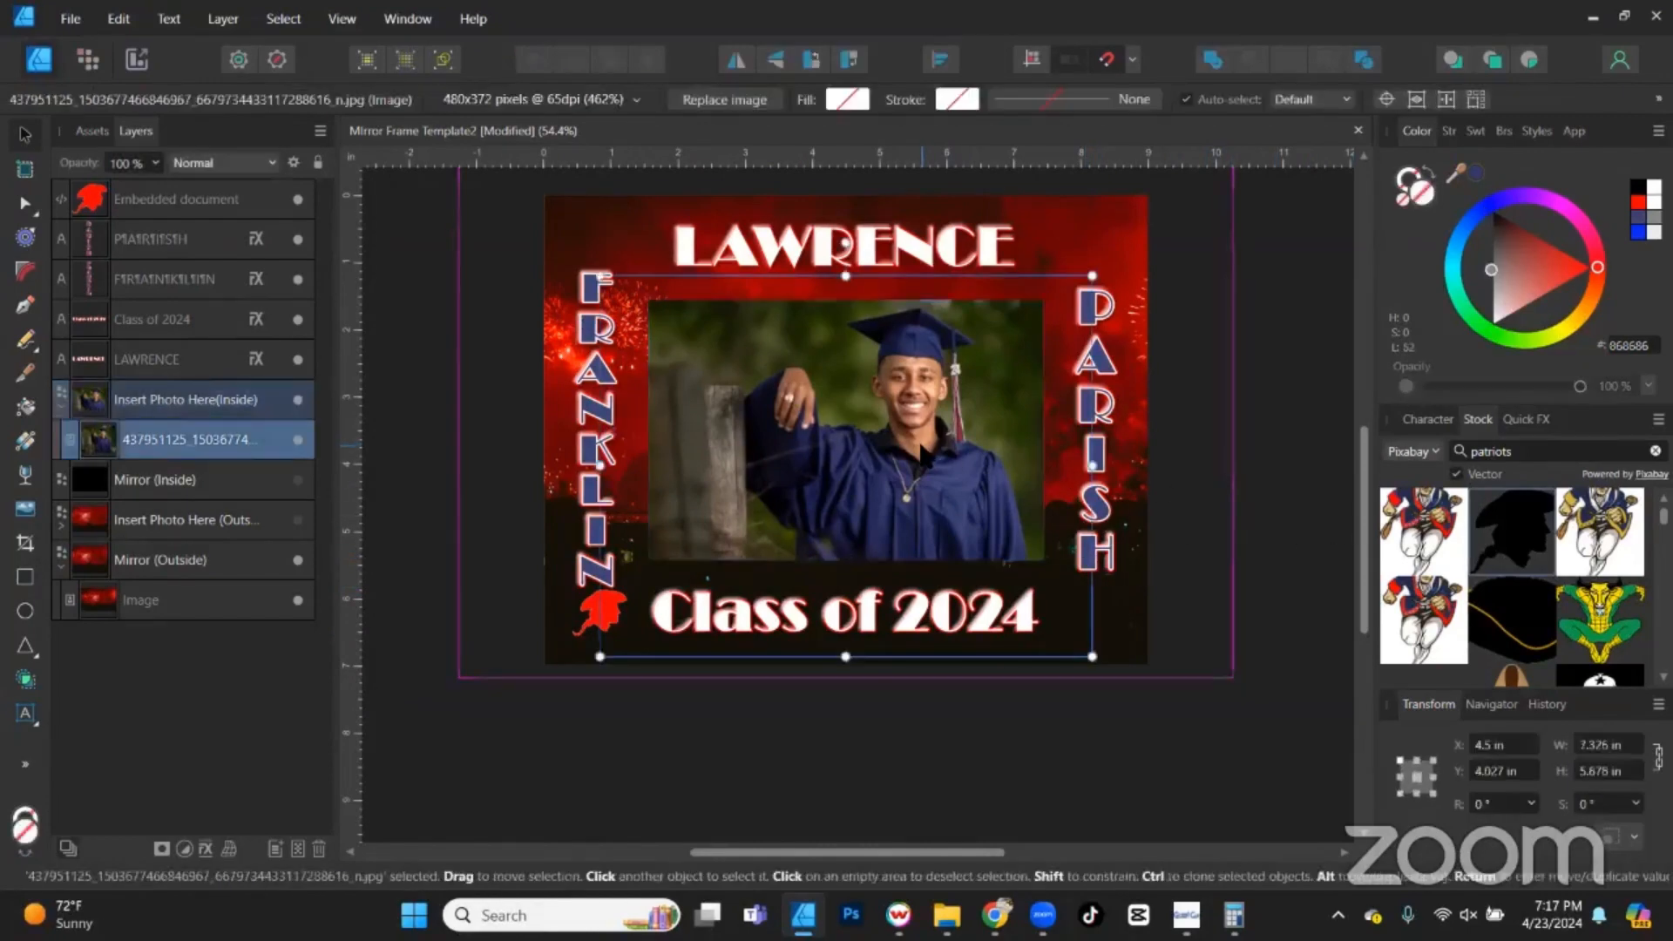
pyautogui.click(737, 100)
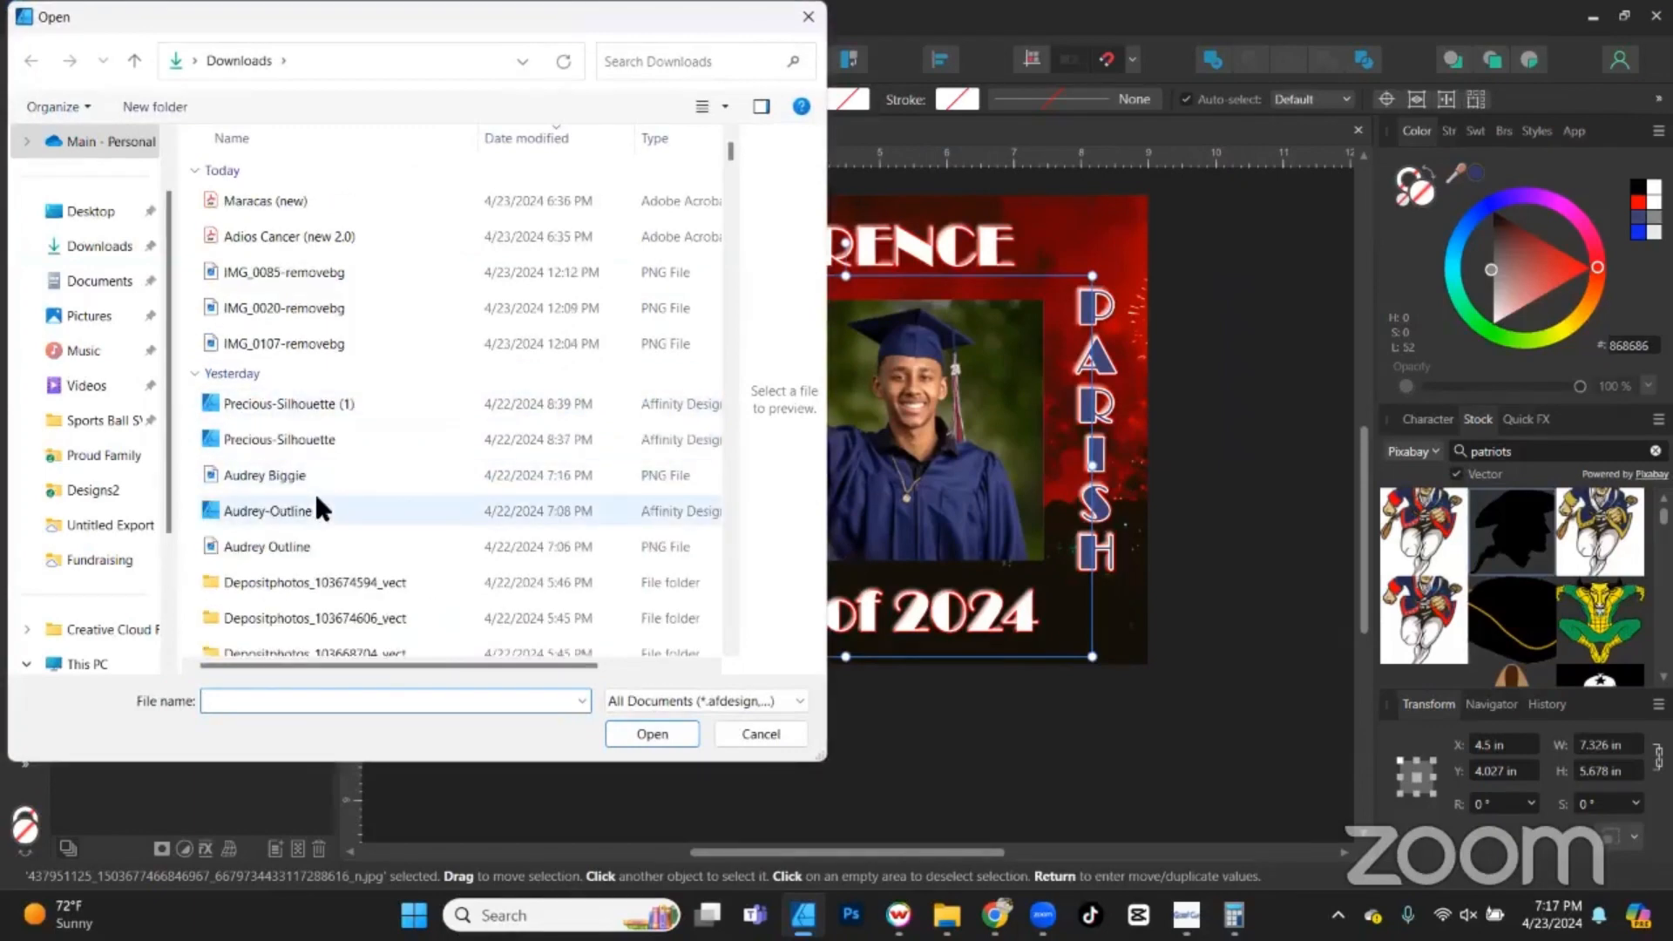
pyautogui.scroll(-8, 317, 509)
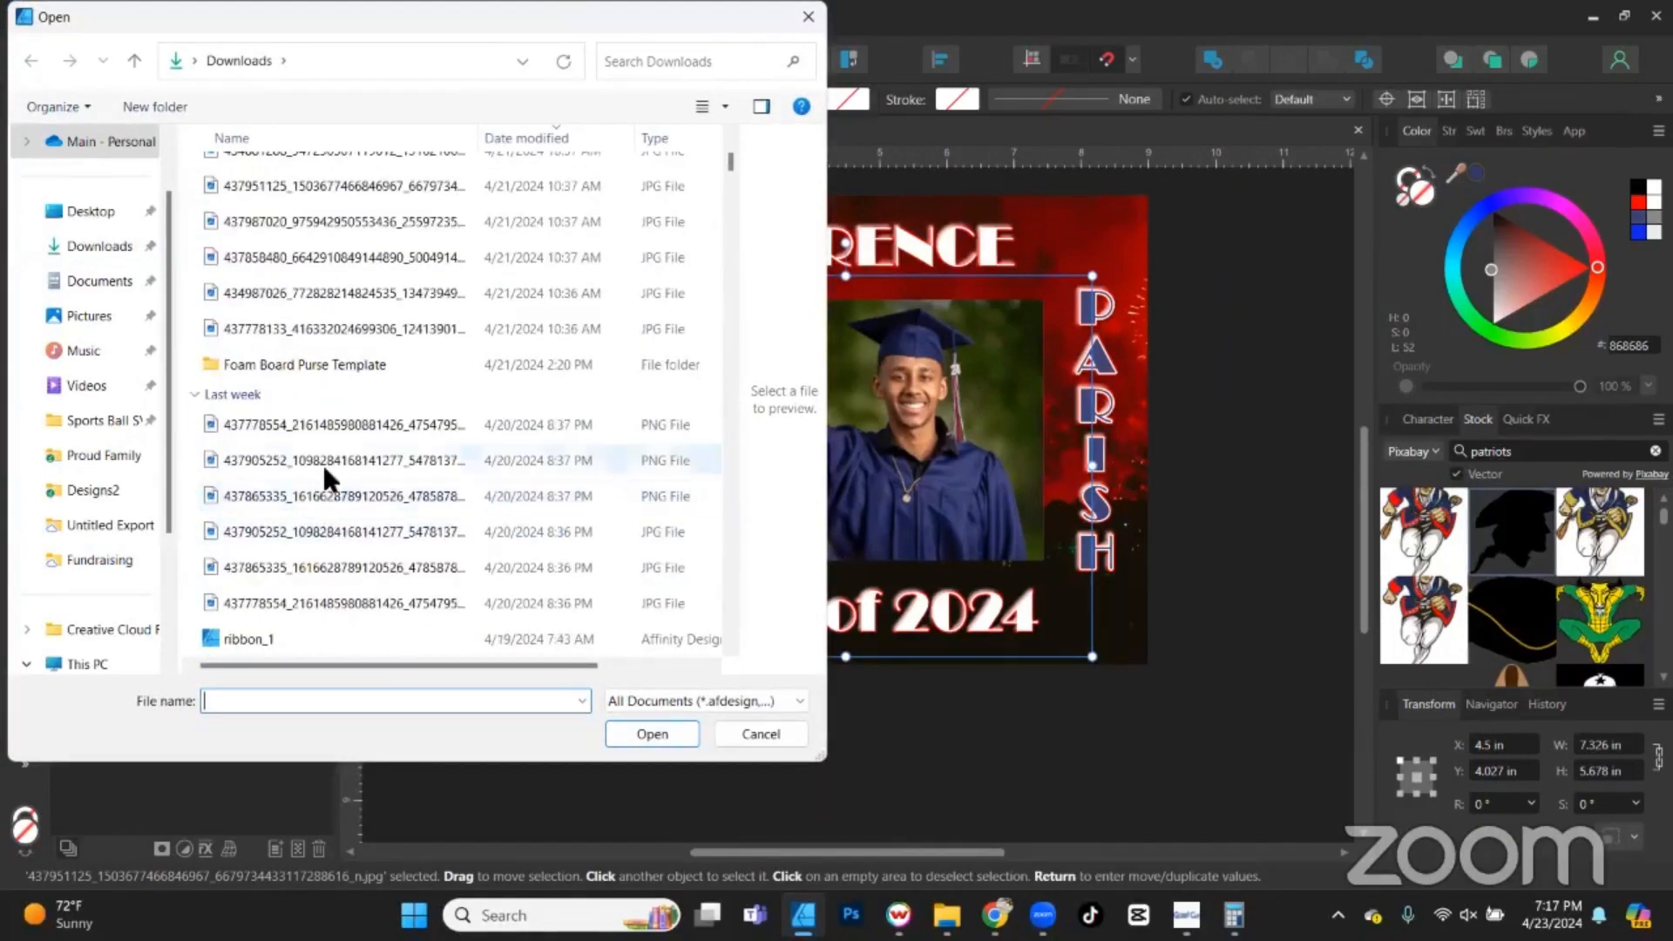
pyautogui.click(322, 460)
pyautogui.click(328, 497)
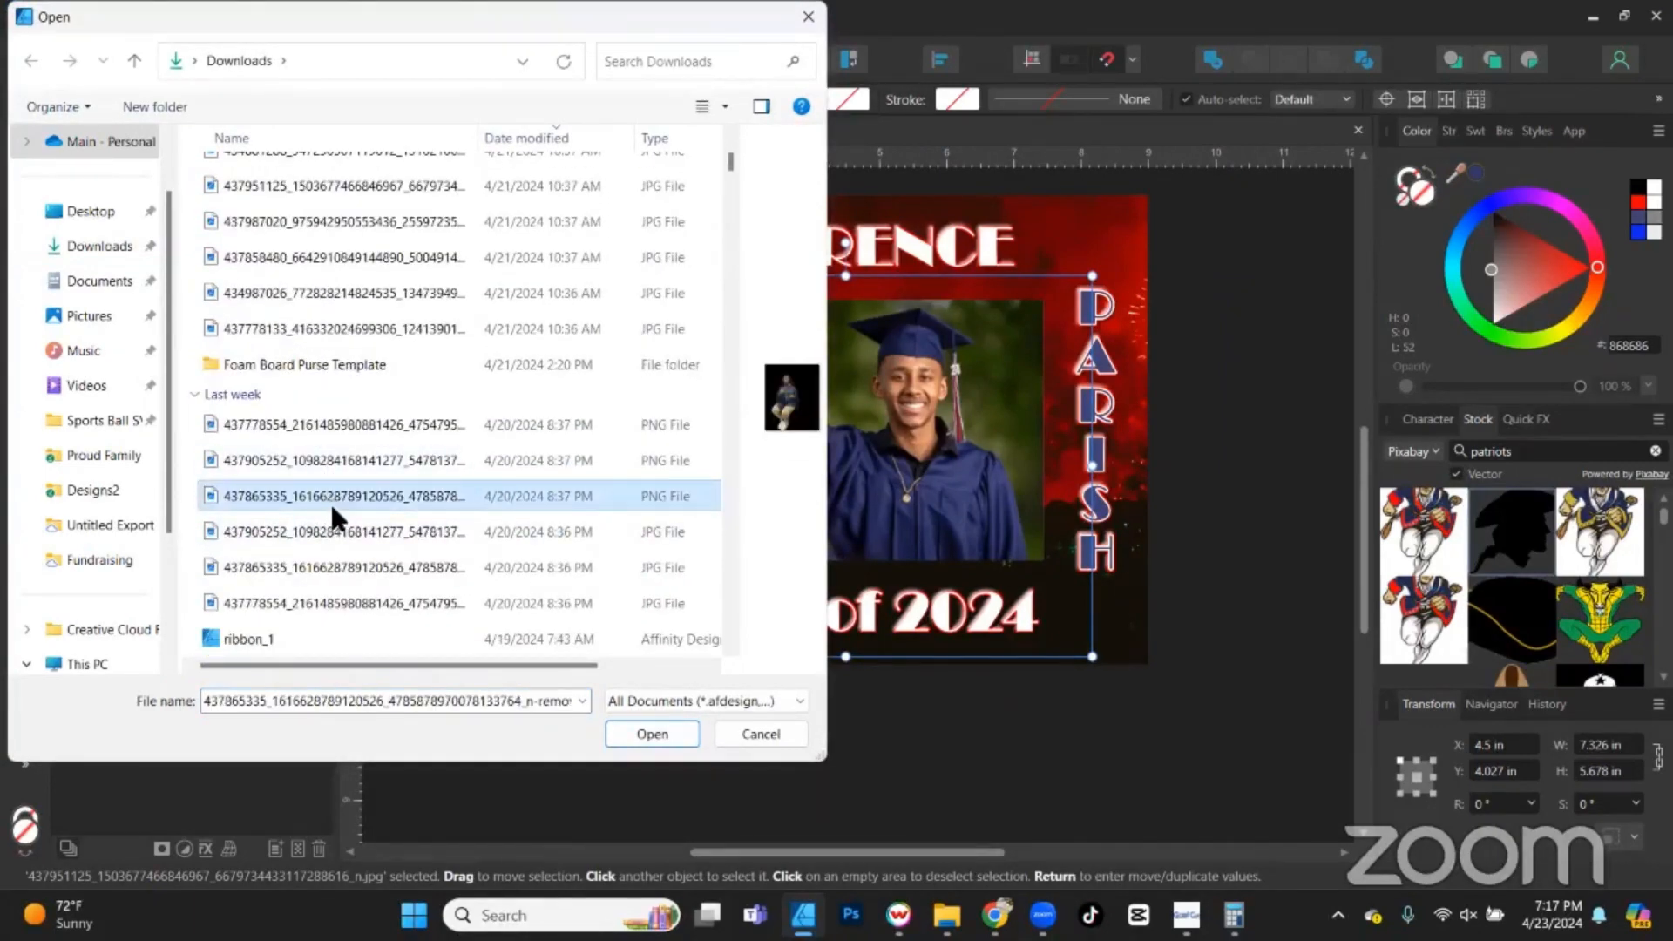
pyautogui.scroll(-4, 330, 500)
pyautogui.click(337, 458)
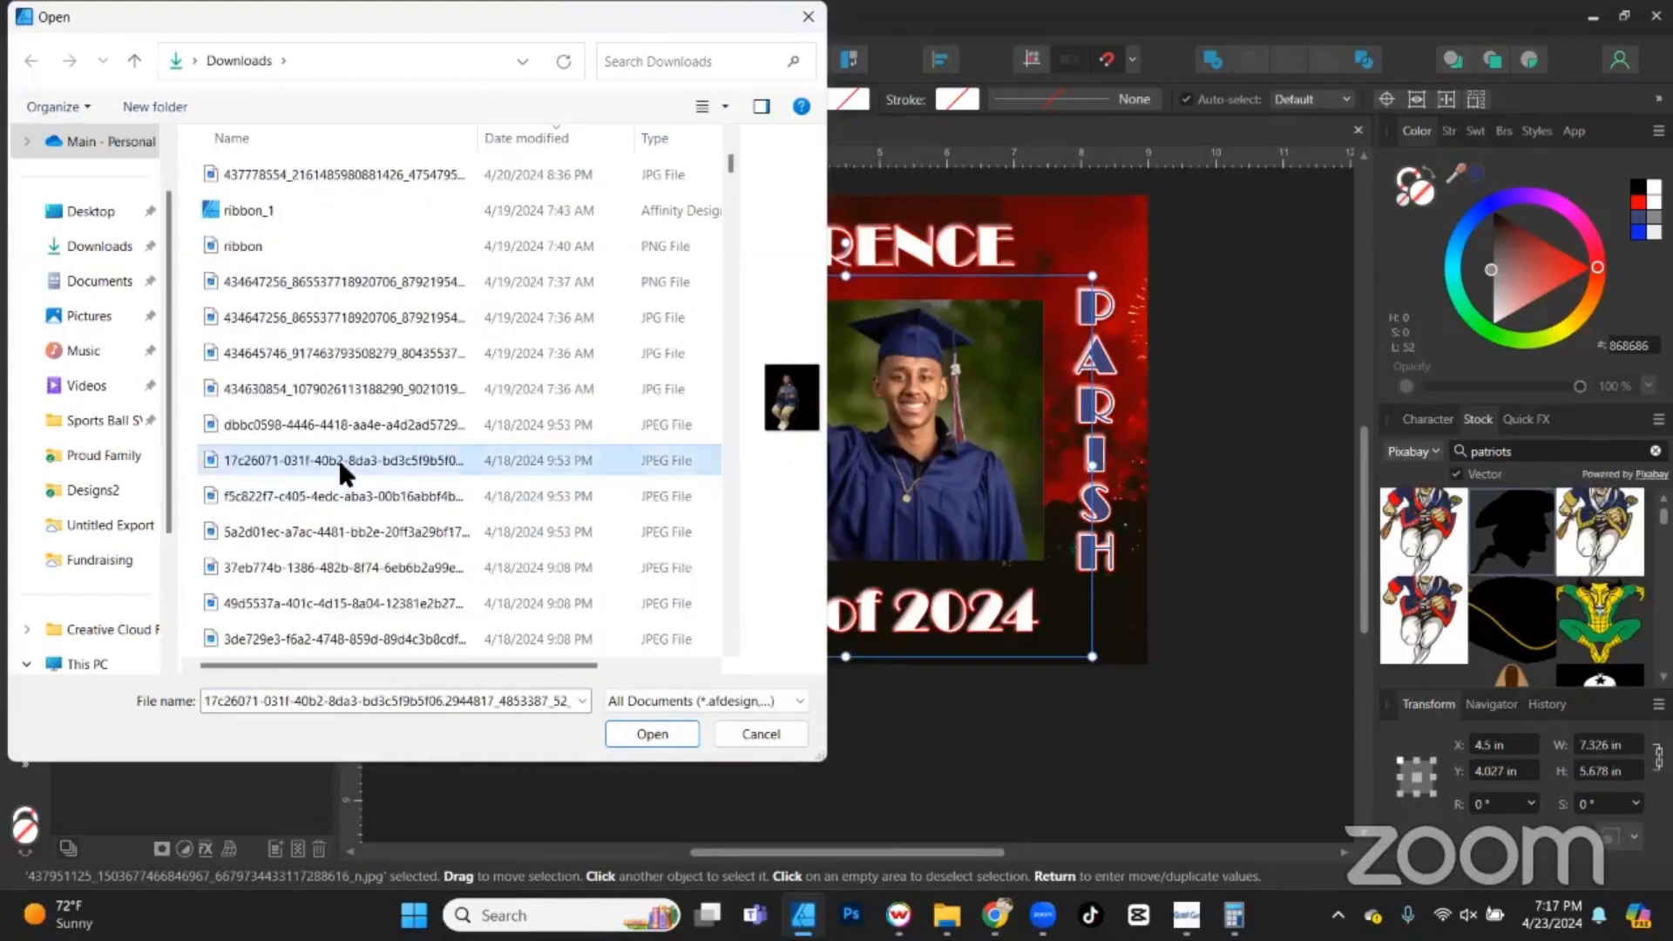
pyautogui.scroll(5, 341, 421)
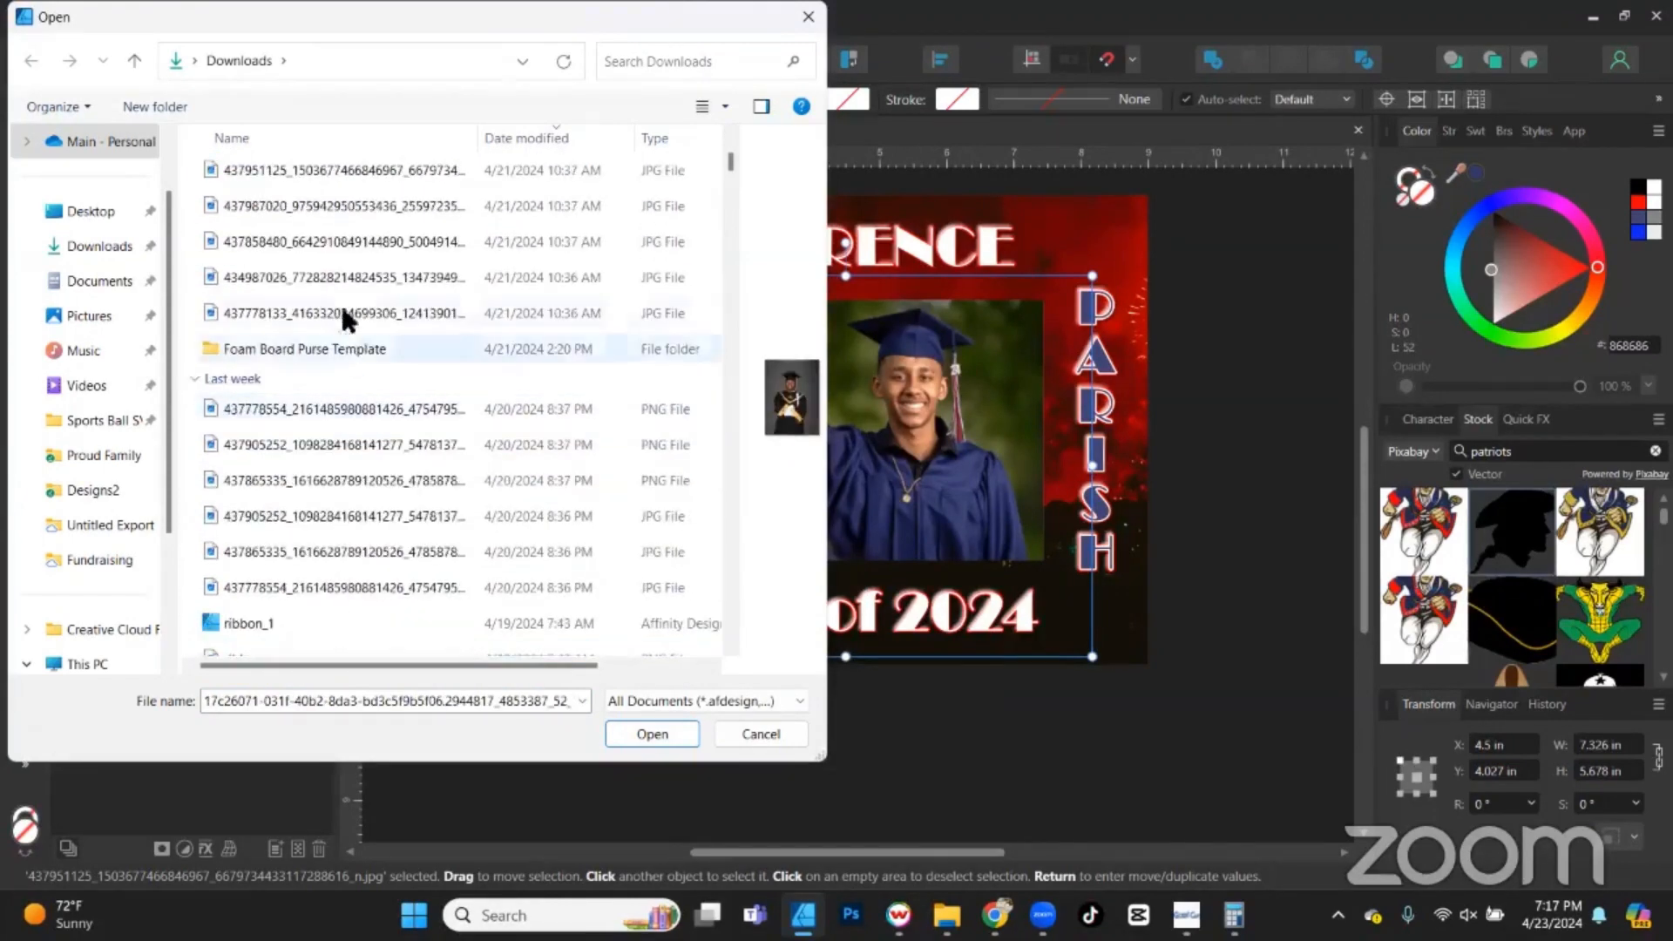
pyautogui.click(343, 235)
pyautogui.click(344, 206)
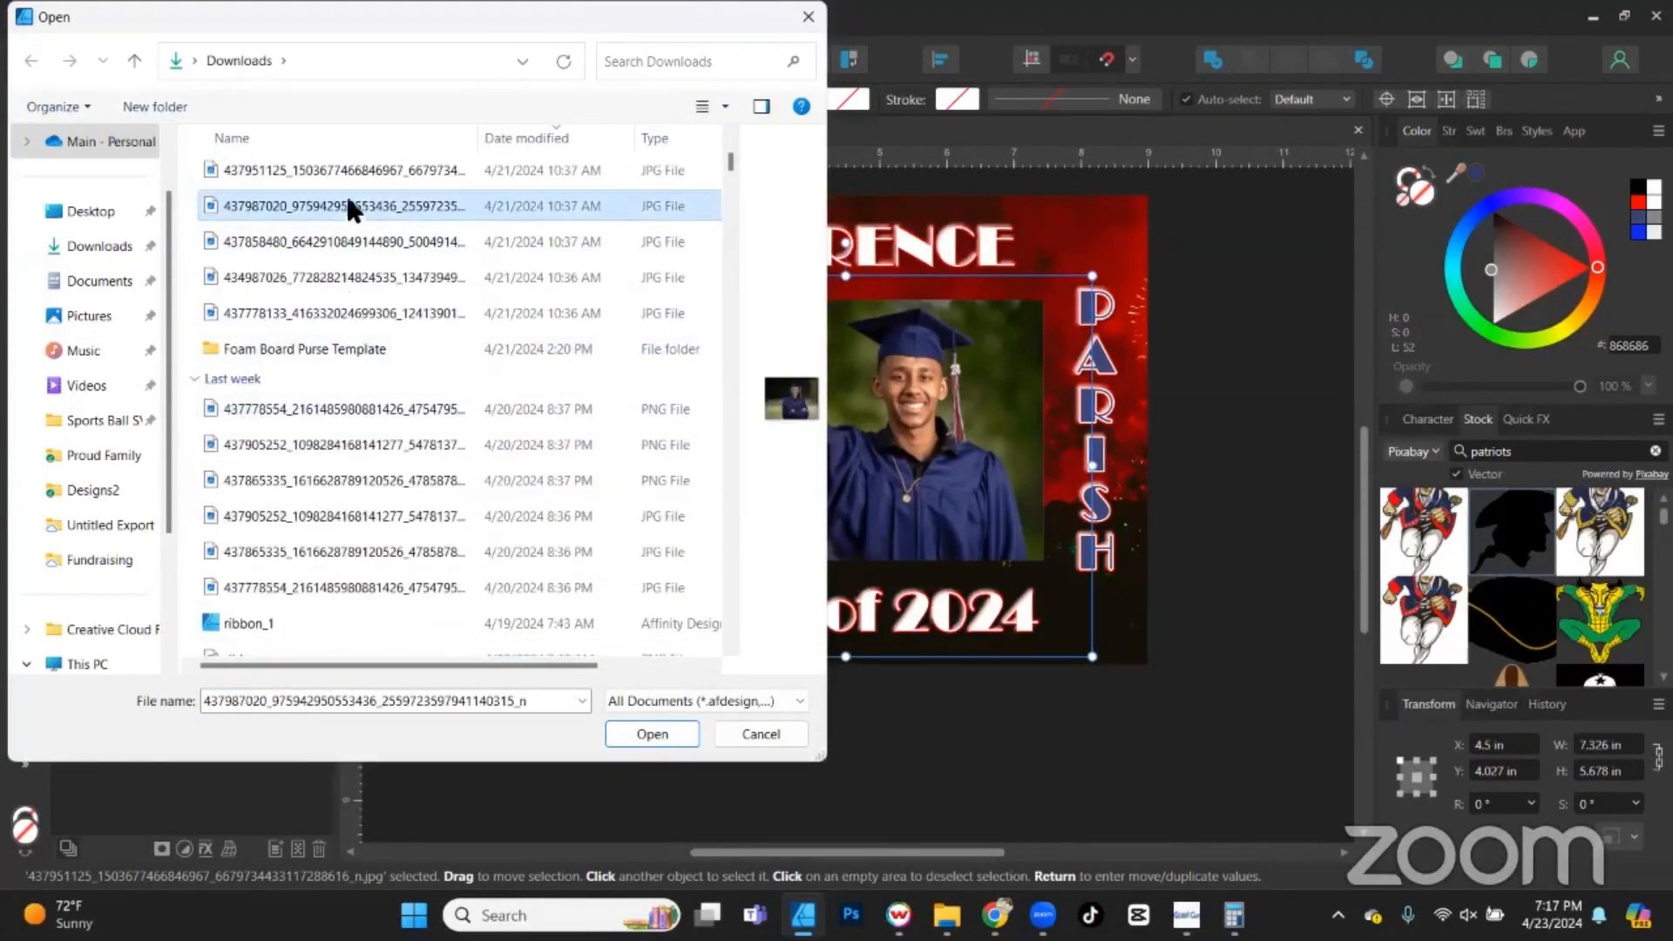
pyautogui.click(347, 169)
pyautogui.scroll(1, 348, 262)
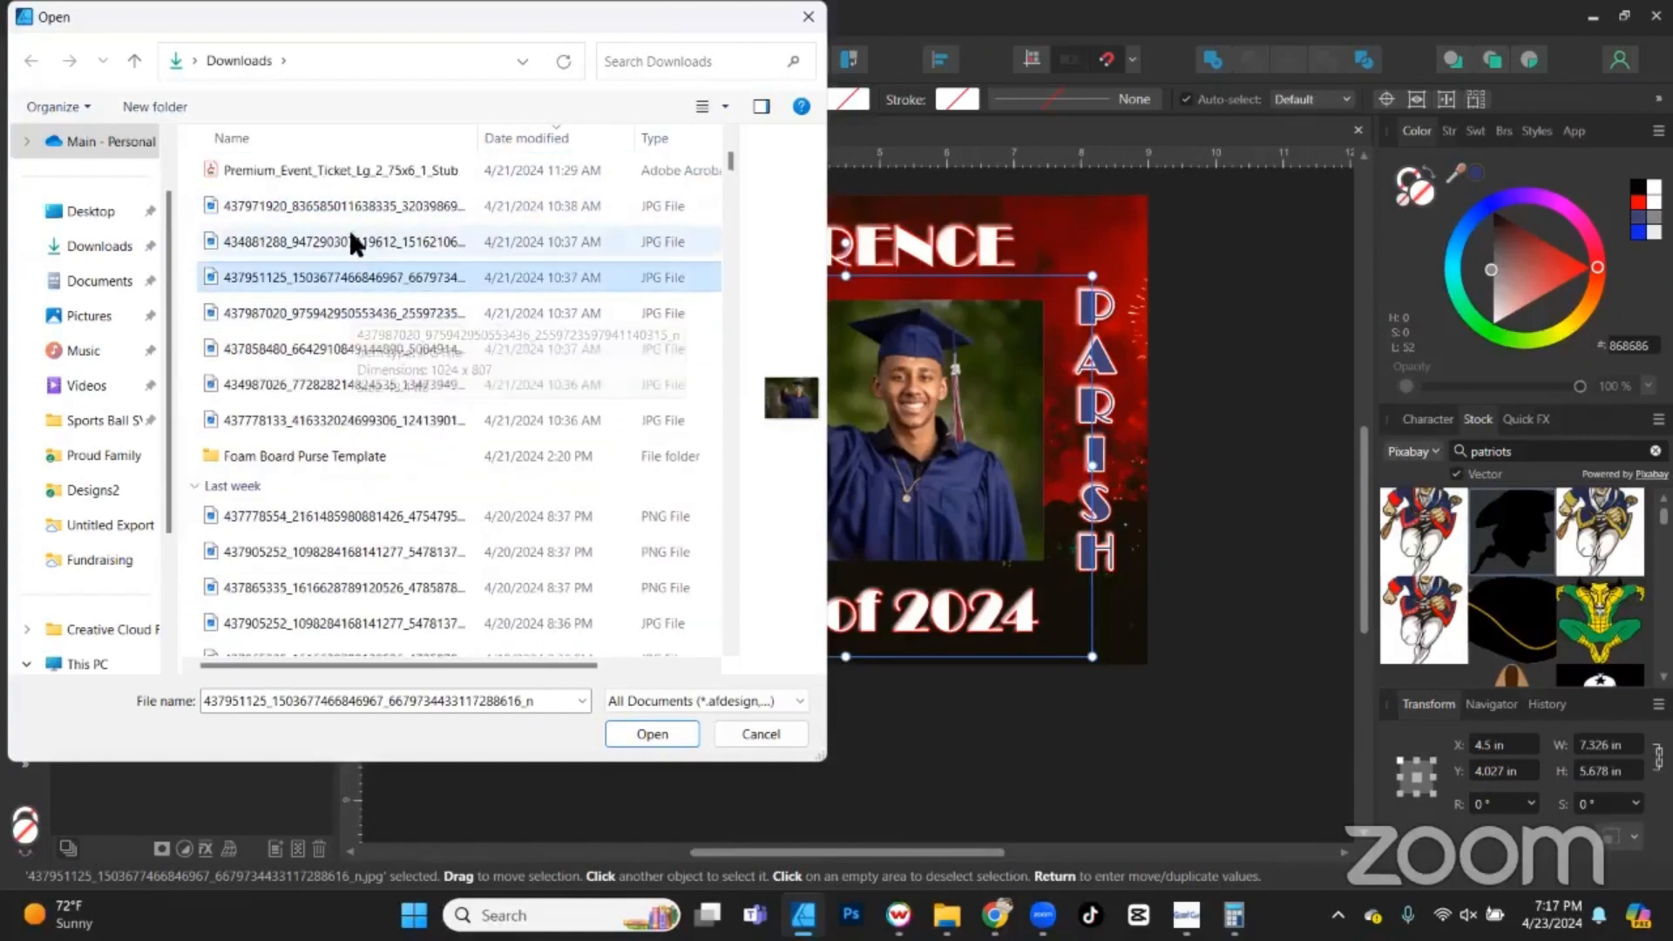
pyautogui.click(353, 199)
pyautogui.scroll(1, 359, 219)
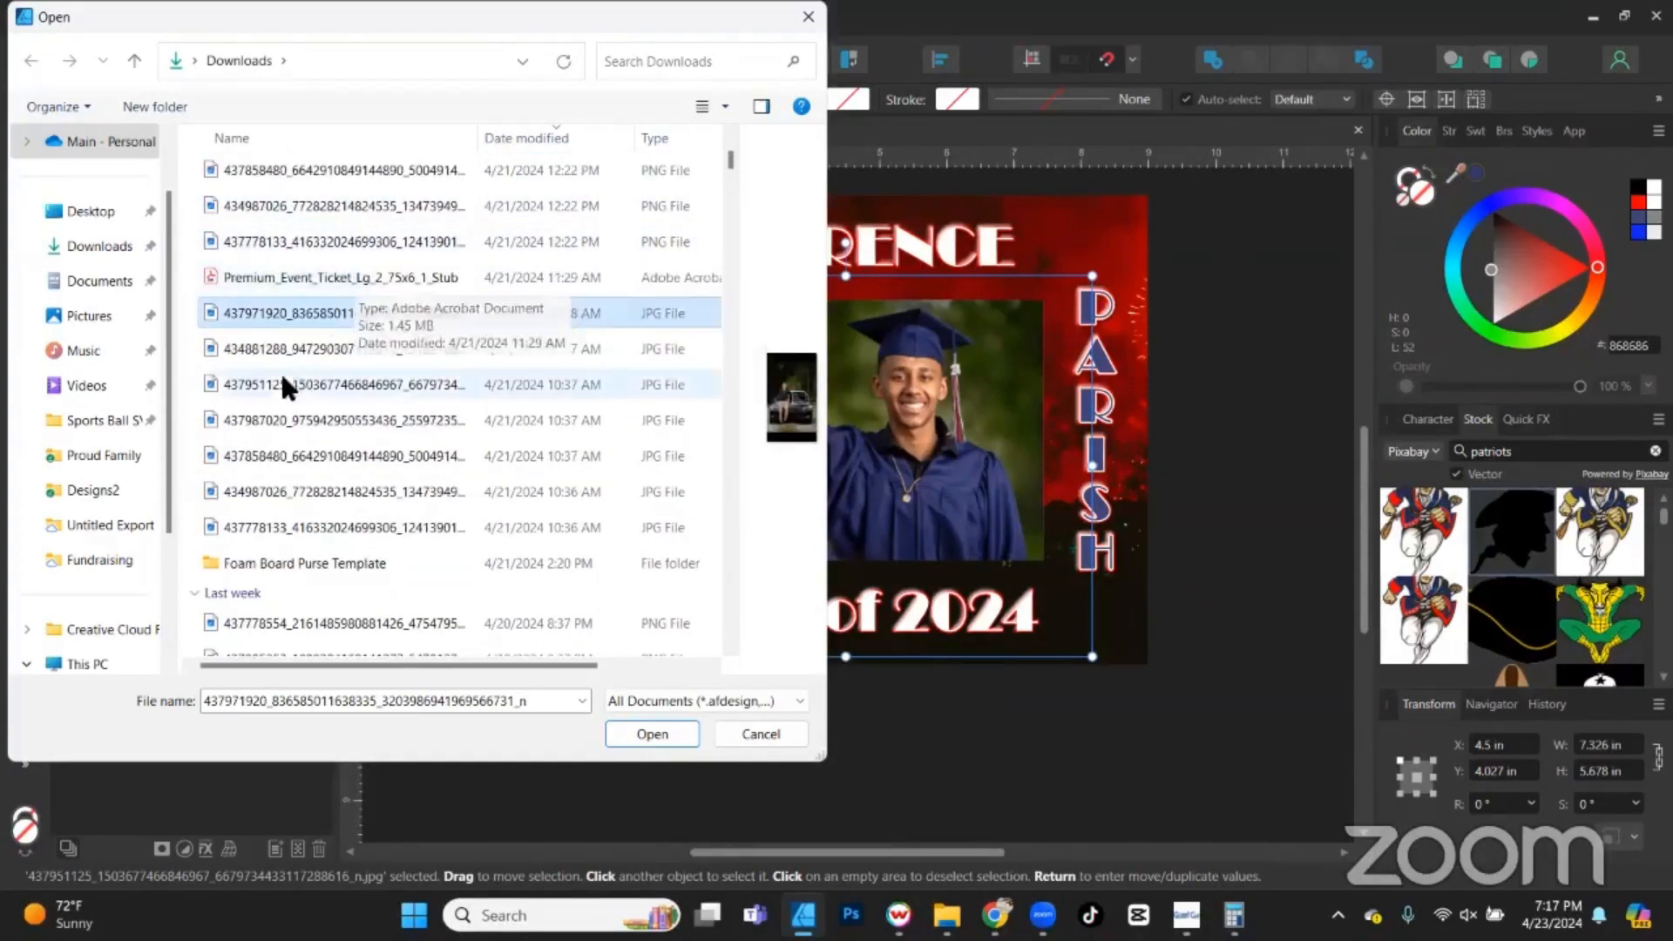
pyautogui.doubleClick(399, 314)
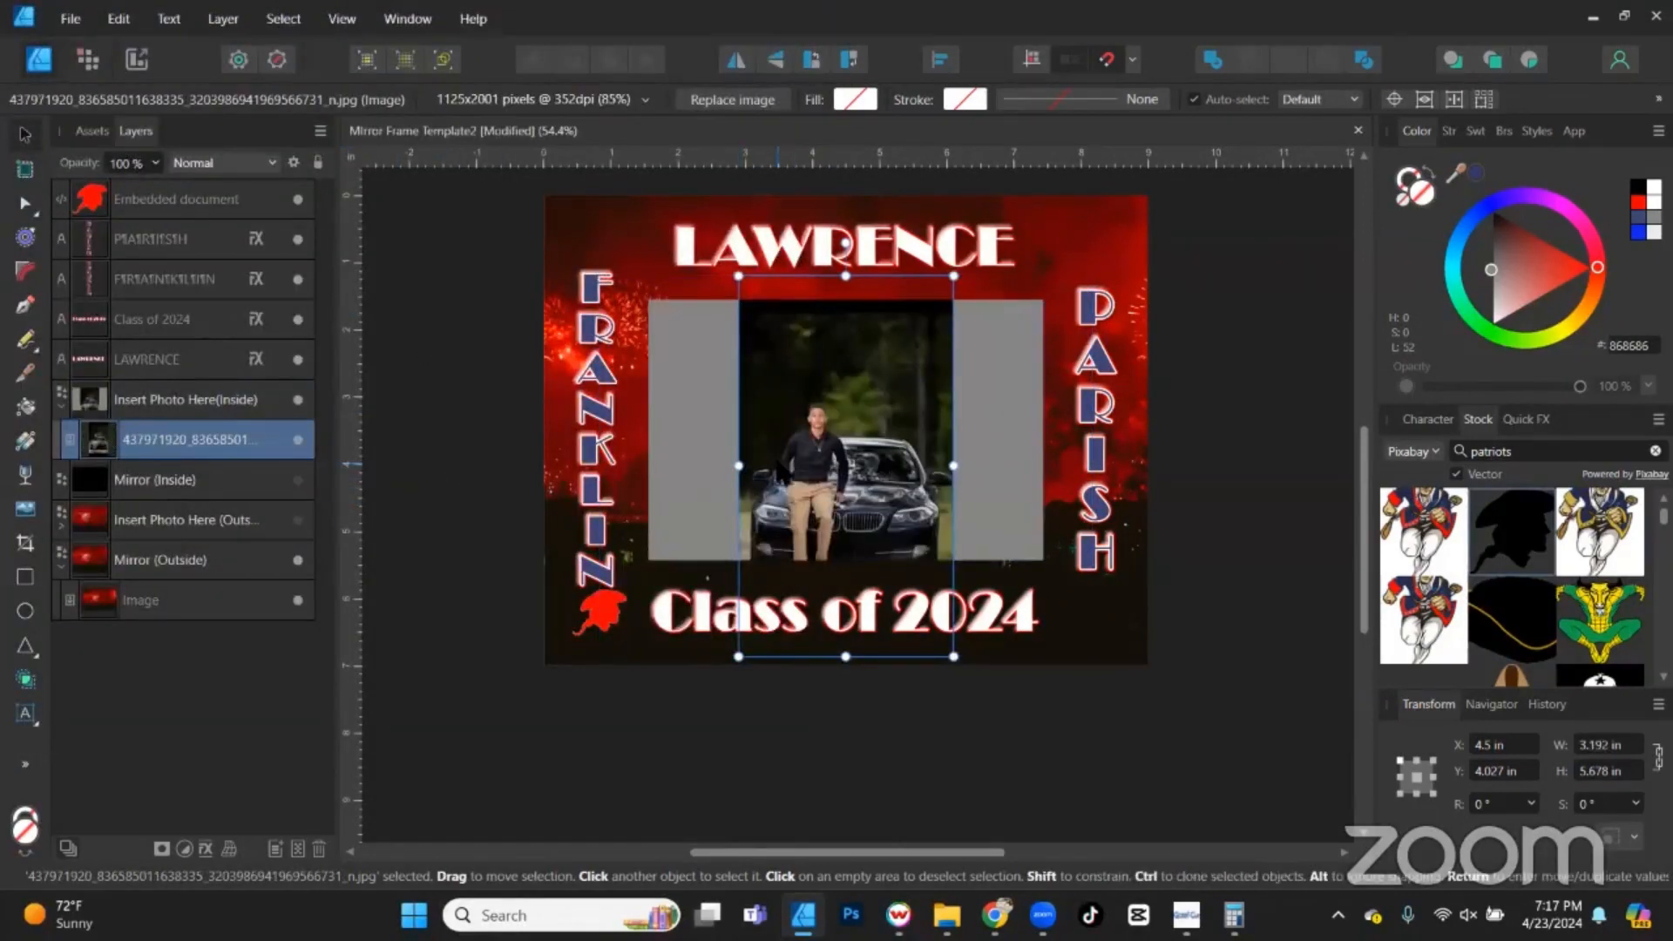
pyautogui.hotkey('ctrl', 'z')
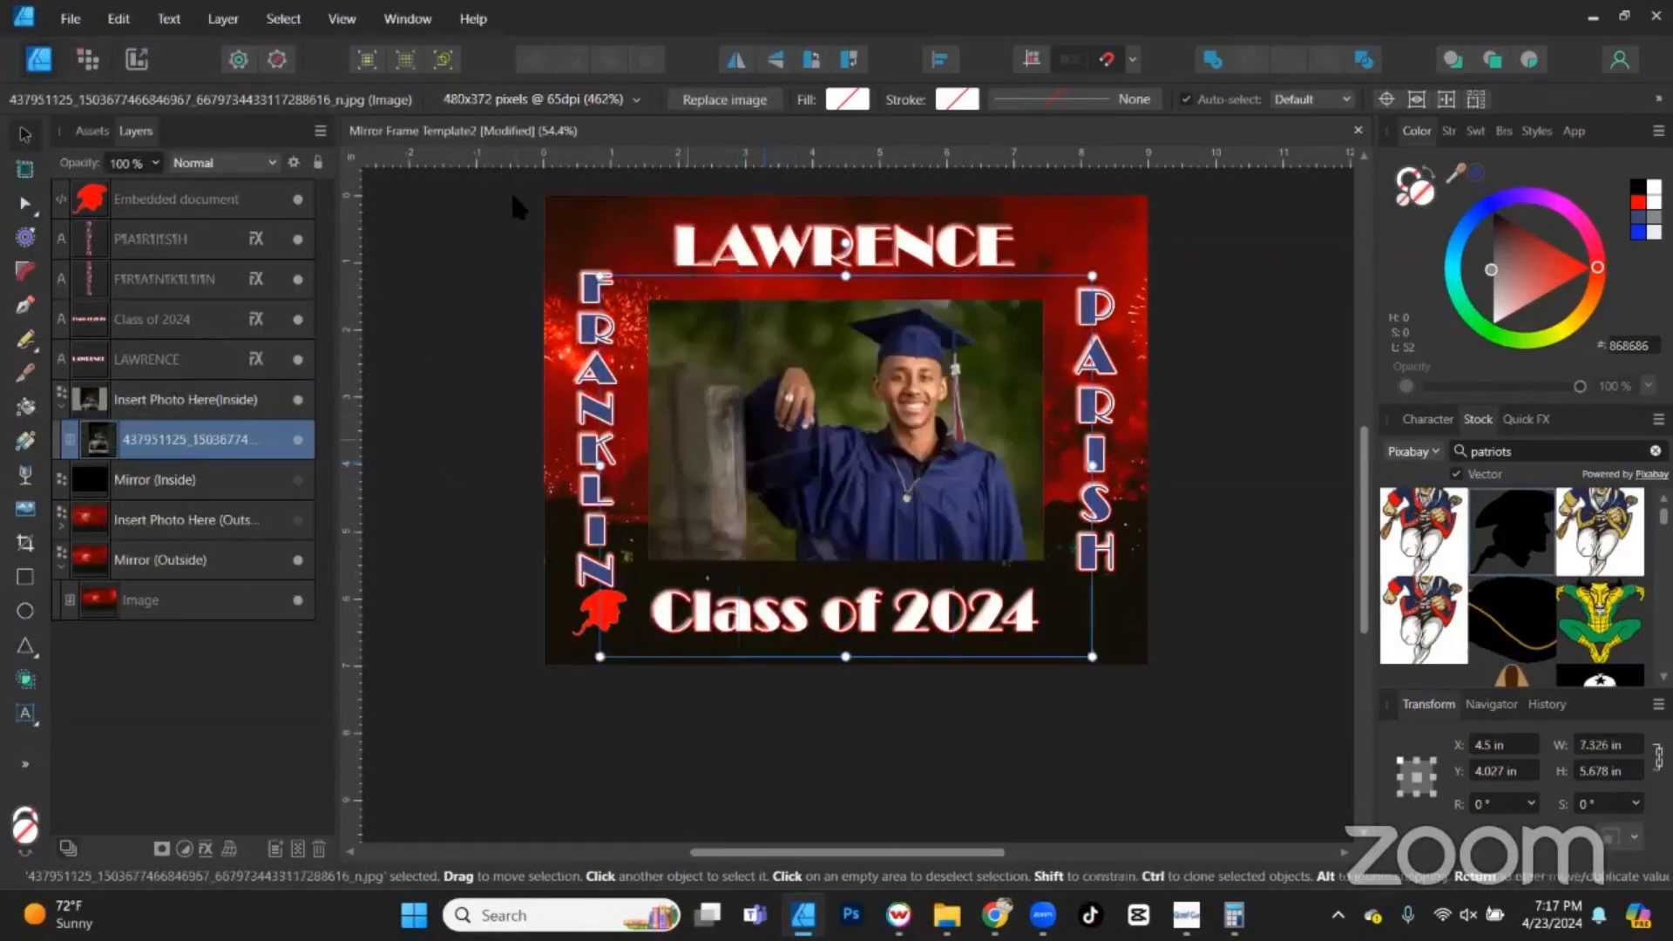
# Start replacing the inside photo and preview the candidate images from April 20–21 in the Downloads folder.
pyautogui.click(716, 99)
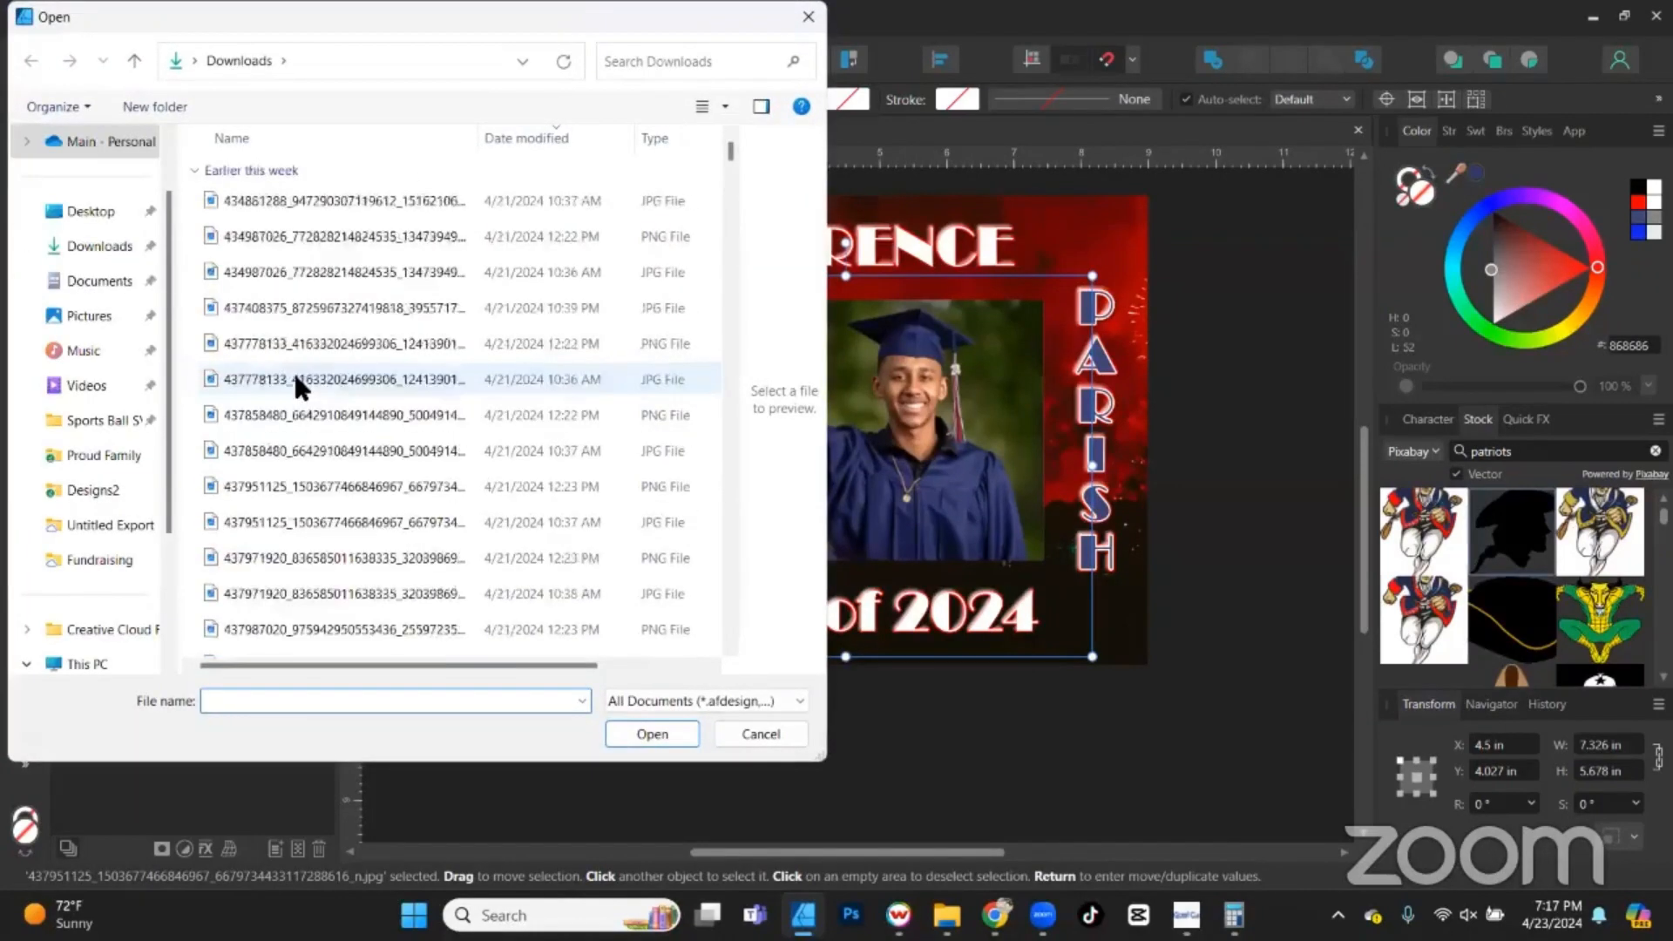
pyautogui.scroll(-10, 310, 410)
pyautogui.click(331, 466)
pyautogui.scroll(-2, 331, 465)
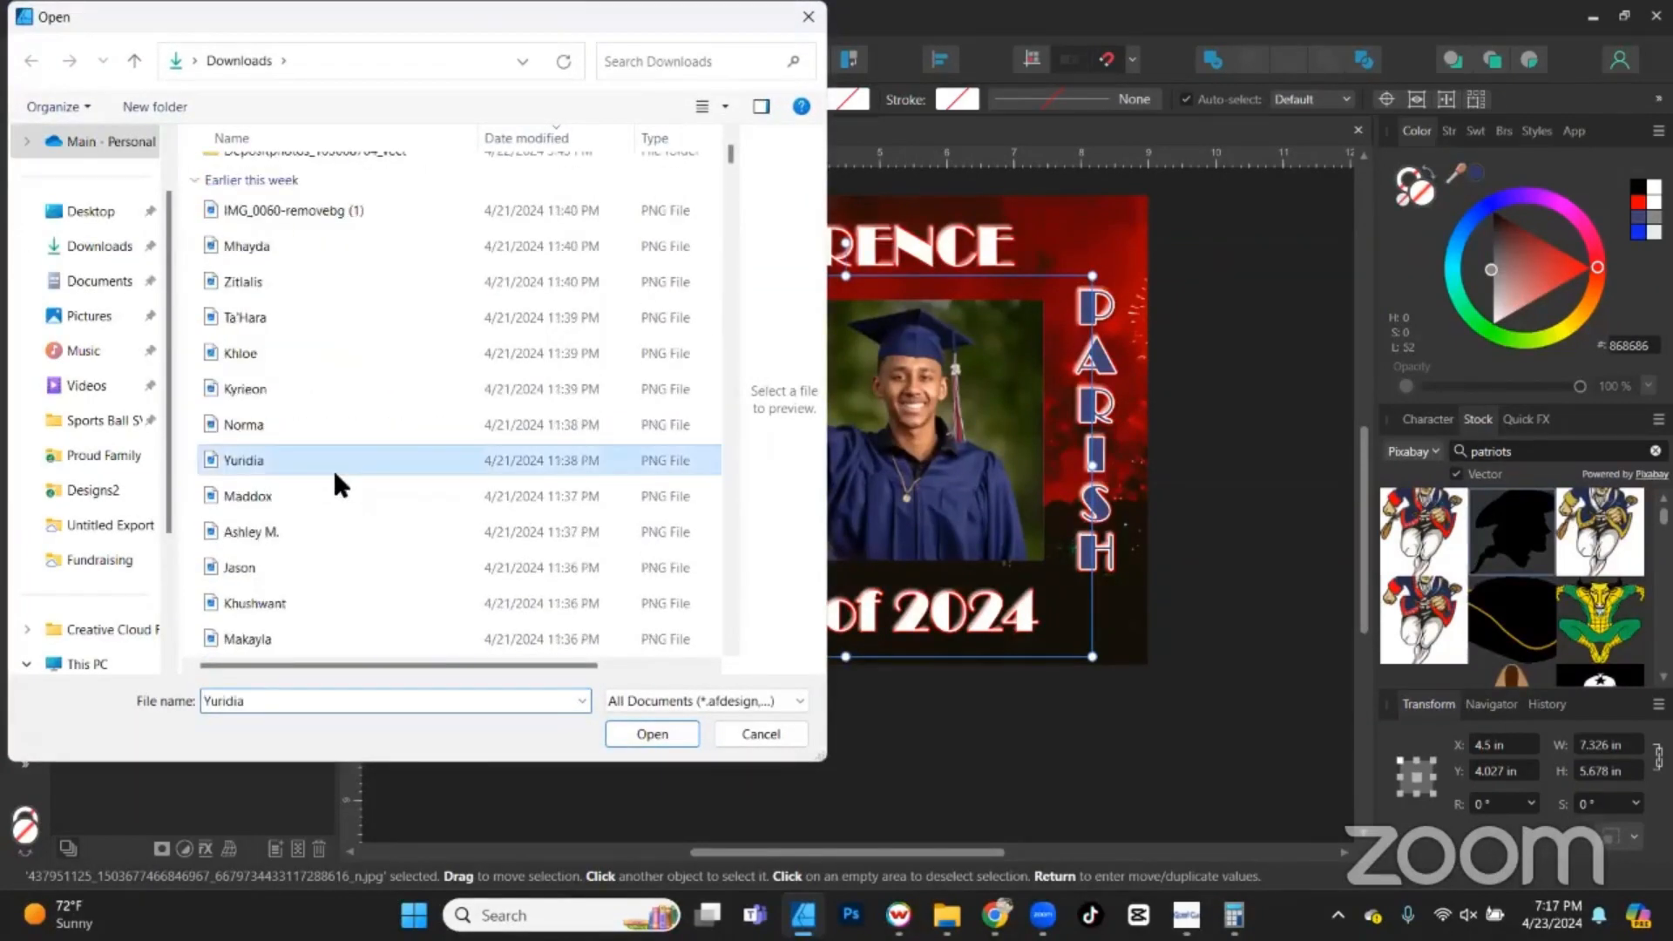
pyautogui.scroll(-4, 334, 465)
pyautogui.click(338, 467)
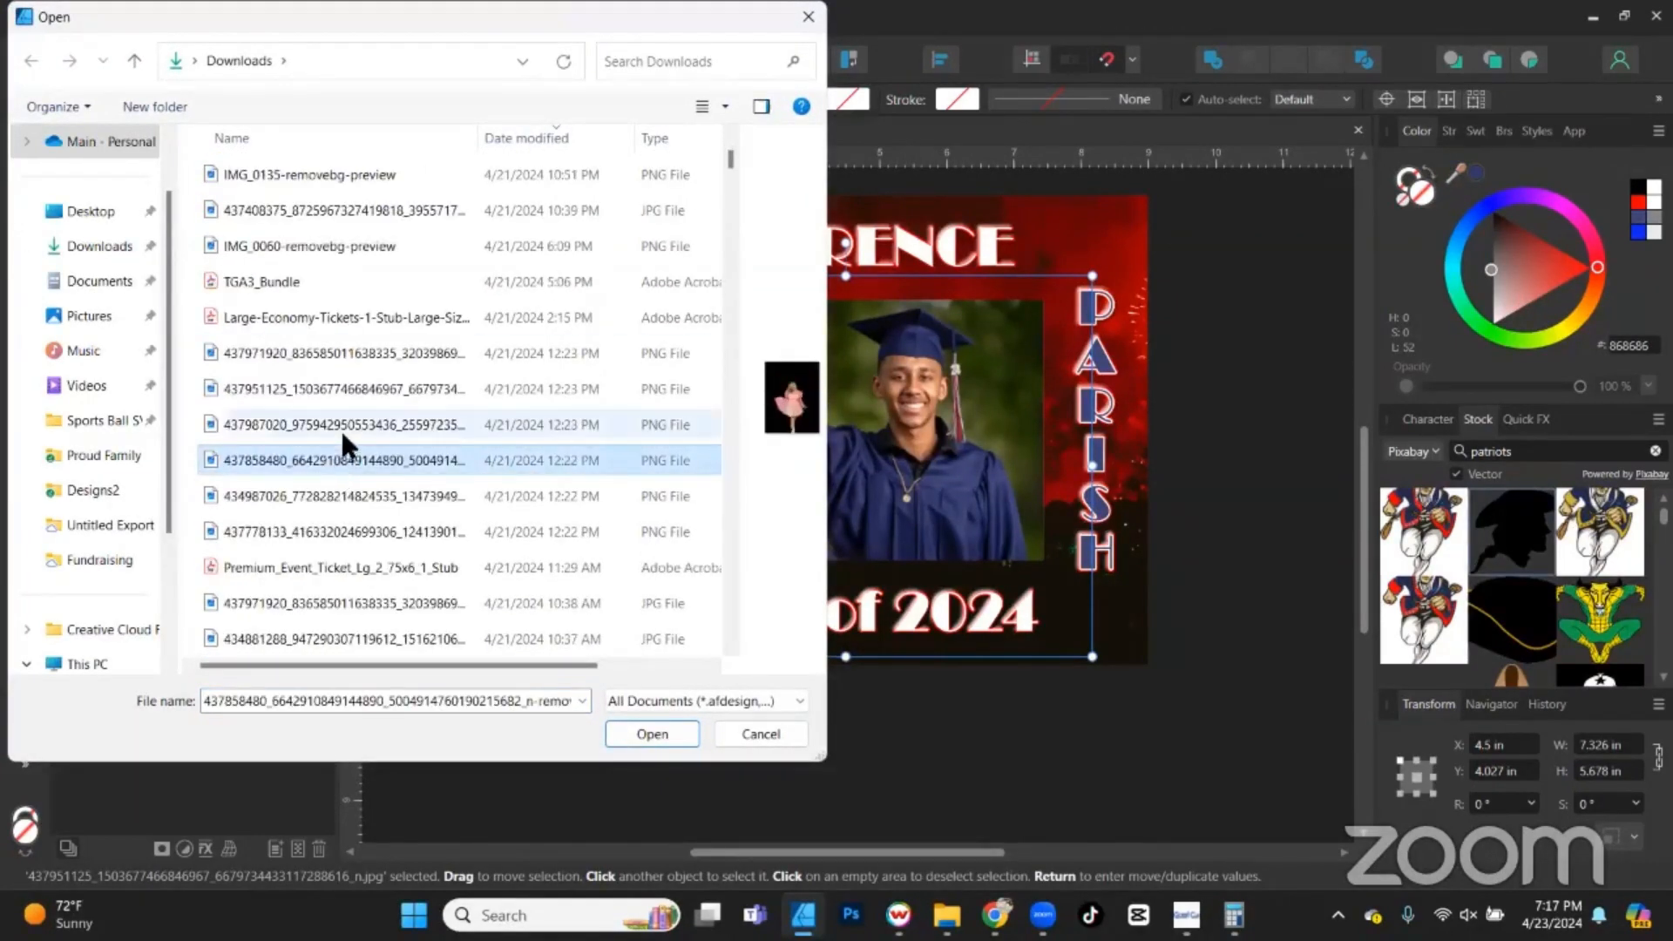
pyautogui.click(342, 427)
pyautogui.scroll(-1, 342, 470)
pyautogui.click(343, 493)
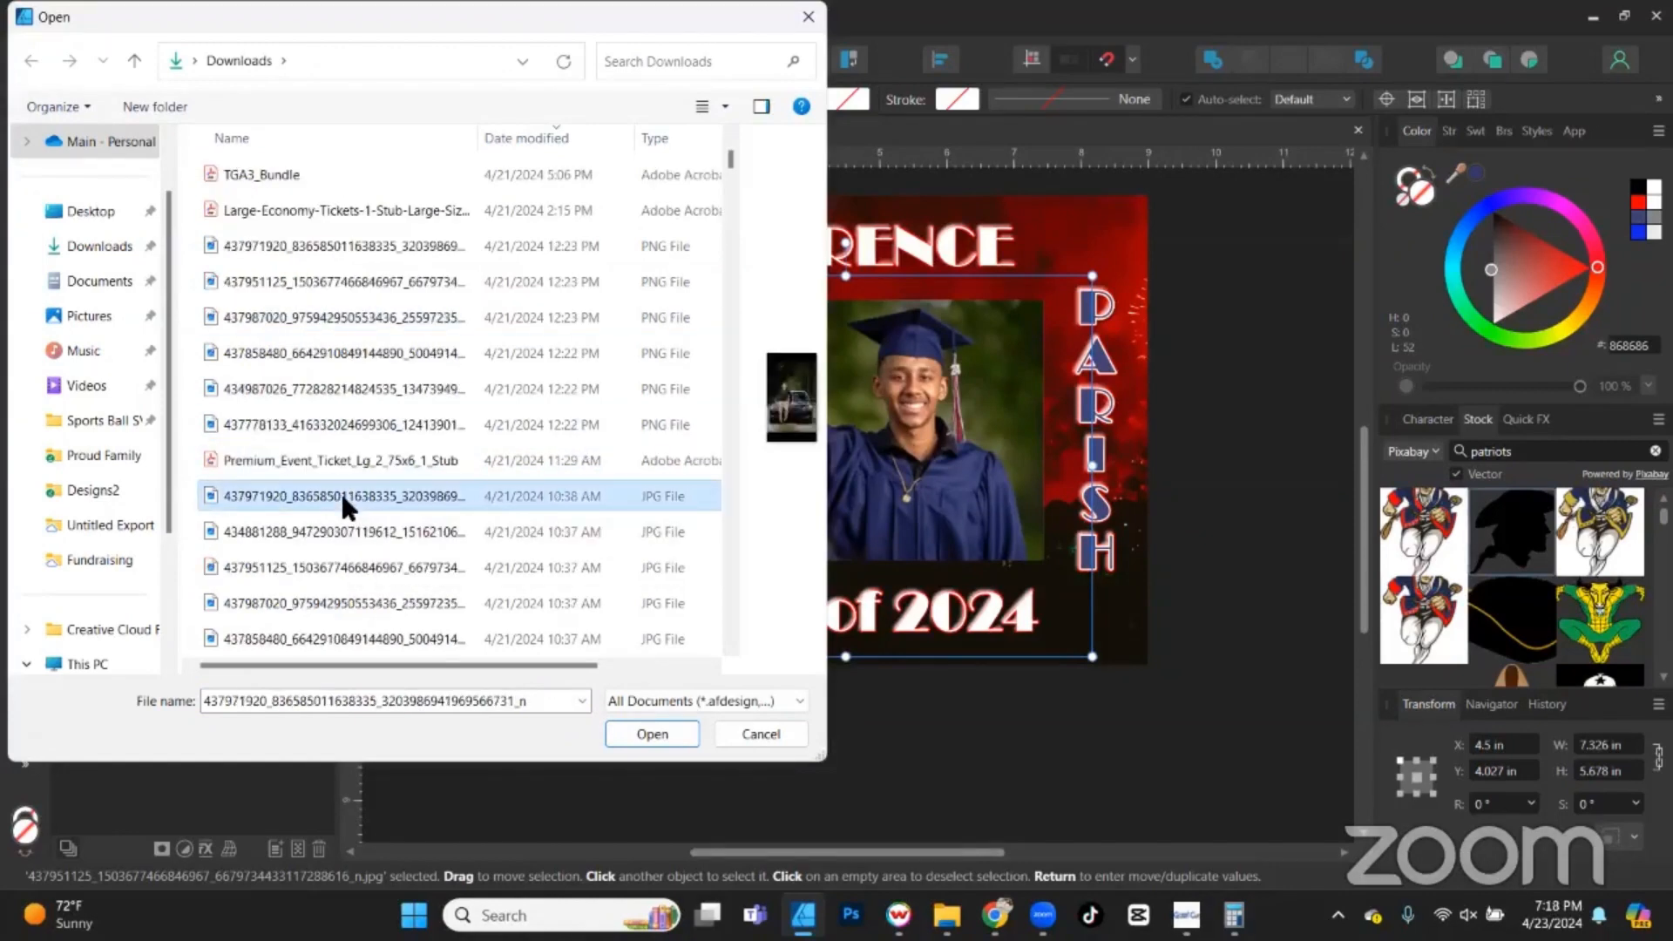
pyautogui.click(340, 521)
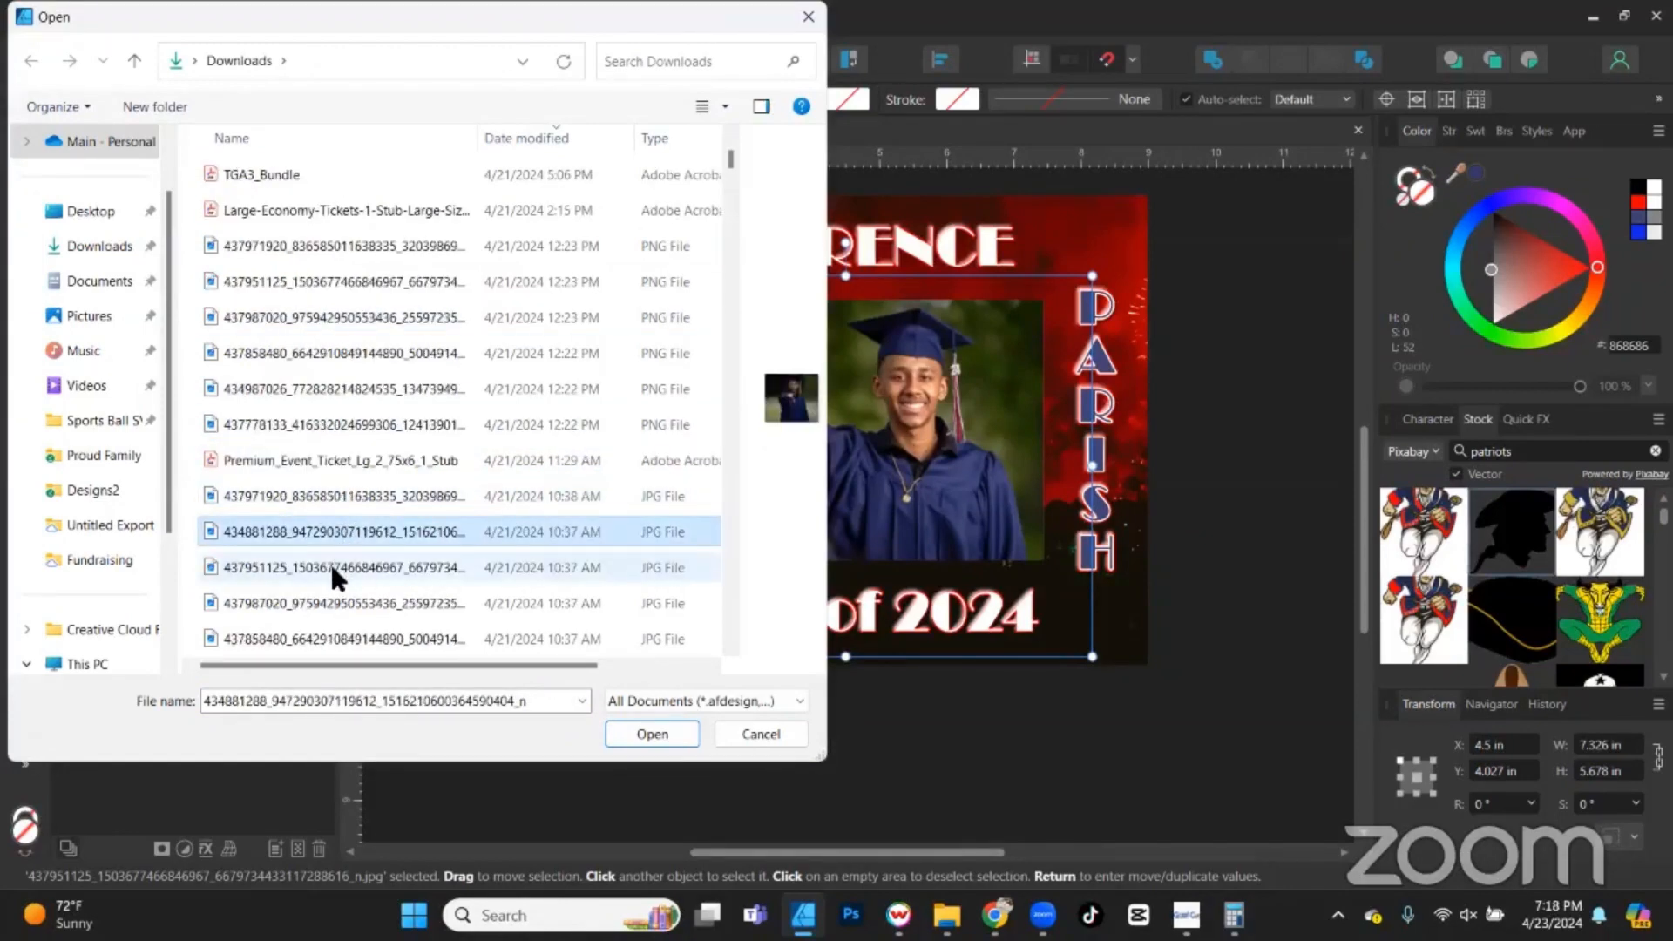
pyautogui.scroll(-2, 336, 571)
pyautogui.click(347, 366)
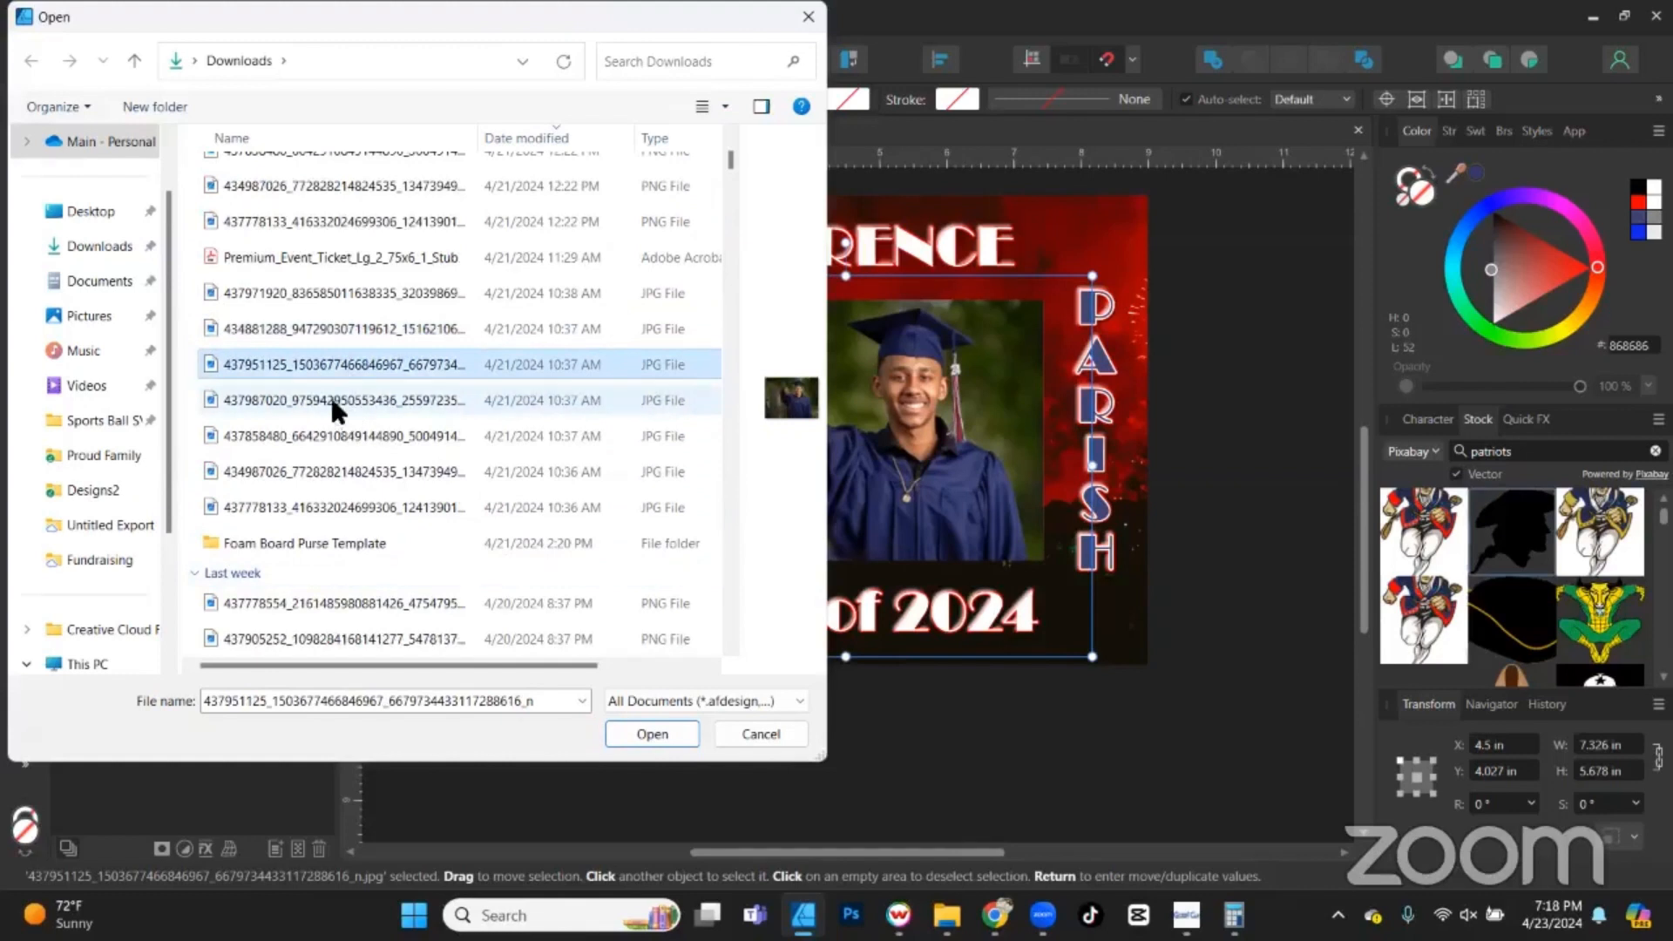
pyautogui.click(330, 394)
pyautogui.click(330, 427)
pyautogui.click(329, 461)
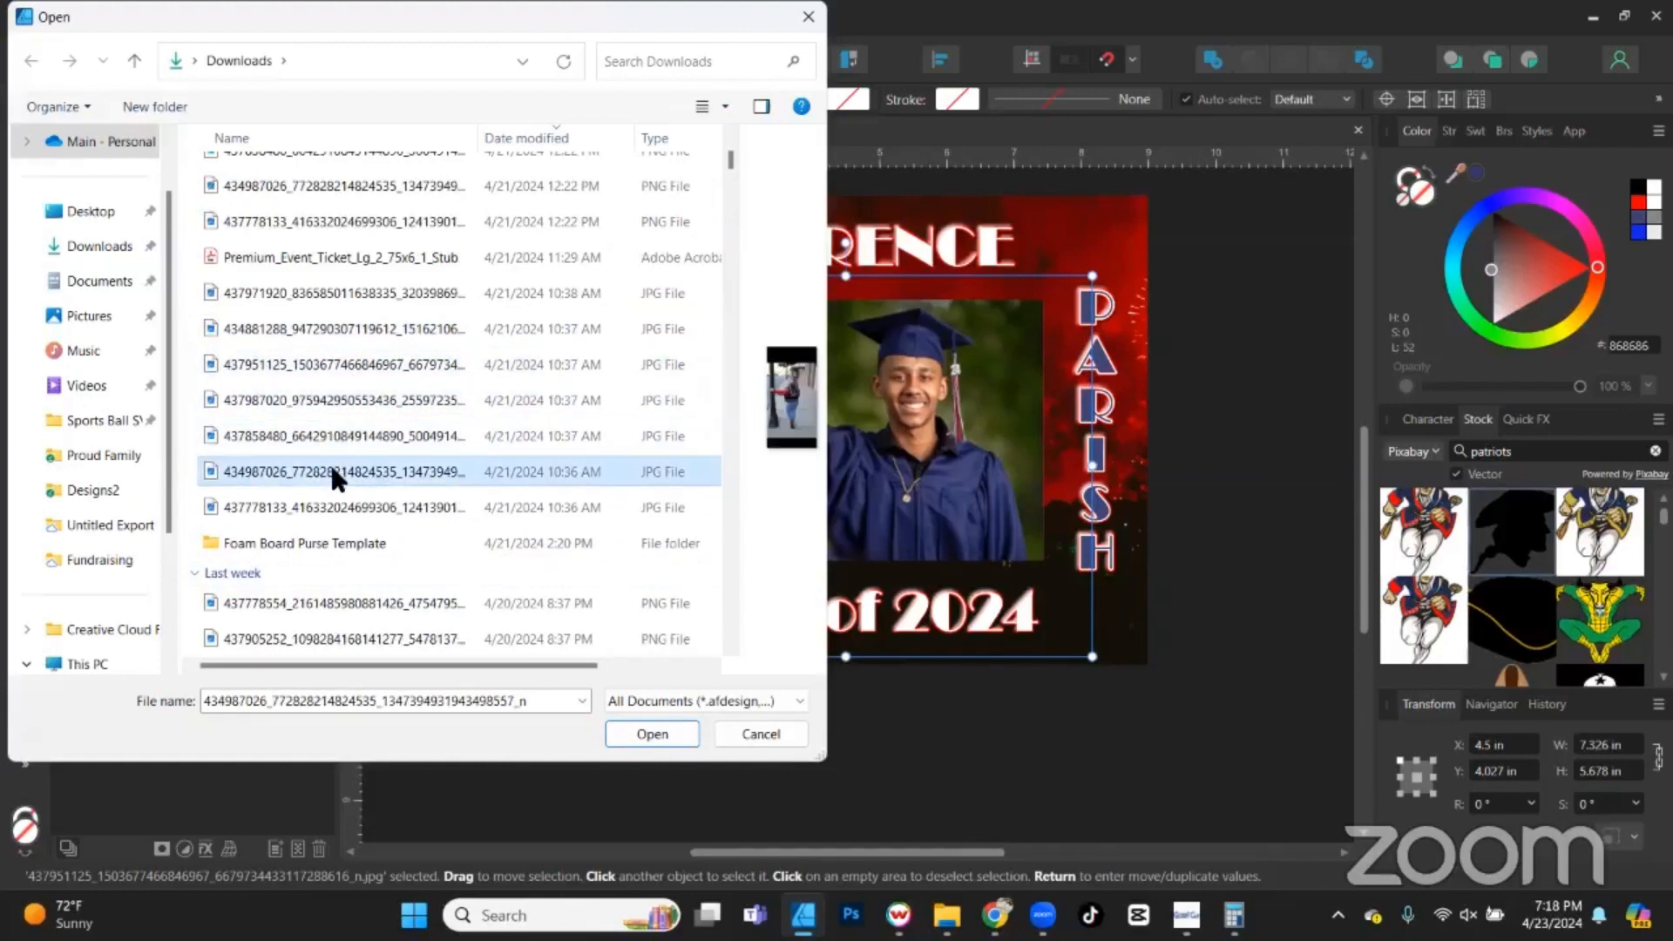
pyautogui.click(327, 495)
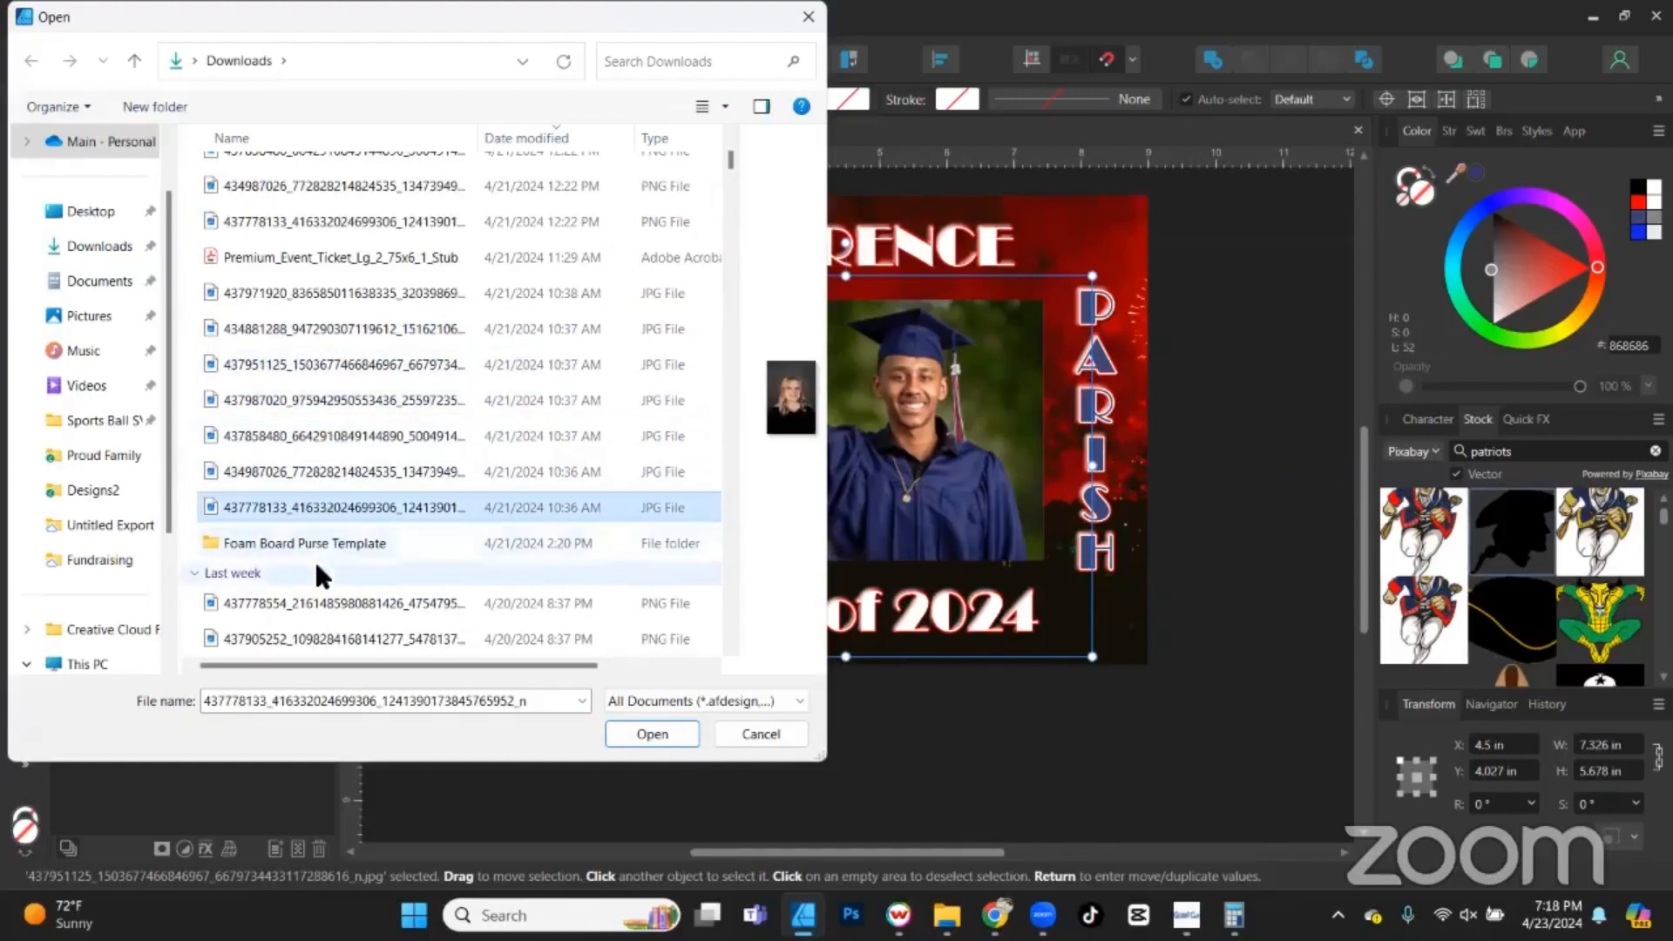
pyautogui.click(313, 598)
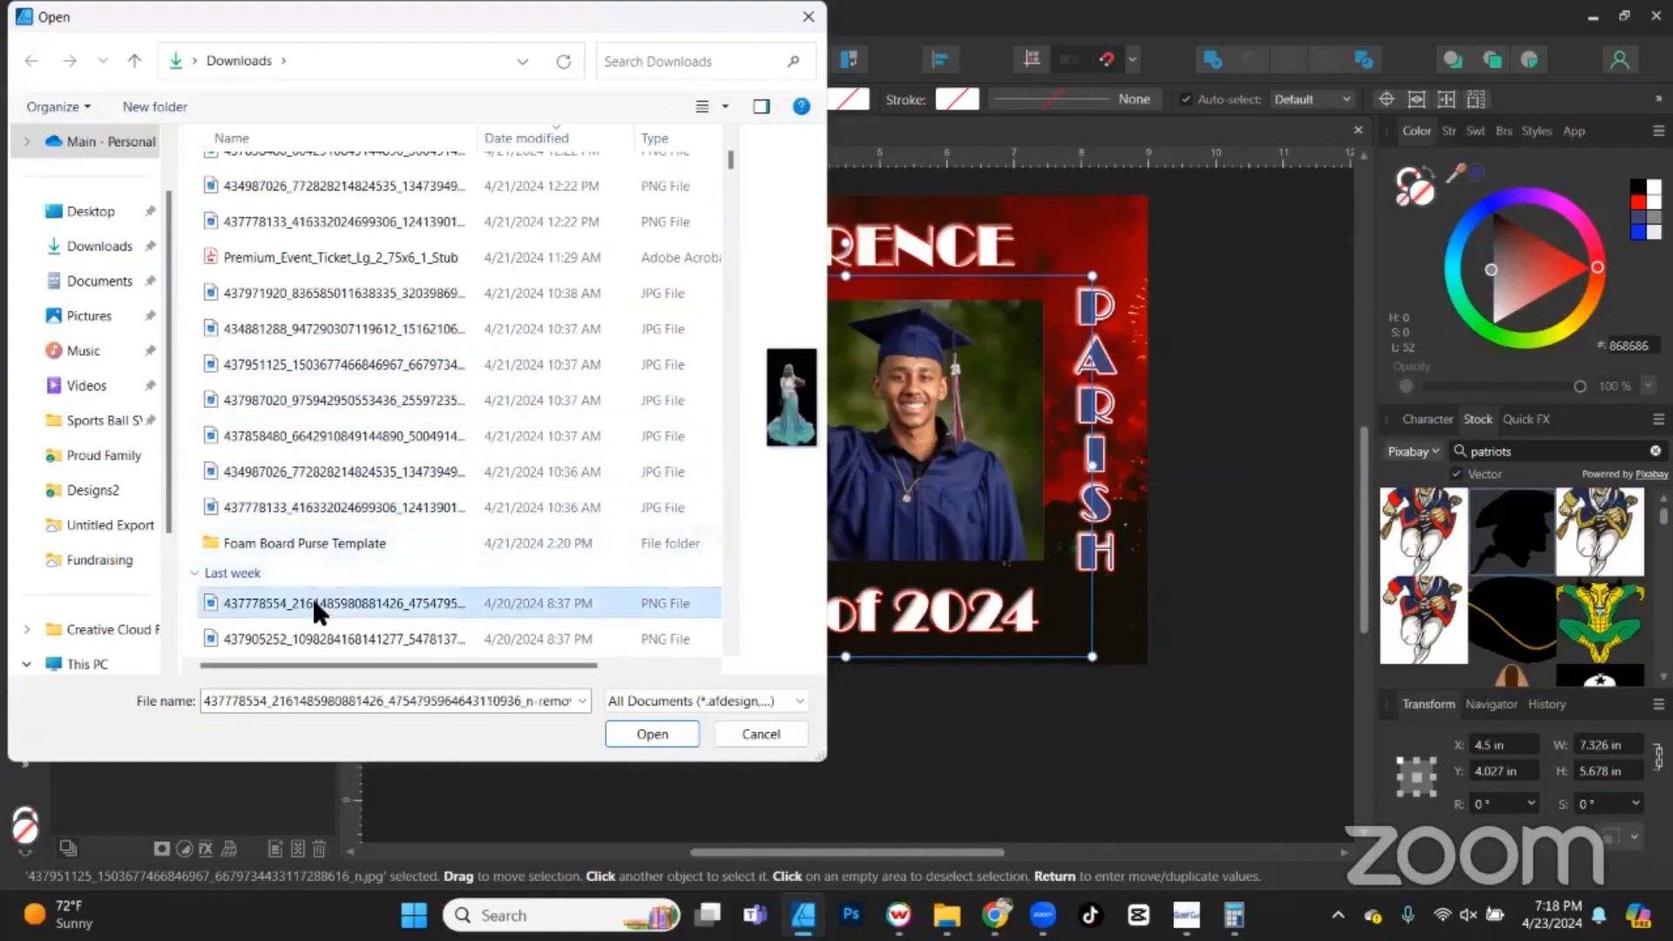
pyautogui.click(327, 438)
pyautogui.doubleClick(327, 432)
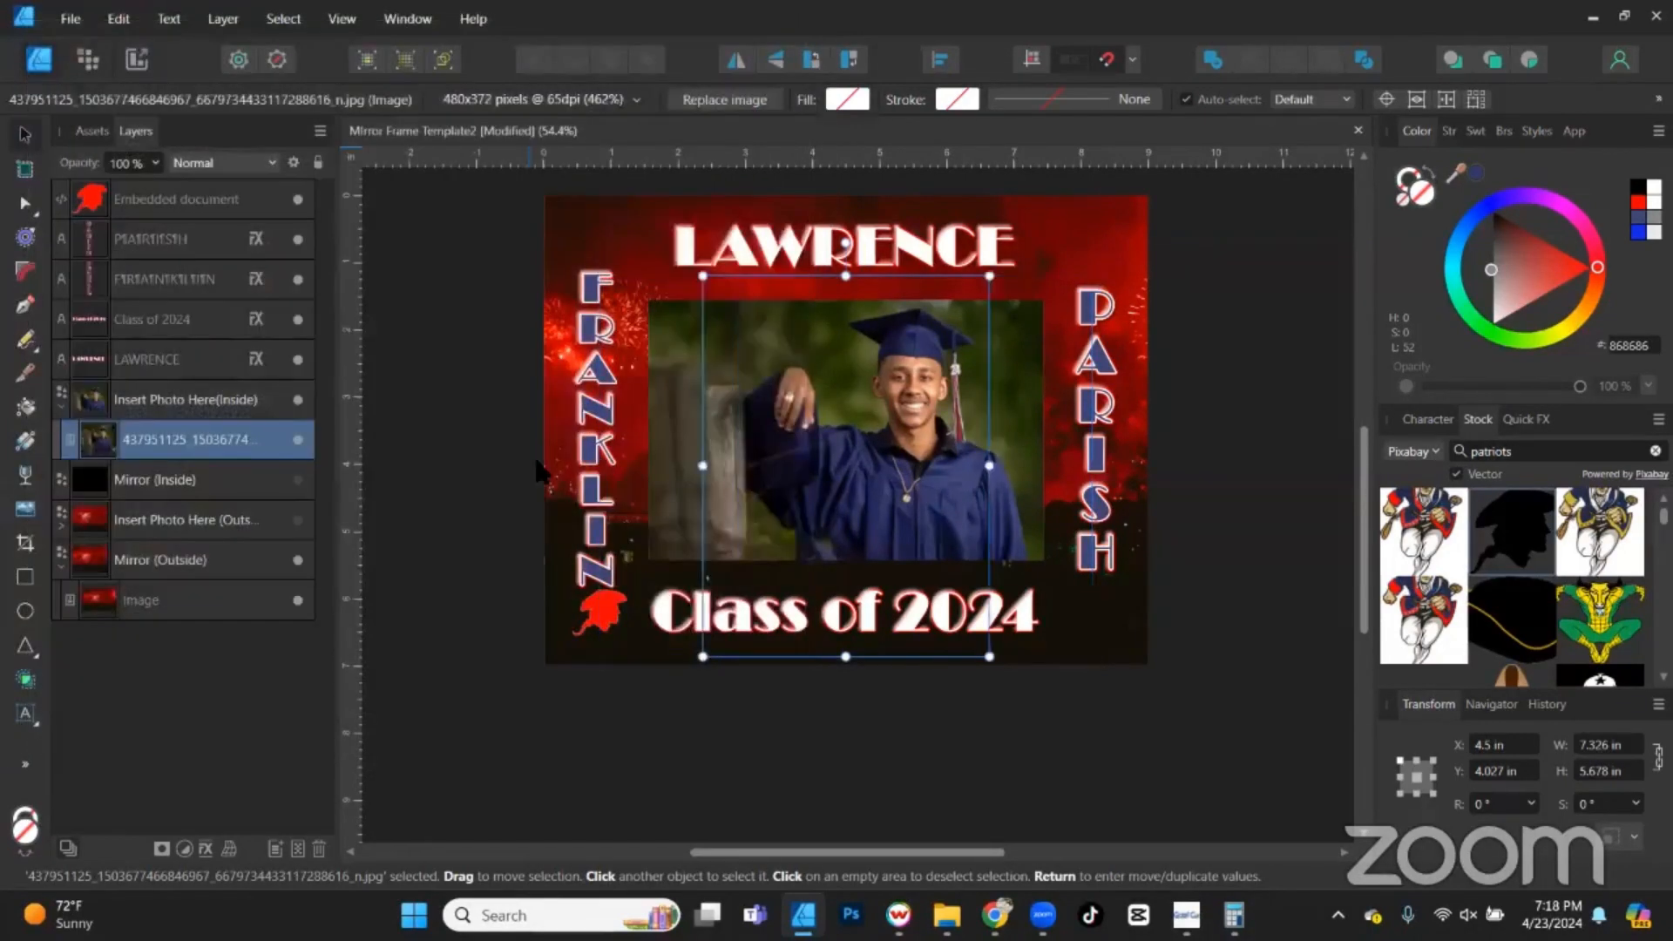
pyautogui.moveTo(702, 277); pyautogui.dragTo(584, 225)
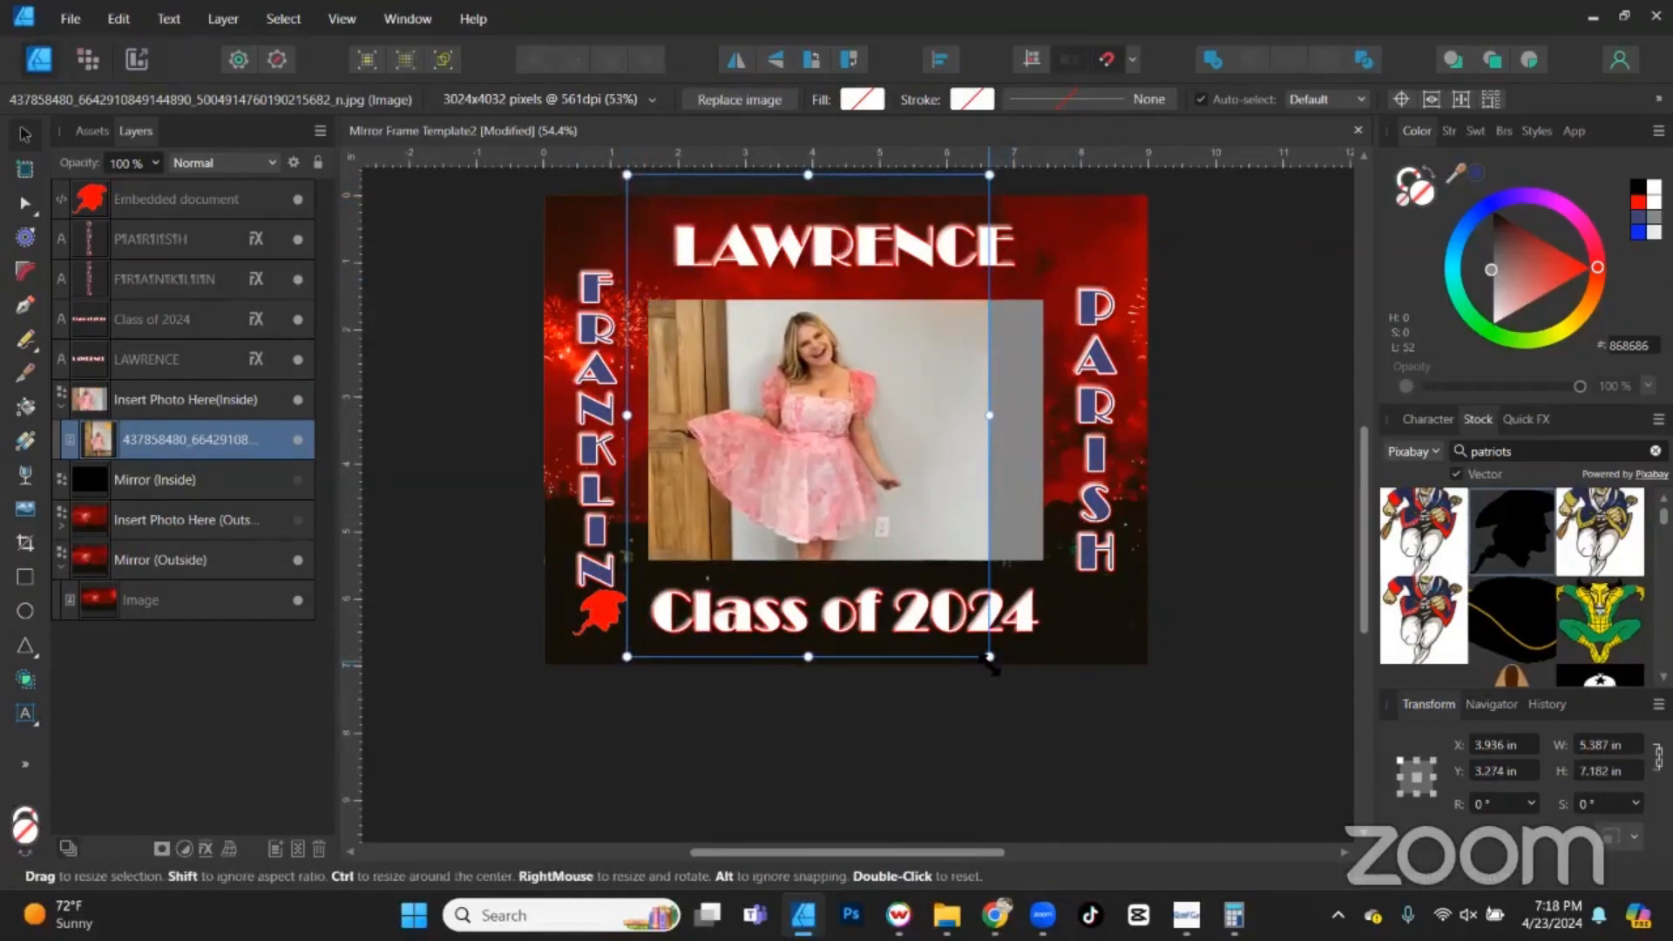
pyautogui.moveTo(990, 657); pyautogui.dragTo(1100, 723)
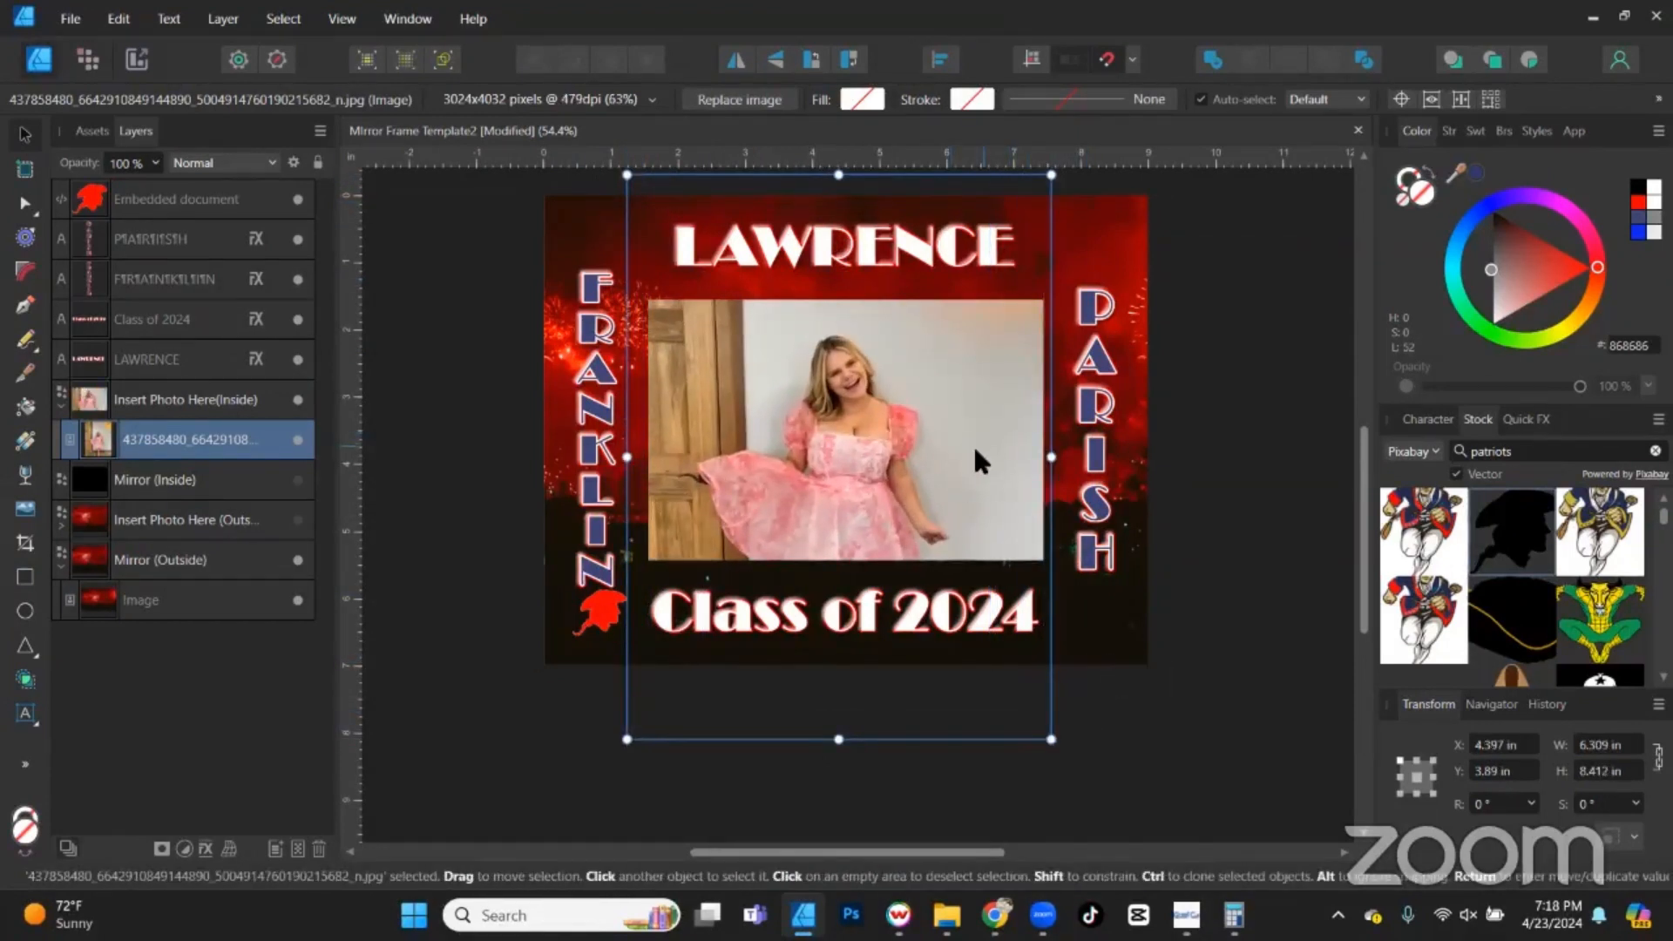
pyautogui.moveTo(974, 446)
pyautogui.mouseDown()
pyautogui.moveTo(979, 407)
pyautogui.moveTo(981, 433)
pyautogui.mouseUp()
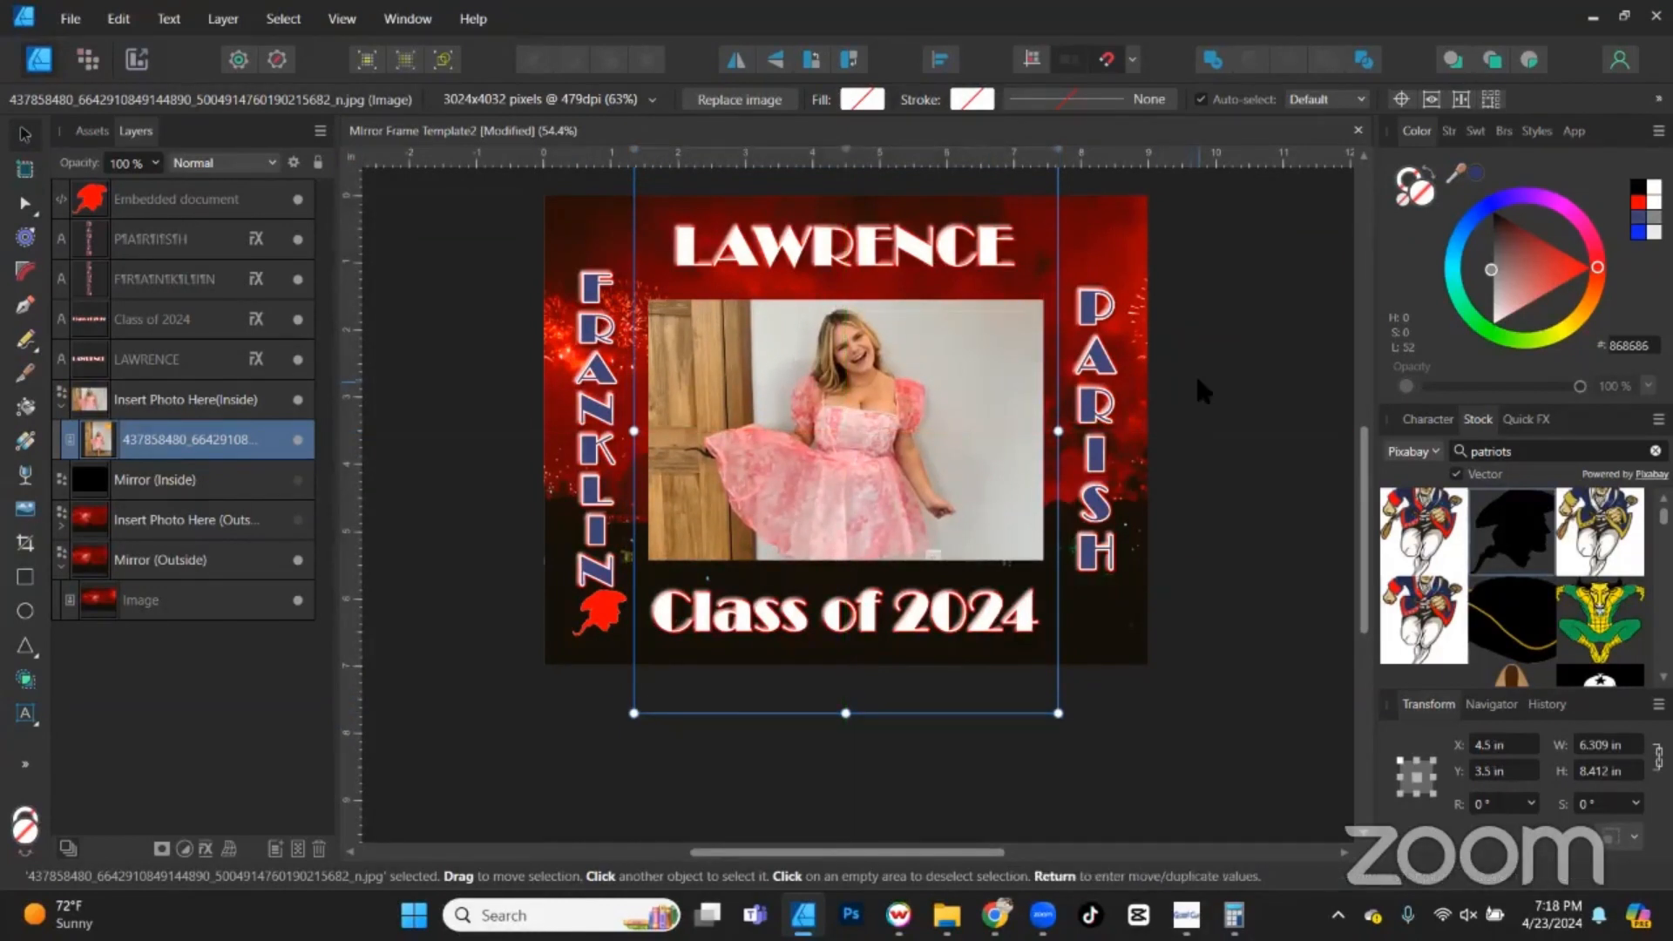
pyautogui.click(1272, 401)
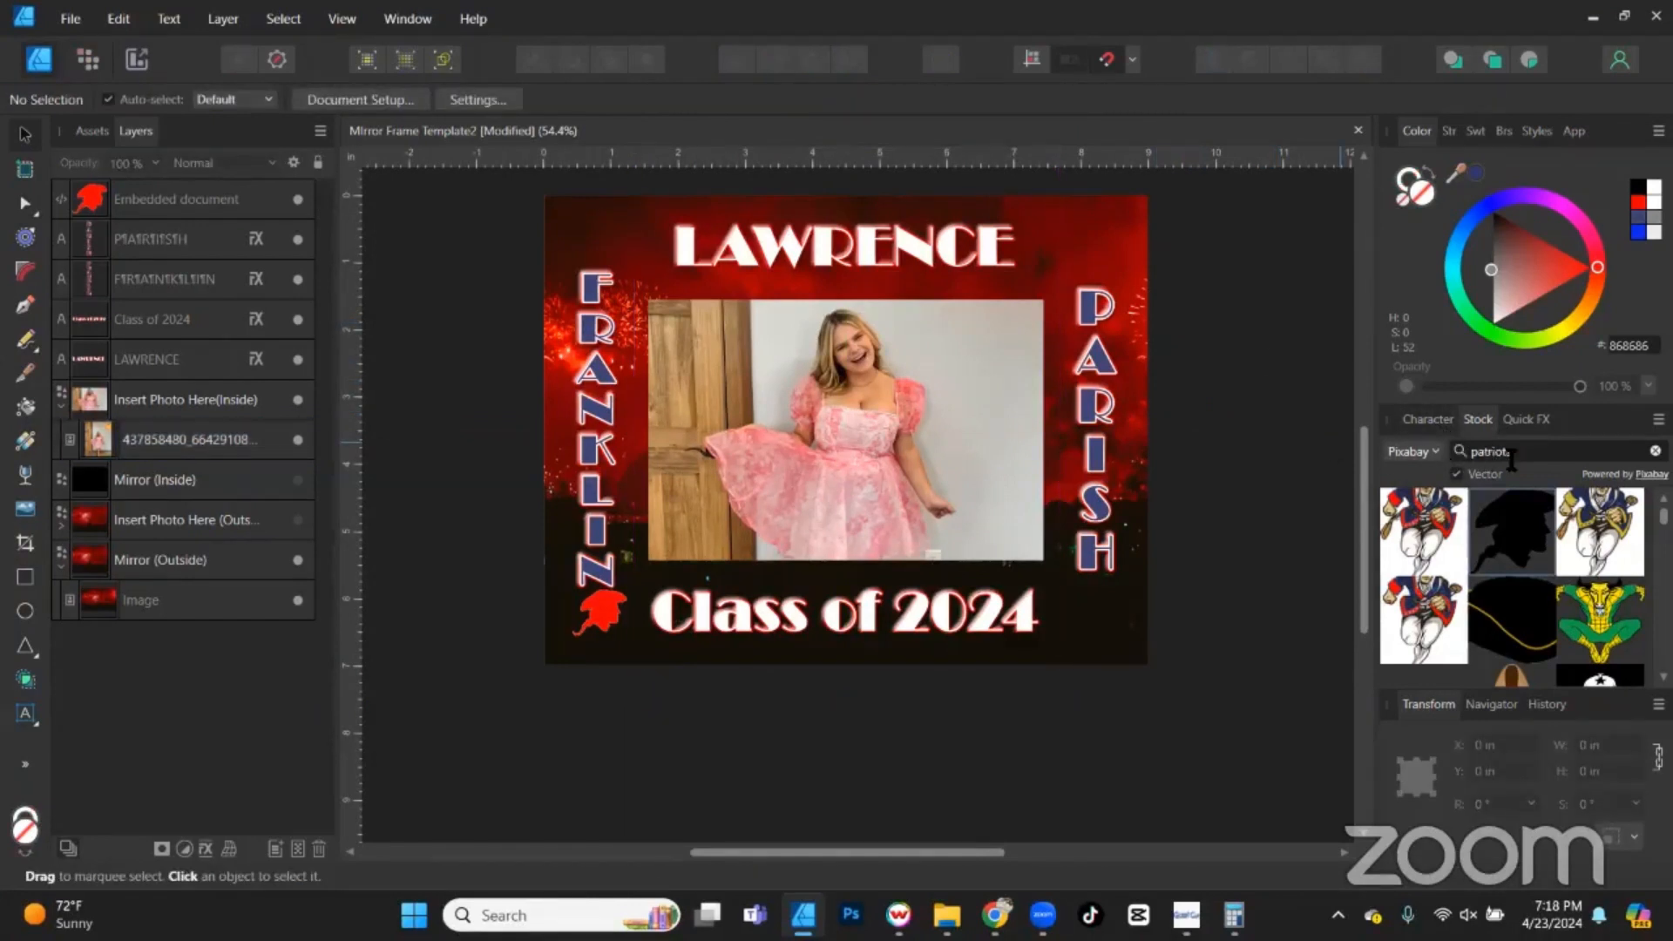
# Switch the stock image source from Pixabay to Pexels and search for "pink".
pyautogui.click(1448, 457)
pyautogui.click(1409, 452)
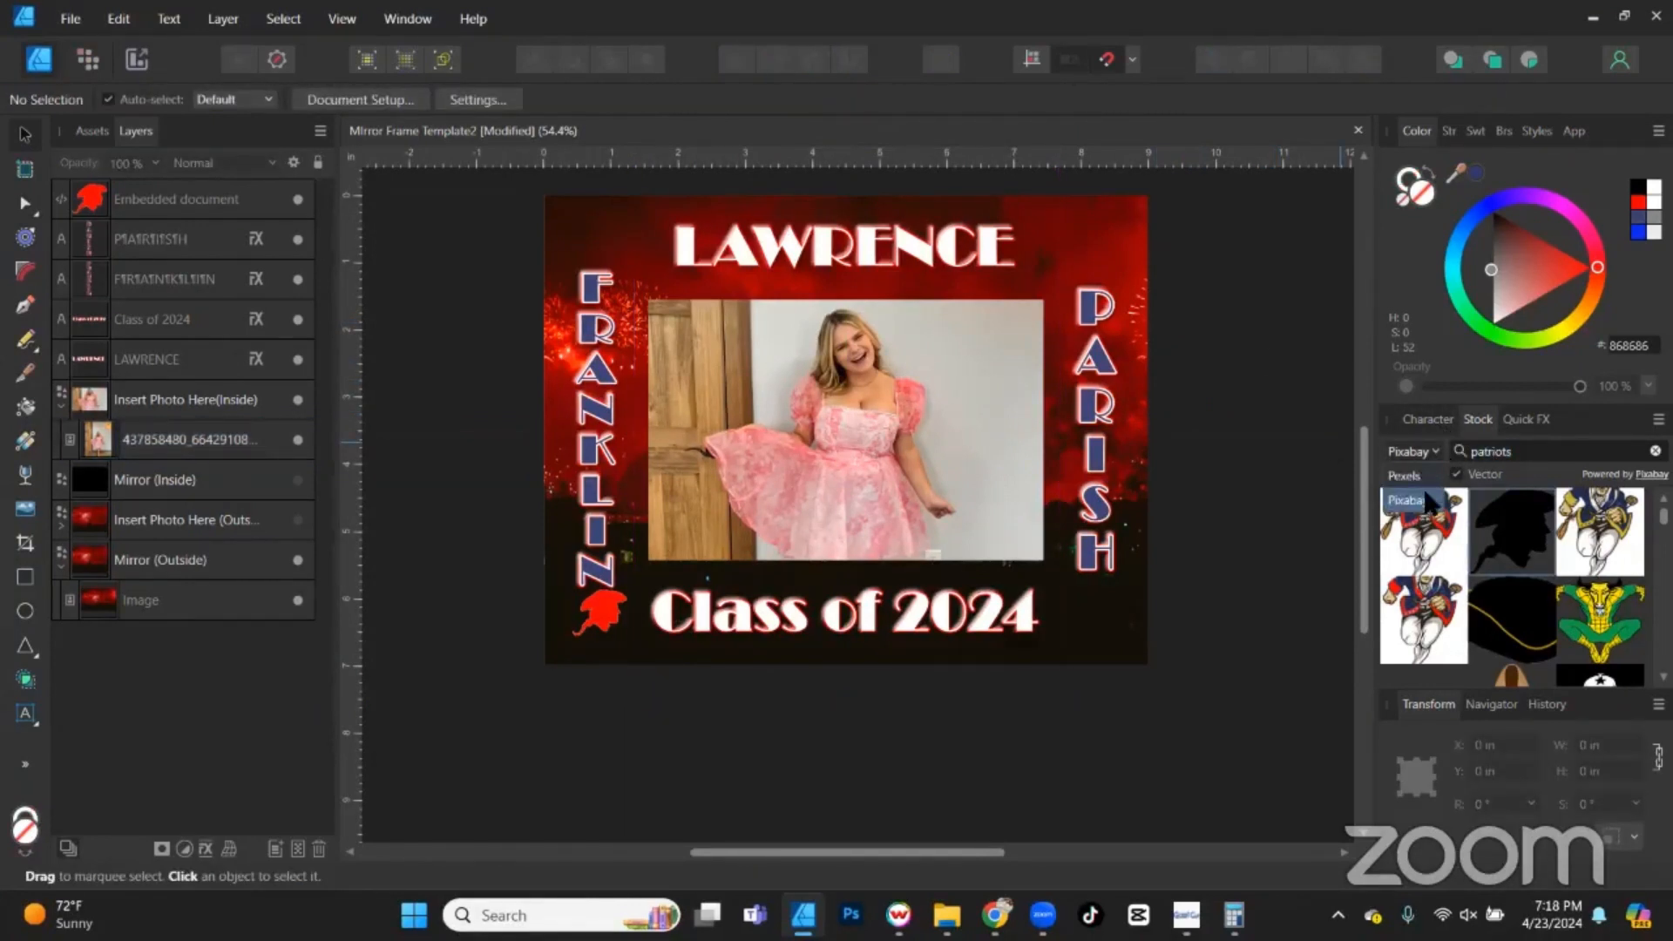
pyautogui.click(1421, 488)
pyautogui.click(1467, 458)
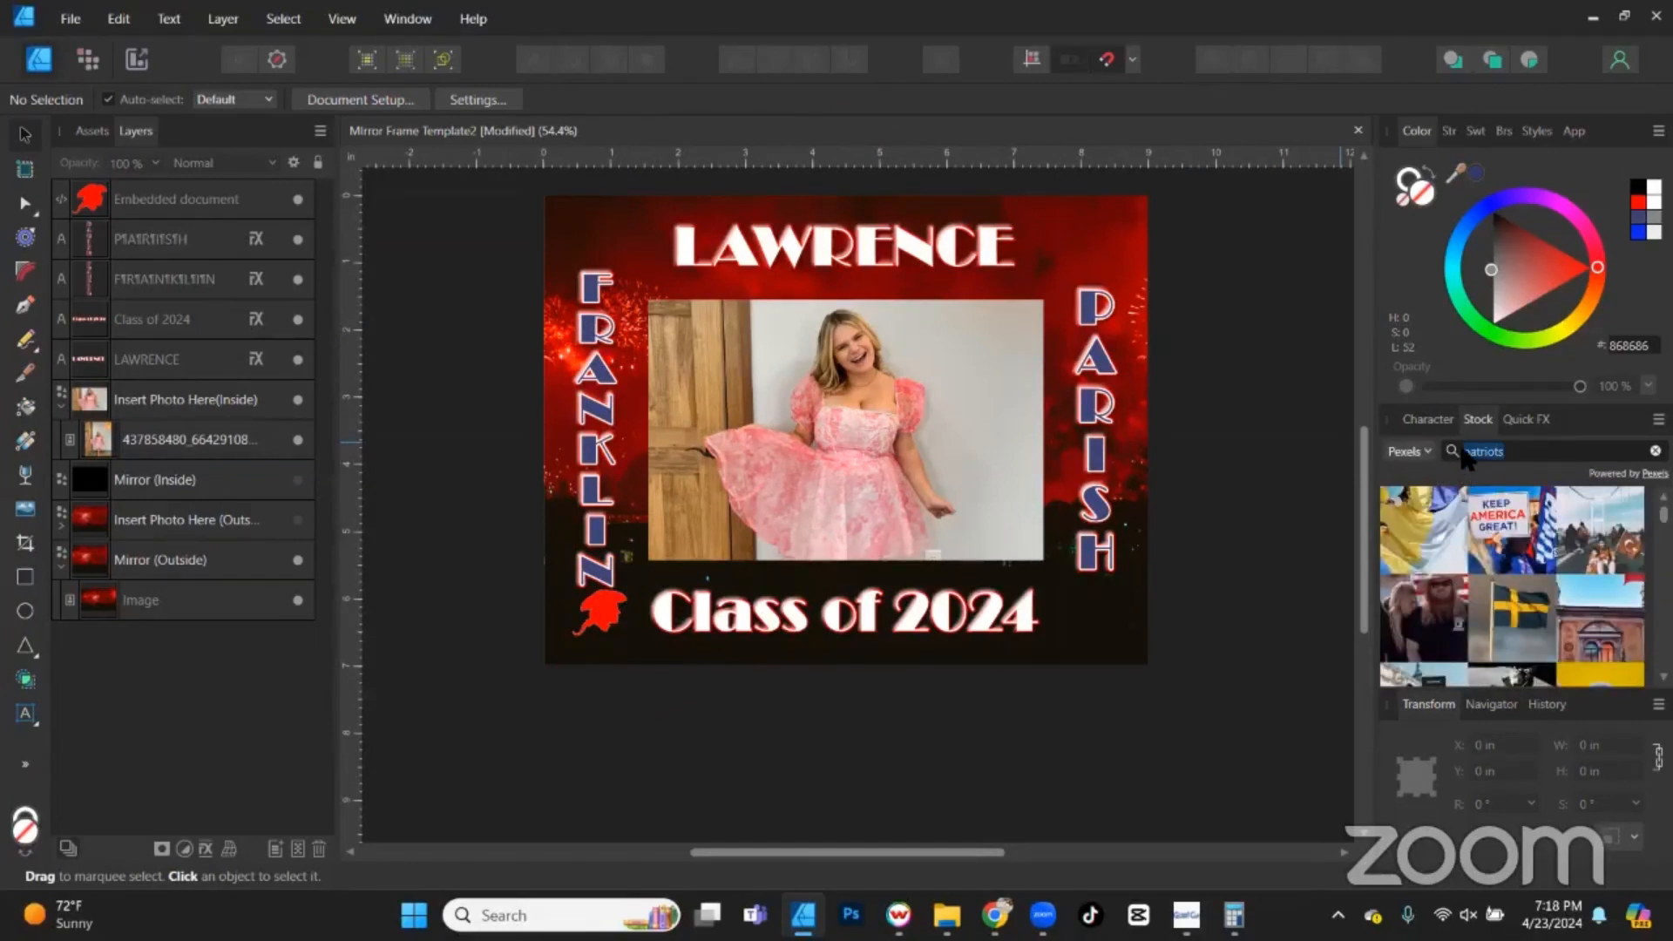
pyautogui.write('pink')
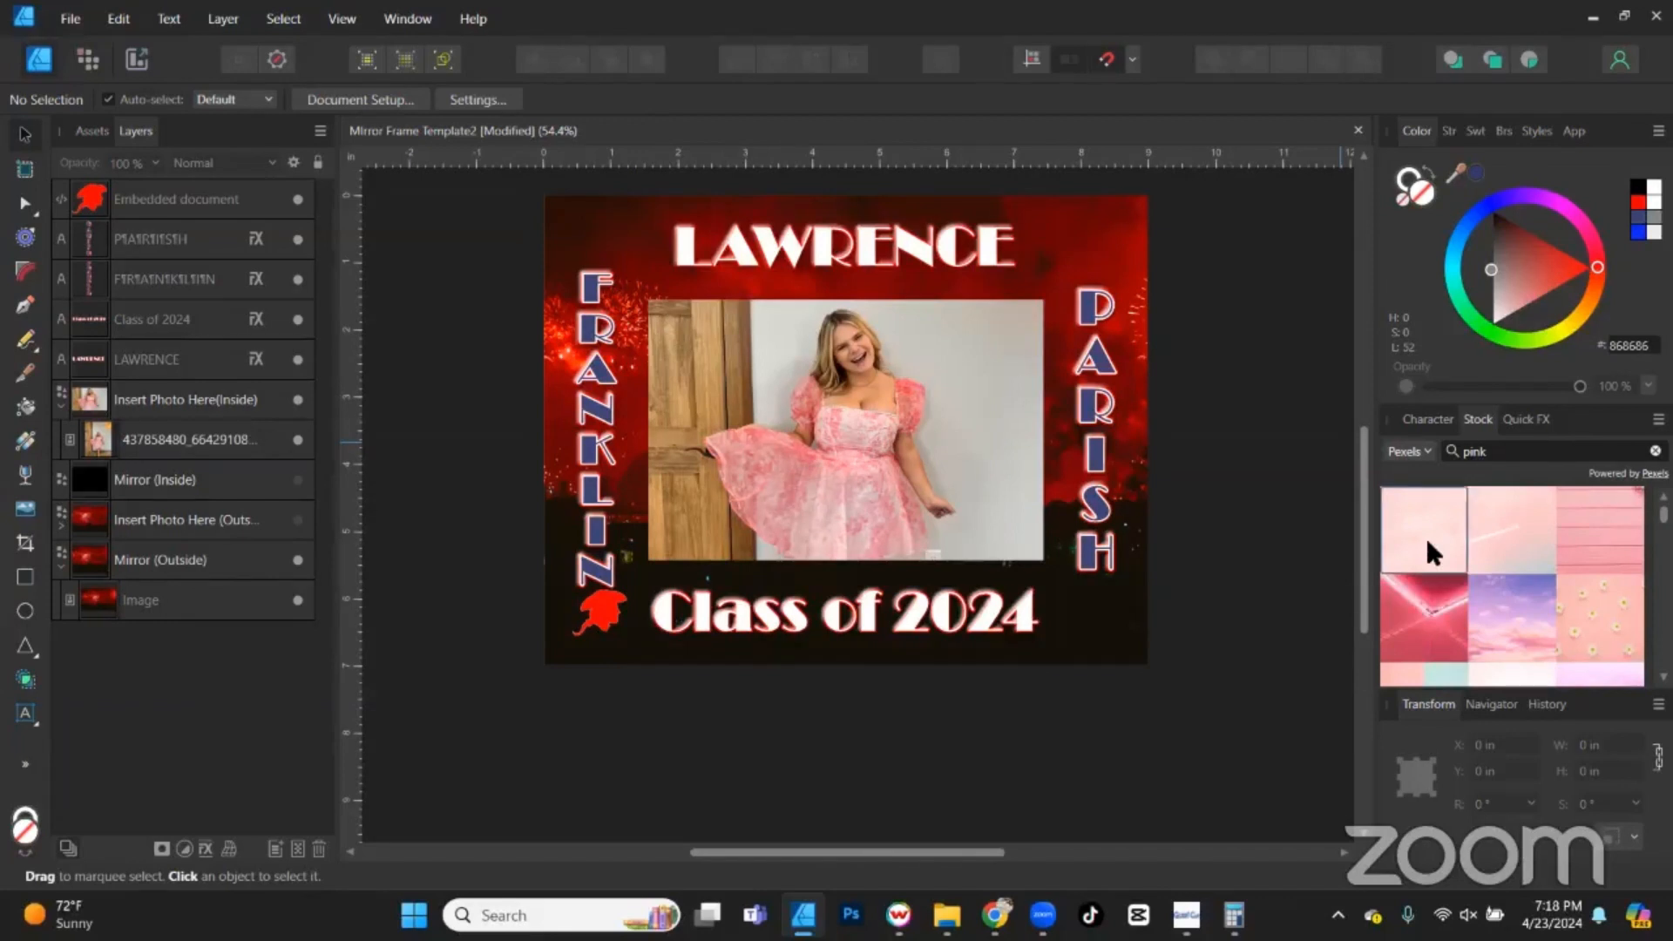
# Try the pale pink cloud photo on the page and delete it.
pyautogui.moveTo(1422, 531); pyautogui.dragTo(783, 399)
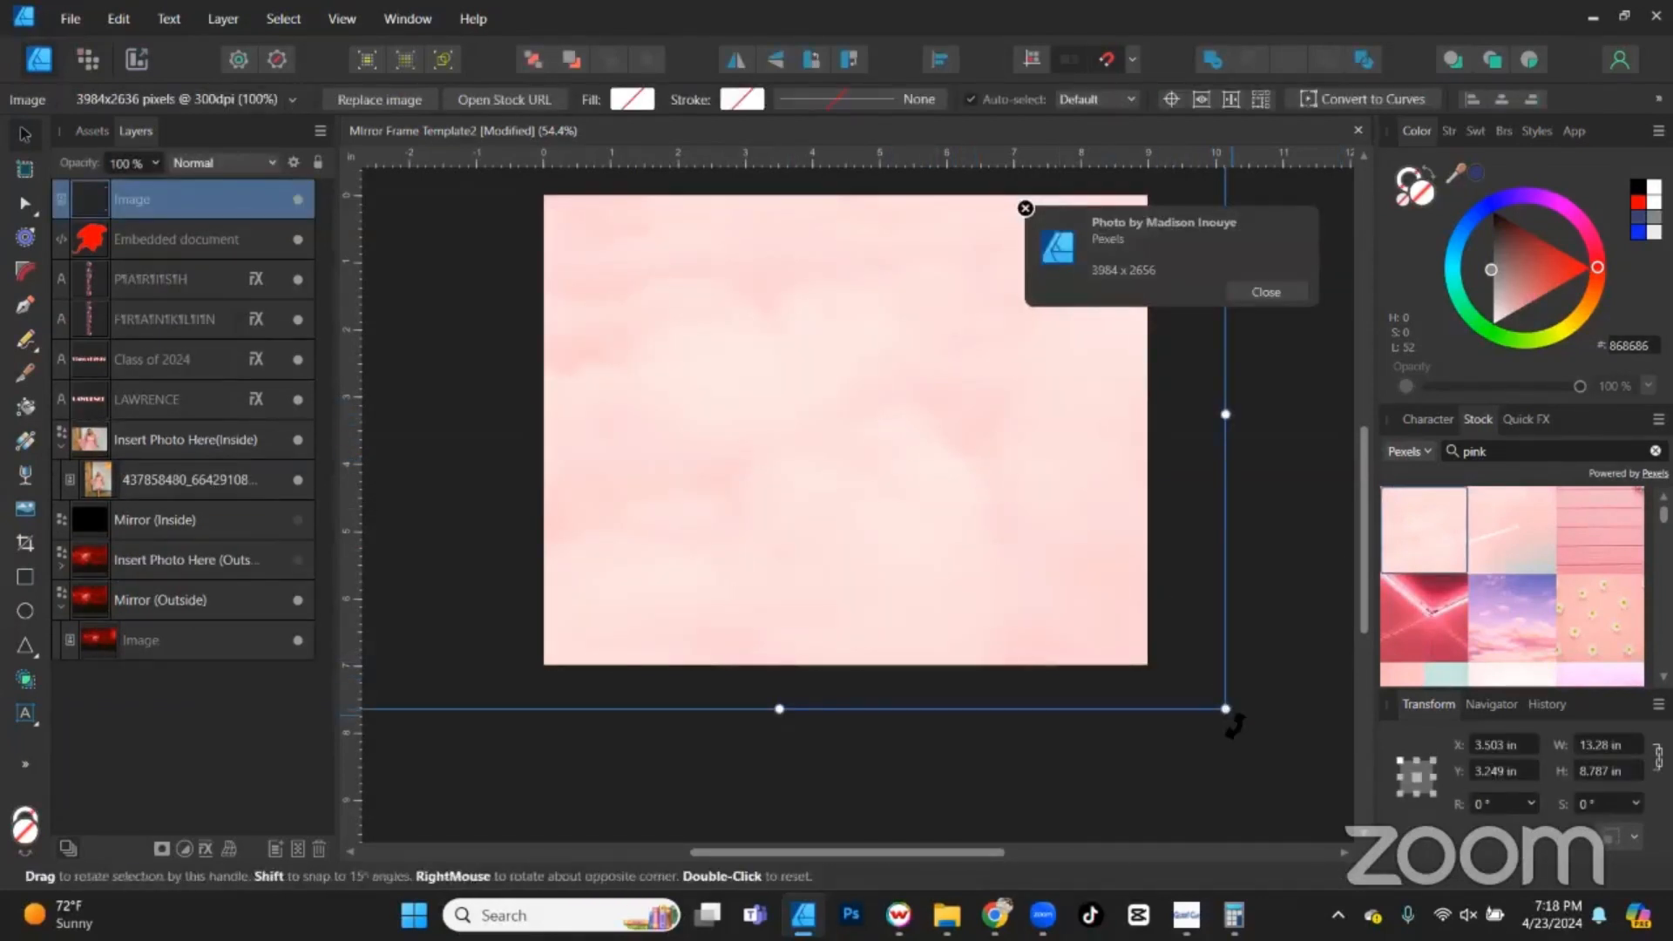
pyautogui.press('Delete')
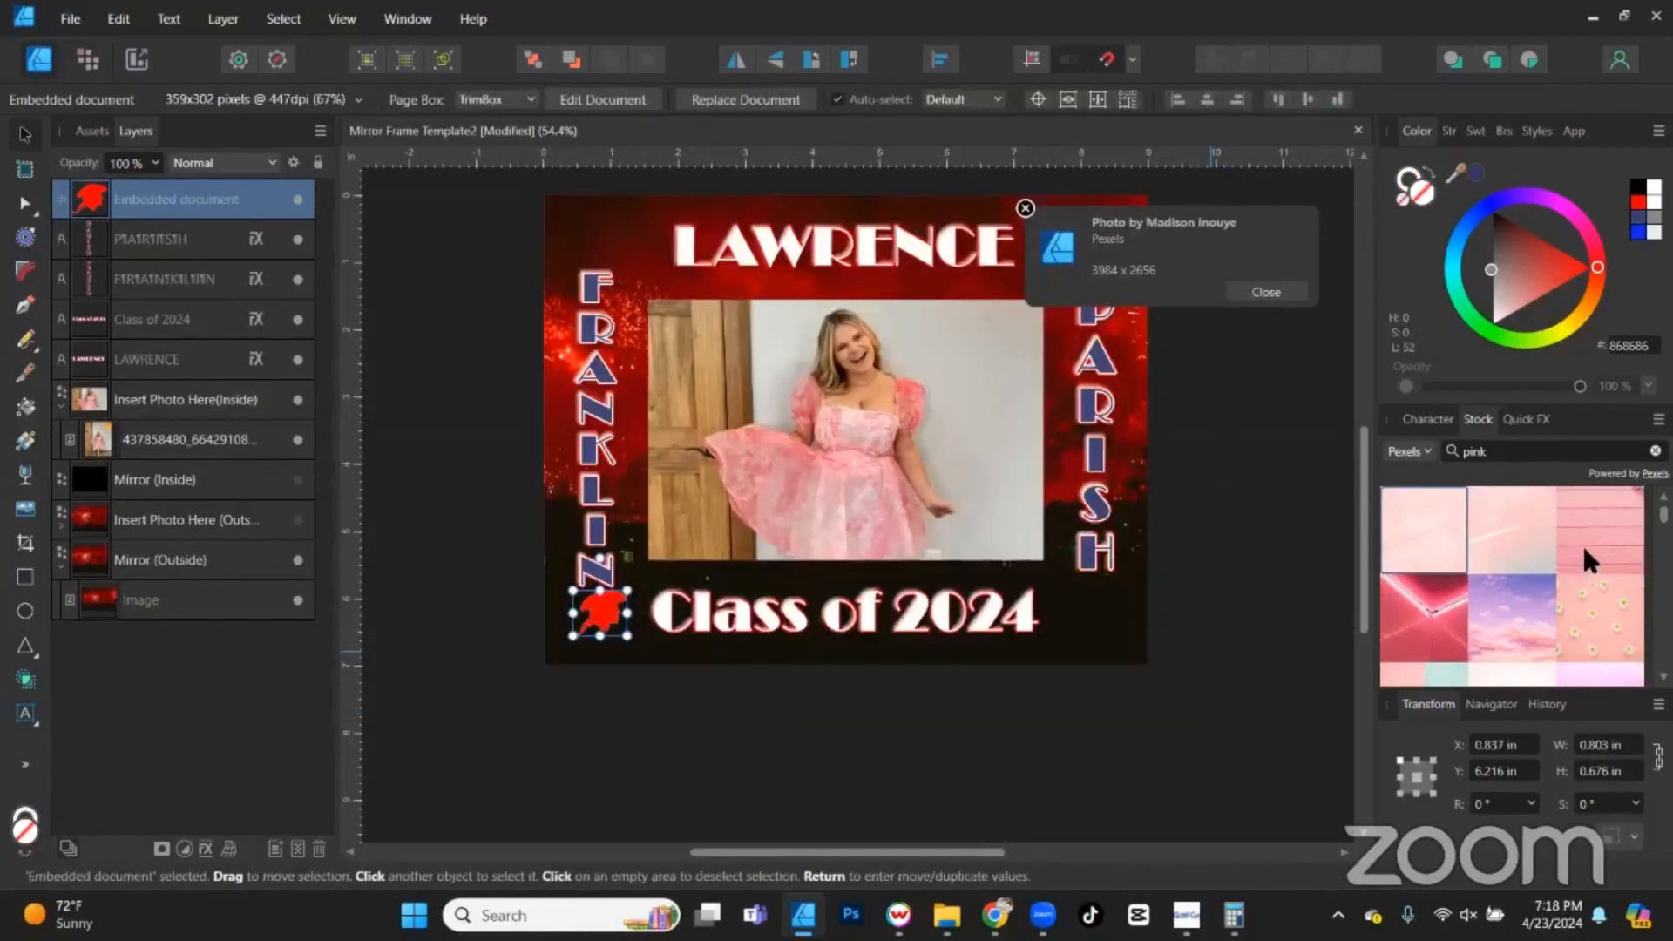
# Place the pink wooden plank stock image and scale it down to about 10.8 × 7.2 in so it covers the page.
pyautogui.moveTo(1581, 542); pyautogui.dragTo(929, 464)
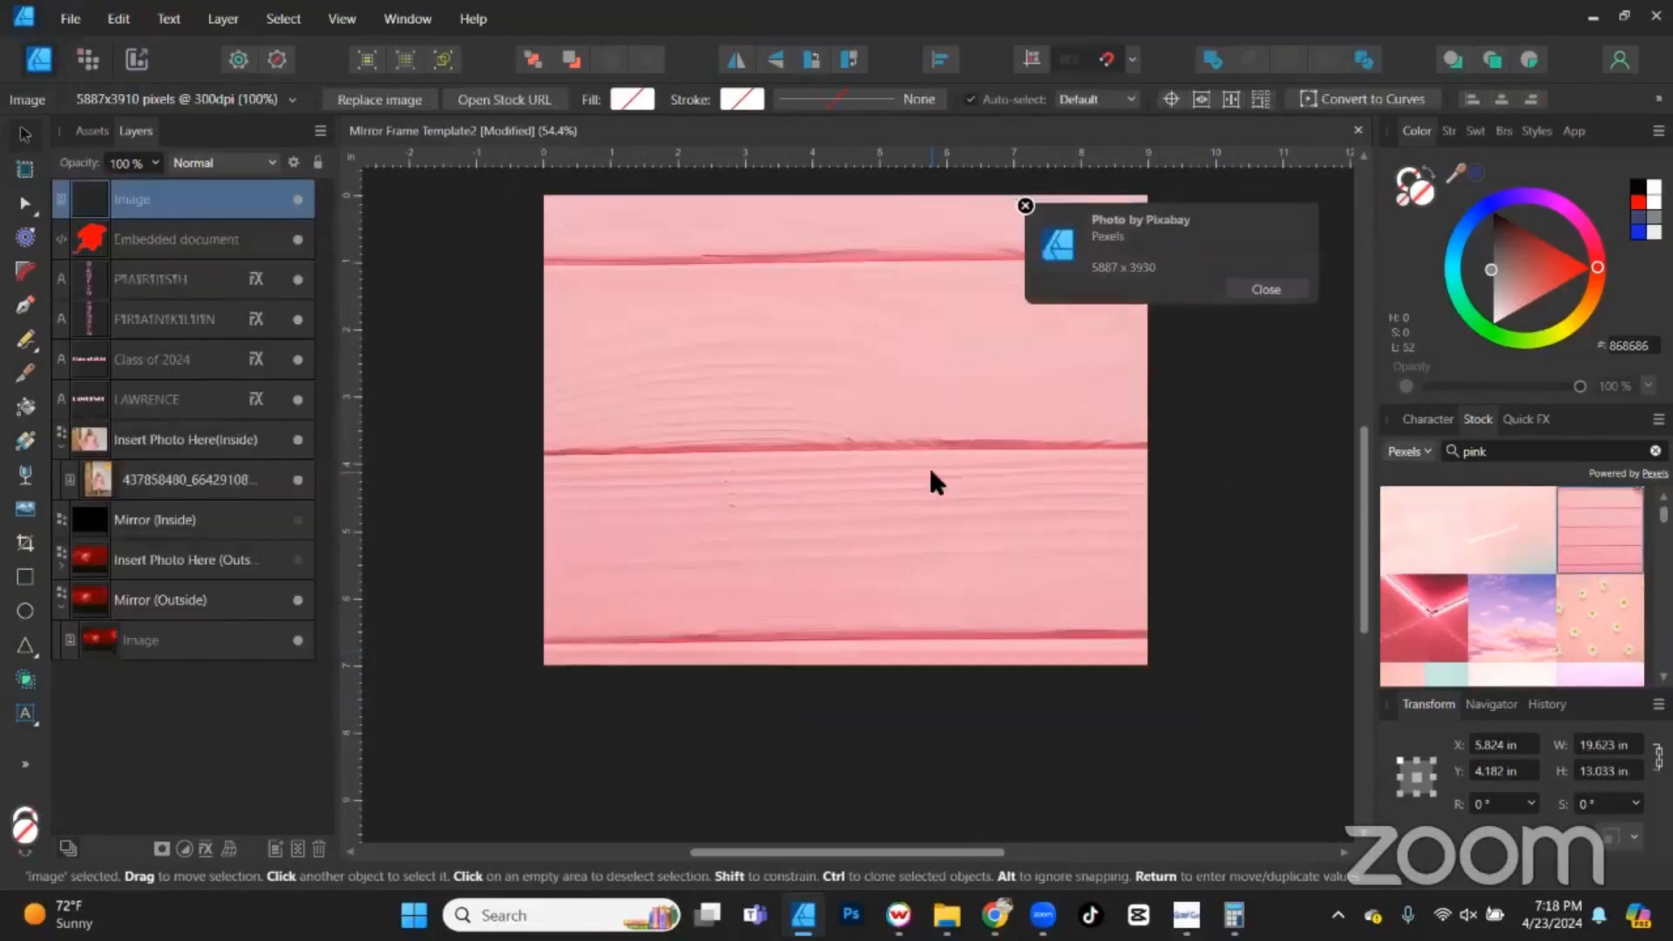
pyautogui.scroll(-5, 974, 523)
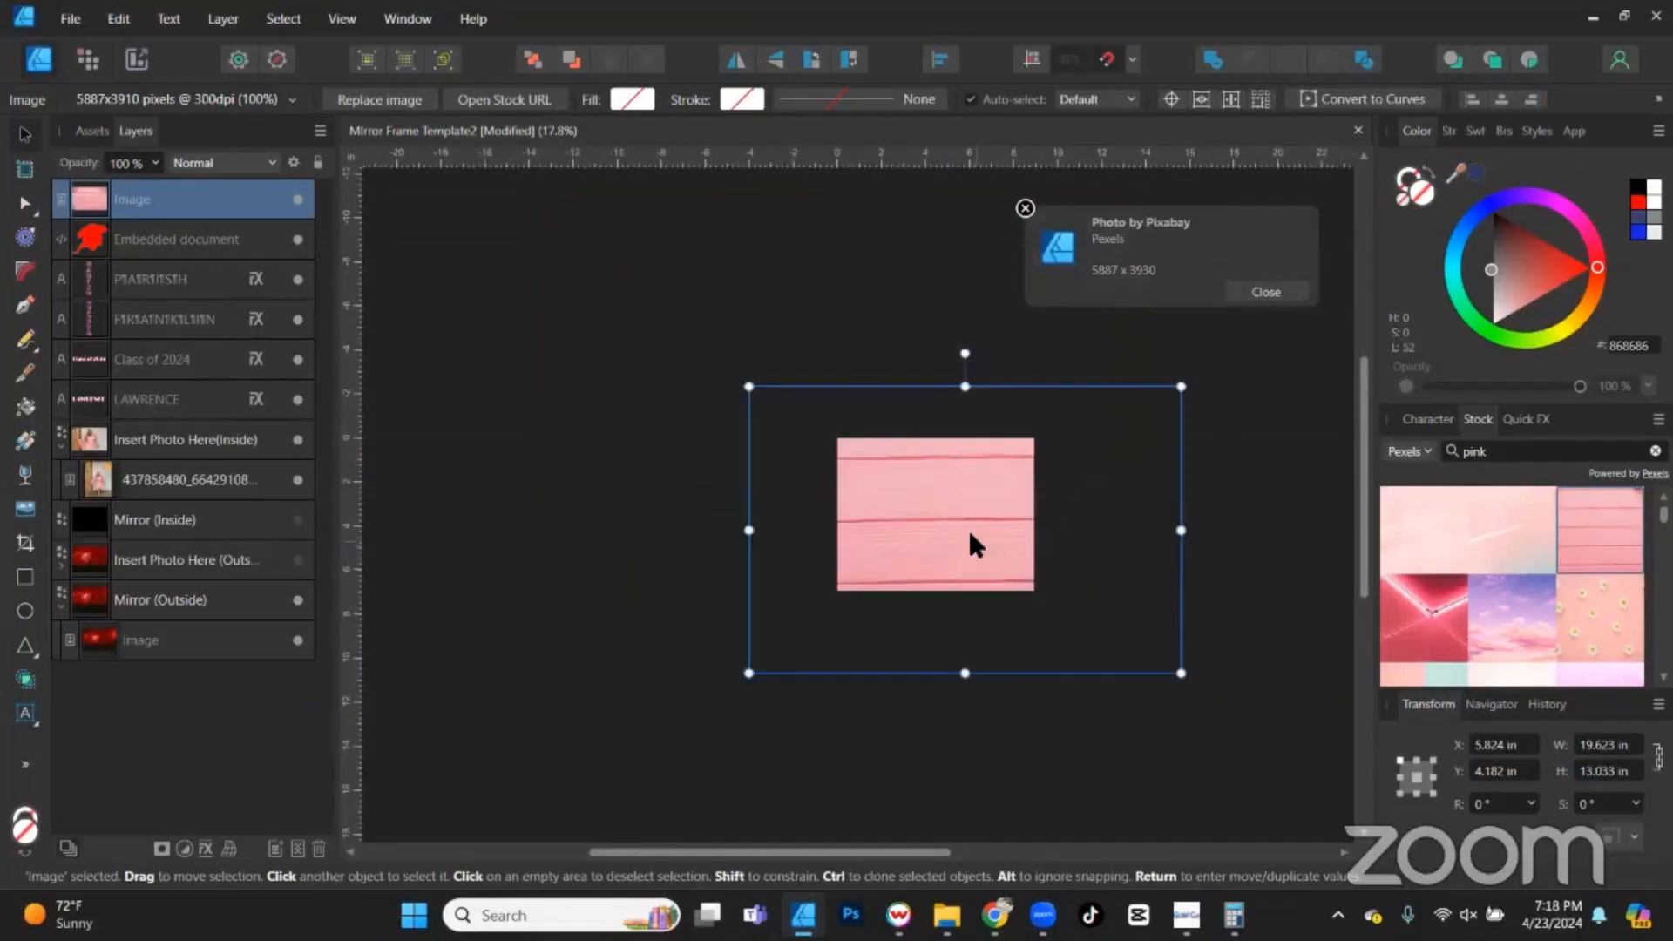
pyautogui.moveTo(1182, 676); pyautogui.dragTo(1064, 596)
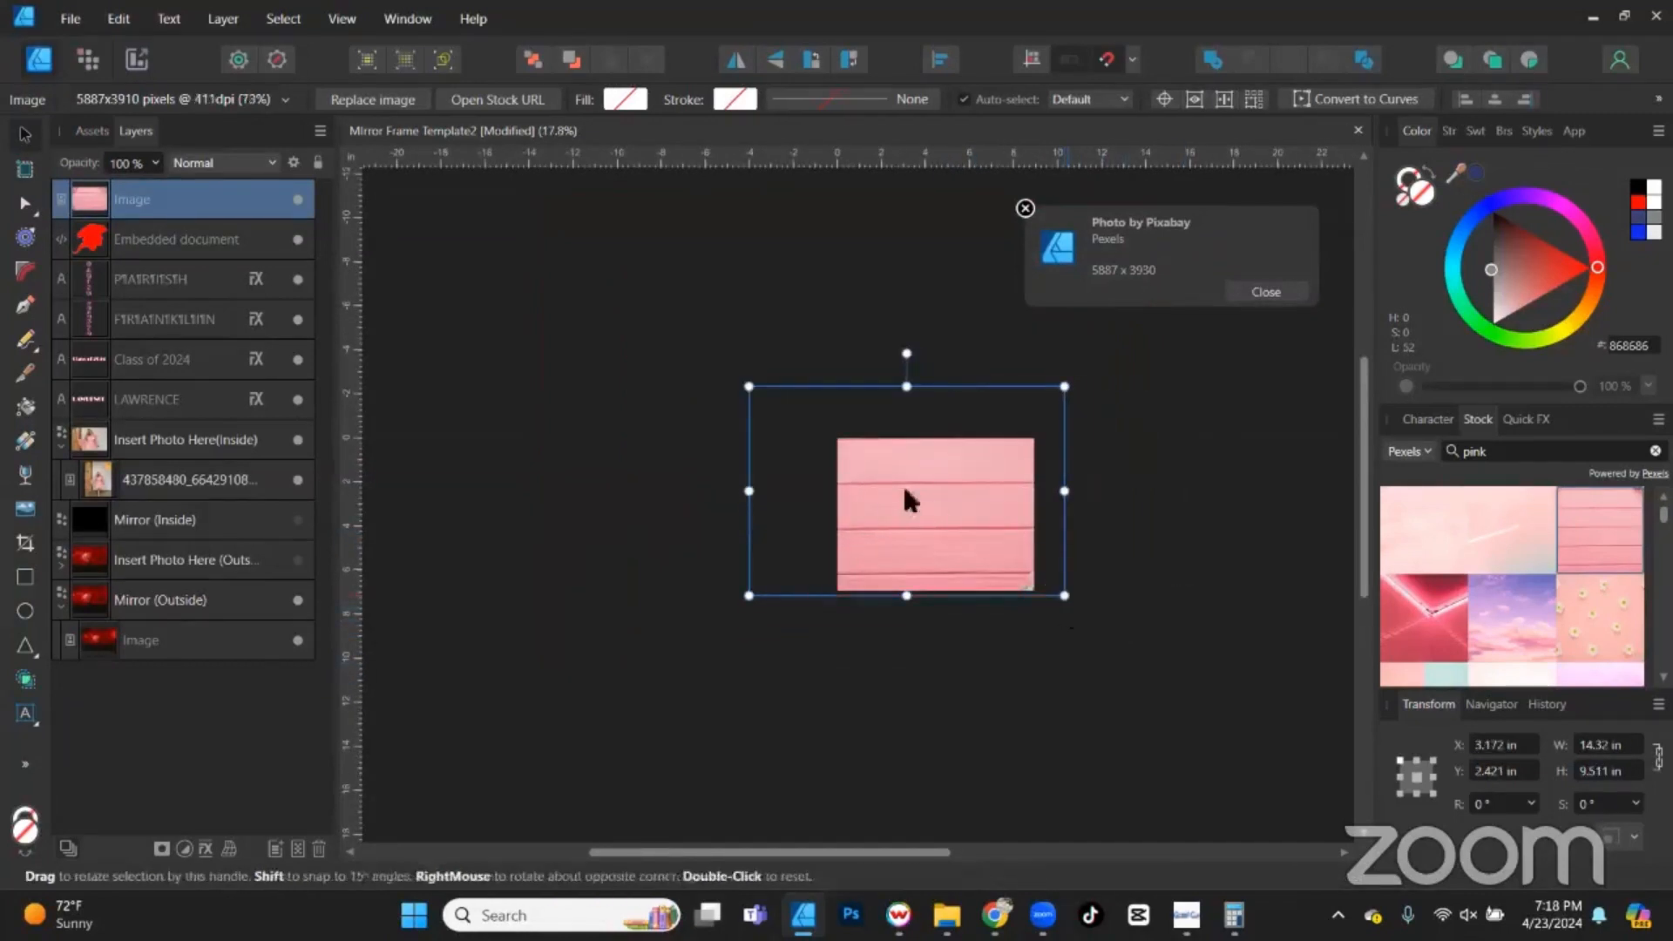
pyautogui.moveTo(749, 386); pyautogui.dragTo(827, 437)
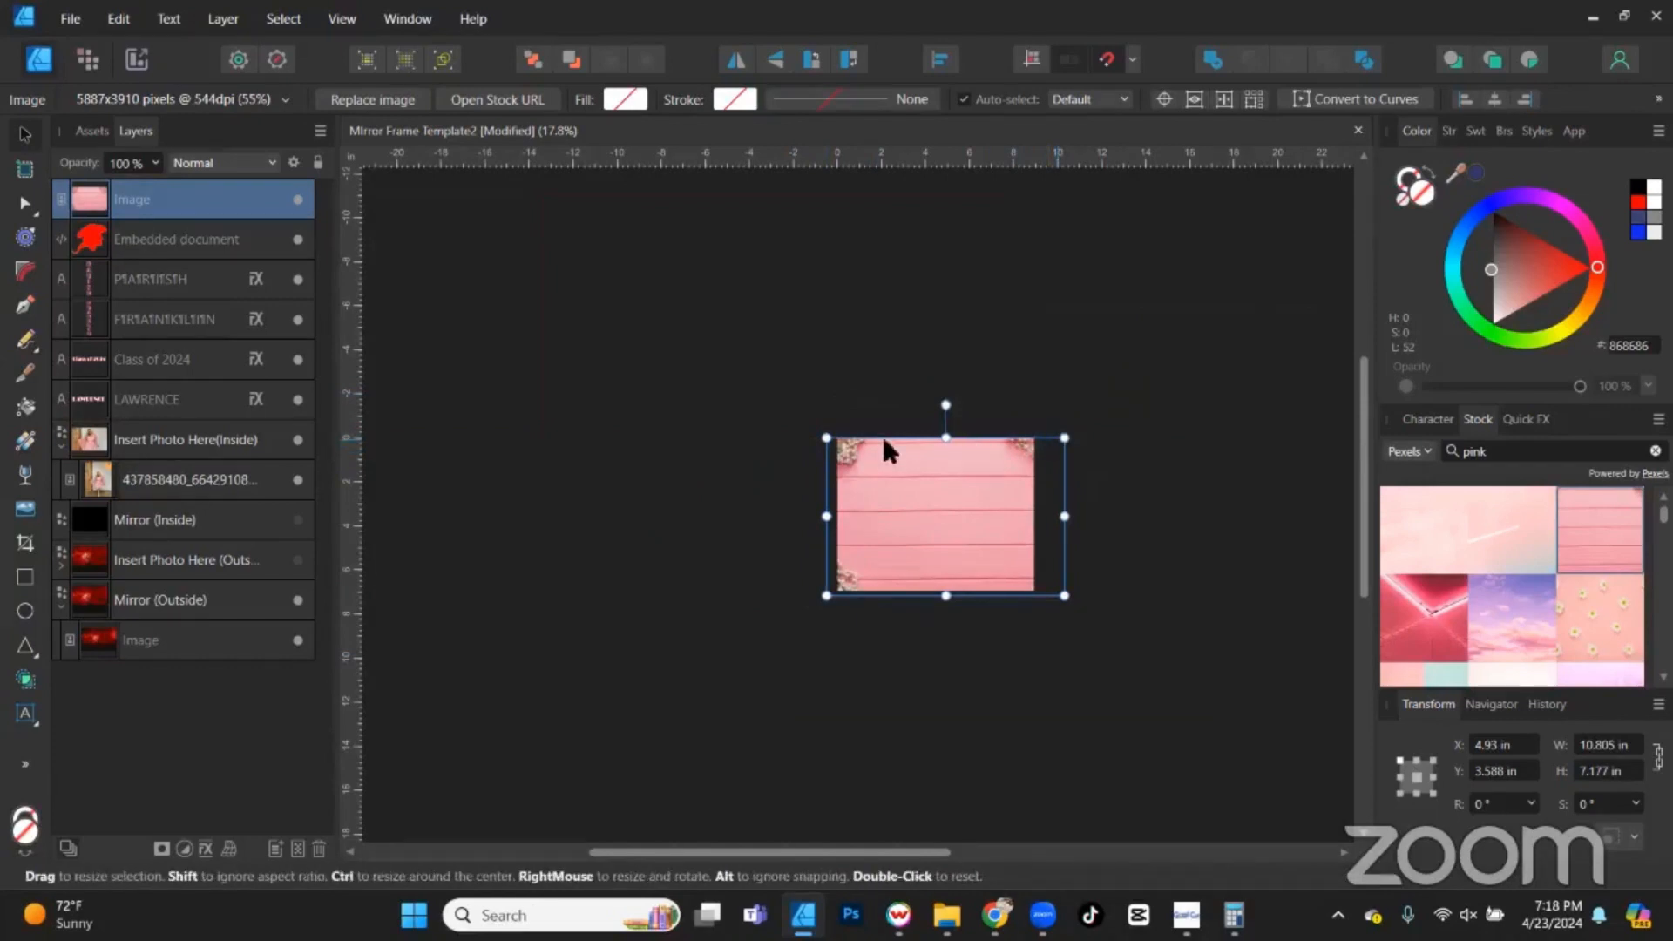
pyautogui.scroll(2, 940, 519)
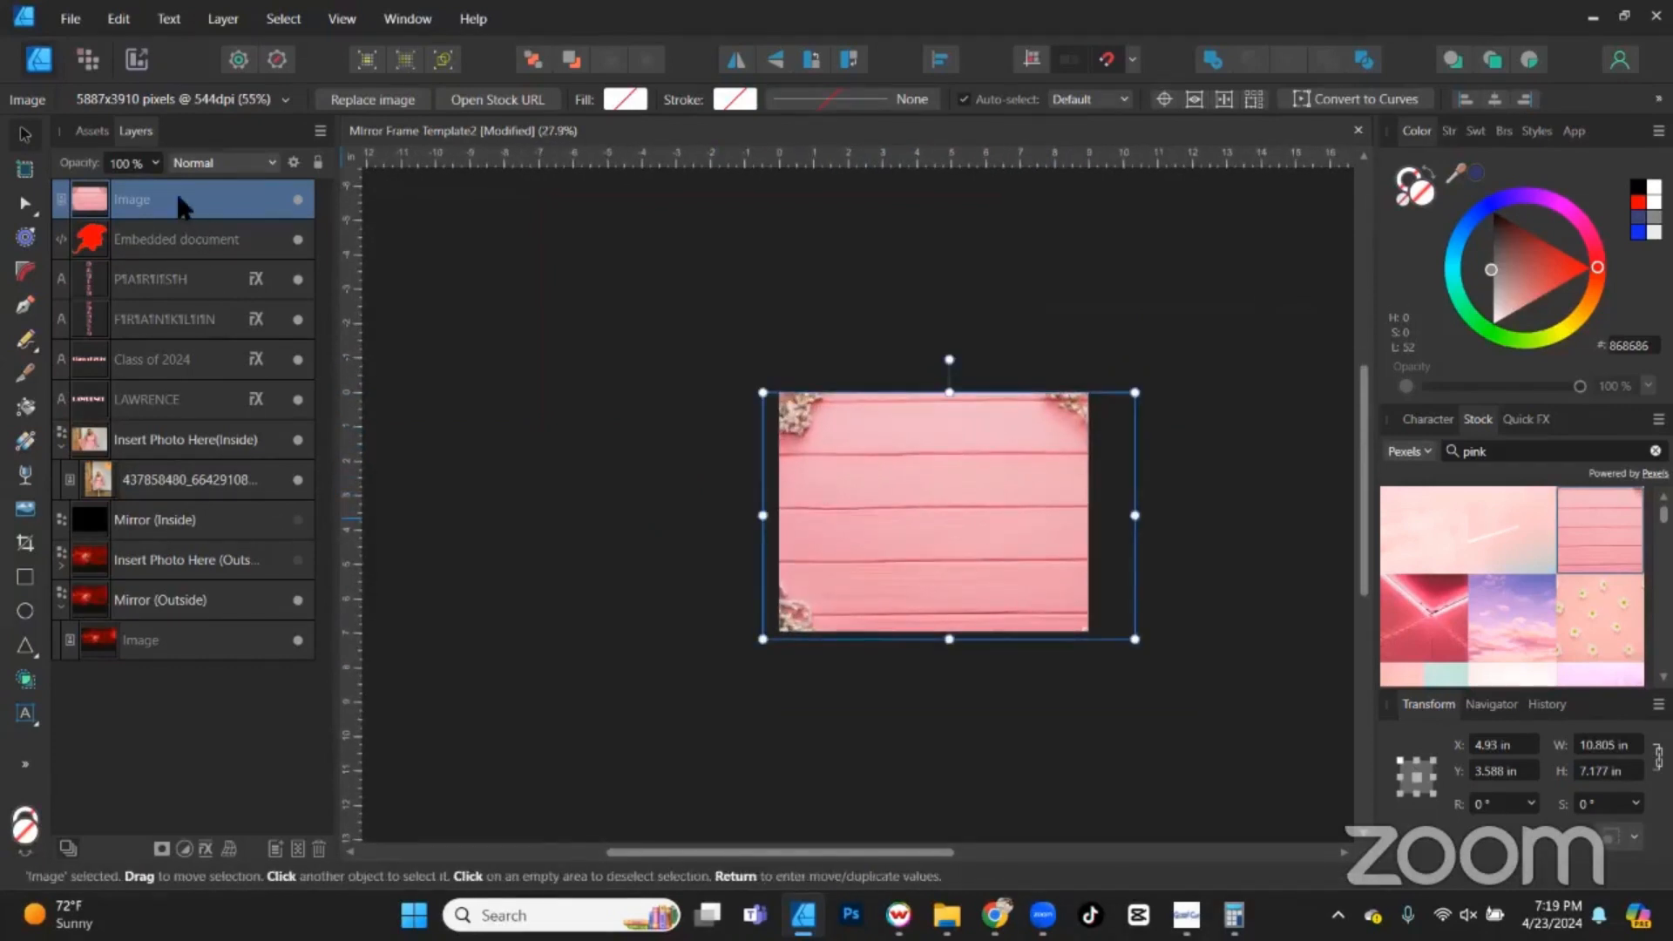
# Nest the pink plank image in Mirror (Outside) above the red image and shift it slightly left to about X 4.86 in.
pyautogui.moveTo(176, 193); pyautogui.dragTo(179, 609)
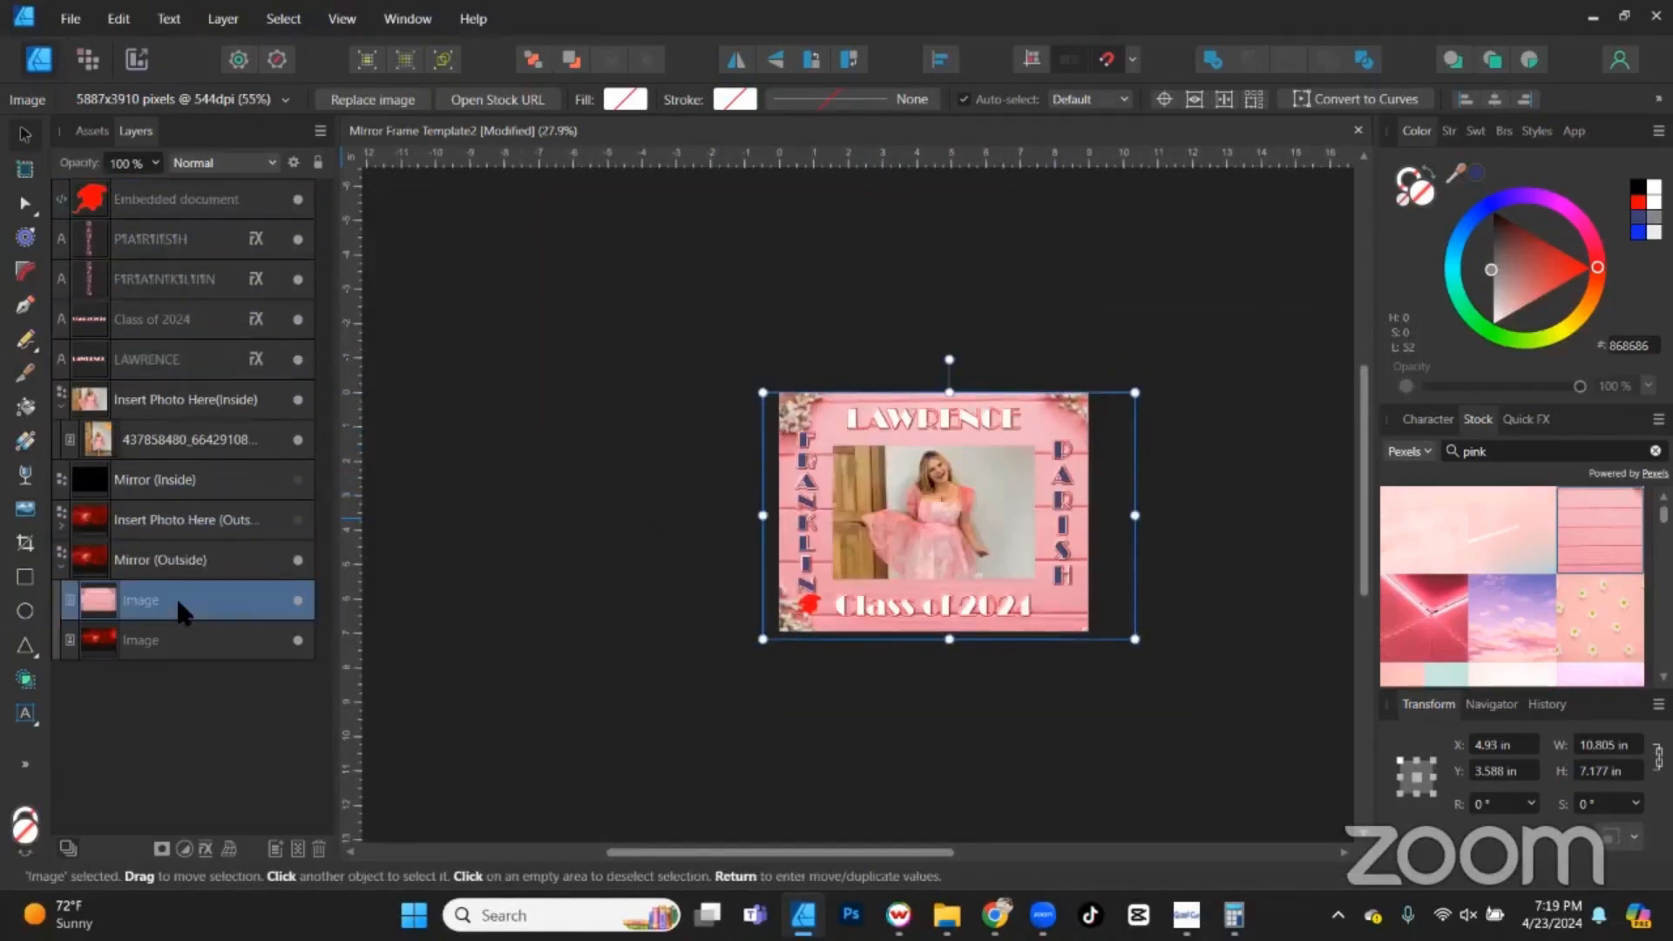
pyautogui.scroll(1, 1016, 500)
pyautogui.scroll(2, 1016, 500)
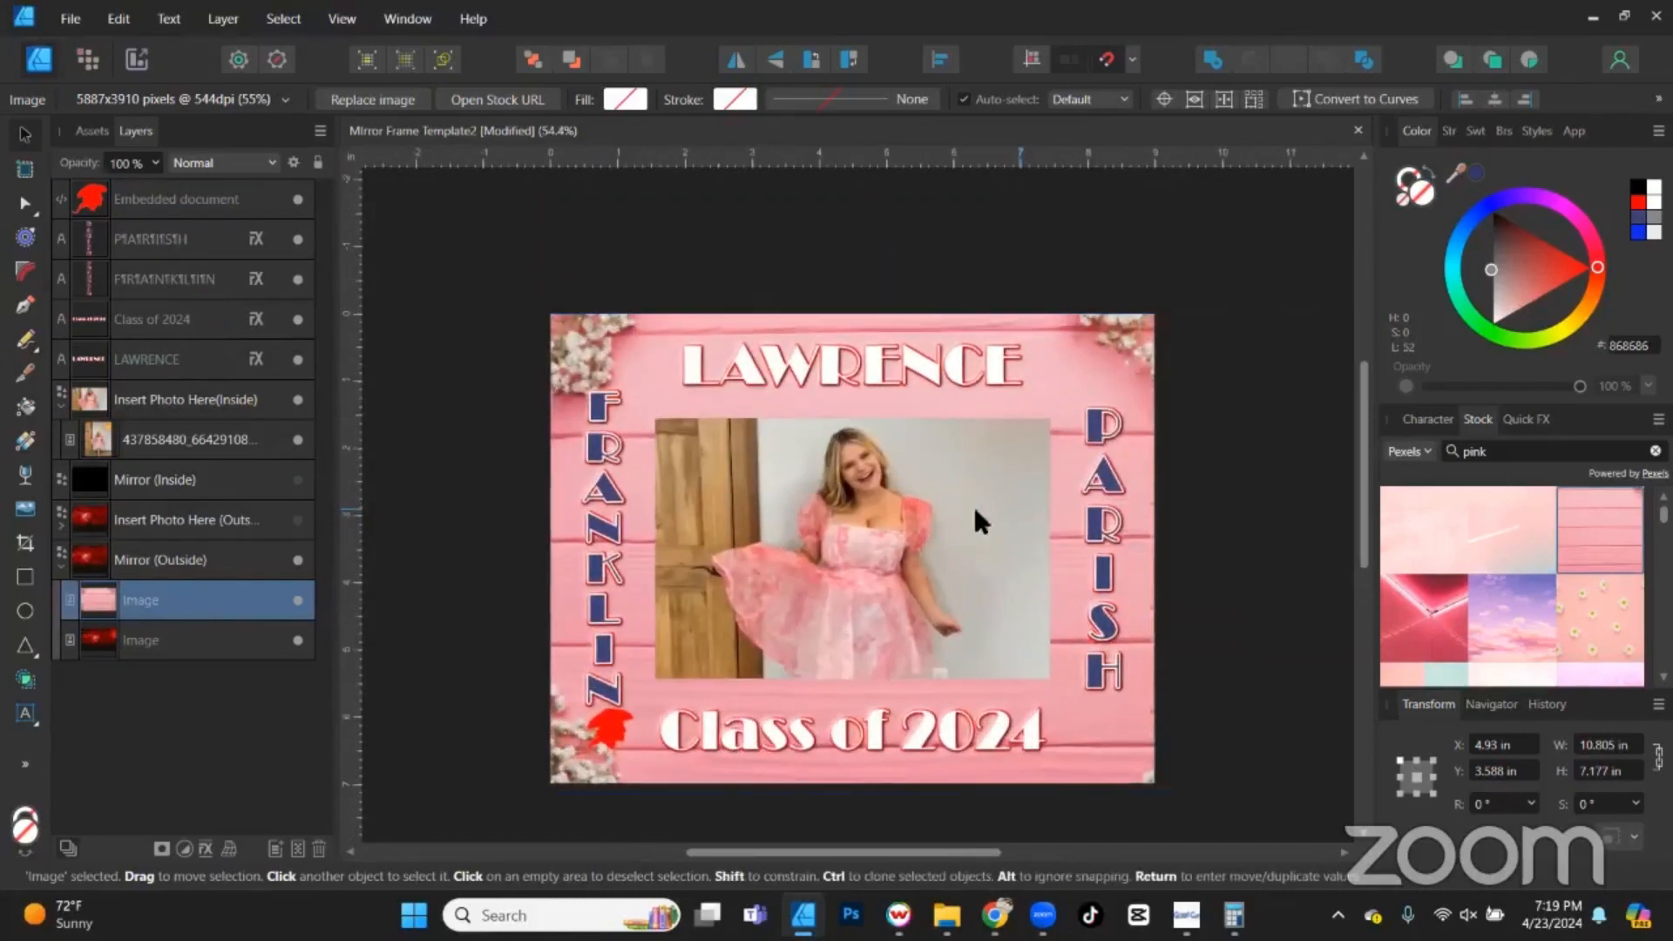
pyautogui.moveTo(985, 522)
pyautogui.mouseDown()
pyautogui.moveTo(963, 523)
pyautogui.moveTo(981, 516)
pyautogui.mouseUp()
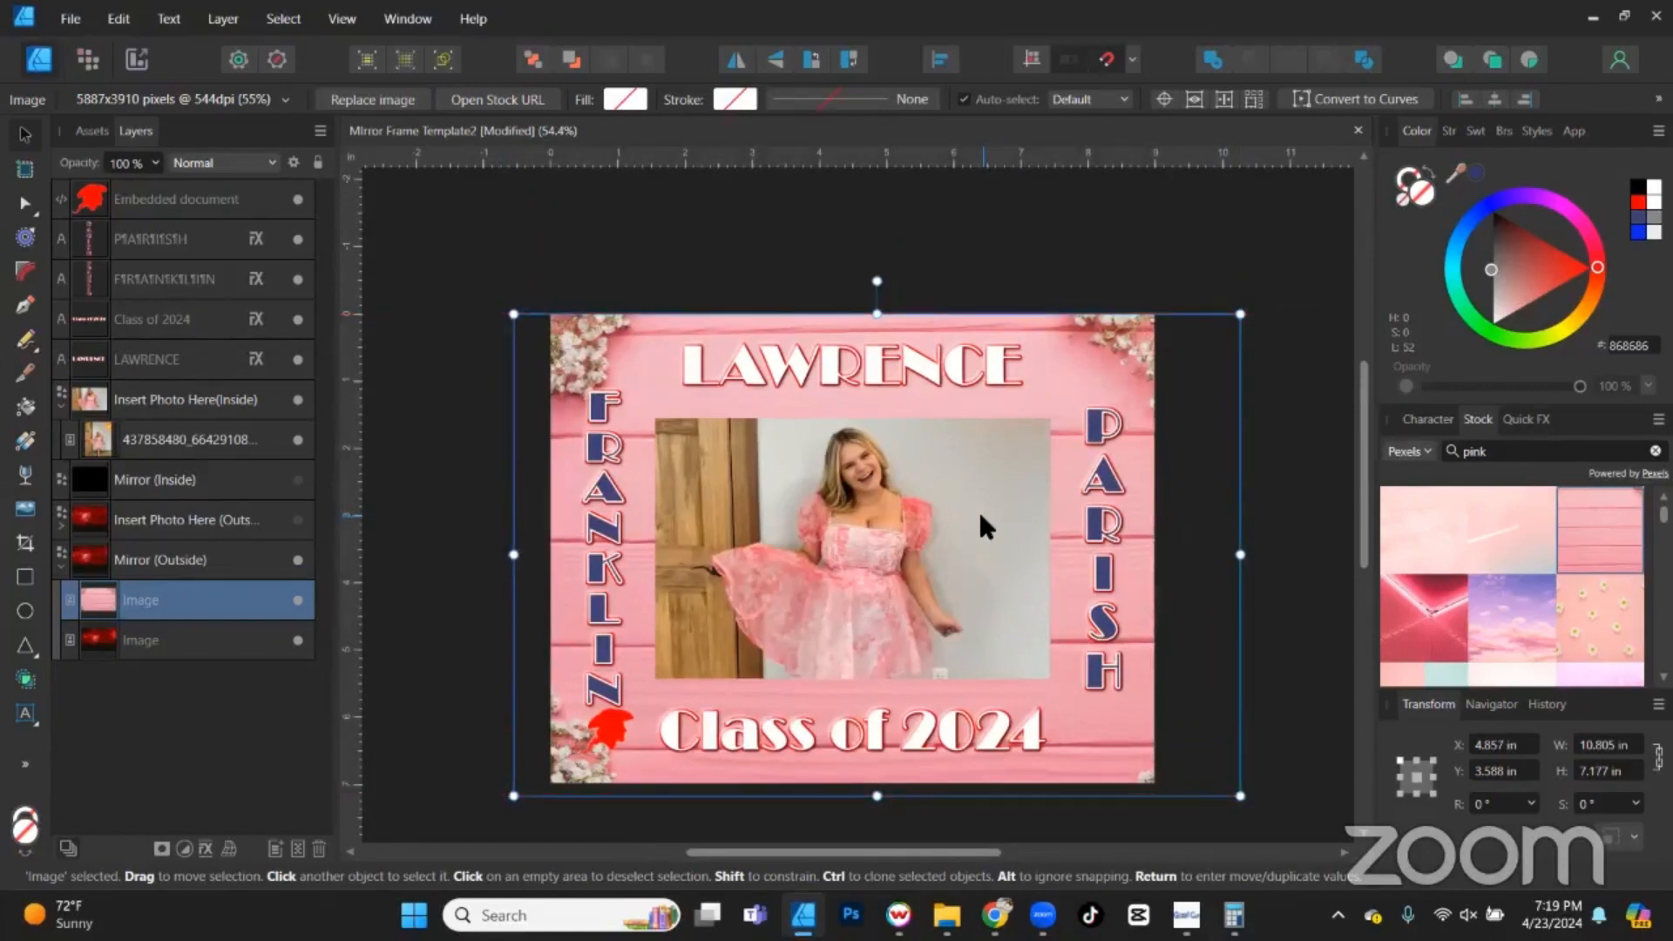
# Replace the name above the photo with the new graduate's first name, centre-aligned with only the initial capitalised.
pyautogui.doubleClick(852, 368)
pyautogui.hotkey('ctrl', 'a')
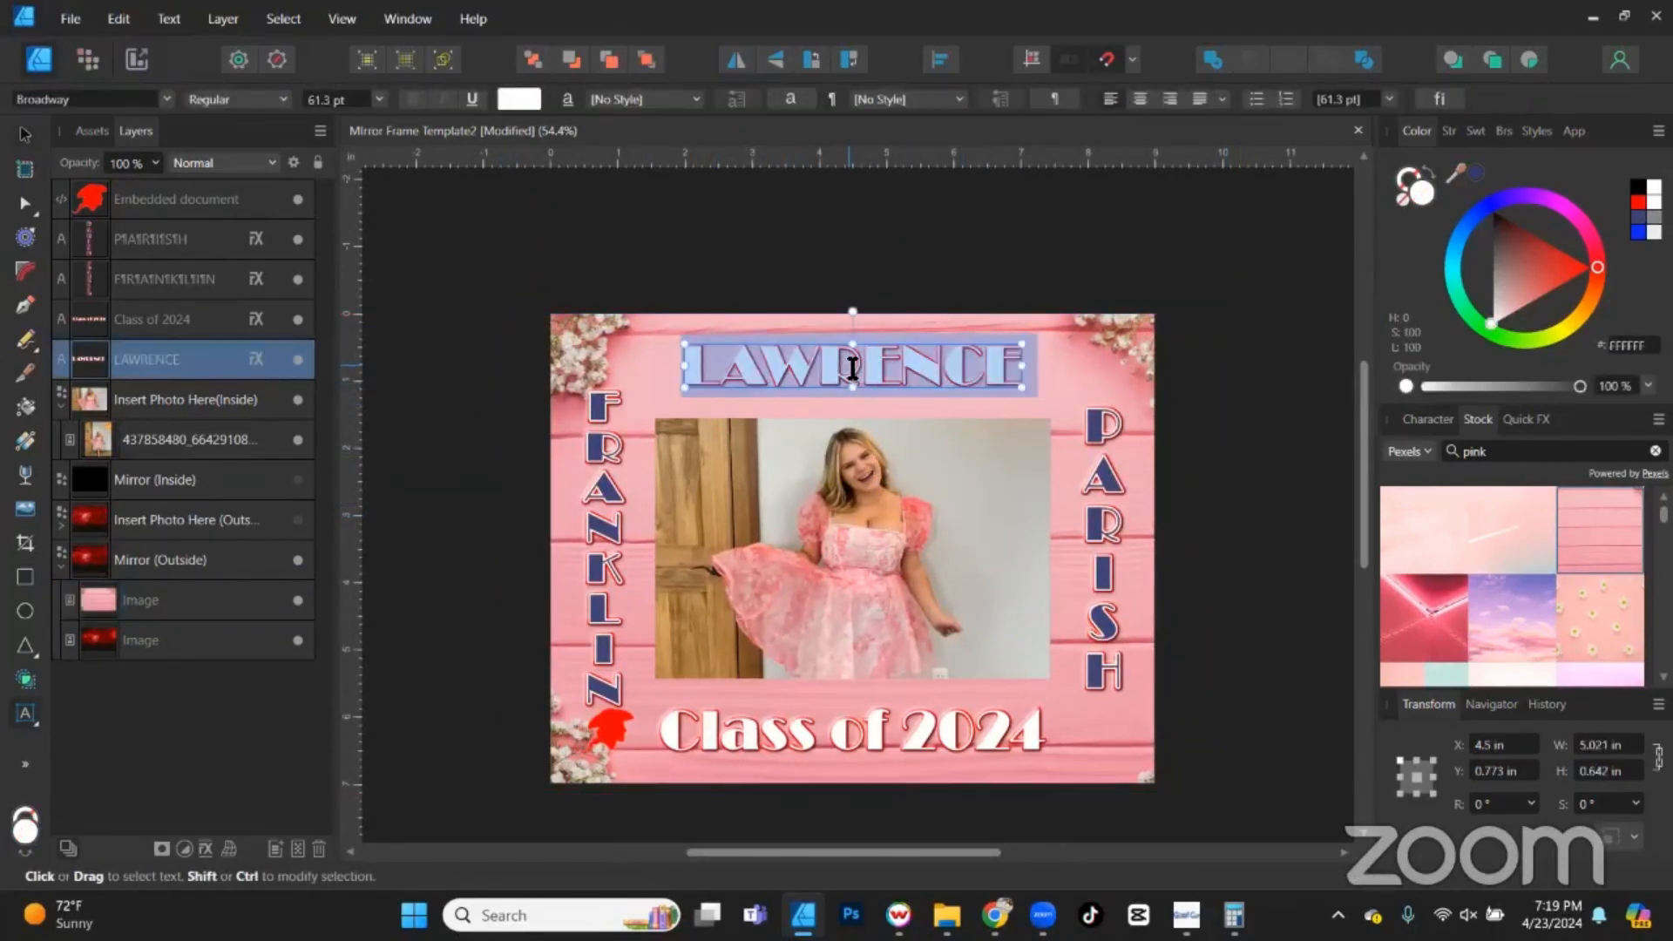
pyautogui.write('Saman')
pyautogui.hotkey('ctrl', 'z')
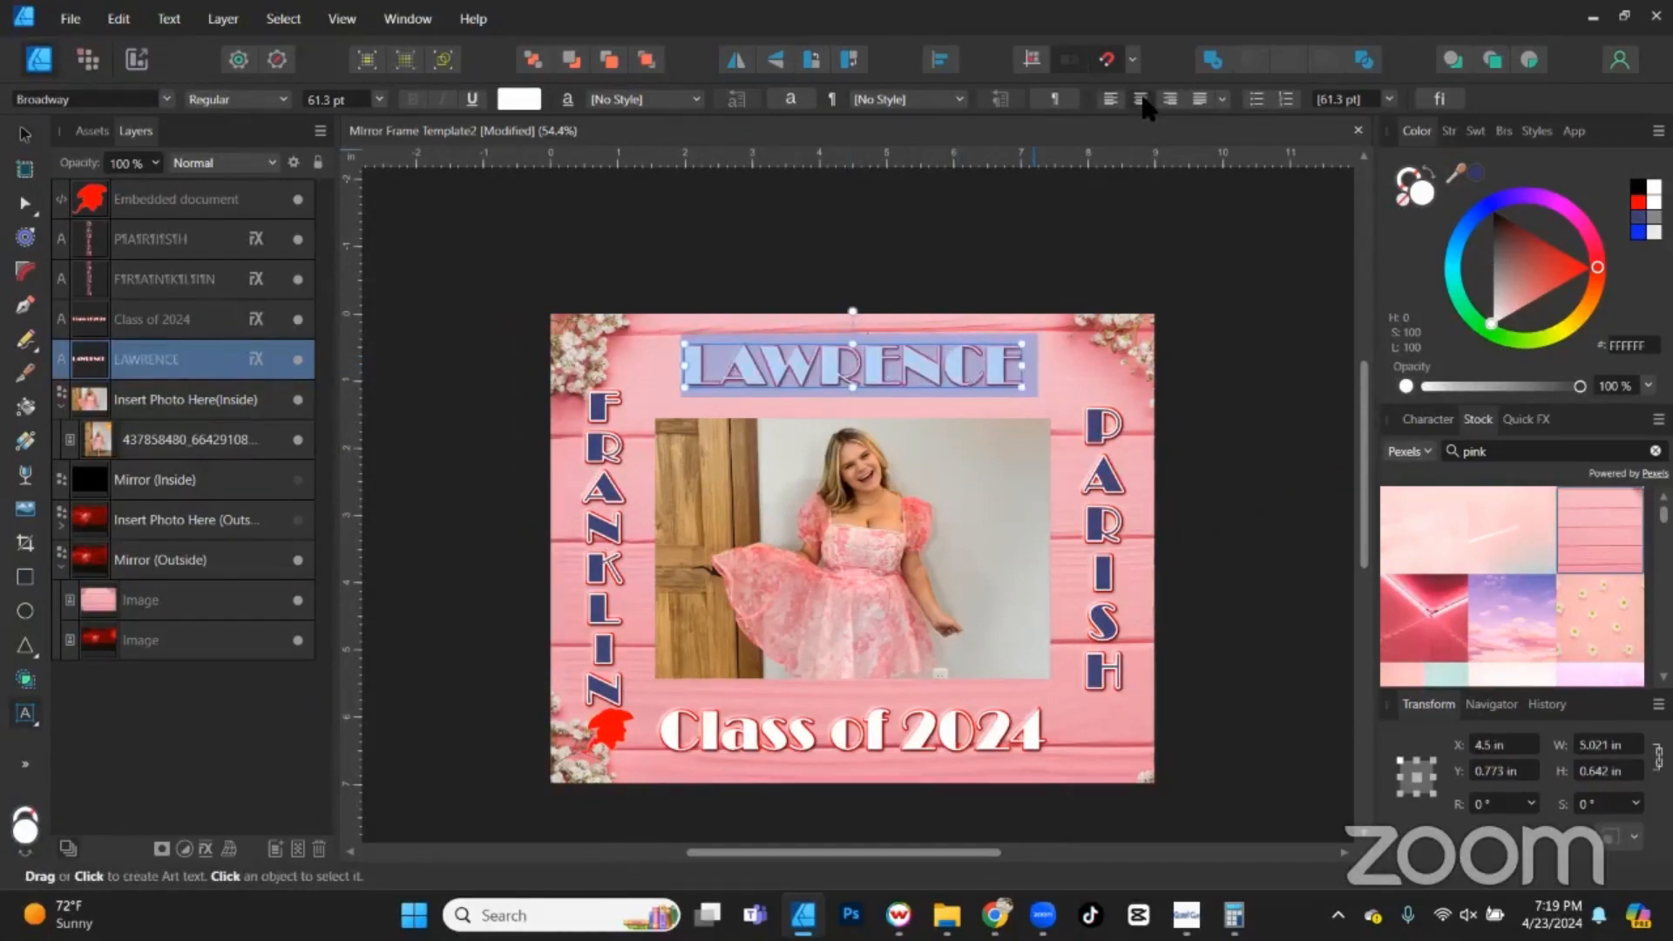
pyautogui.write('SAMANT')
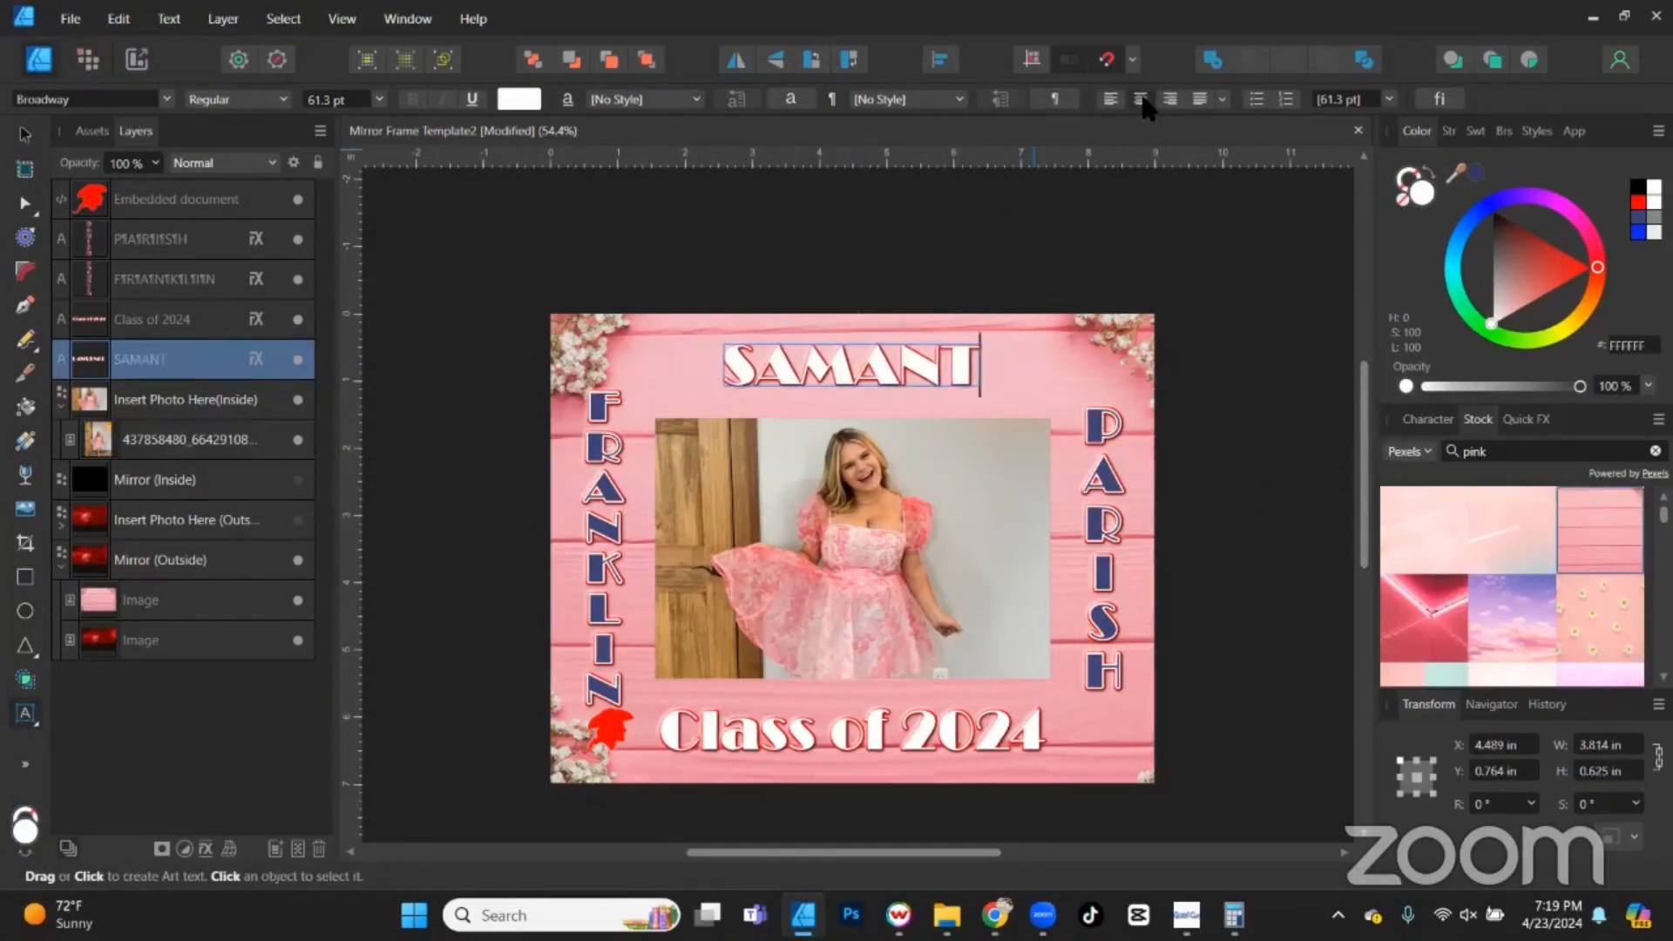
pyautogui.press('BackSpace')
pyautogui.press('BackSpace')
pyautogui.press('BackSpace')
pyautogui.press('BackSpace')
pyautogui.press('BackSpace')
pyautogui.write('amantha')
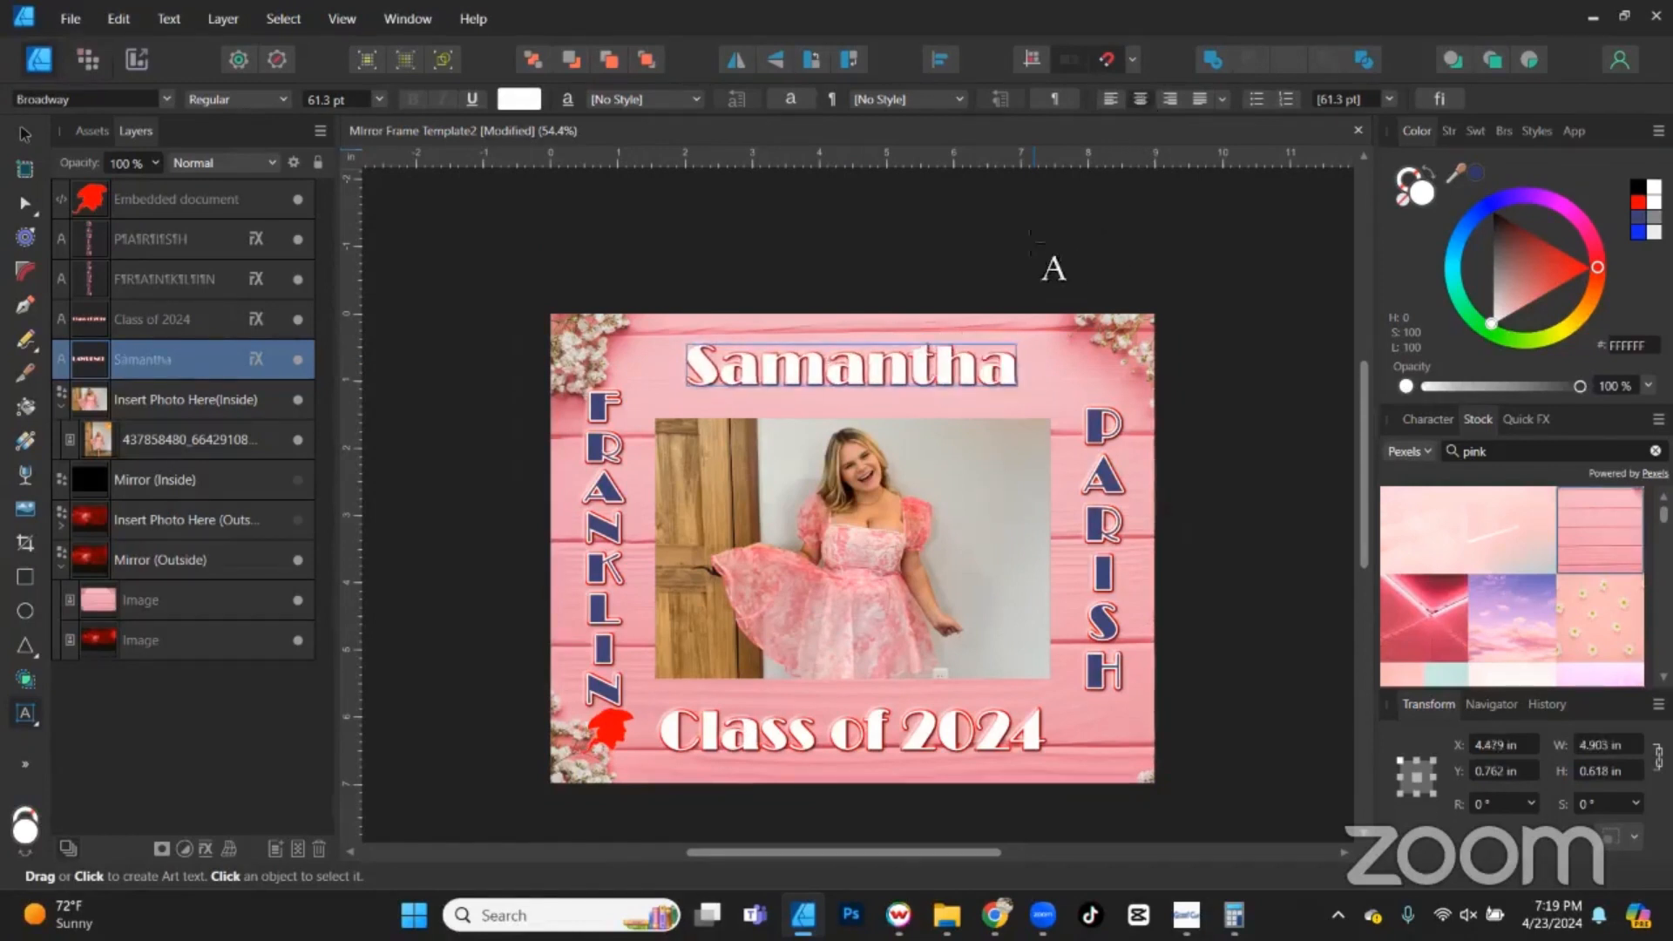
pyautogui.press('Escape')
# Replace the vertical FRANKLIN text with SOUTH, enlarge it to about 3.86 in tall, and centre it vertically beside the photo.
pyautogui.click(609, 521)
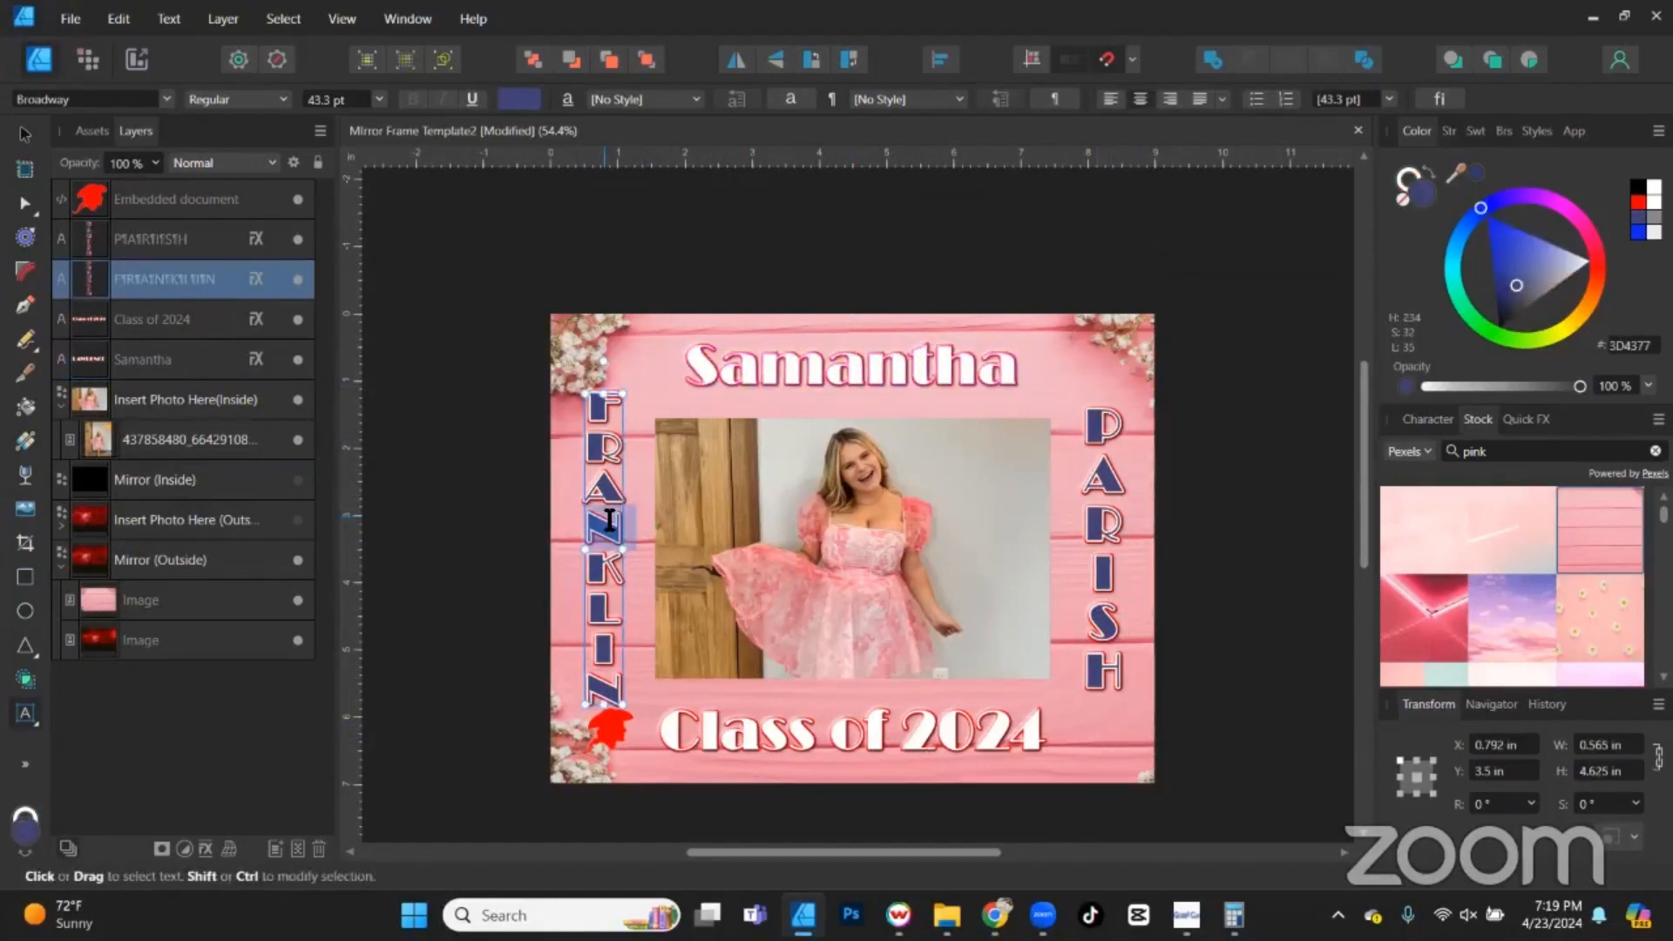
pyautogui.doubleClick(609, 521)
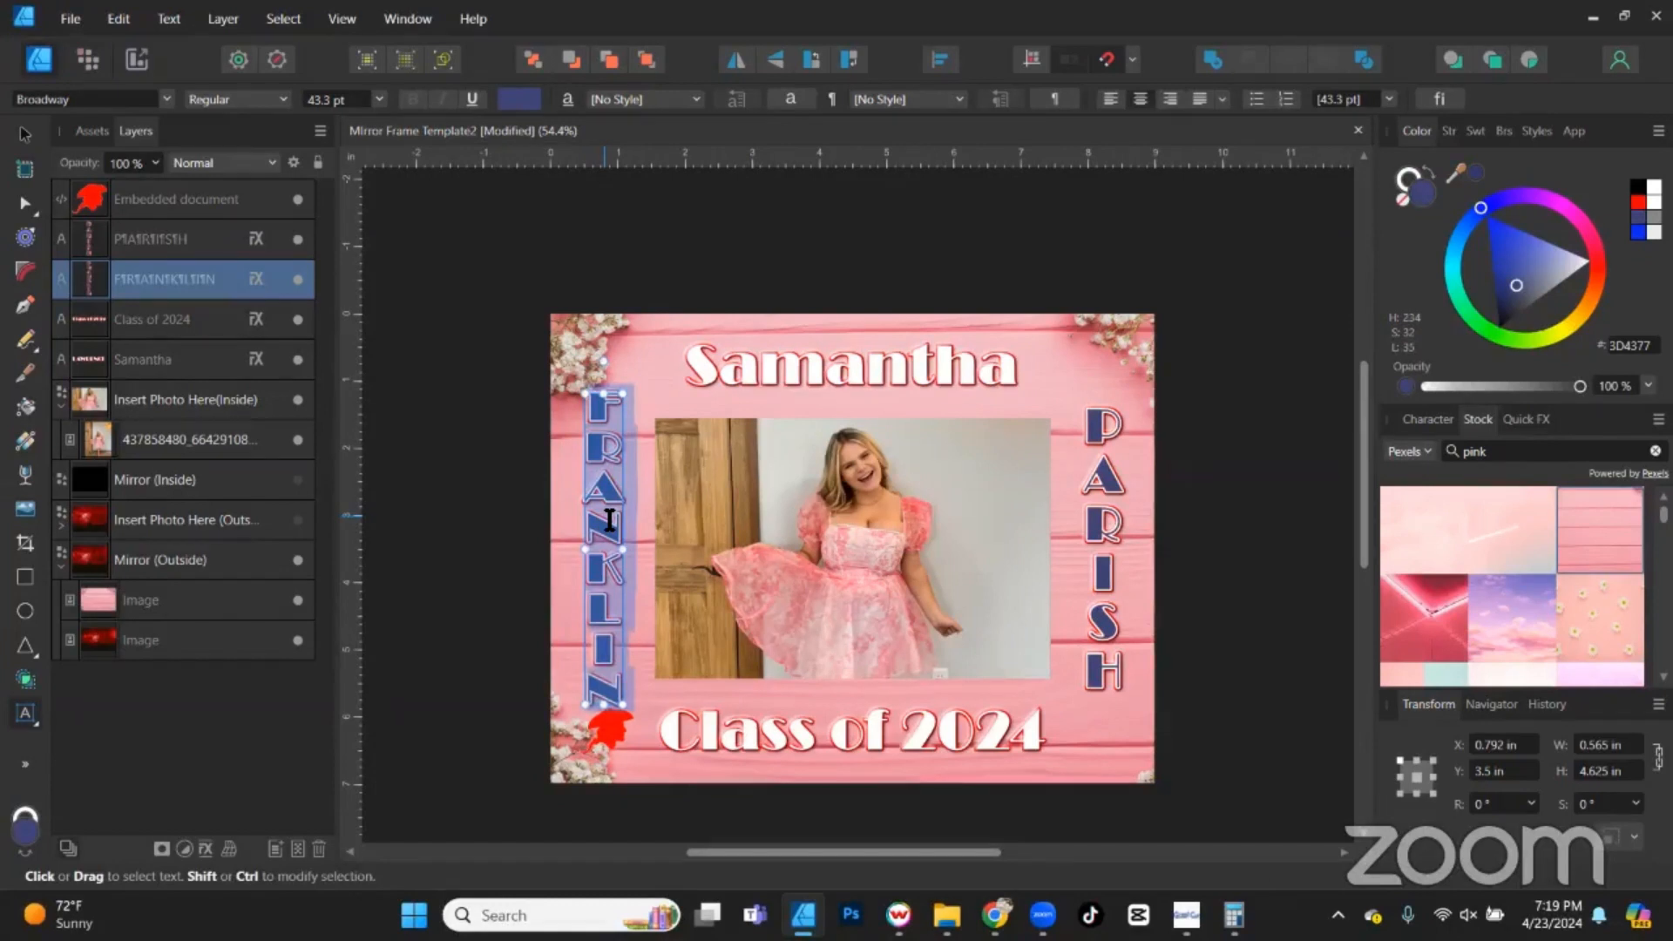
pyautogui.write('S O U T H')
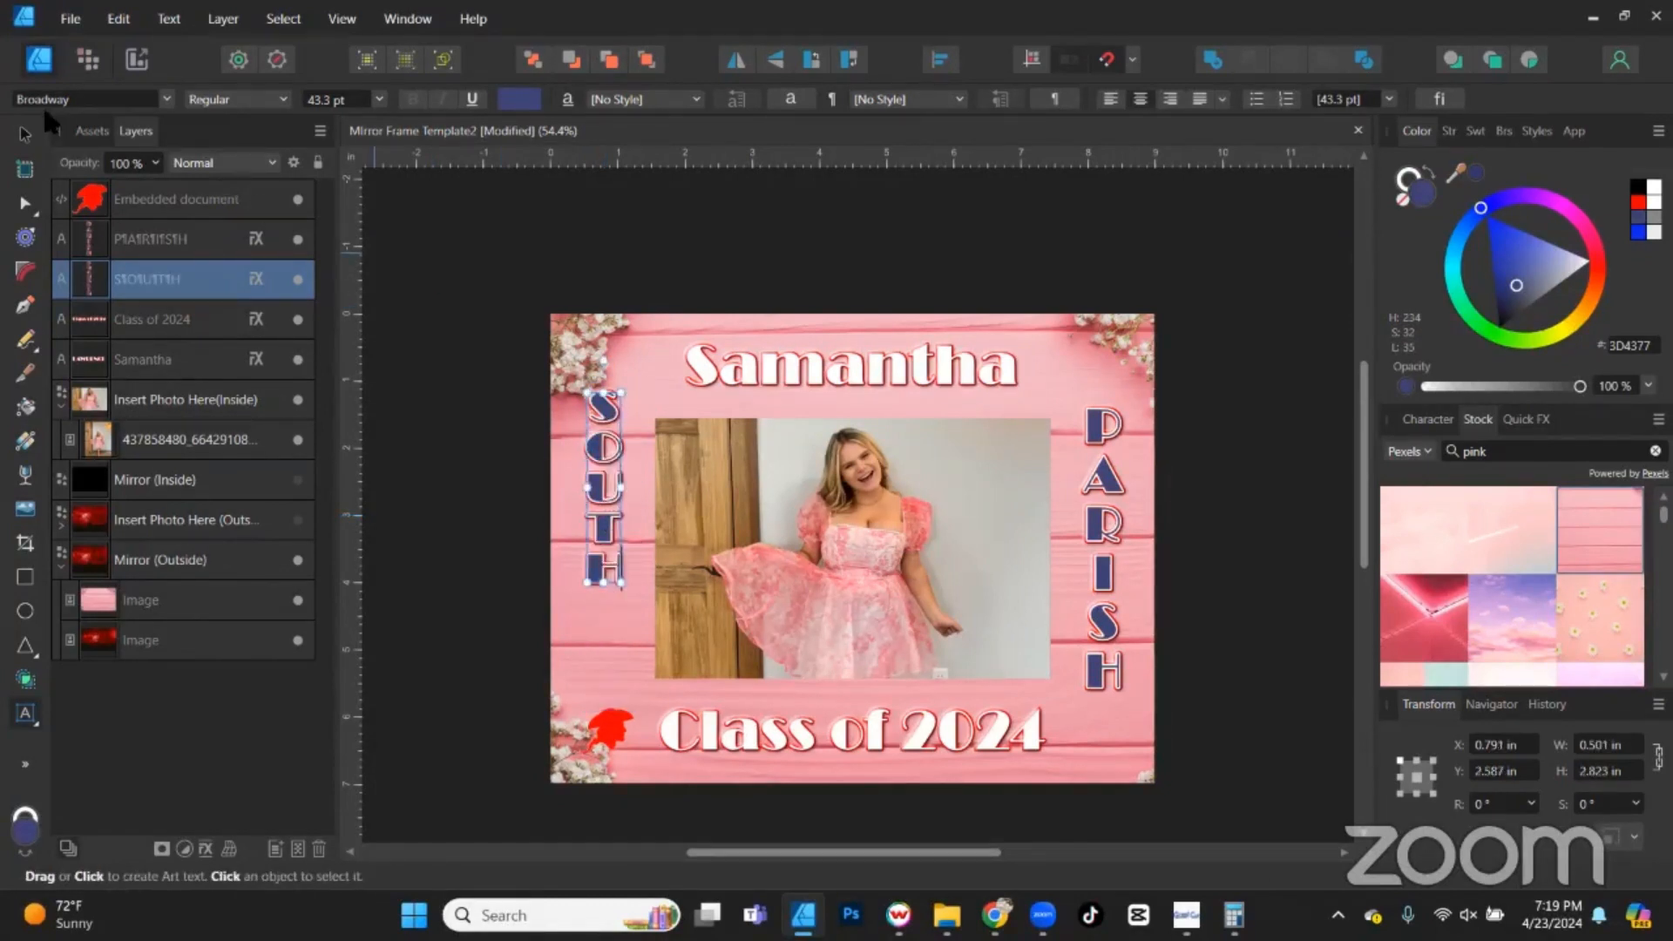
pyautogui.press('Escape')
pyautogui.moveTo(606, 582); pyautogui.dragTo(605, 652)
pyautogui.moveTo(598, 523); pyautogui.dragTo(590, 556)
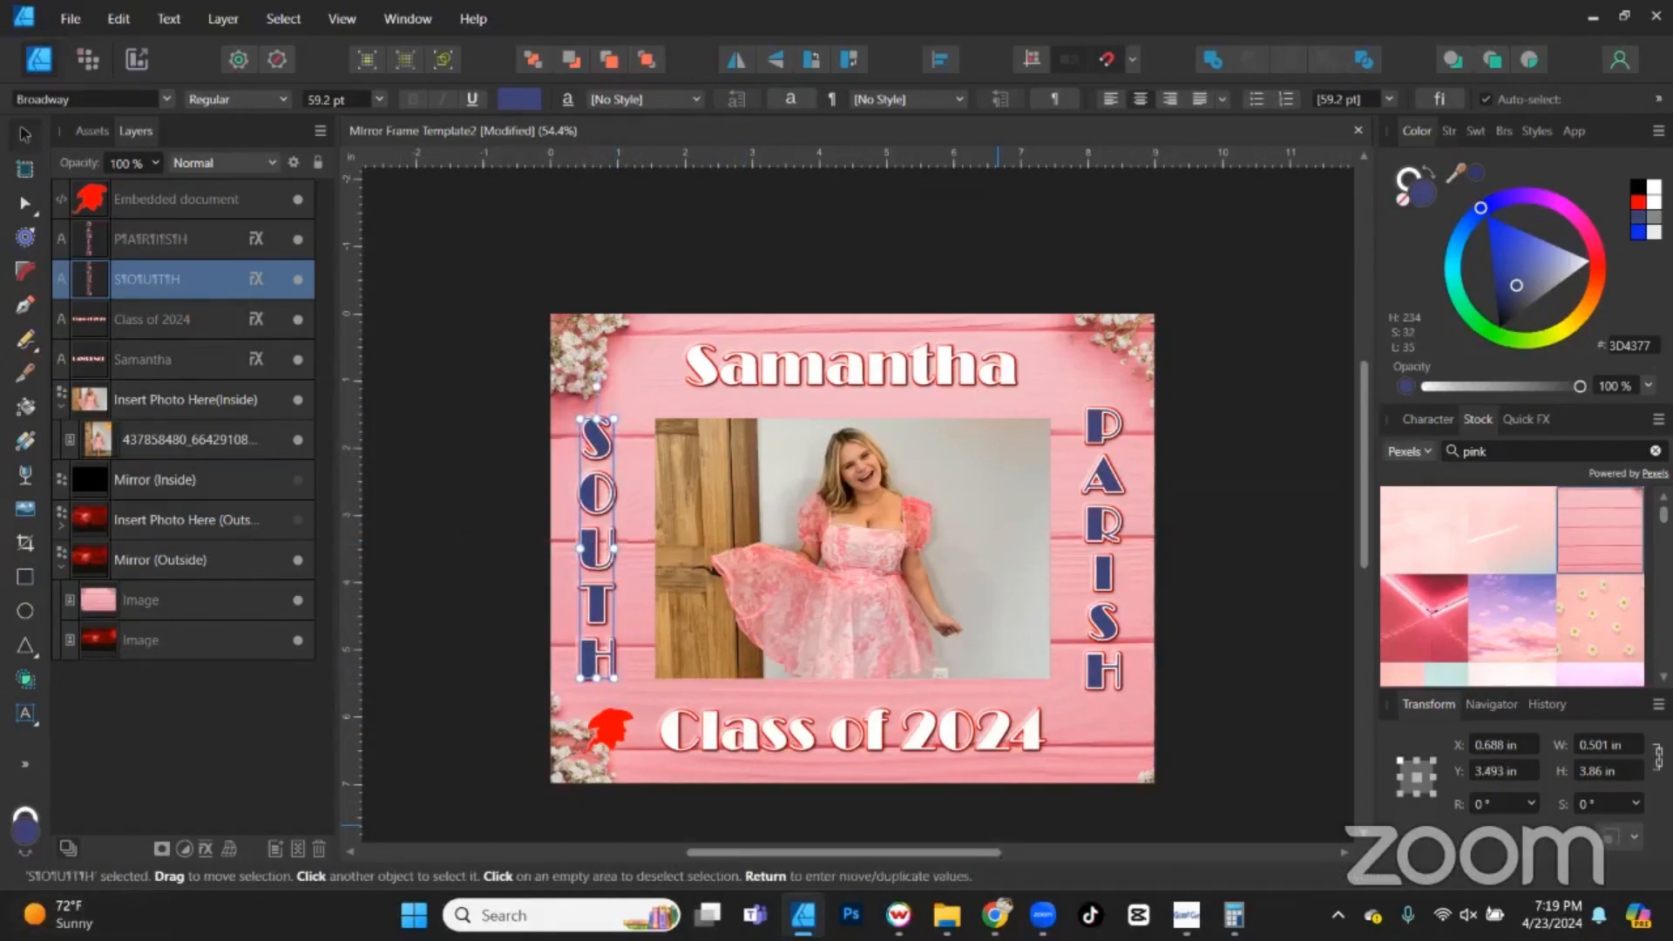
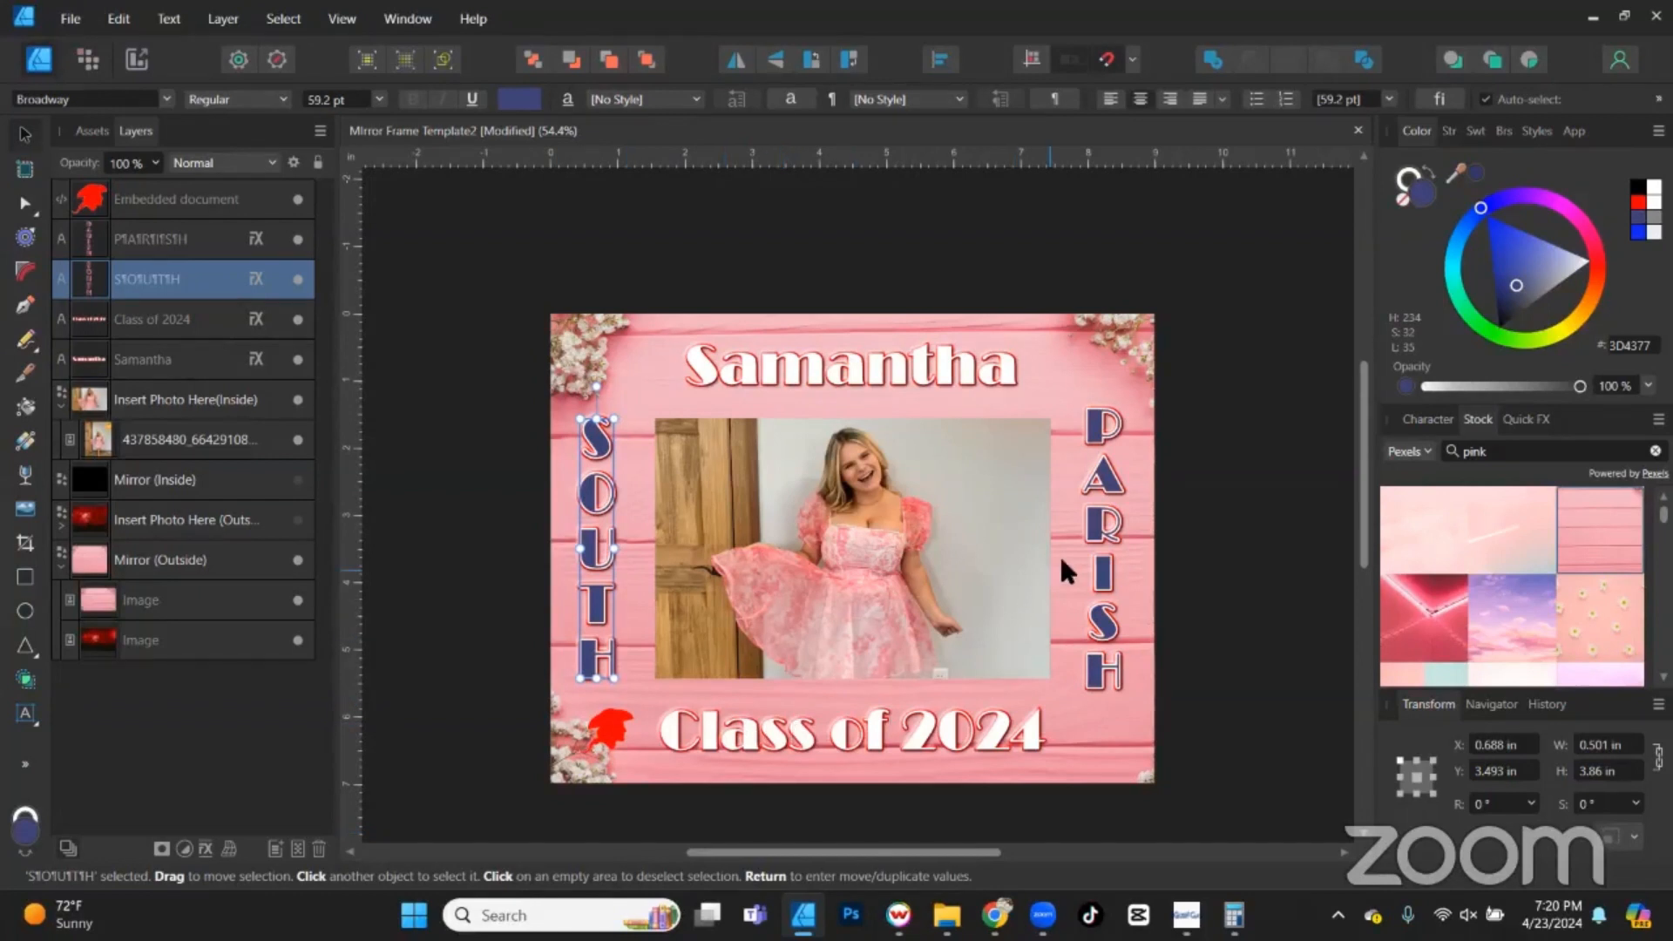
# Replace the vertical PARISH text beside the photo with HIGH and centre it vertically on the page.
pyautogui.doubleClick(1115, 531)
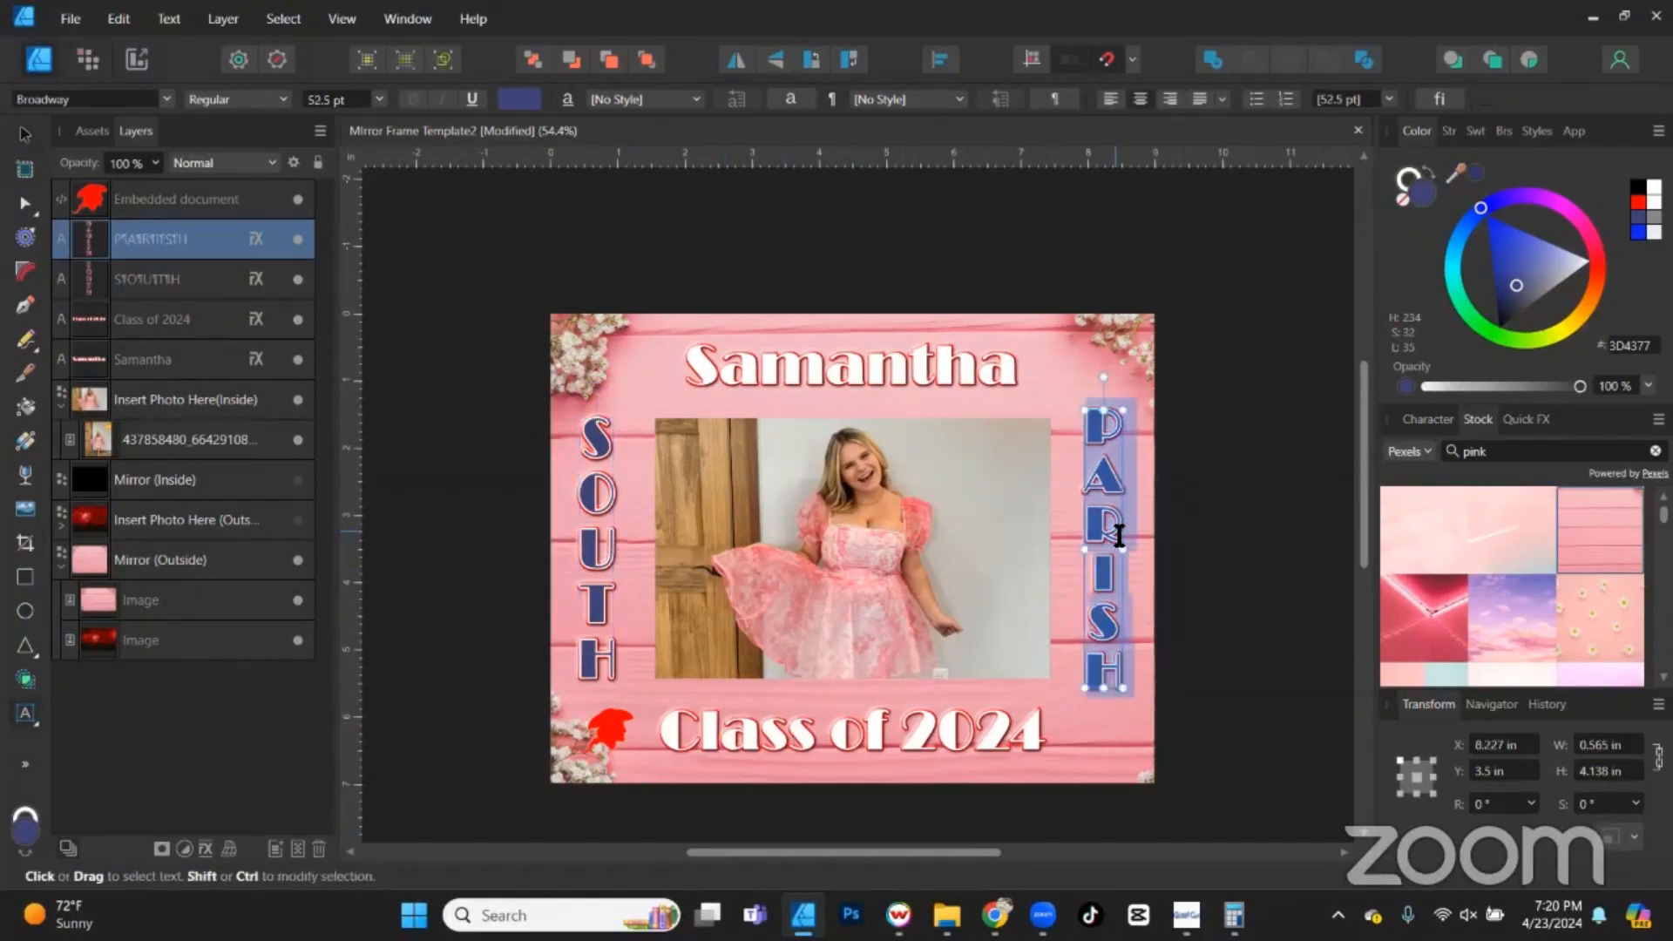
pyautogui.write('IGH')
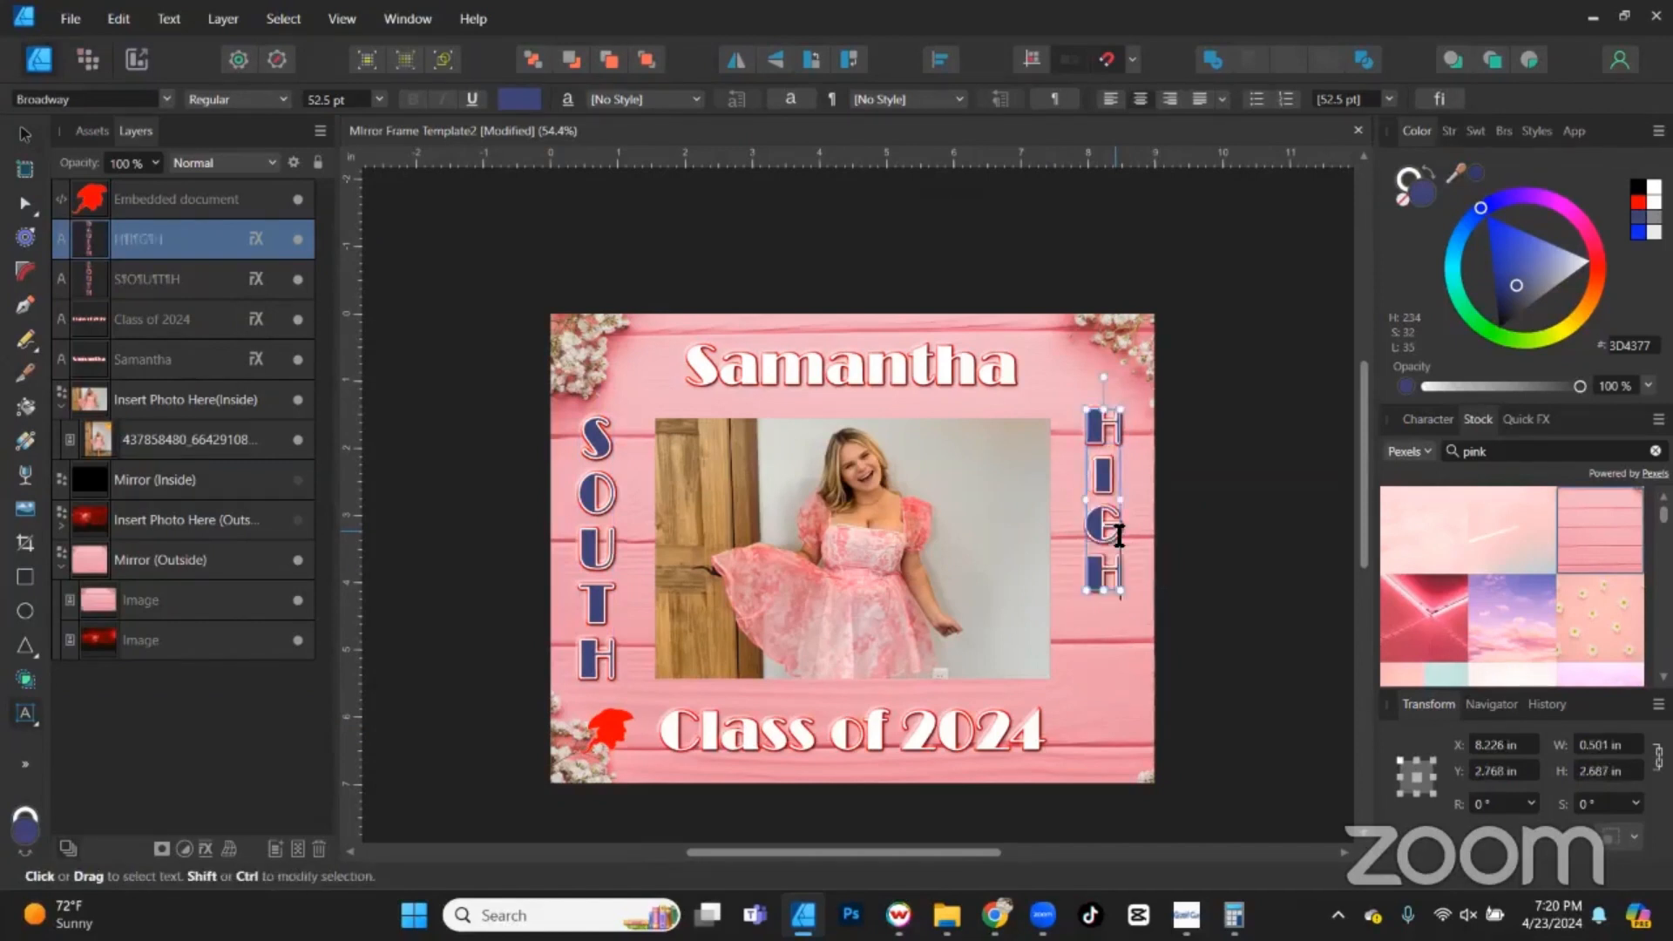
pyautogui.press('Escape')
pyautogui.click(25, 133)
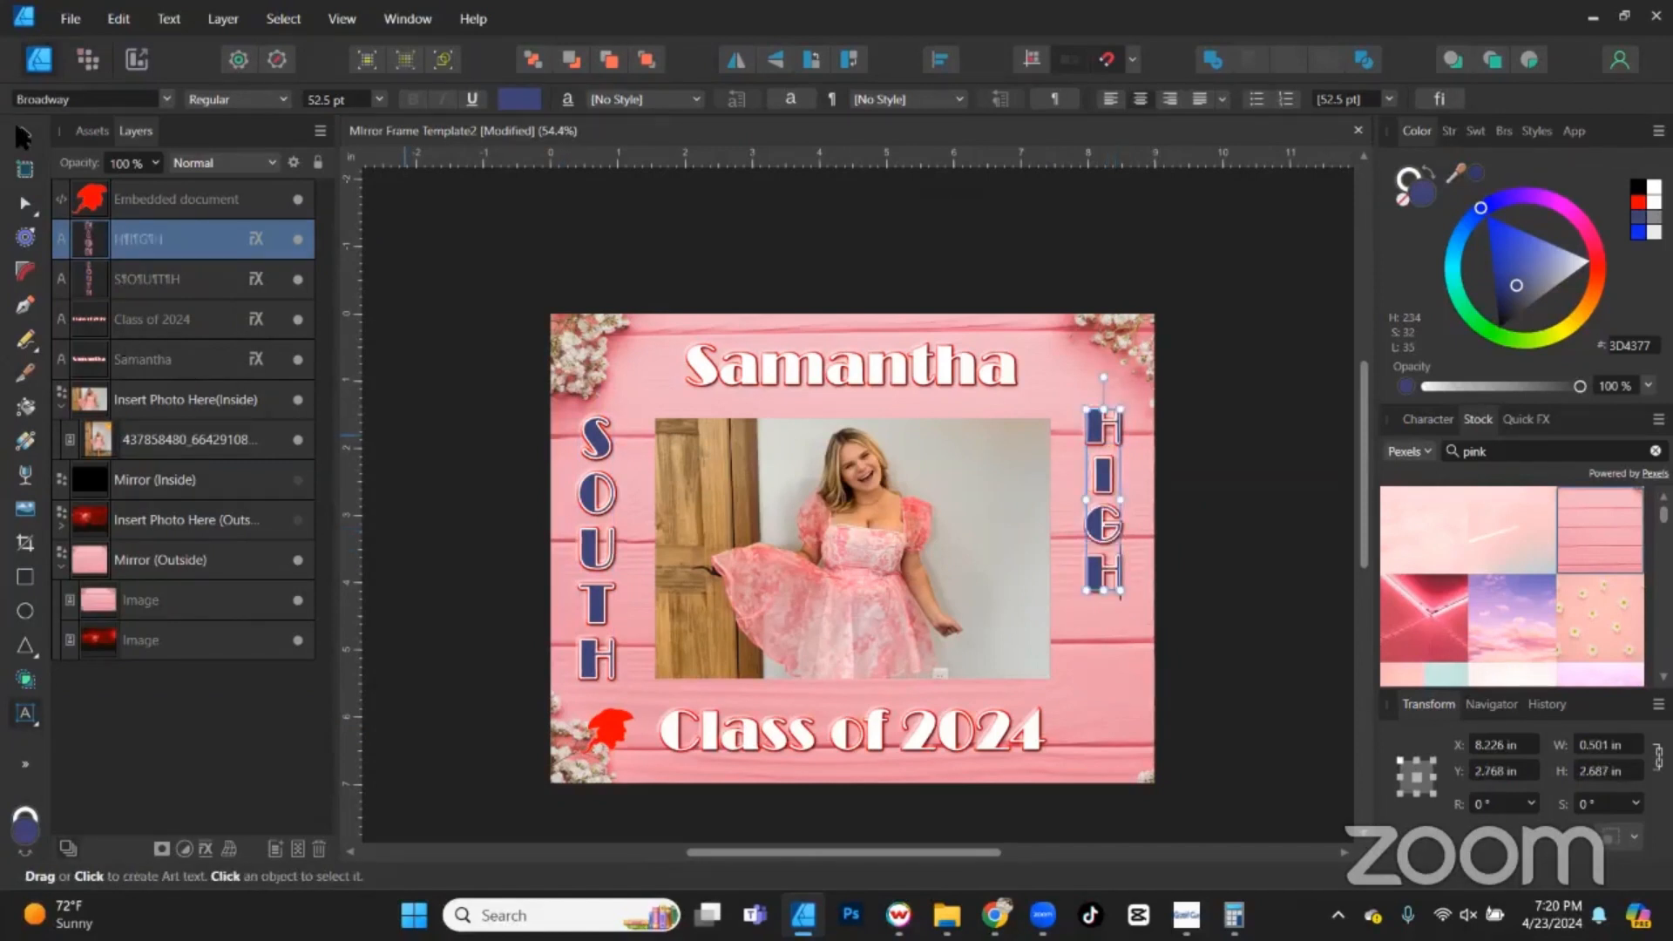
pyautogui.click(938, 60)
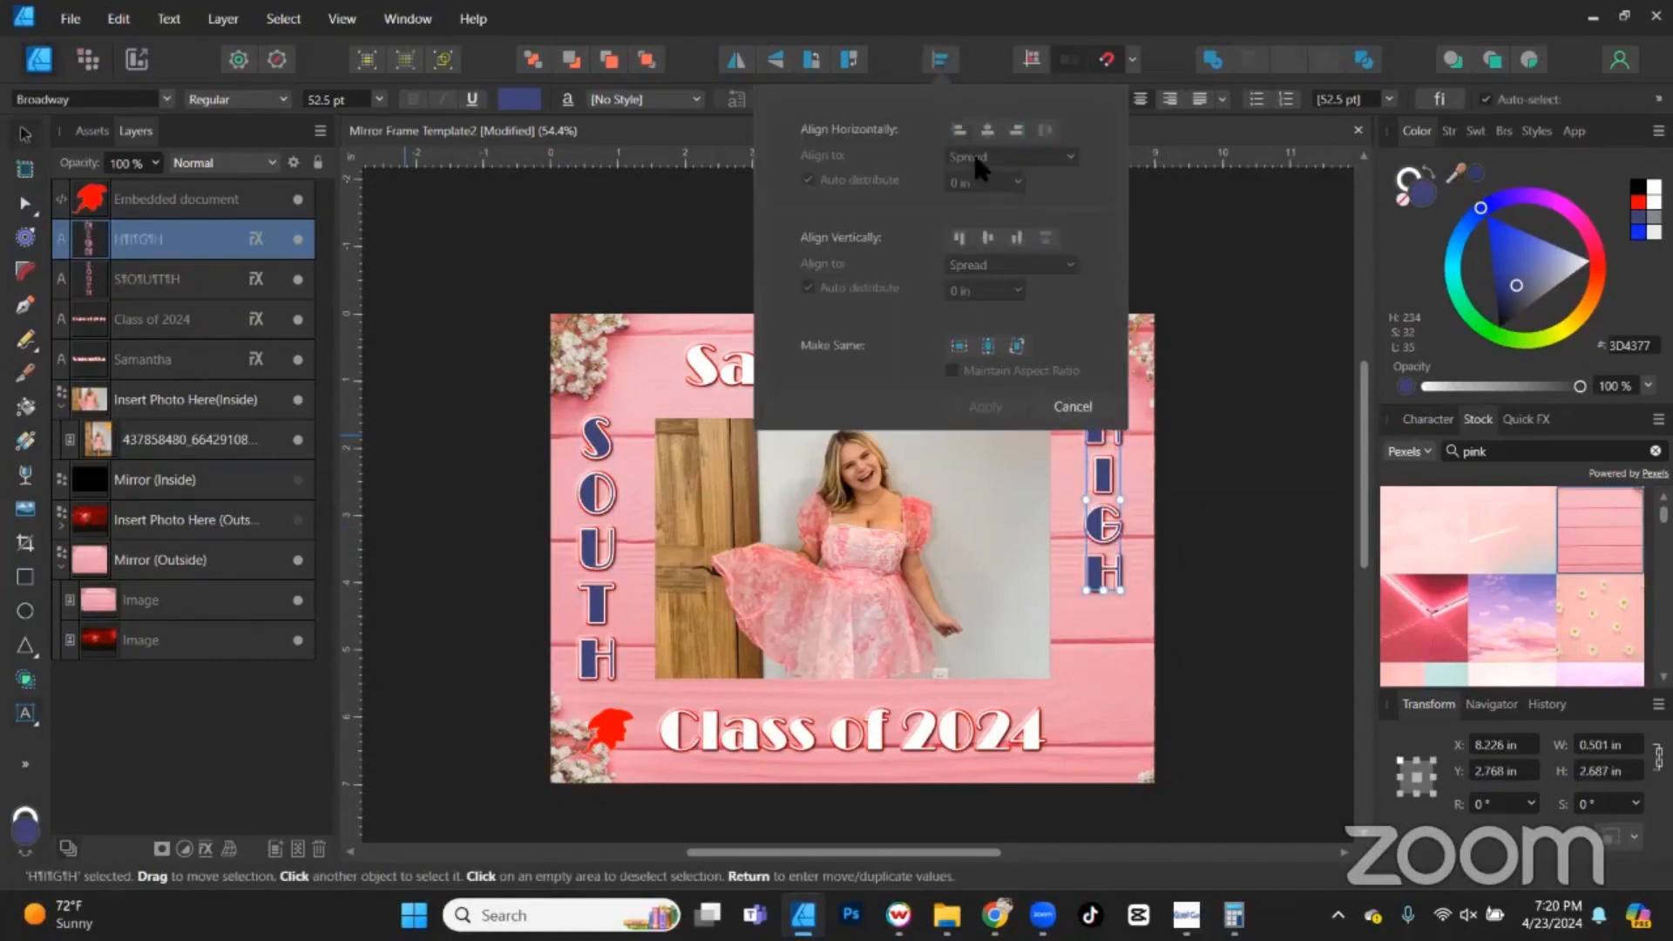
pyautogui.click(988, 237)
pyautogui.click(985, 407)
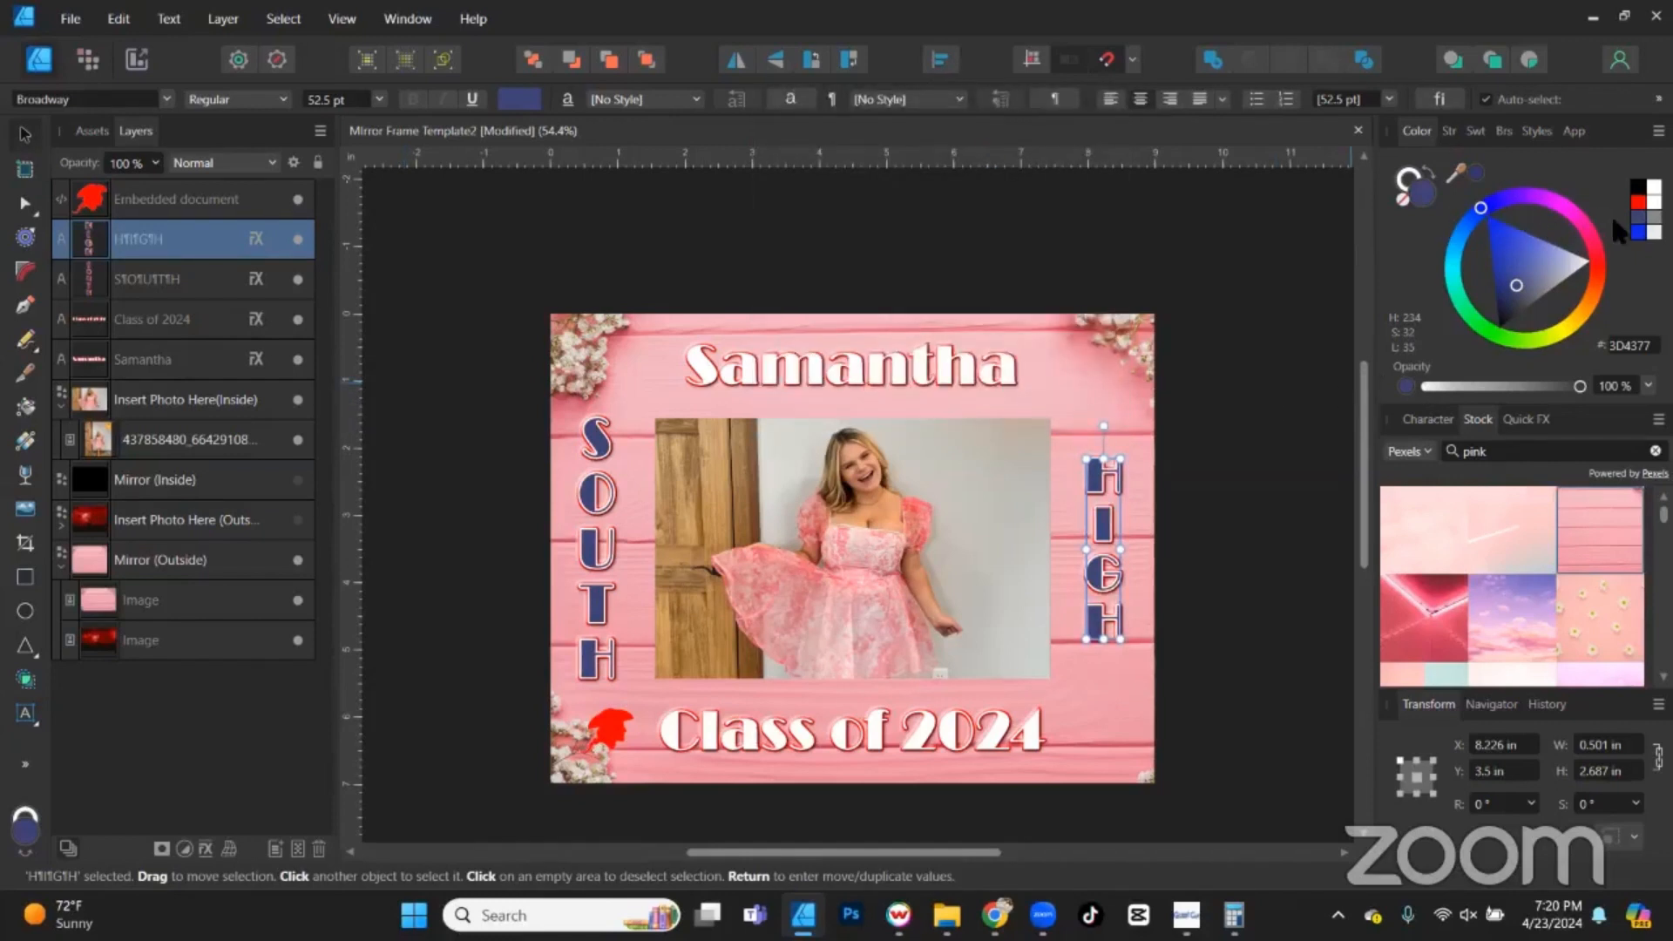
# Try a light pink (F0B4C0) sampled from the plank background and white as fills for the HIGH lettering.
pyautogui.moveTo(1455, 173); pyautogui.dragTo(1075, 380)
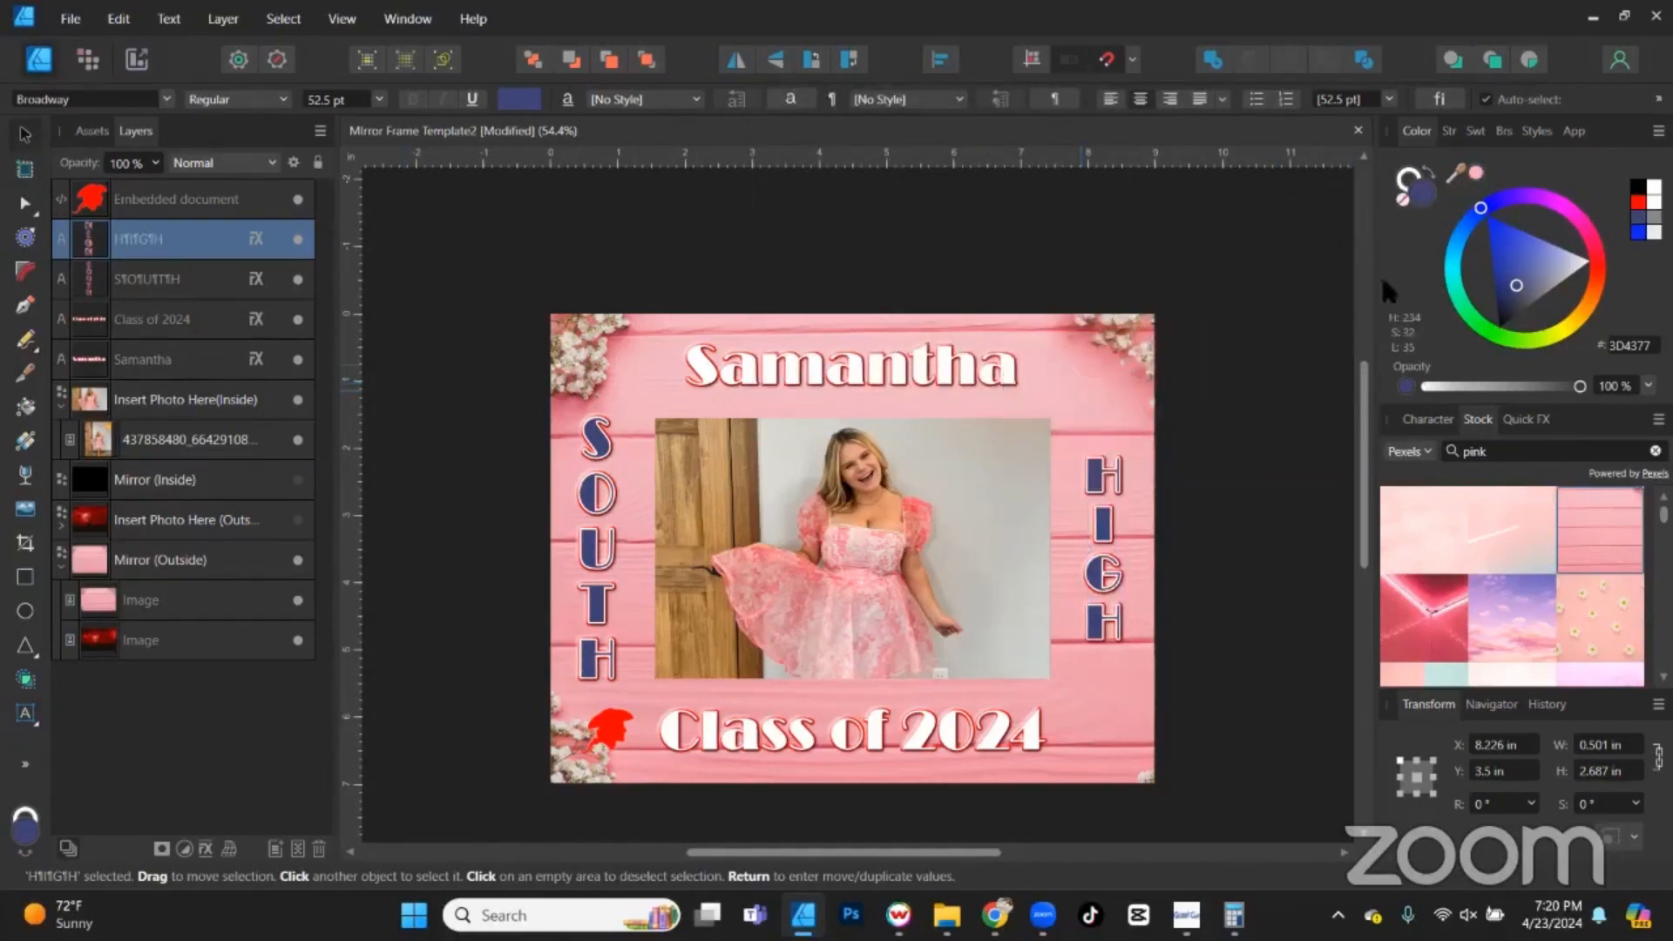
pyautogui.click(1474, 176)
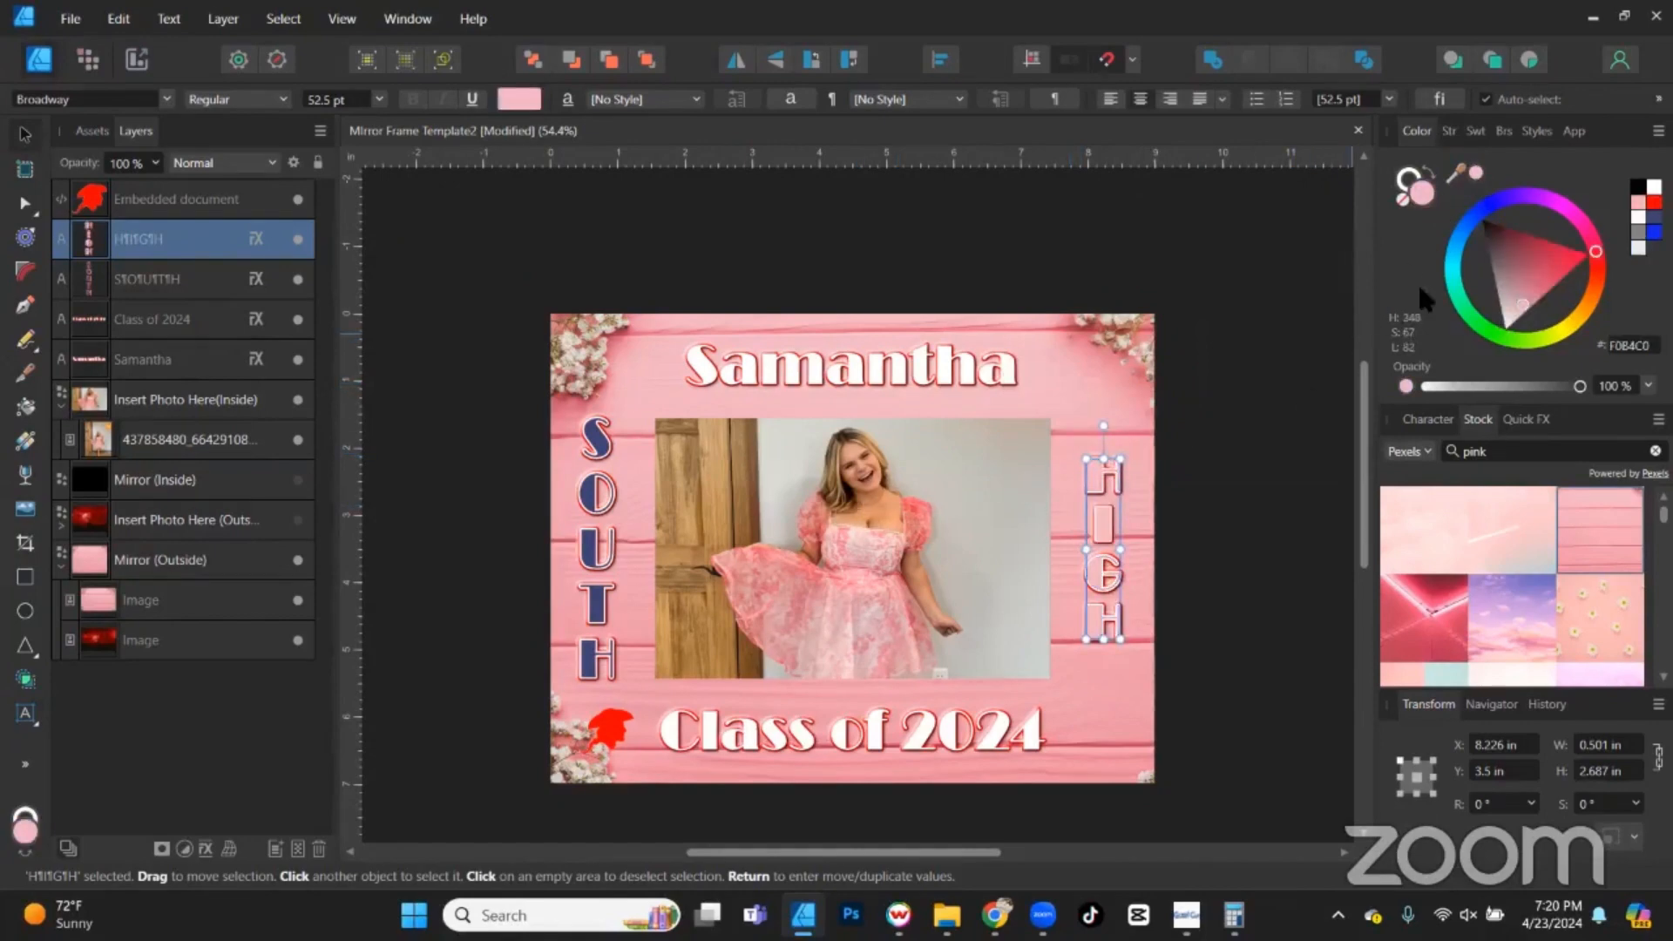
pyautogui.hotkey('ctrl', 'z')
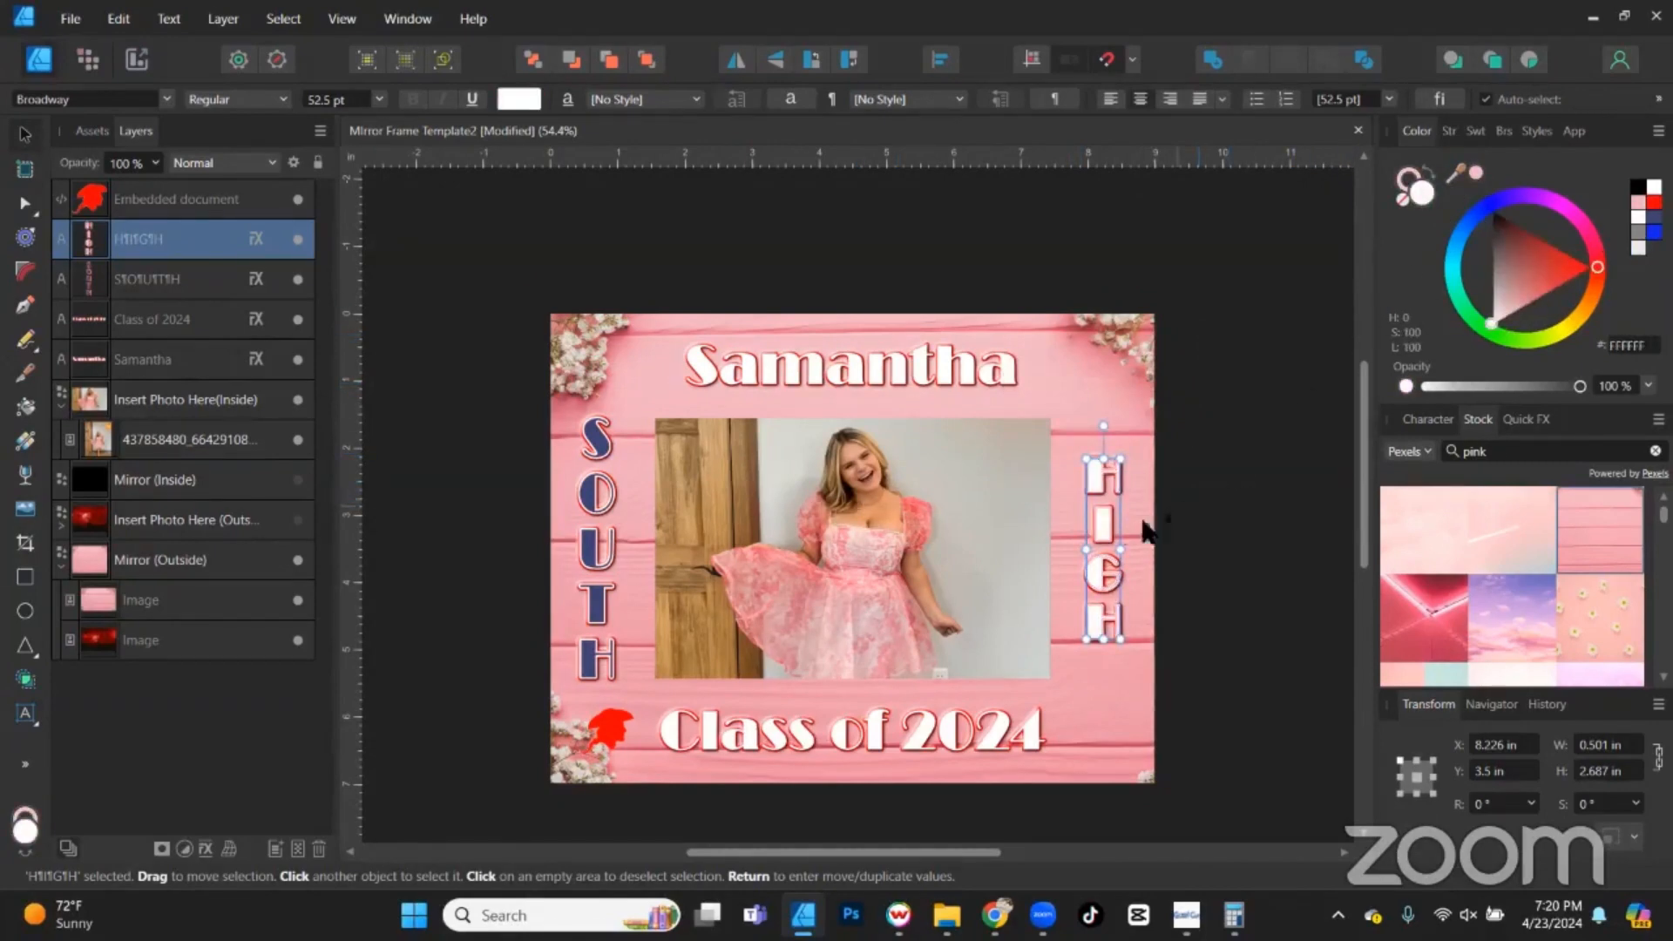
pyautogui.scroll(4, 1090, 515)
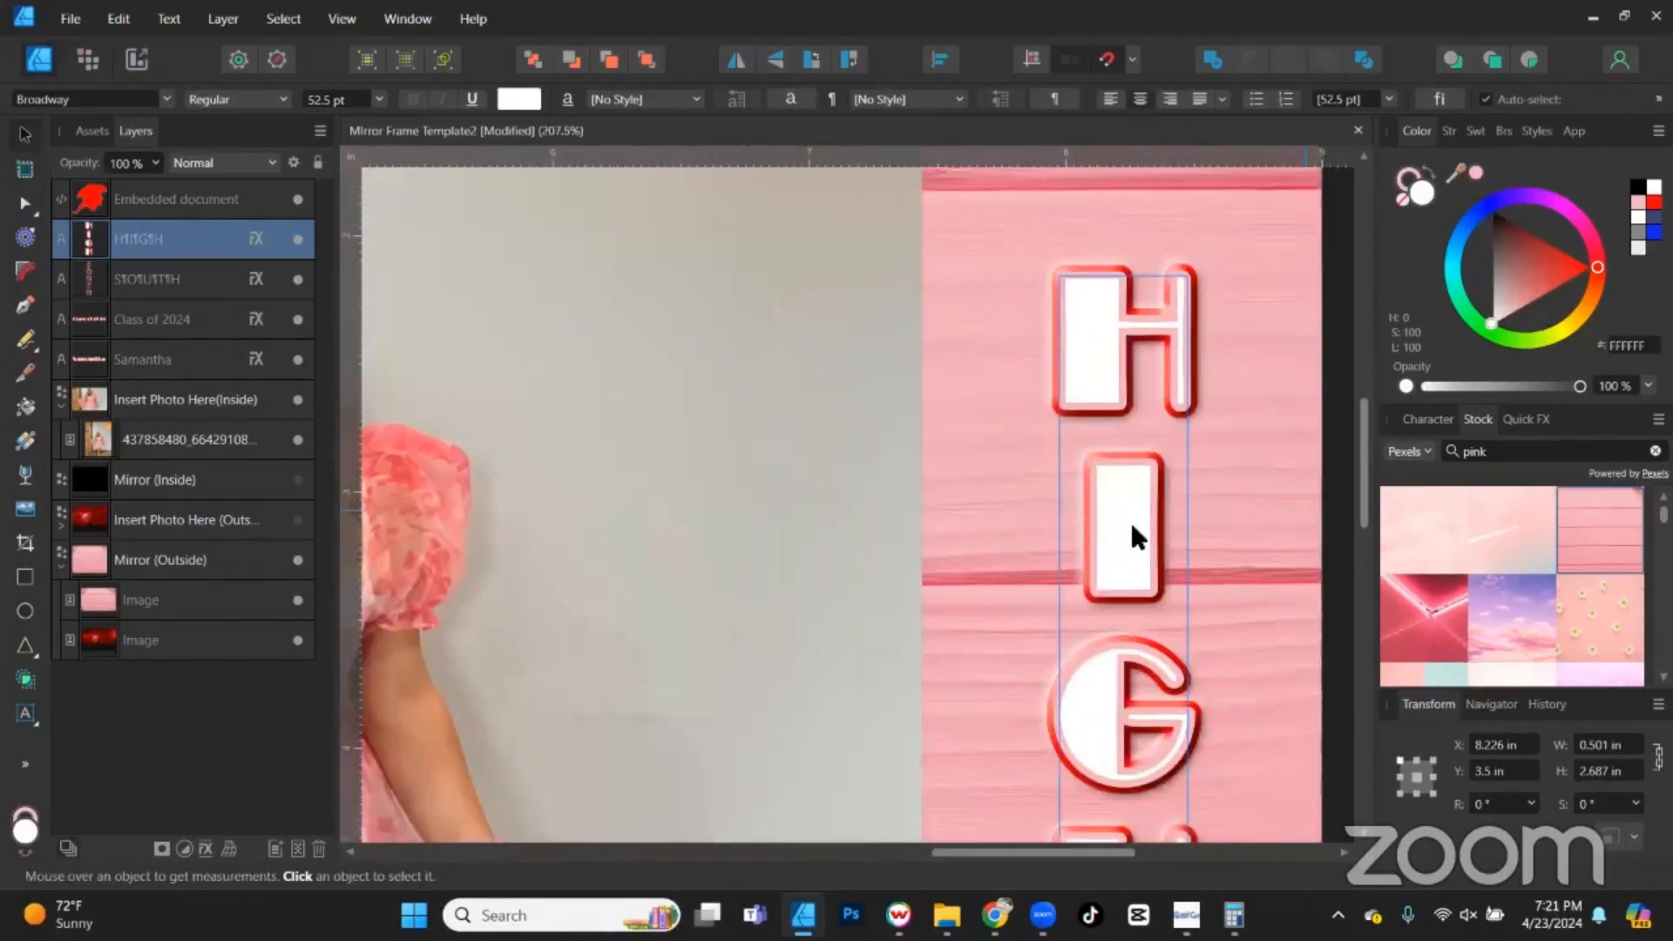
pyautogui.scroll(-1, 1131, 519)
pyautogui.scroll(-1, 1131, 520)
pyautogui.click(1129, 520)
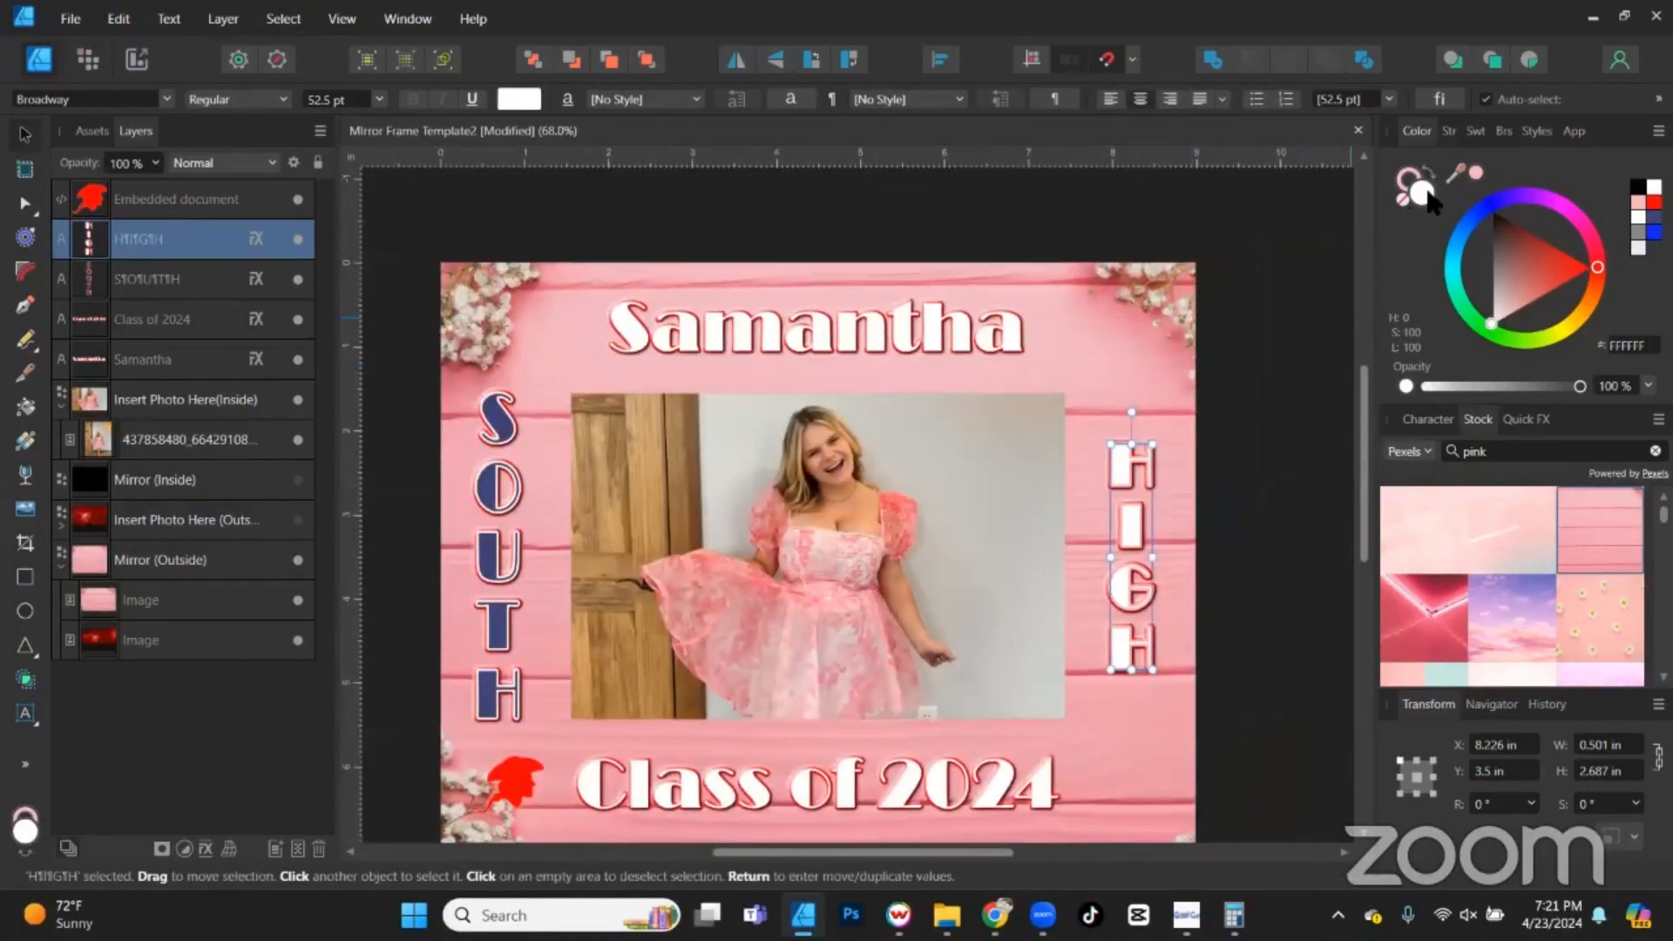
# Sample a coral red (D94949) from the photo and fill both the HIGH and SOUTH lettering with it.
pyautogui.moveTo(1429, 199); pyautogui.dragTo(891, 500)
pyautogui.click(1473, 174)
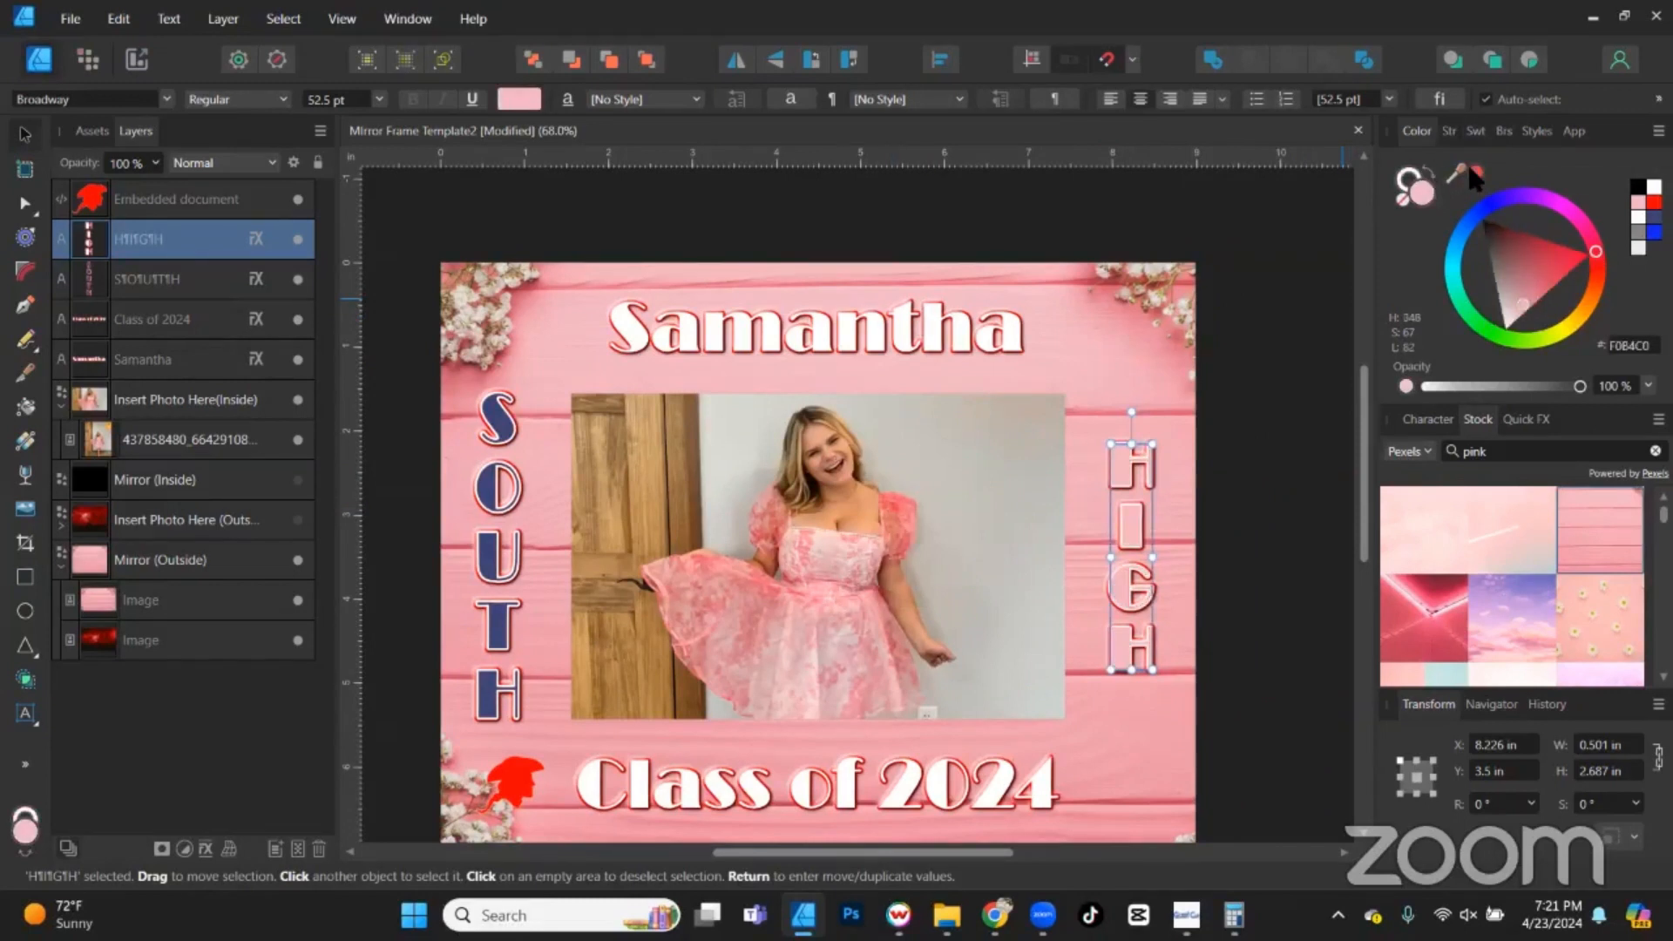
pyautogui.click(496, 573)
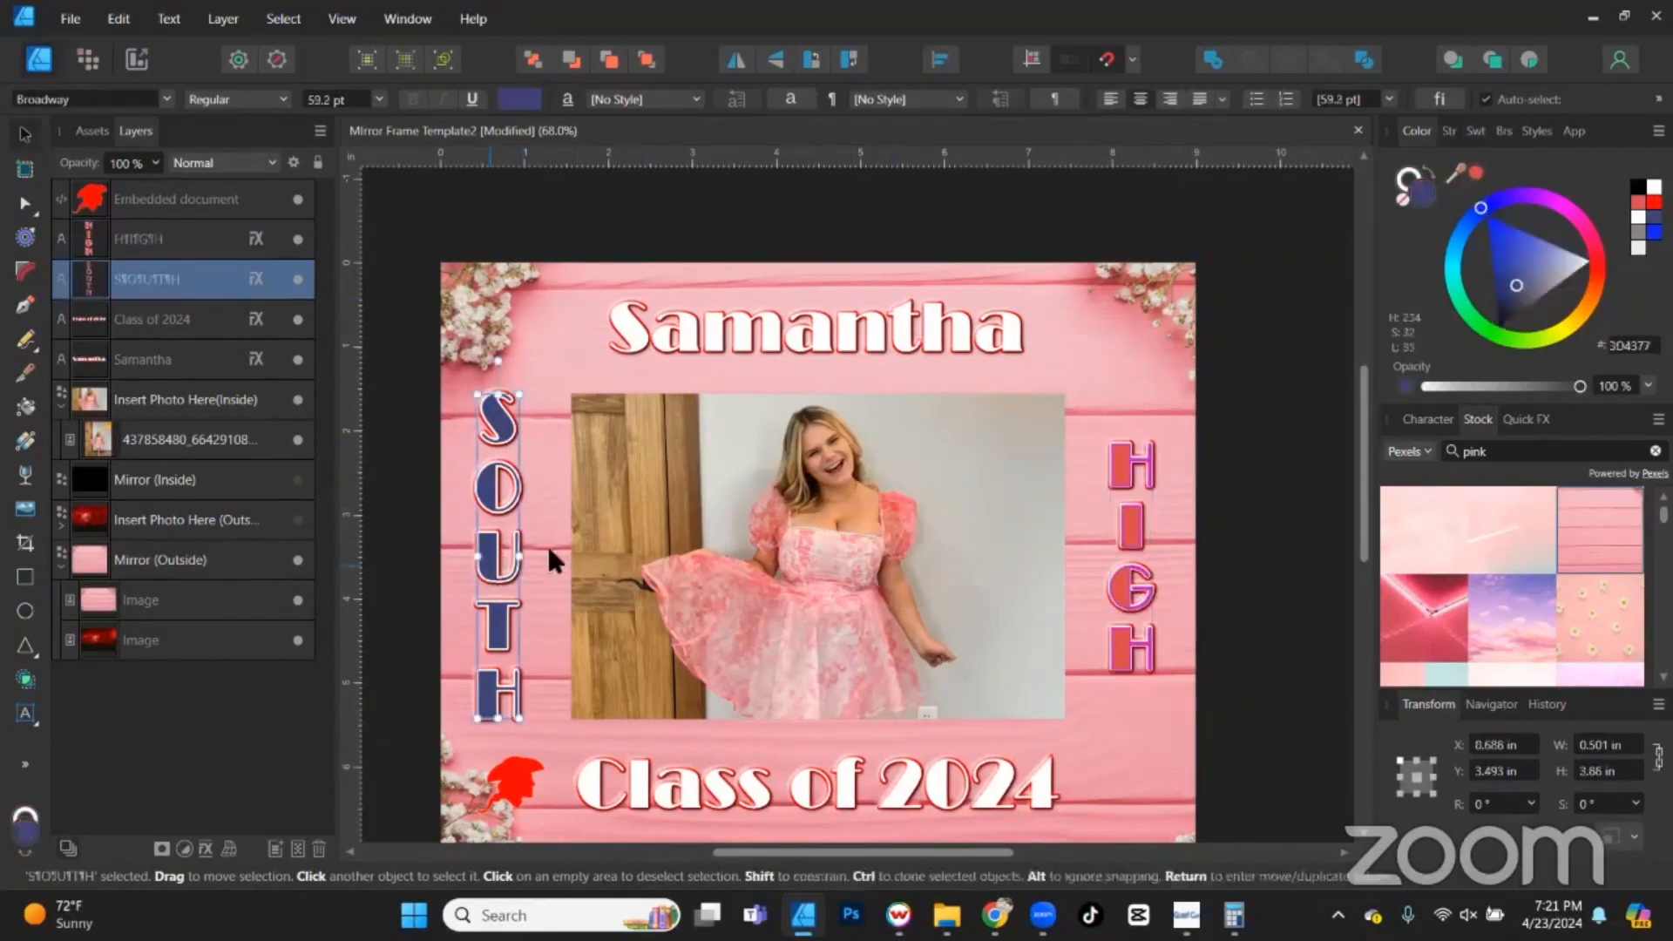
pyautogui.click(1475, 173)
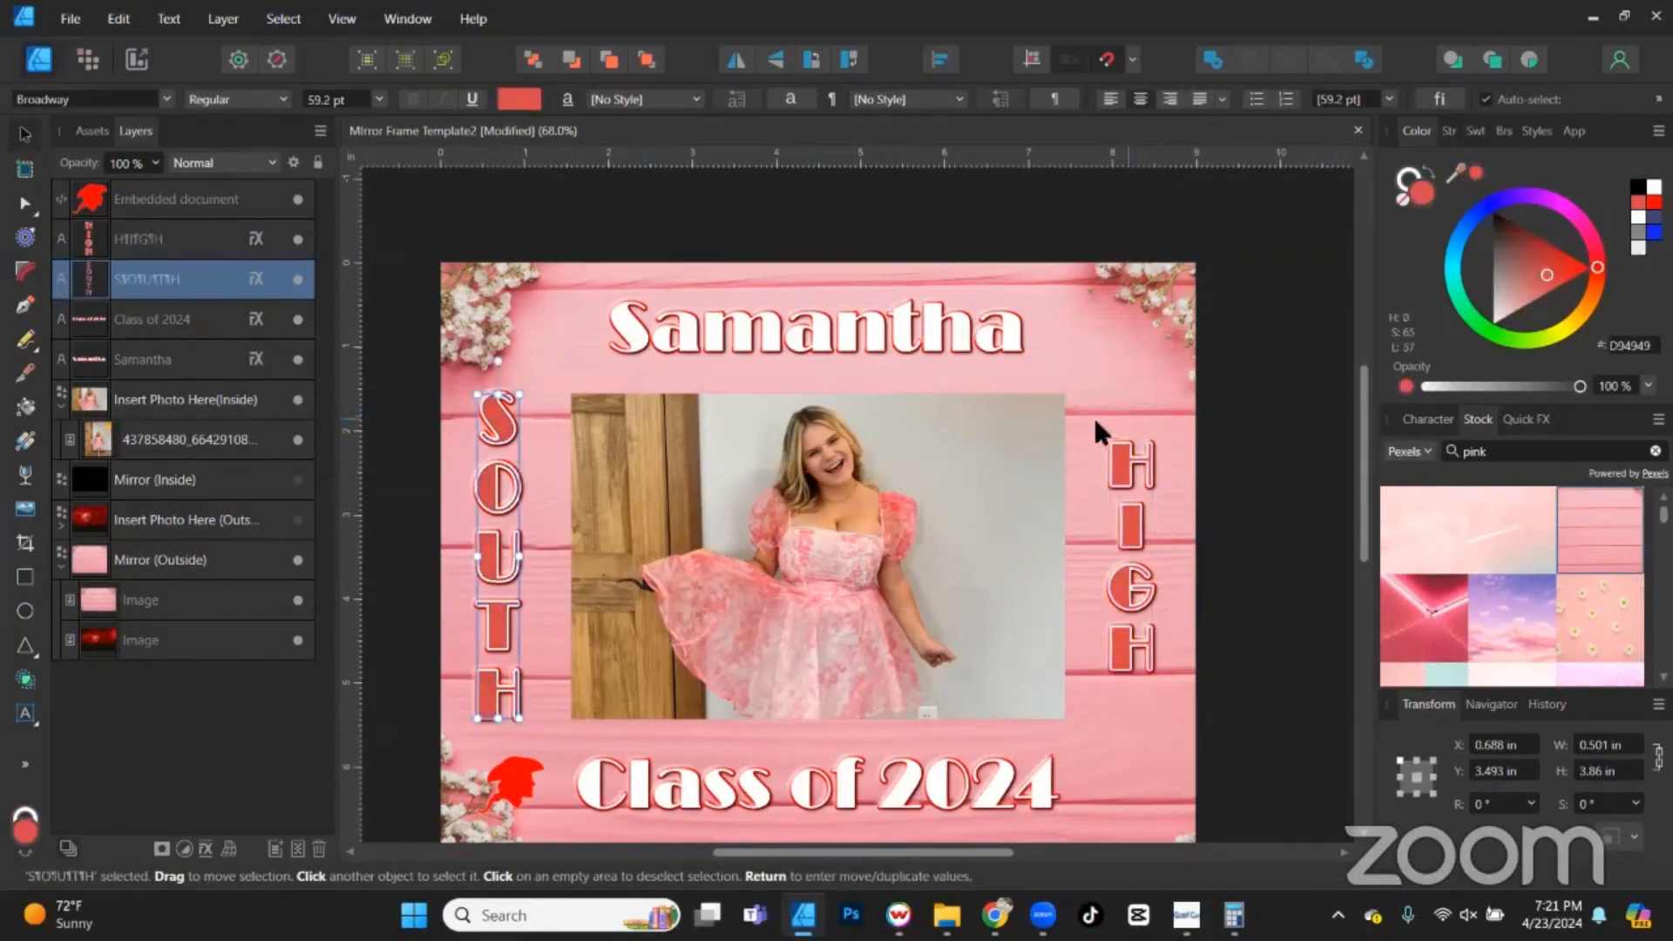
pyautogui.scroll(-1, 1106, 644)
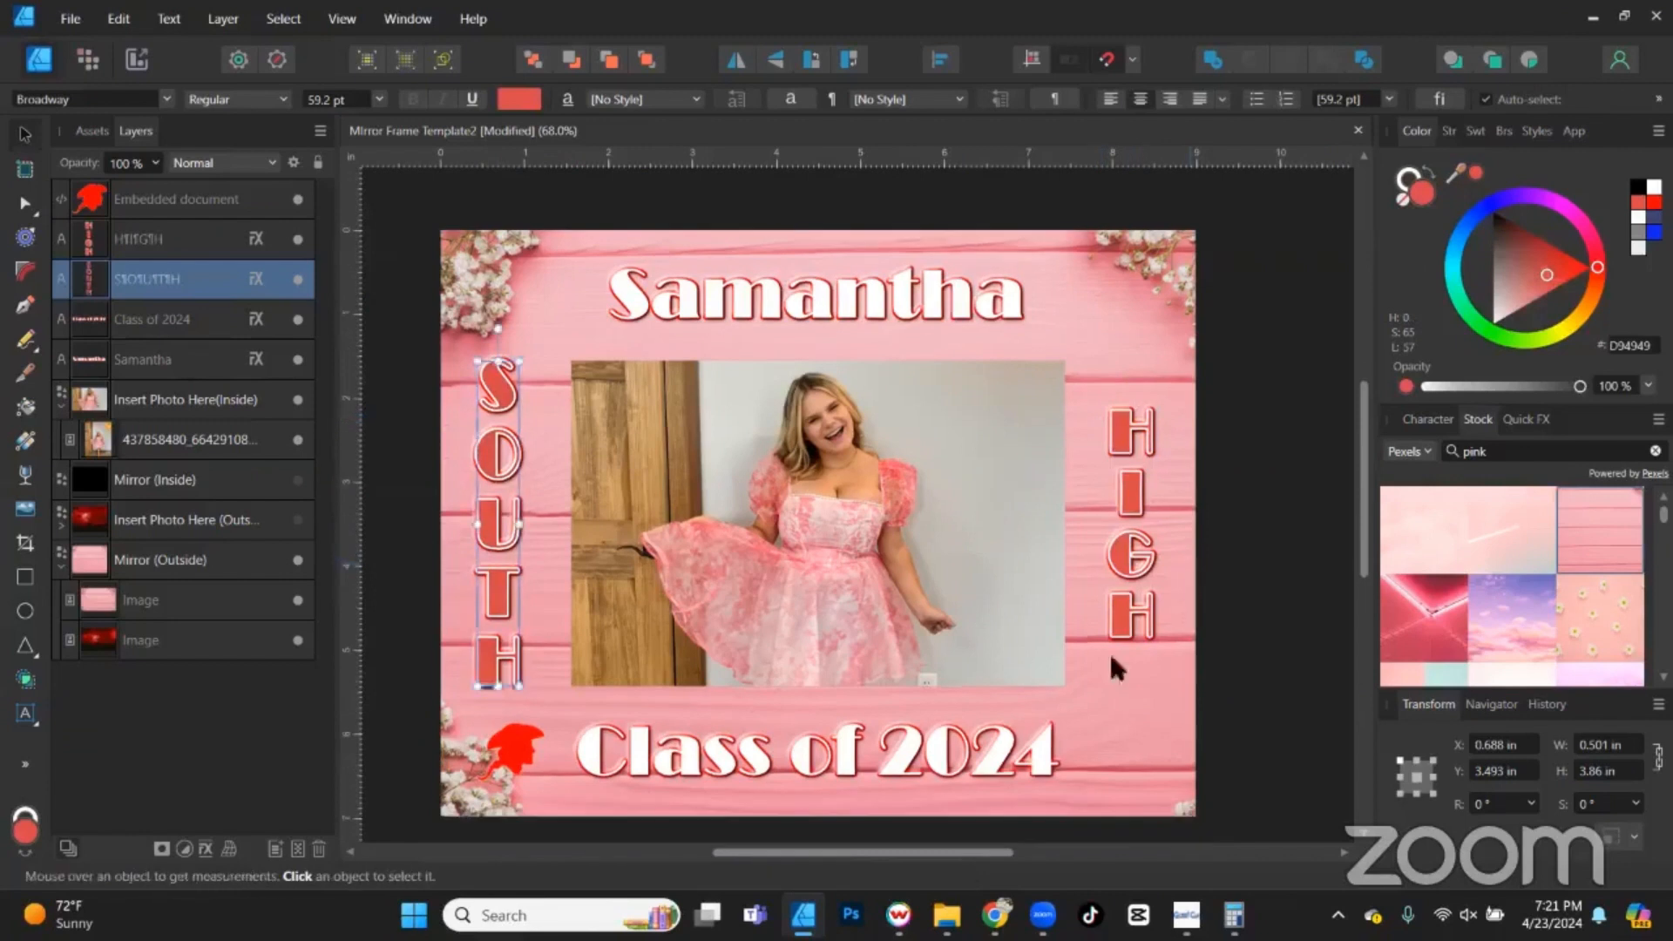
pyautogui.click(520, 755)
pyautogui.scroll(-1, 529, 748)
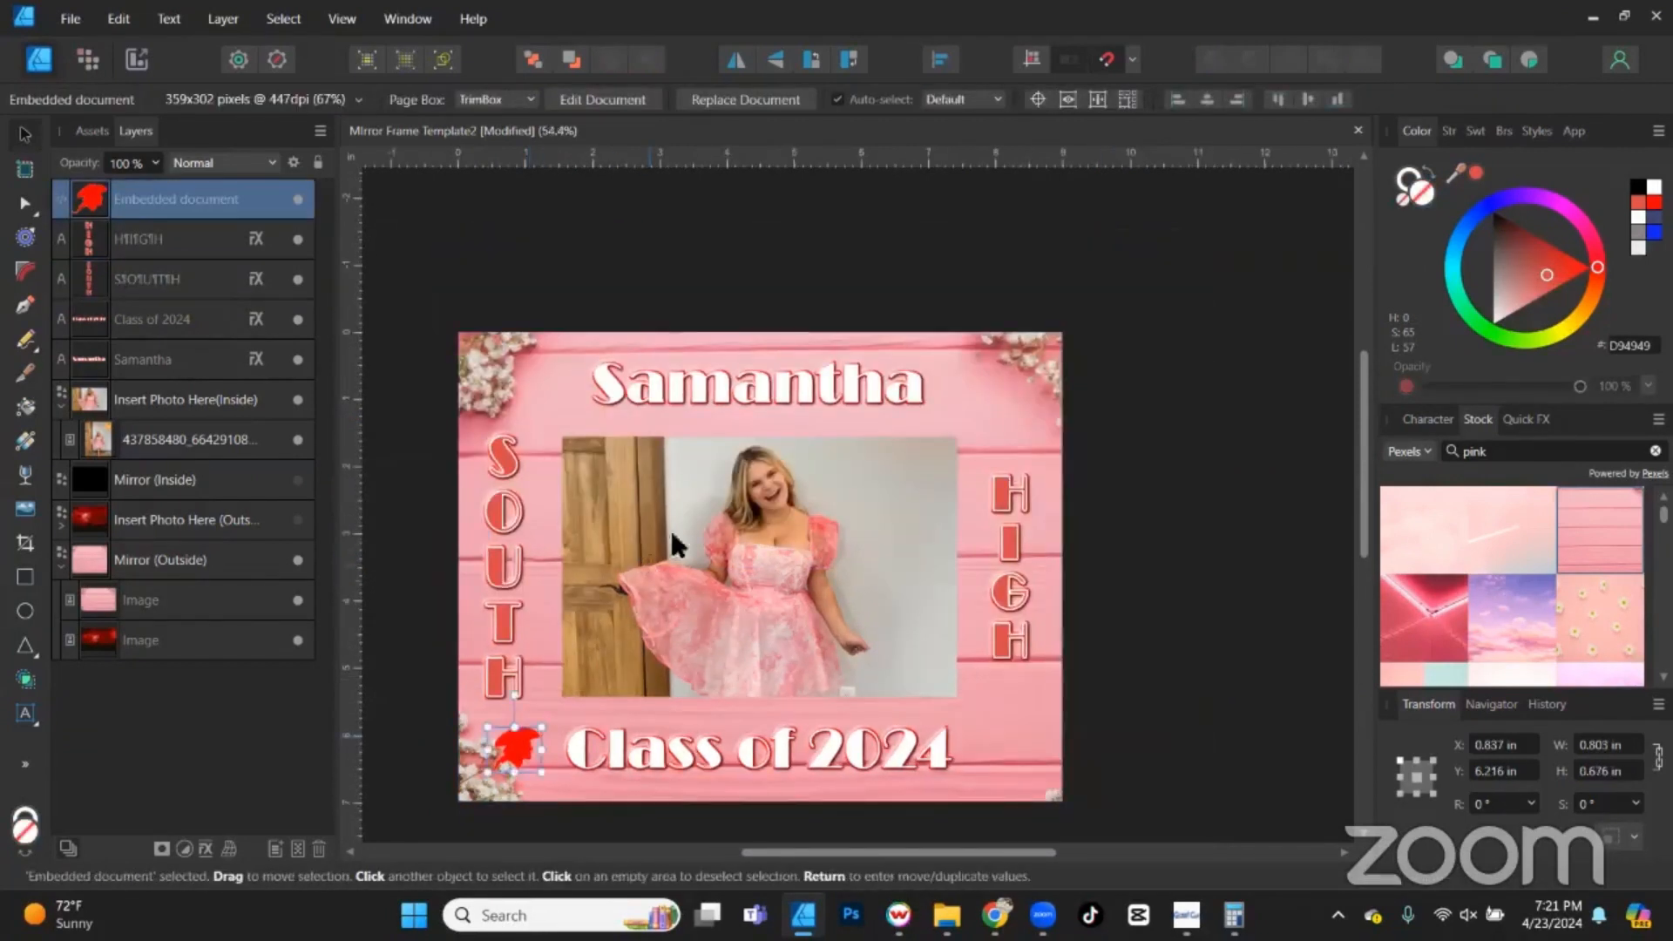
pyautogui.moveTo(1118, 599); pyautogui.dragTo(1222, 526)
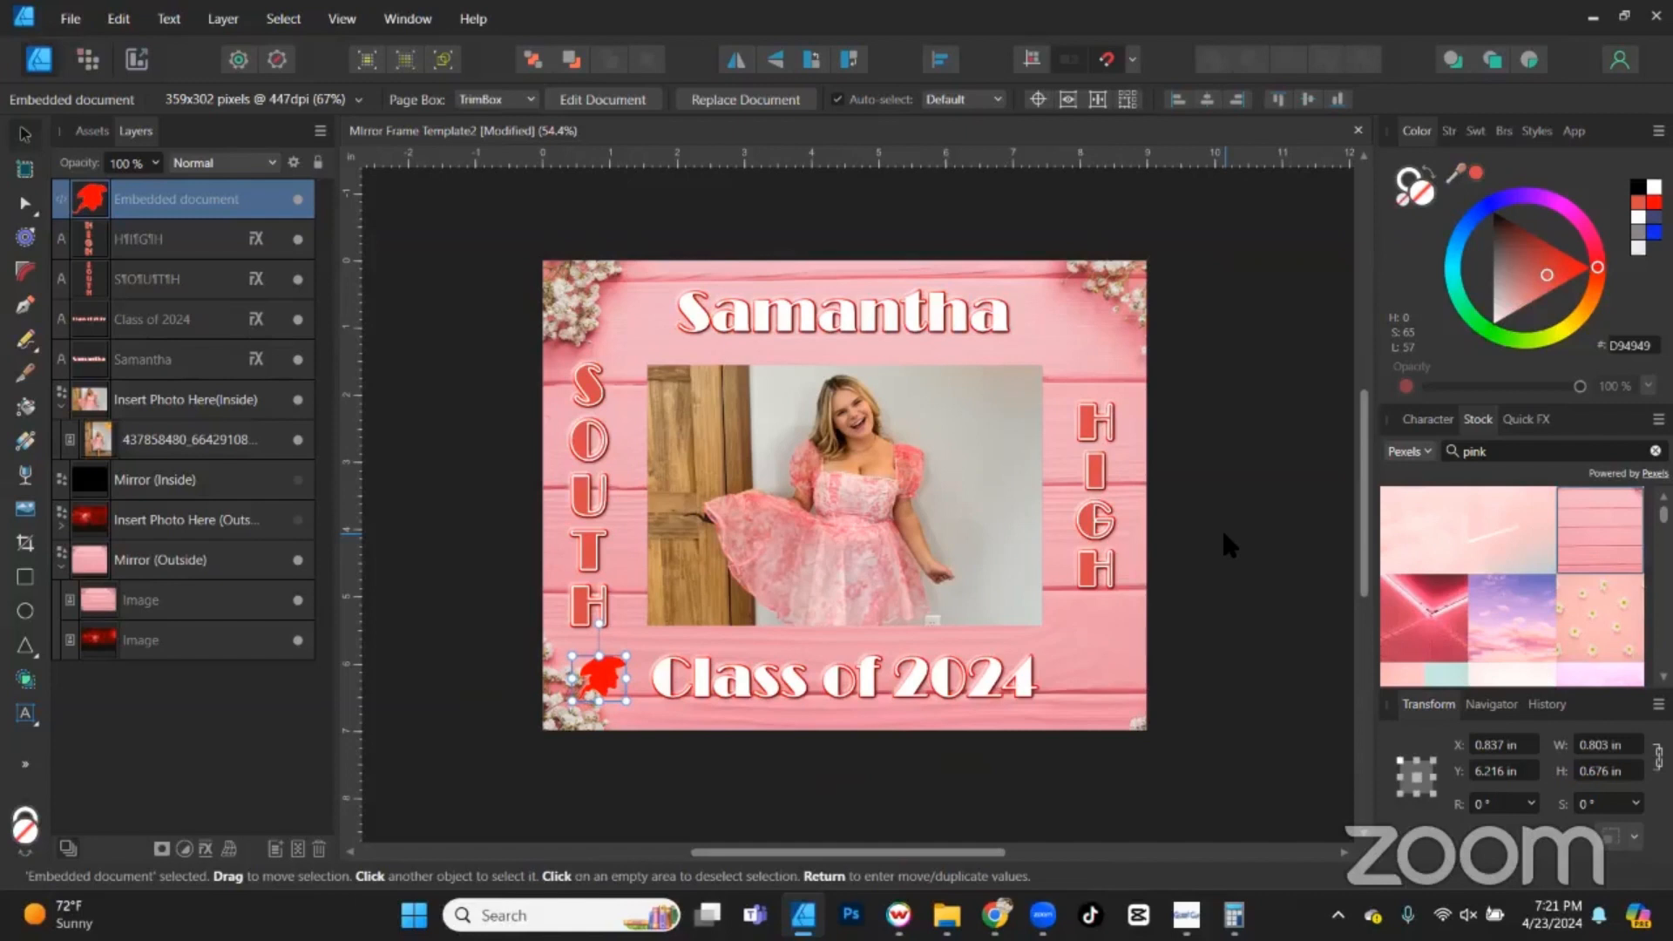
# Show Mirror (Inside) and Insert Photo Here (Outside), and nest a duplicate of the pink plank image in Insert Photo Here (Outside) above the red image.
pyautogui.click(297, 480)
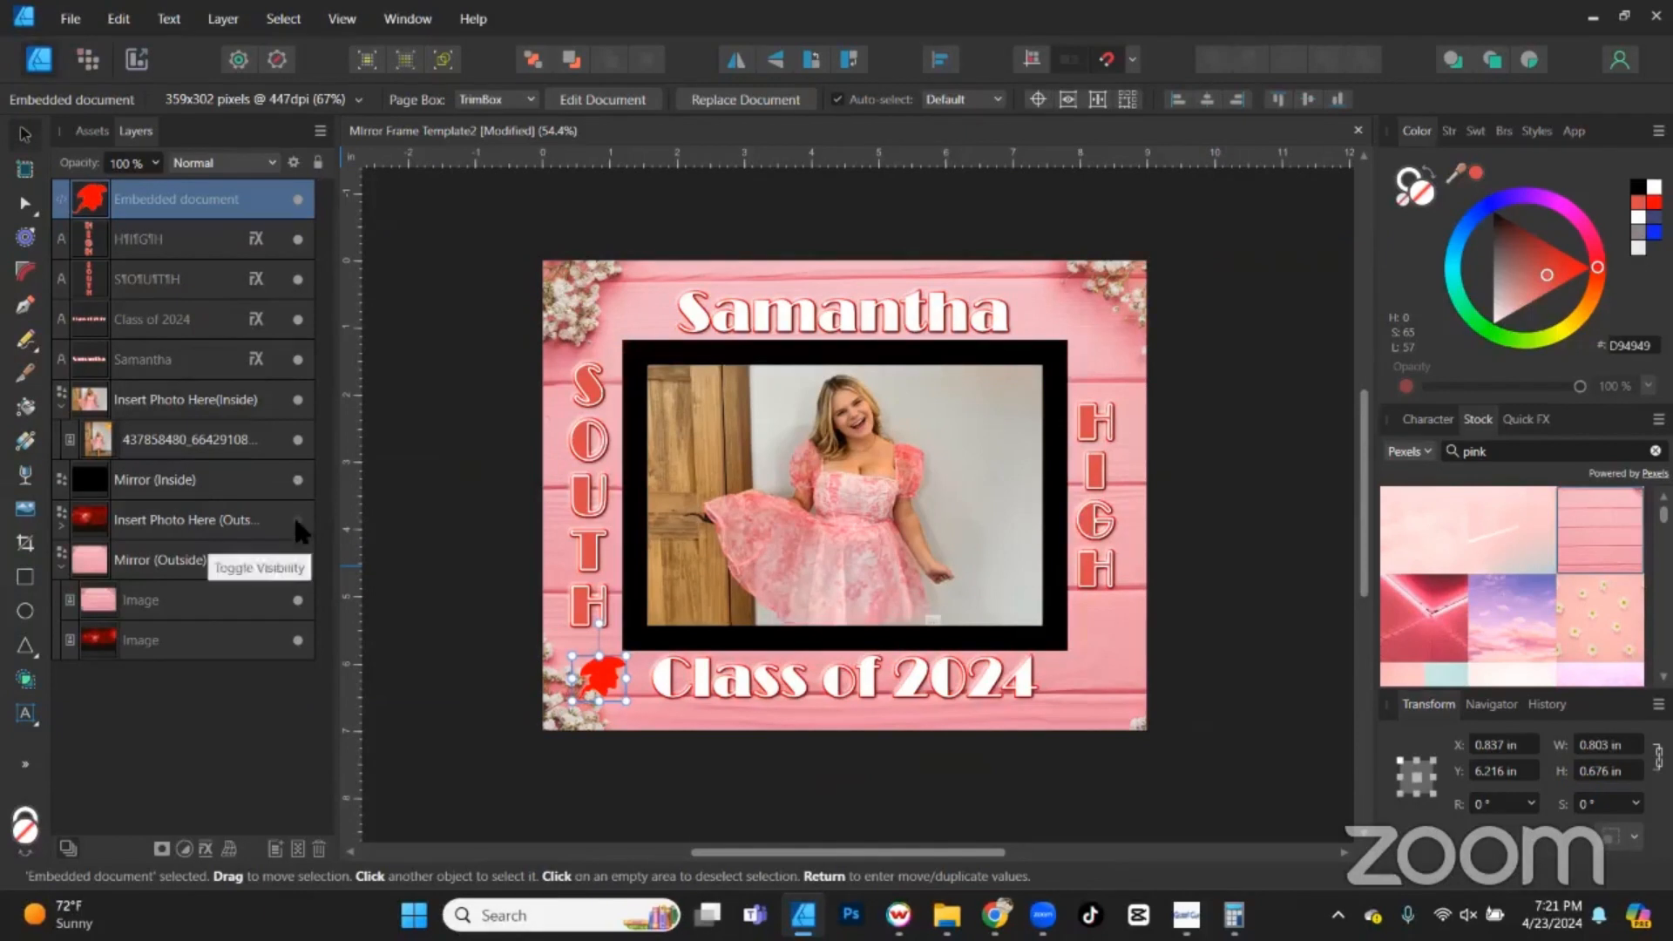
pyautogui.click(297, 521)
pyautogui.click(61, 527)
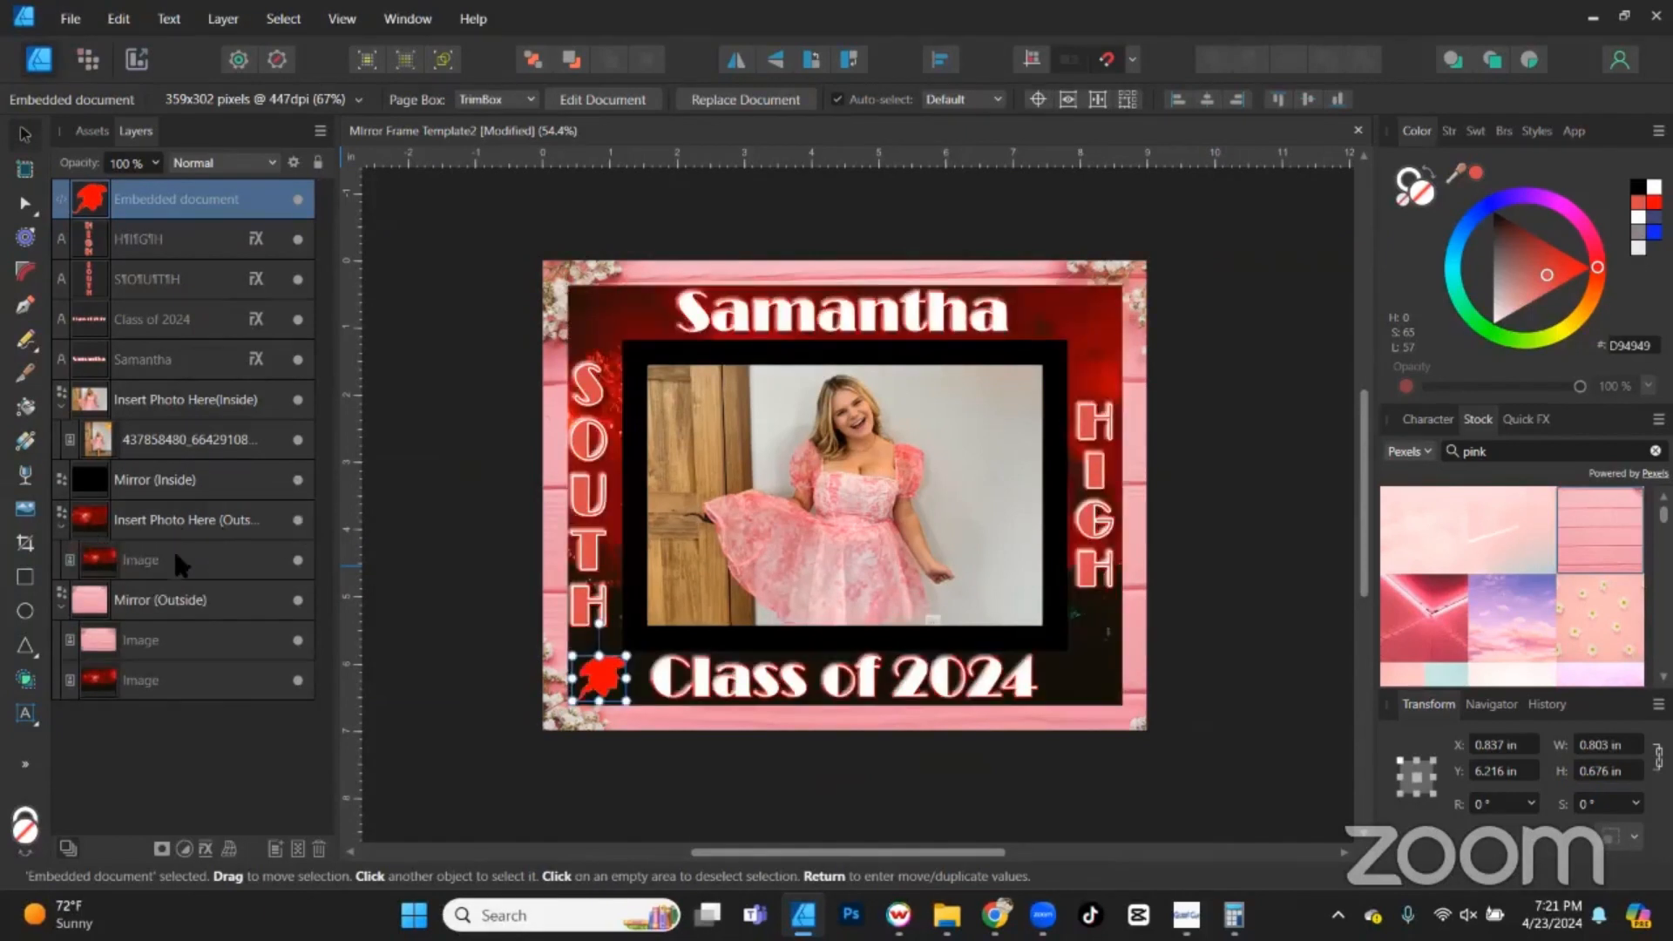
pyautogui.click(134, 623)
pyautogui.hotkey('ctrl', 'j')
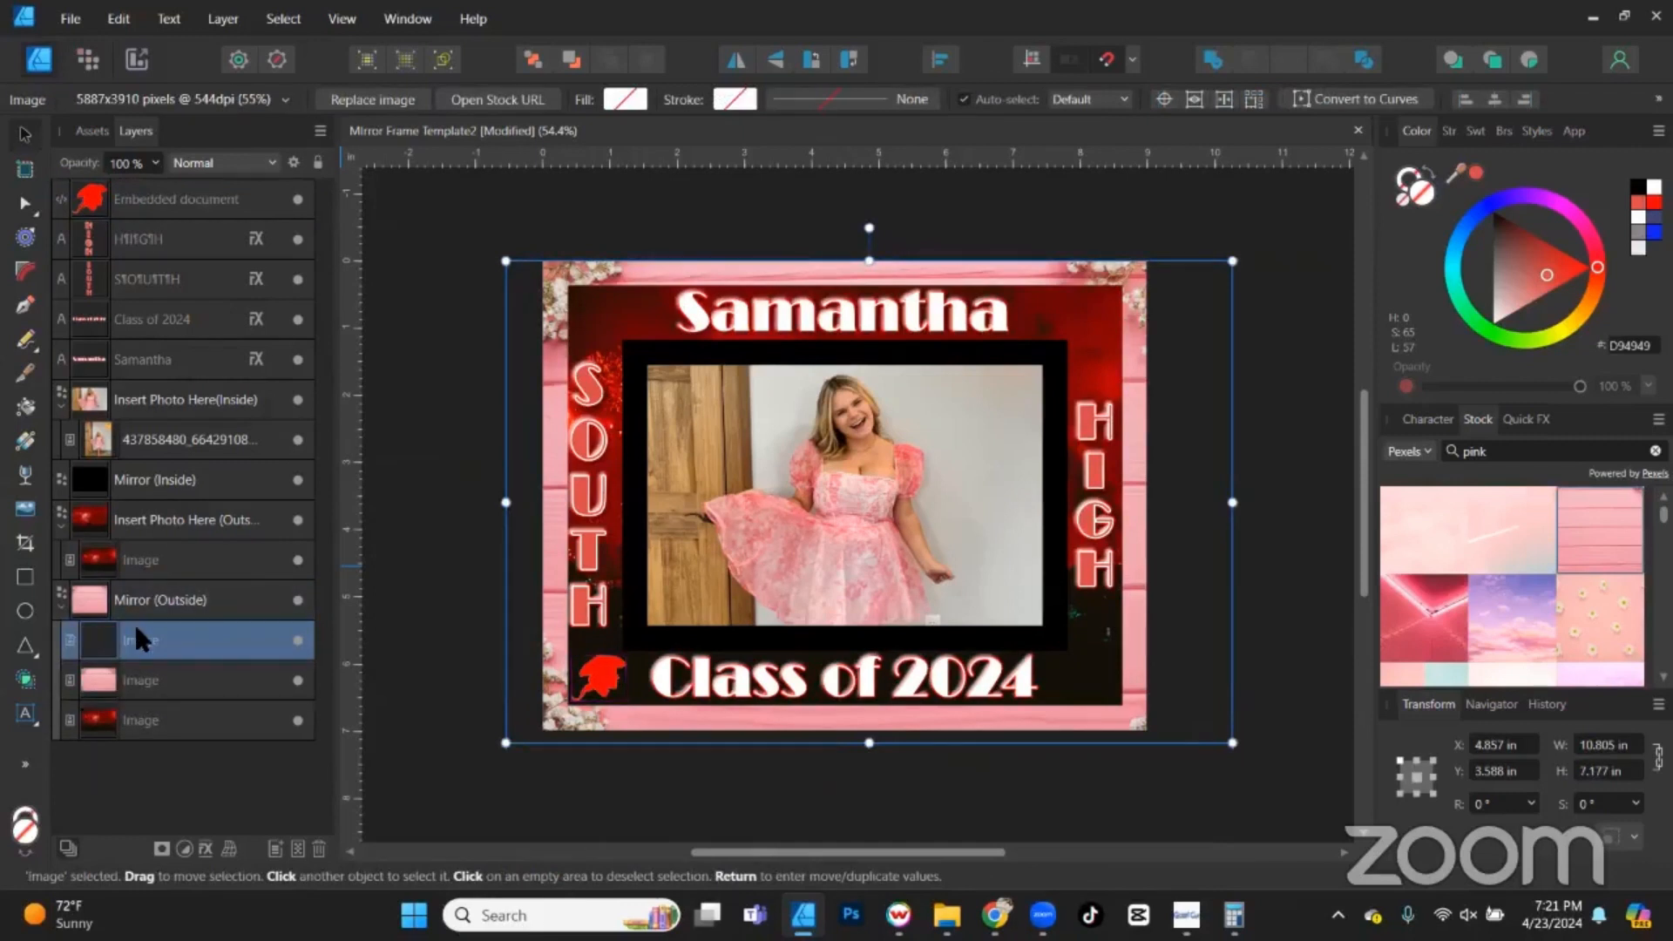
pyautogui.moveTo(134, 621); pyautogui.dragTo(145, 536)
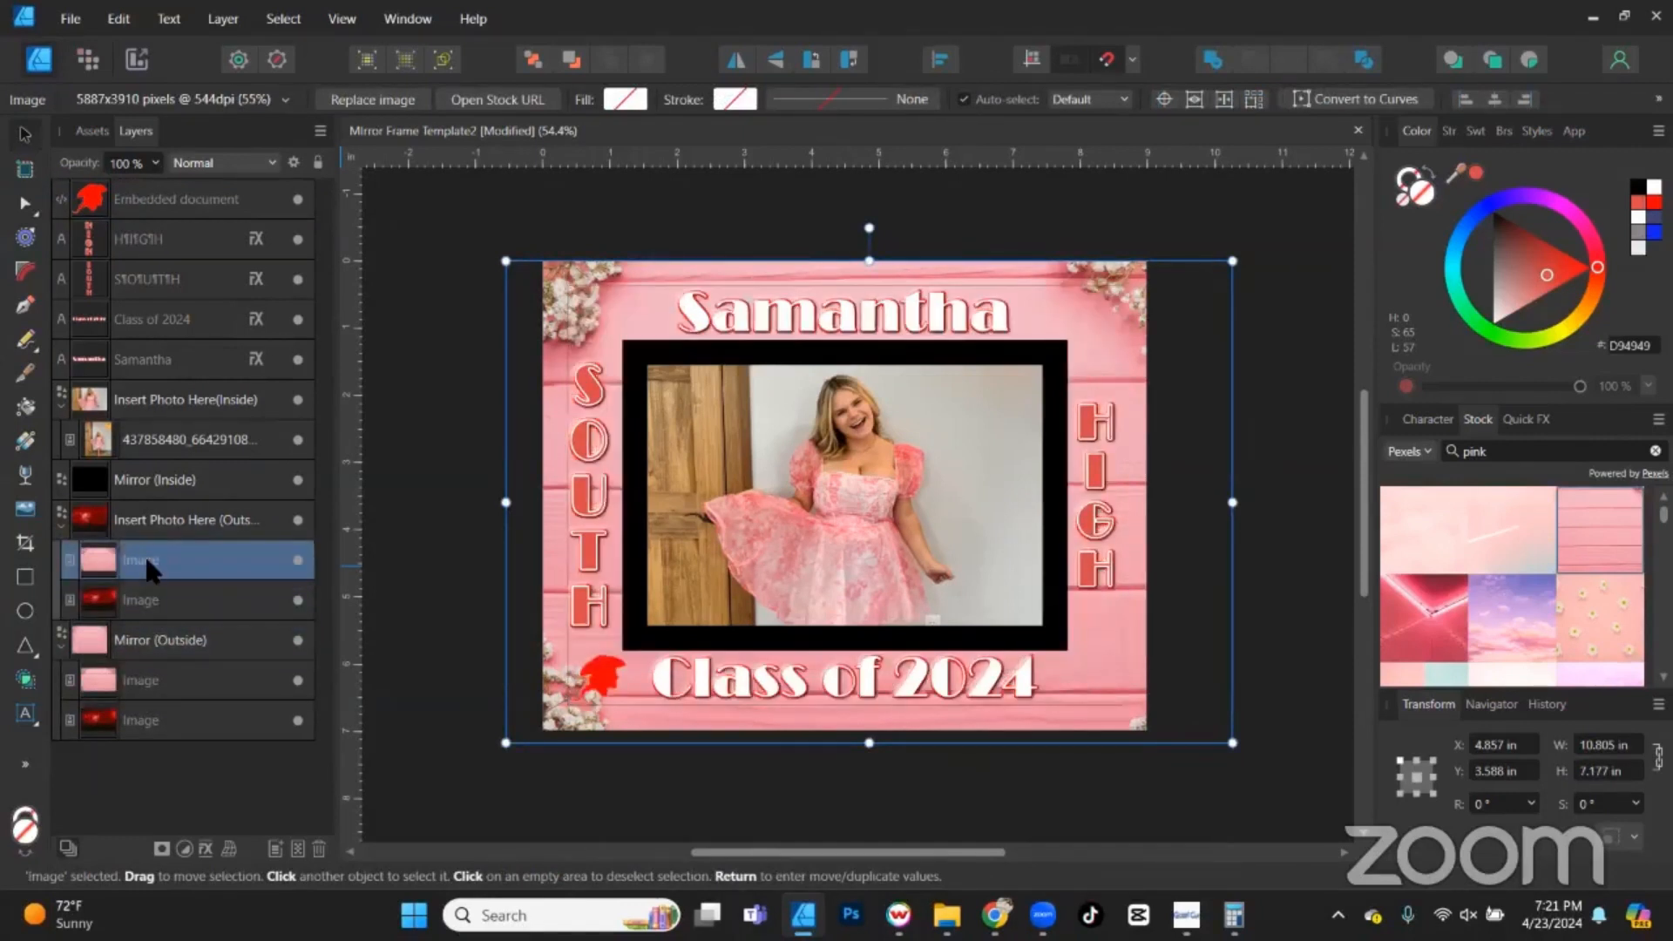
# Hide both the pink and the red image nested in Mirror (Outside).
pyautogui.click(298, 681)
pyautogui.click(298, 721)
pyautogui.click(469, 800)
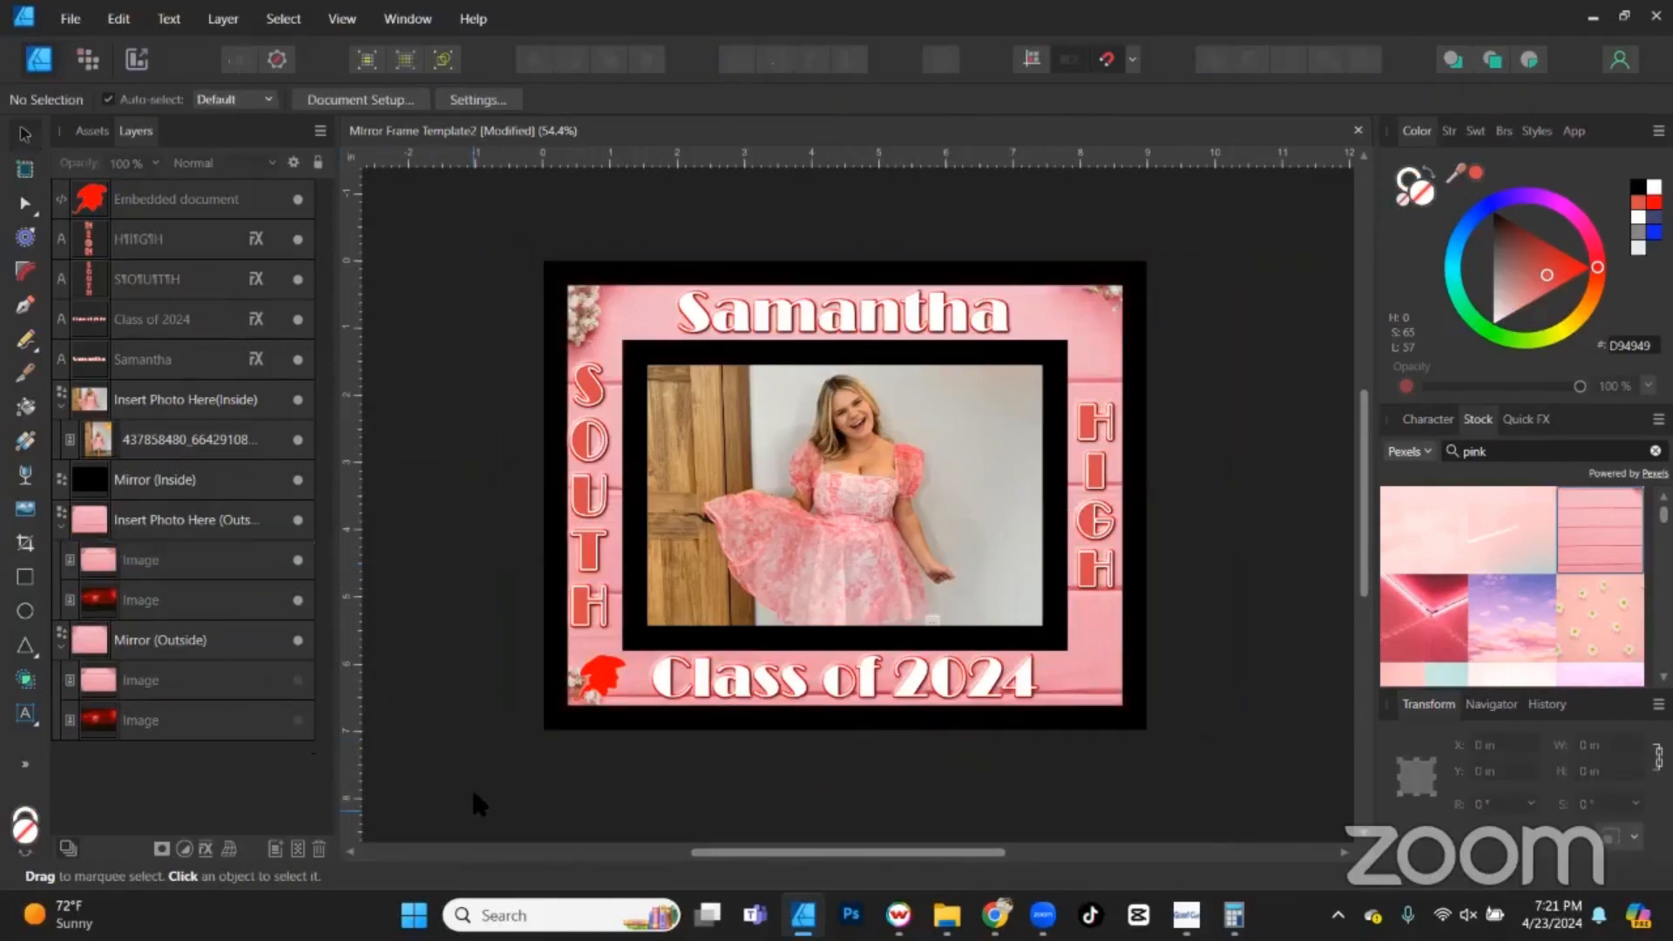
# Lower the black fill opacity of Mirror (Outside) and Mirror (Inside) together to 71%.
pyautogui.click(139, 645)
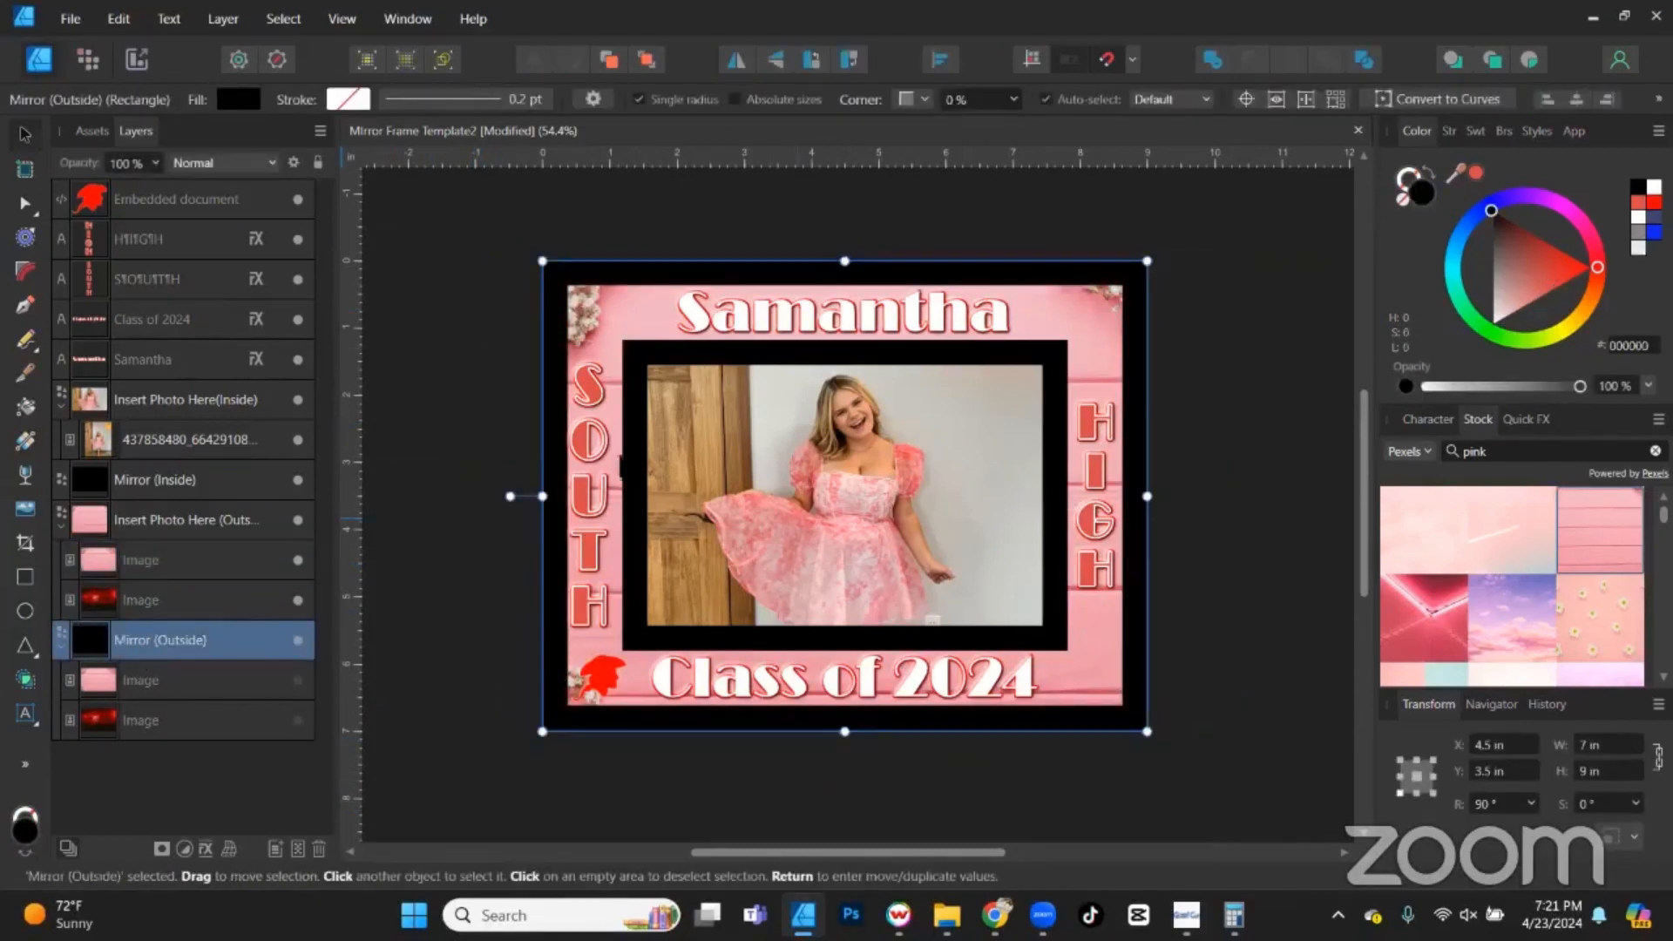
pyautogui.keyDown('ctrl'); pyautogui.click(155, 479); pyautogui.keyUp('ctrl')
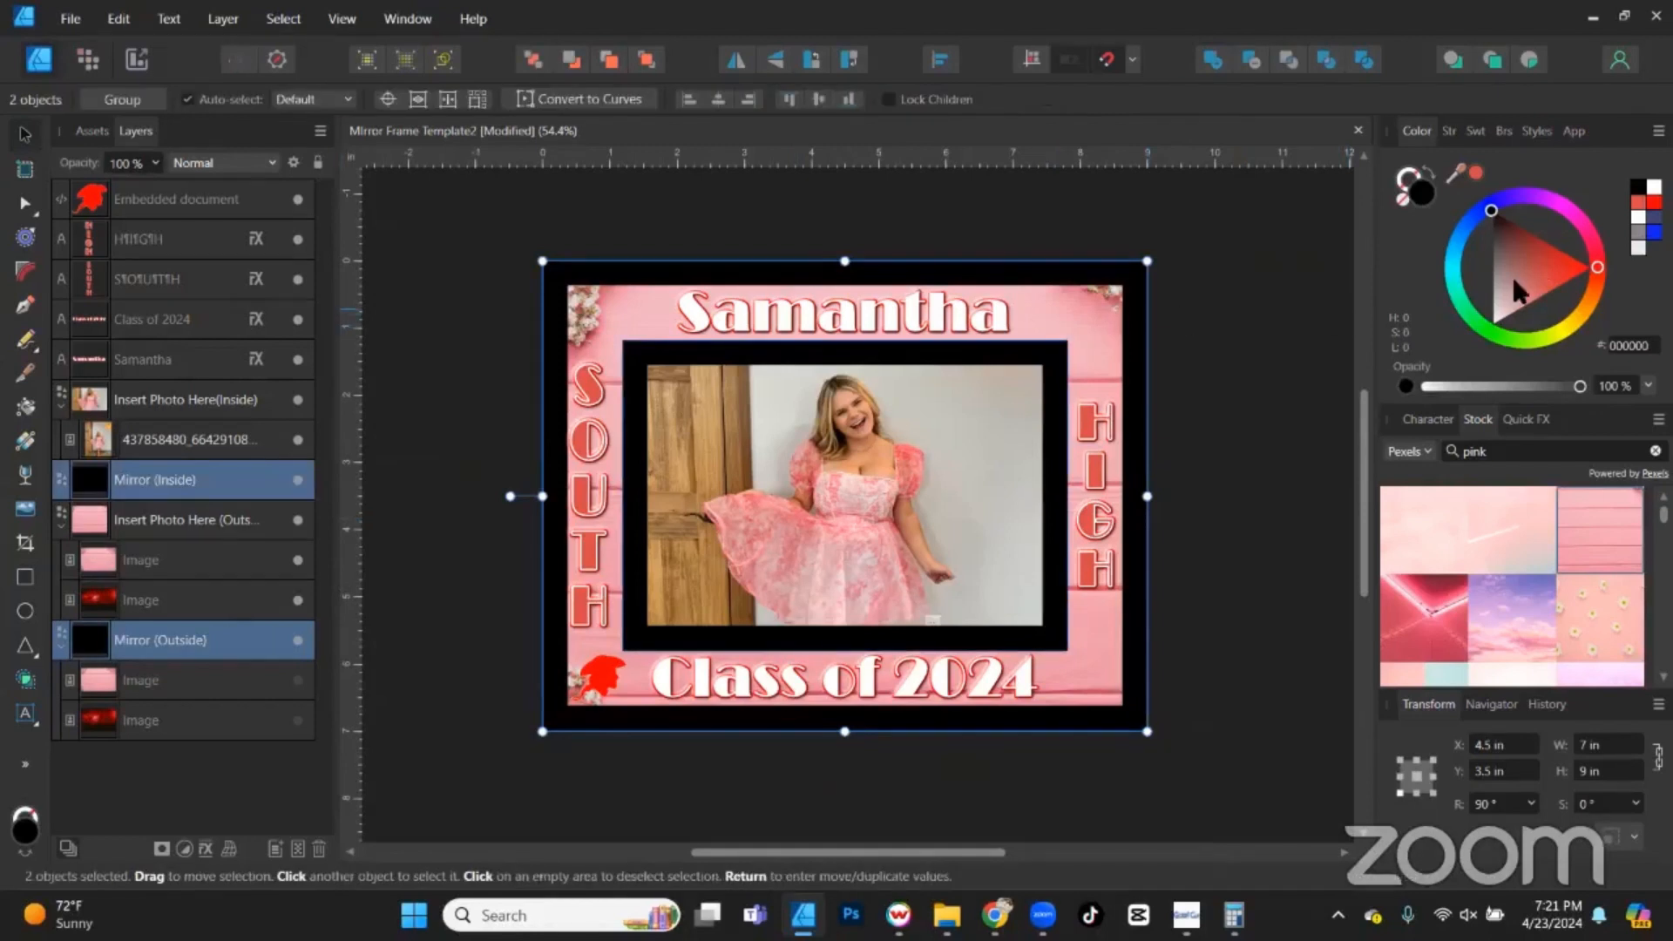
pyautogui.moveTo(1567, 394); pyautogui.dragTo(1536, 394)
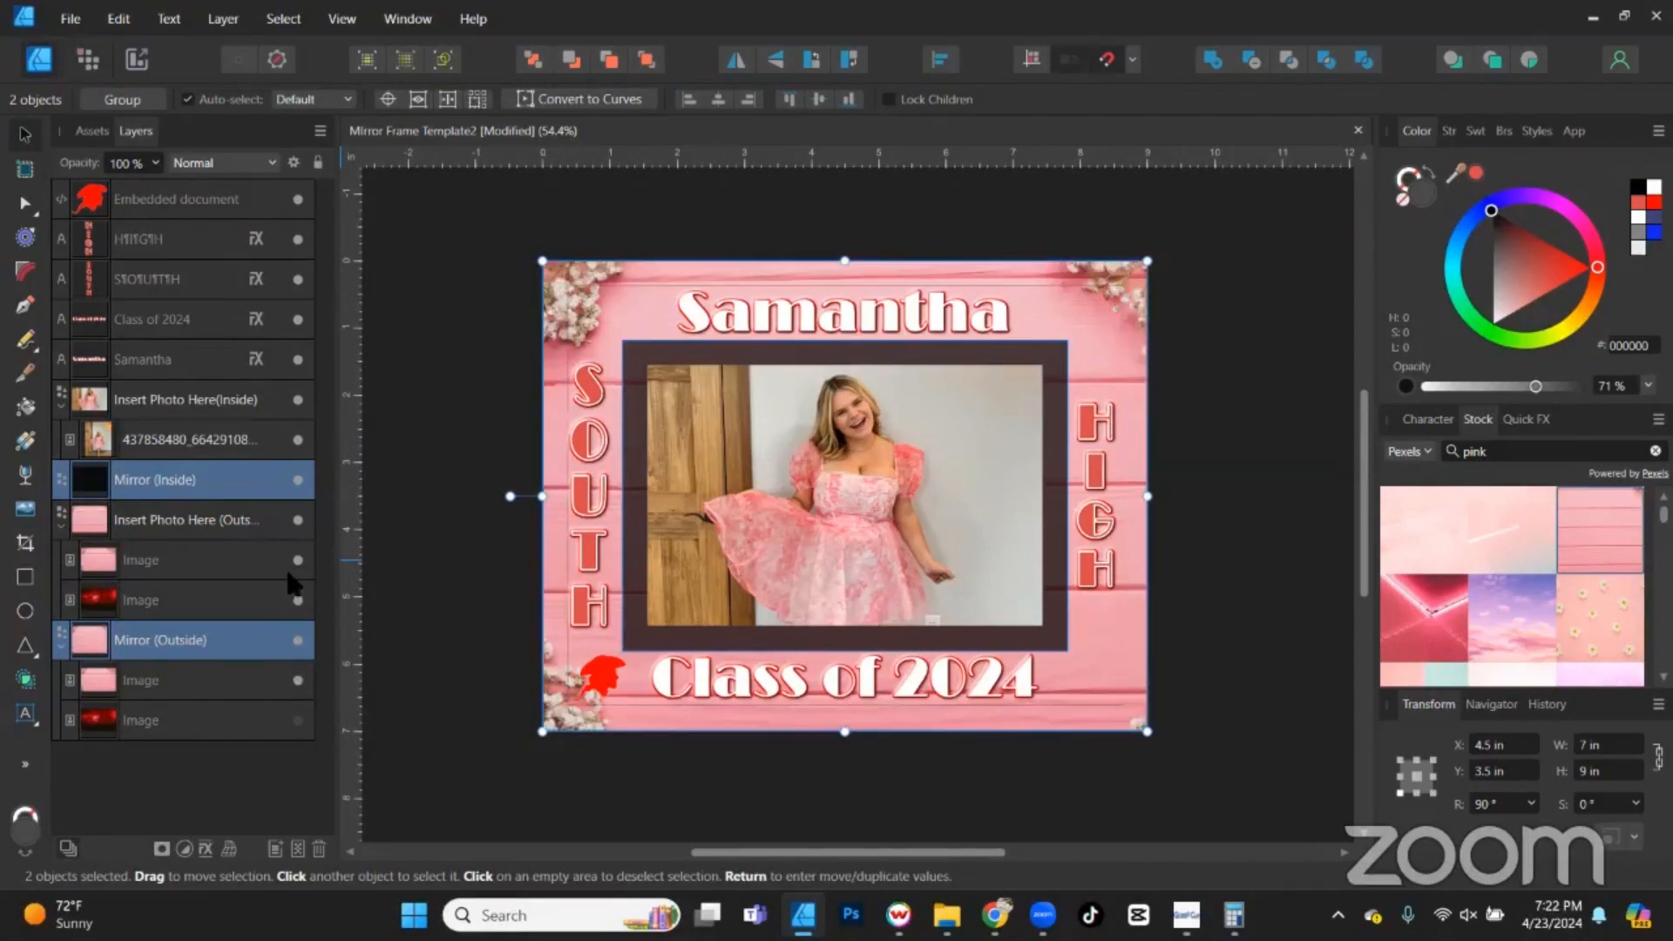
# Deselect everything and hide the Insert Photo Here (Outside) and Mirror (Inside) layers.
pyautogui.click(261, 493)
pyautogui.click(376, 505)
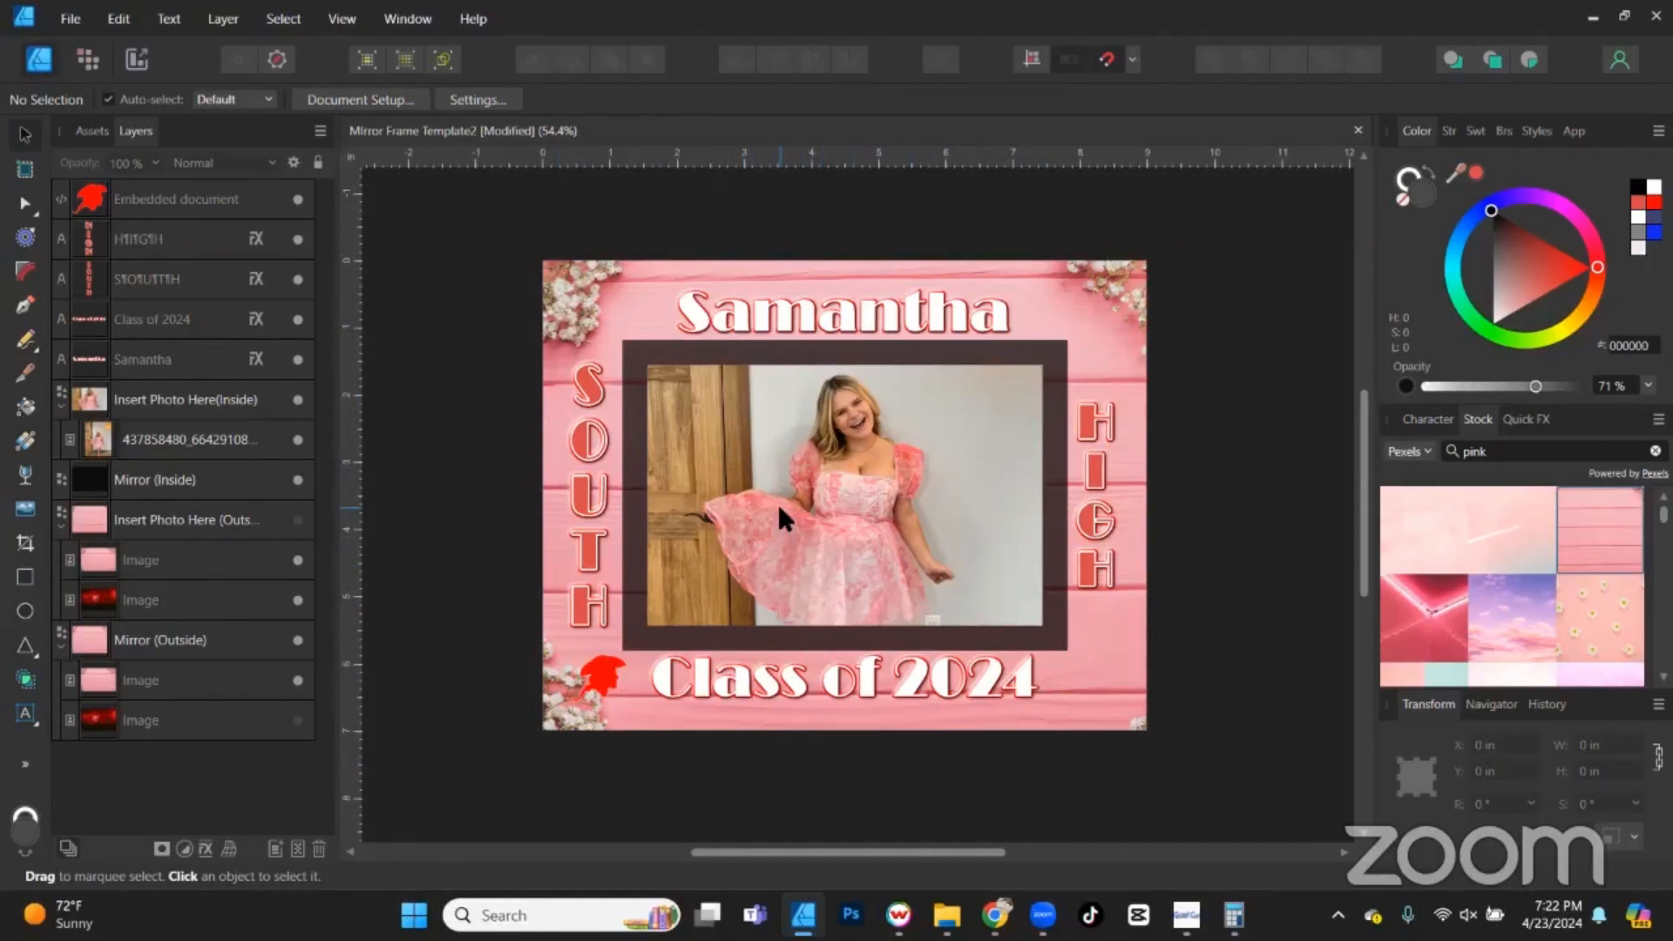
pyautogui.click(298, 479)
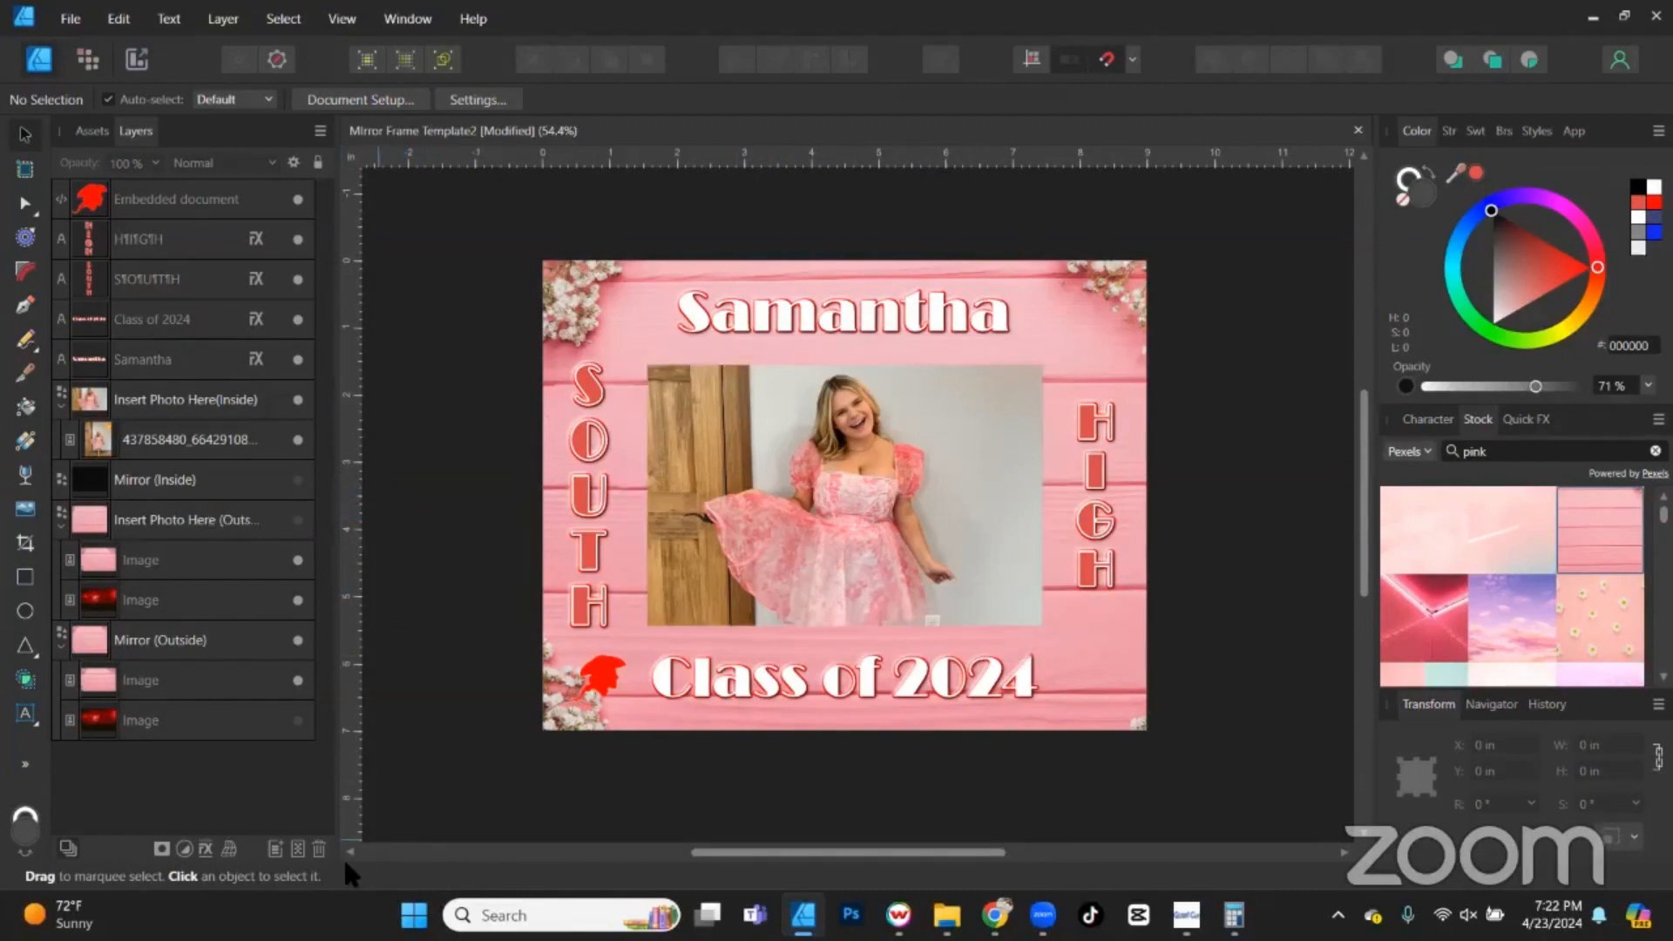